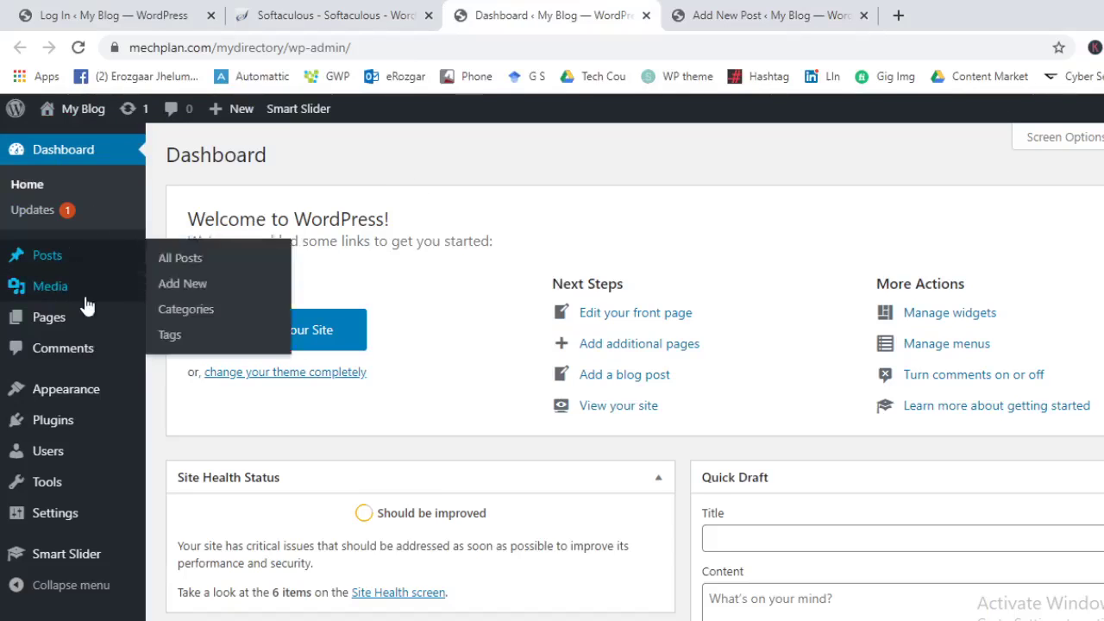
- Open the Posts list in a background tab and switch to it, closing the extra tab
mouse_move(71, 251)
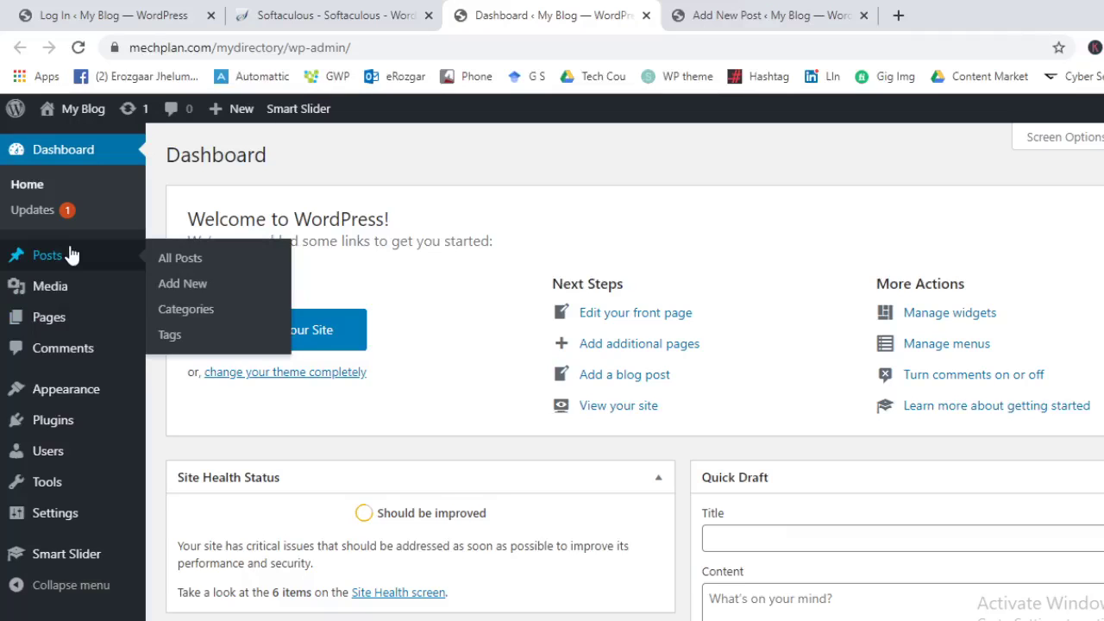
middle_click(71, 254)
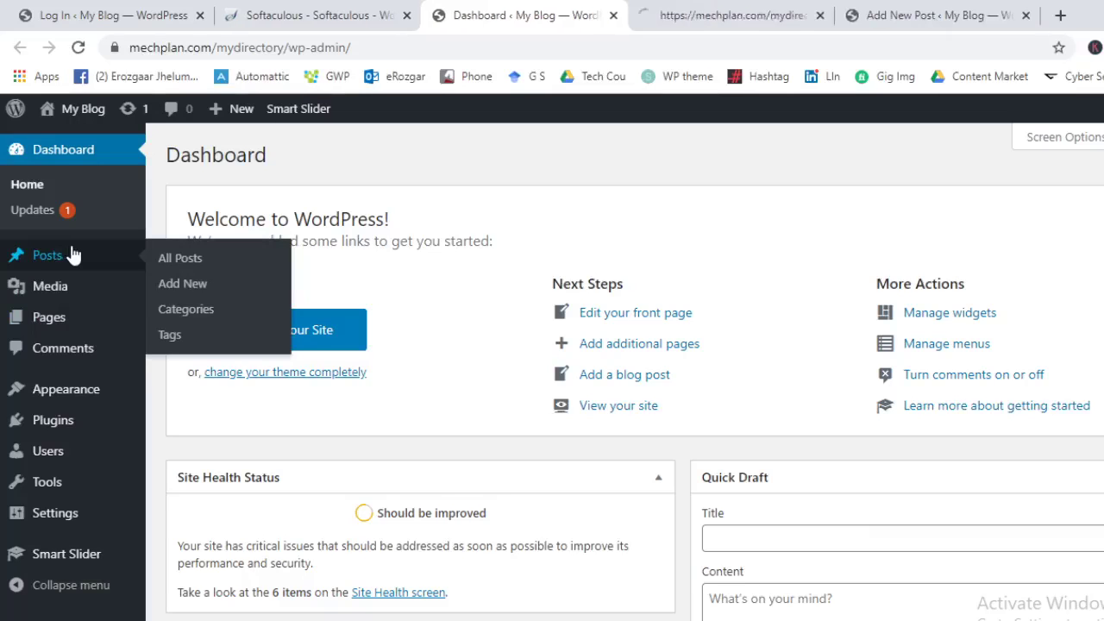
left_click(1025, 15)
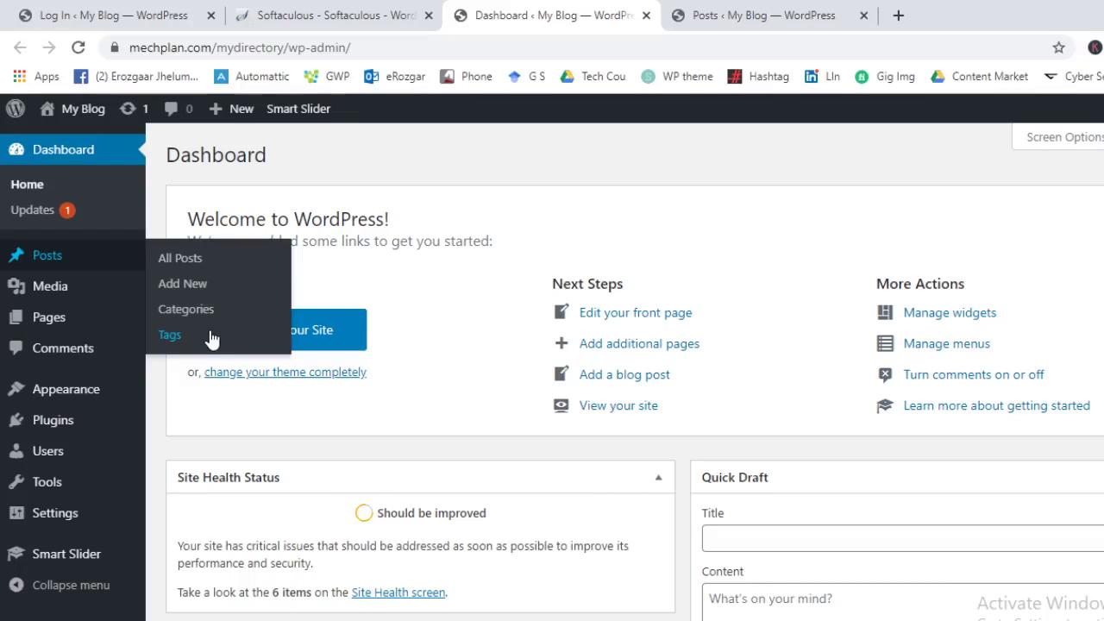
left_click(763, 14)
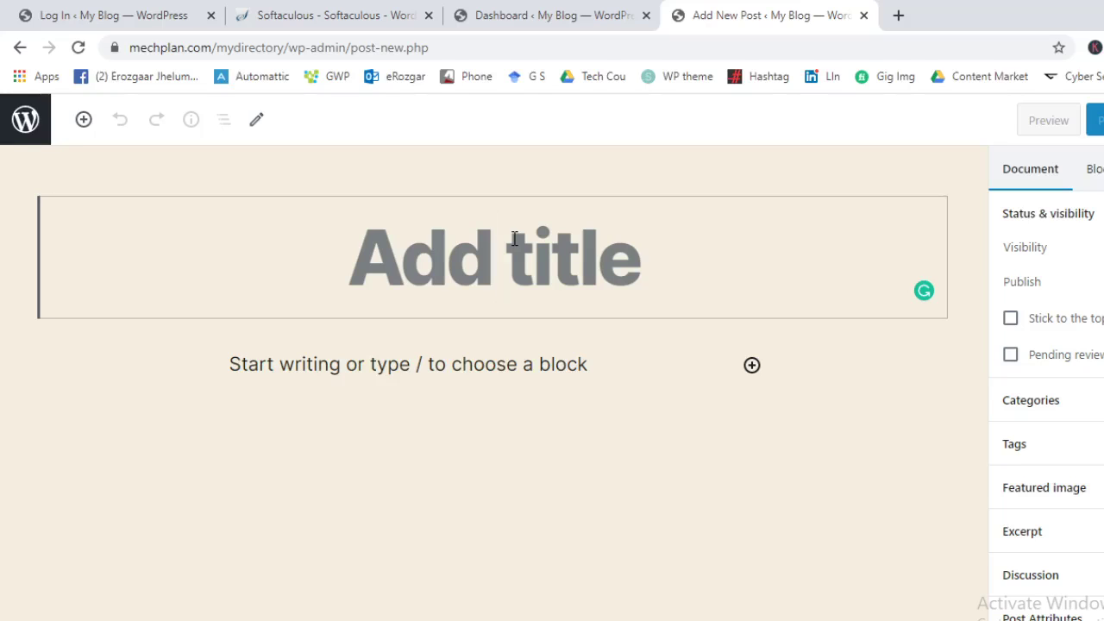
- Title the post 'My New Demo Post', fixing the typo in the last letter
type("My N")
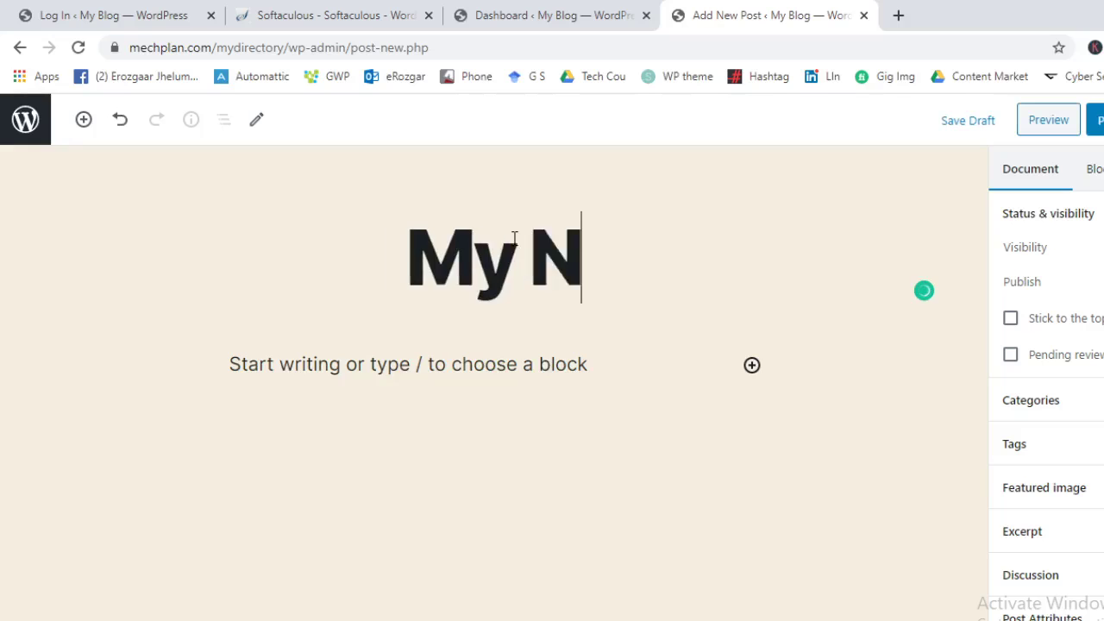
type("ew Demo ")
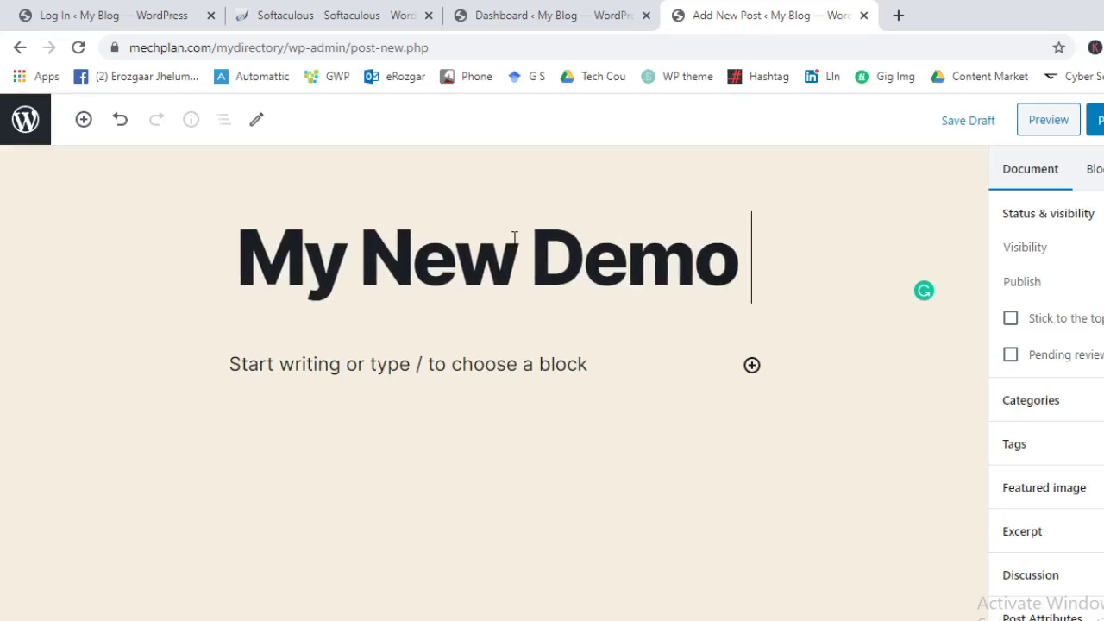
type("Posy")
key("BackSpace")
type("t")
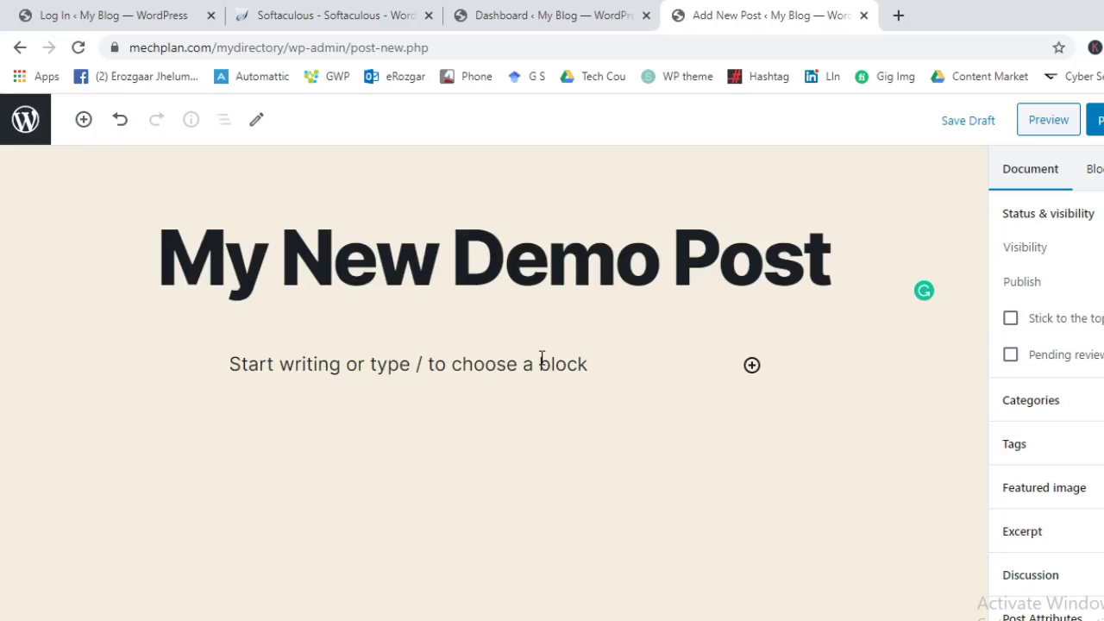
- Add a Paragraph block with 'This is my demo paragraph.' and paste it several more times
left_click(84, 125)
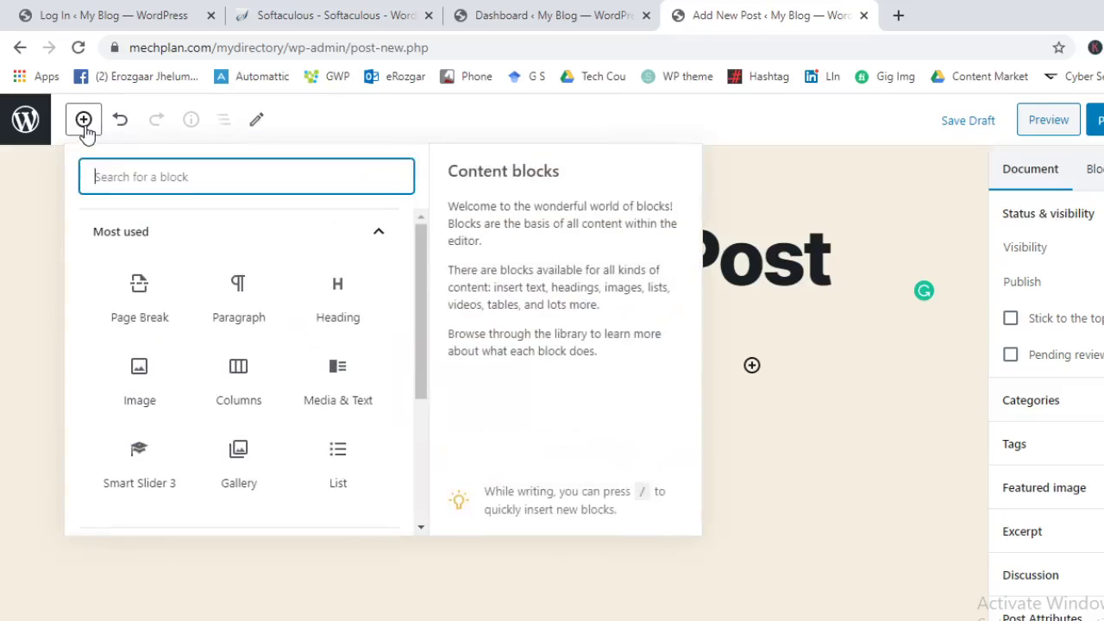
left_click(233, 241)
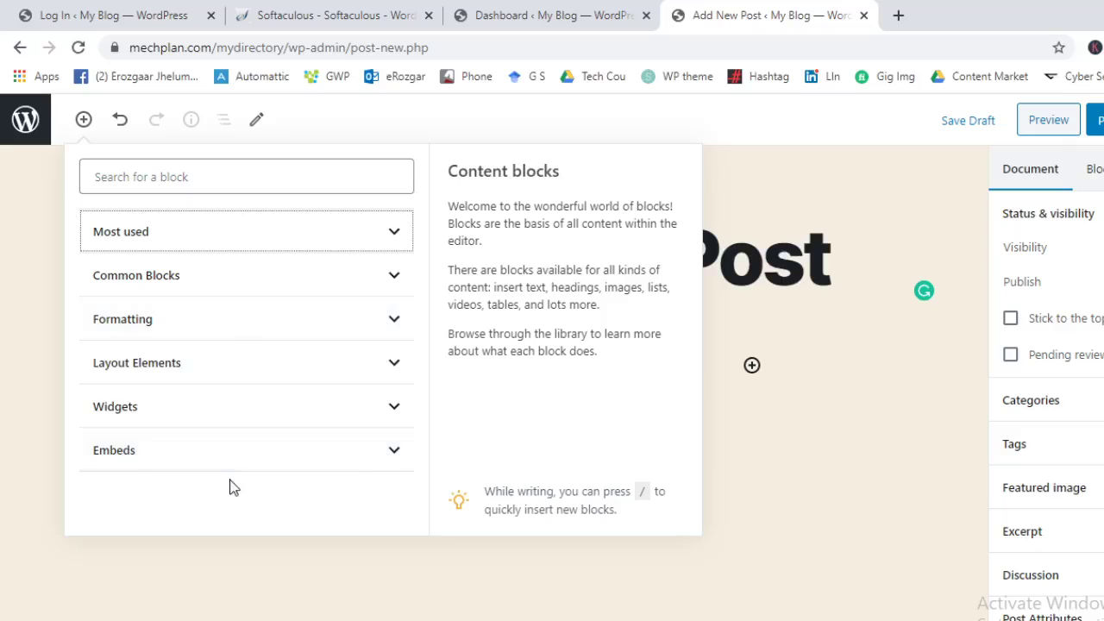
left_click(172, 285)
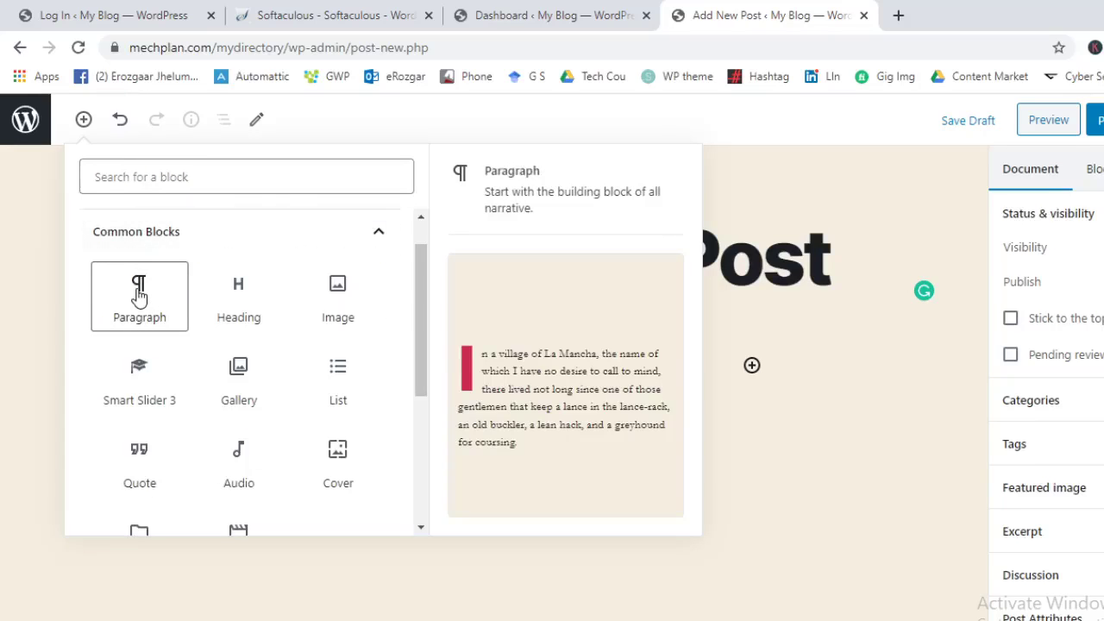
left_click(139, 295)
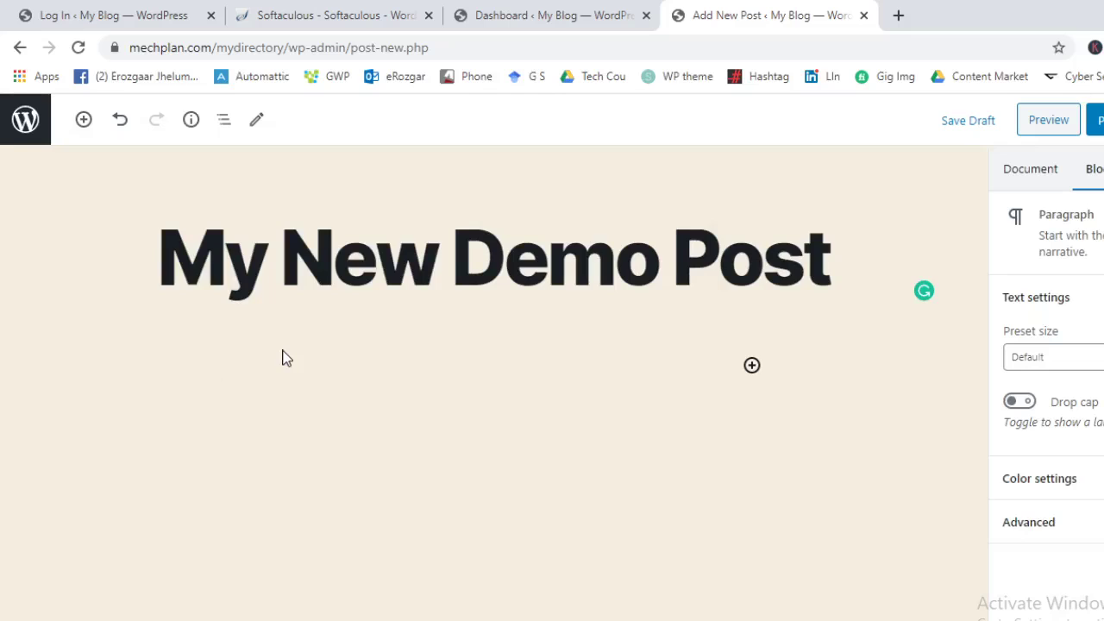
type("This is my demo paragraph.")
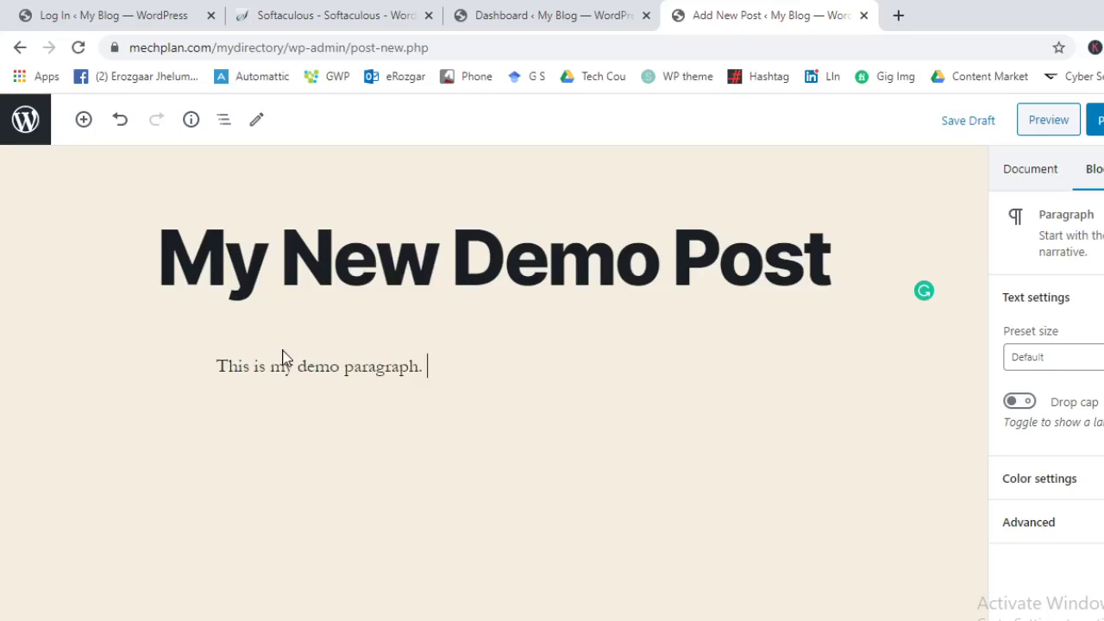
mouse_move(250, 351)
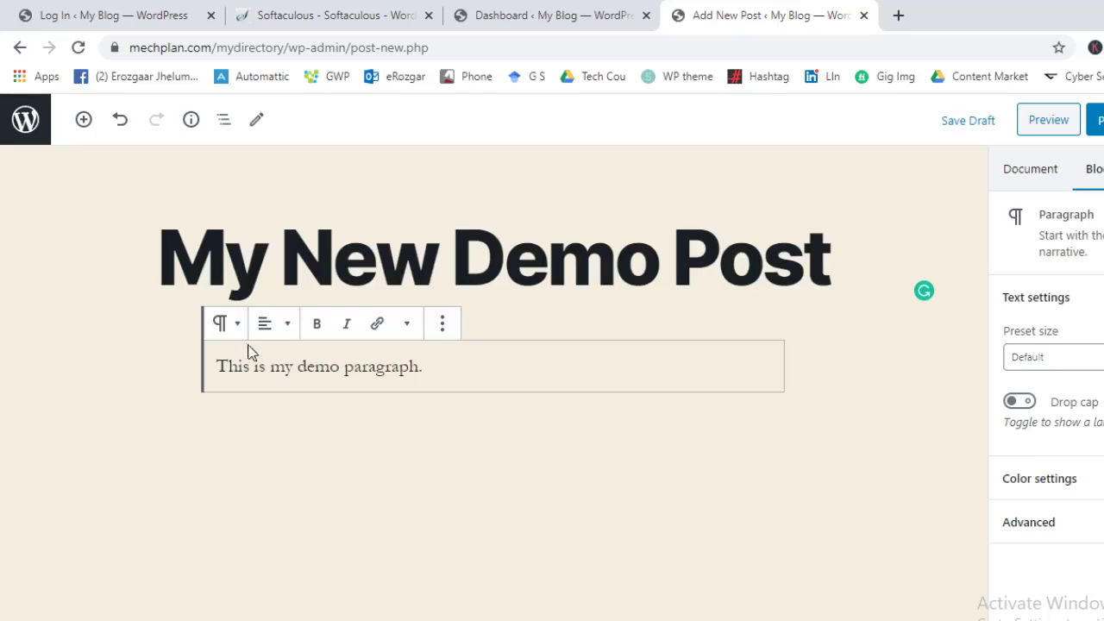
key("ctrl+a")
key("ctrl+c")
key("Right")
key("ctrl+v")
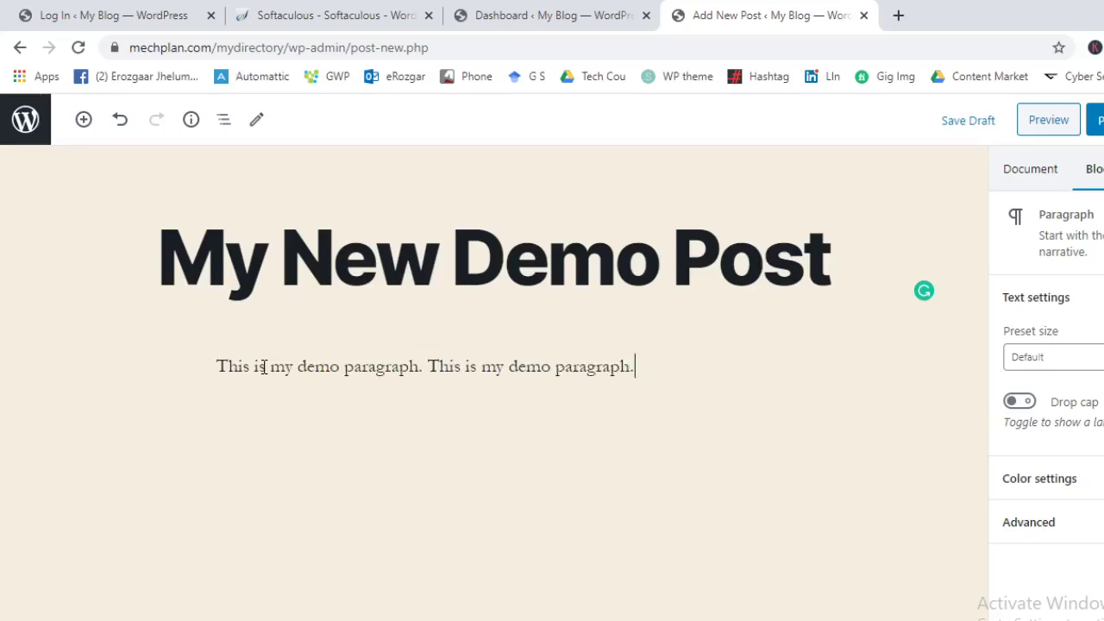
key("ctrl+v")
key("ctrl+v")
key("ctrl+v")
key("ctrl+v")
key("ctrl+v")
key("ctrl+v")
key("ctrl+v")
key("ctrl+v")
key("ctrl+v")
key("ctrl+v")
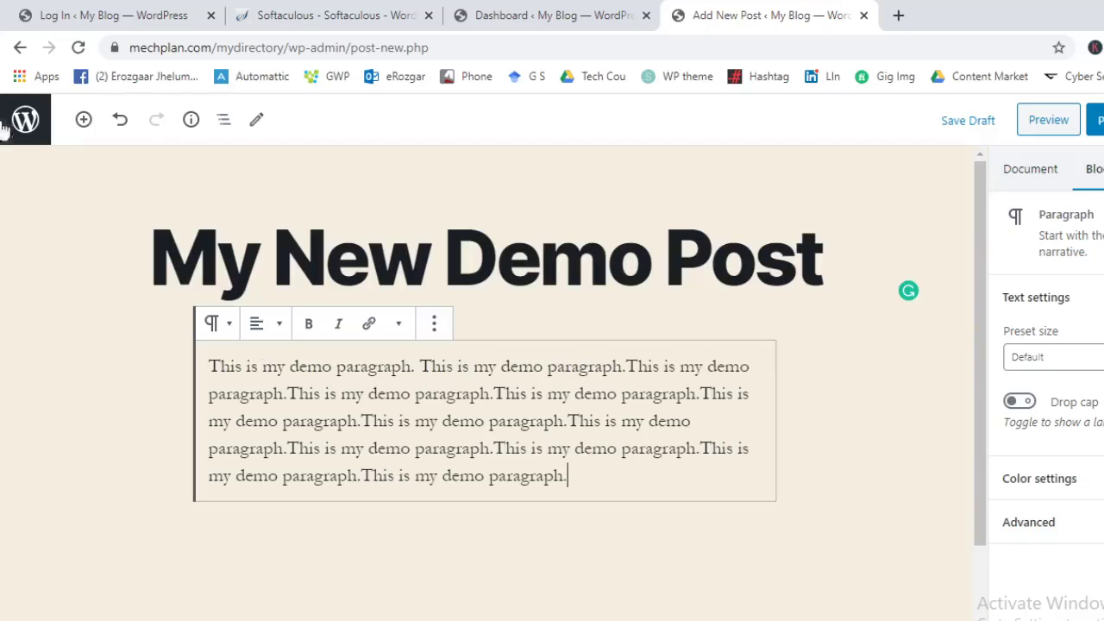
- Insert a Heading block reading 'Second Paragraph' below the demo paragraph
left_click(84, 119)
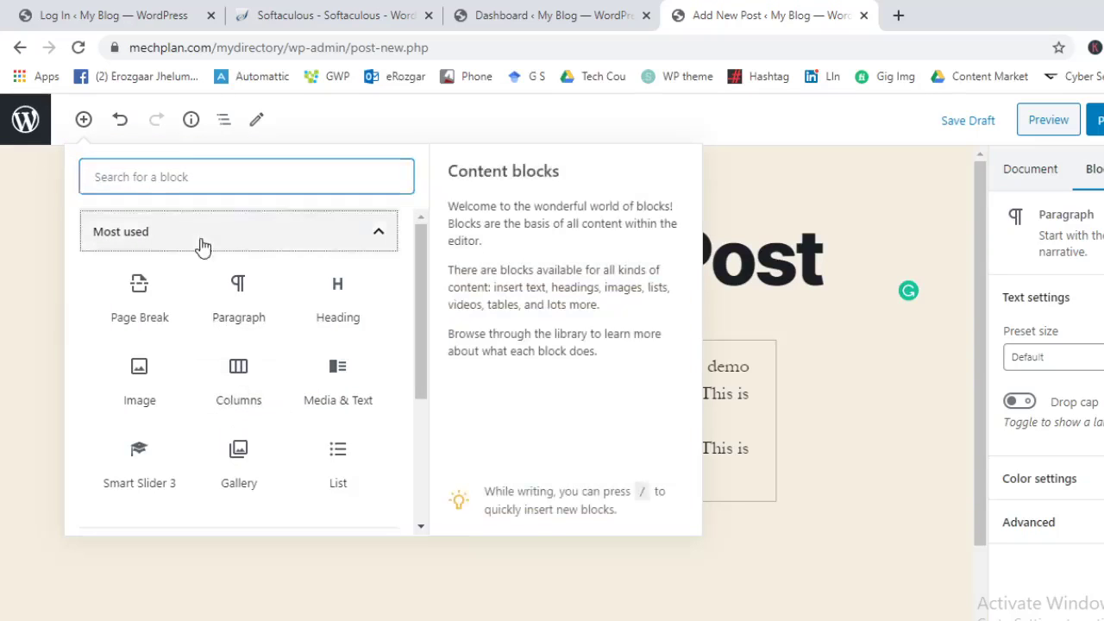
left_click(199, 246)
left_click(222, 275)
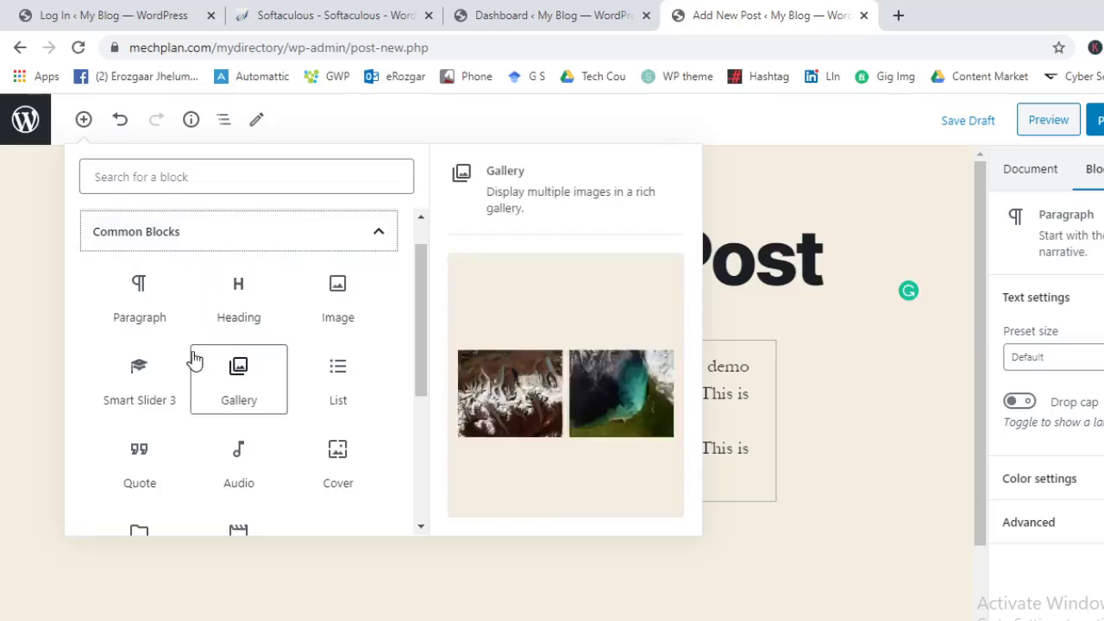
left_click(236, 308)
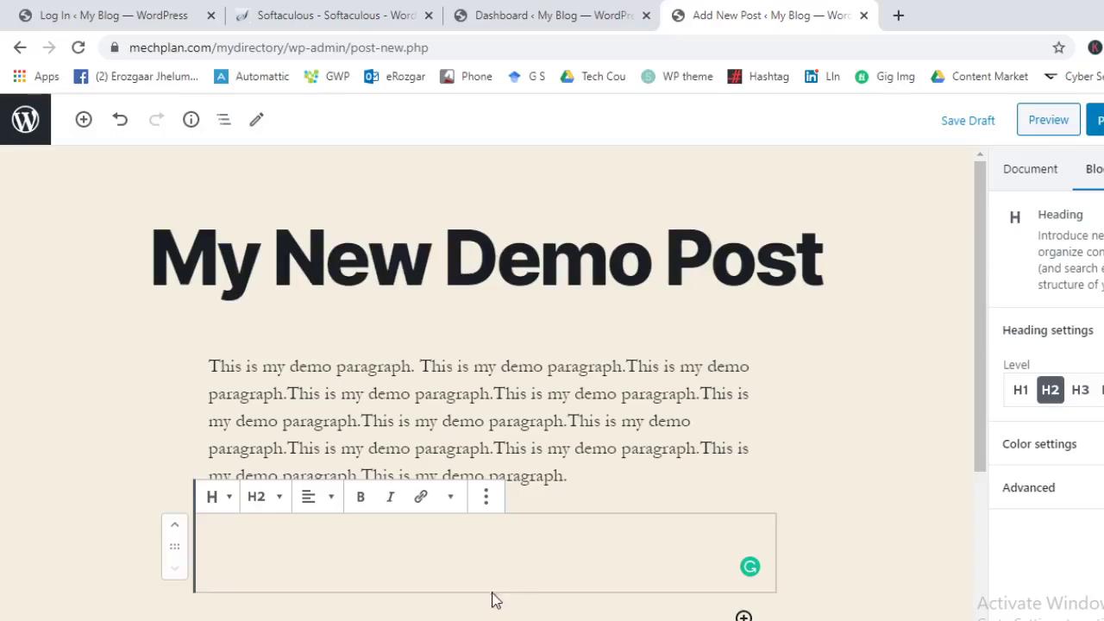
type("Second ")
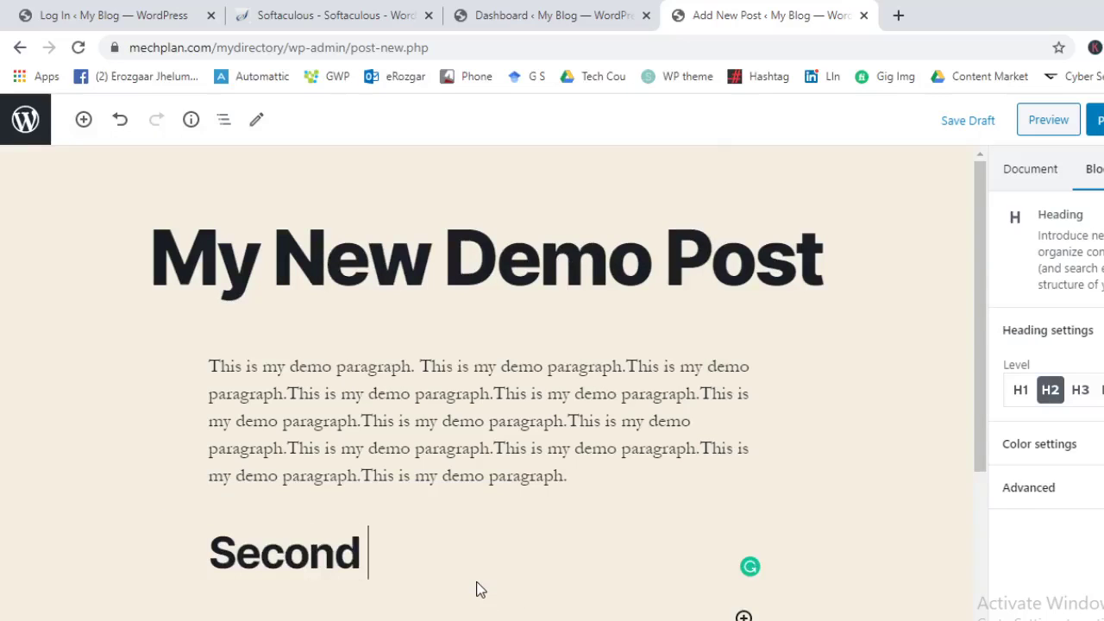
type("Paragr")
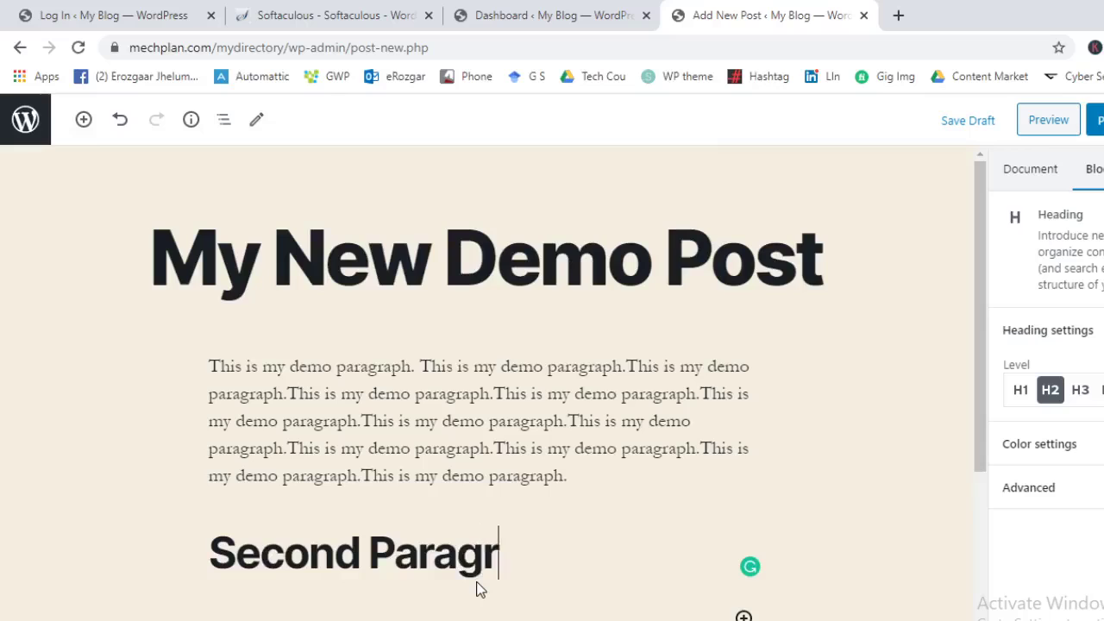
type("aph")
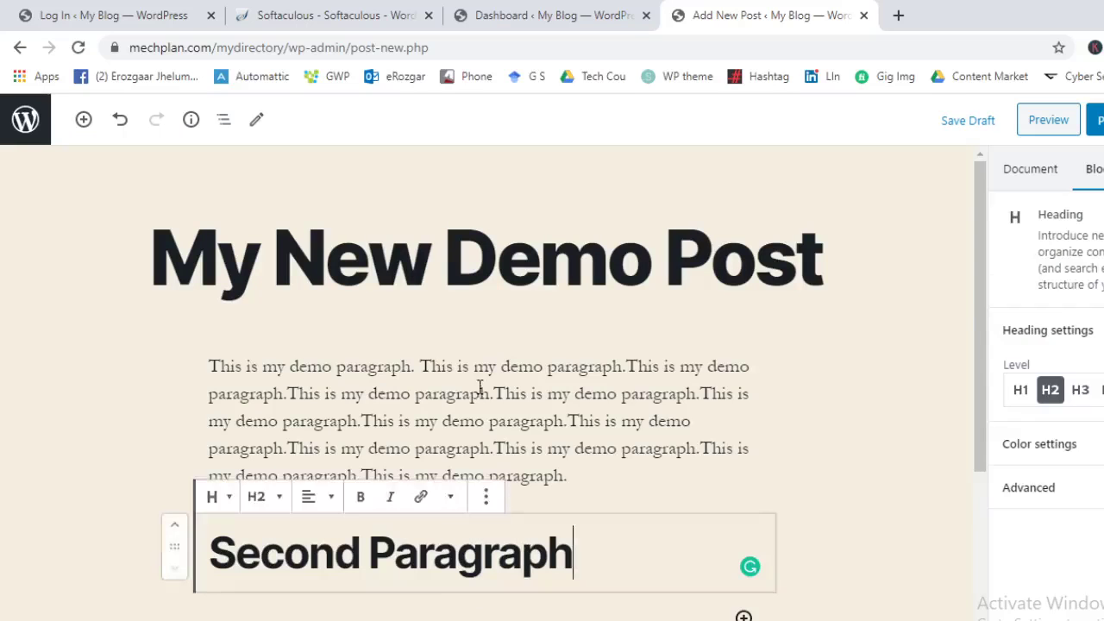
- Copy the first paragraph's text and paste it into a new Paragraph block under the heading
triple_click(482, 389)
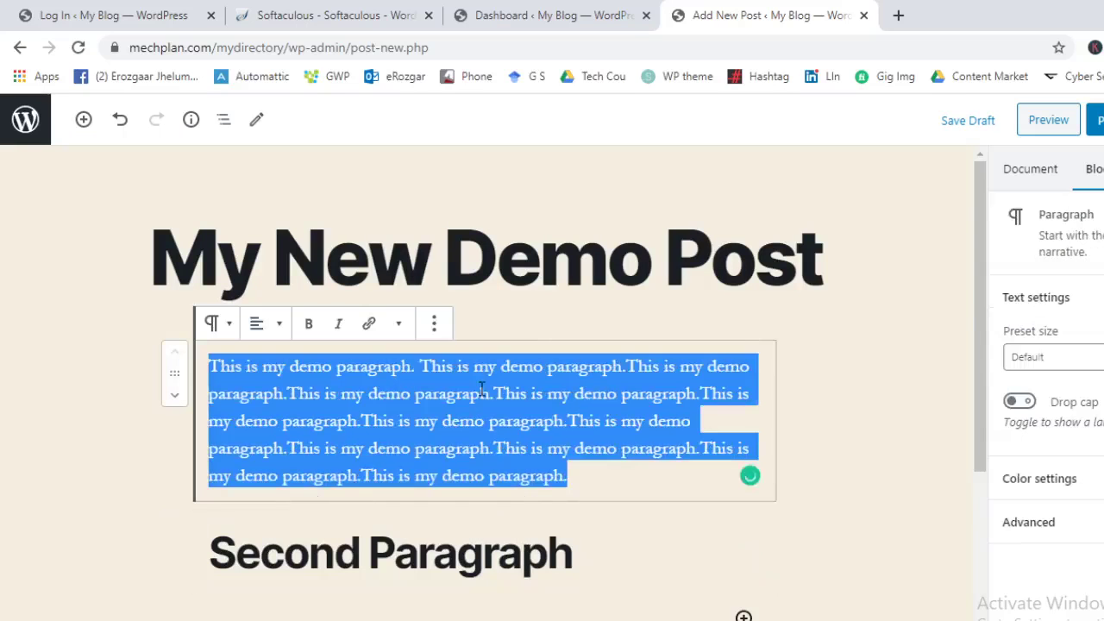
left_click(915, 463)
scroll(783, 475, "down", 6)
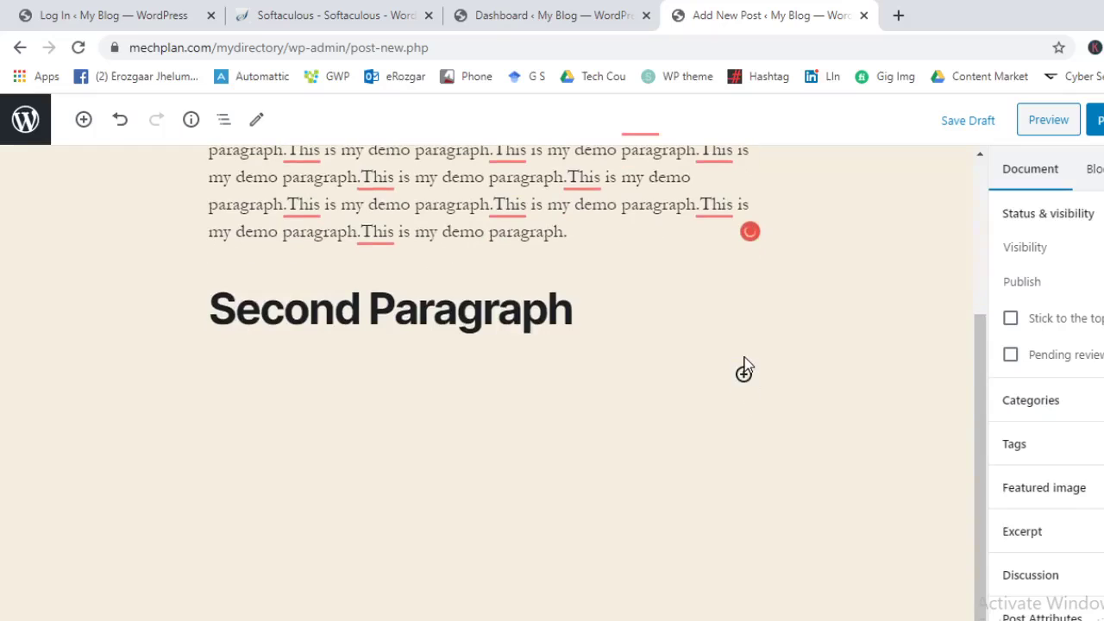
left_click(744, 372)
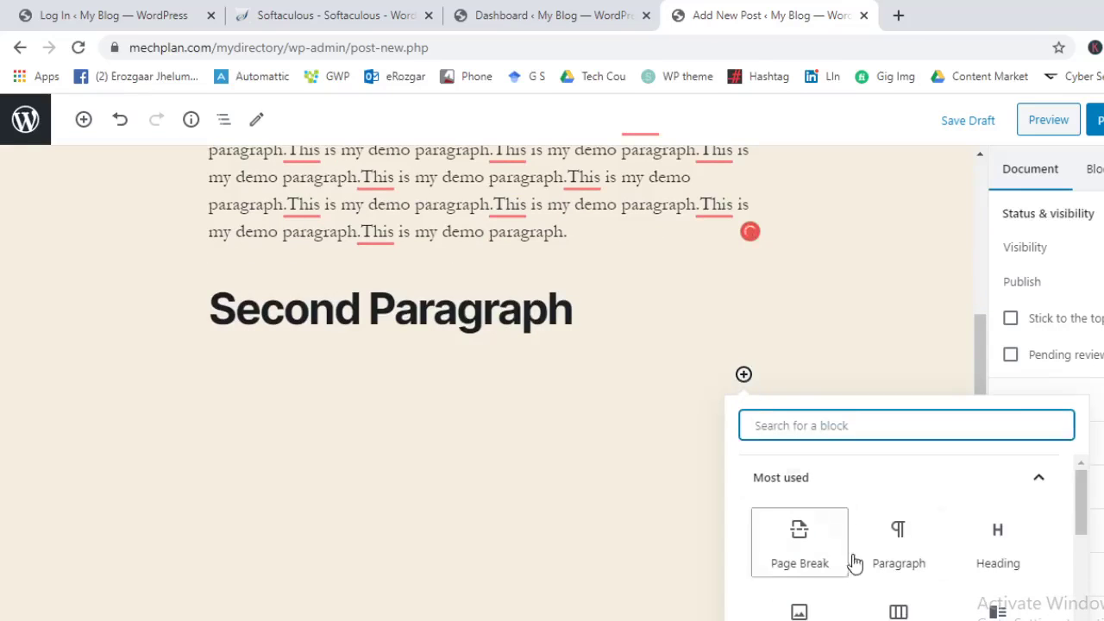
scroll(854, 563, "down", 2)
scroll(860, 565, "up", 1)
scroll(858, 563, "down", 3)
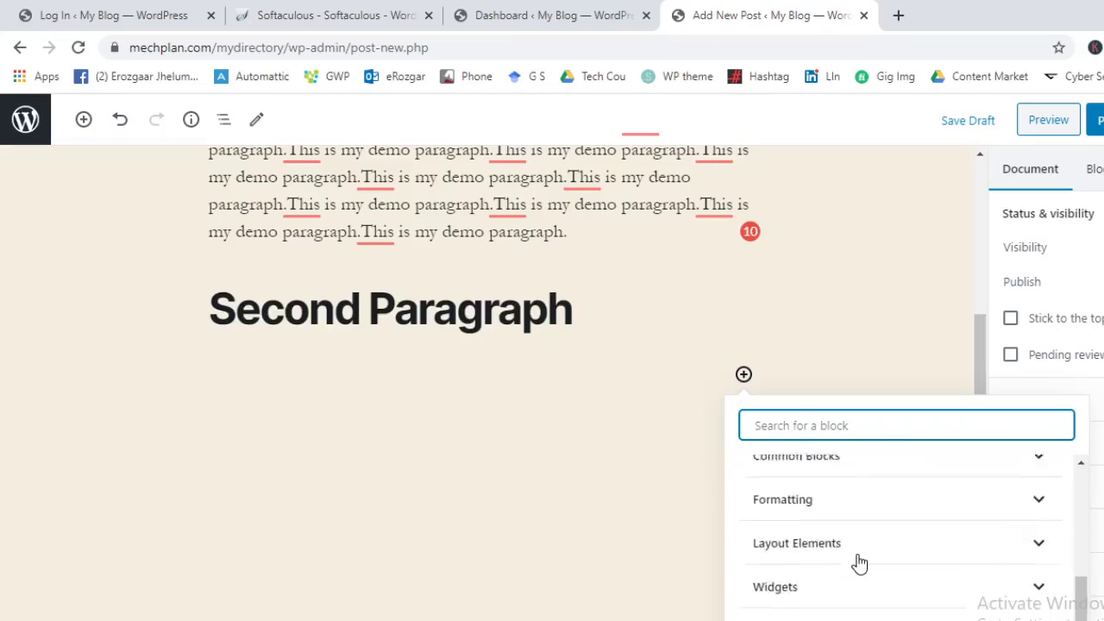
scroll(859, 561, "up", 1)
scroll(858, 561, "up", 1)
left_click(833, 543)
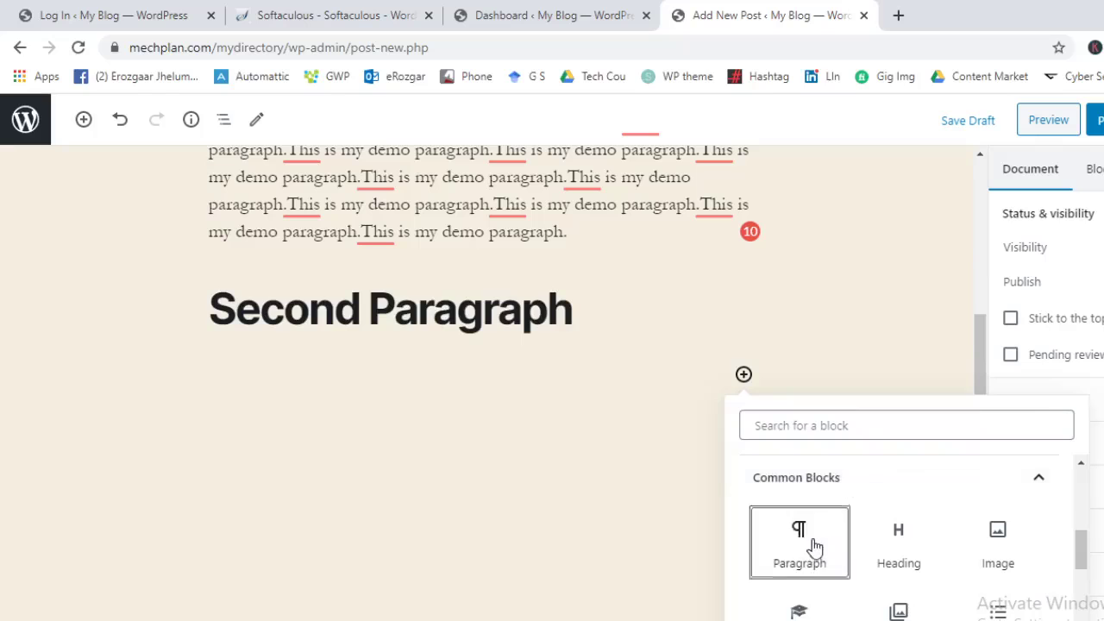
left_click(809, 544)
key("ctrl+v")
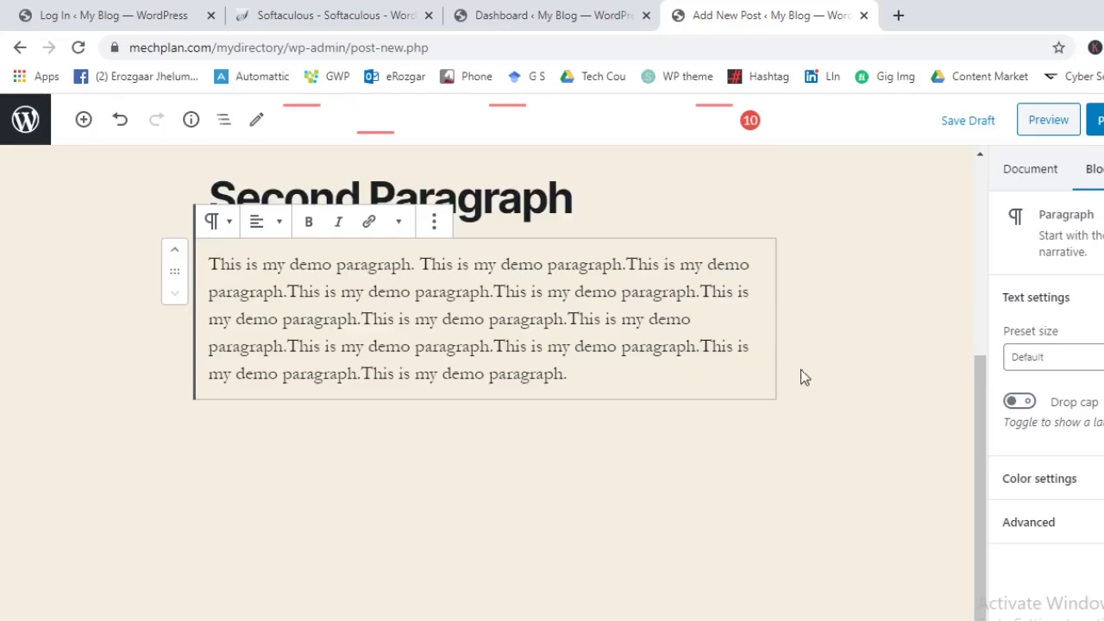
- Insert an Image block showing the MECHPLAN logo from the Media Library
left_click(83, 120)
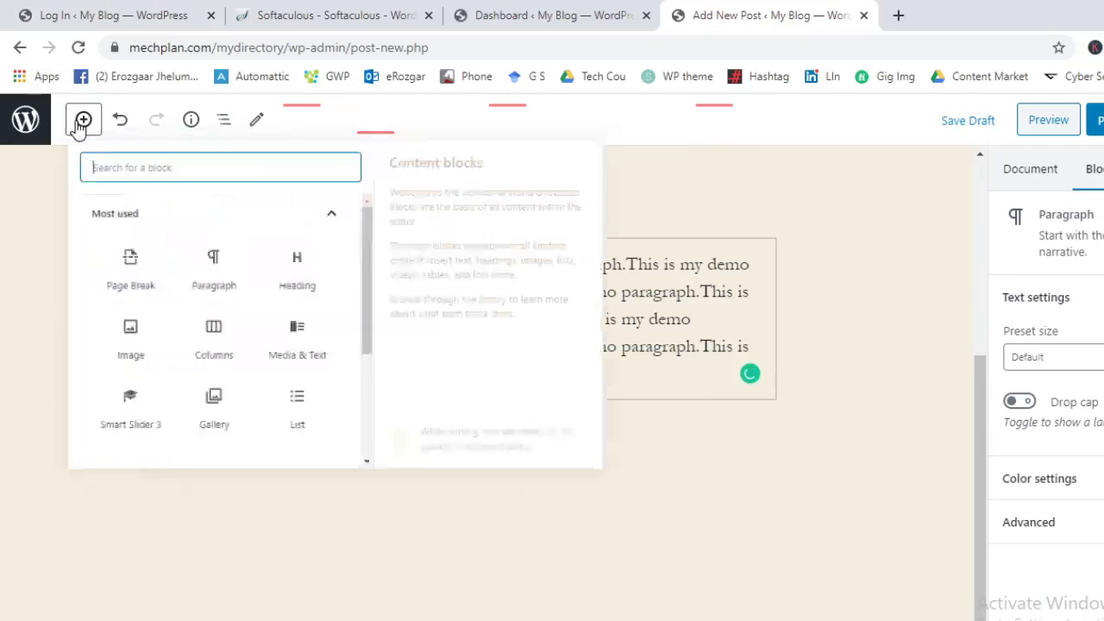
left_click(321, 245)
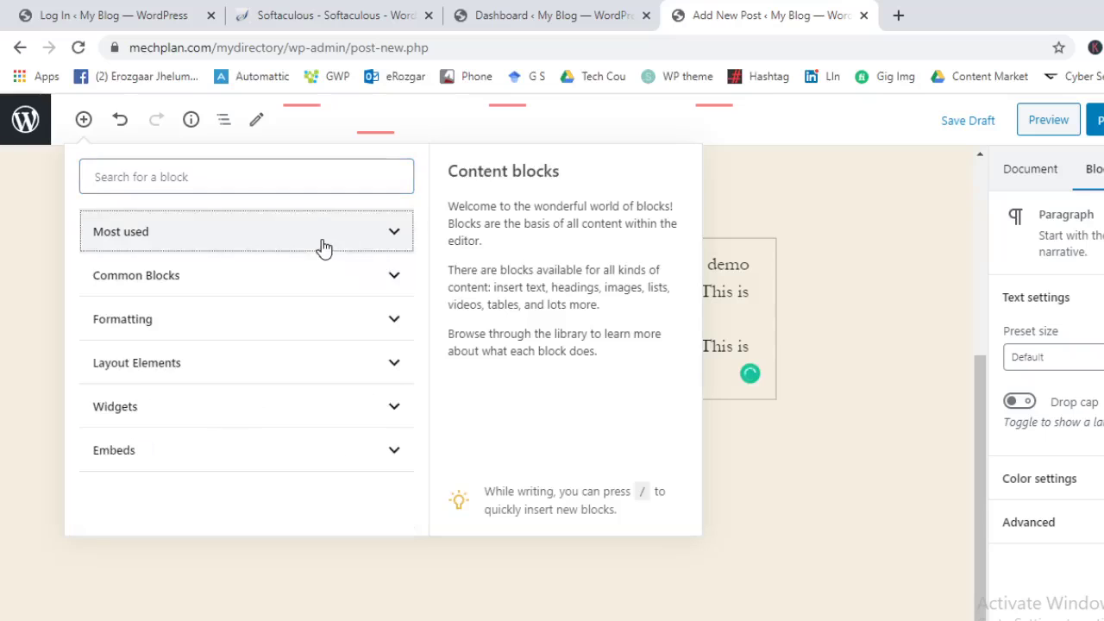
left_click(301, 284)
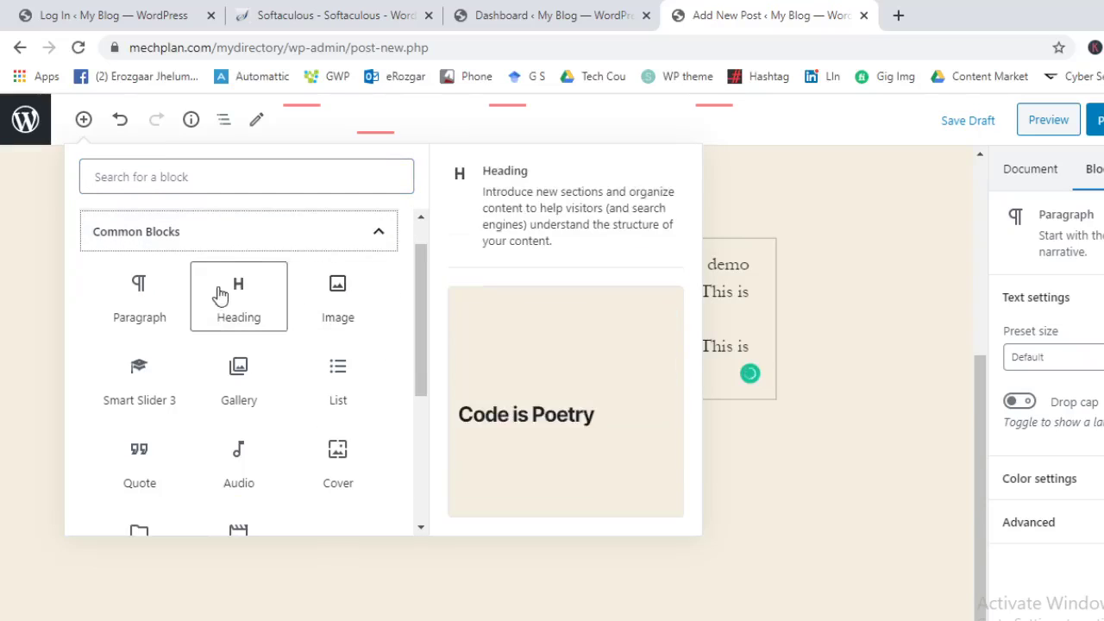
left_click(327, 302)
scroll(301, 449, "down", 1)
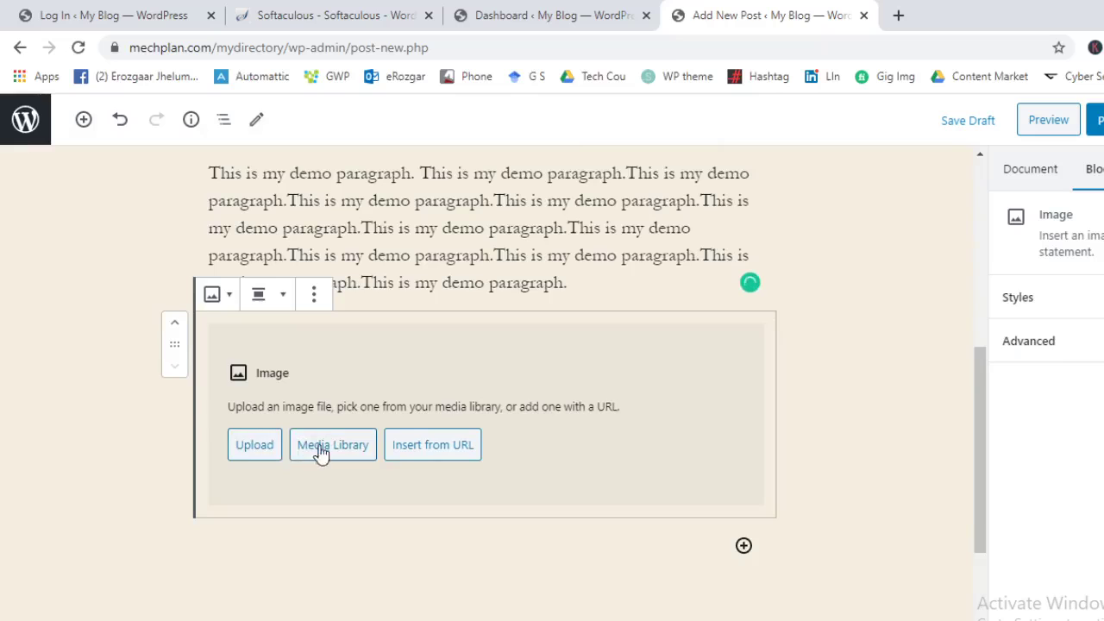
left_click(335, 445)
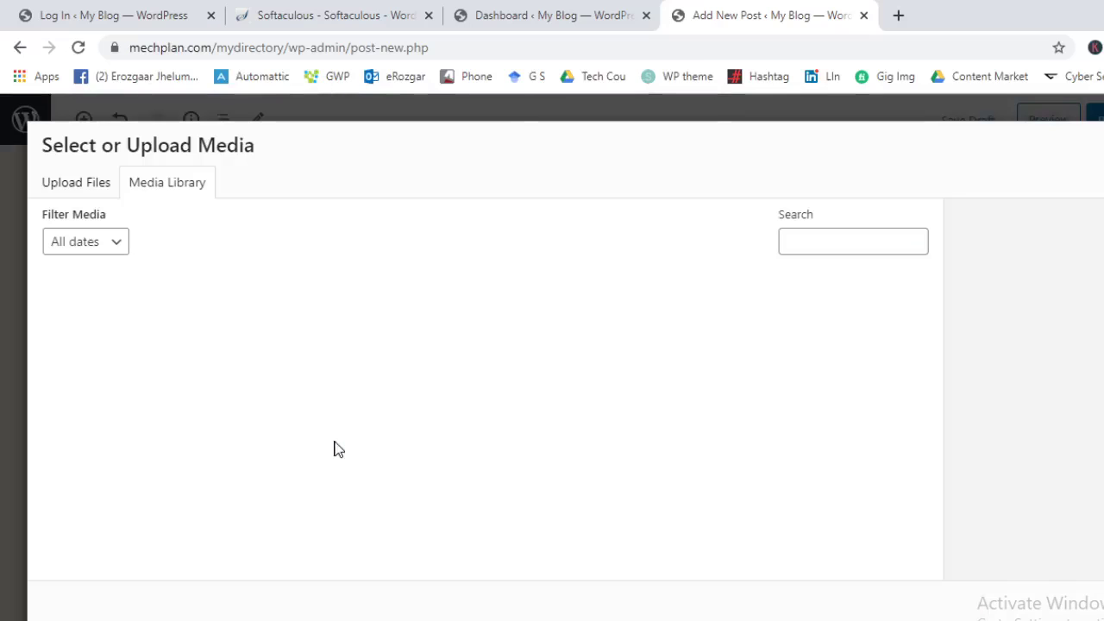
left_click(179, 322)
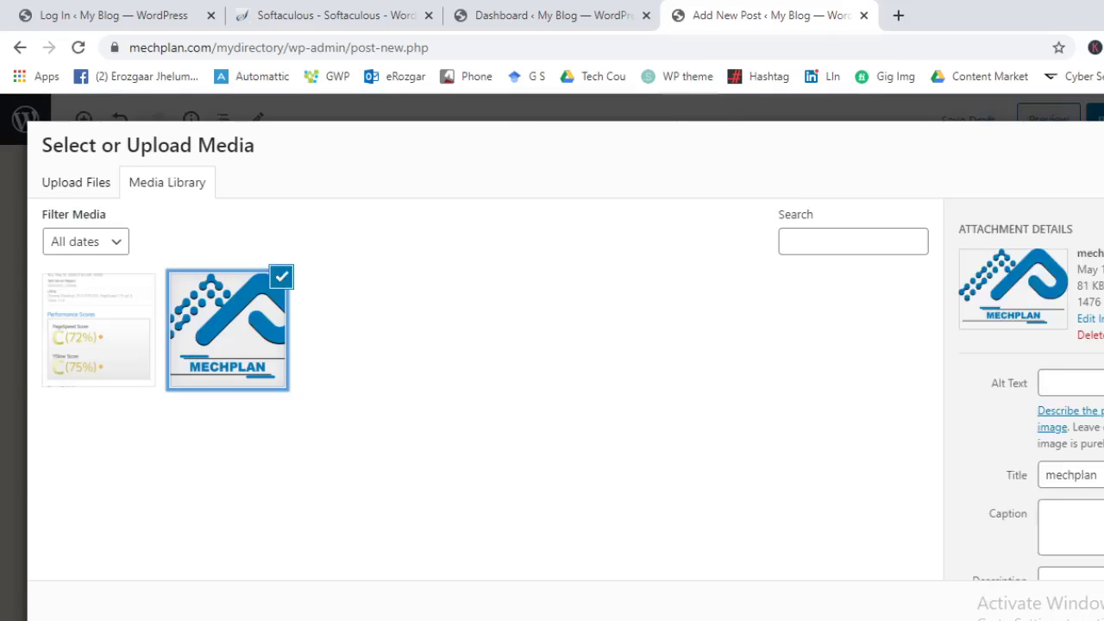
left_click(1103, 606)
scroll(934, 469, "down", 3)
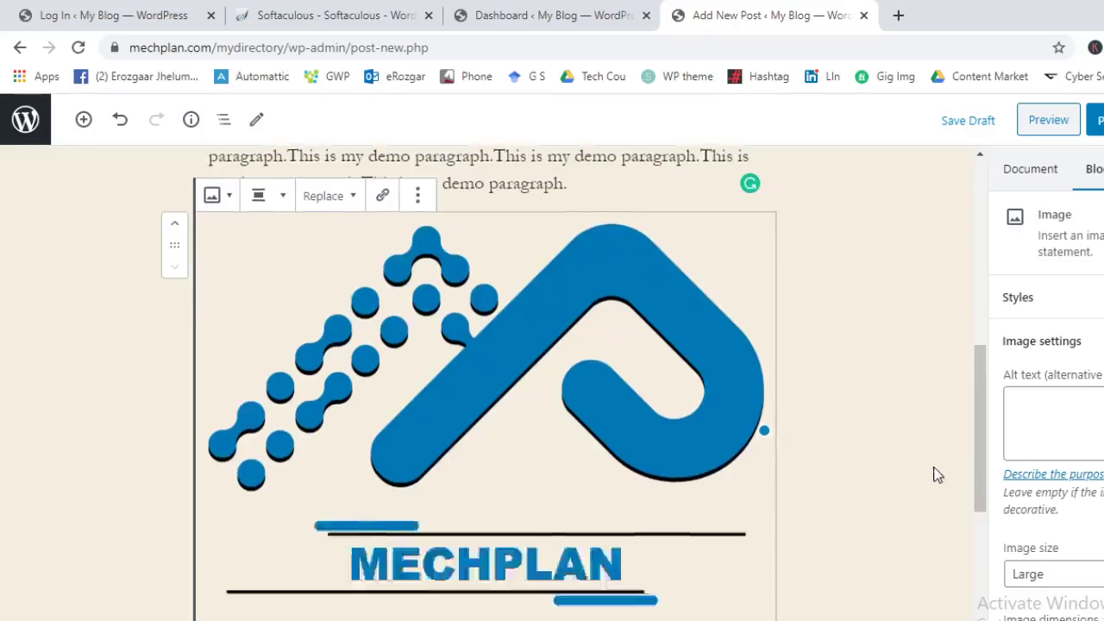
scroll(846, 477, "down", 1)
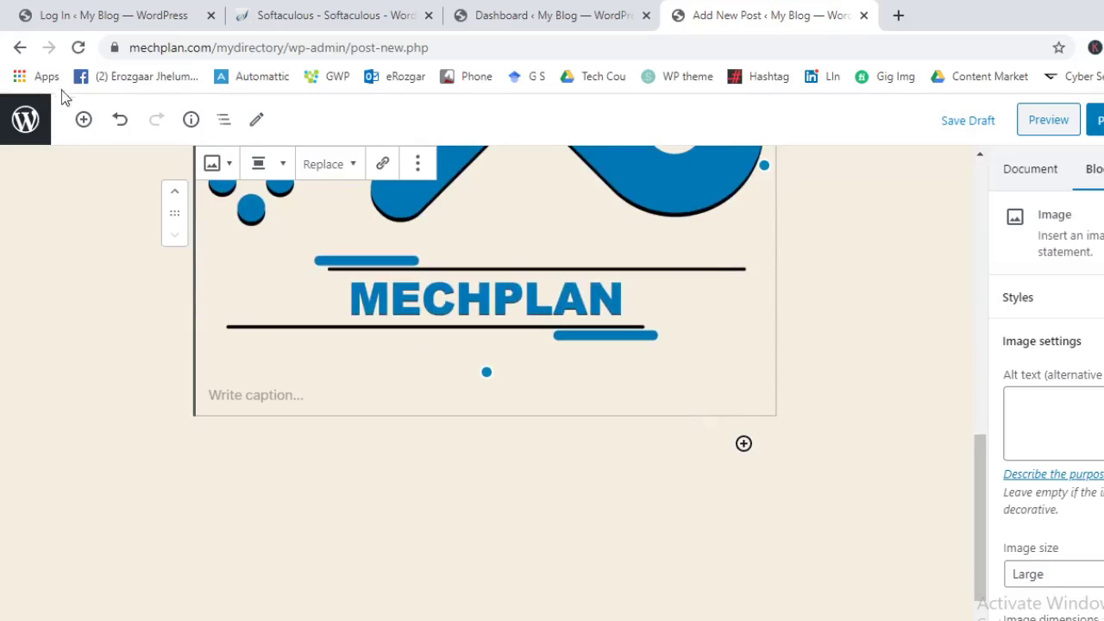
left_click(84, 119)
scroll(362, 279, "down", 2)
- Add a Quote block reading 'This is a Quote.' with an empty paragraph below it
scroll(328, 254, "up", 2)
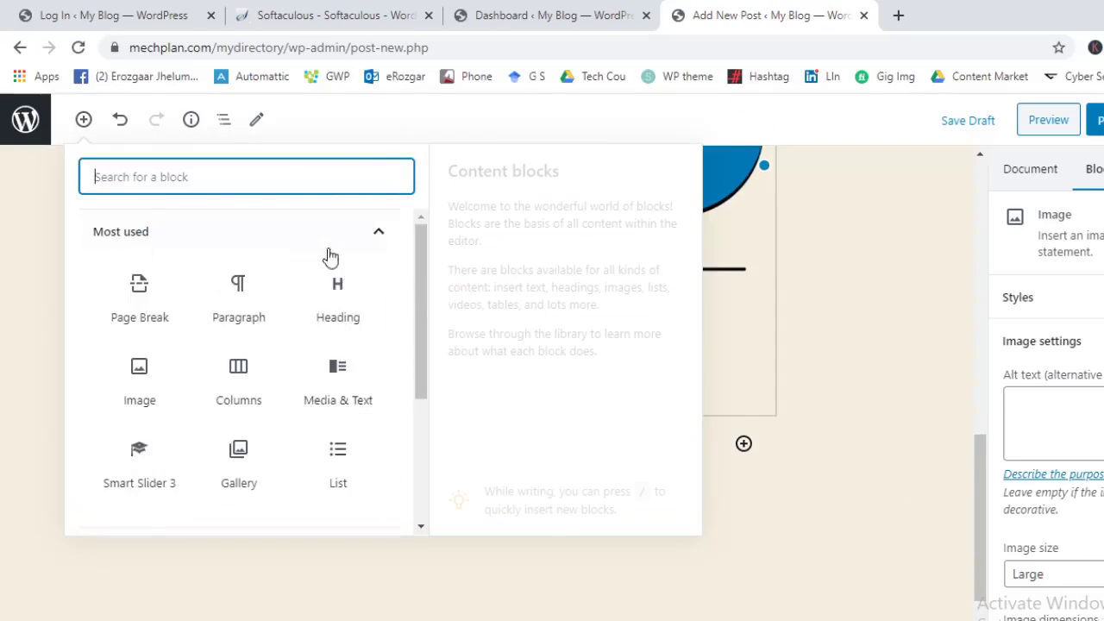
left_click(316, 233)
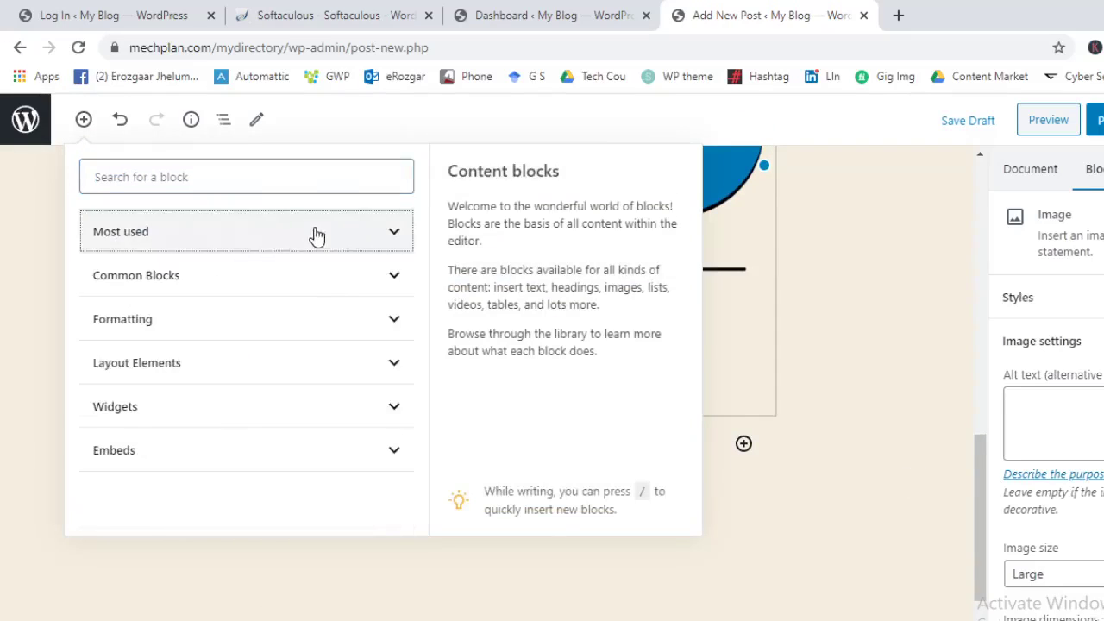
left_click(328, 280)
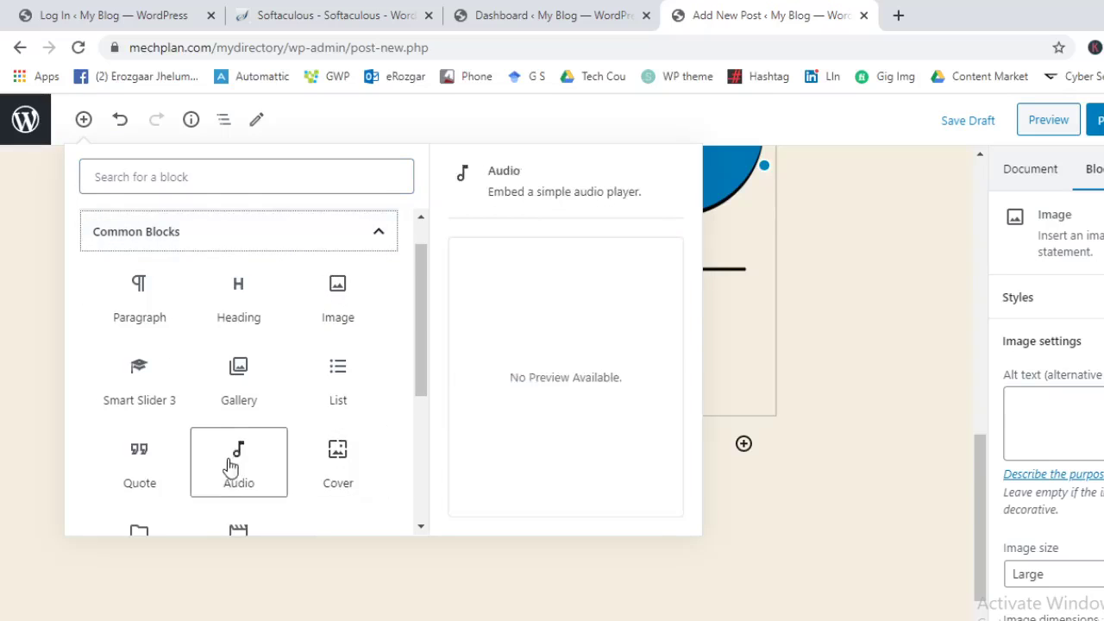
scroll(250, 452, "down", 1)
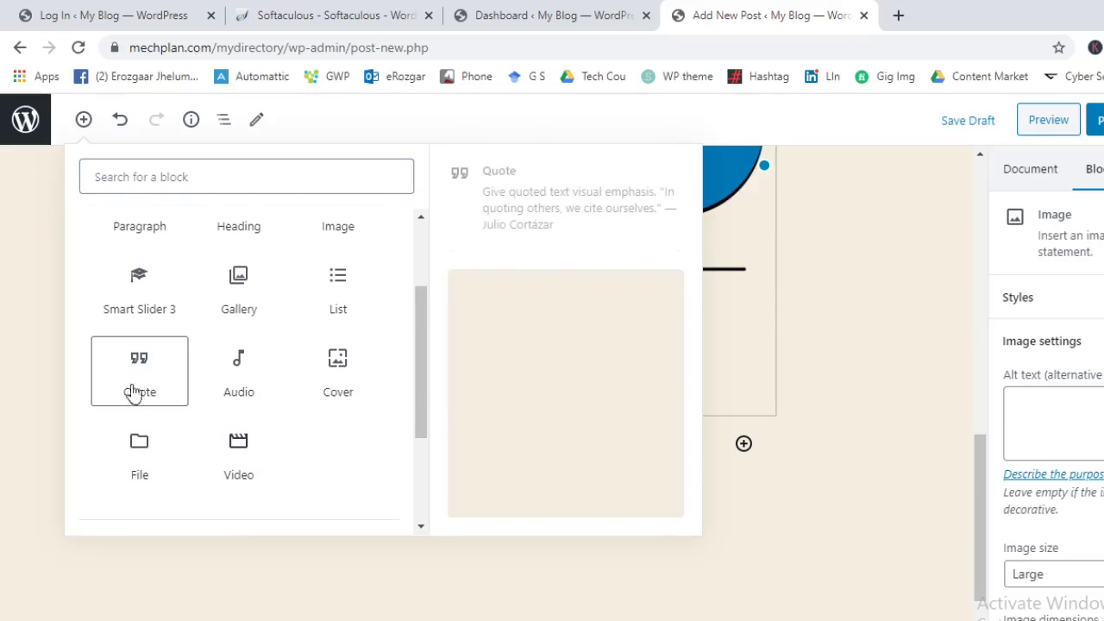
left_click(135, 362)
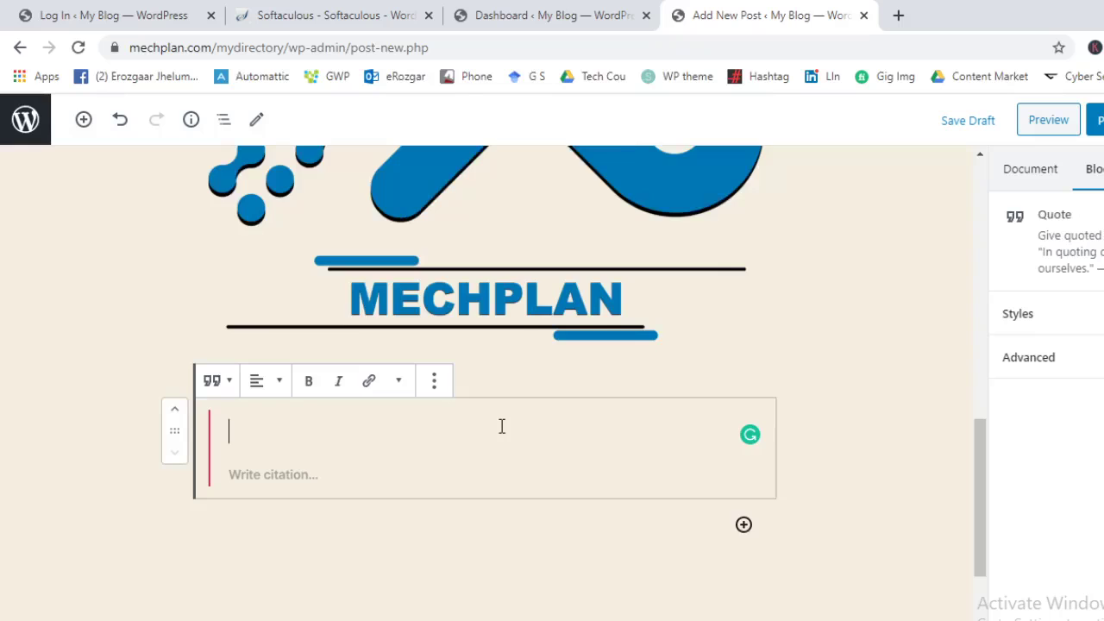
type("T")
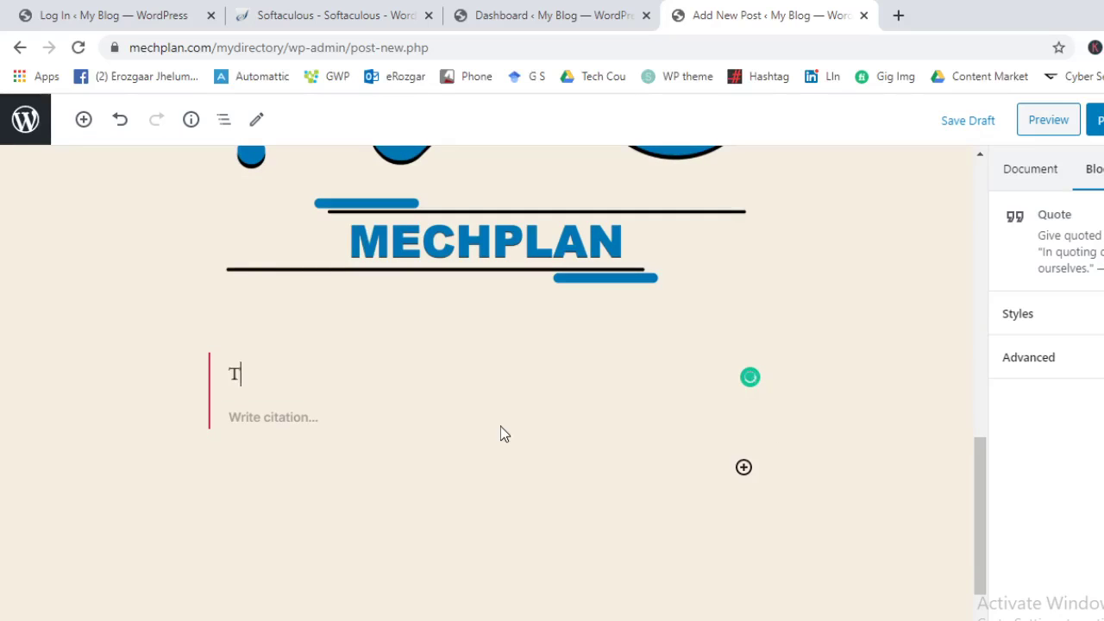
type("his is a Qu")
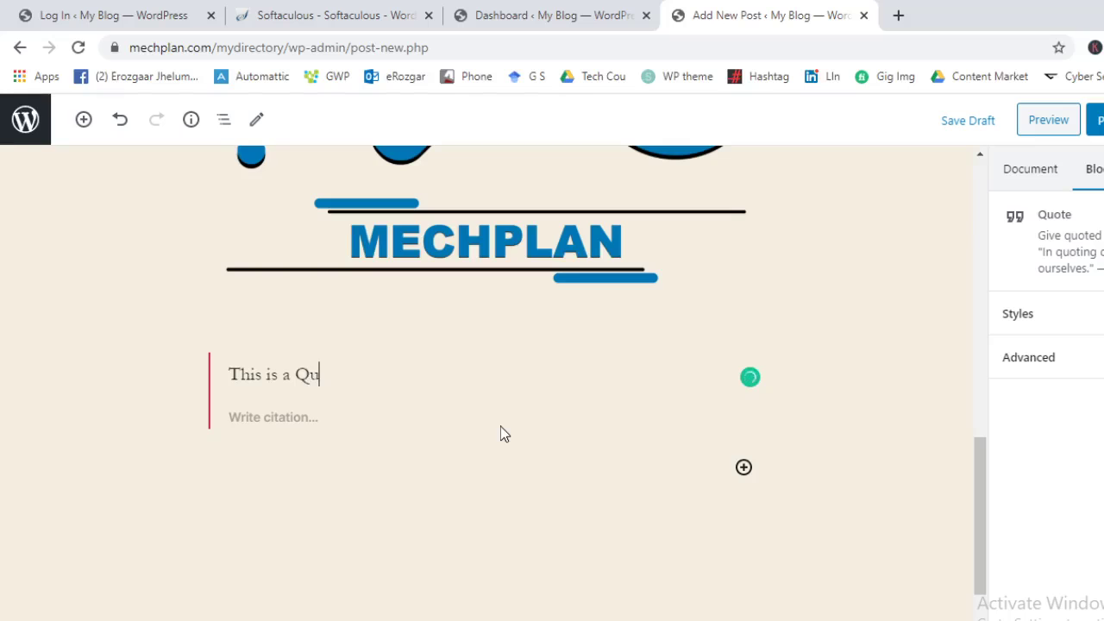
type("ote.")
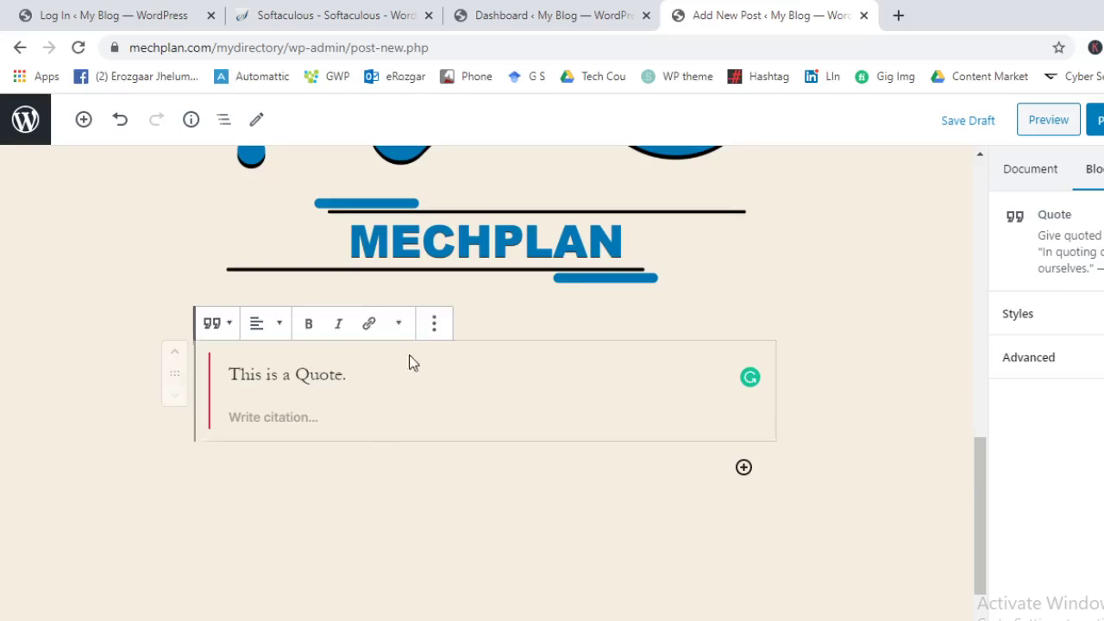
left_click(401, 524)
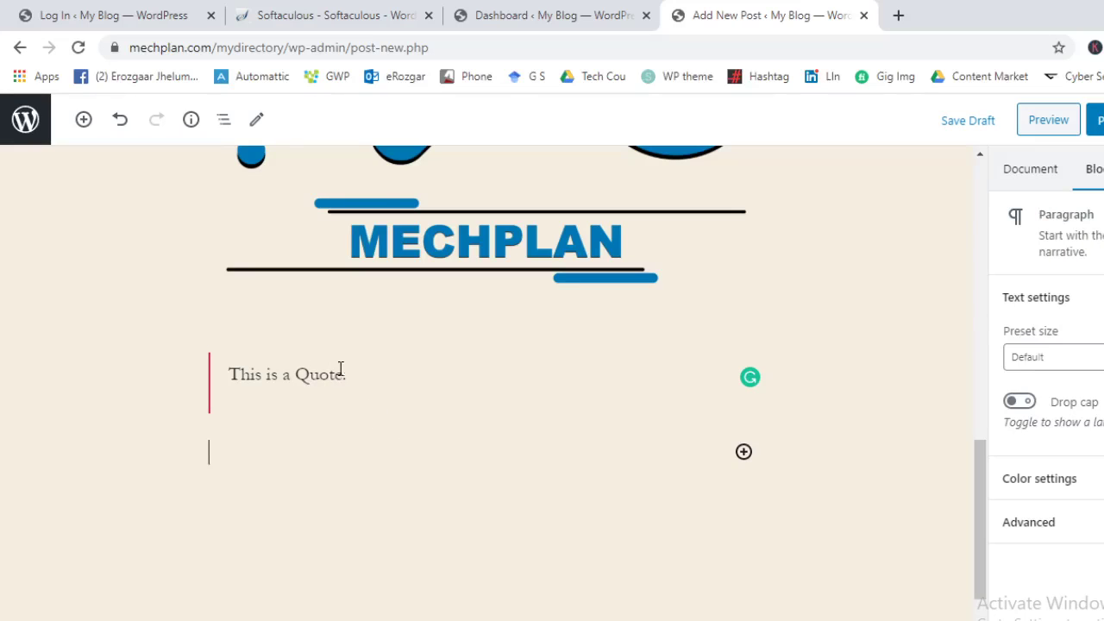
left_click(86, 121)
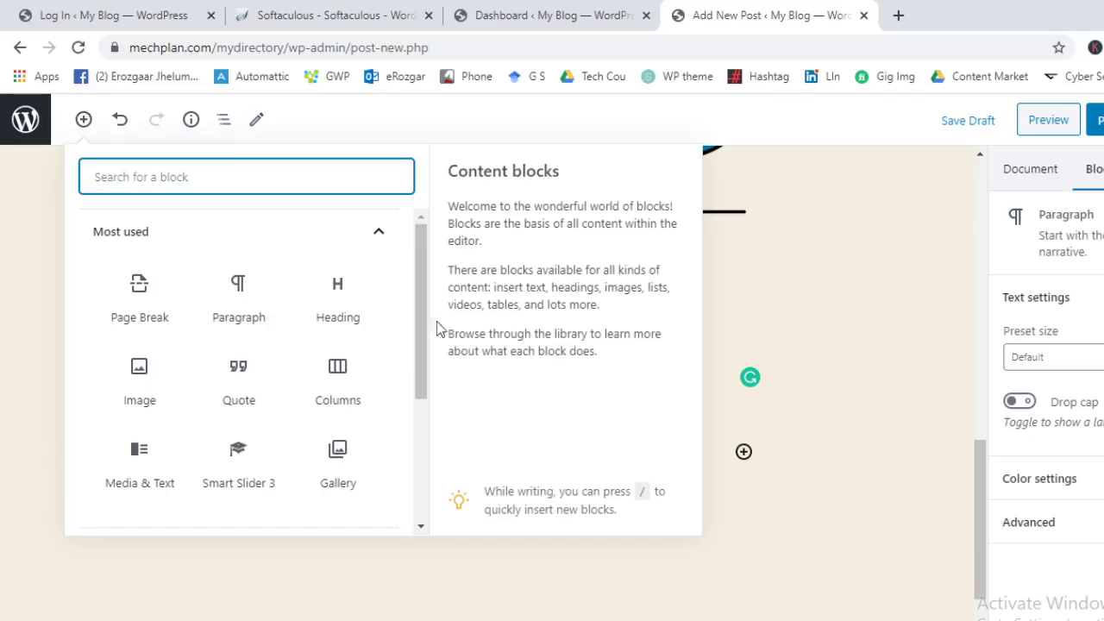
left_click(326, 244)
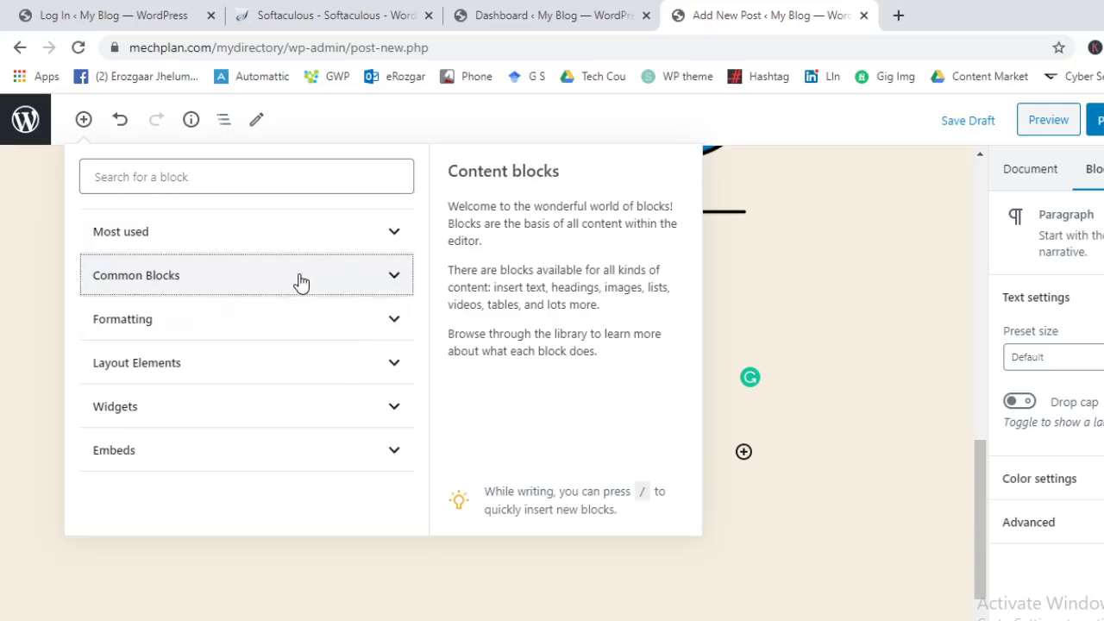
- Insert a Columns block from the Layout Elements category below the quote
left_click(298, 283)
scroll(253, 377, "down", 3)
scroll(211, 453, "down", 2)
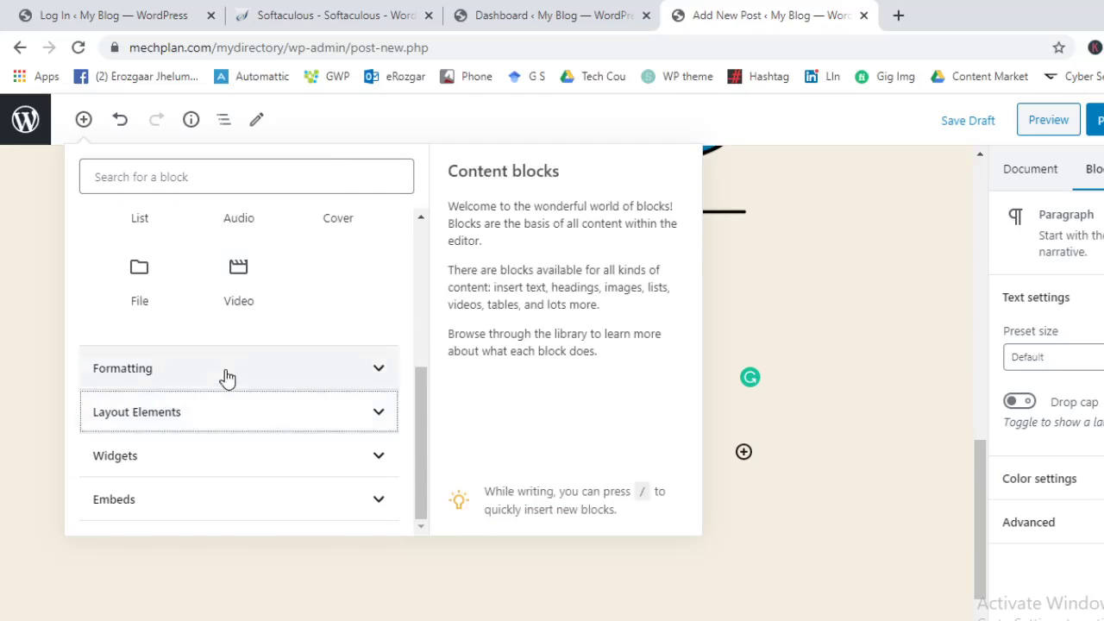
left_click(223, 372)
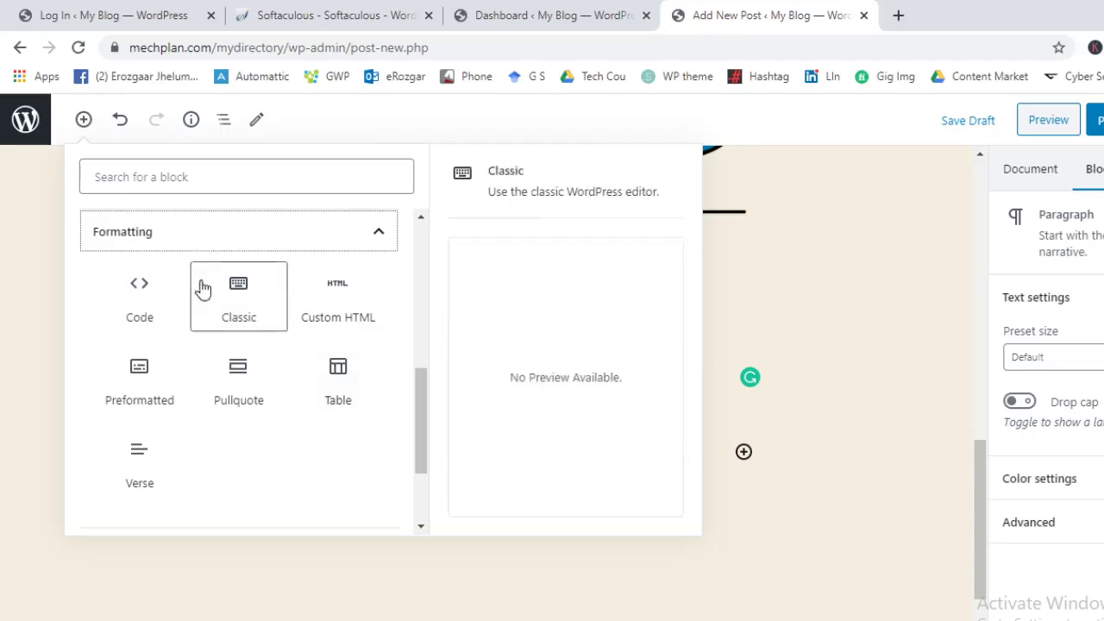
left_click(191, 235)
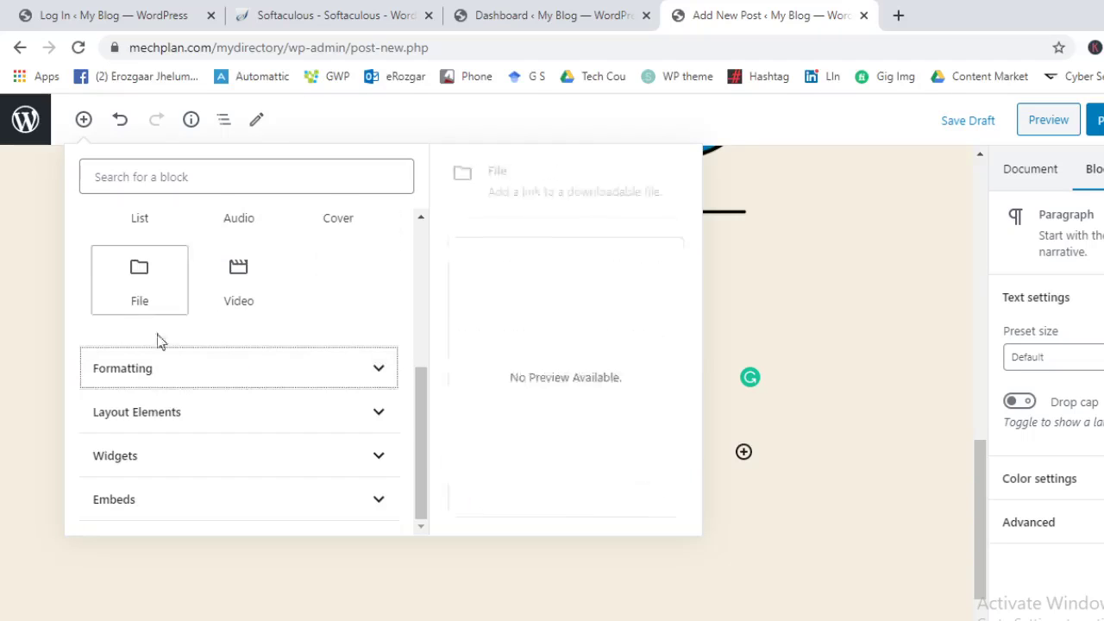
left_click(190, 428)
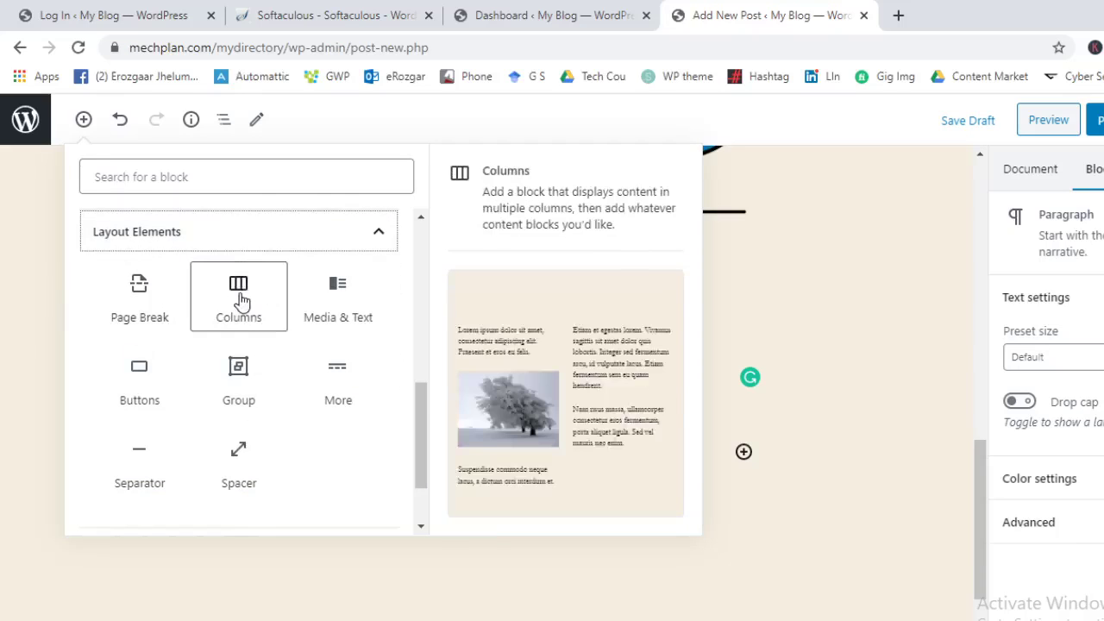
left_click(241, 300)
scroll(877, 362, "down", 2)
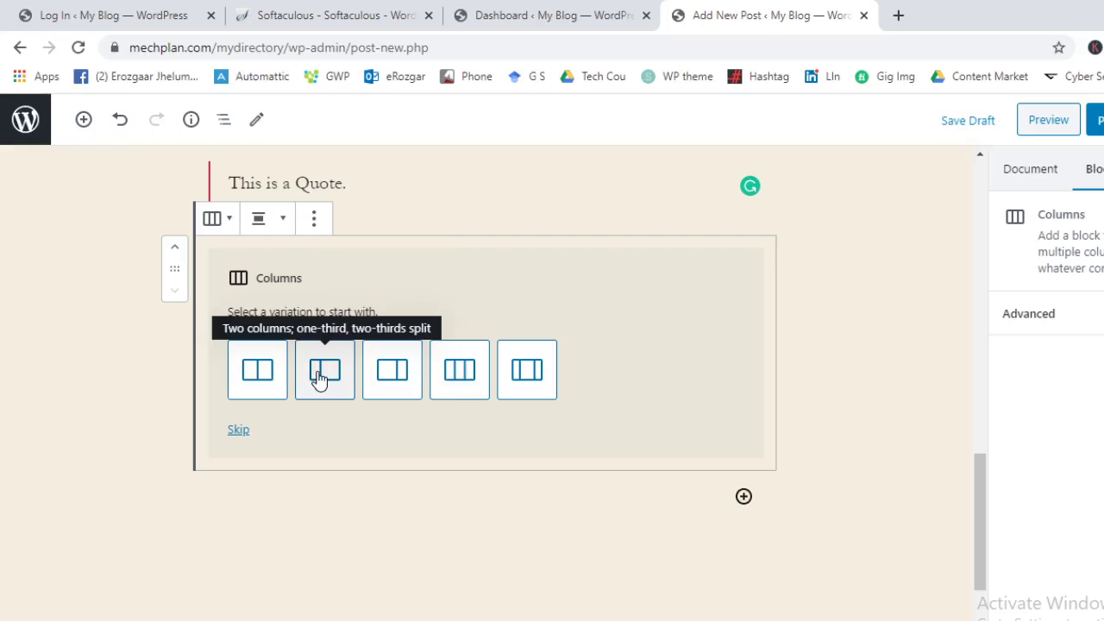
- Choose the three-equal-columns layout and place the MECHPLAN logo in the first column
left_click(459, 380)
left_click(291, 314)
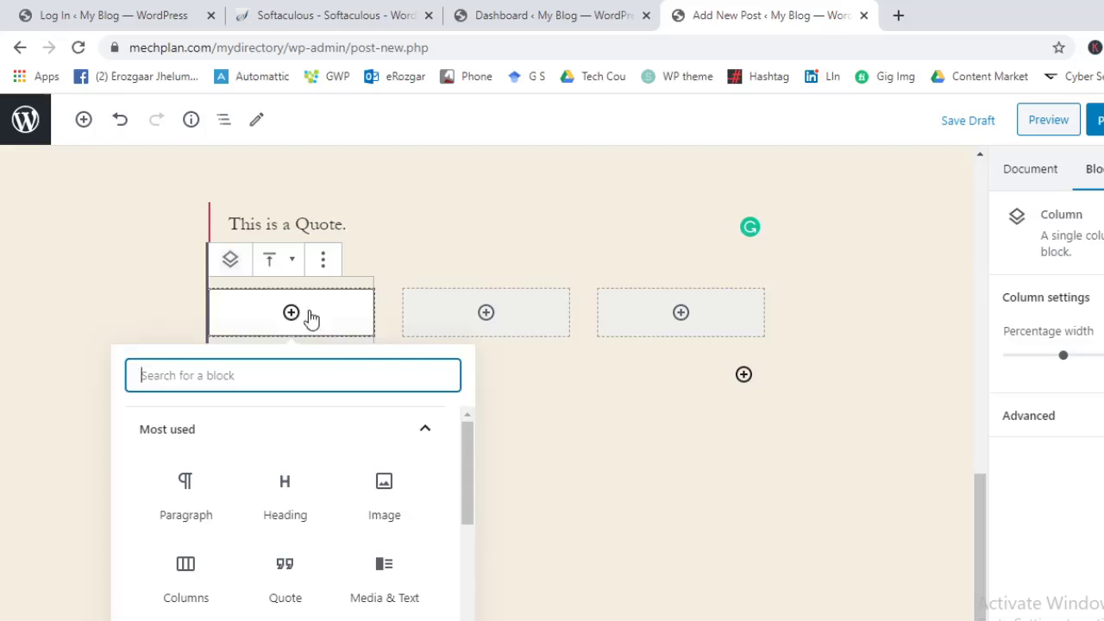
left_click(384, 491)
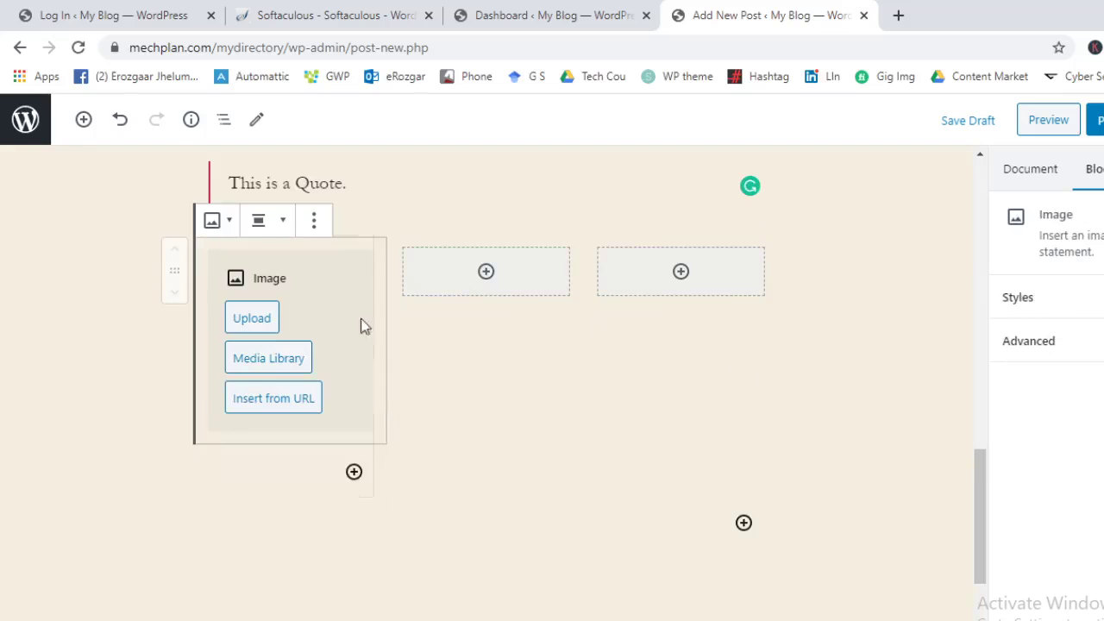
left_click(250, 362)
left_click(242, 354)
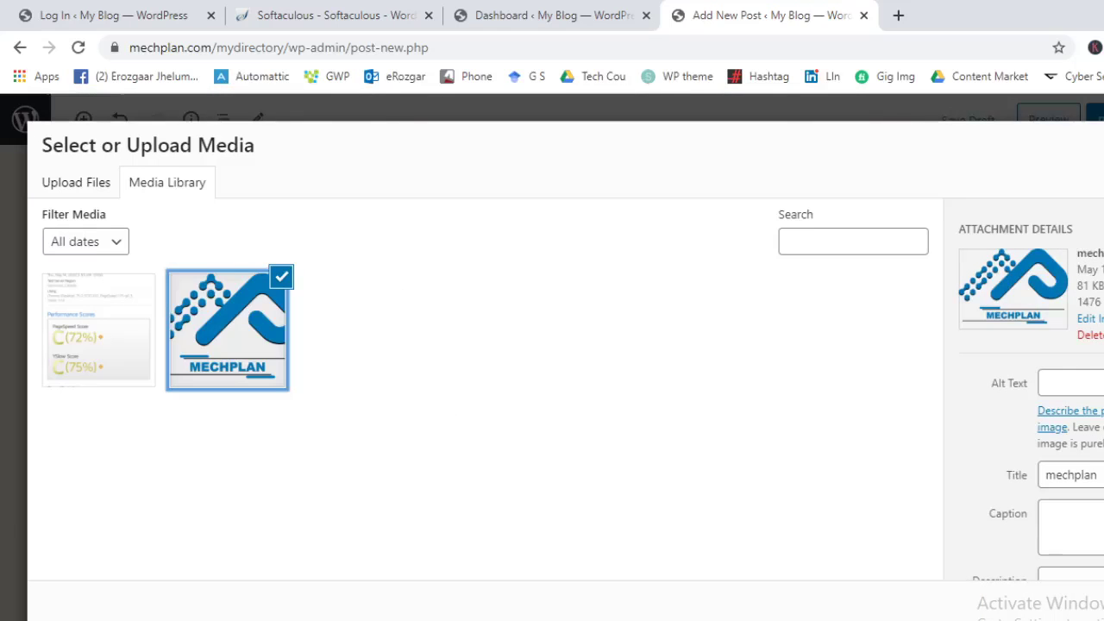
double_click(233, 293)
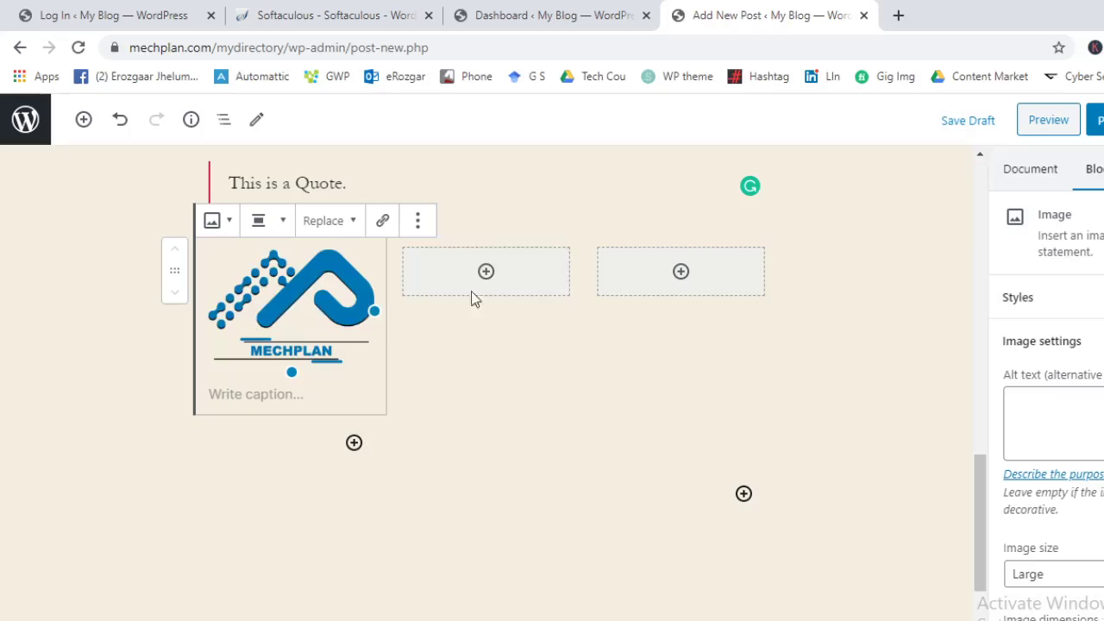
right_click(282, 293)
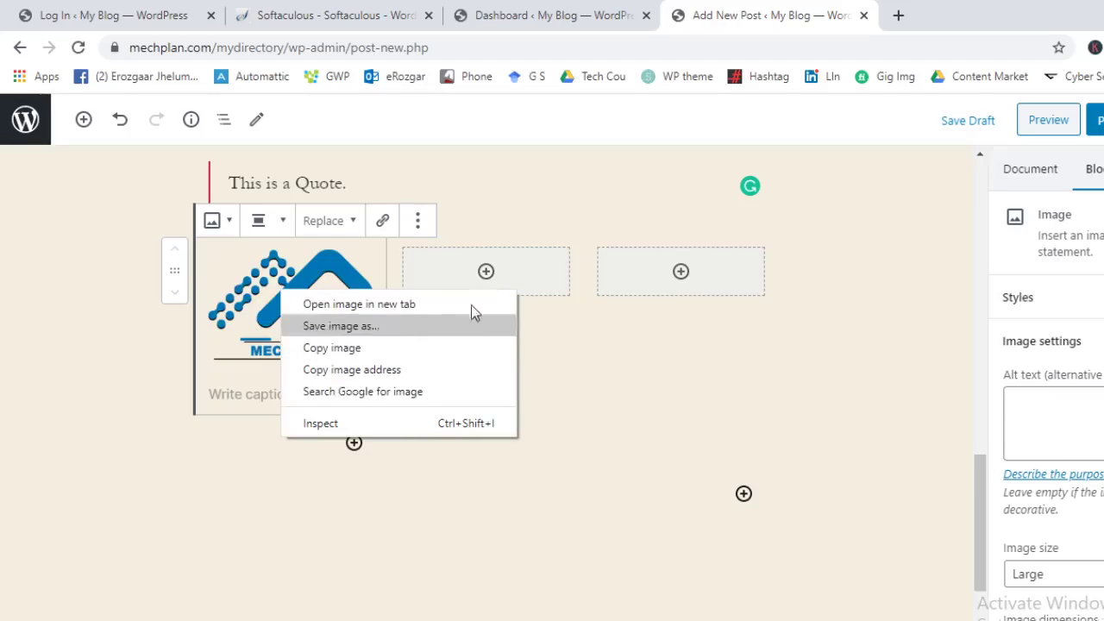
left_click(485, 273)
- Place the MECHPLAN logo image in the second and third columns
left_click(486, 272)
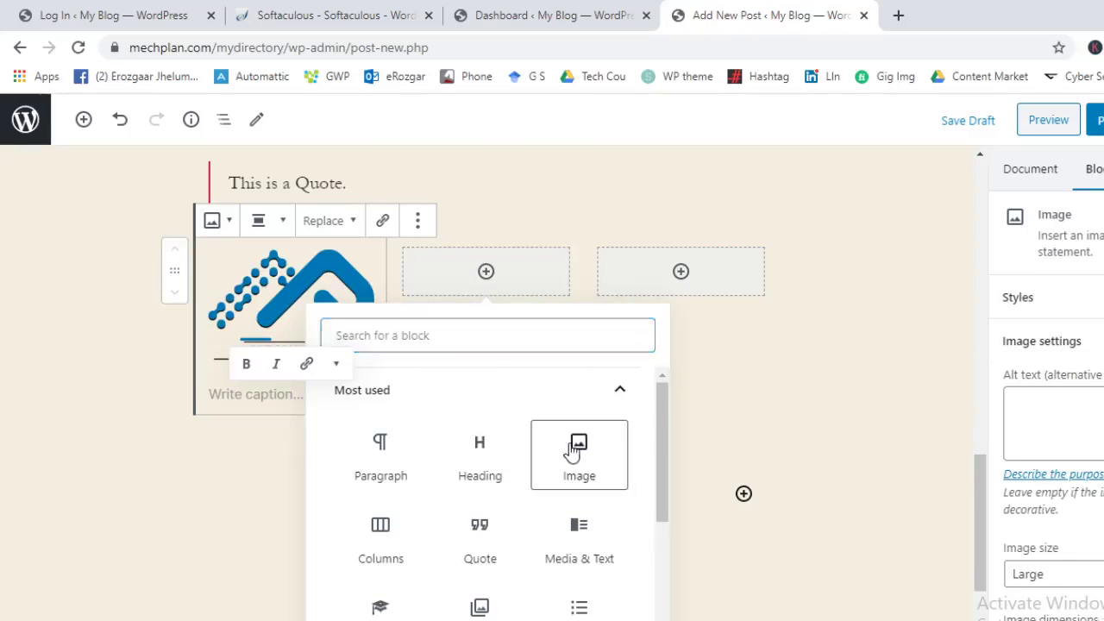
left_click(574, 480)
left_click(455, 358)
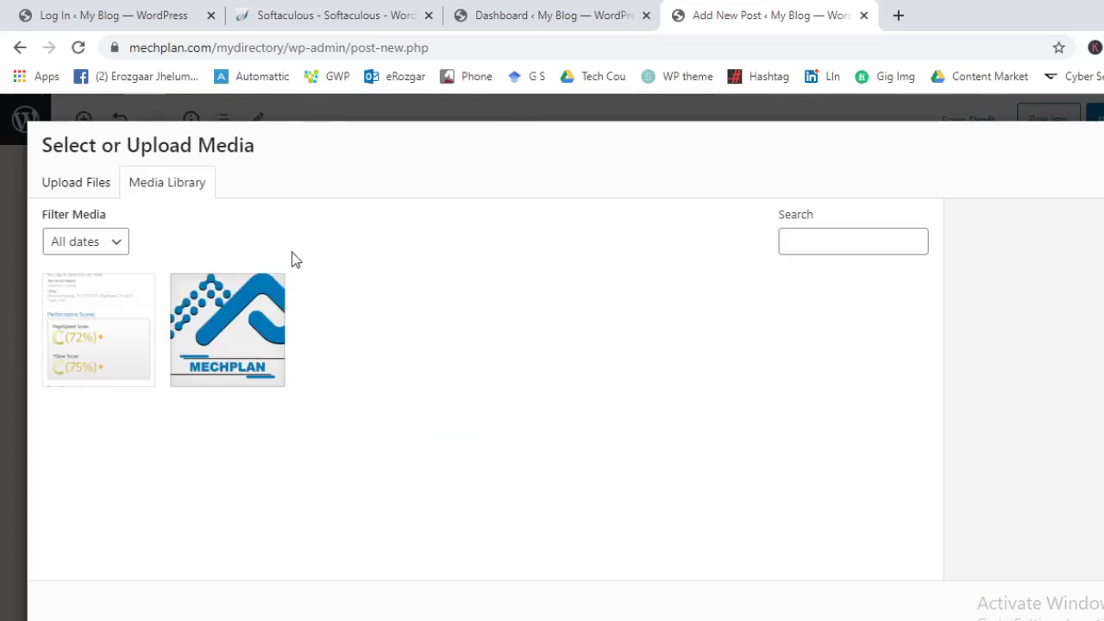
left_click(227, 327)
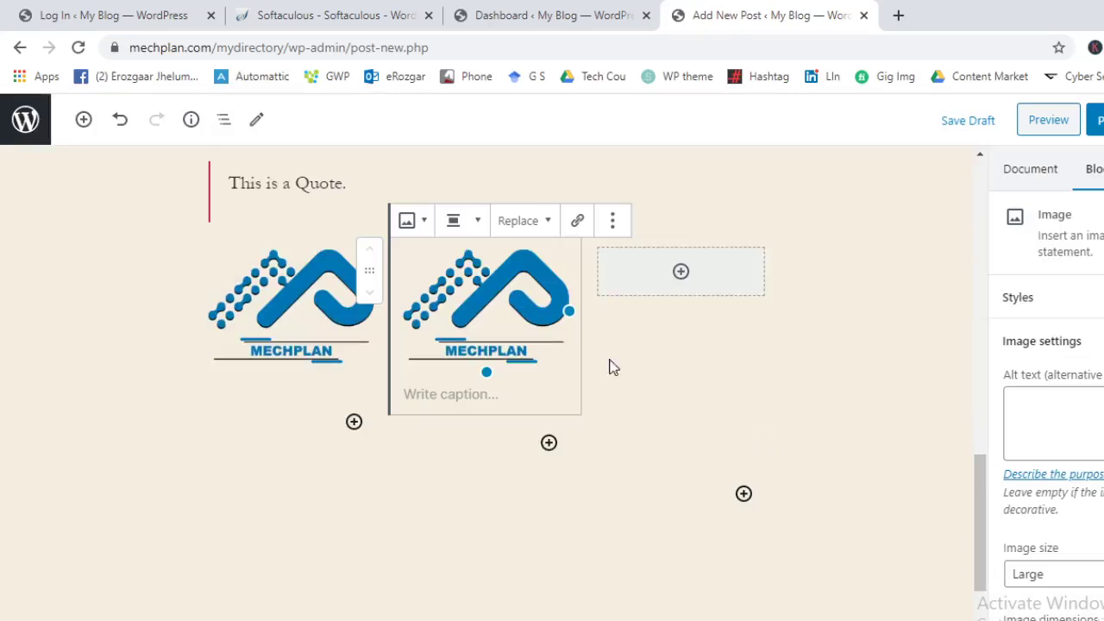
left_click(681, 269)
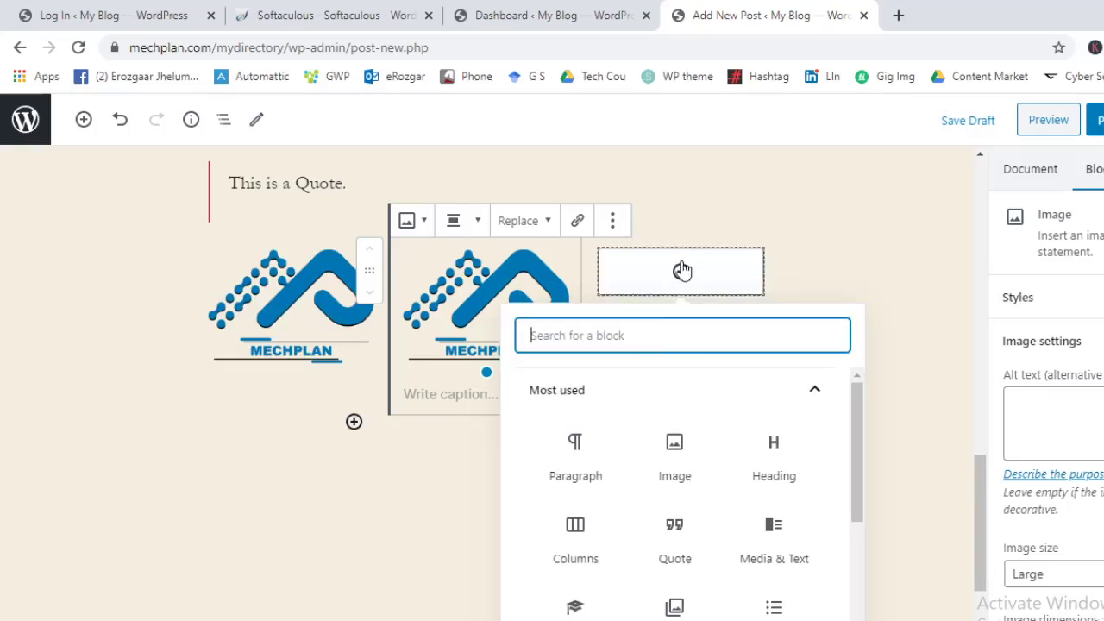
left_click(635, 458)
left_click(665, 369)
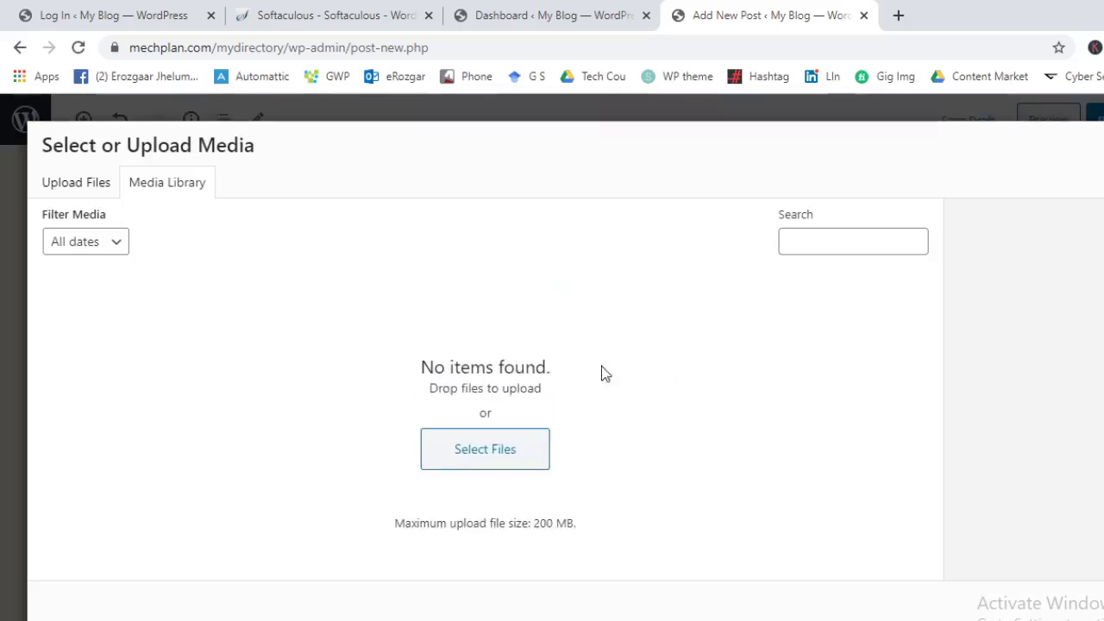
left_click(247, 360)
left_click(1103, 620)
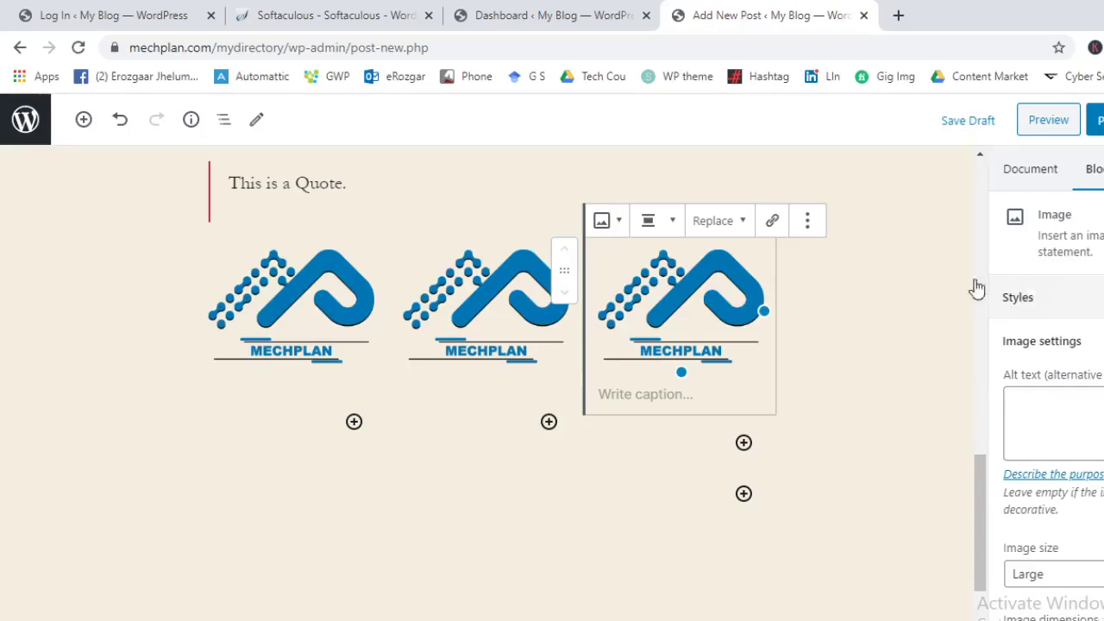
left_click(84, 119)
- Close the block library and publish 'My New Demo Post', confirming in the pre-publish panel
scroll(316, 360, "down", 3)
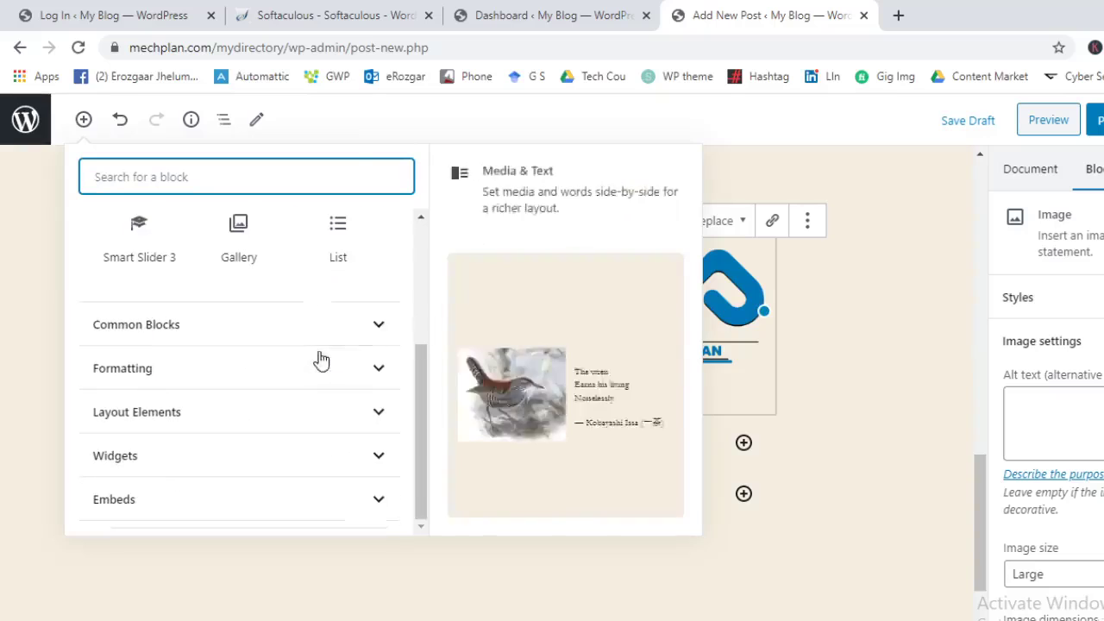
left_click(219, 470)
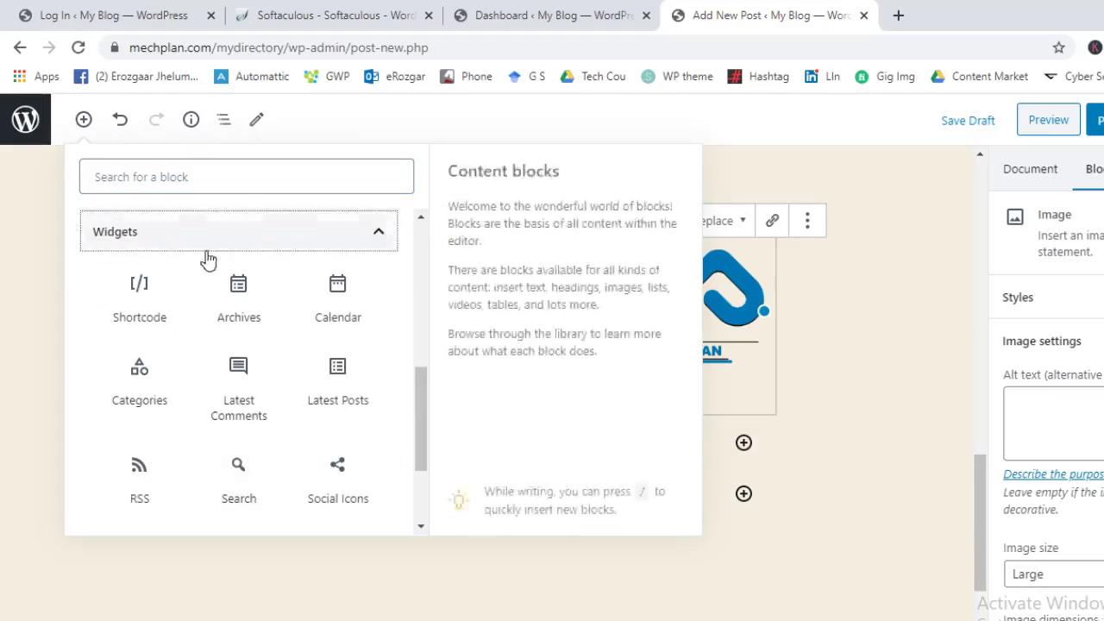
left_click(227, 250)
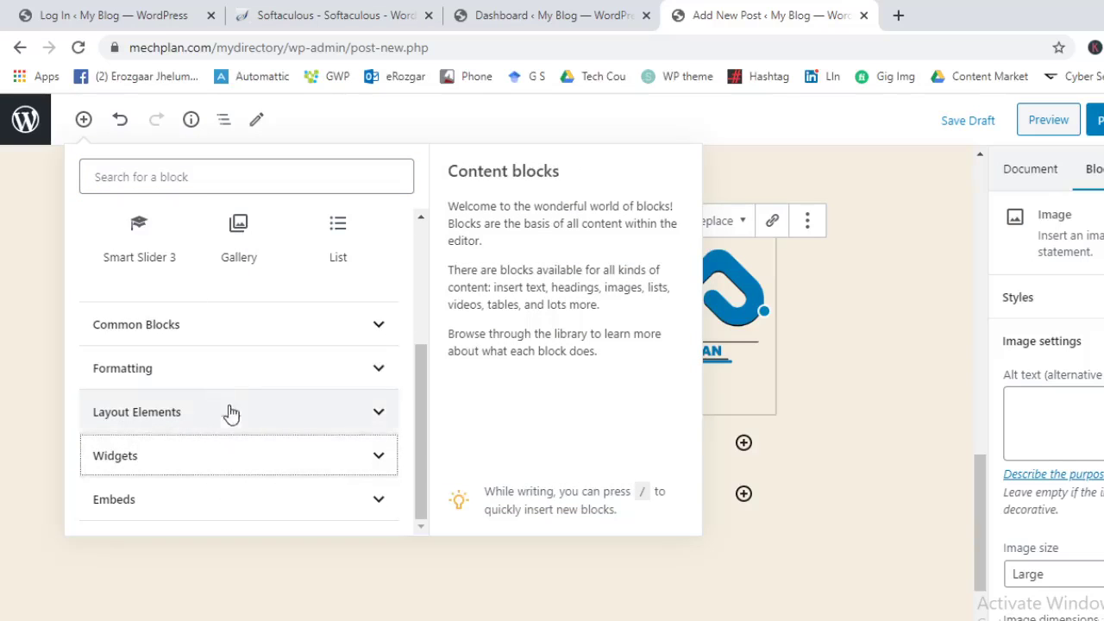
scroll(342, 321, "up", 3)
left_click(351, 244)
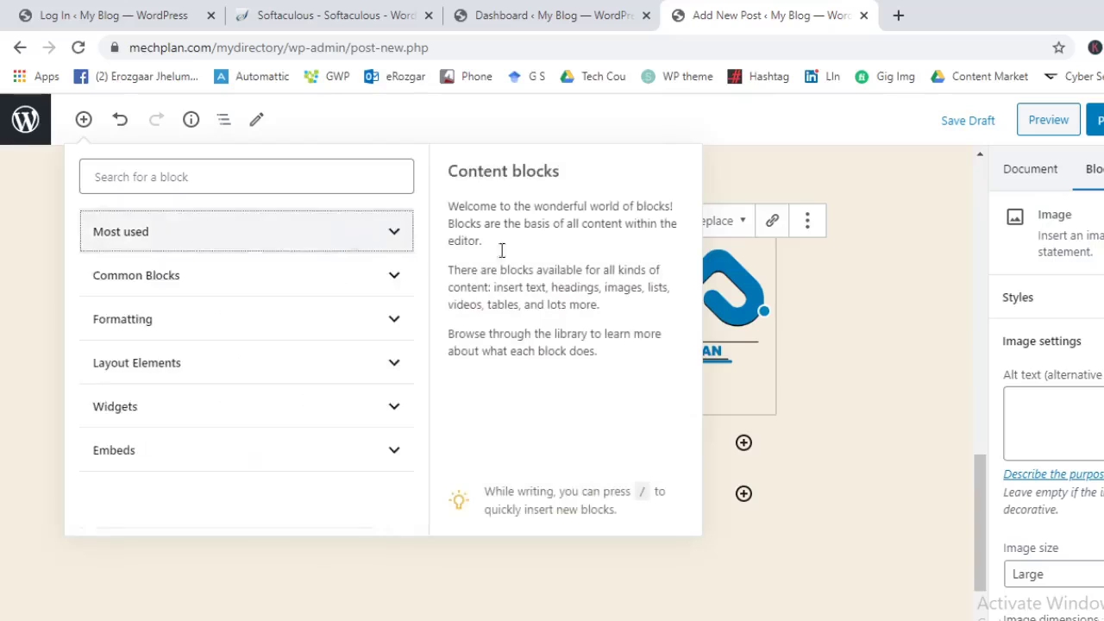
left_click(872, 337)
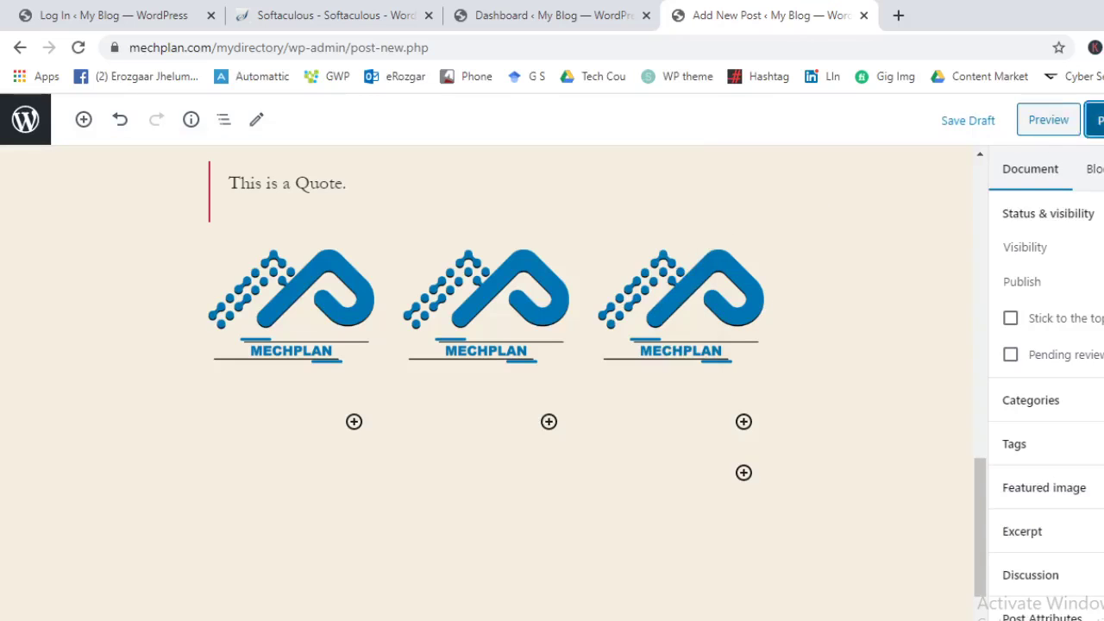
left_click(1095, 120)
left_click(1096, 120)
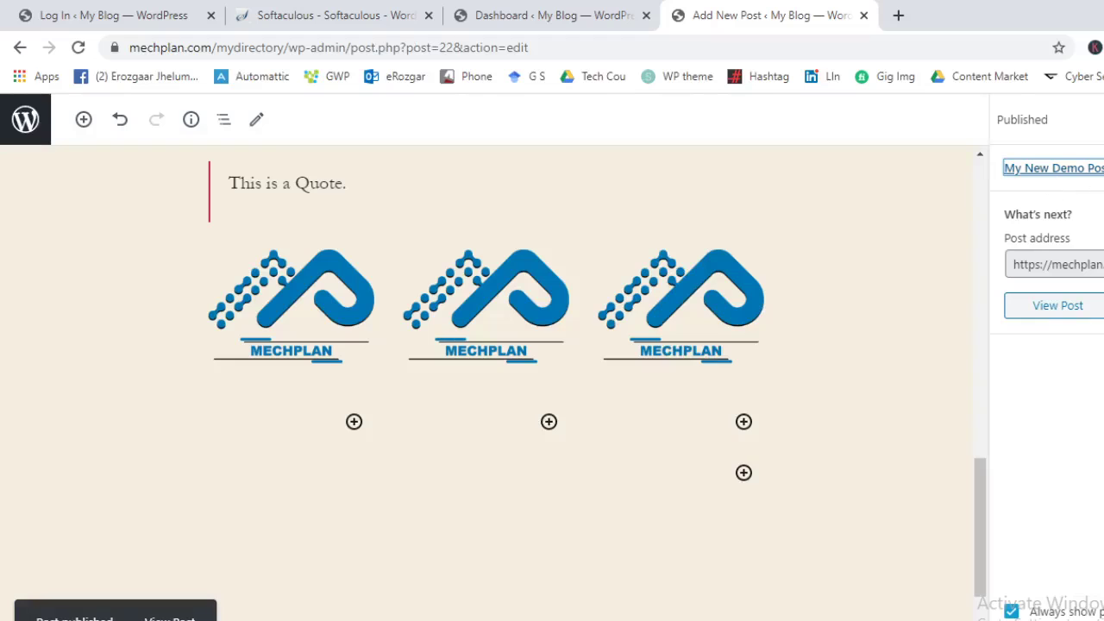
- Create the new category 'My New Cat' and assign it to the post
key("Escape")
scroll(1094, 361, "down", 1)
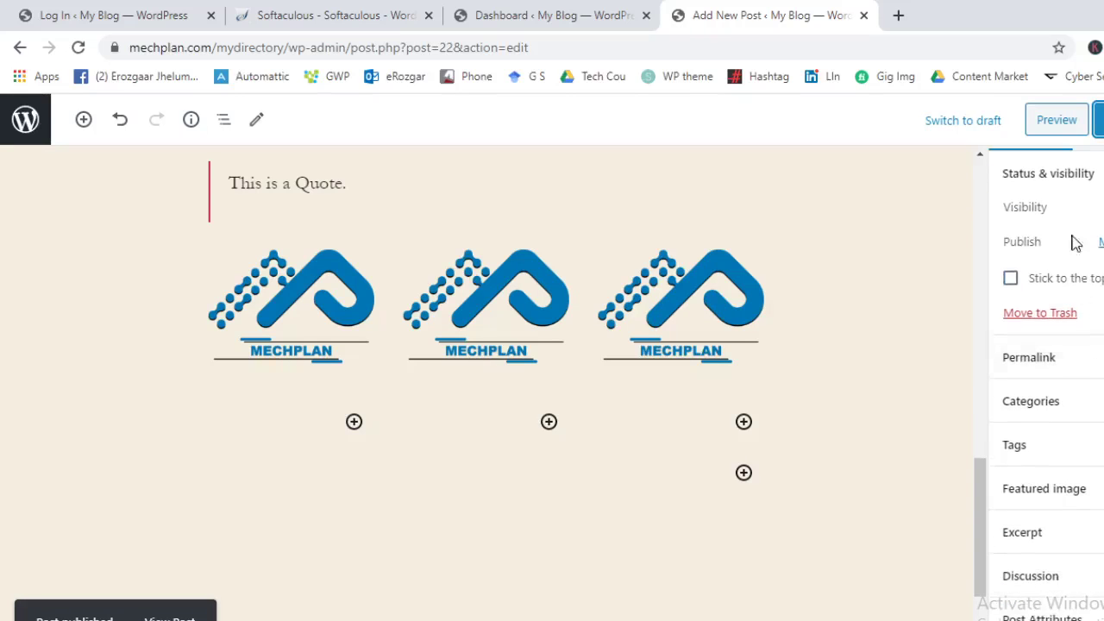
left_click(1090, 369)
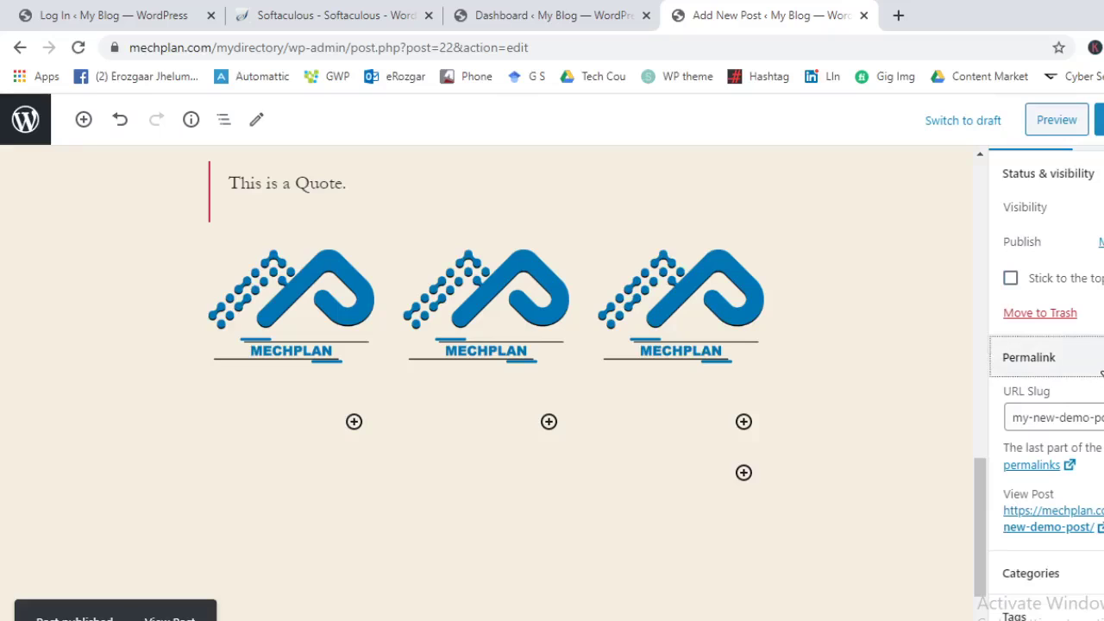
left_click(1099, 363)
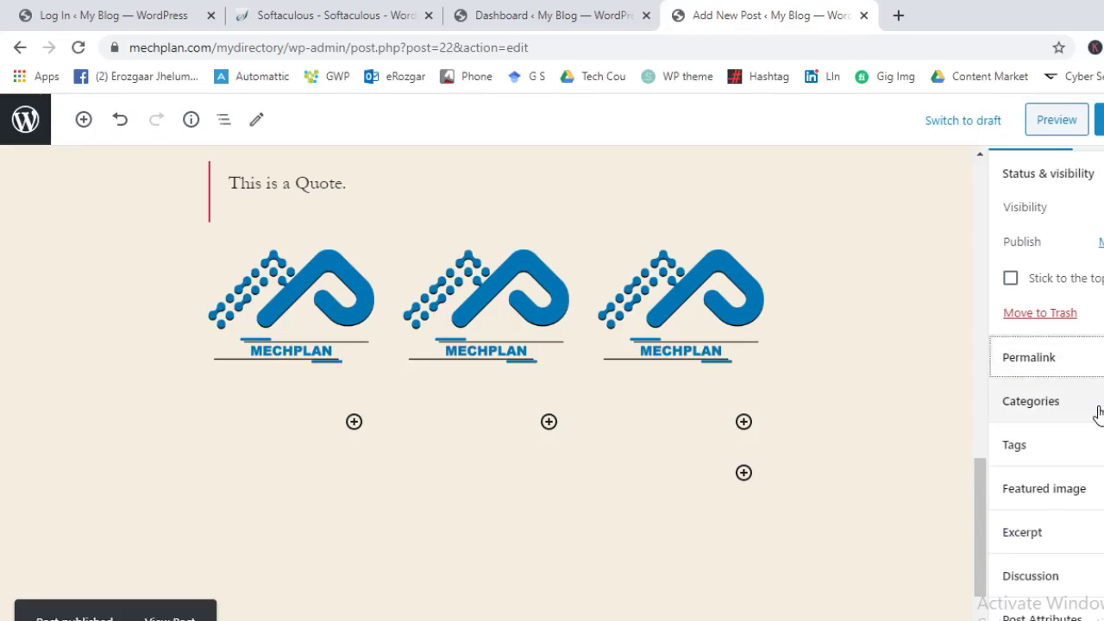
left_click(1100, 410)
scroll(1100, 405, "down", 5)
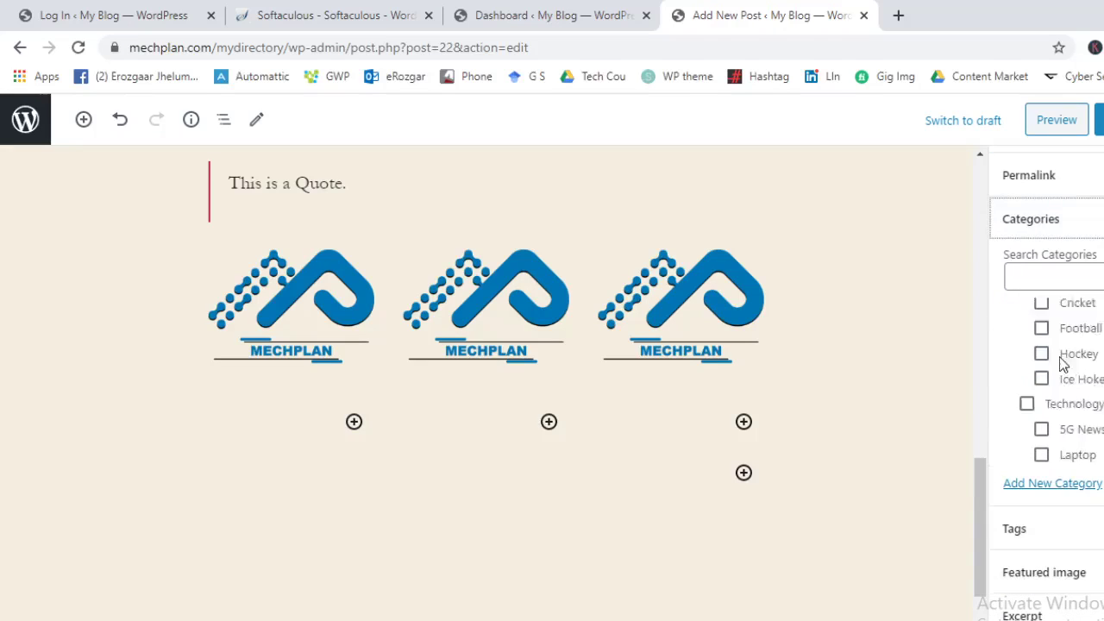
left_click(1071, 486)
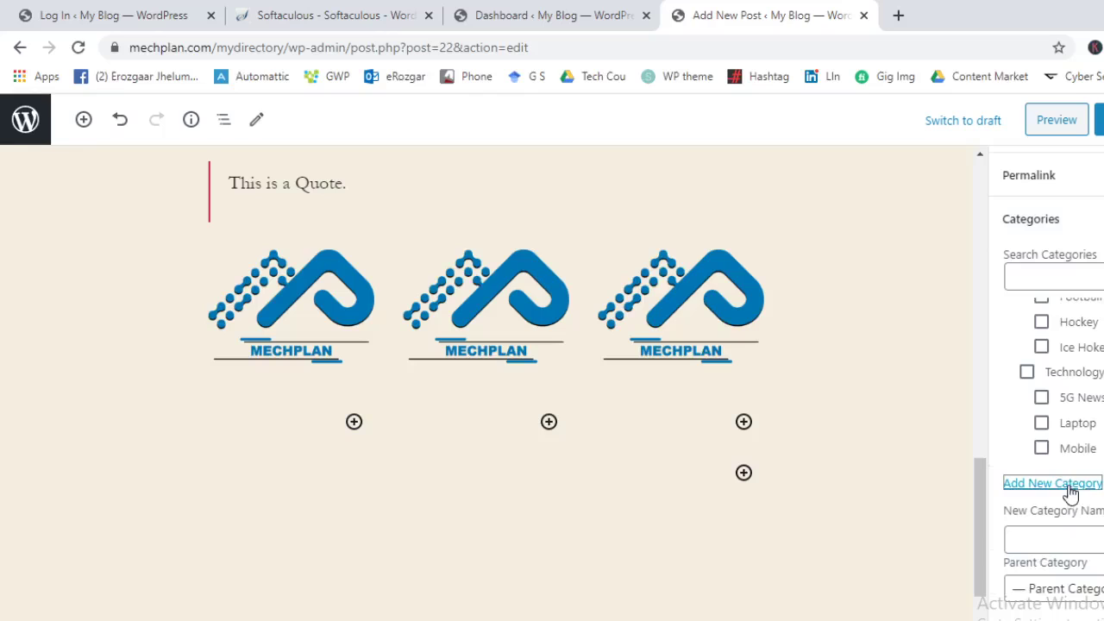
left_click(1099, 541)
type("My New CAt")
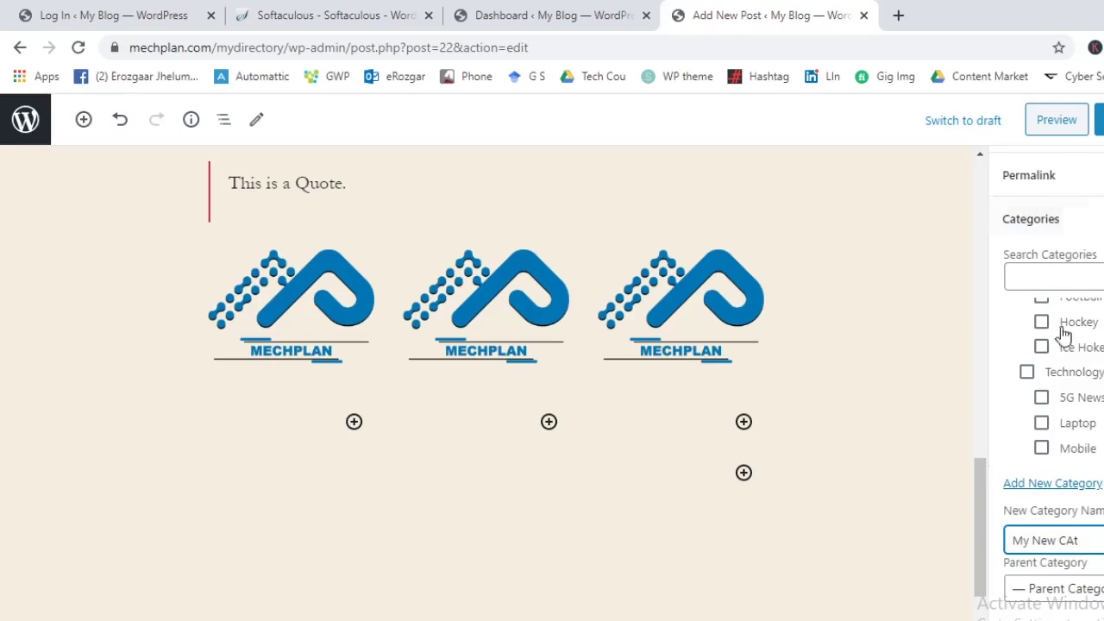
scroll(1093, 433, "down", 2)
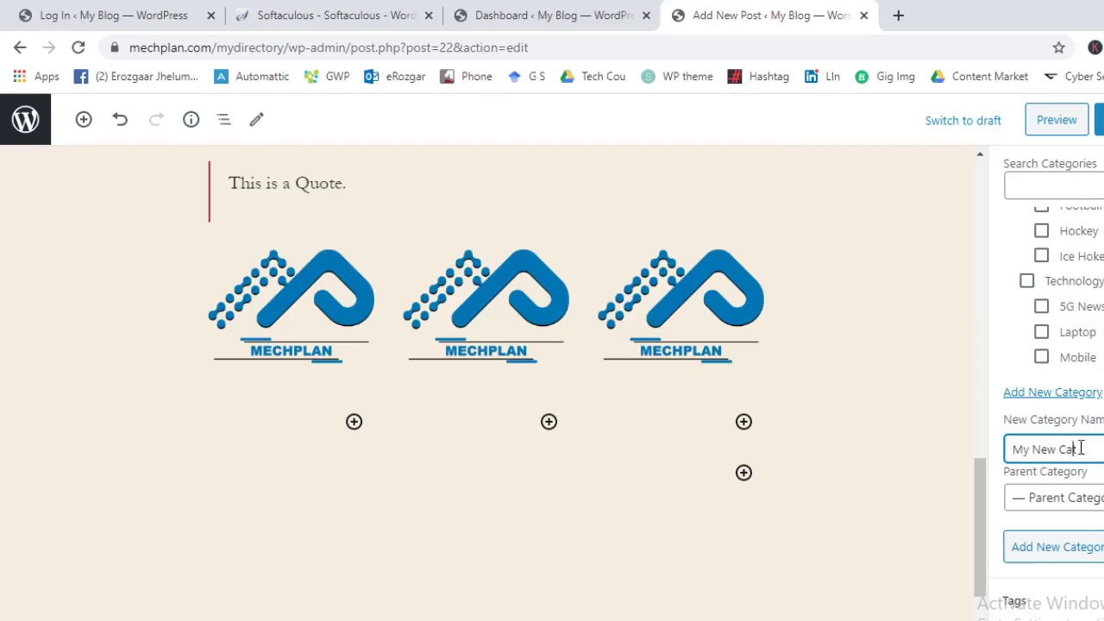
left_click(1096, 514)
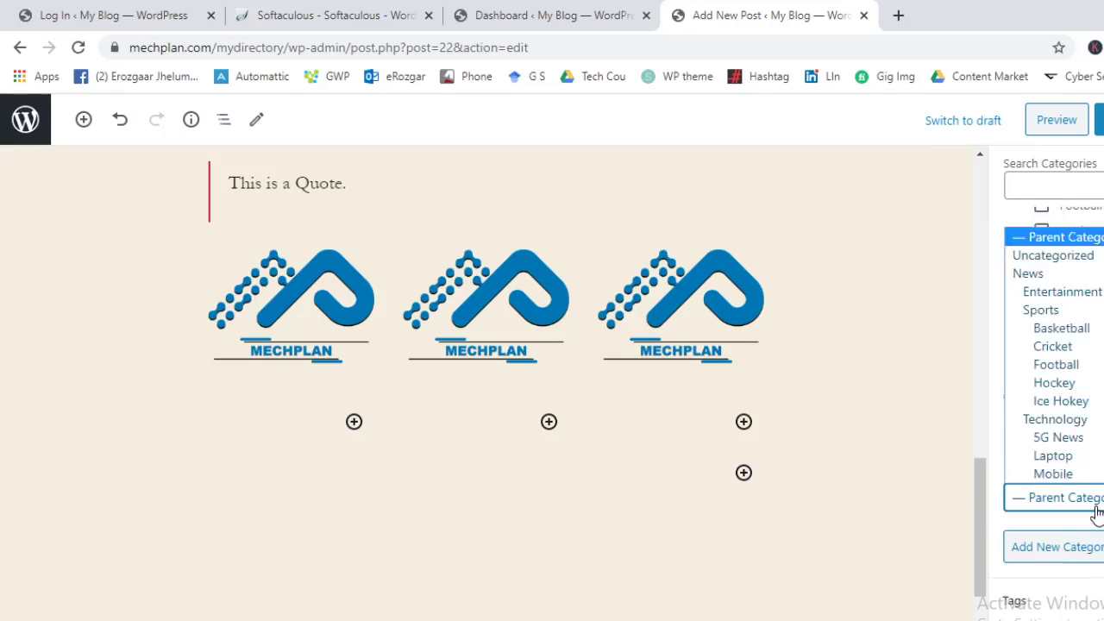
left_click(1057, 549)
scroll(1076, 431, "down", 3)
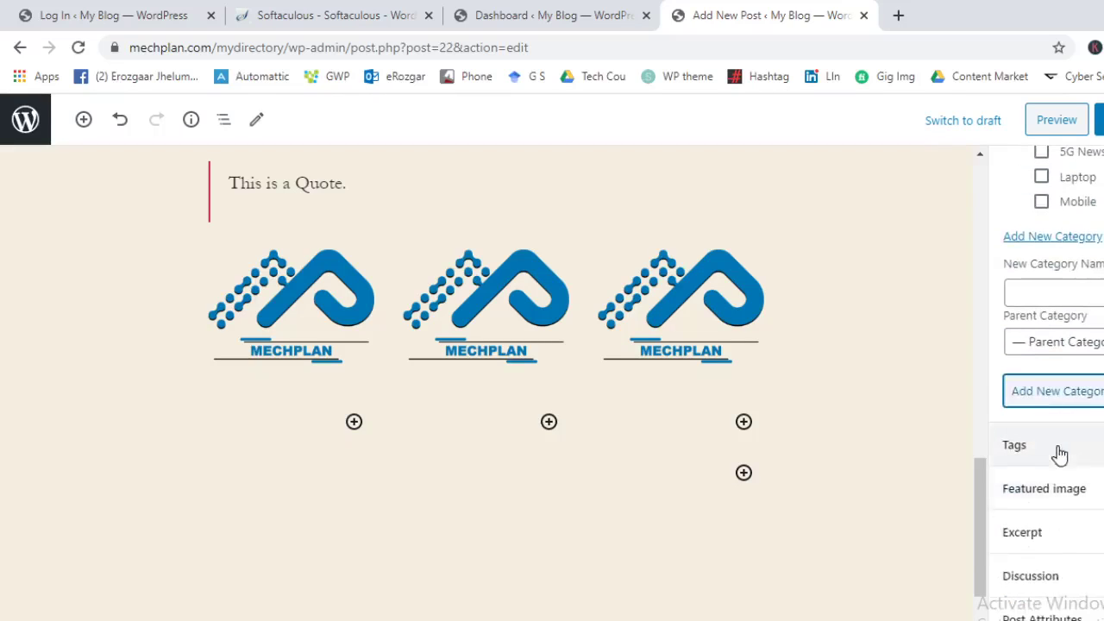
- Tag the post 'My new tag' and update it
left_click(1060, 443)
scroll(1067, 424, "down", 2)
left_click(1069, 403)
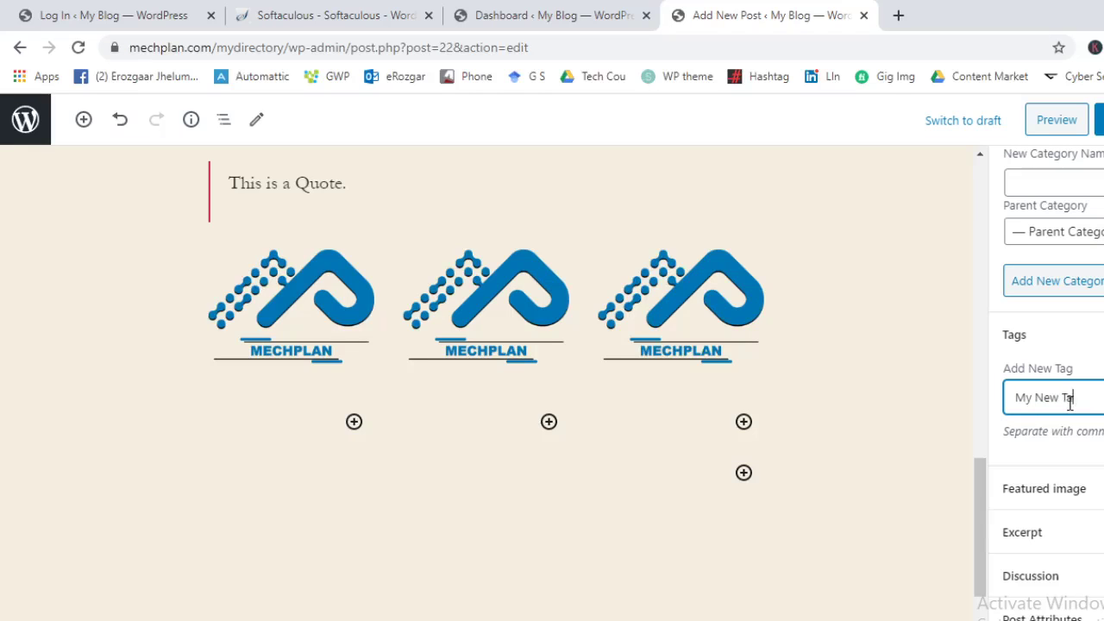
left_click(1030, 338)
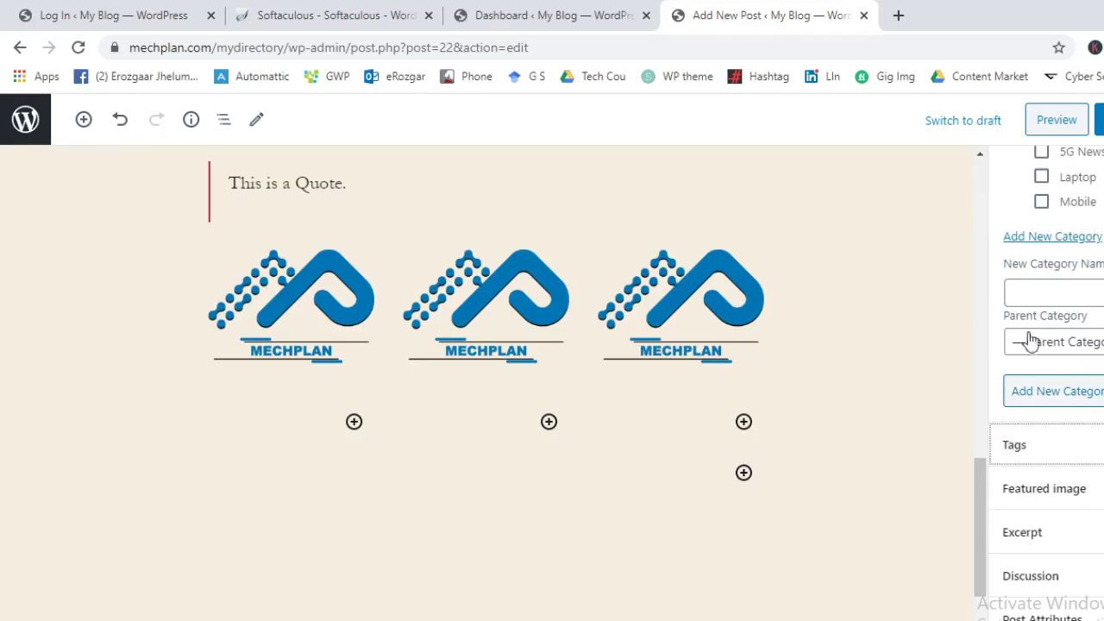
left_click(1070, 445)
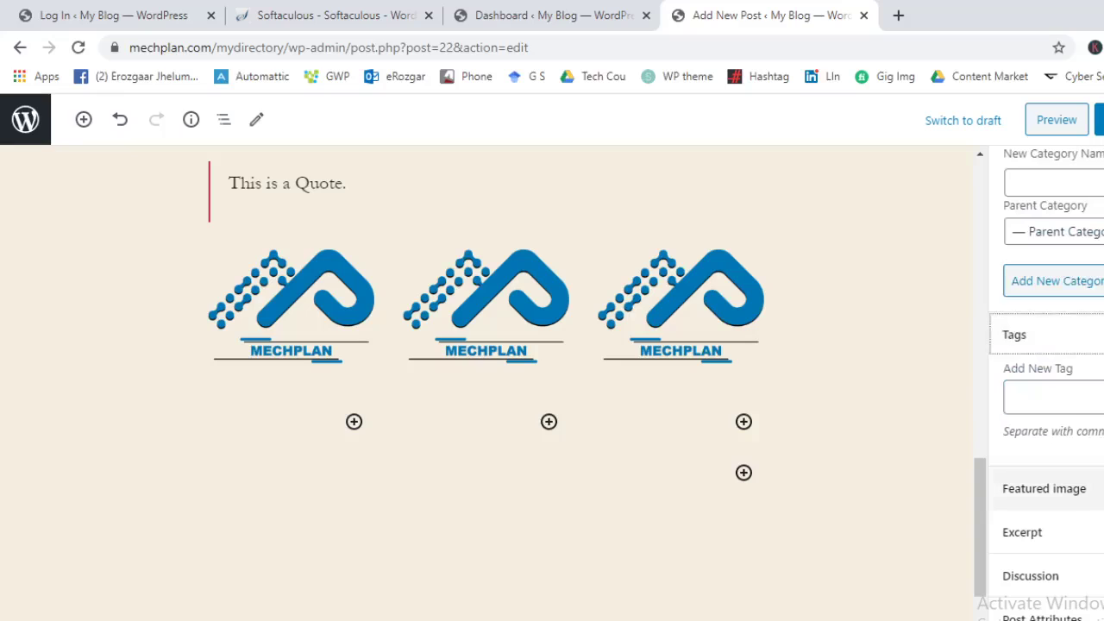
left_click(1069, 397)
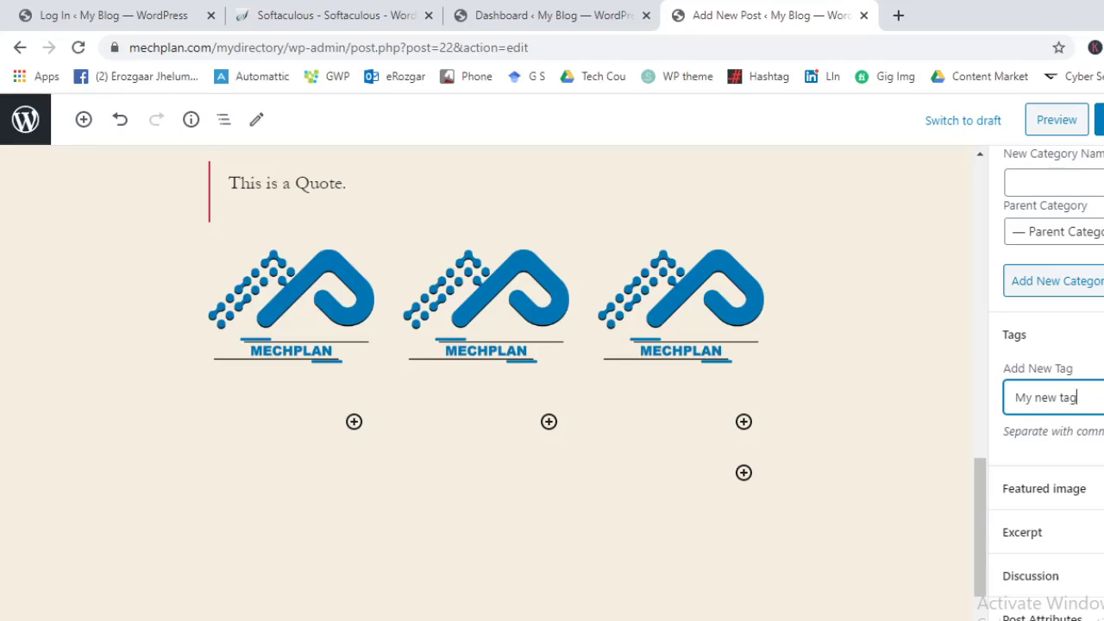
key("Return")
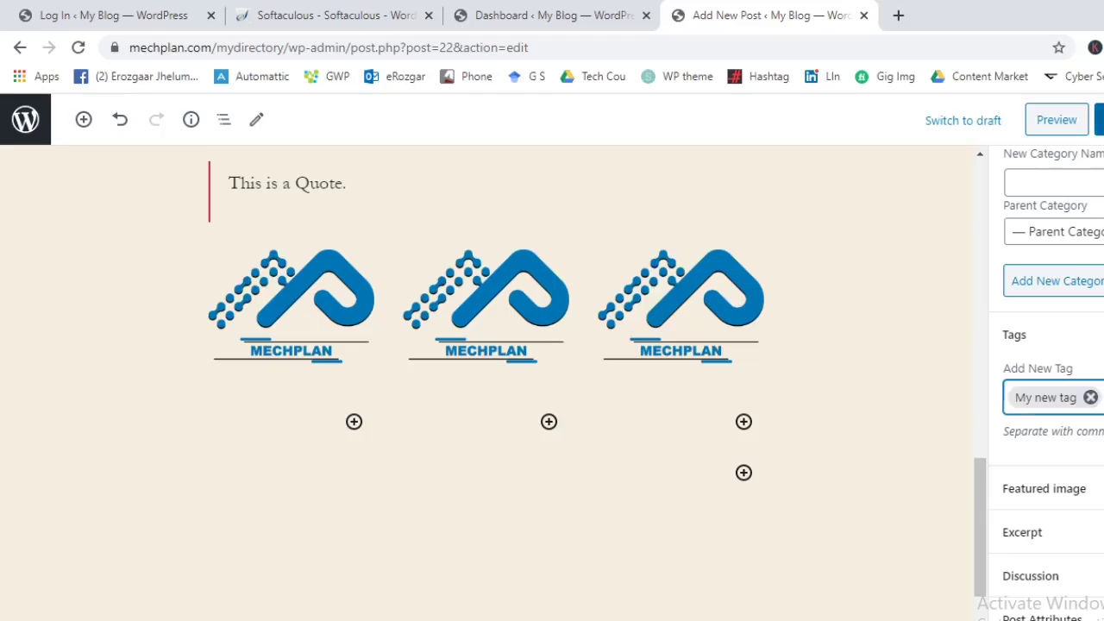
left_click(1100, 120)
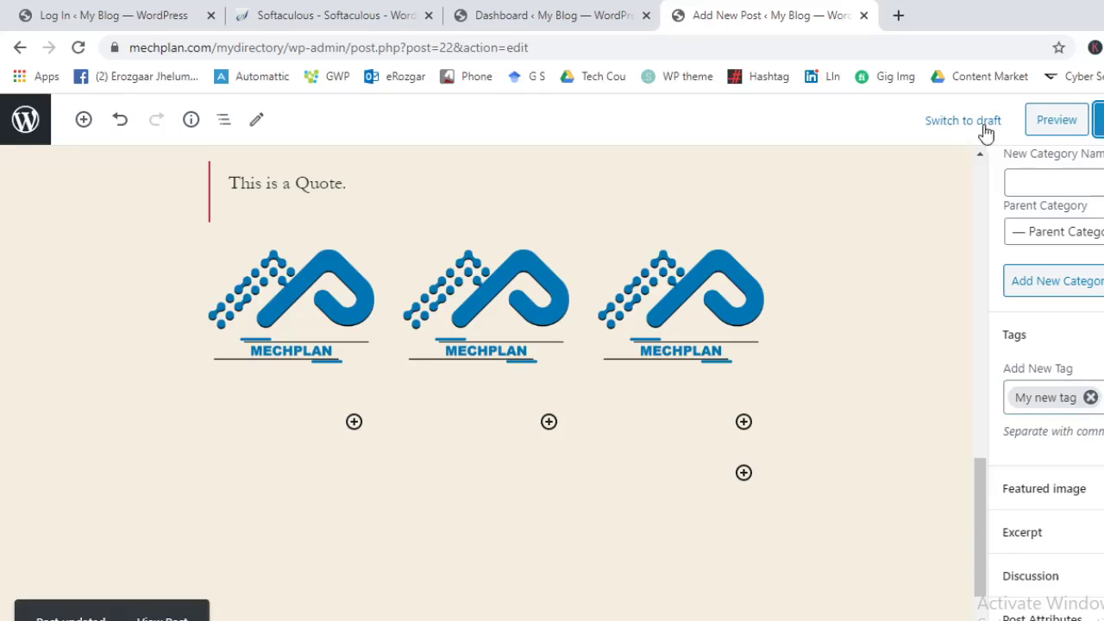
- Open the live post in a new tab and scroll through it
left_click(163, 617)
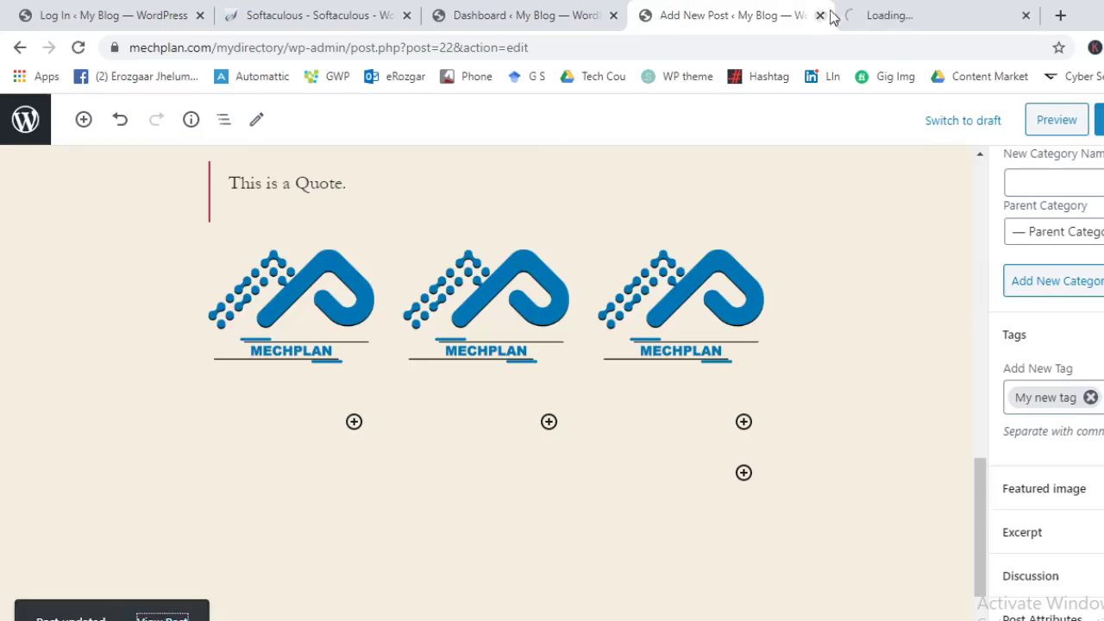
left_click(862, 15)
scroll(328, 267, "down", 5)
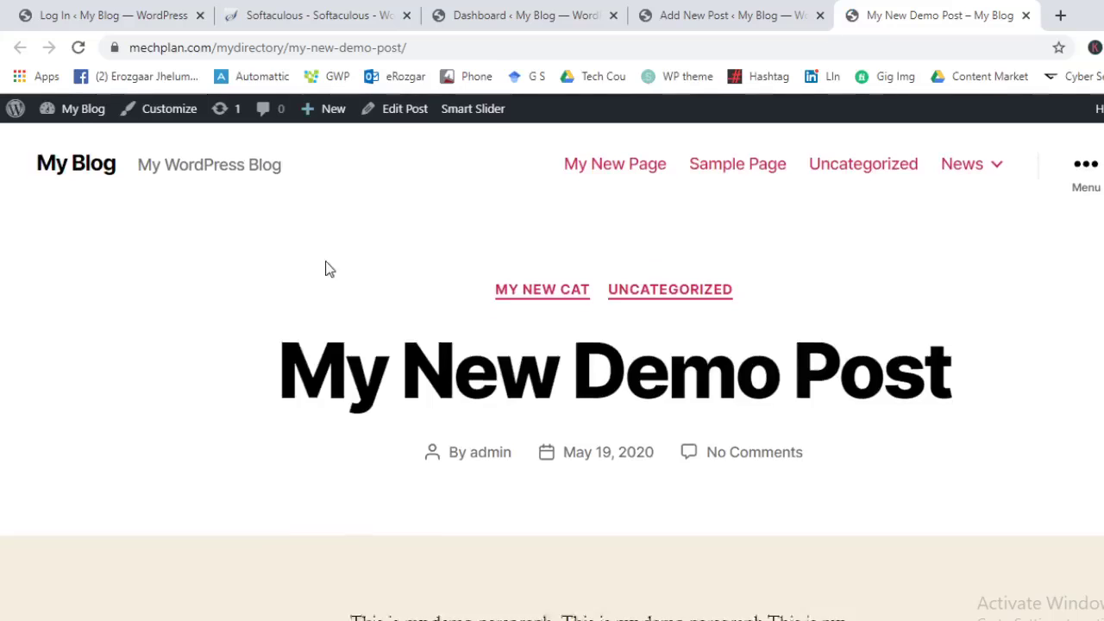
scroll(693, 211, "down", 15)
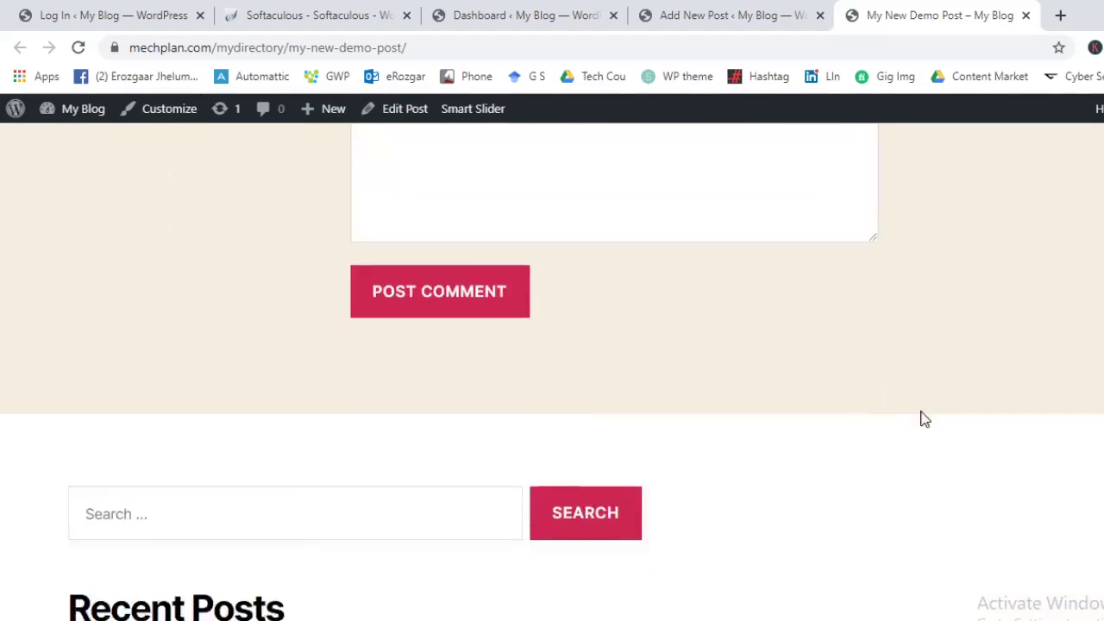
scroll(924, 419, "up", 6)
- Switch the post to the Full Width Template and update it
left_click(677, 15)
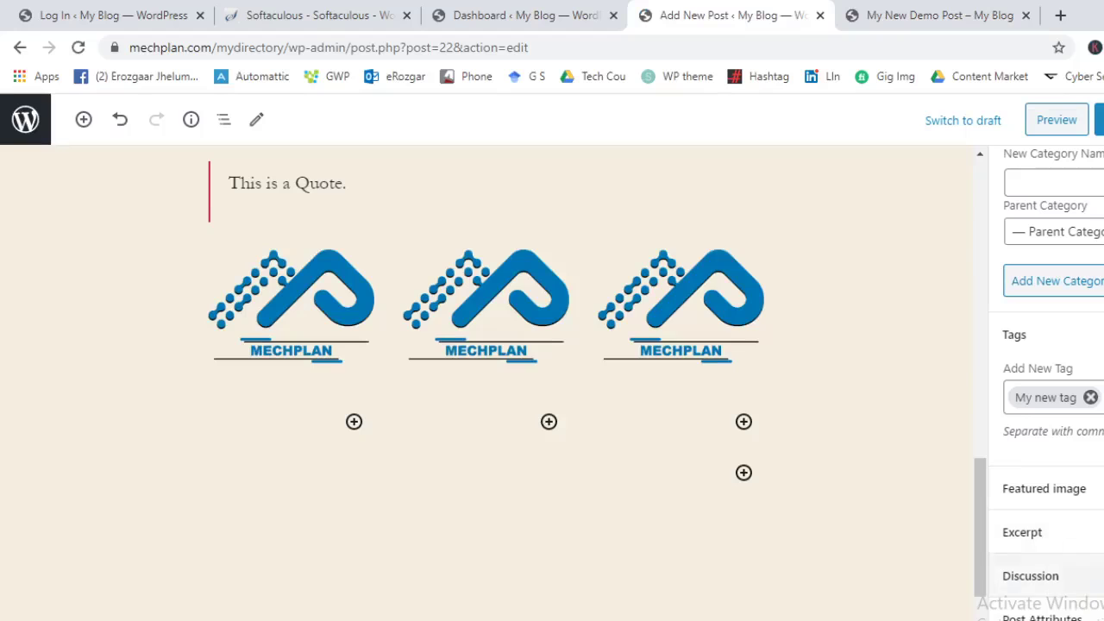
scroll(1093, 500, "down", 1)
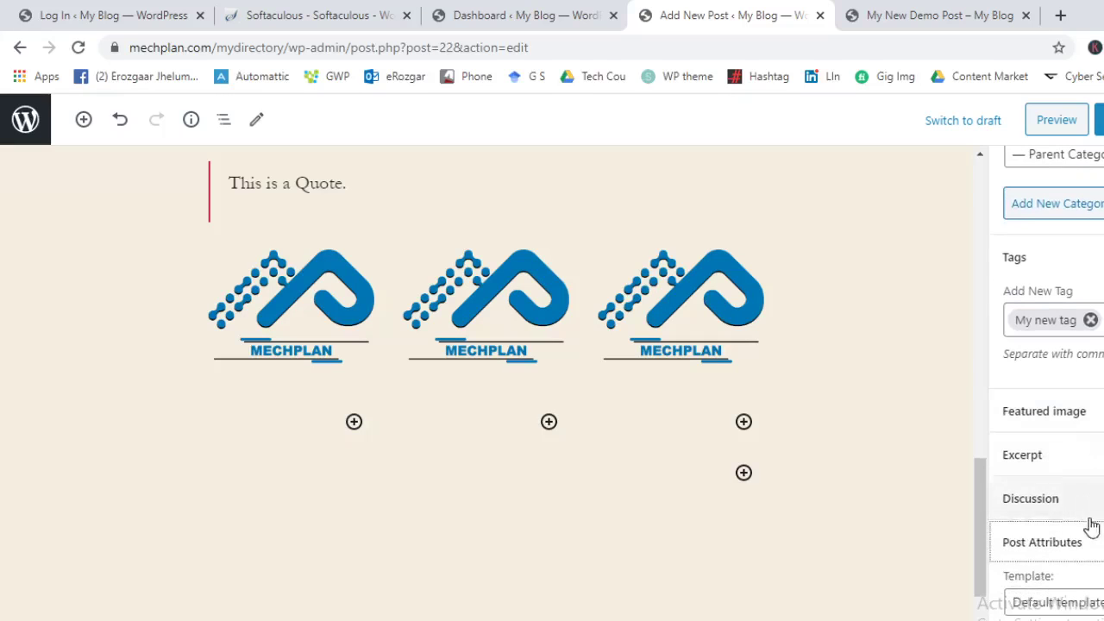
left_click(1047, 602)
left_click(1061, 579)
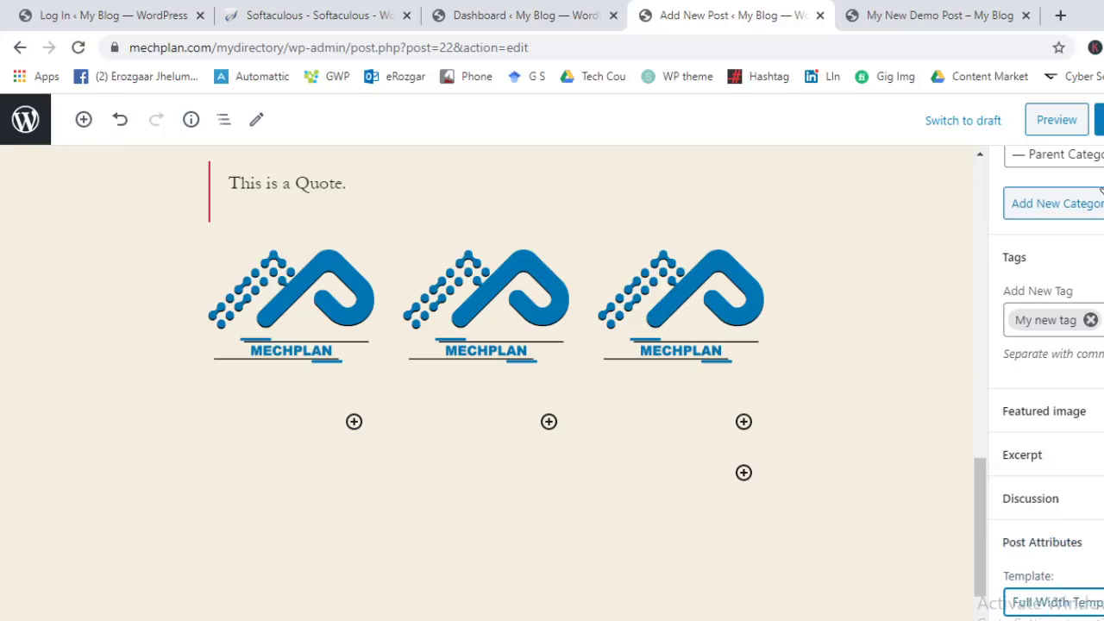
left_click(1098, 120)
- Reload the live post and review the logo, quote and three-logo row in full width
left_click(906, 13)
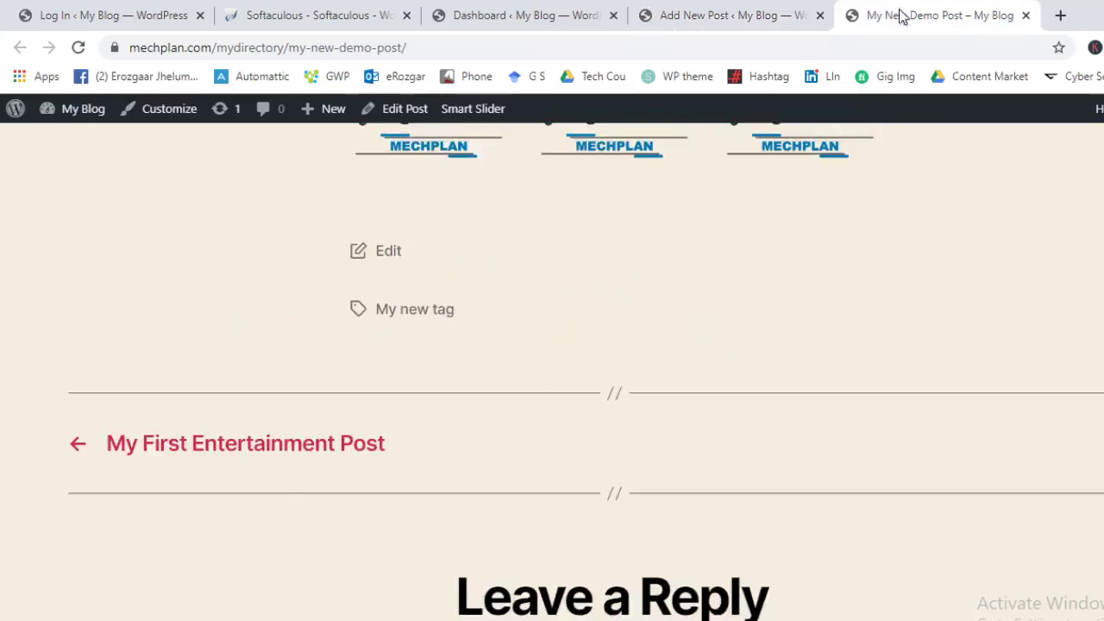
scroll(768, 337, "up", 5)
scroll(763, 345, "up", 10)
scroll(759, 354, "down", 5)
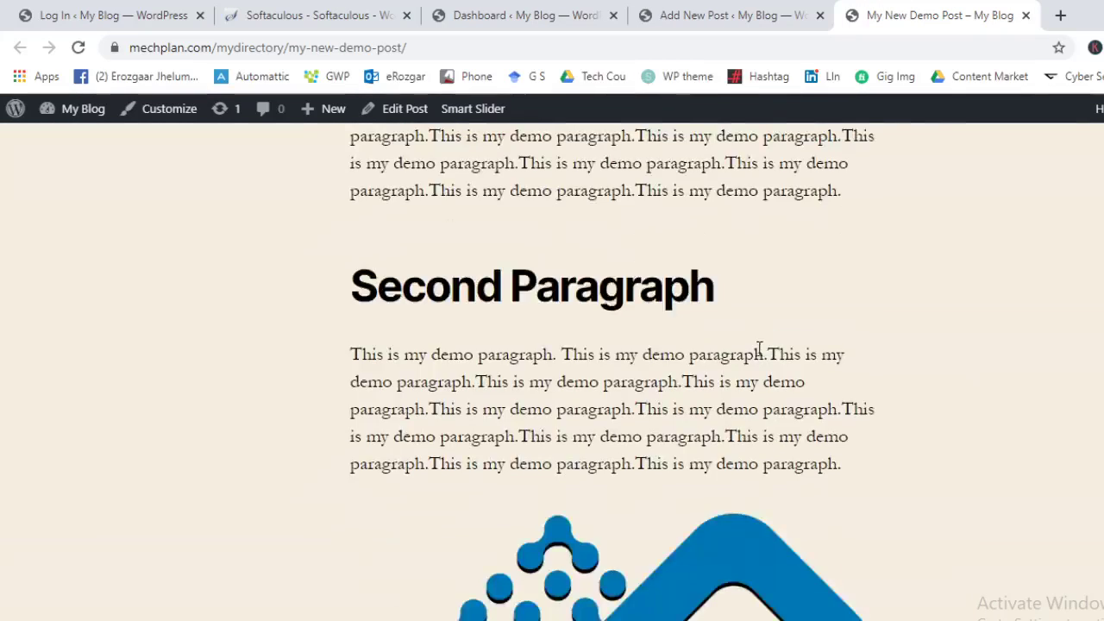
scroll(754, 343, "up", 3)
scroll(755, 343, "down", 6)
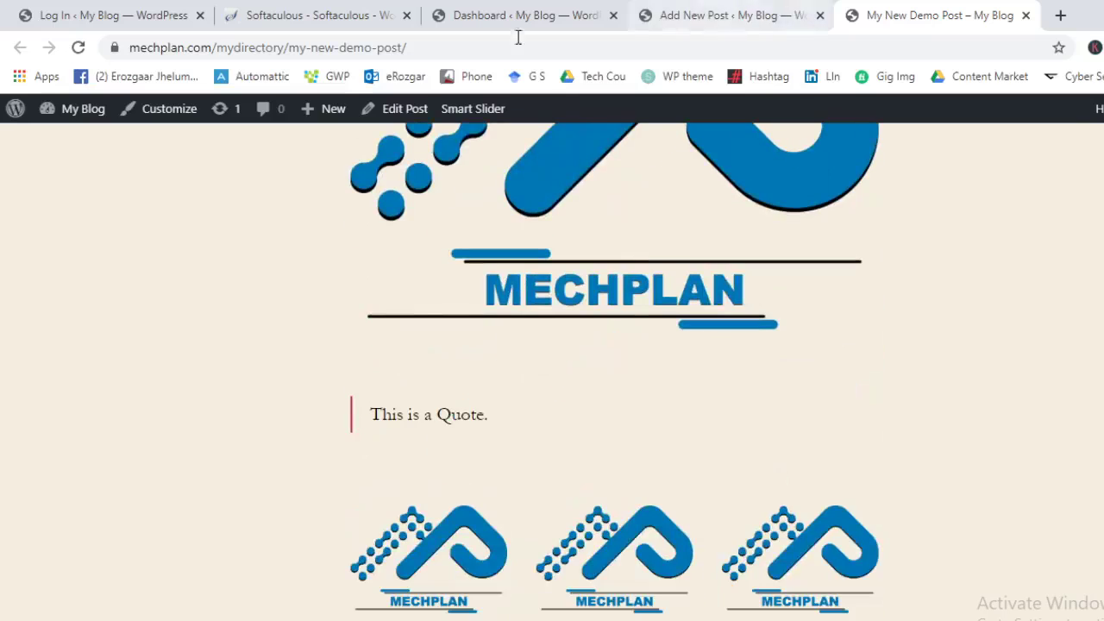
left_click(77, 48)
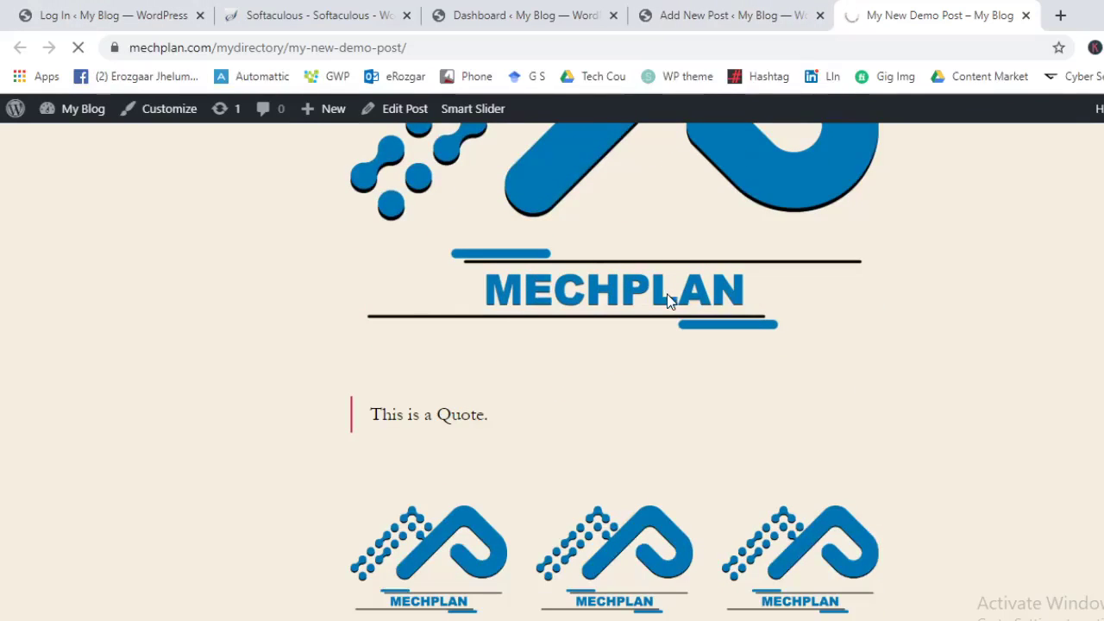
scroll(668, 299, "up", 10)
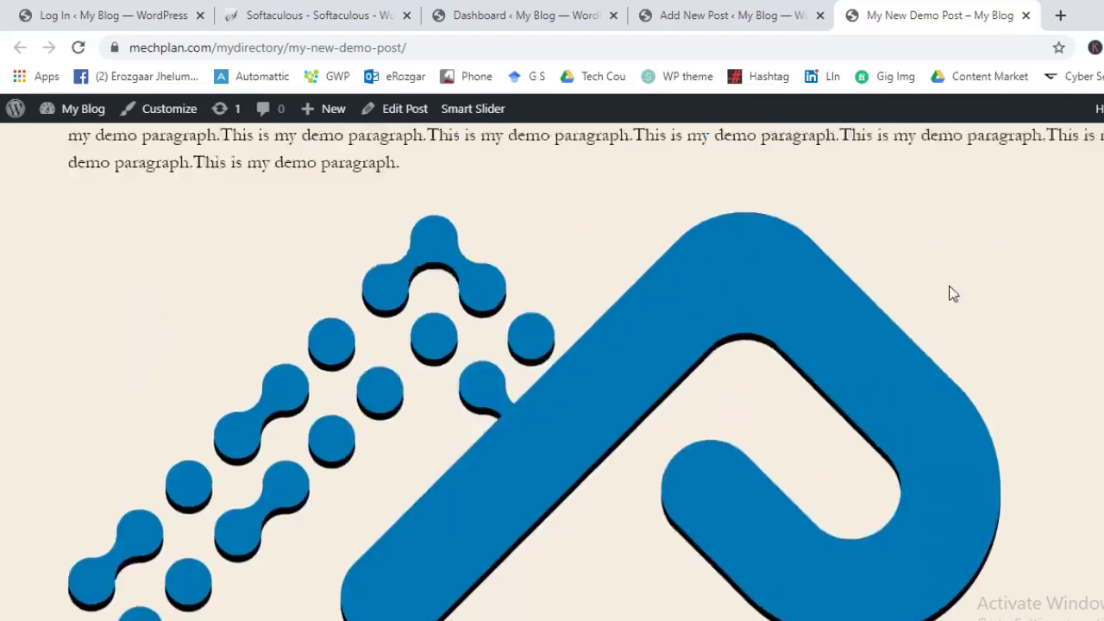
scroll(949, 327, "down", 15)
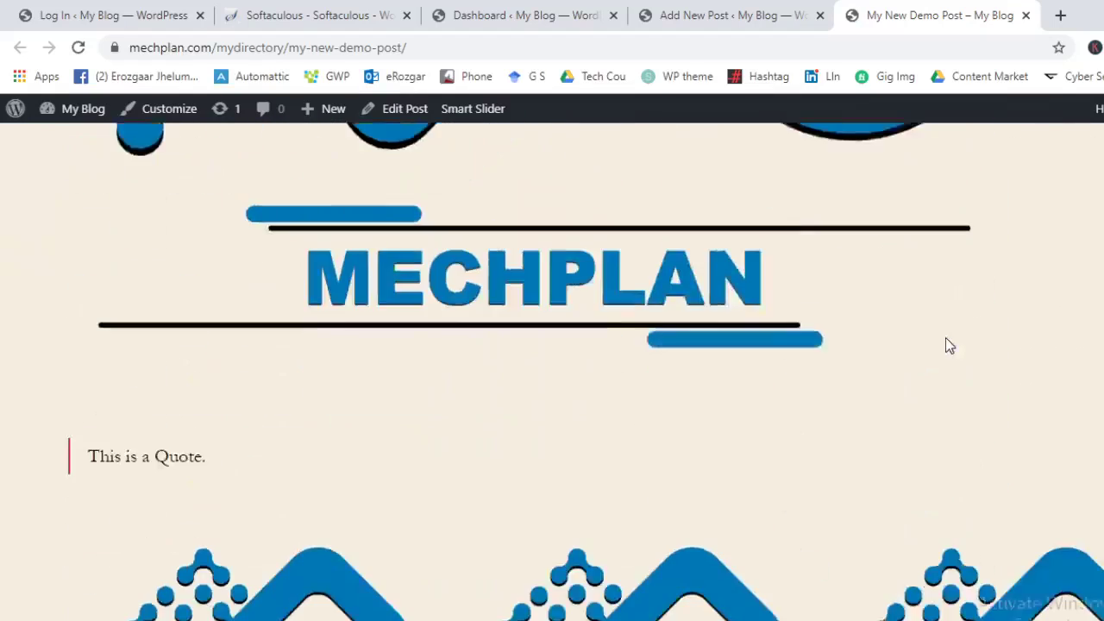
scroll(939, 336, "up", 4)
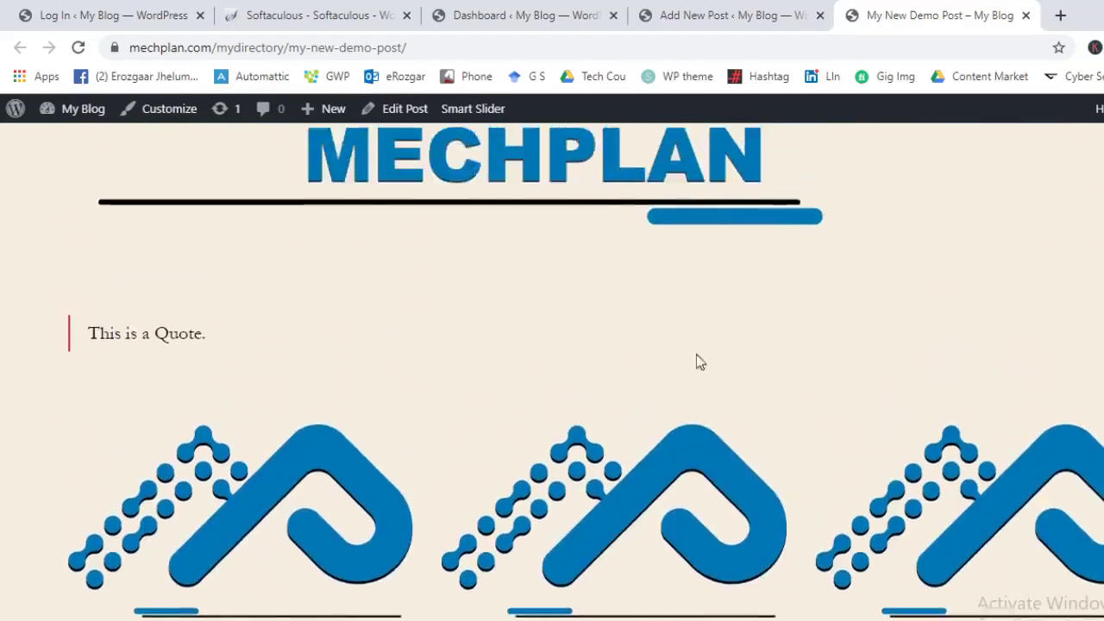
scroll(697, 362, "down", 4)
scroll(701, 377, "up", 3)
scroll(889, 400, "down", 7)
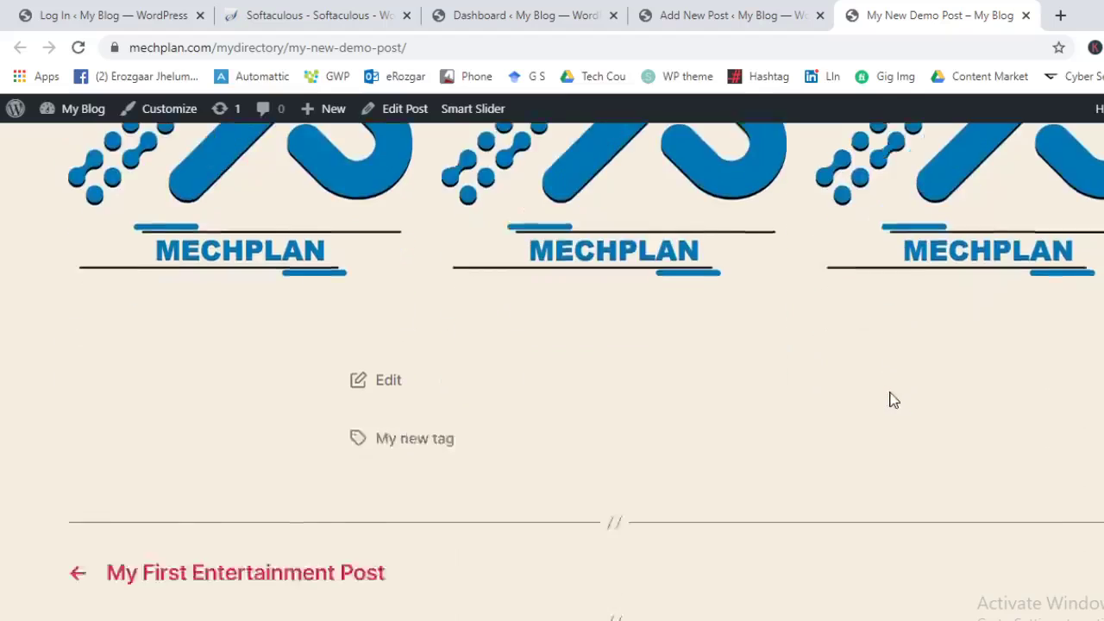
scroll(1066, 451, "up", 6)
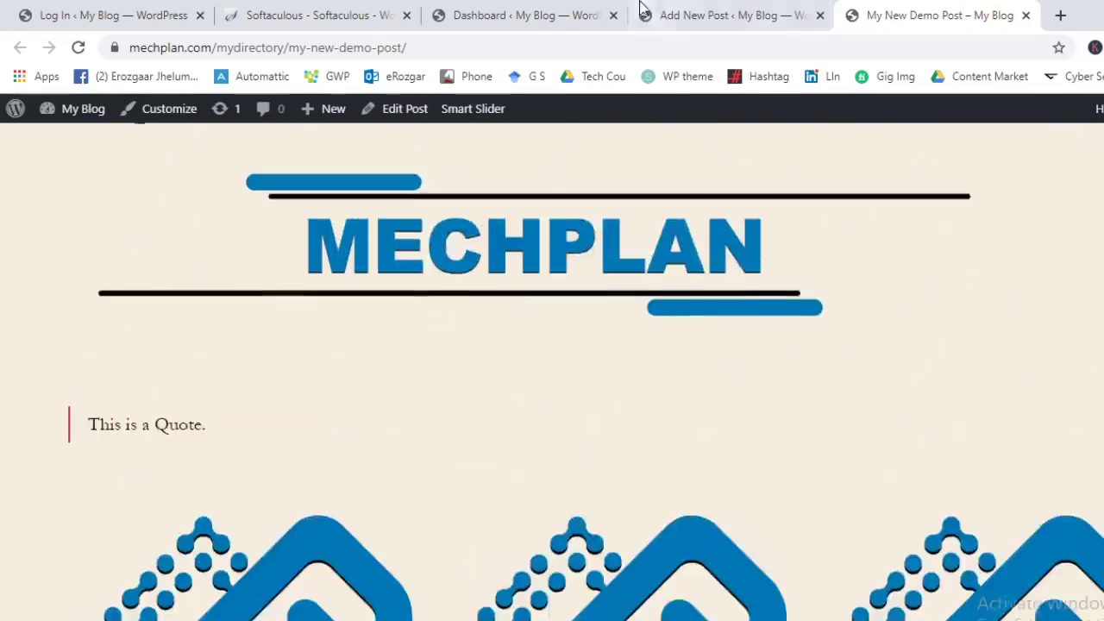
left_click(646, 13)
- Move the Media Library into its own tab beside Dashboard, close the tabs to its right, and show the upload area
left_click(571, 9)
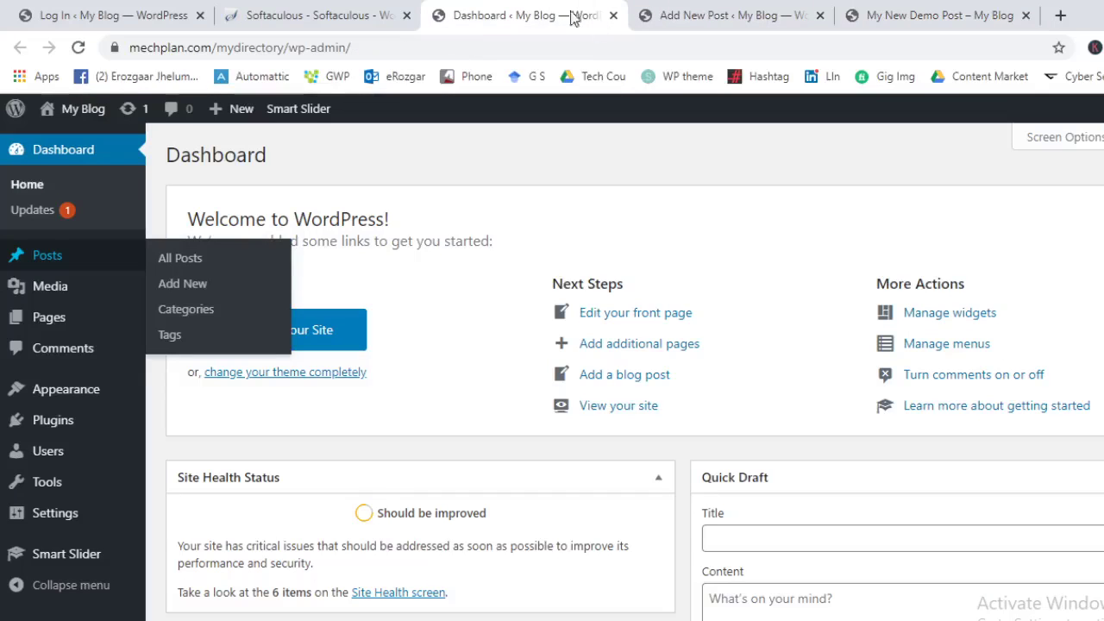
middle_click(54, 289)
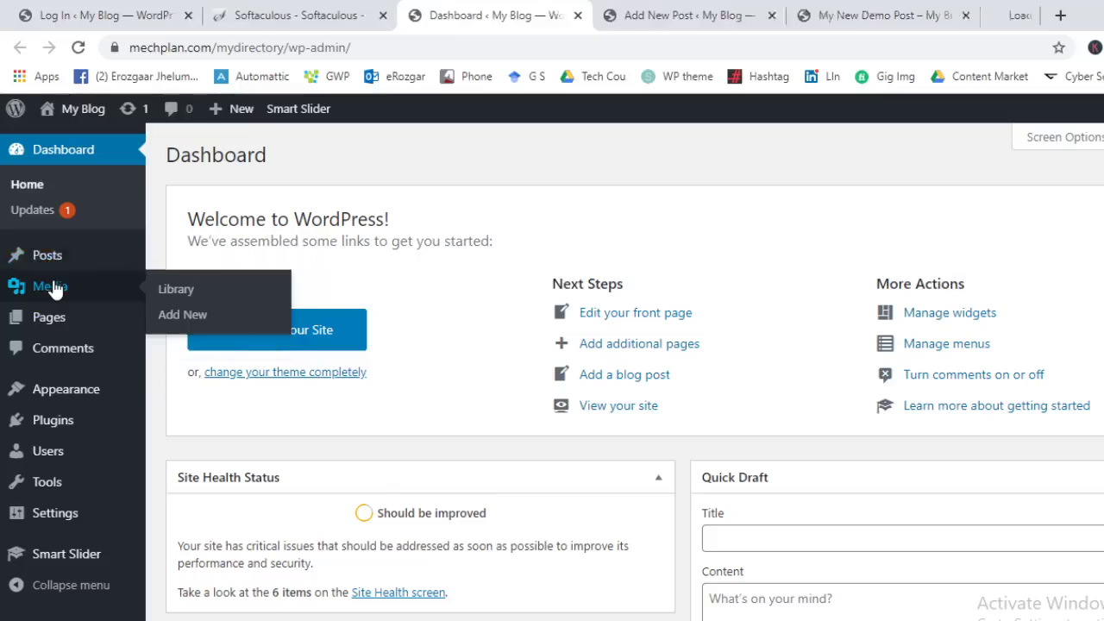
left_click_drag(882, 13, 586, 8)
right_click(586, 8)
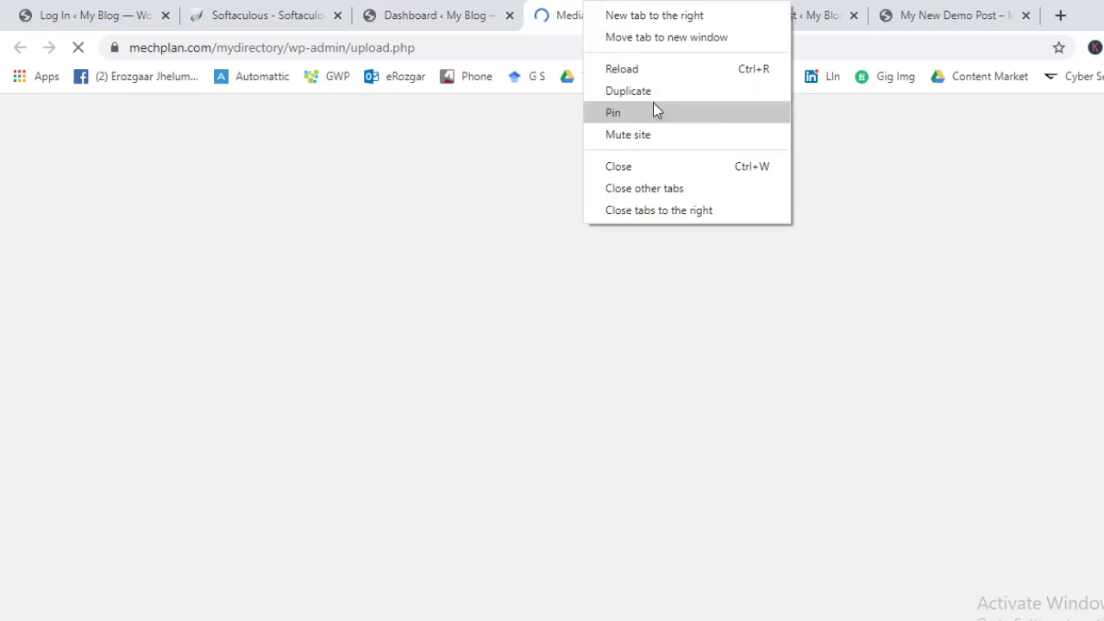
left_click(652, 209)
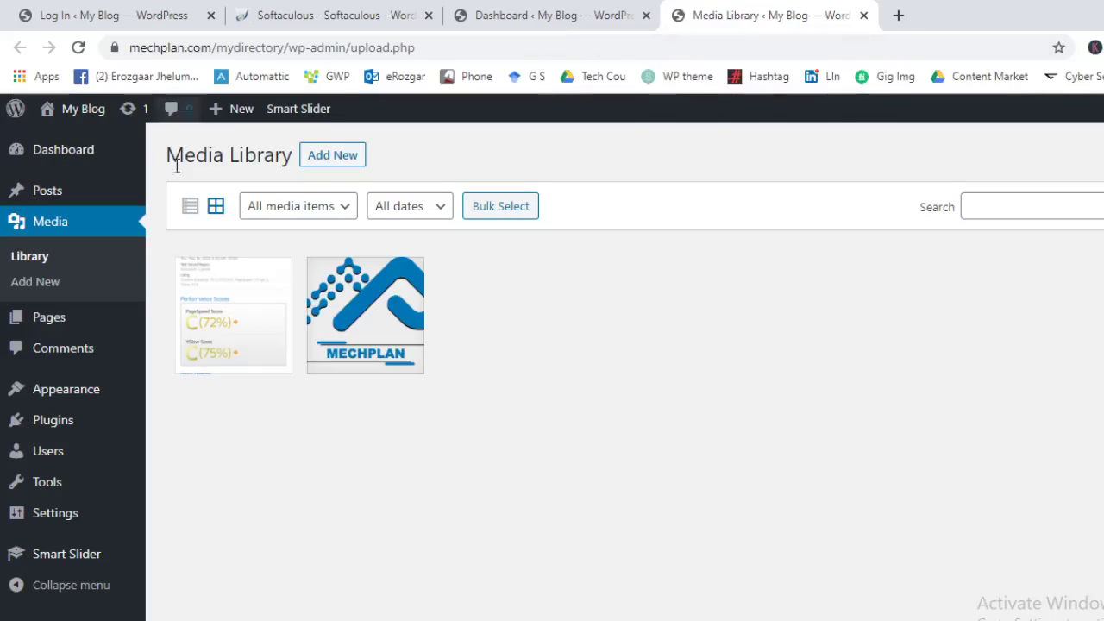
left_click_drag(362, 148, 343, 170)
- Upload the WhatsApp Image file from the Downloads folder through Select Files
left_click(504, 140)
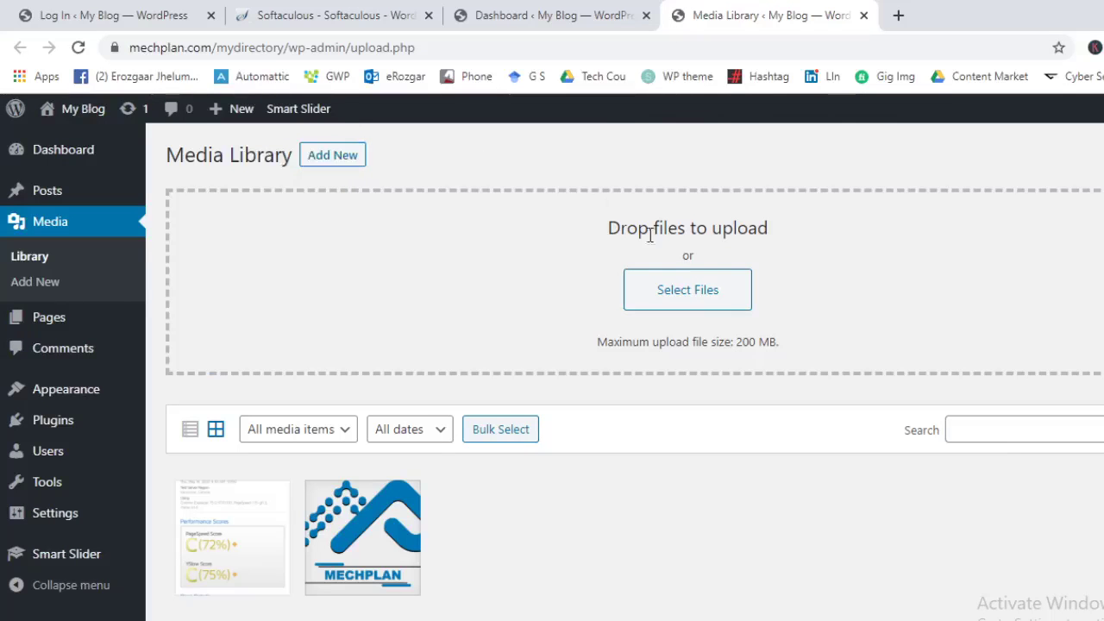
left_click(699, 300)
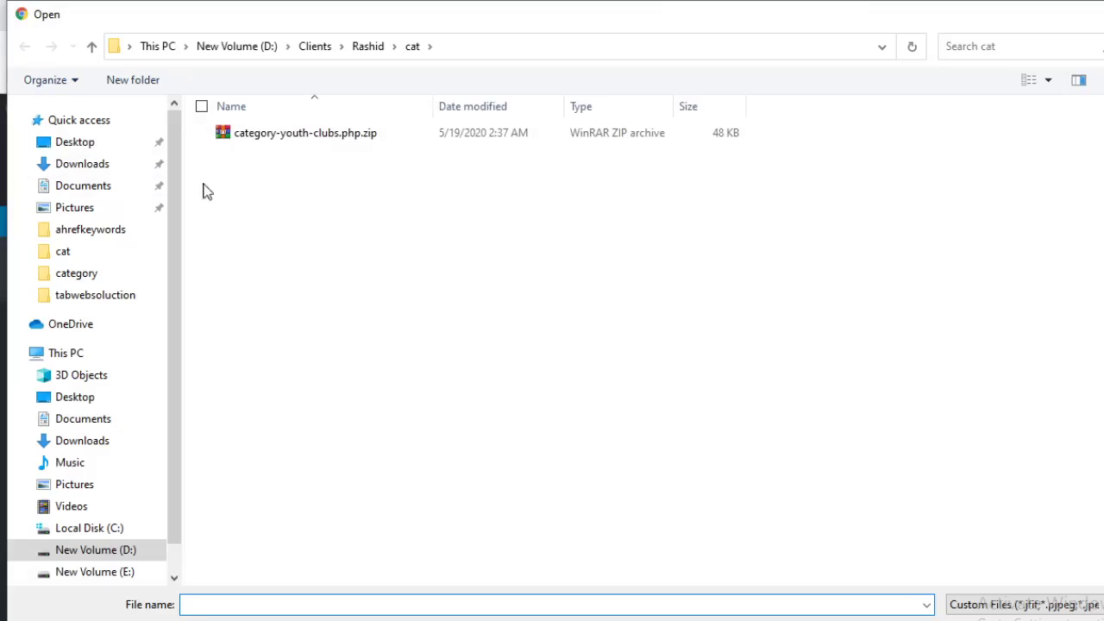
left_click(86, 165)
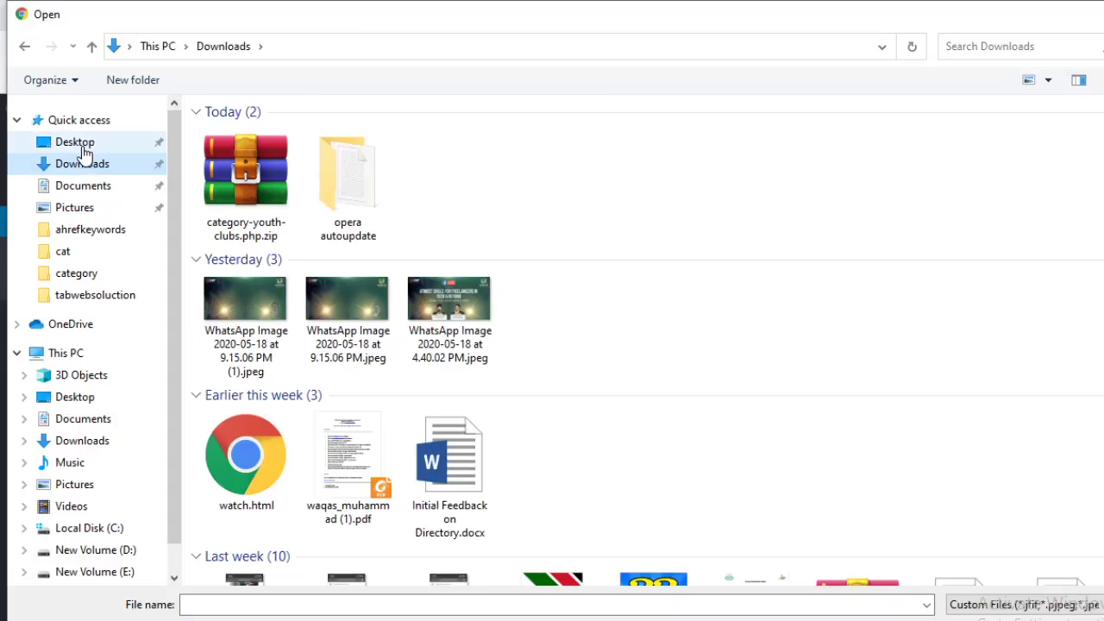
scroll(291, 320, "down", 8)
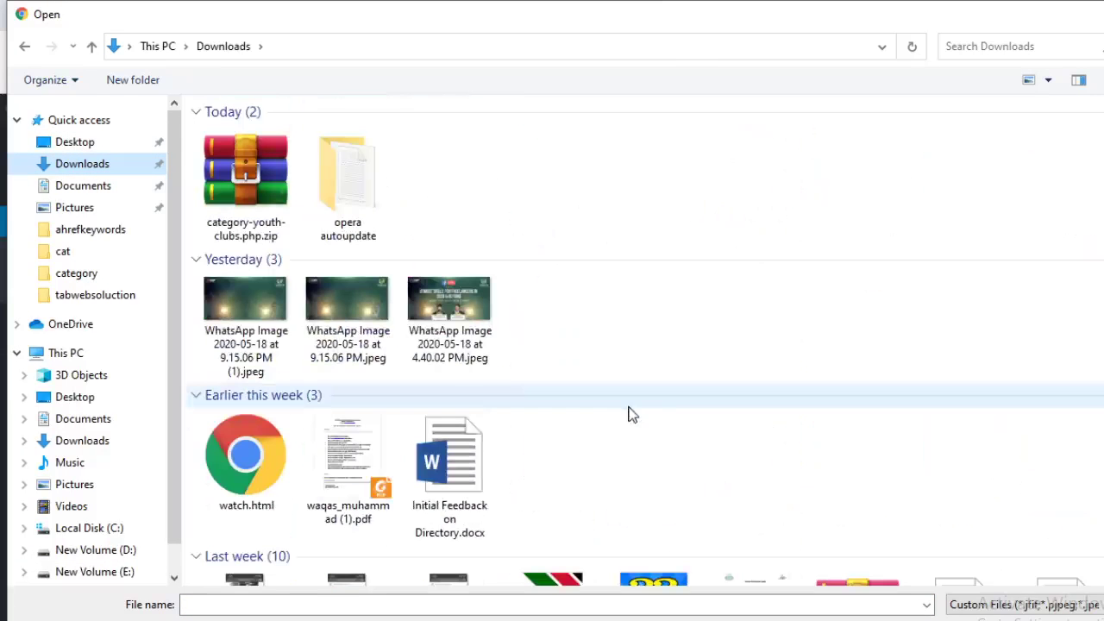
double_click(235, 285)
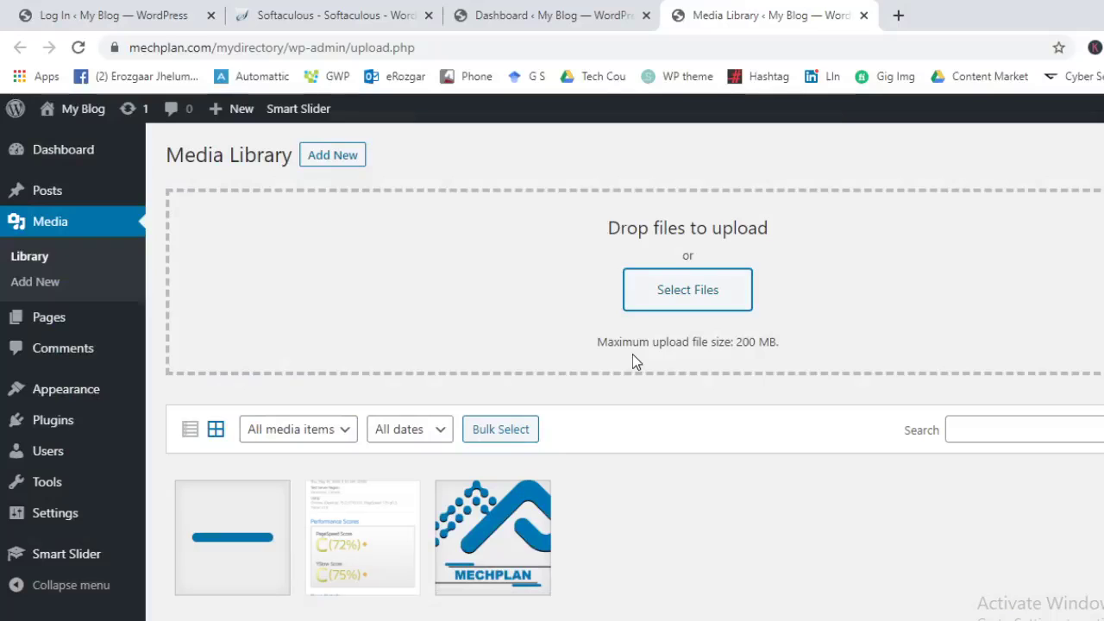
- In the uploaded image's editor, apply a crop of roughly 655 by 475
left_click(218, 545)
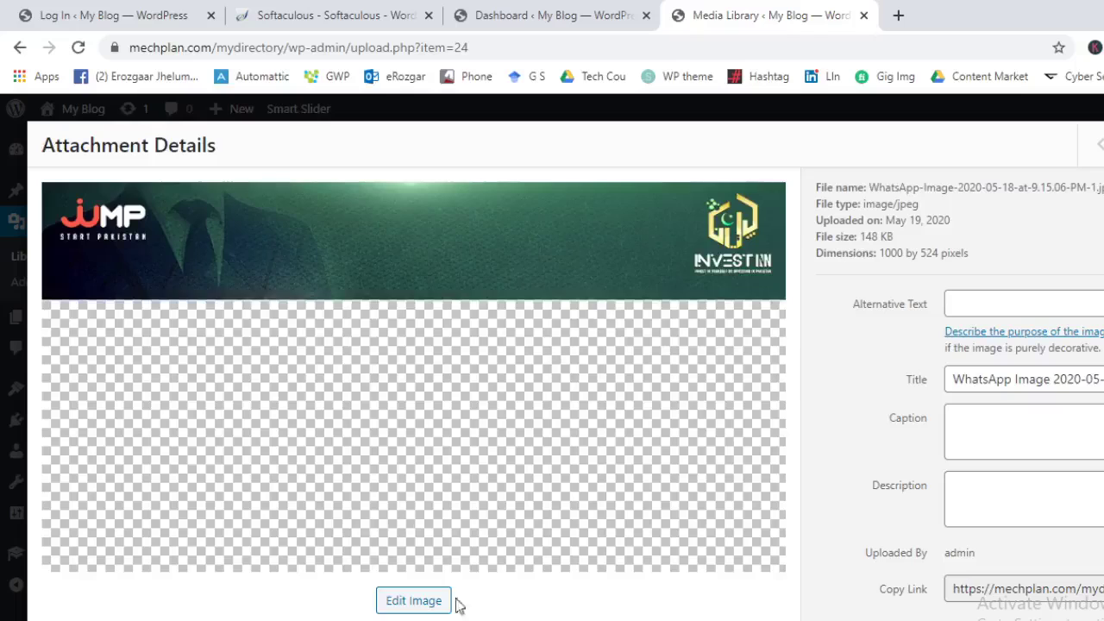
left_click(395, 600)
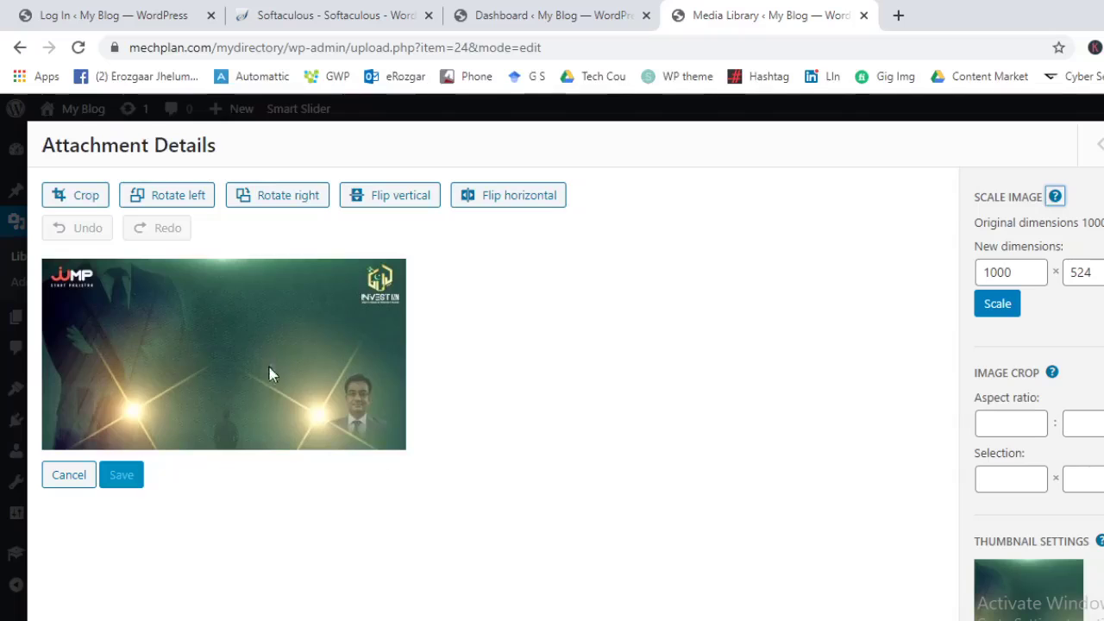
left_click(68, 196)
left_click_drag(385, 272, 278, 277)
left_click_drag(117, 293, 155, 331)
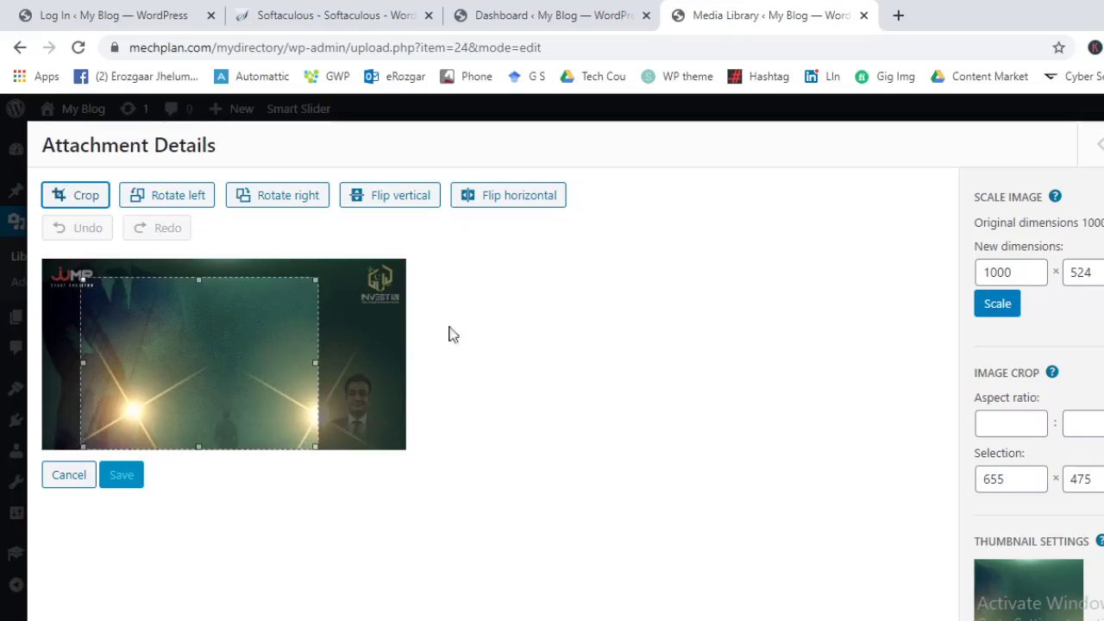
scroll(980, 336, "down", 2)
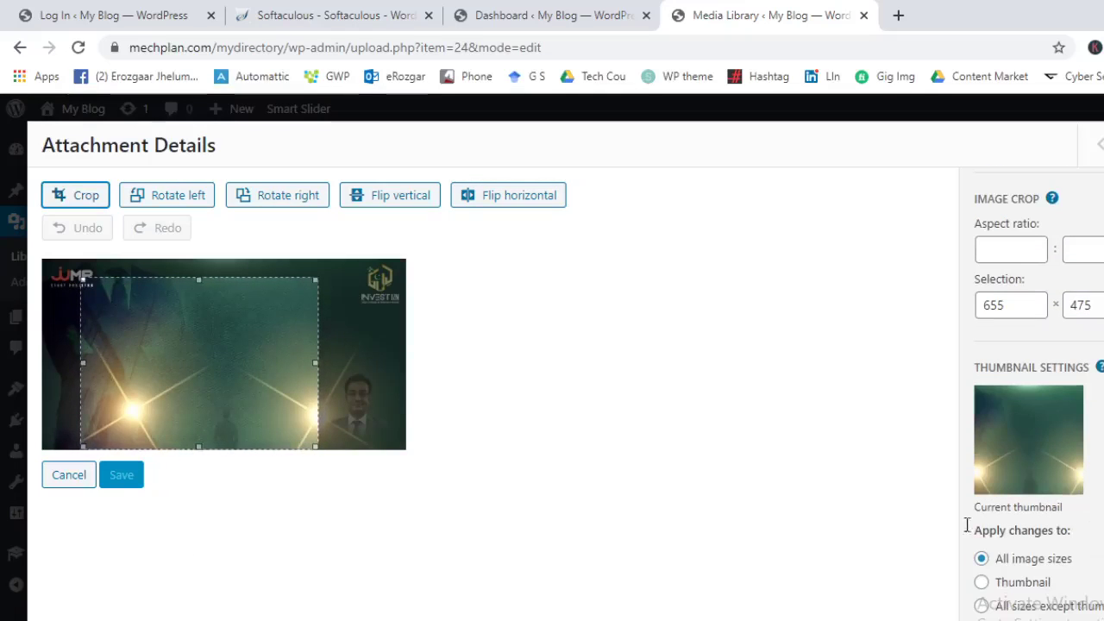
left_click(87, 196)
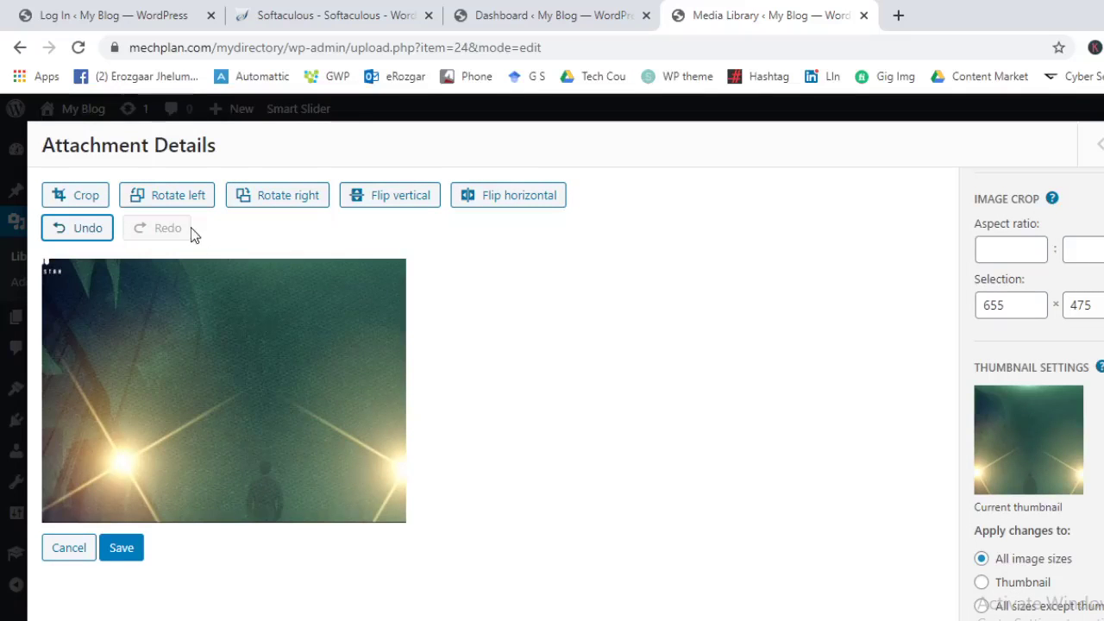
- Try rotating left and right and flipping vertically and horizontally, then cancel and discard all edits
left_click(178, 201)
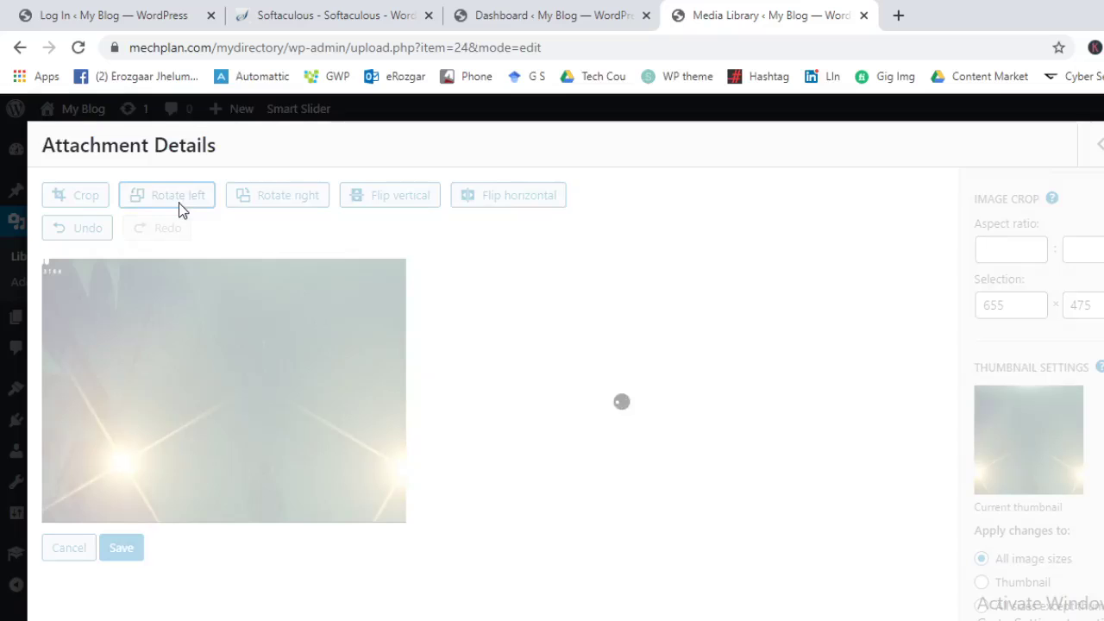
left_click(276, 202)
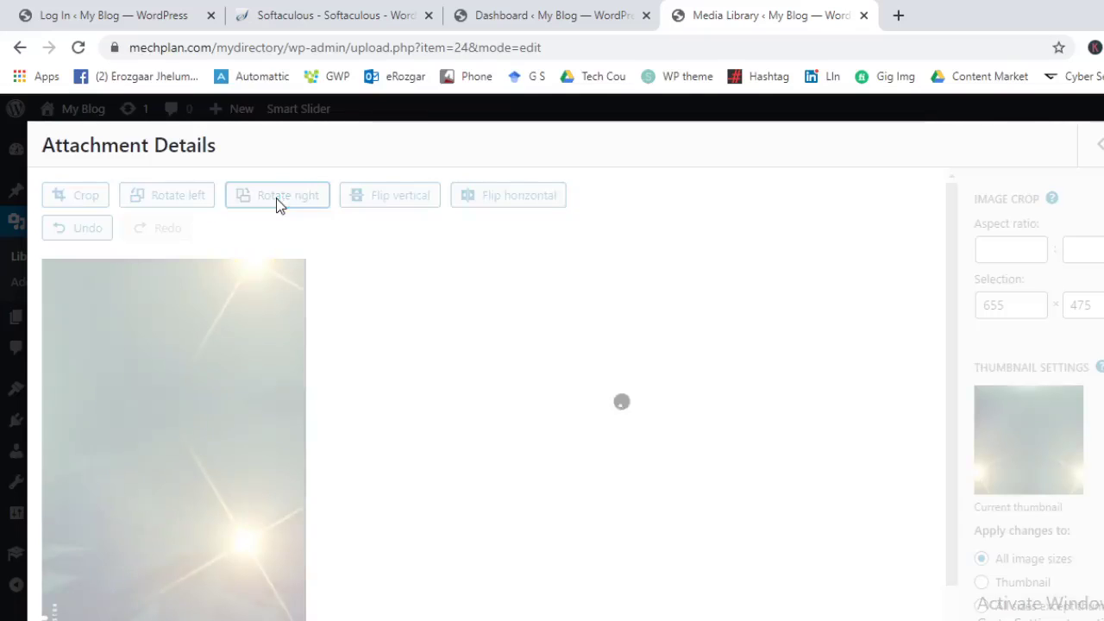
left_click(277, 202)
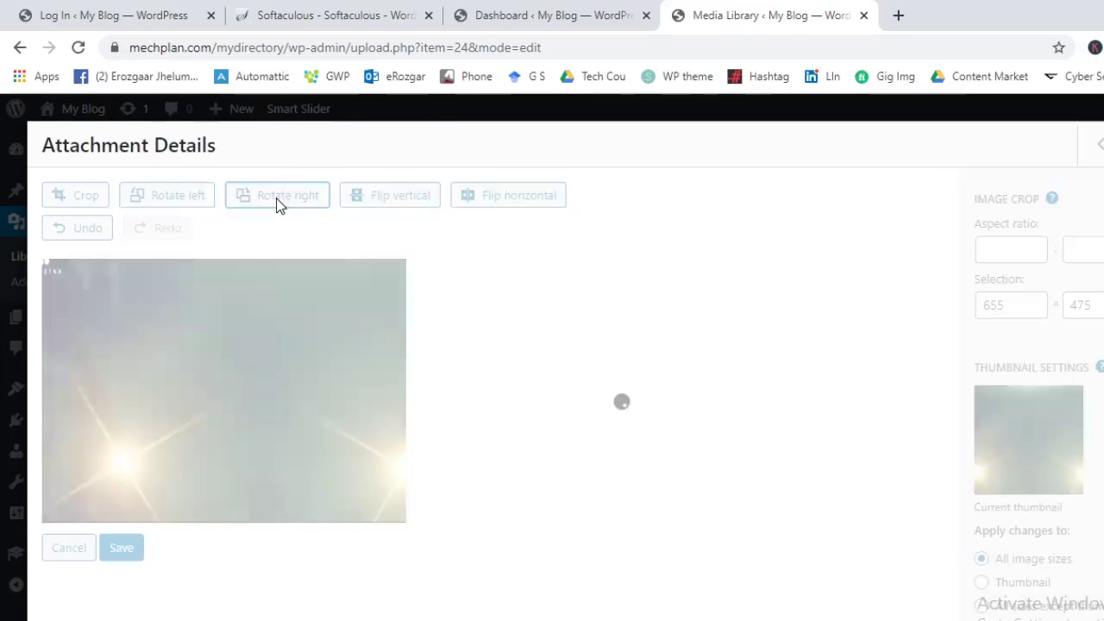
left_click(180, 193)
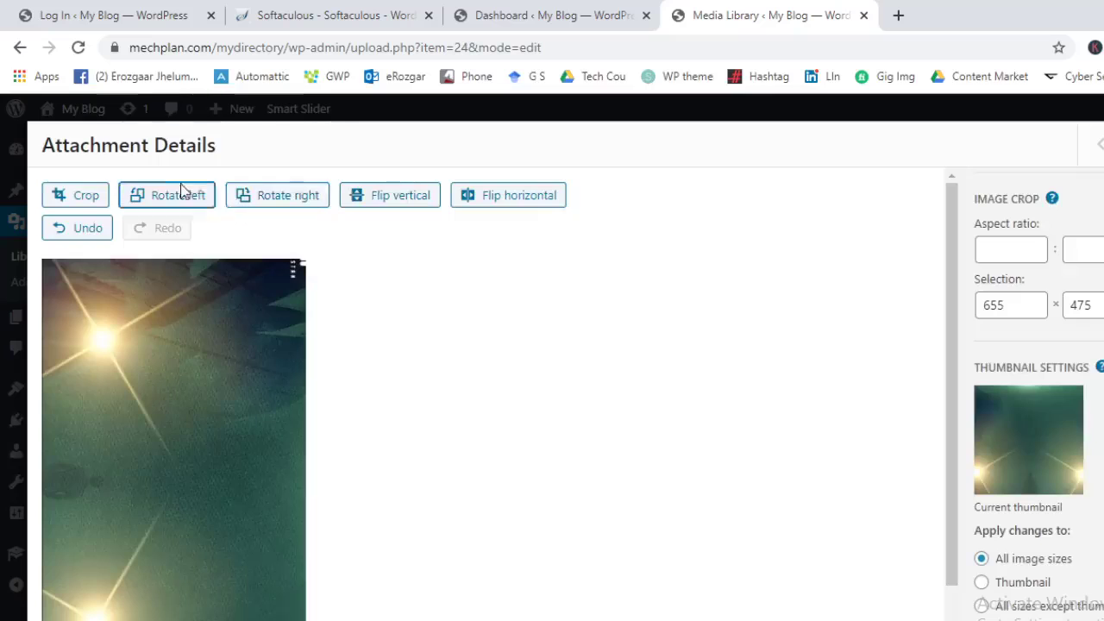
left_click(383, 195)
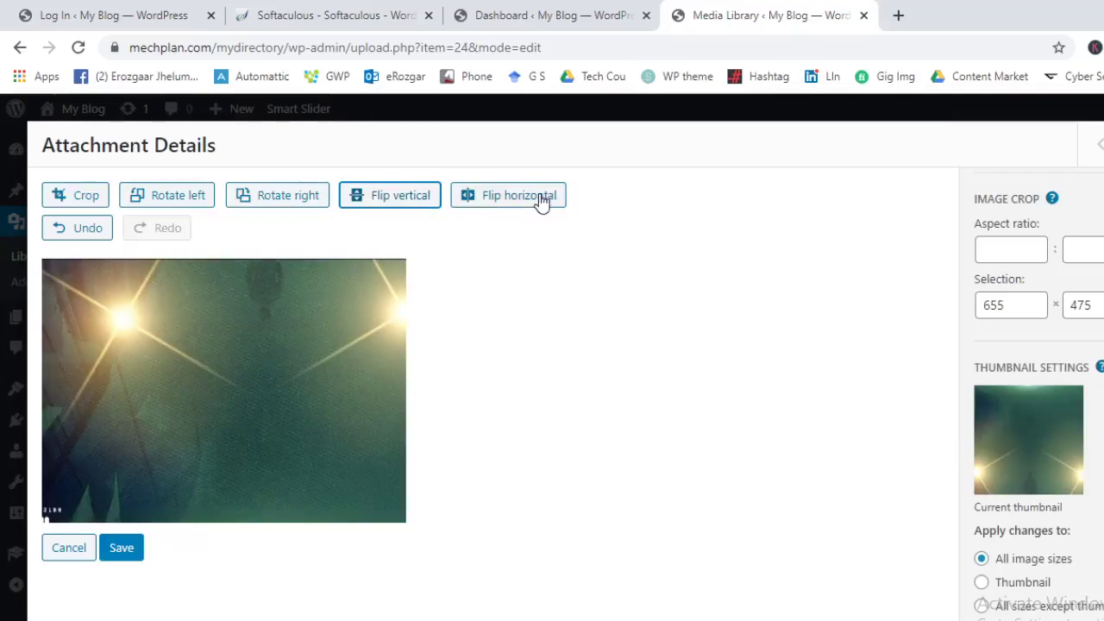
left_click(465, 191)
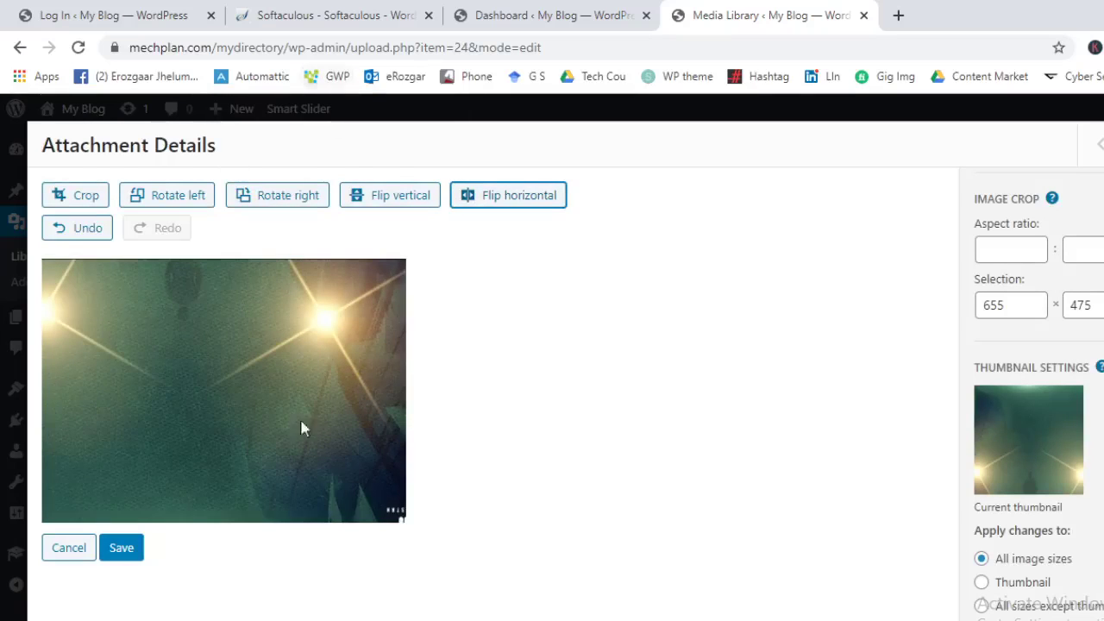
left_click(67, 561)
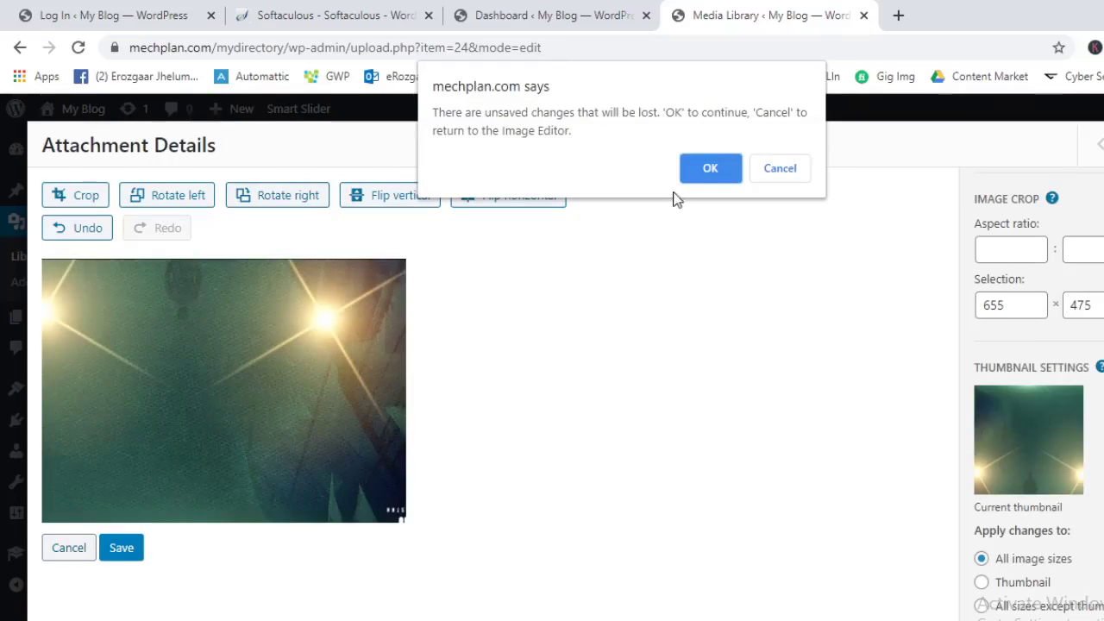
left_click(709, 169)
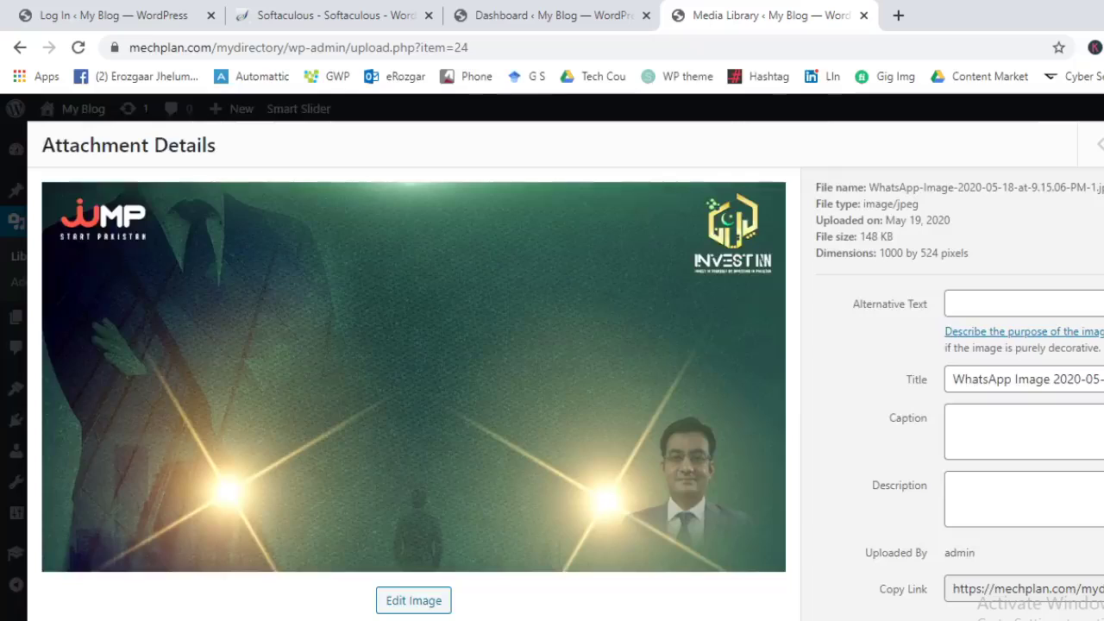
key("Escape")
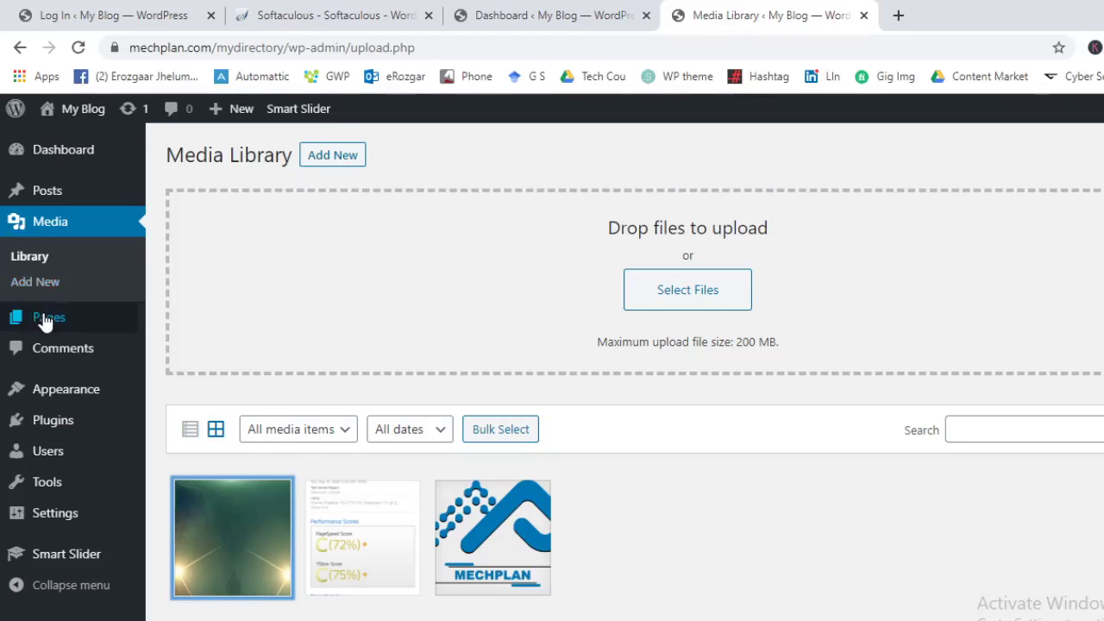
mouse_move(45, 321)
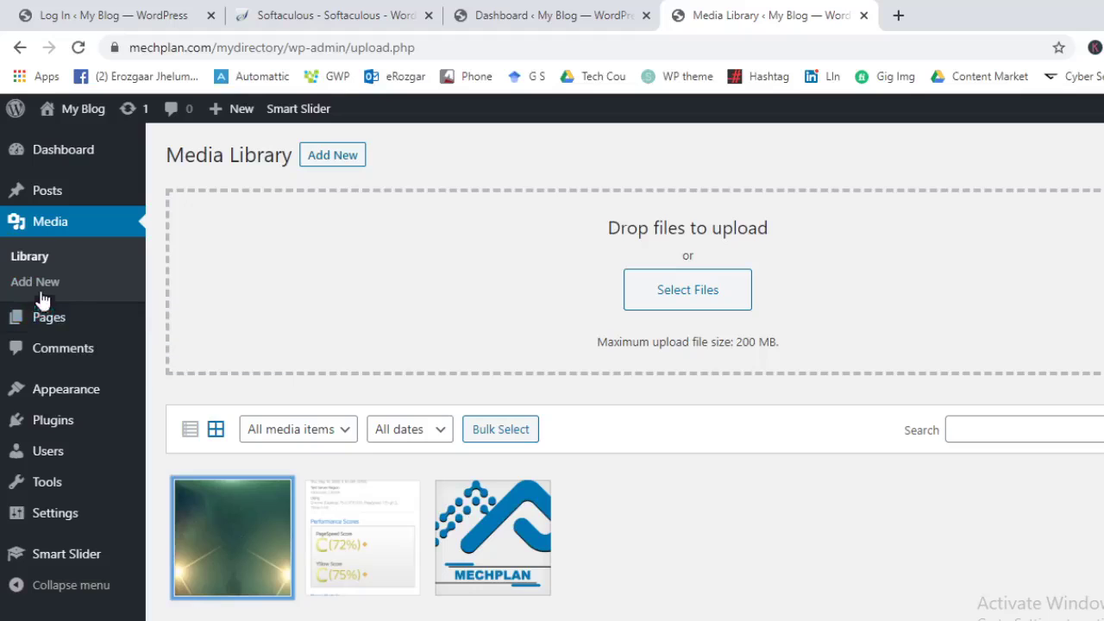
left_click(23, 262)
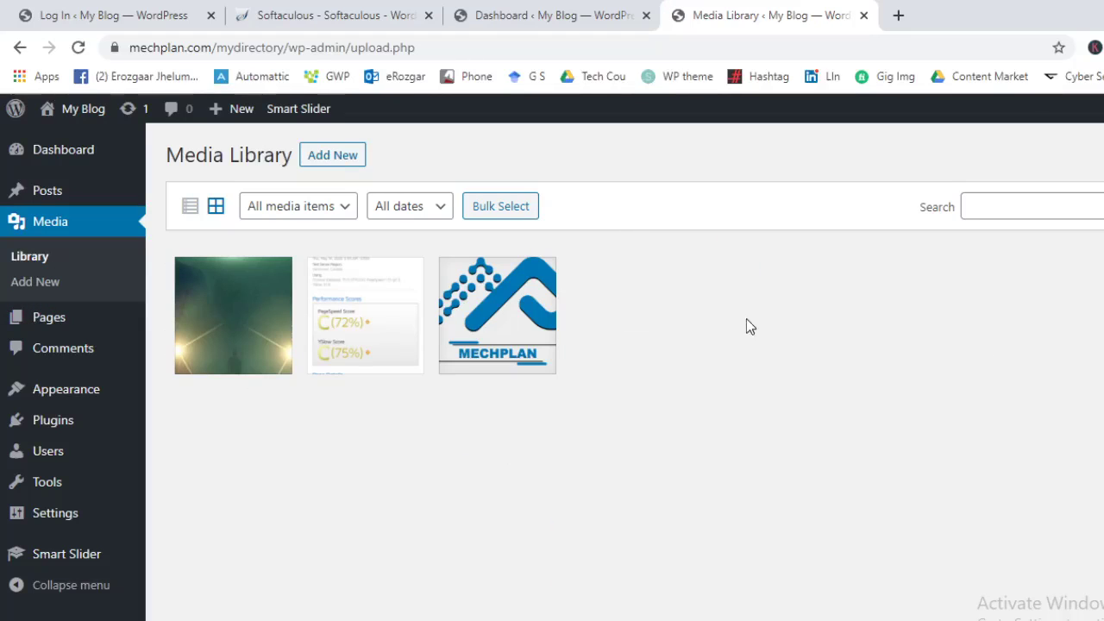
left_click(353, 303)
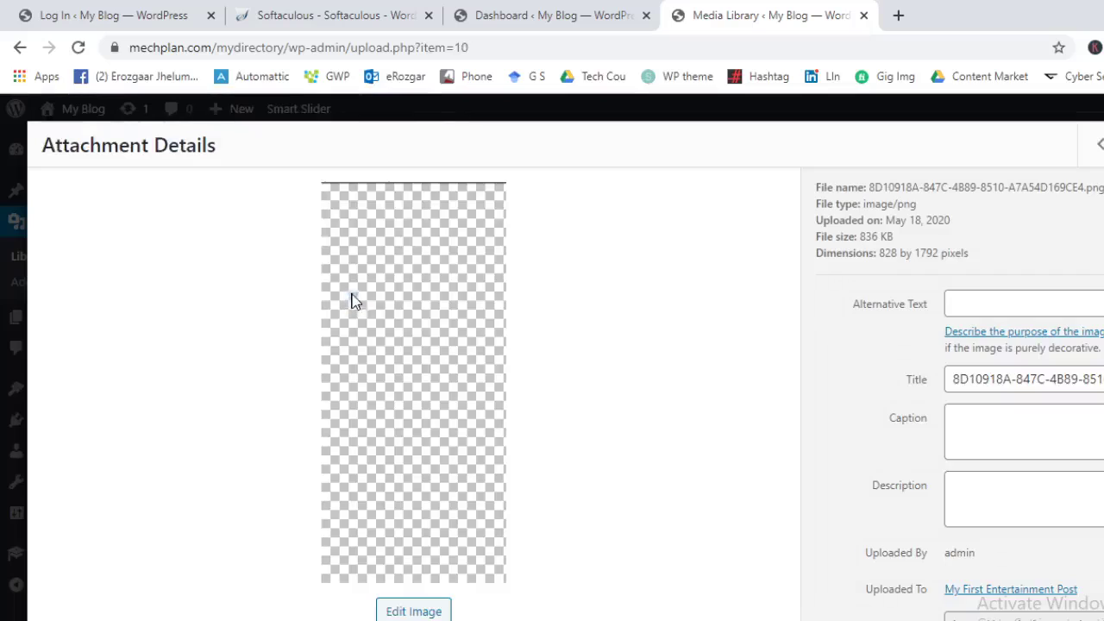
scroll(863, 453, "down", 1)
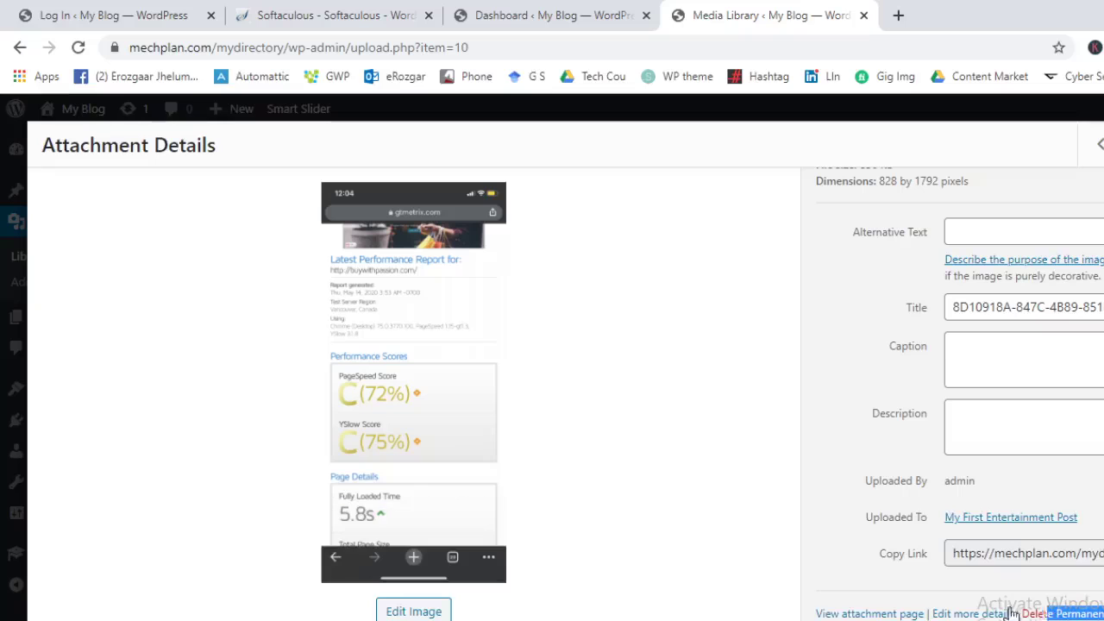
left_click_drag(1098, 558, 1018, 614)
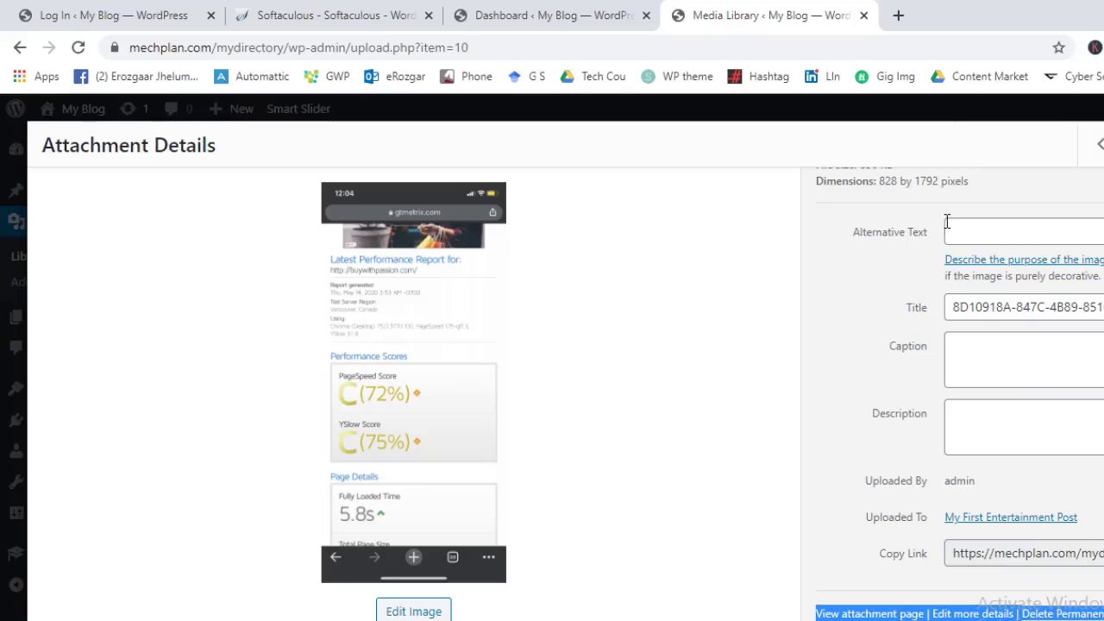
left_click(905, 115)
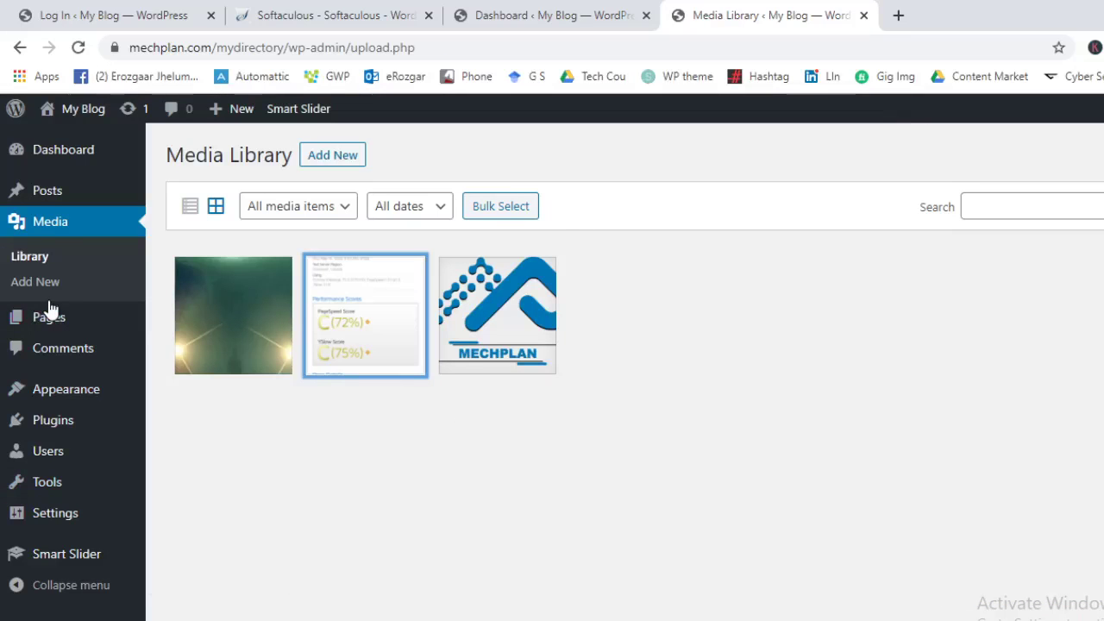
- Open Pages > Add New in a separate tab and switch to the blank page editor
mouse_move(67, 330)
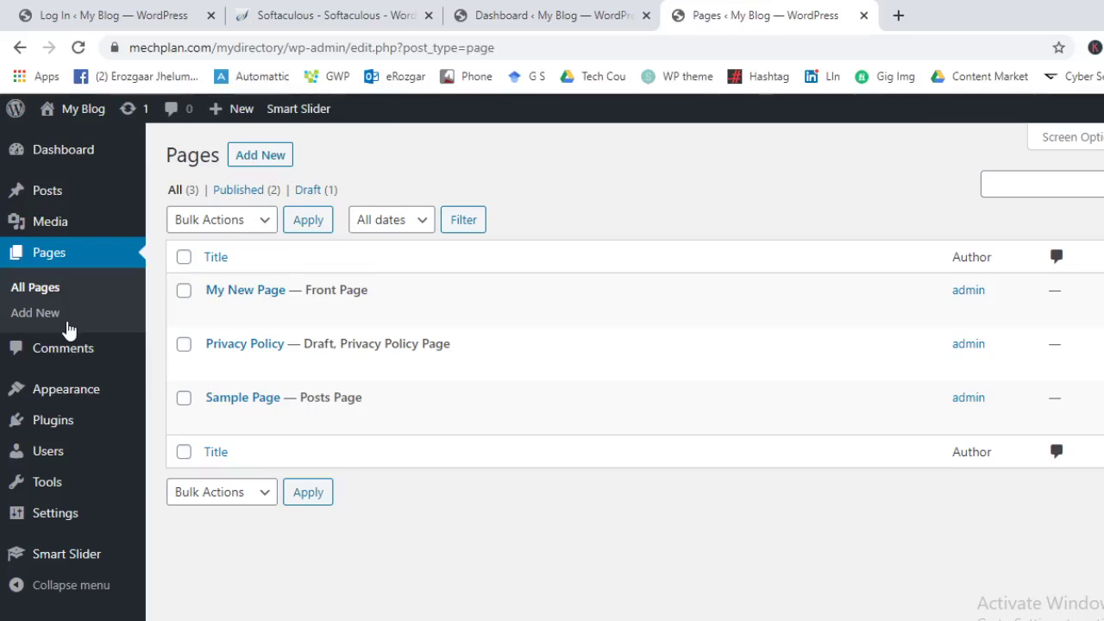
middle_click(256, 155)
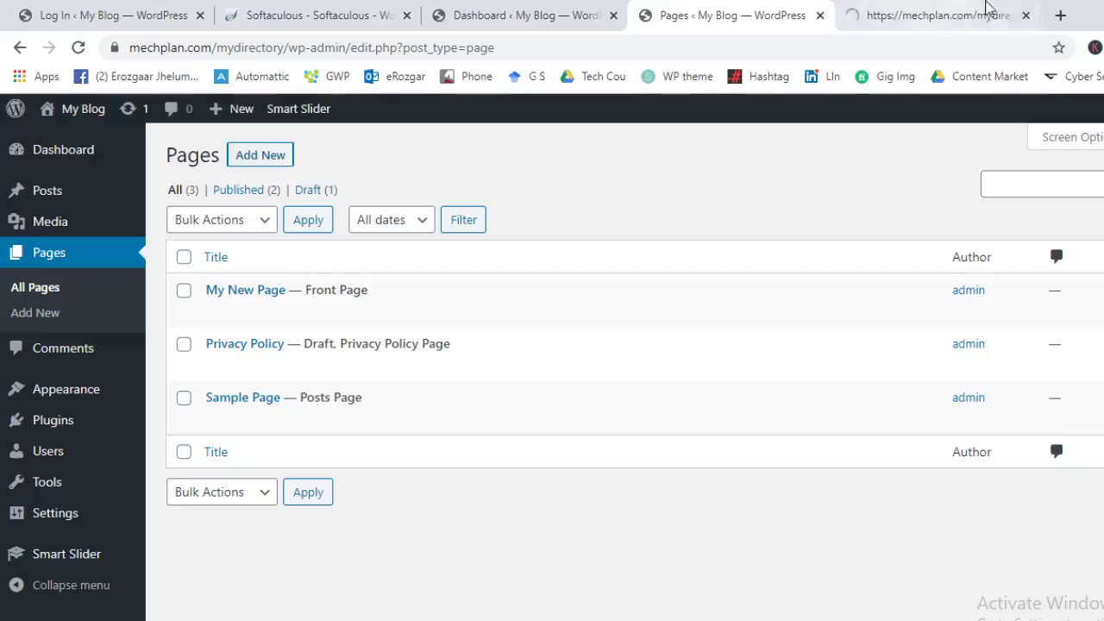
left_click(913, 9)
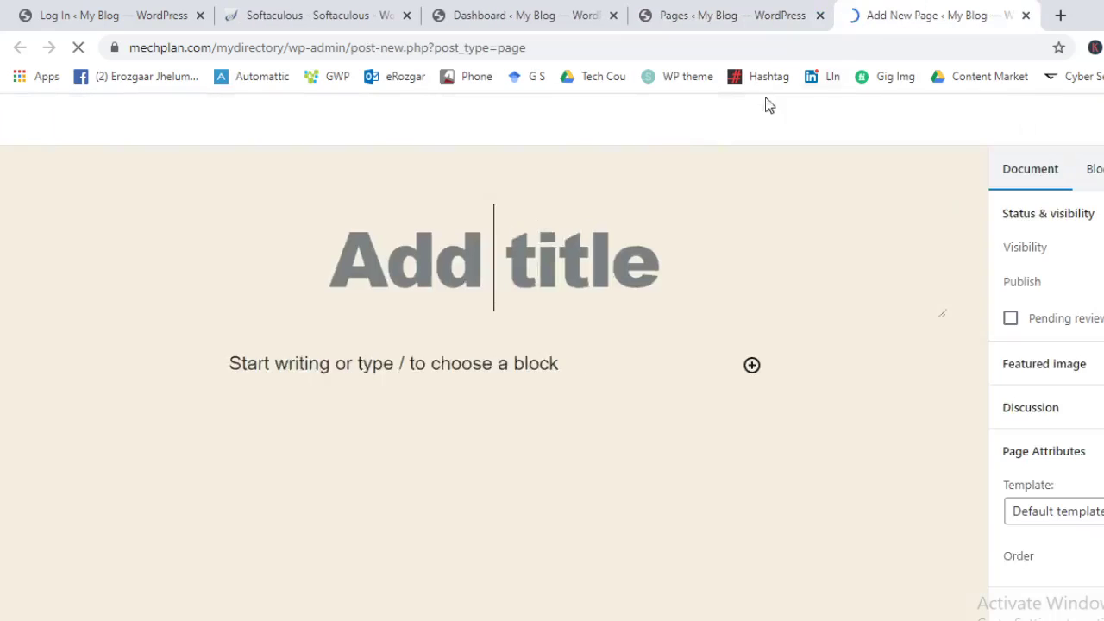
left_click(1060, 14)
- Search Google for 'software company in dubai' and look over the results
type("softwa")
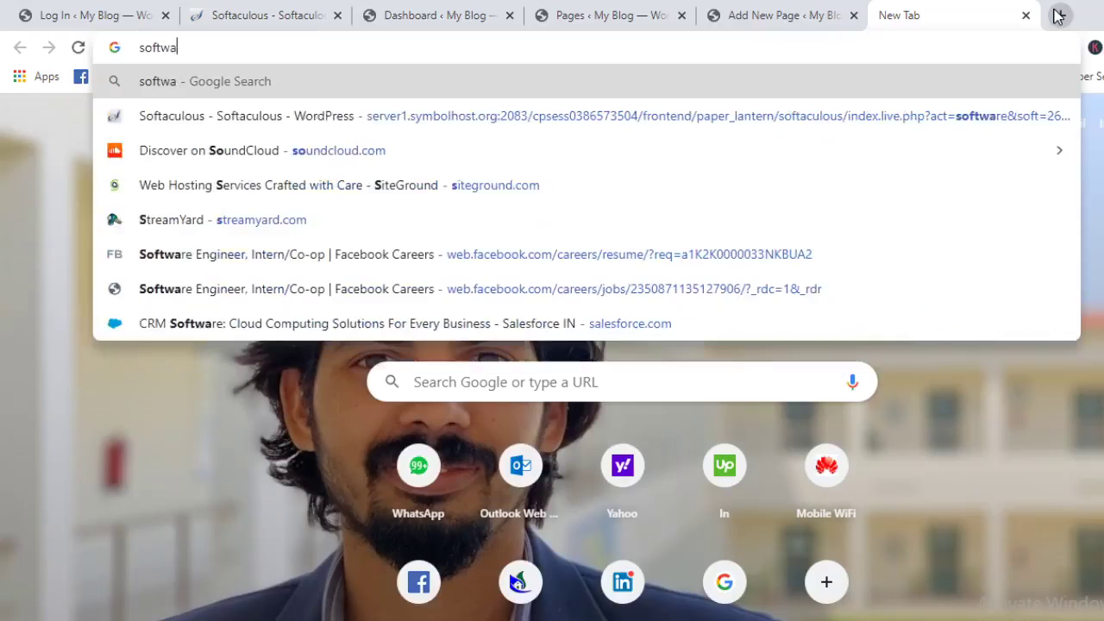
type("re company")
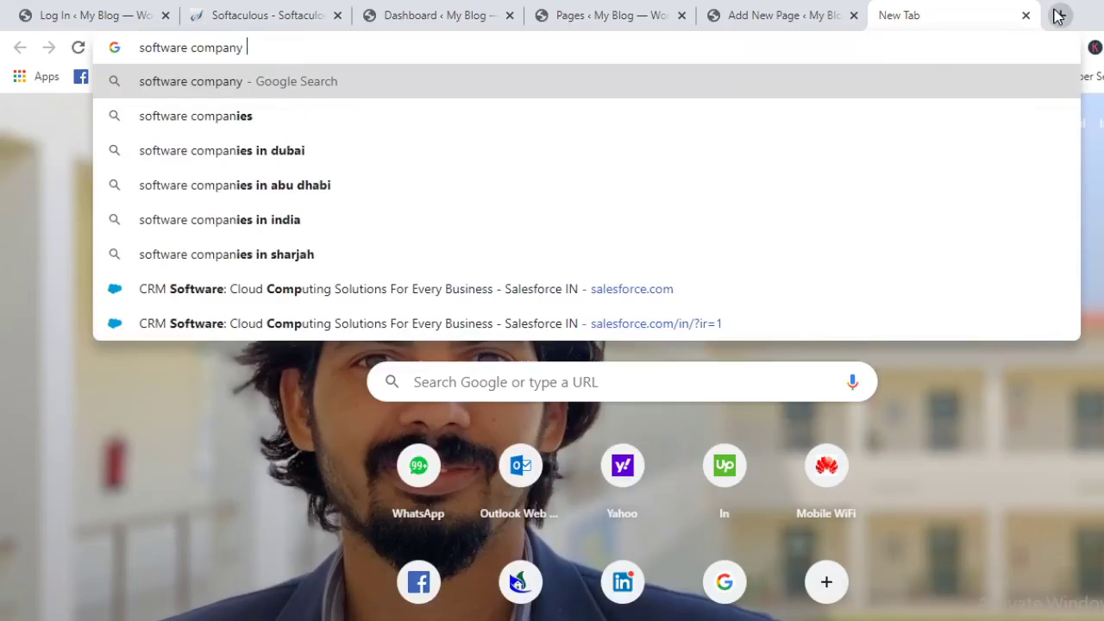
key("Down")
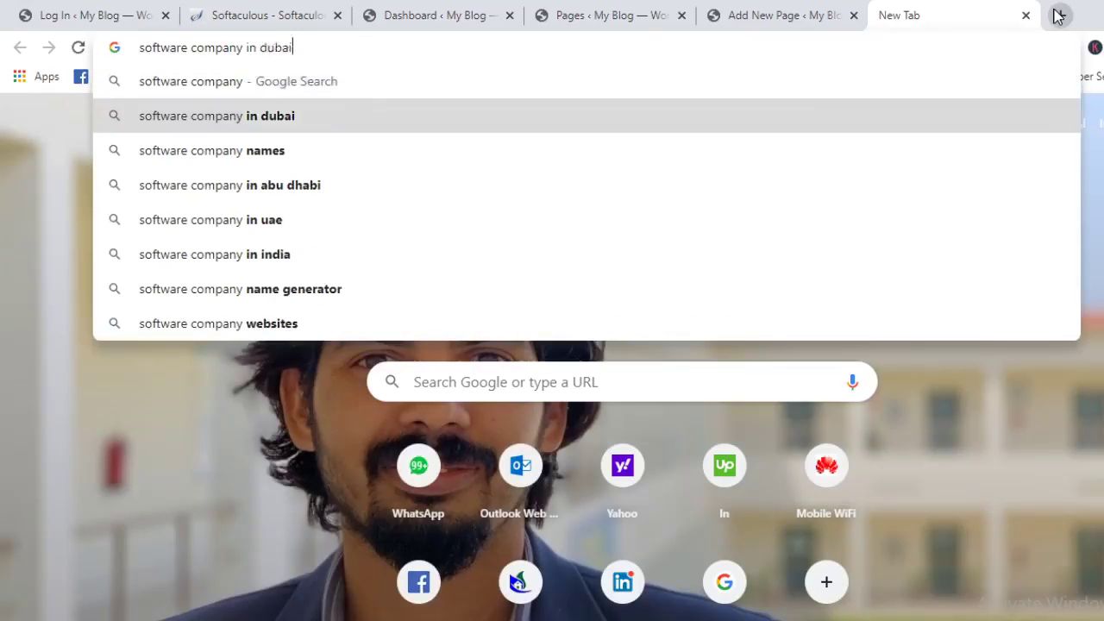
key("Return")
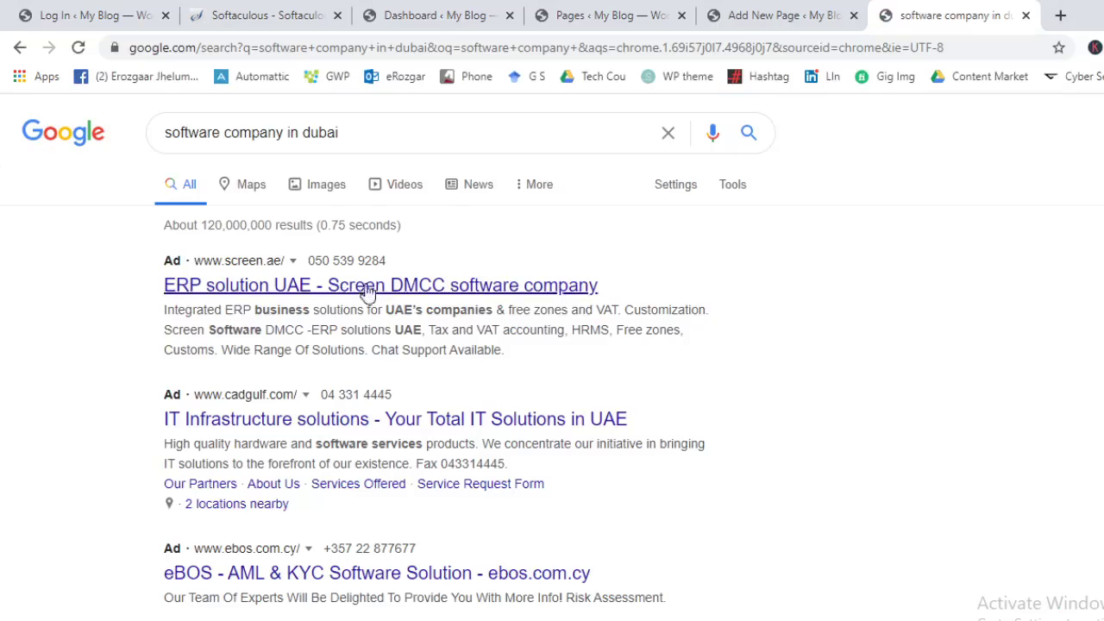
scroll(512, 323, "down", 10)
scroll(394, 276, "down", 3)
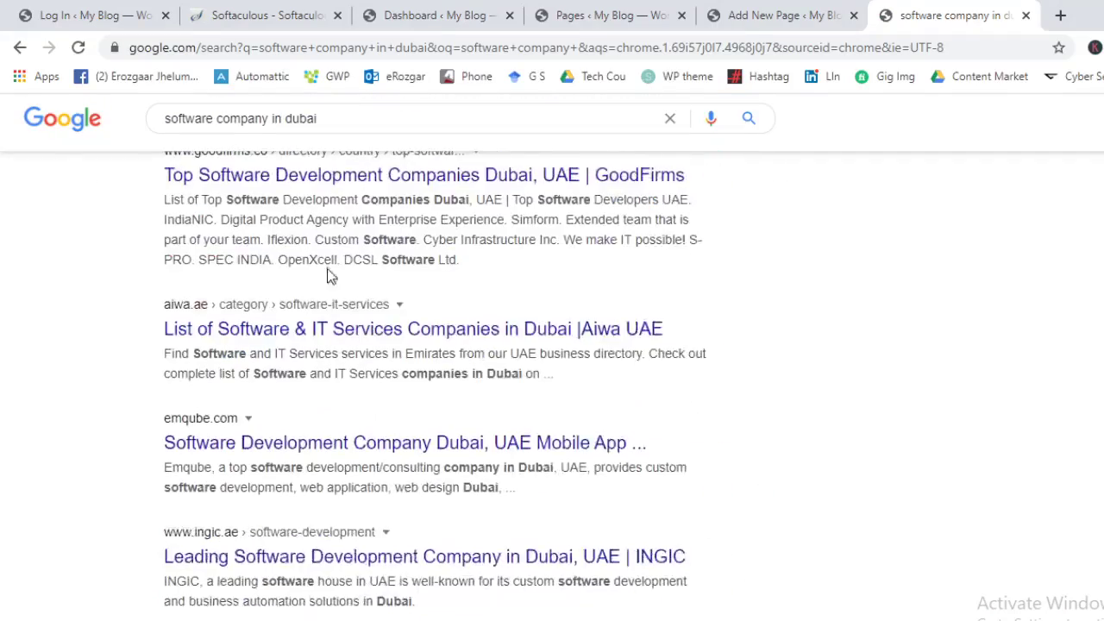
scroll(350, 288, "up", 1)
- Review the GoodFirms listing of Dubai software companies, then go back to the results
middle_click(358, 265)
left_click(946, 12)
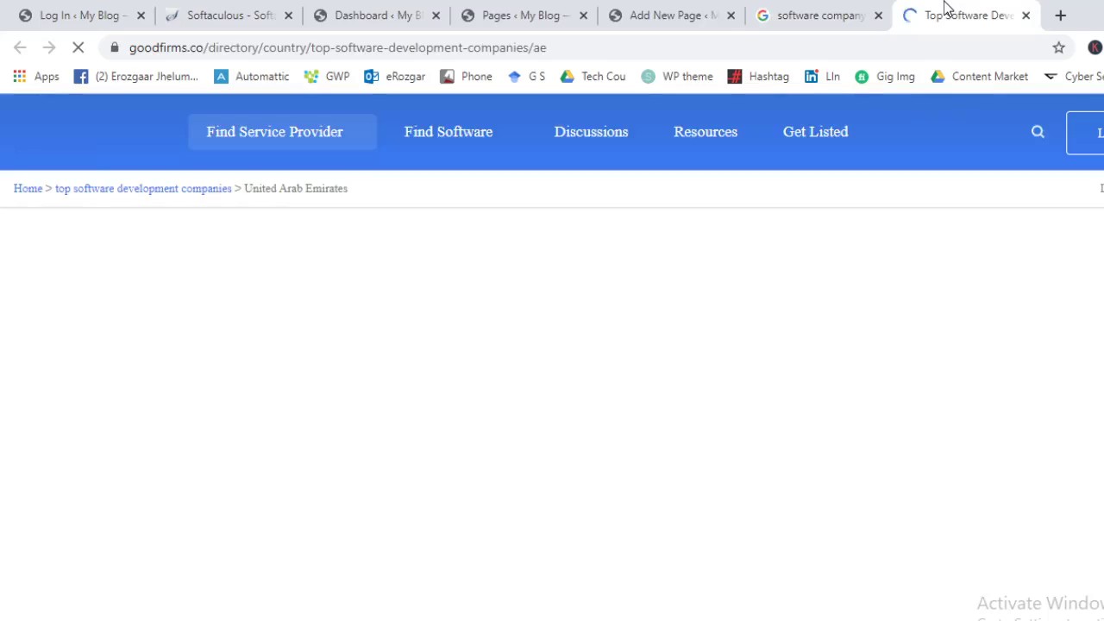
scroll(859, 446, "down", 4)
scroll(854, 442, "down", 4)
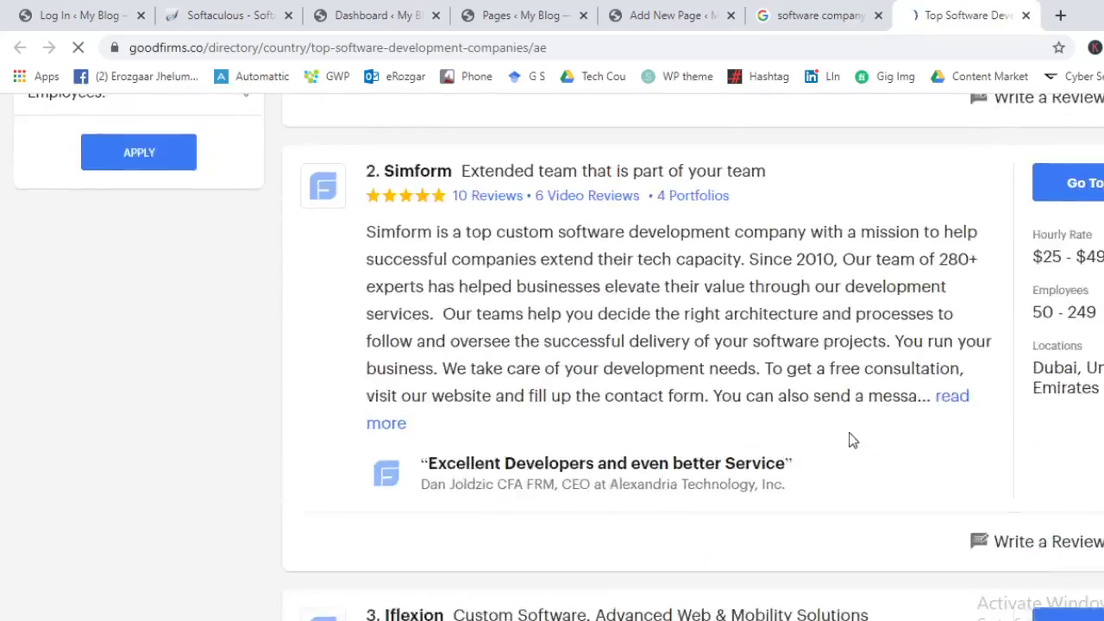
left_click(819, 15)
- Load tapwebsolutions.com from the address bar
triple_click(386, 125)
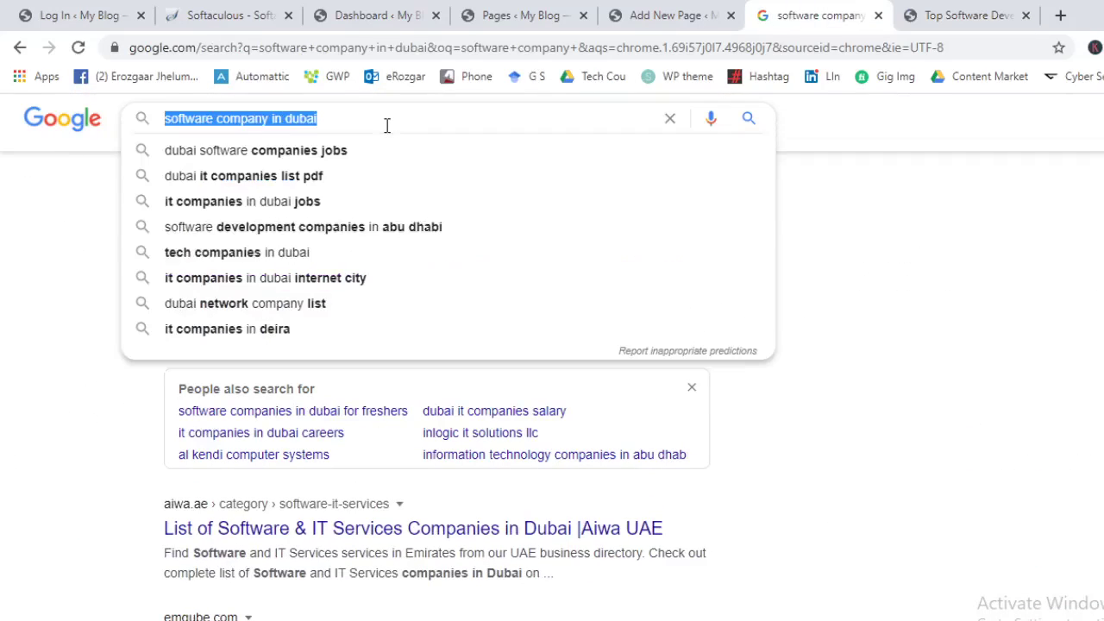
scroll(902, 357, "down", 2)
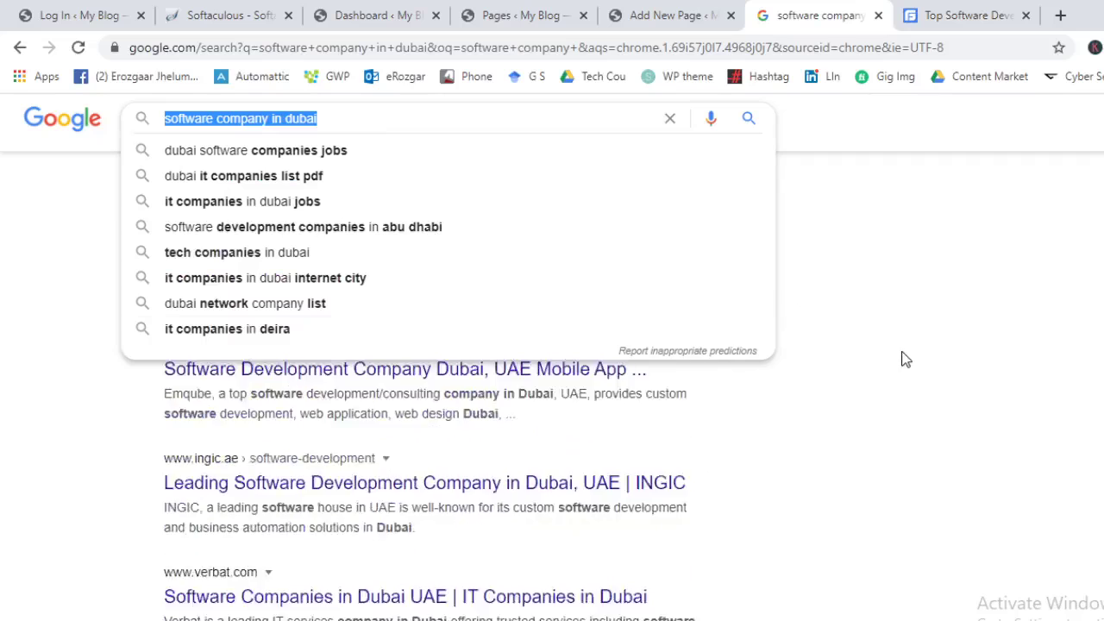
left_click(769, 49)
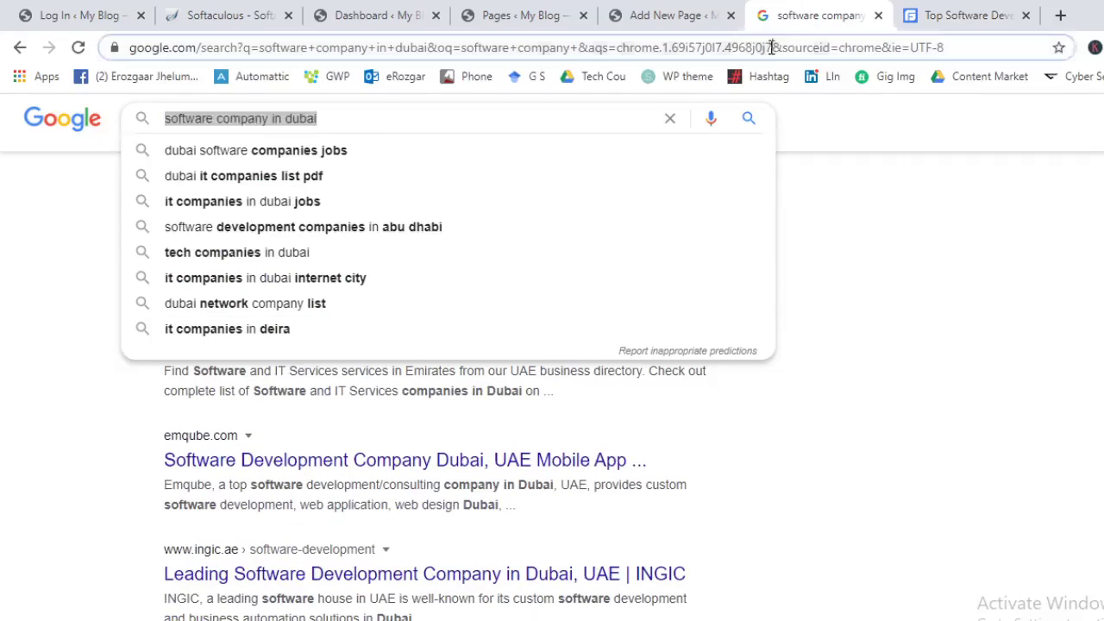
type("tapwebsolutions.com")
key("Return")
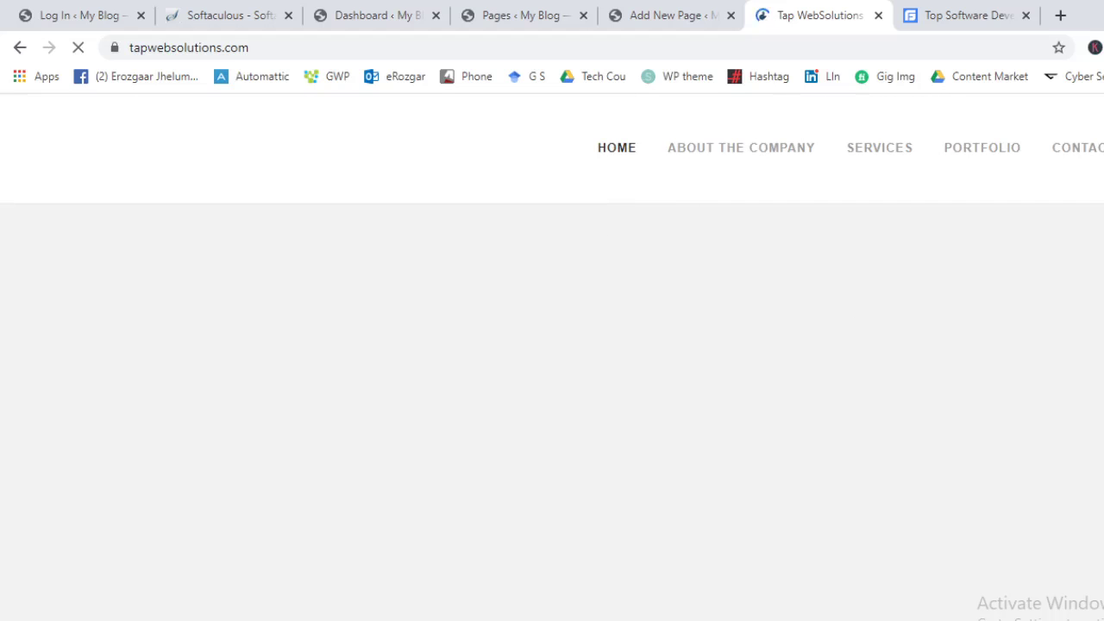
- Open the tapwebsolutions.com Services page in a new tab and scroll through it
scroll(1087, 438, "down", 12)
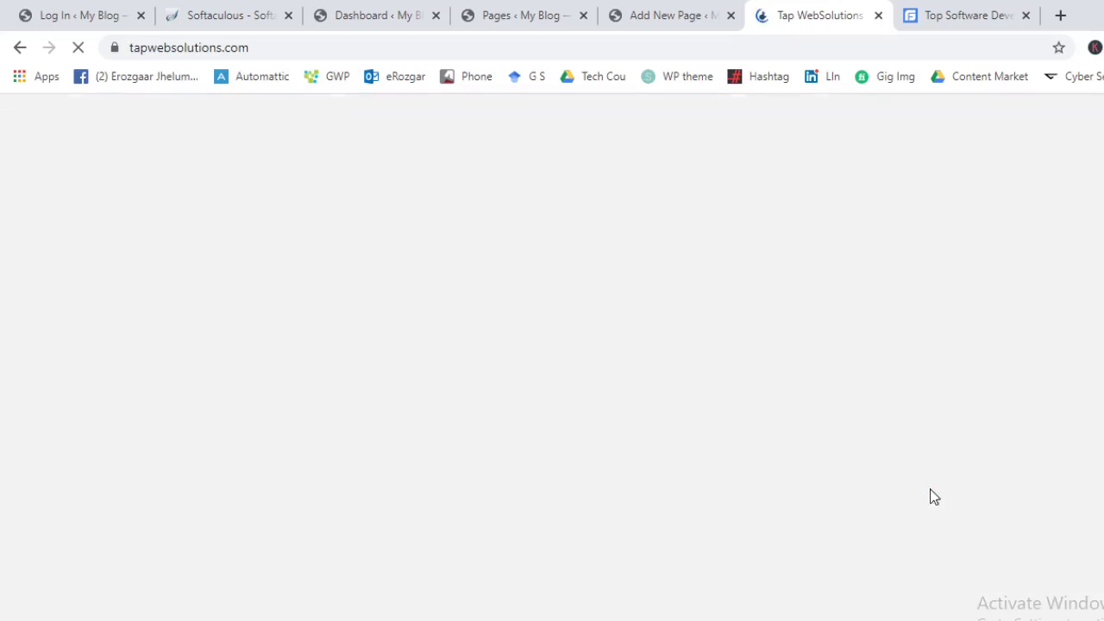
middle_click(861, 159)
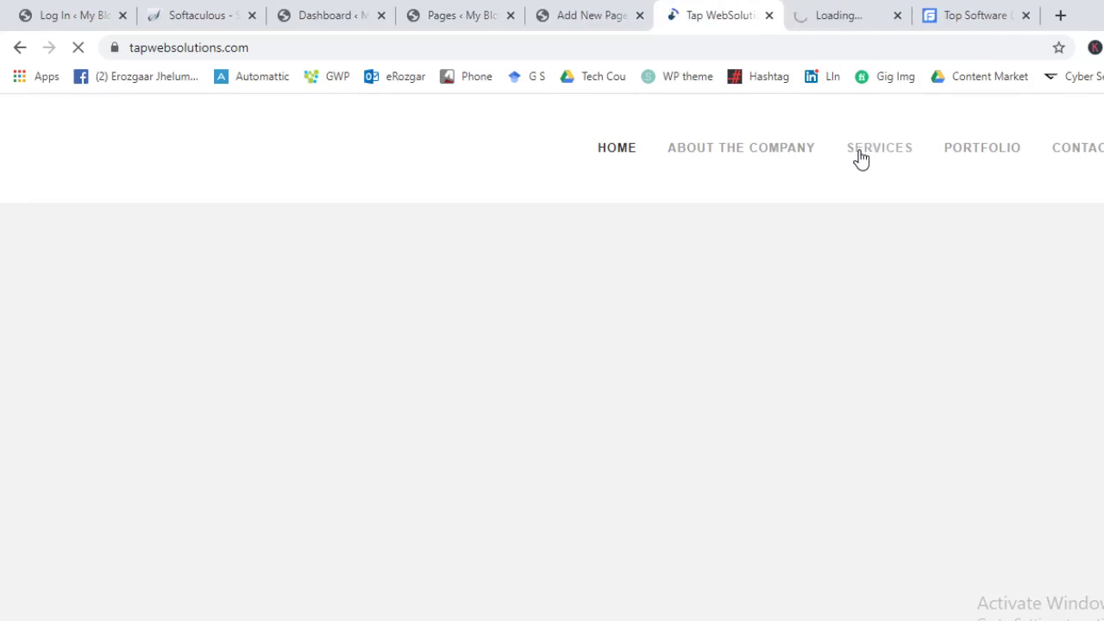
left_click(838, 9)
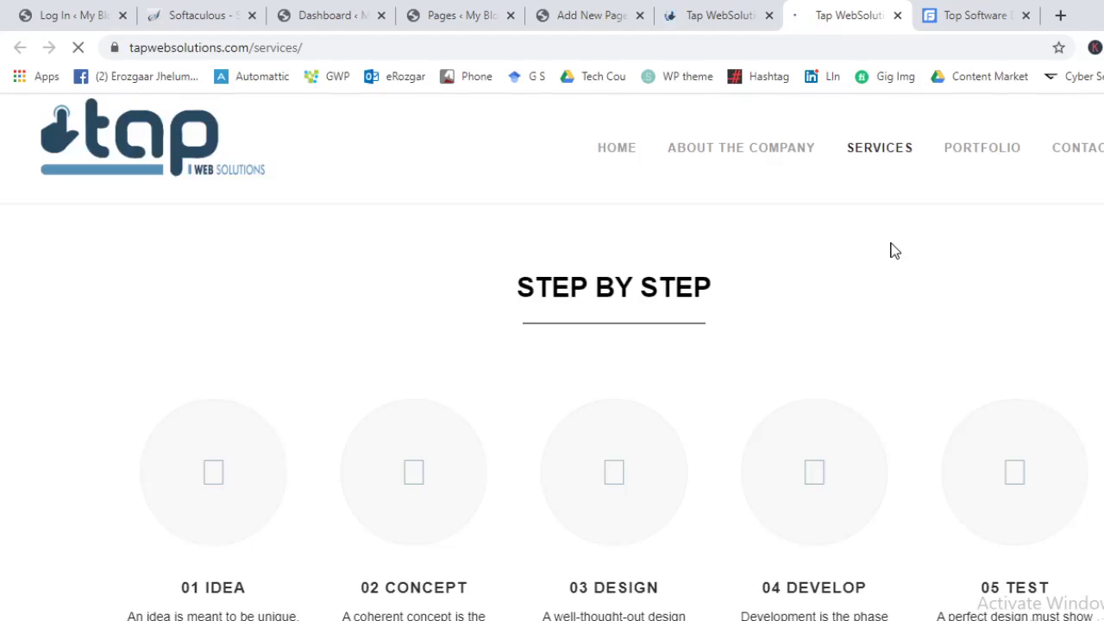
scroll(895, 250, "down", 20)
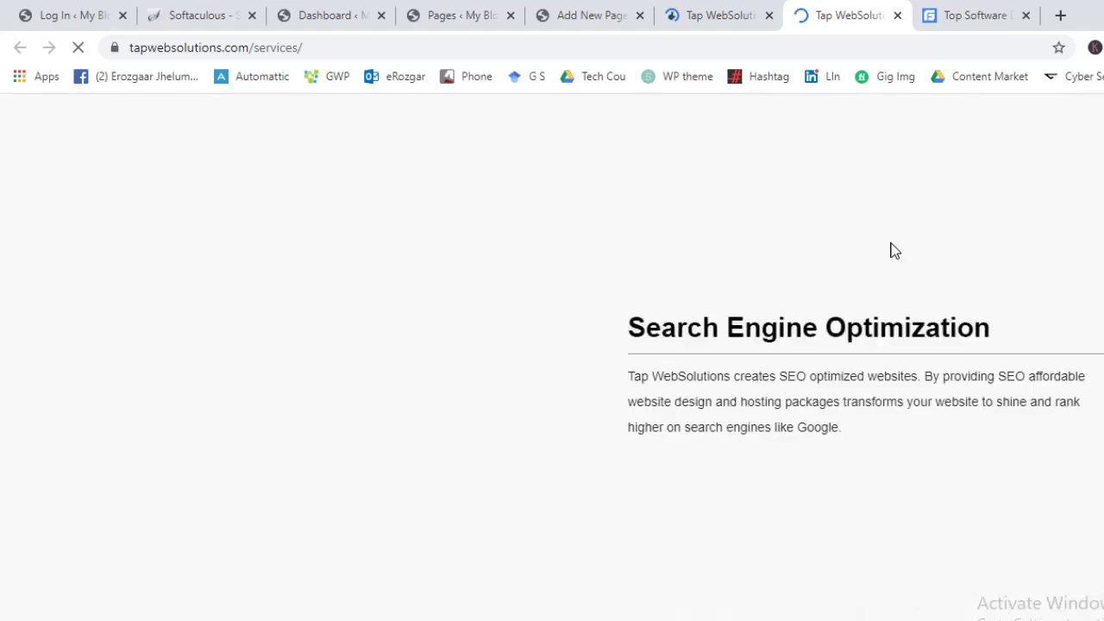
scroll(894, 250, "down", 3)
scroll(882, 274, "up", 20)
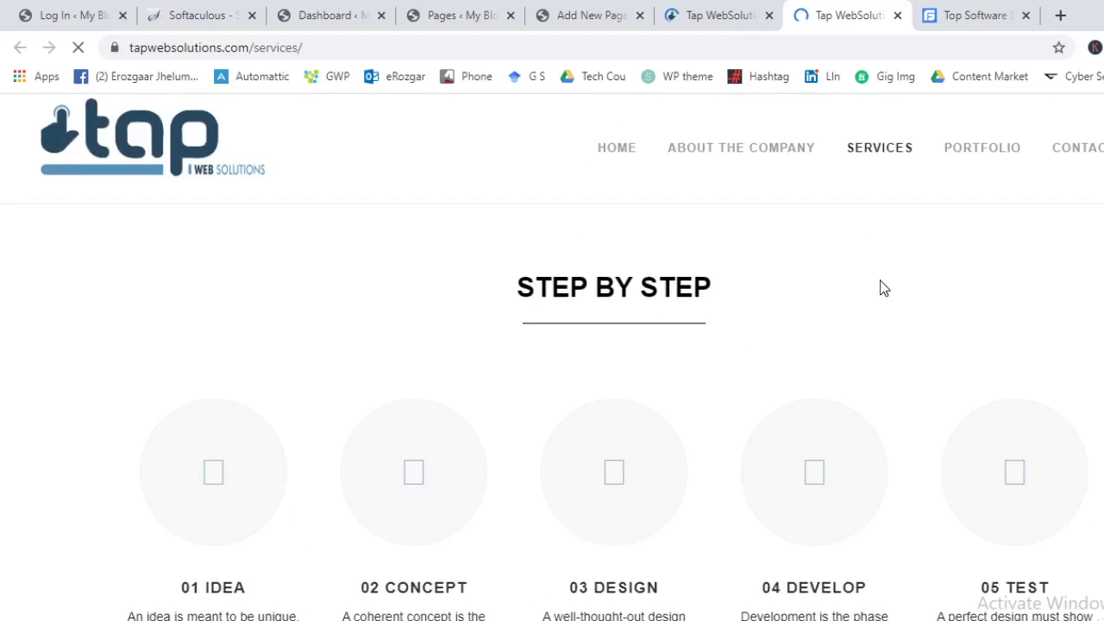
- Compare with the home page, close that tab, and study the Services page's Idea-to-Test process section
left_click(742, 12)
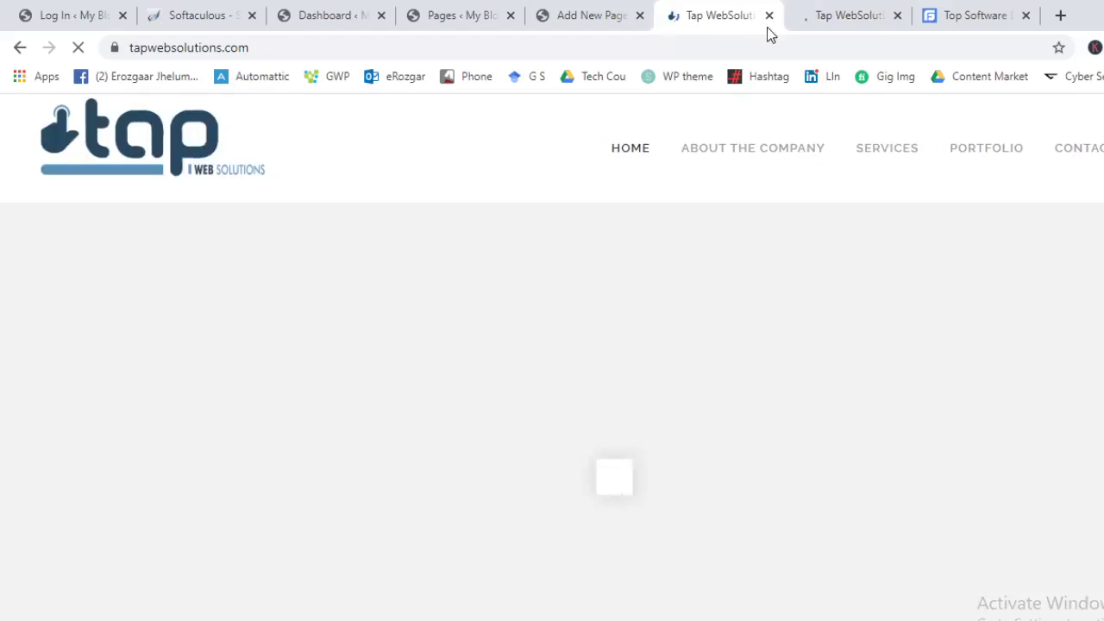
scroll(644, 460, "down", 10)
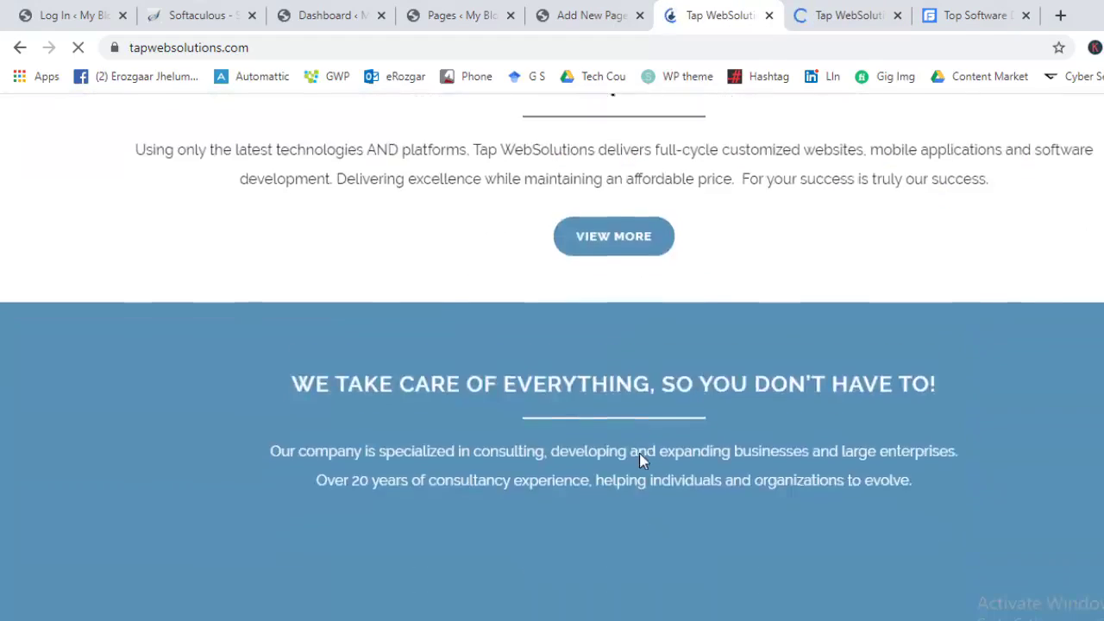
scroll(644, 460, "up", 10)
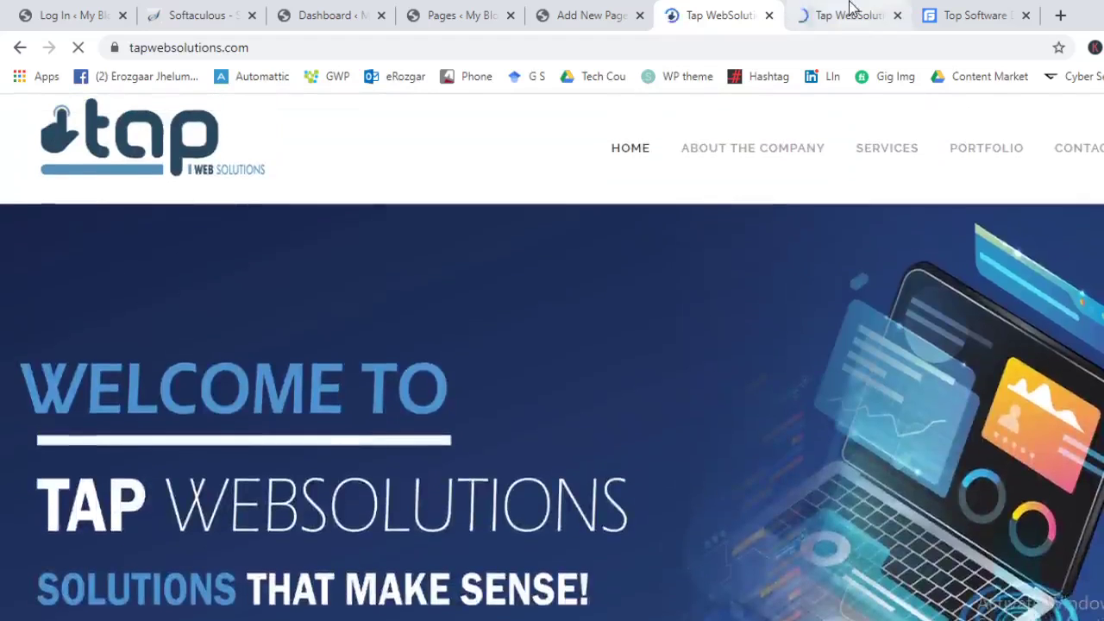
left_click(849, 9)
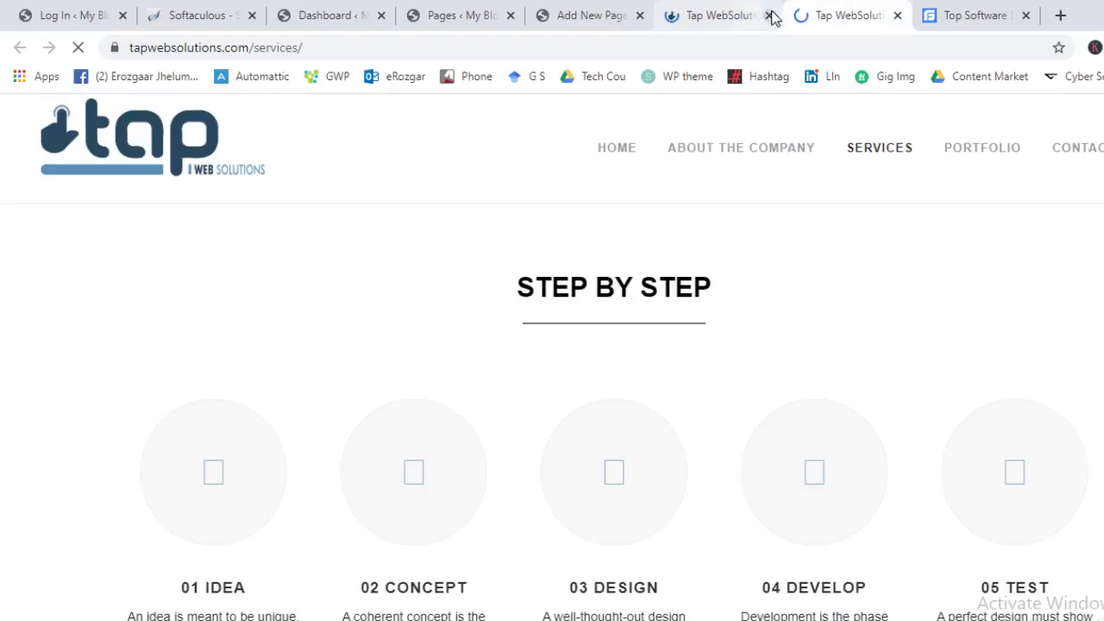
left_click(769, 16)
scroll(693, 421, "down", 1)
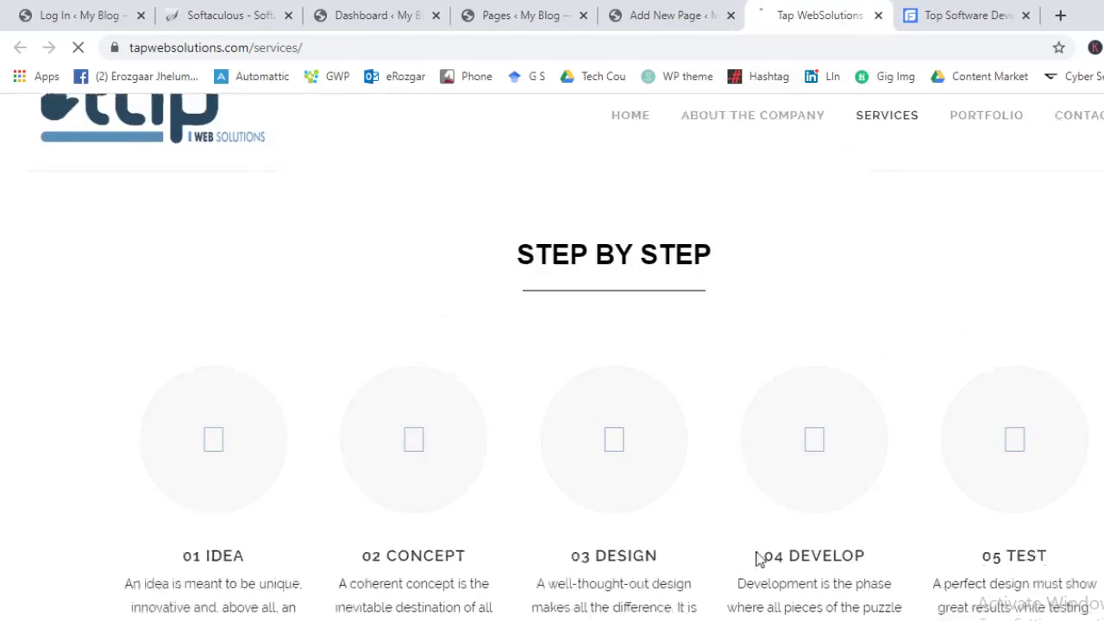
scroll(792, 328, "up", 1)
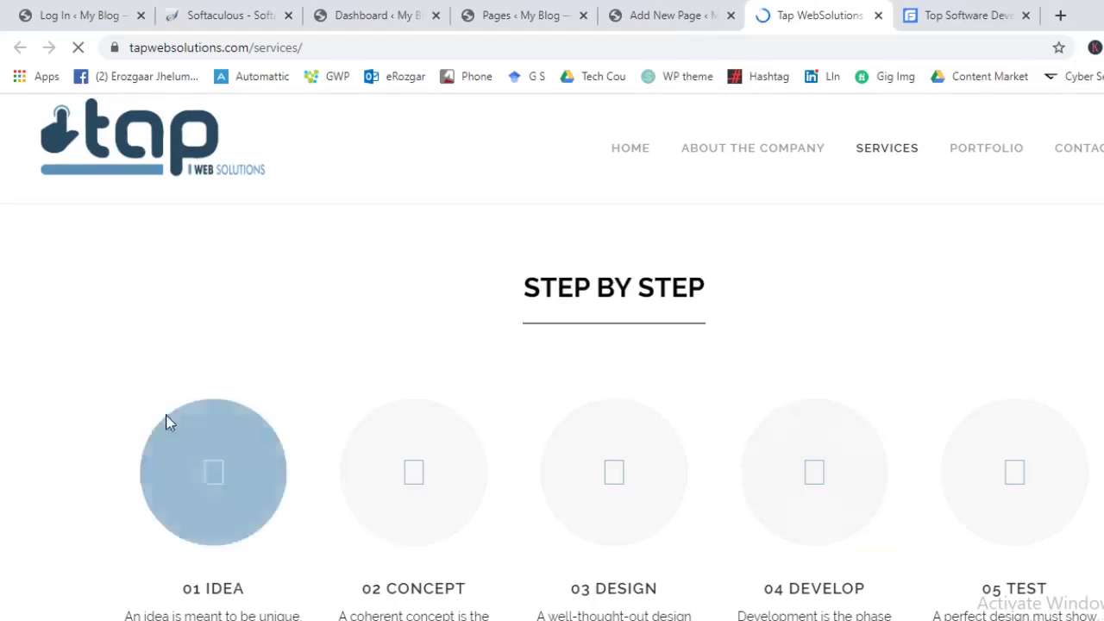
scroll(1025, 474, "down", 12)
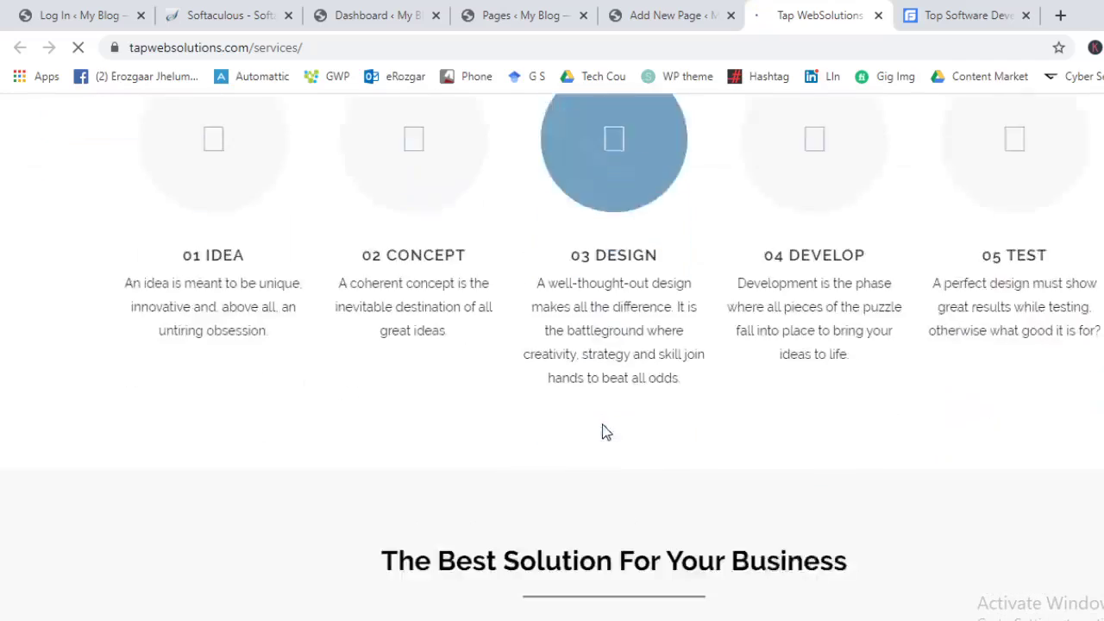
scroll(596, 543, "down", 12)
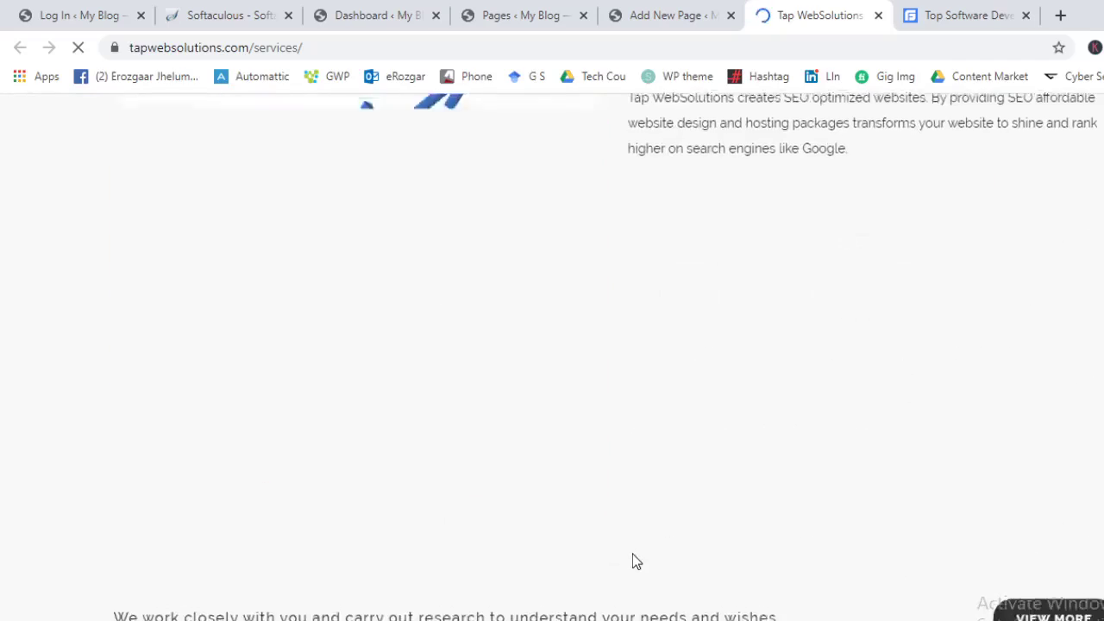
scroll(632, 554, "up", 13)
scroll(384, 571, "up", 13)
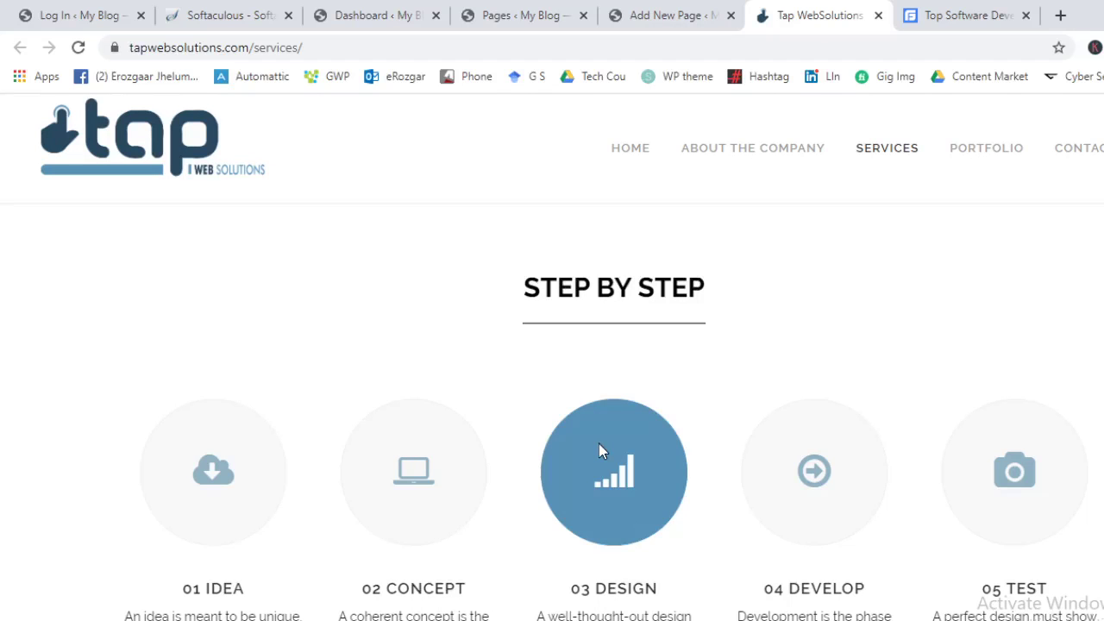
scroll(552, 363, "down", 3)
scroll(552, 362, "down", 6)
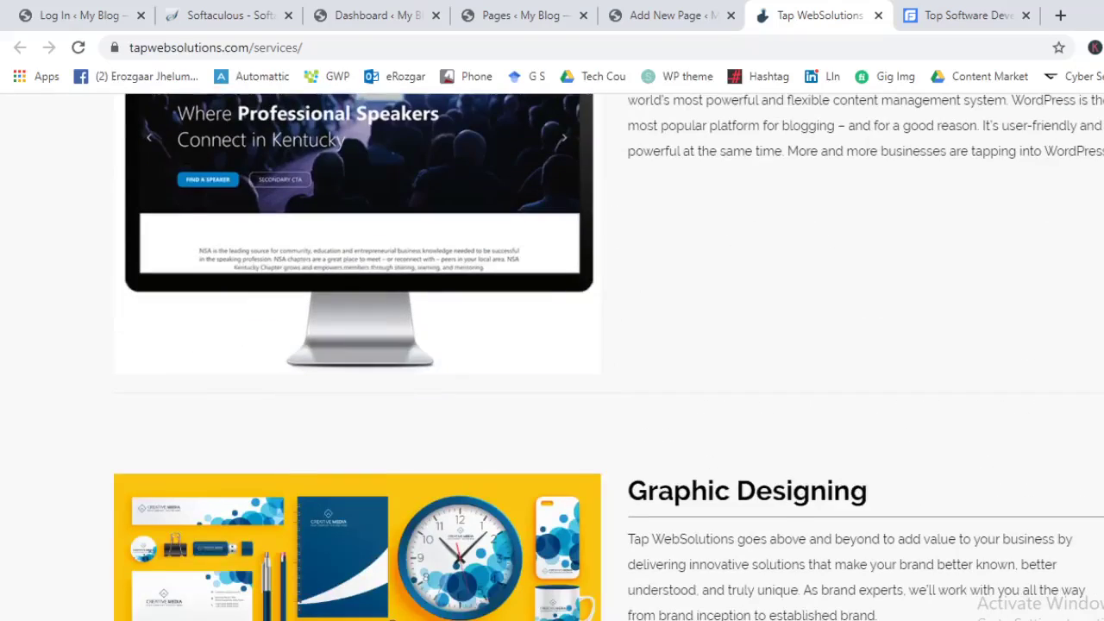
scroll(431, 181, "down", 11)
scroll(525, 351, "up", 10)
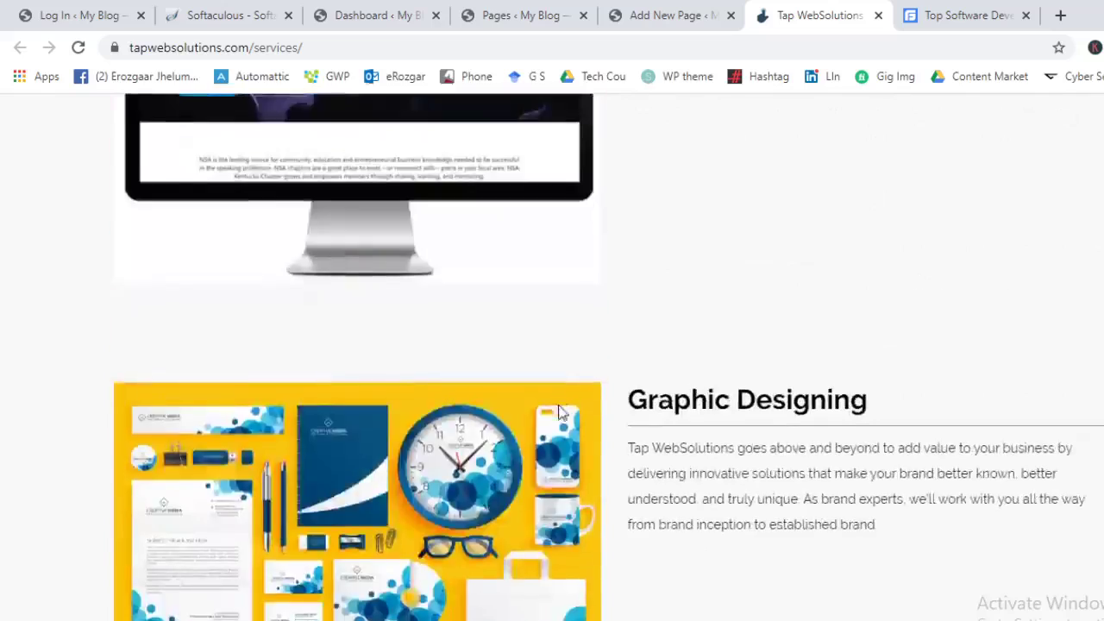
scroll(562, 427, "up", 9)
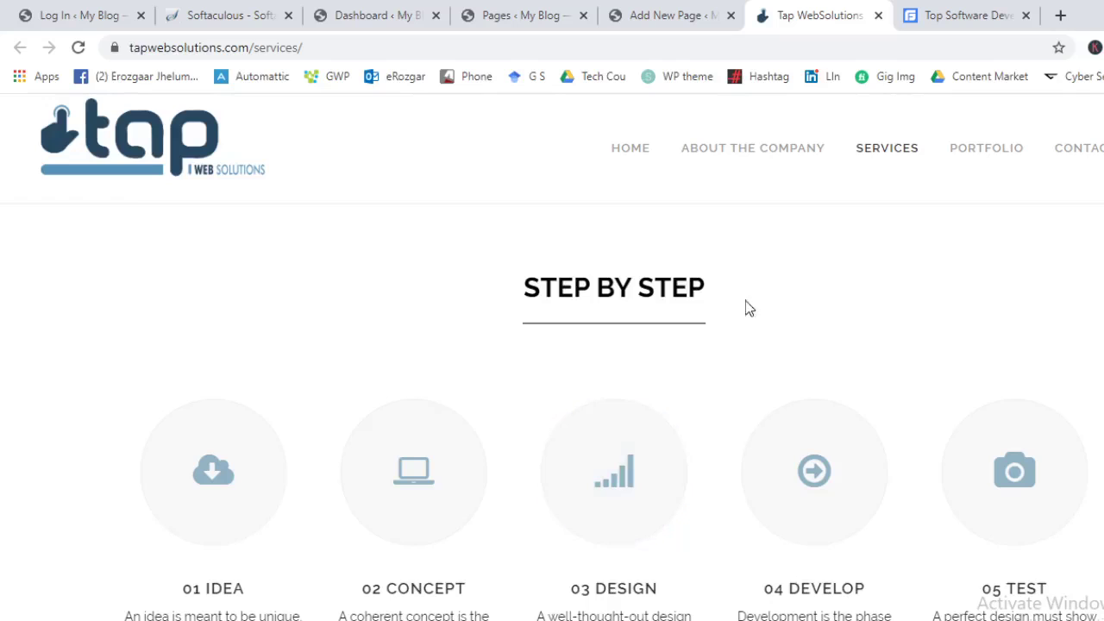
double_click(618, 288)
left_click_drag(728, 309, 470, 241)
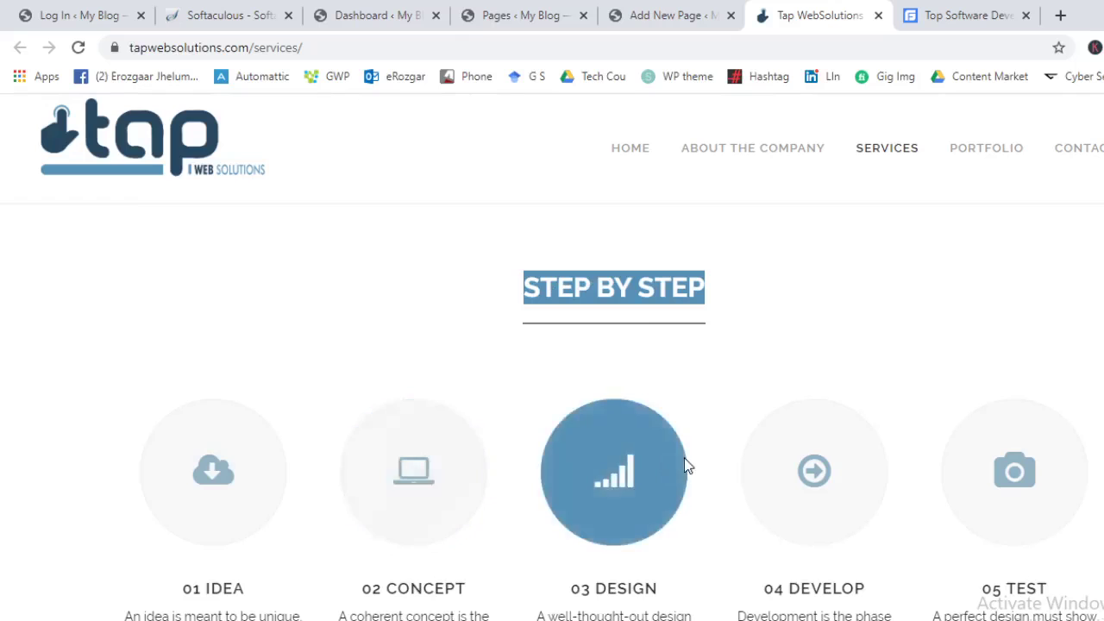
scroll(1040, 478, "down", 6)
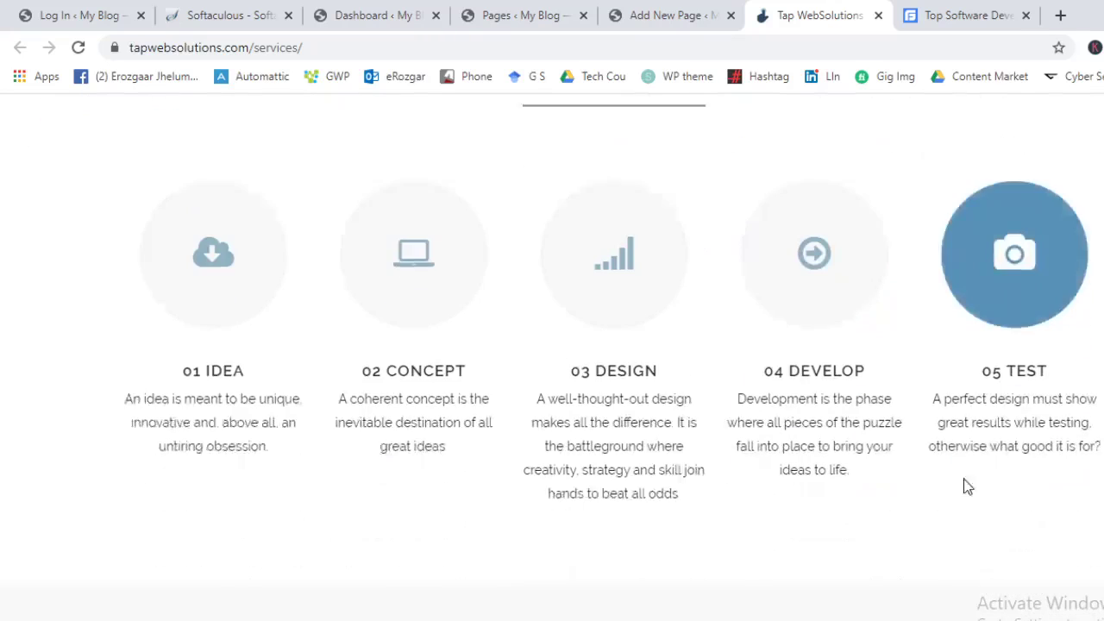
triple_click(503, 361)
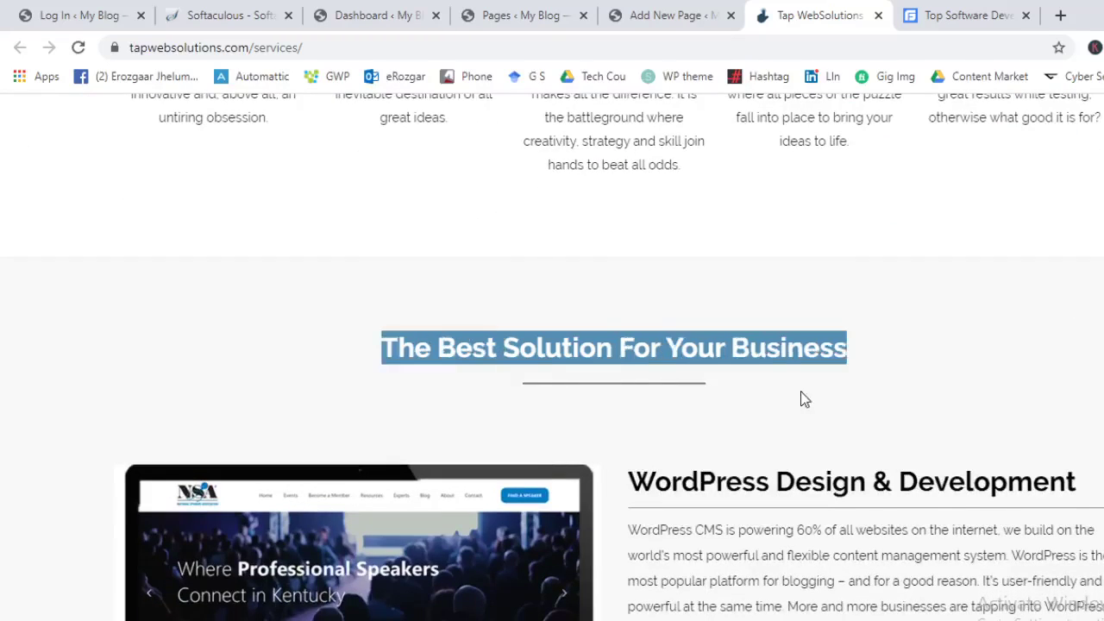
scroll(801, 400, "down", 2)
left_click(522, 218)
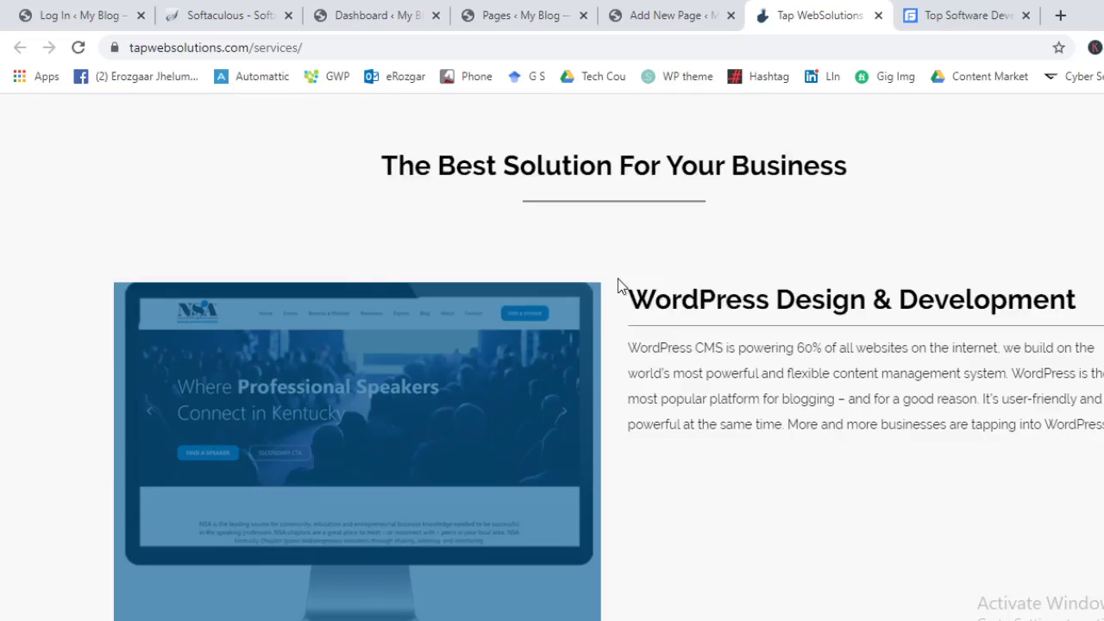
left_click_drag(618, 285, 1059, 315)
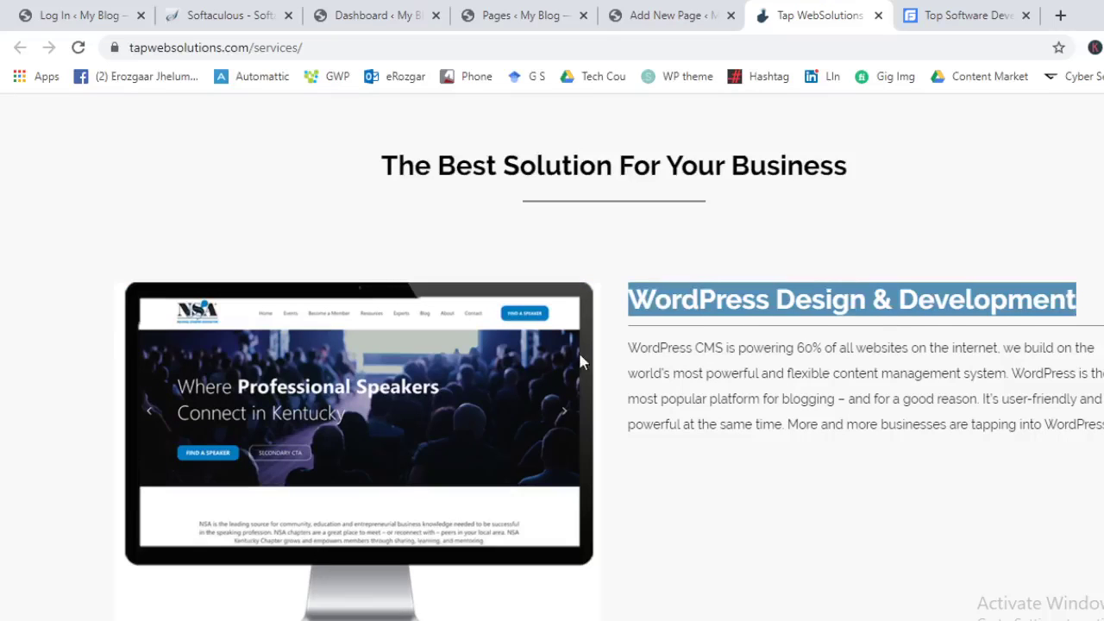
double_click(767, 349)
scroll(593, 435, "down", 5)
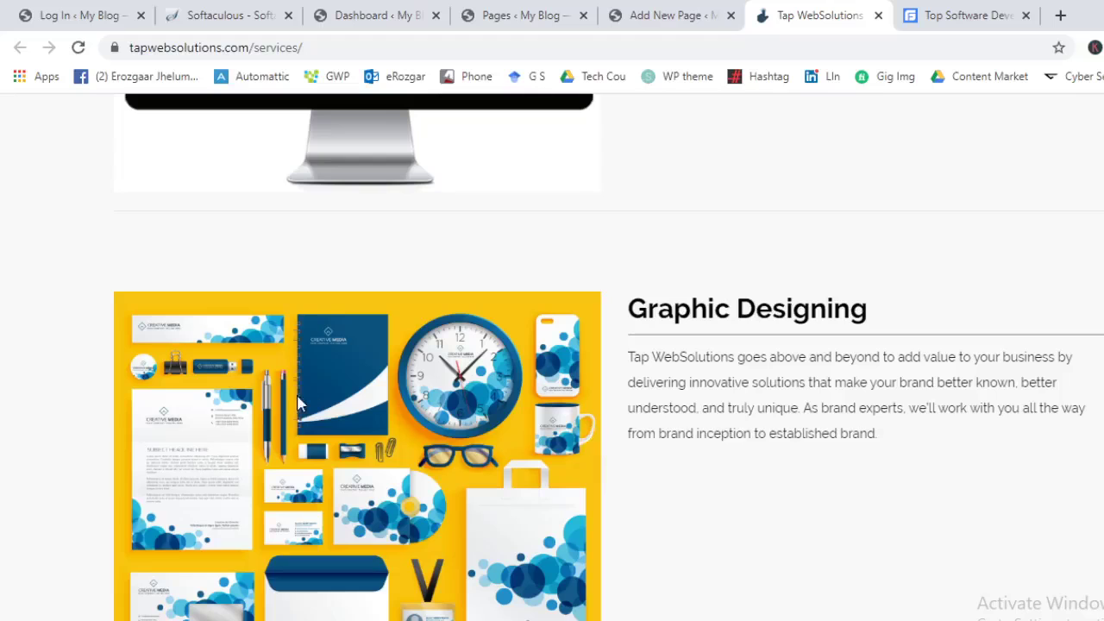
triple_click(664, 315)
triple_click(682, 369)
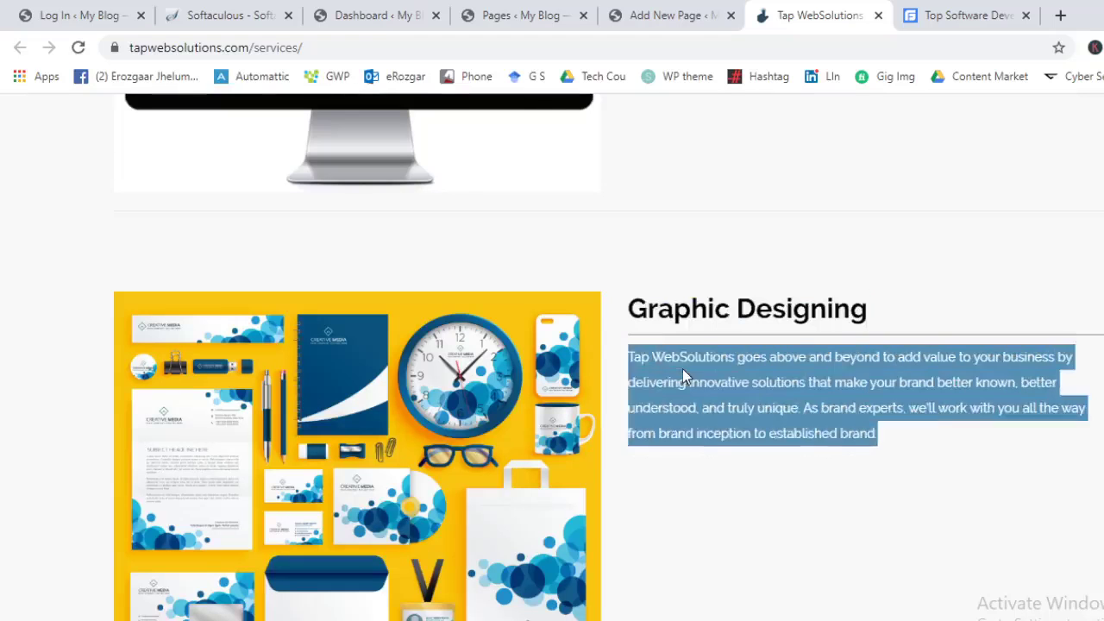
scroll(682, 368, "down", 5)
scroll(712, 466, "down", 5)
scroll(388, 347, "up", 3)
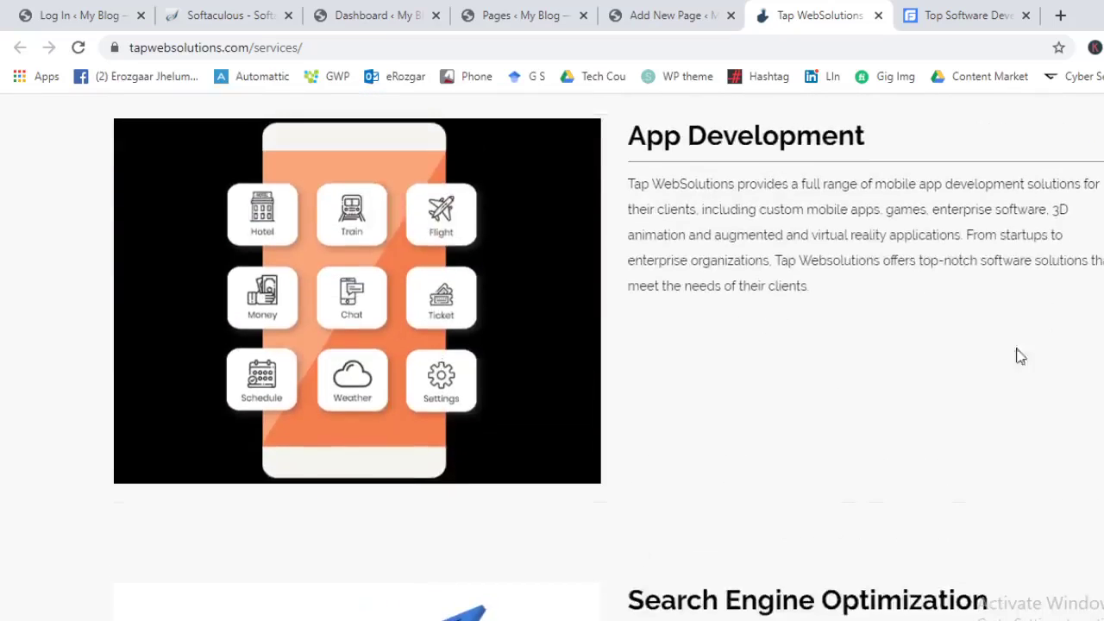
scroll(200, 353, "down", 4)
scroll(885, 522, "up", 20)
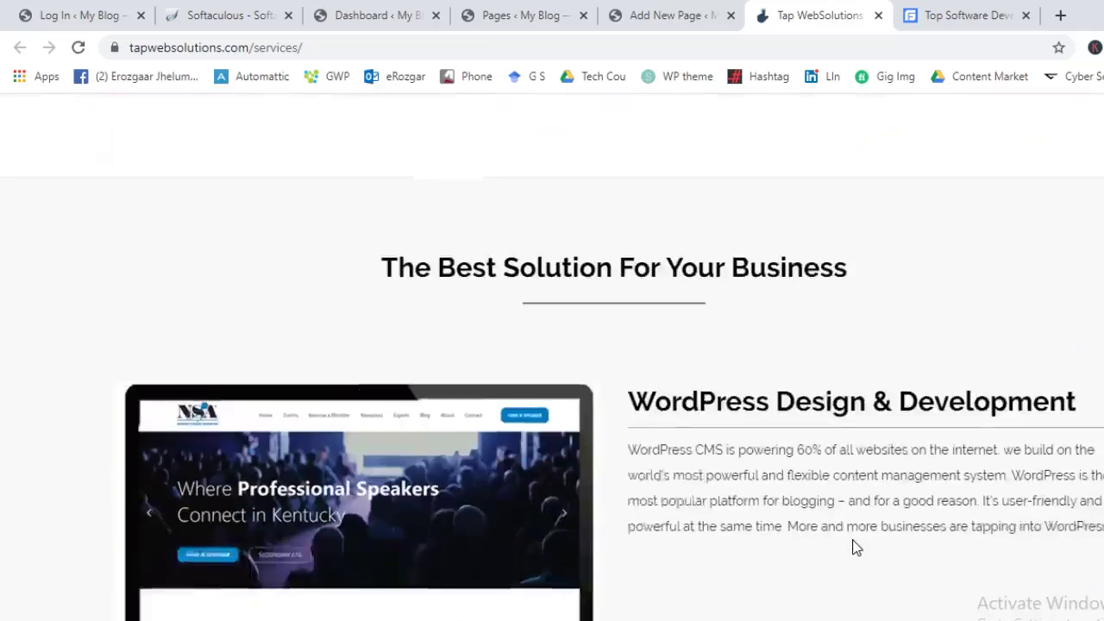
left_click(623, 9)
left_click(863, 10)
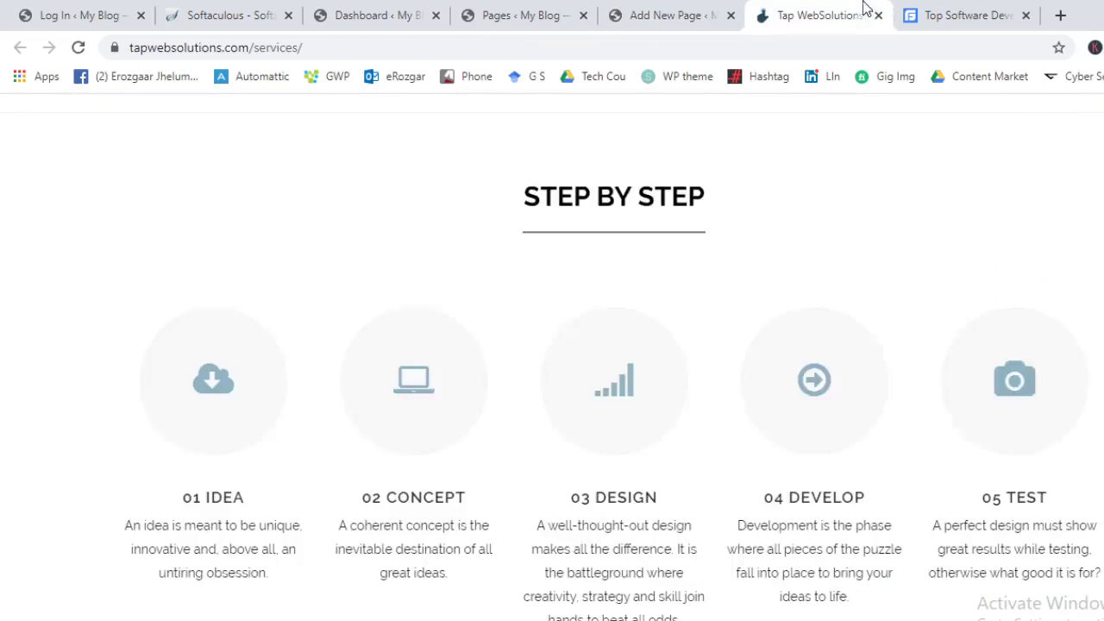
scroll(702, 562, "up", 2)
double_click(275, 43)
key("ctrl+c")
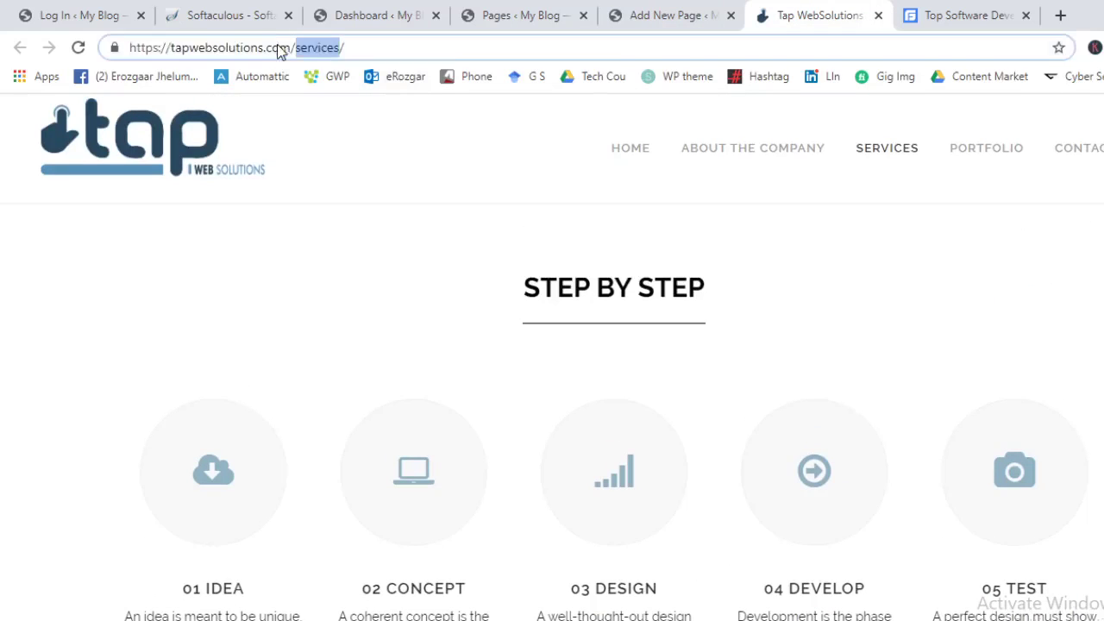
- Title the new page 'Services' by pasting the word and capitalising the S
left_click(611, 12)
type("V")
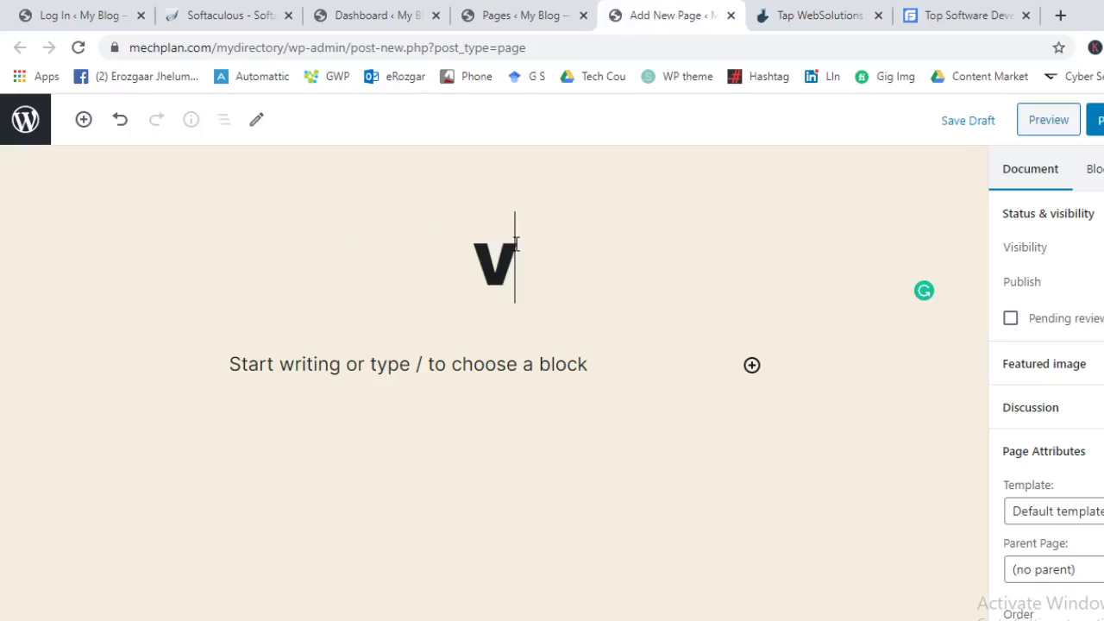
double_click(515, 243)
key("ctrl+v")
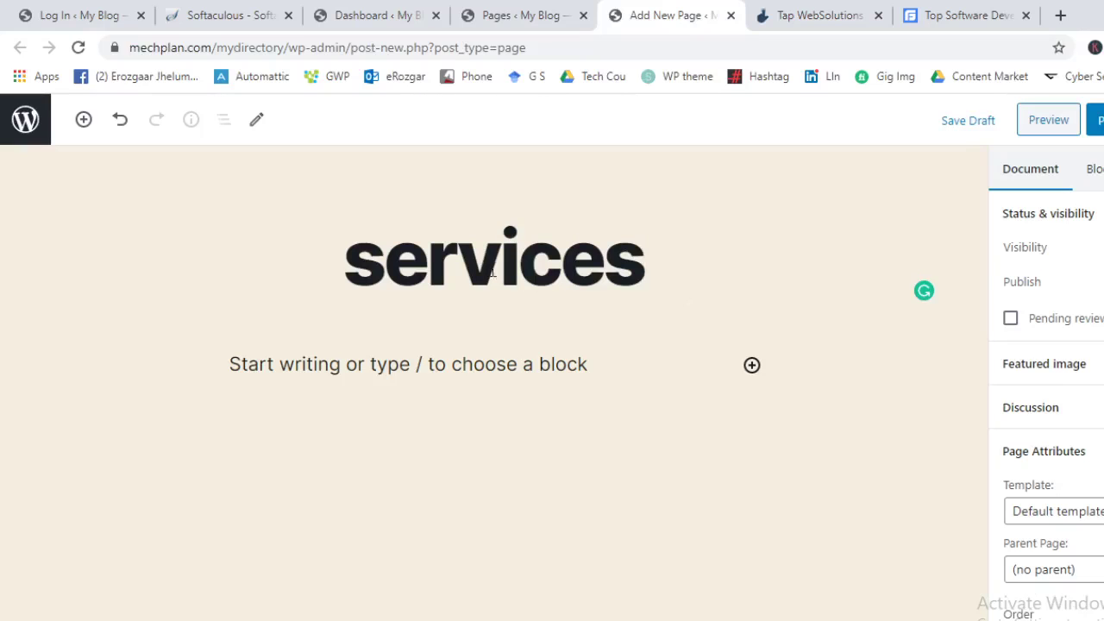
left_click_drag(342, 251, 369, 254)
type("S")
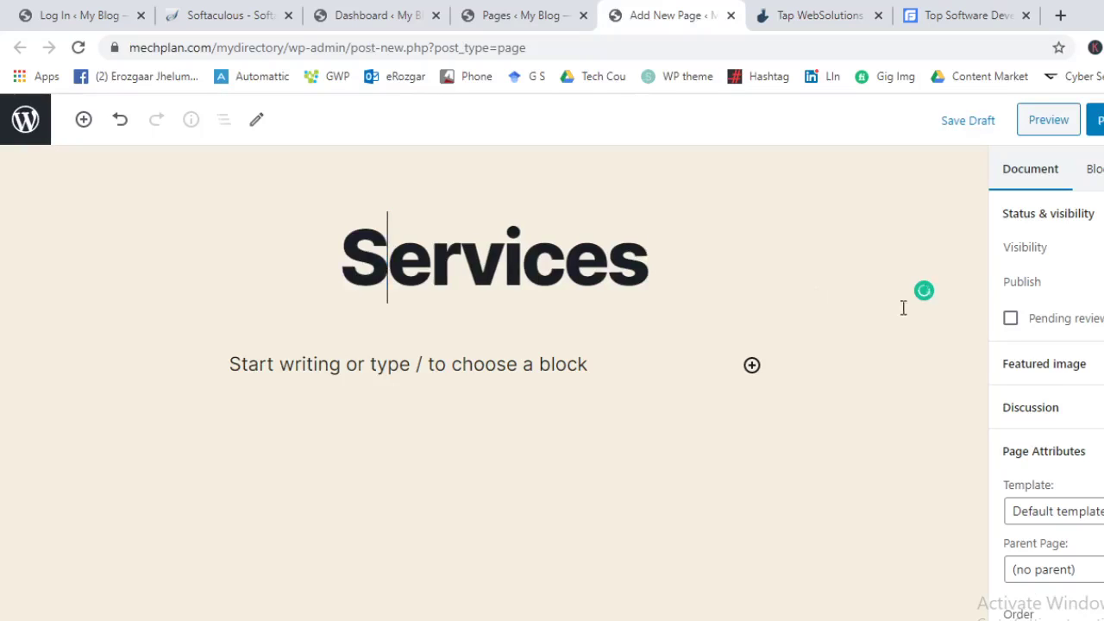
- Copy 'STEP BY STEP' from the reference page and add it as a centered heading block
left_click(798, 10)
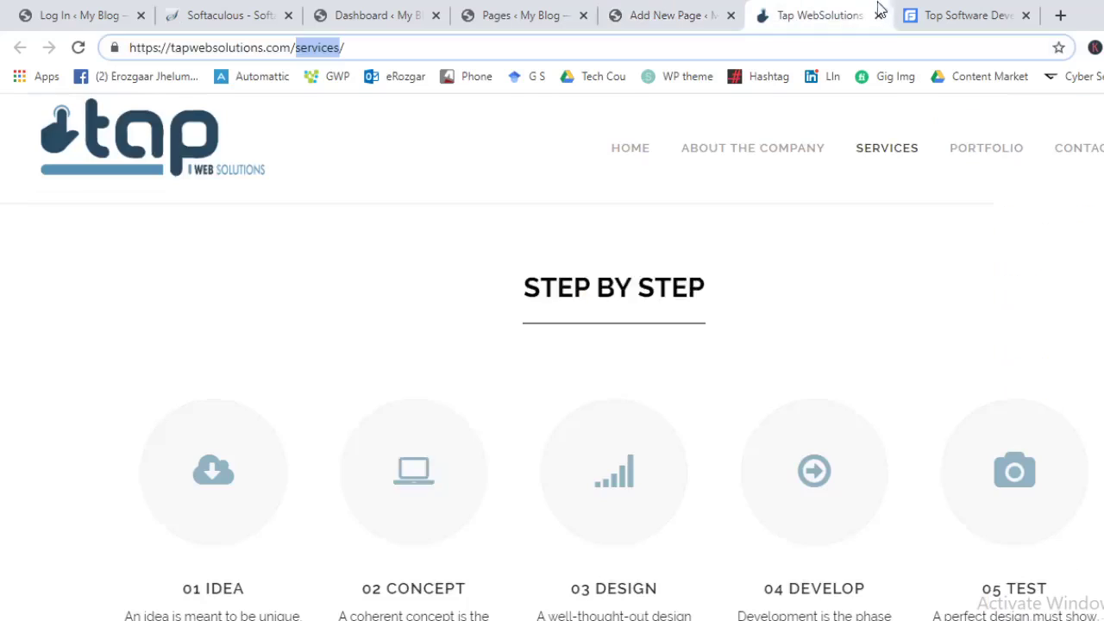
left_click(620, 278)
triple_click(618, 280)
key("ctrl+c")
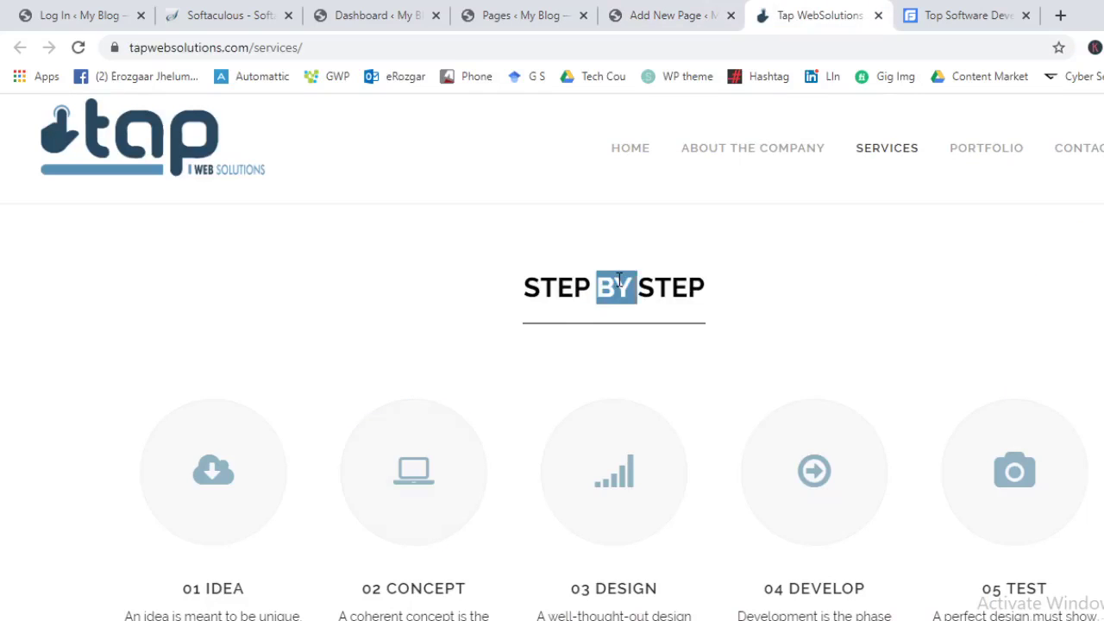
left_click(679, 12)
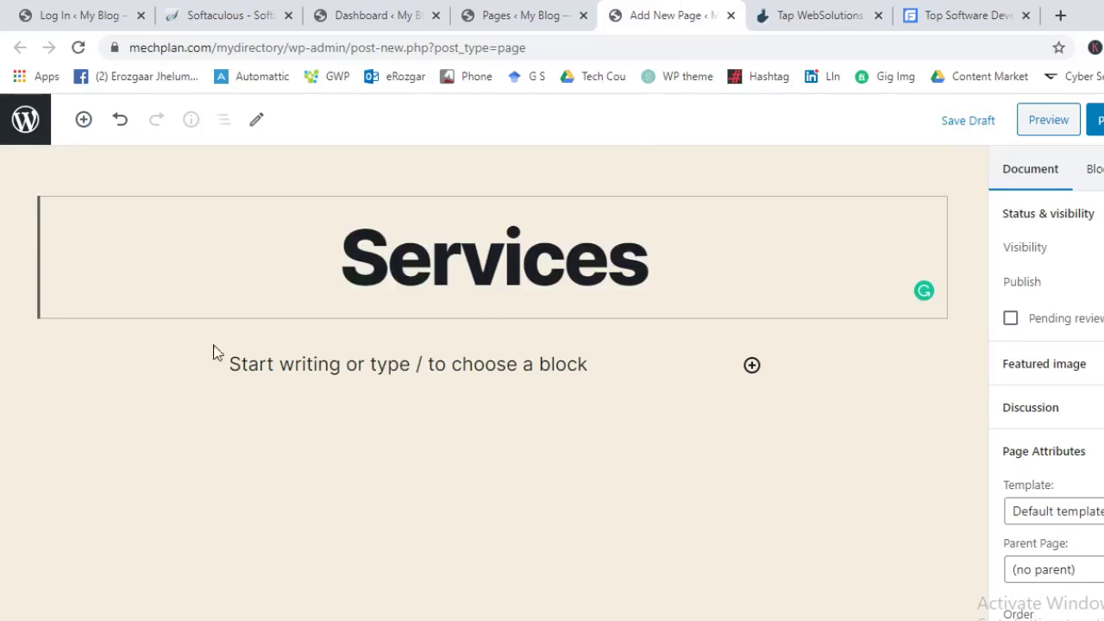
left_click(751, 364)
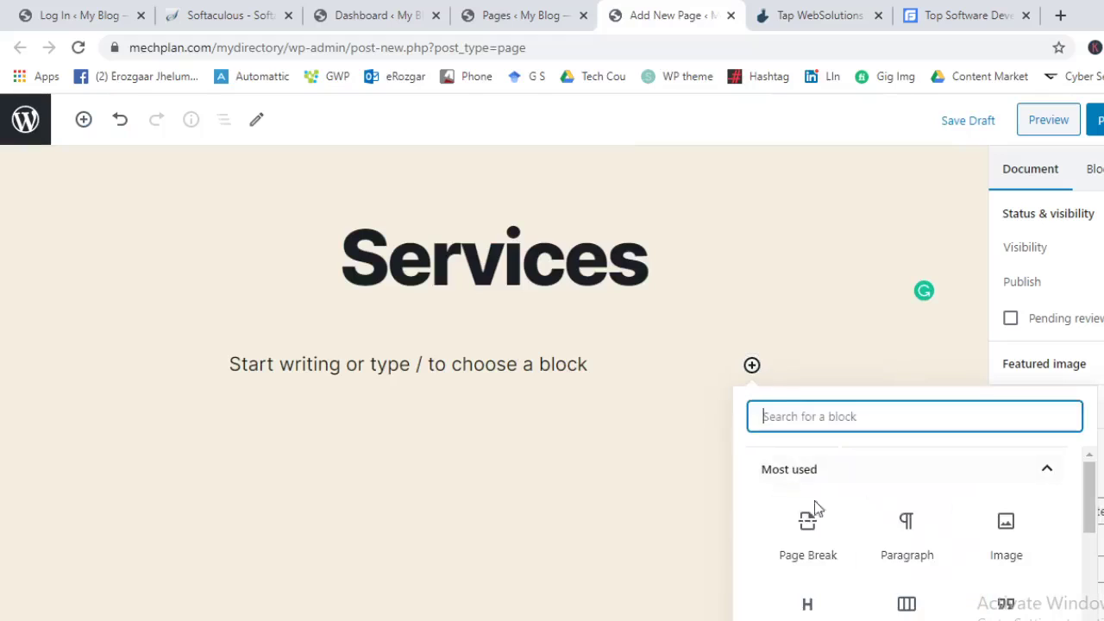
scroll(931, 556, "down", 2)
left_click(807, 457)
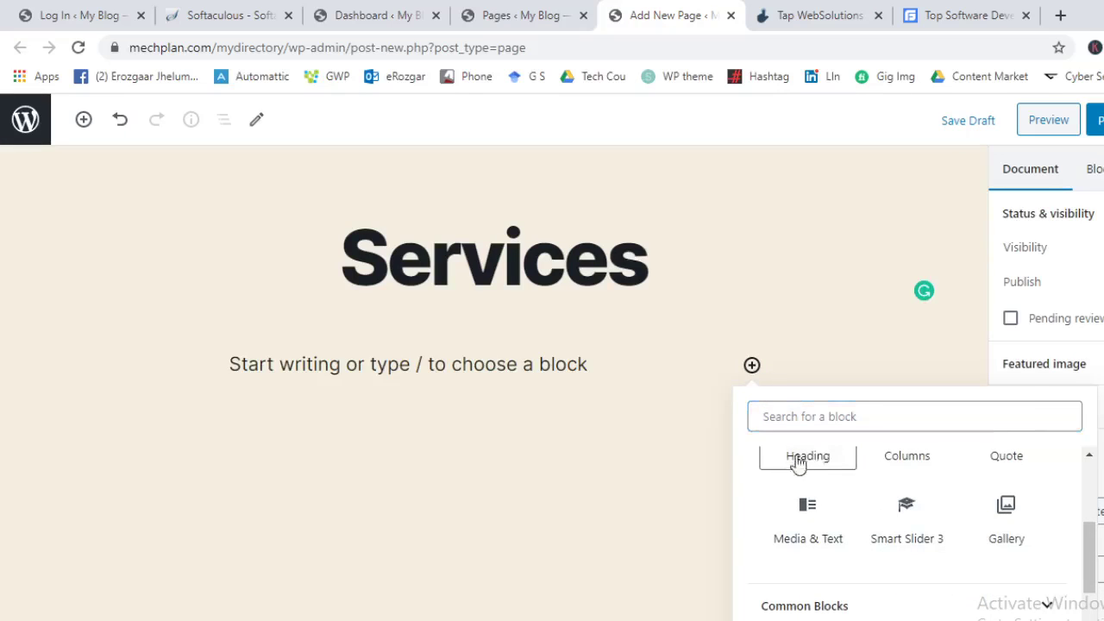
key("ctrl+v")
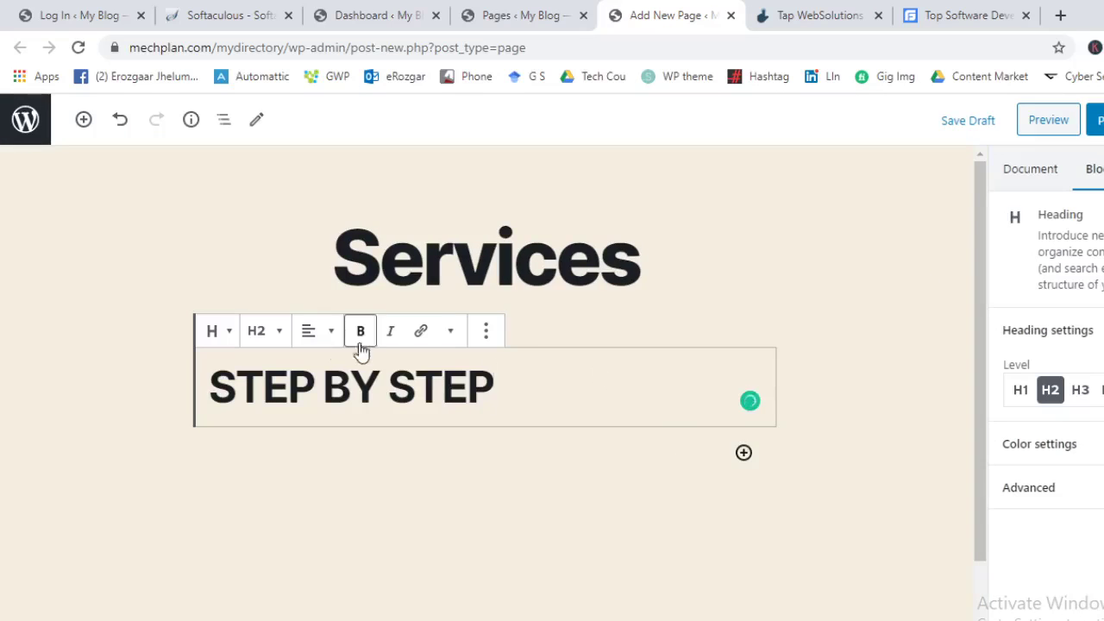
left_click(319, 333)
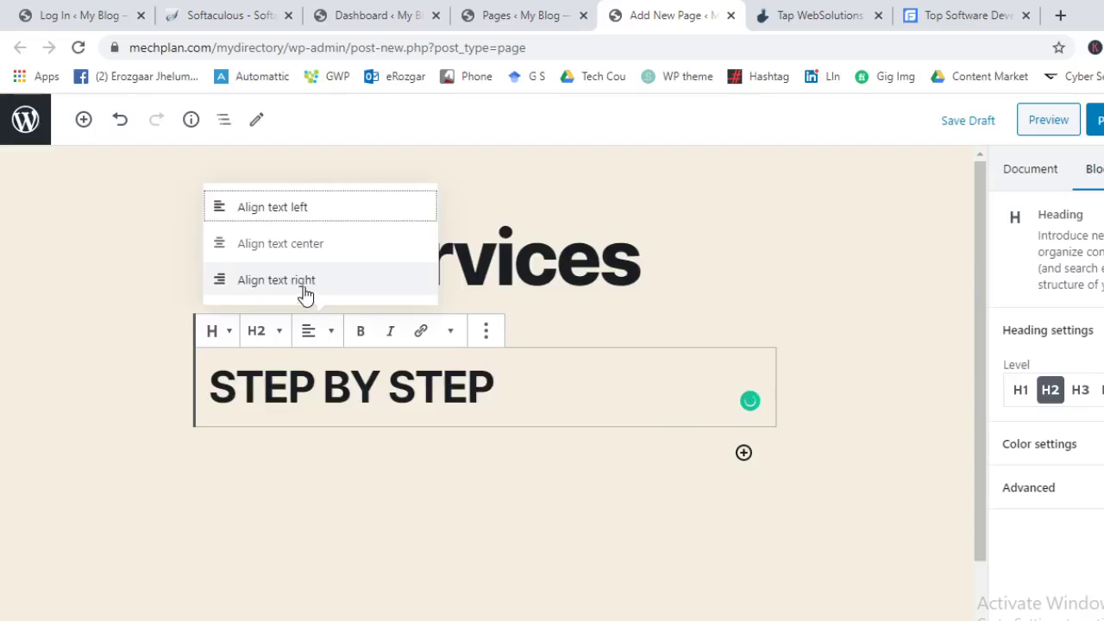
left_click(309, 249)
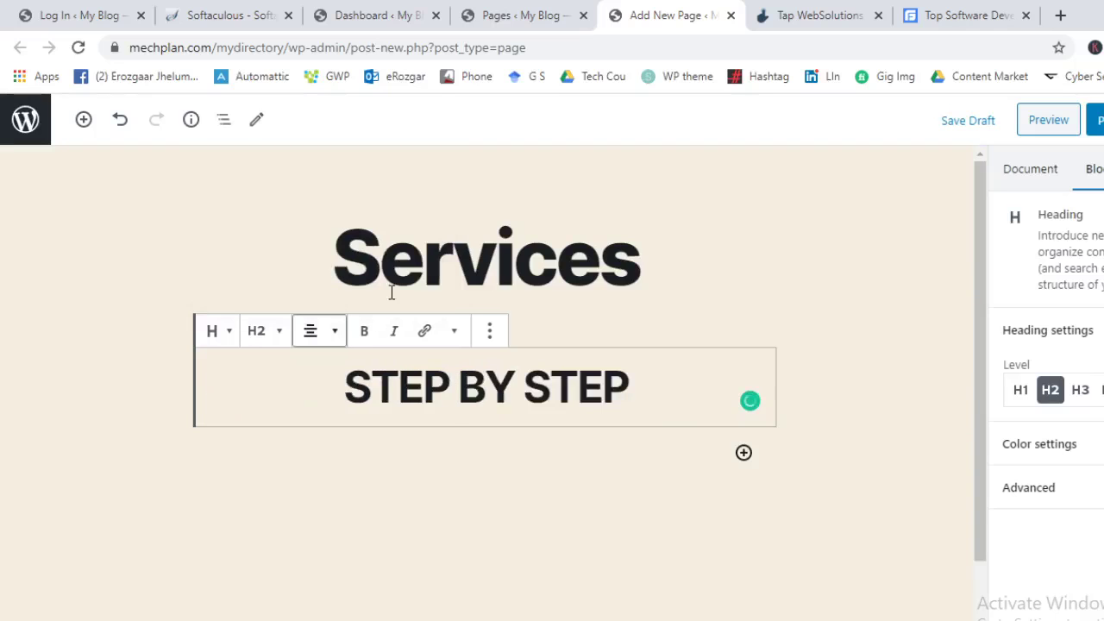
- Add an empty paragraph below the heading and check it against the reference page
left_click(542, 500)
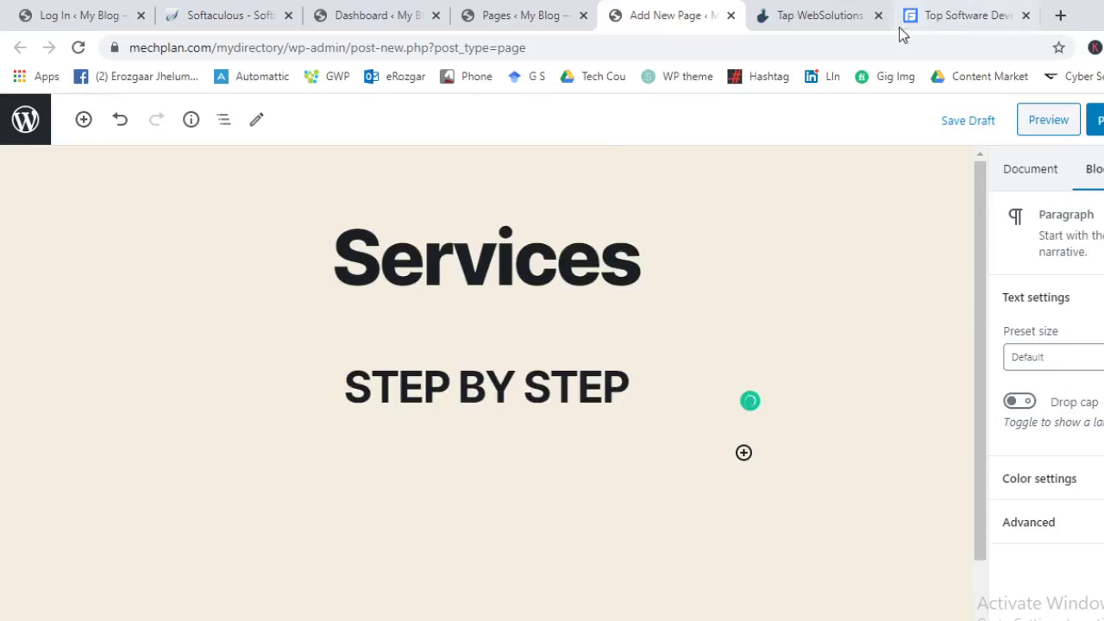
left_click(823, 15)
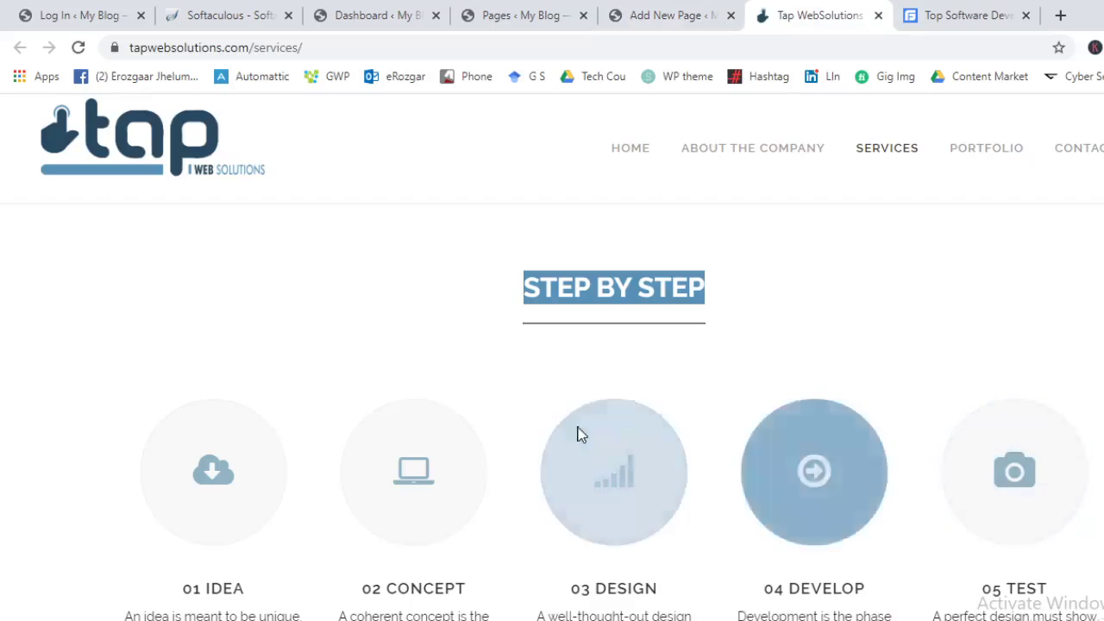
left_click(617, 12)
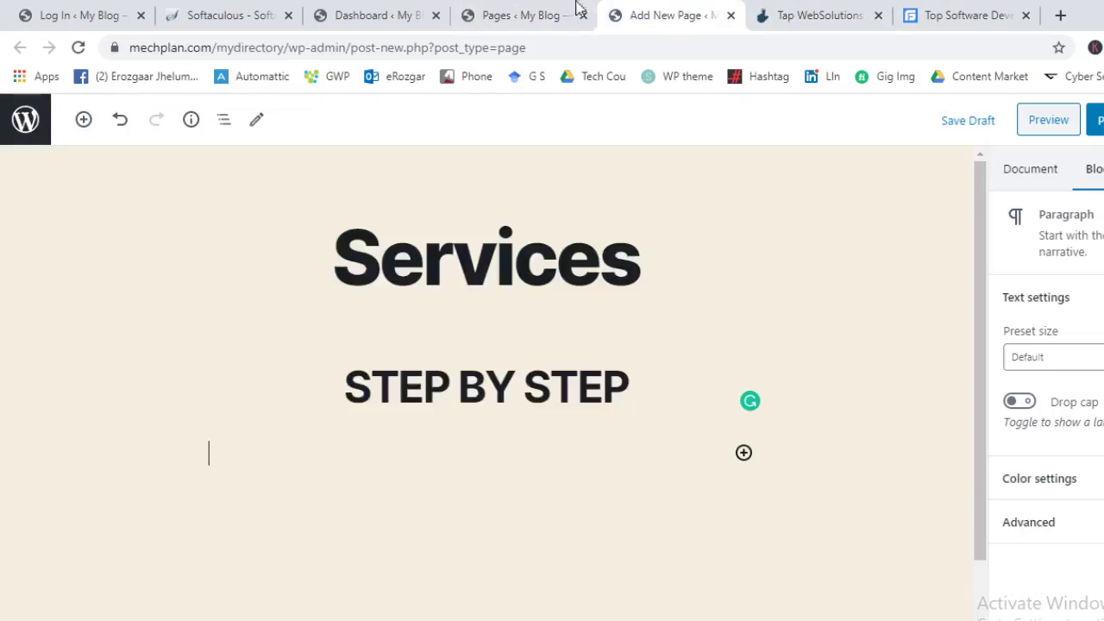
left_click(84, 120)
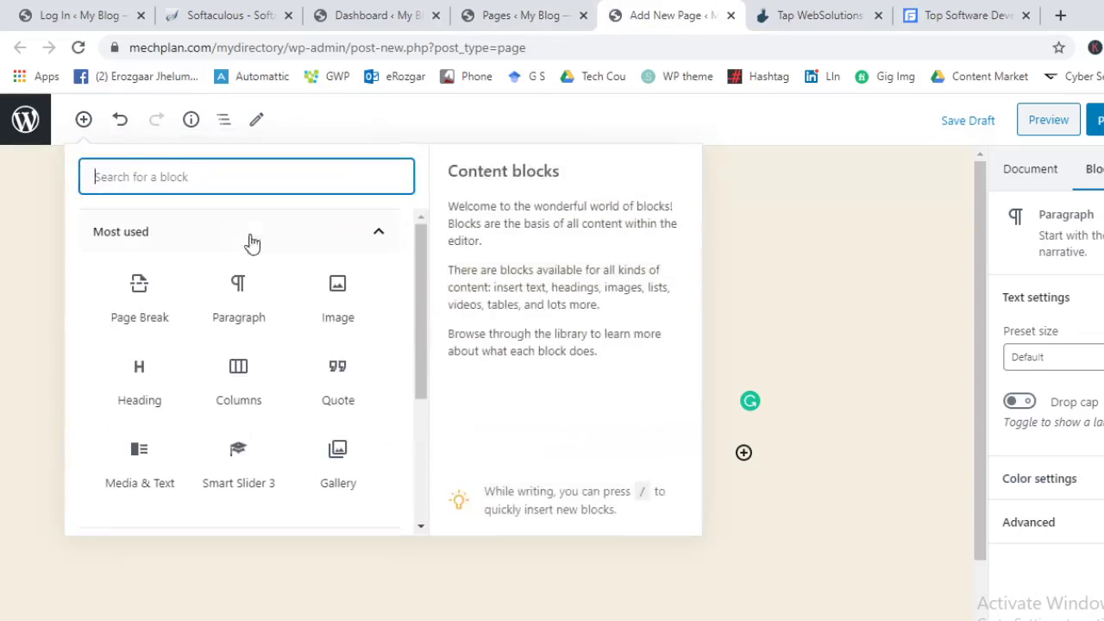
left_click(244, 382)
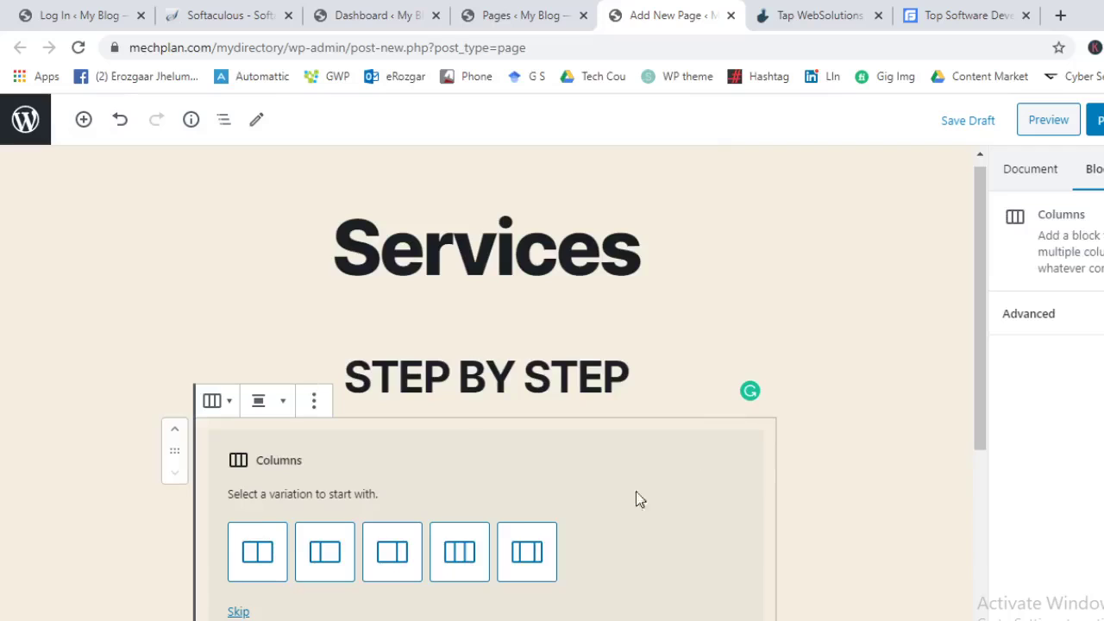
left_click(281, 404)
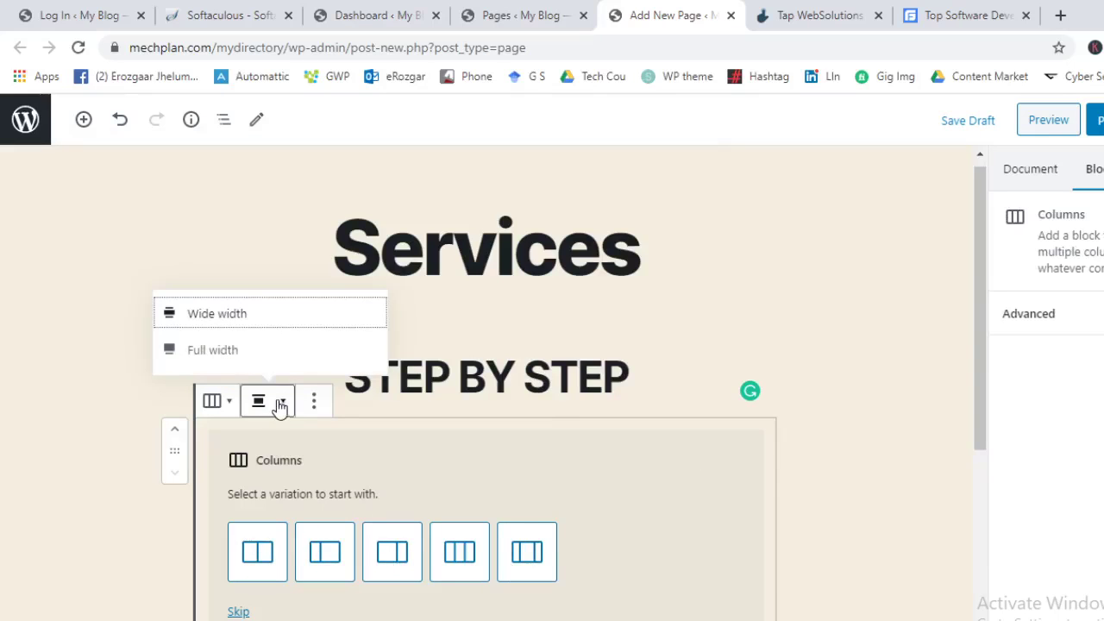
left_click(313, 407)
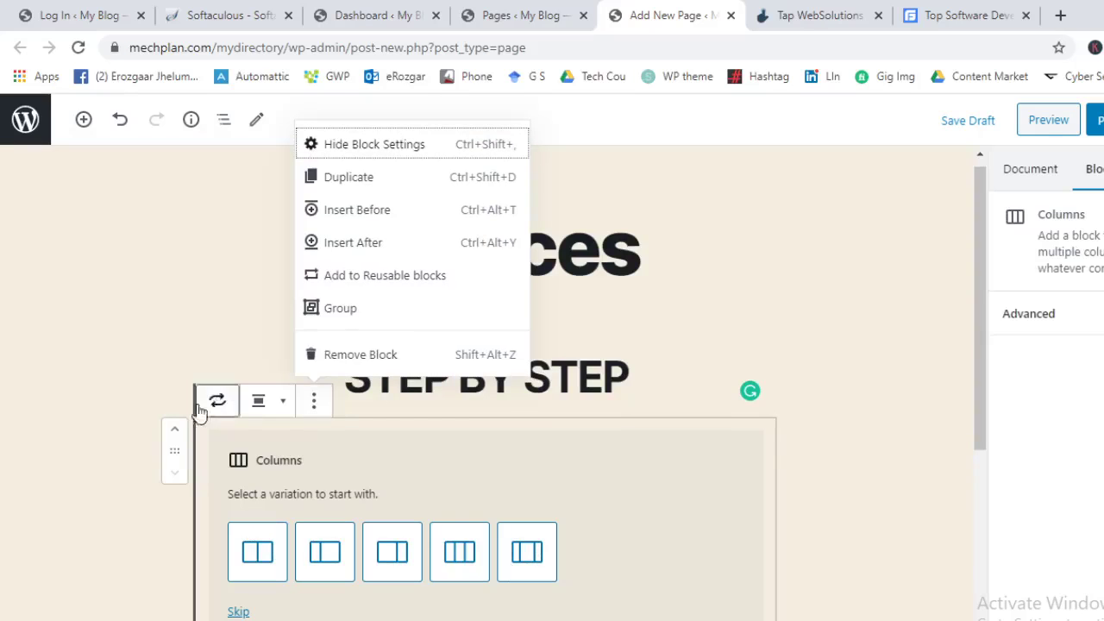
scroll(661, 541, "down", 2)
scroll(661, 542, "down", 1)
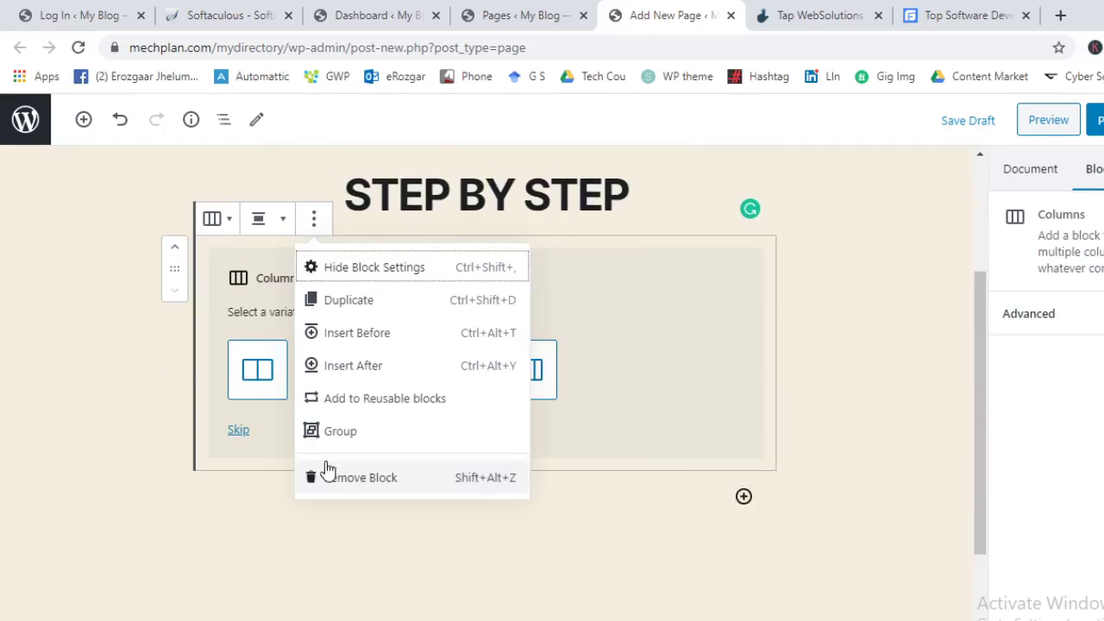
left_click(565, 405)
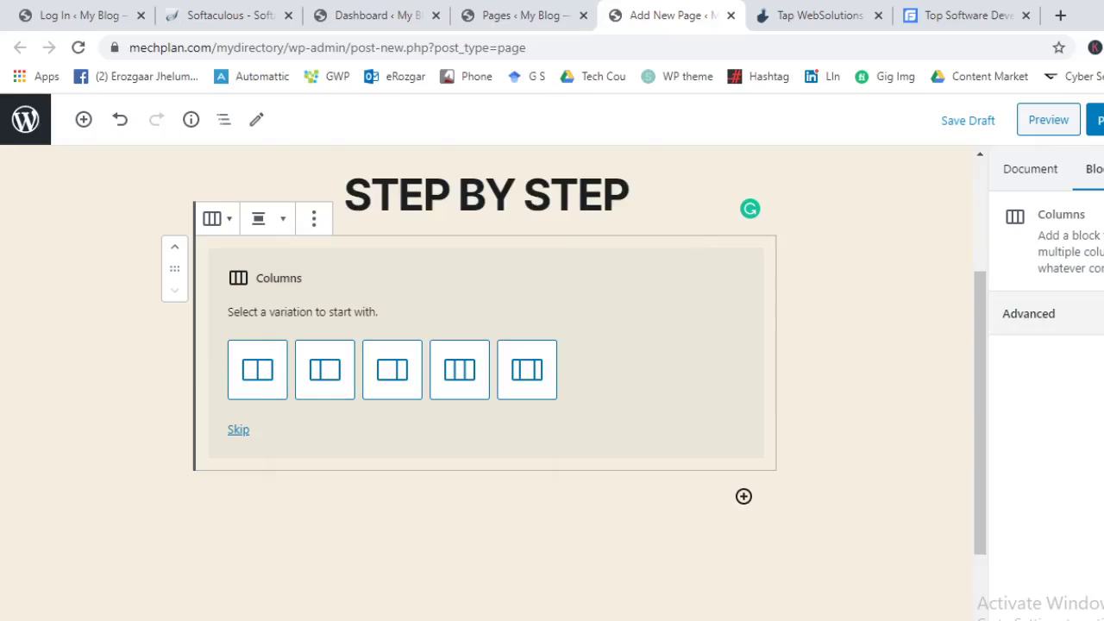
left_click(1028, 313)
left_click(1029, 168)
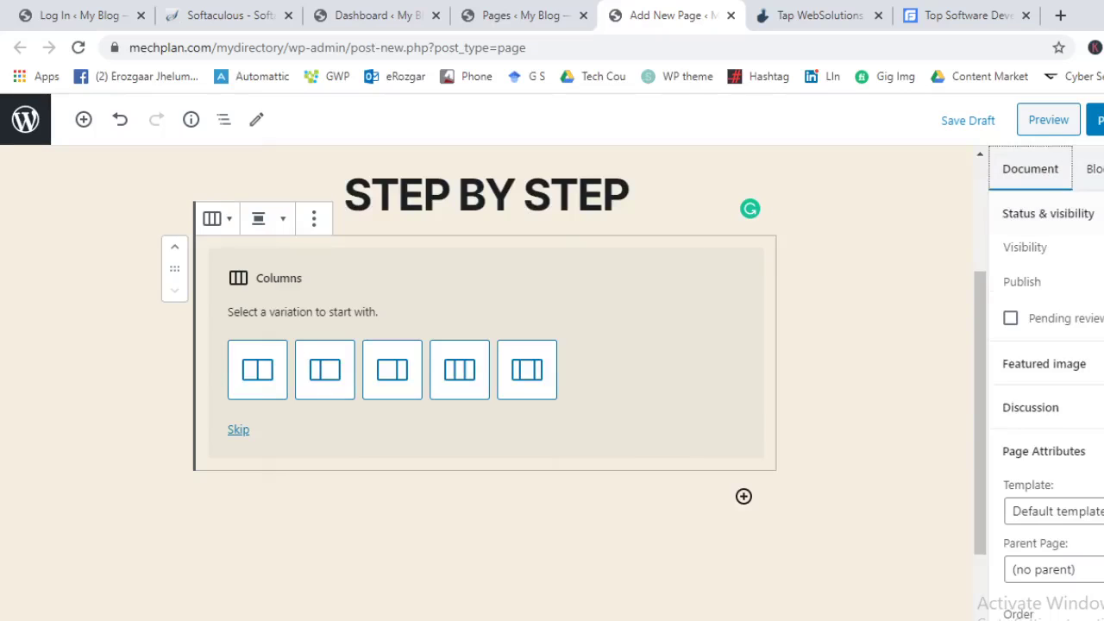
scroll(365, 362, "up", 3)
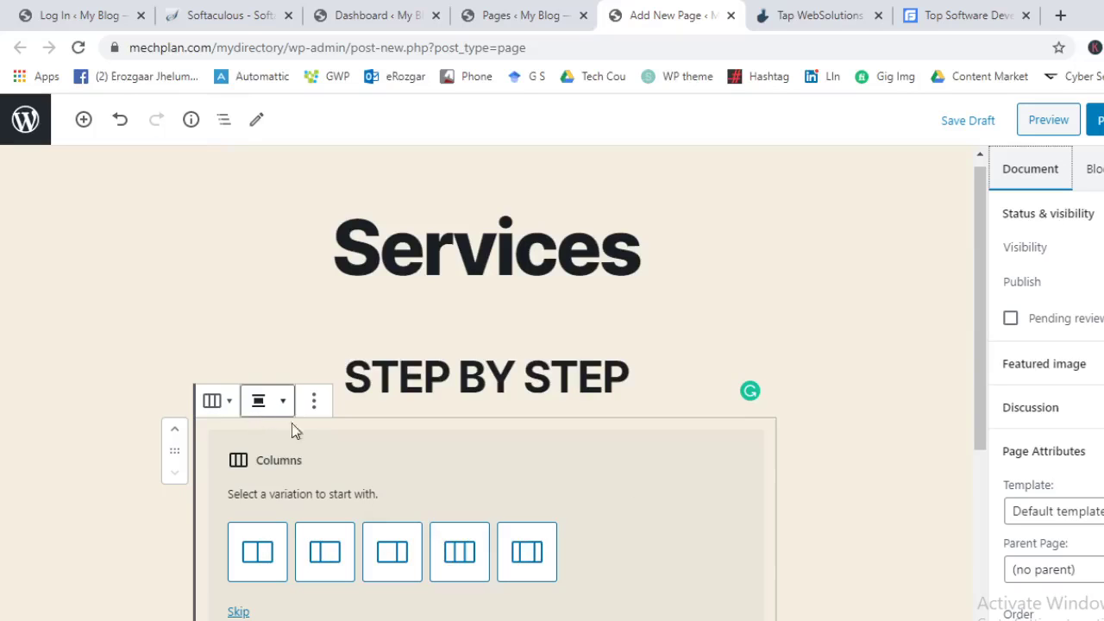
left_click(262, 558)
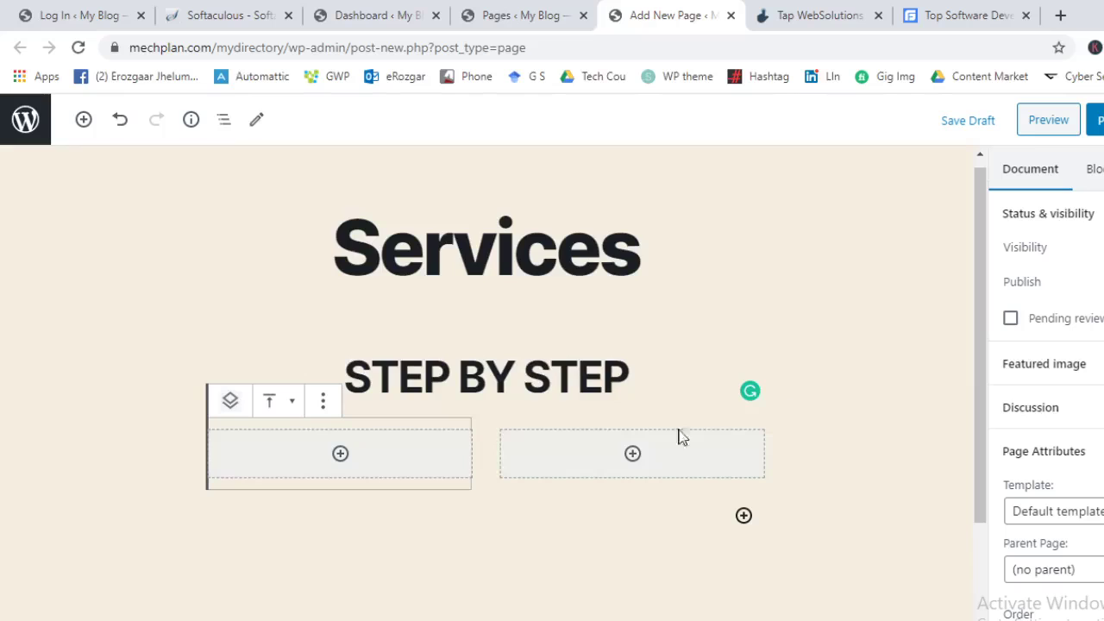
left_click(322, 401)
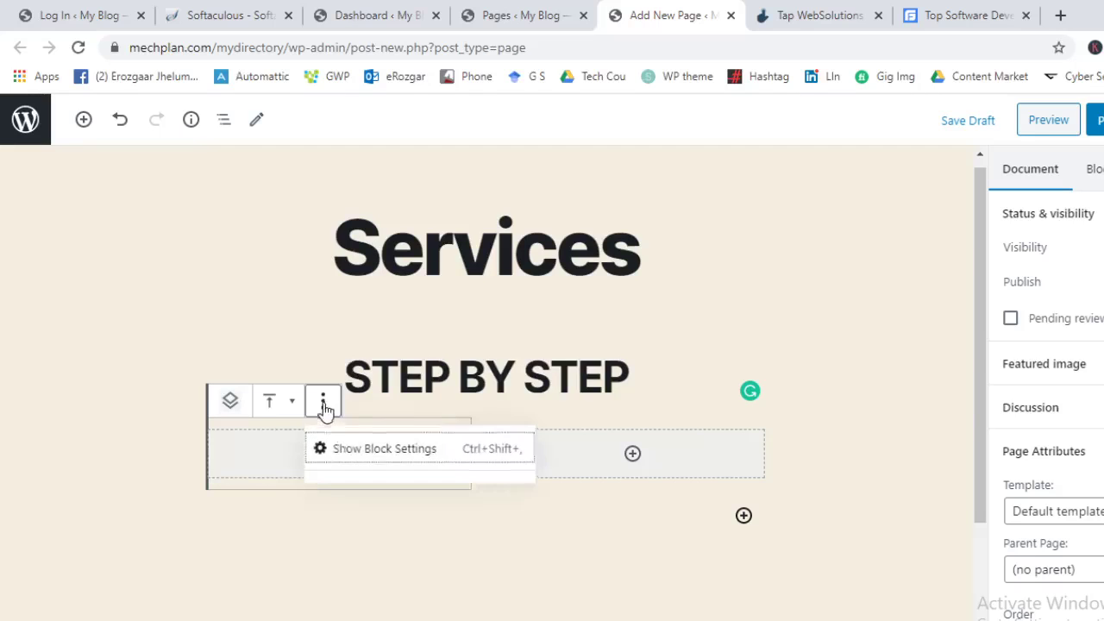
left_click(499, 452)
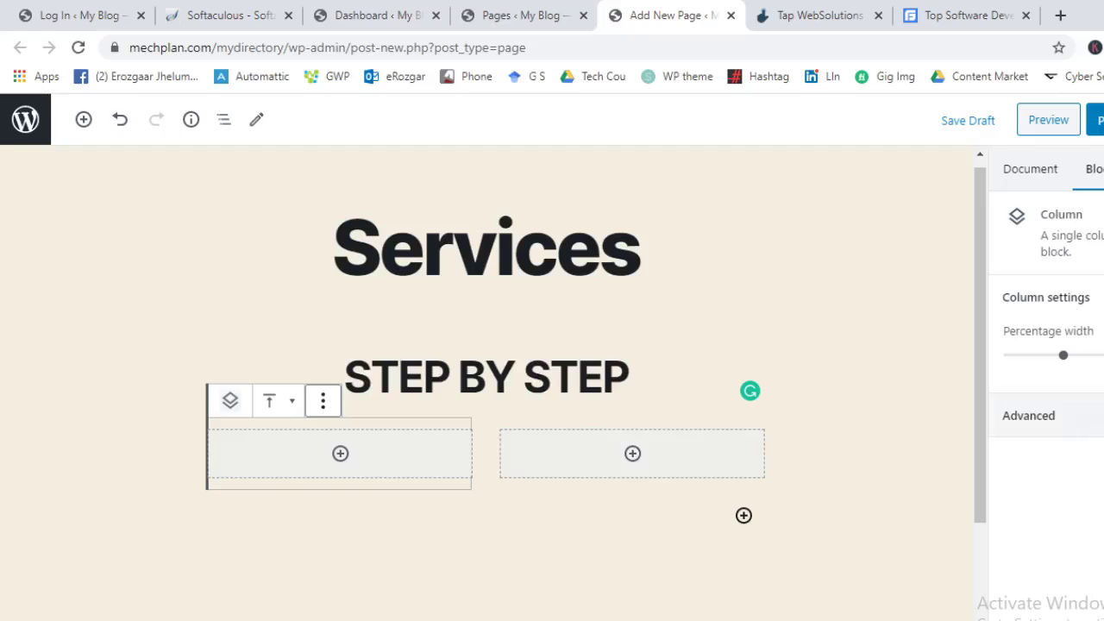
left_click(1035, 415)
left_click(1035, 415)
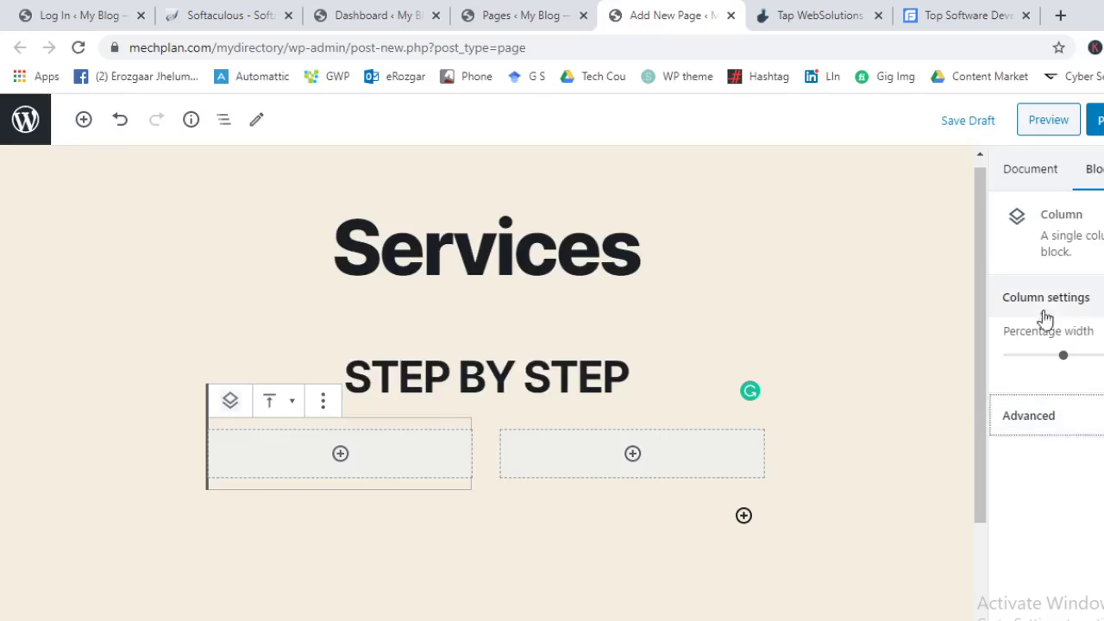
left_click_drag(1063, 356, 1040, 360)
left_click(655, 464)
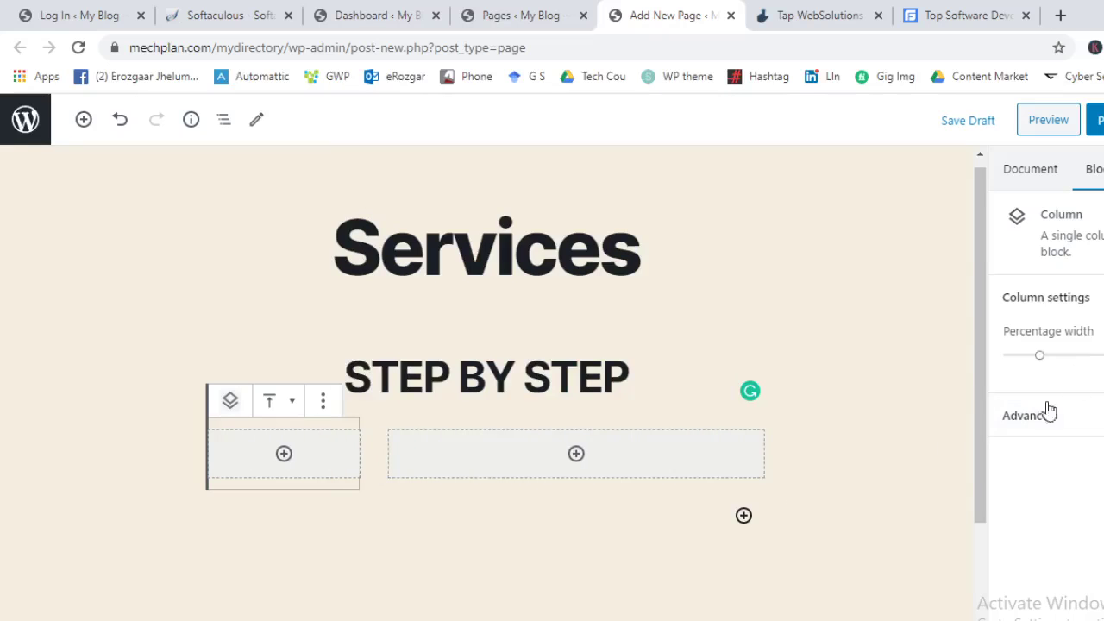
left_click(661, 474)
right_click(678, 457)
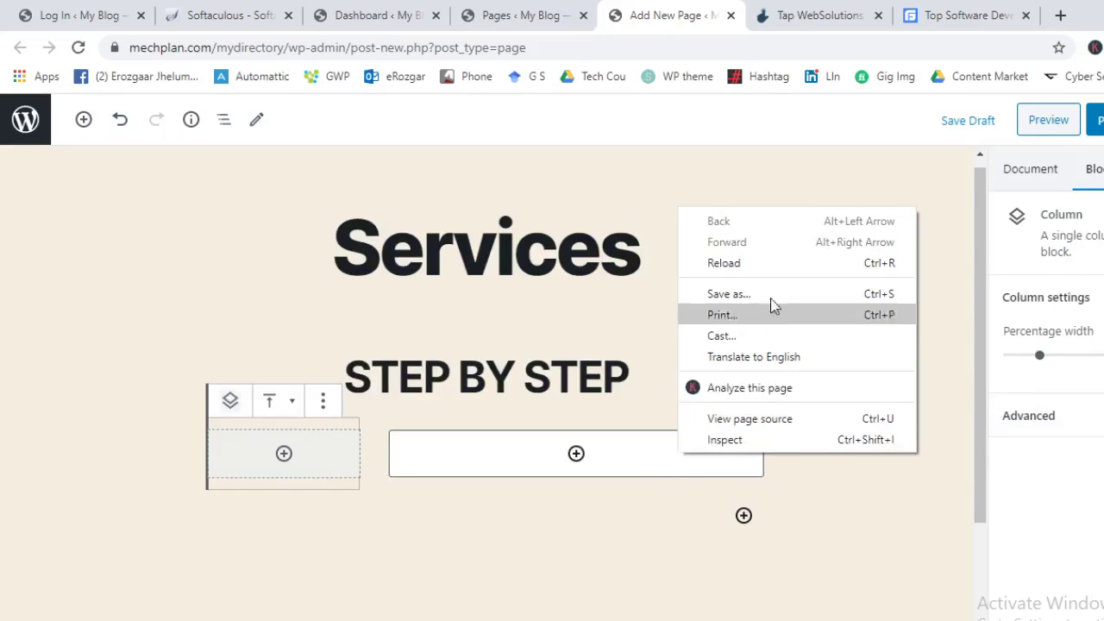
left_click(911, 491)
left_click(704, 450)
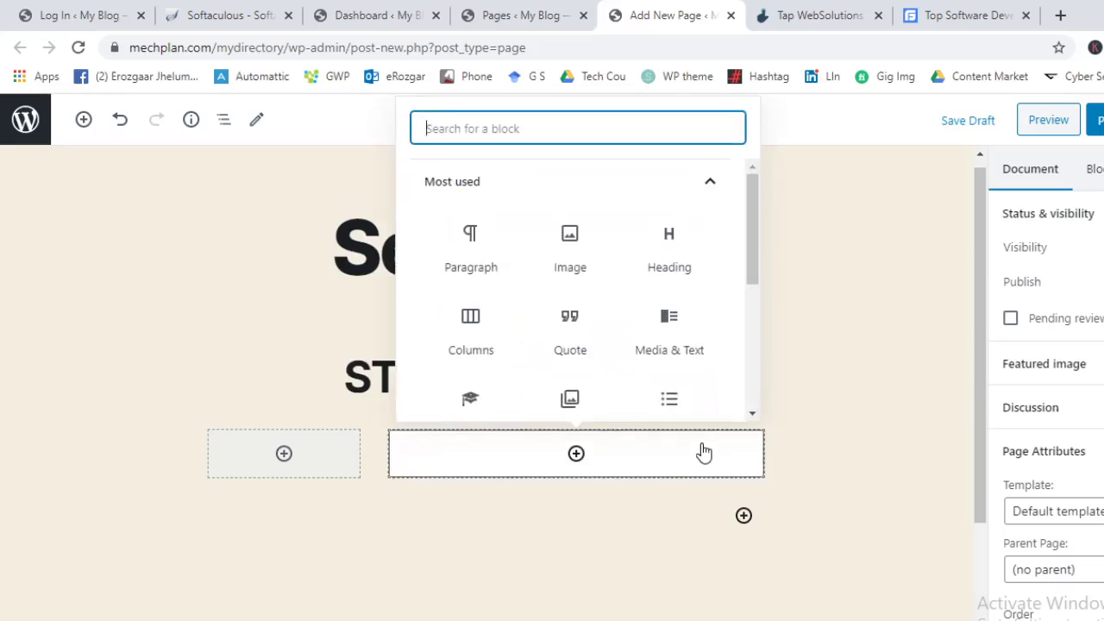
left_click(864, 424)
key("ctrl+z")
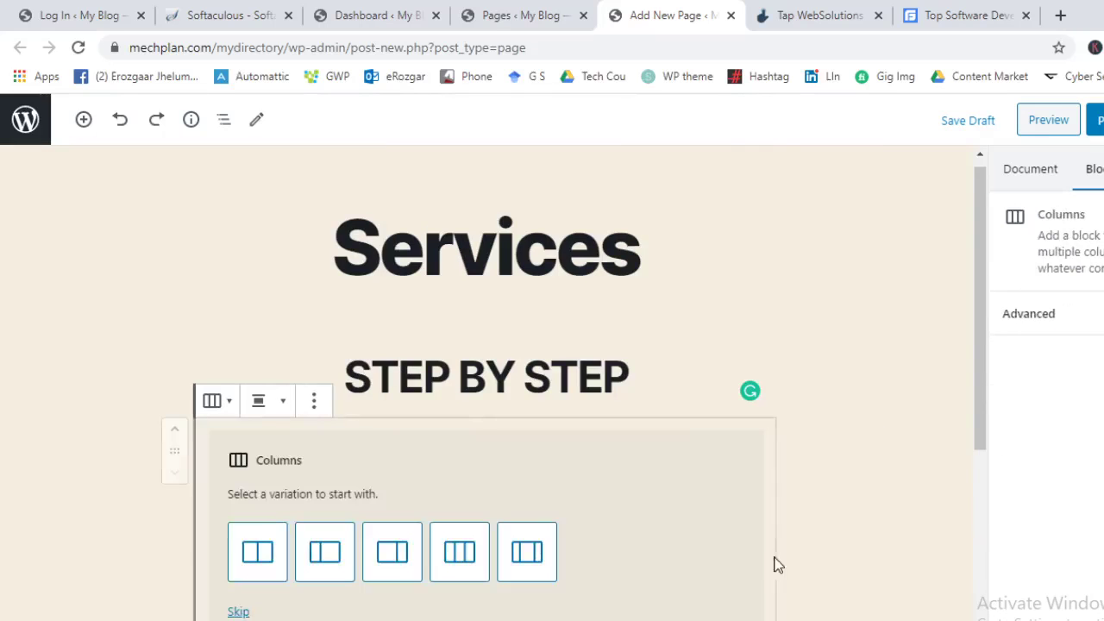
- Use the 'Three columns; wide center' layout and nest an equal three-column block in the middle column
scroll(446, 503, "down", 2)
scroll(285, 474, "up", 1)
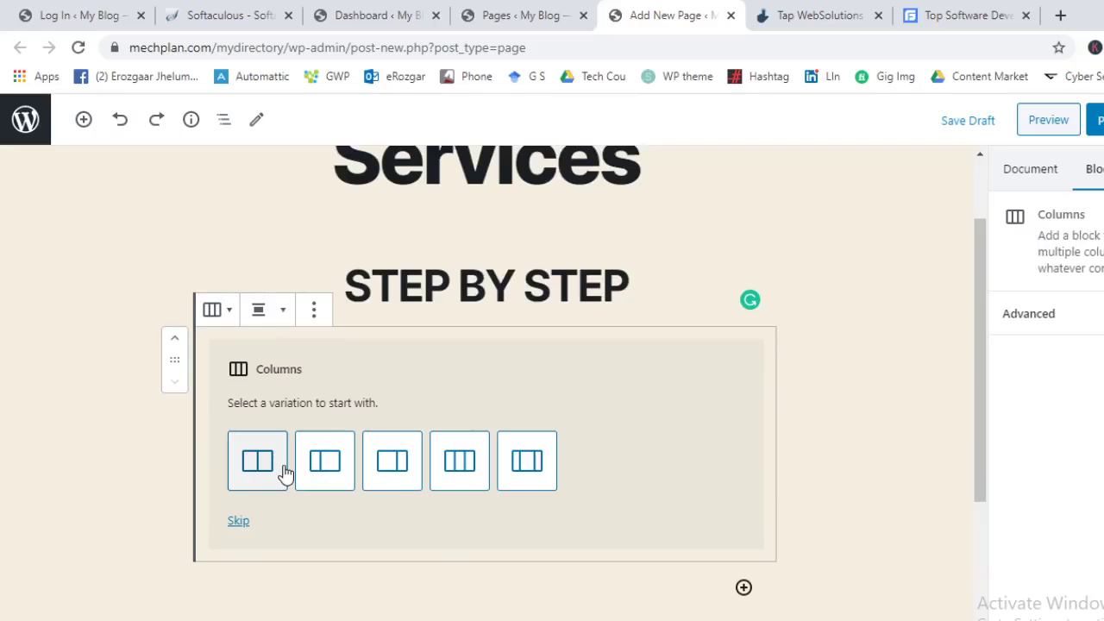
left_click(889, 389)
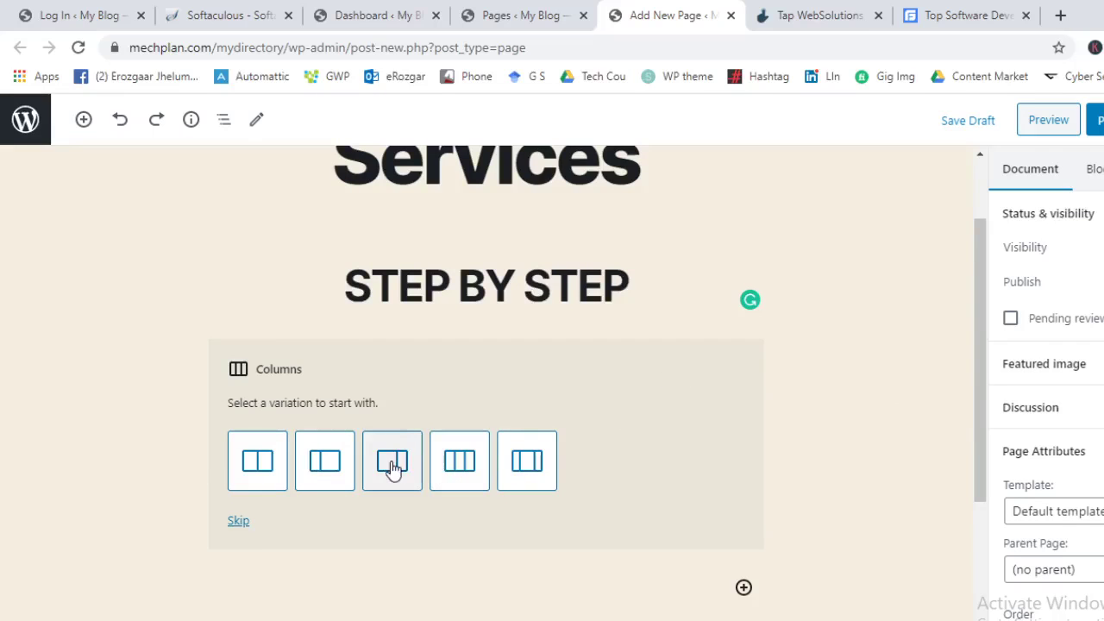
left_click(525, 475)
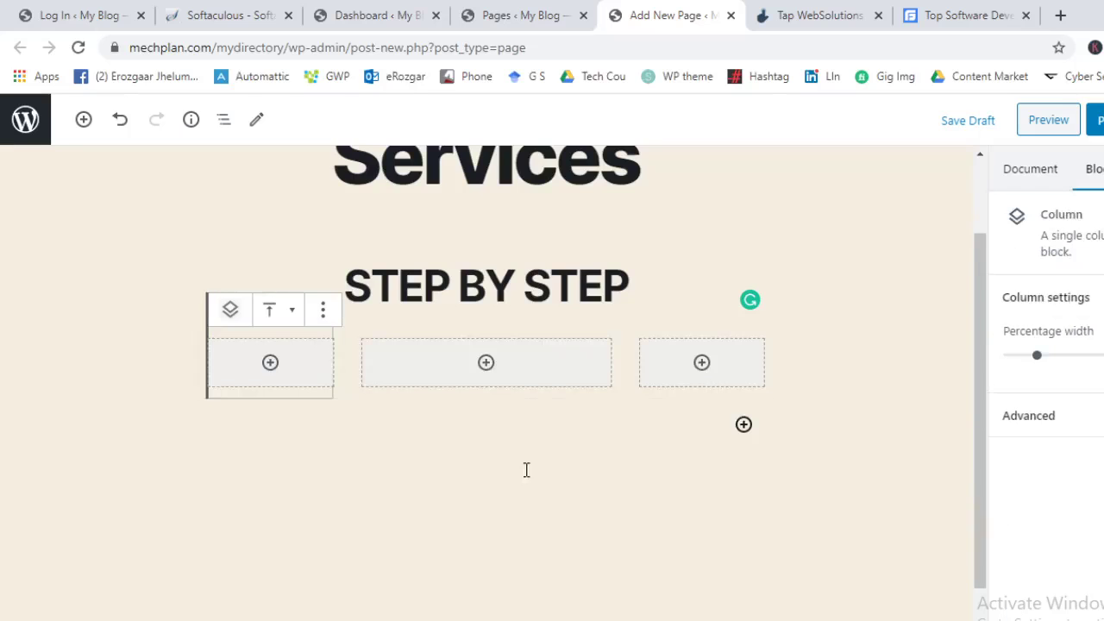
left_click(484, 366)
scroll(557, 592, "down", 2)
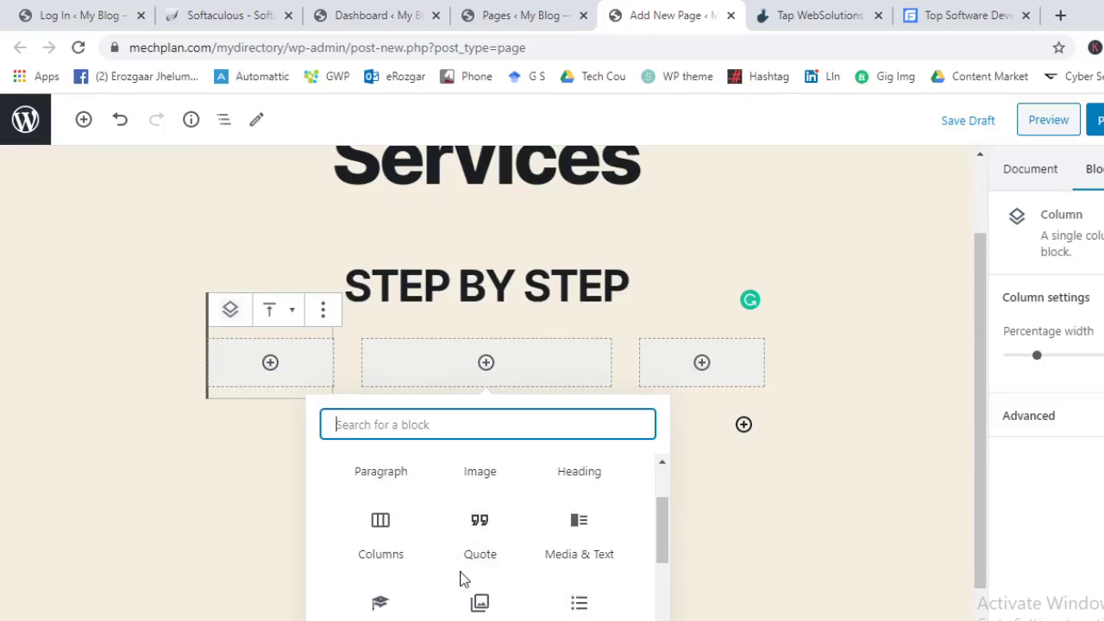
left_click(381, 524)
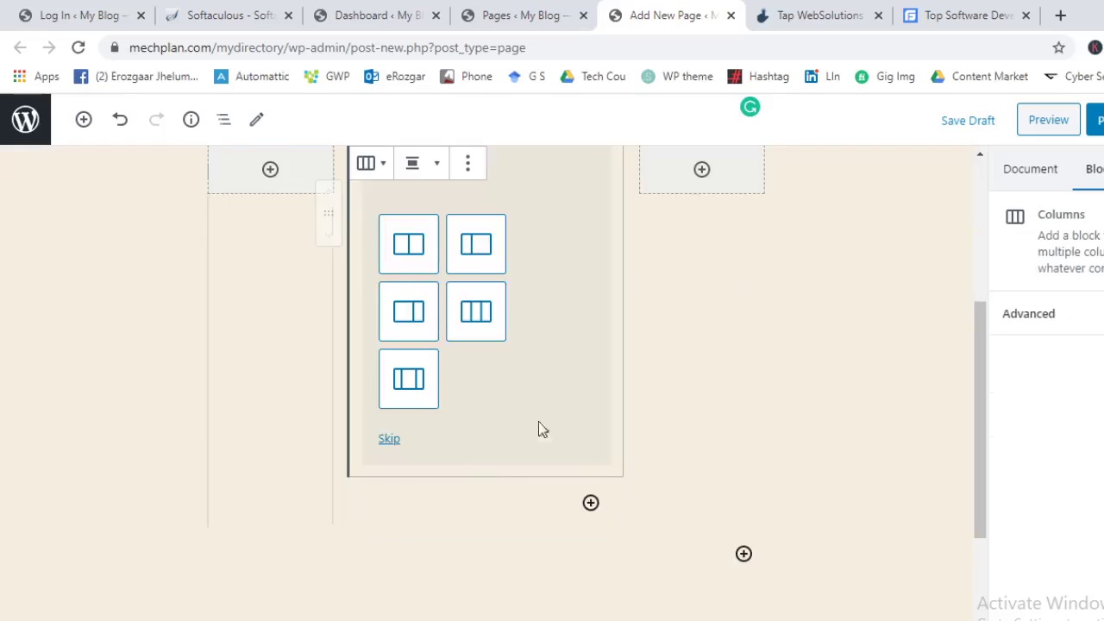
left_click(478, 317)
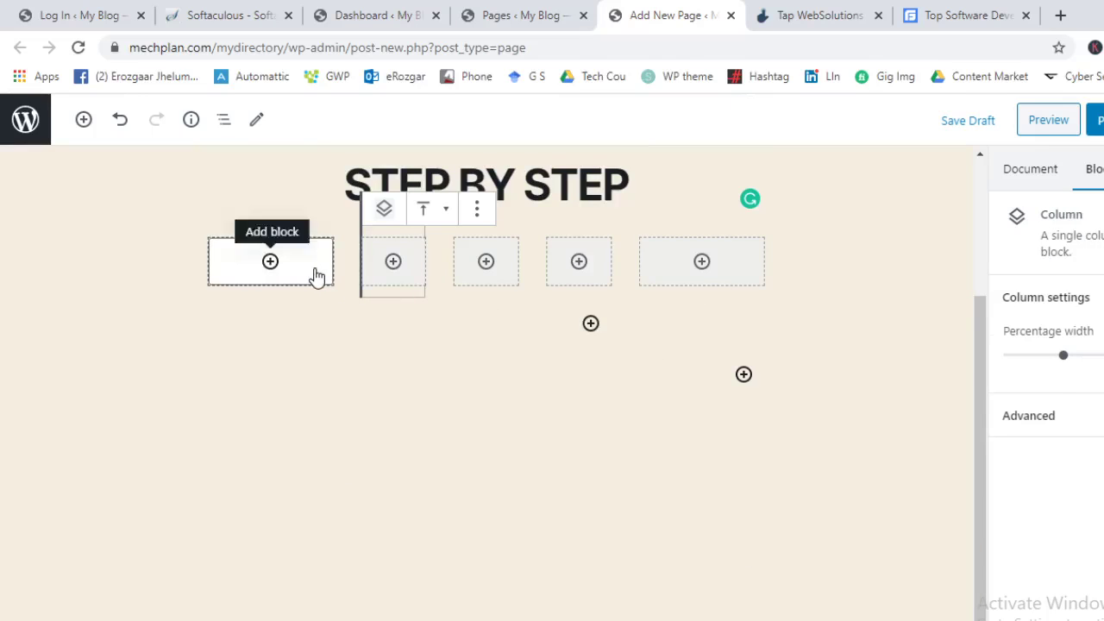
- Insert an Image block into the first column
left_click(740, 267)
right_click(739, 259)
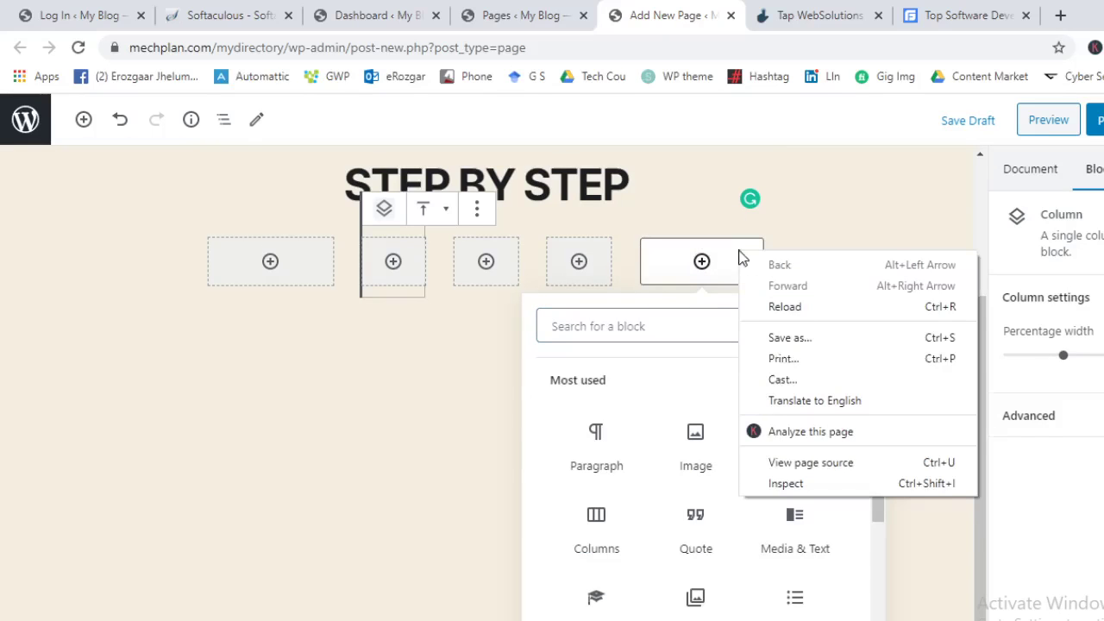
left_click(840, 227)
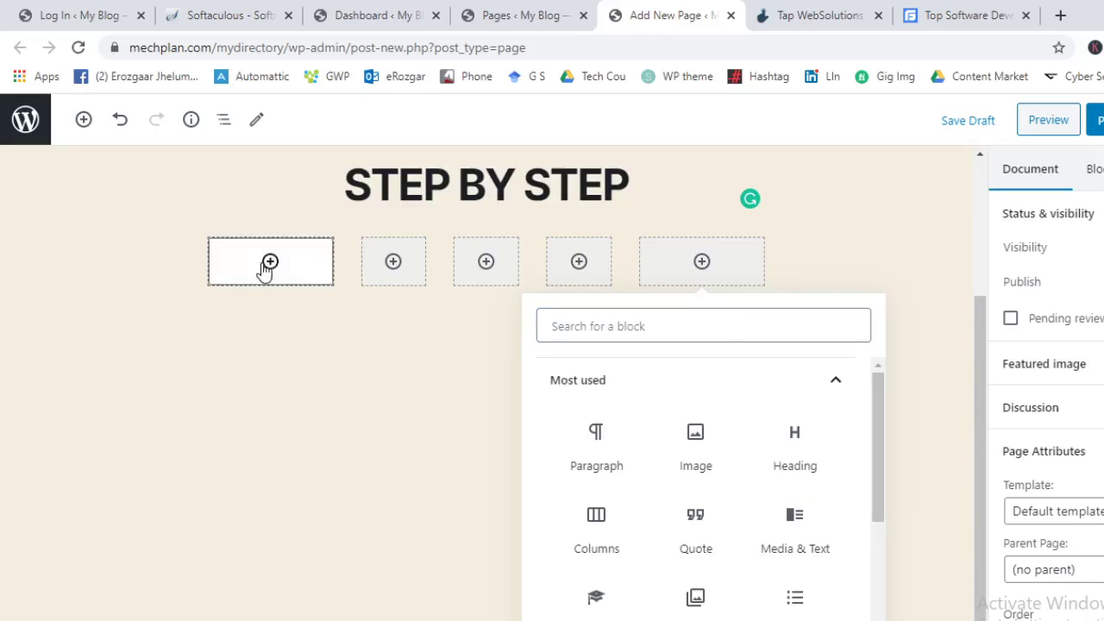
right_click(238, 256)
left_click(229, 256)
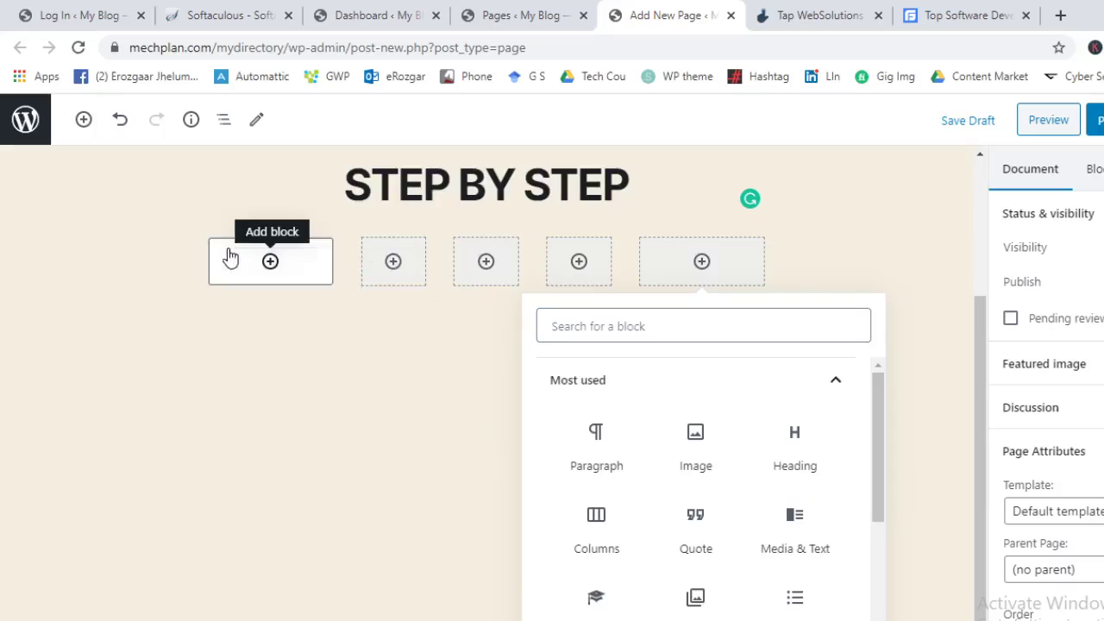
left_click(227, 255)
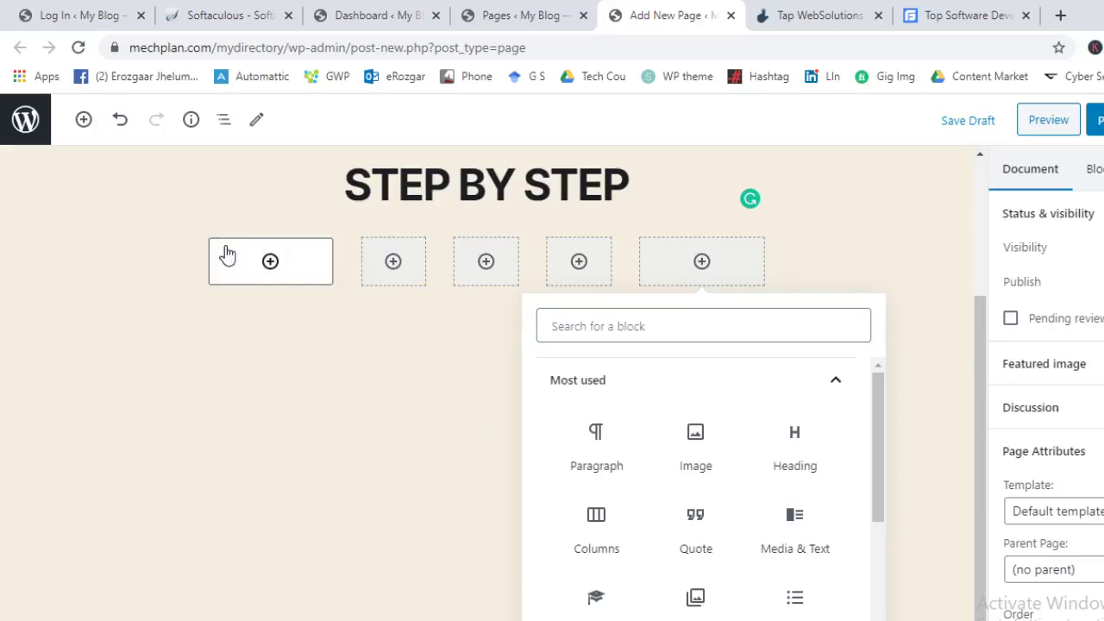
left_click(272, 275)
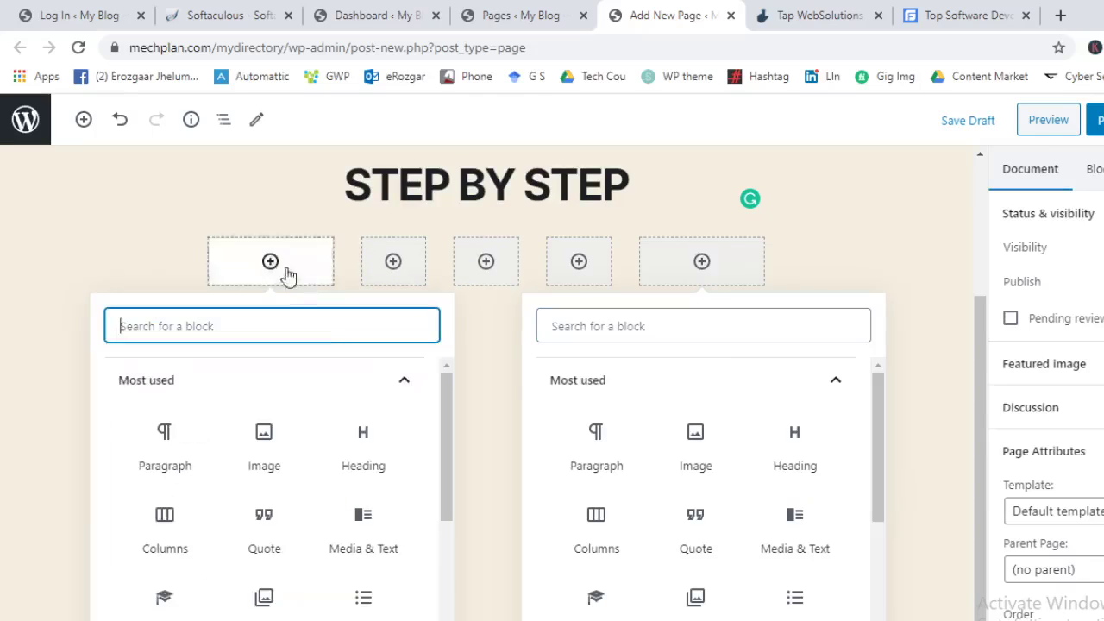
left_click(264, 445)
- Copy the '01' step label from the reference Services page and return to the editor
left_click(973, 13)
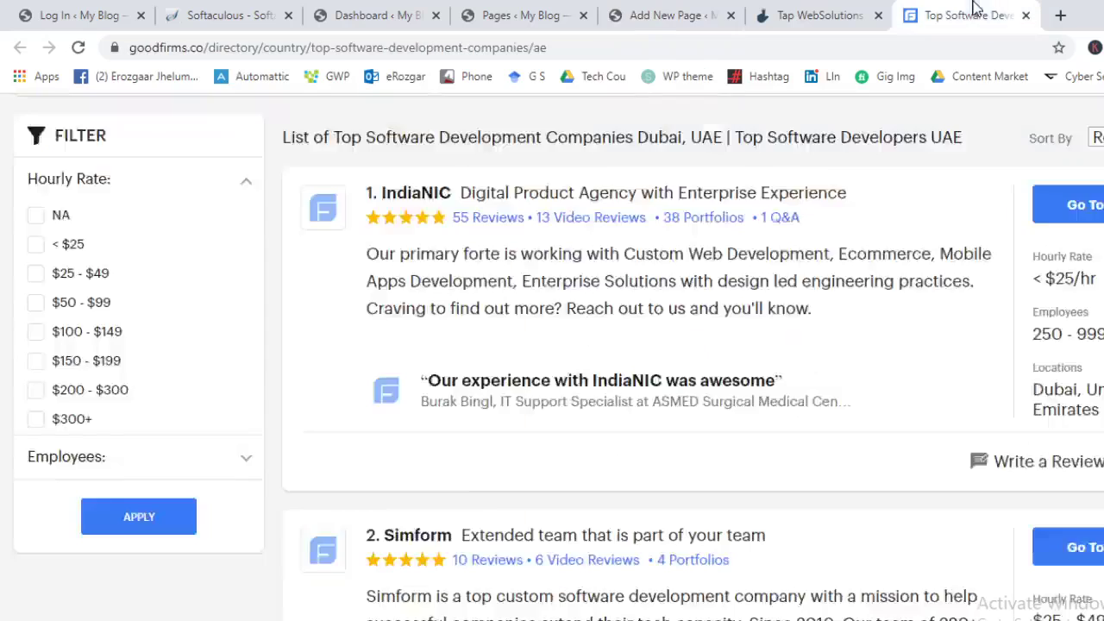
left_click(826, 12)
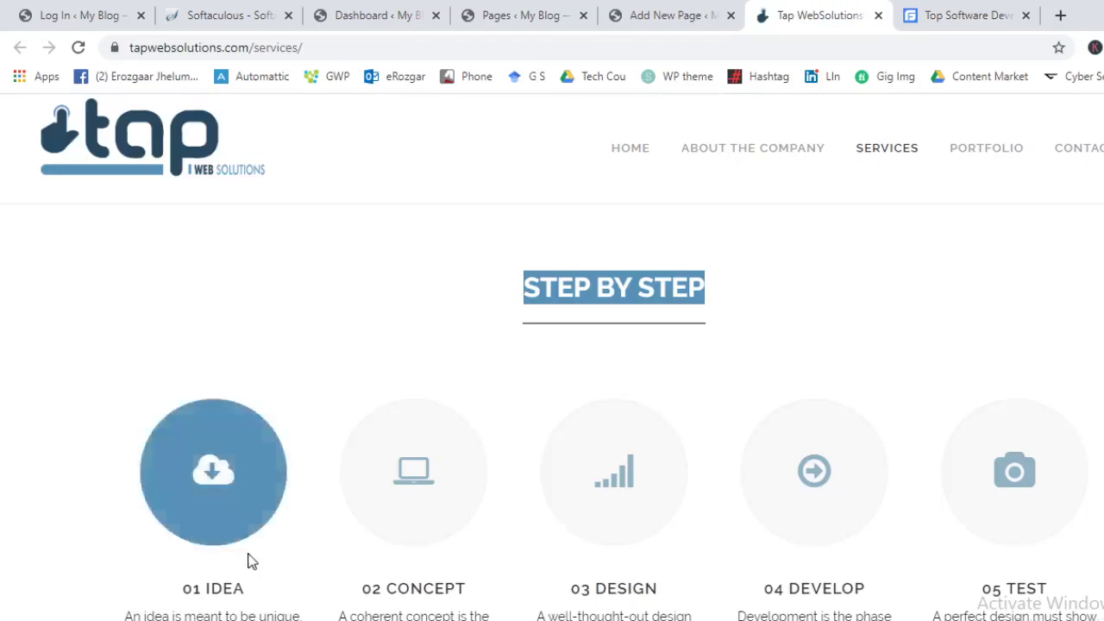
scroll(247, 558, "down", 2)
double_click(196, 409)
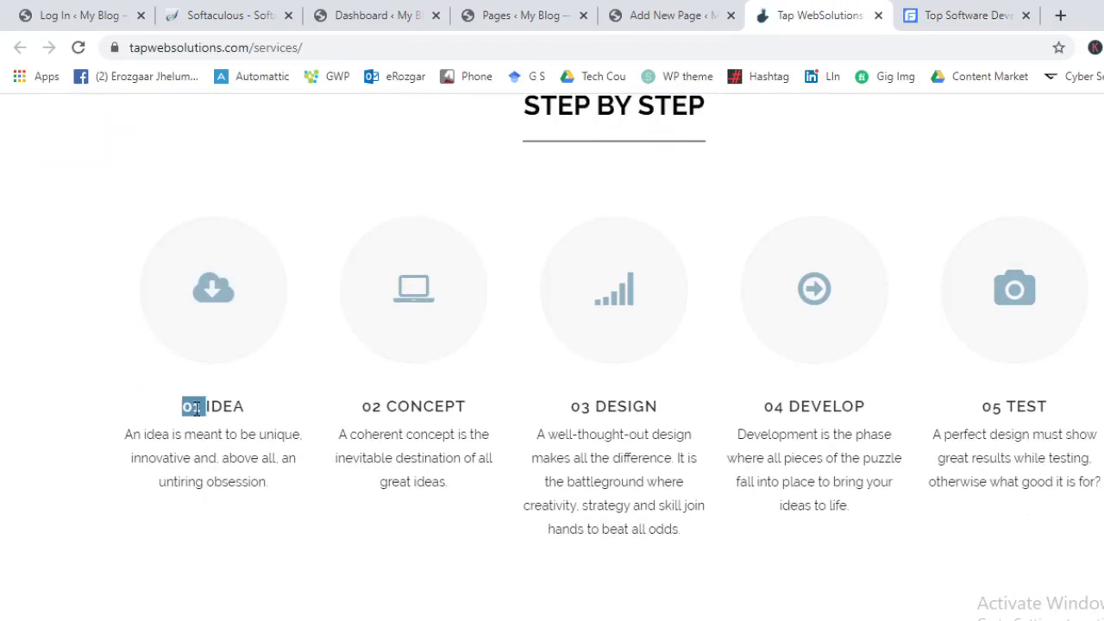
left_click(651, 14)
left_click(504, 13)
left_click(616, 10)
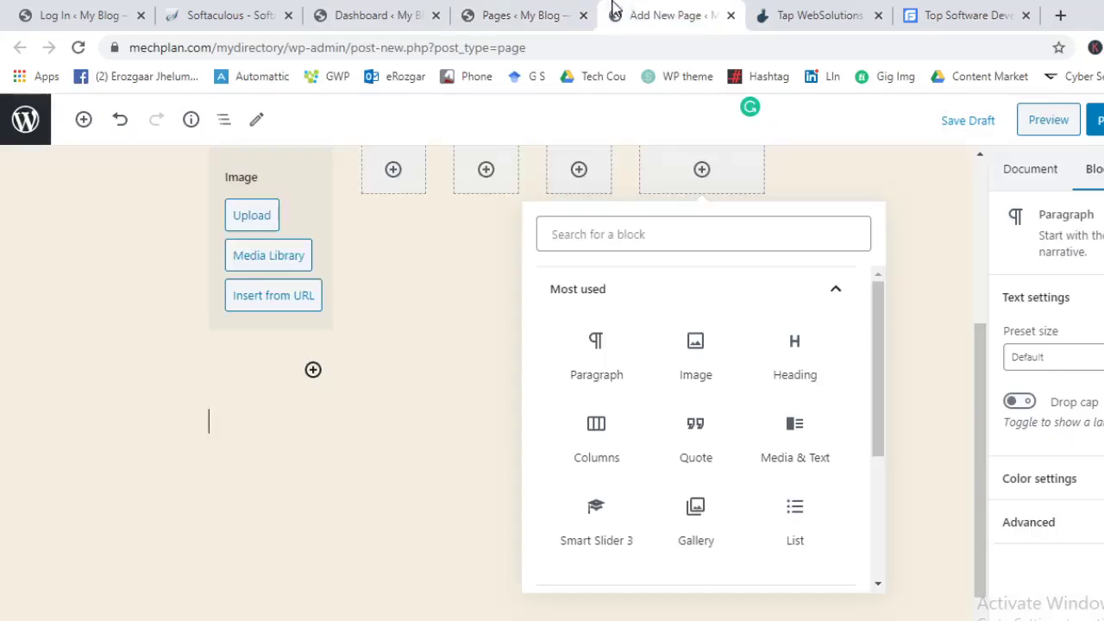
scroll(190, 295, "up", 2)
- Add a paragraph to the first column, paste '01 IDEA', and undo the duplicate paste
left_click(320, 370)
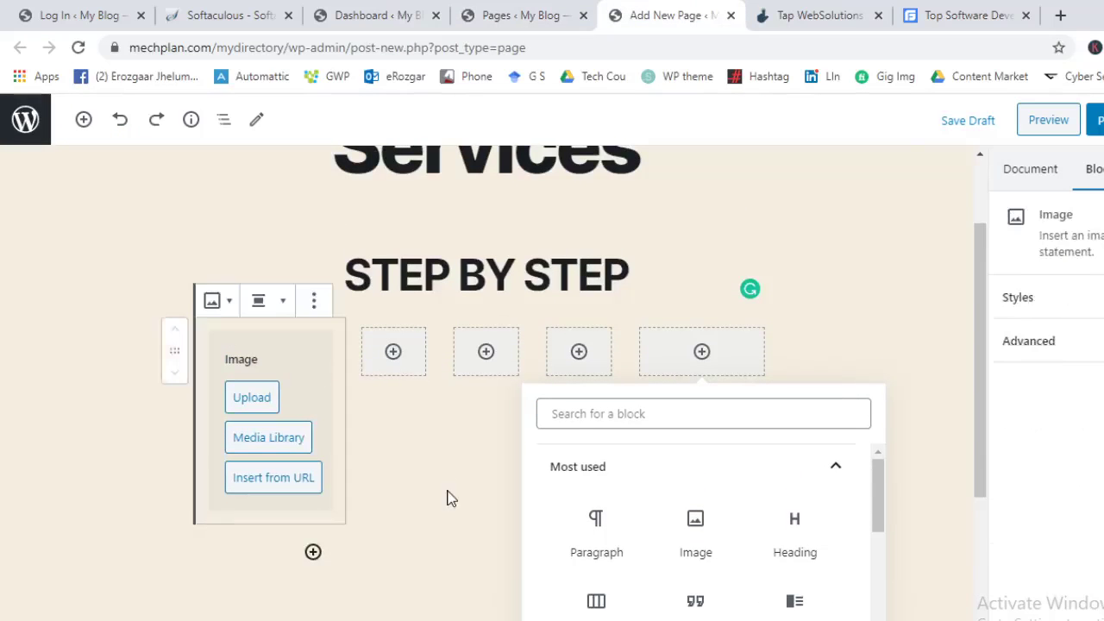
left_click(445, 496)
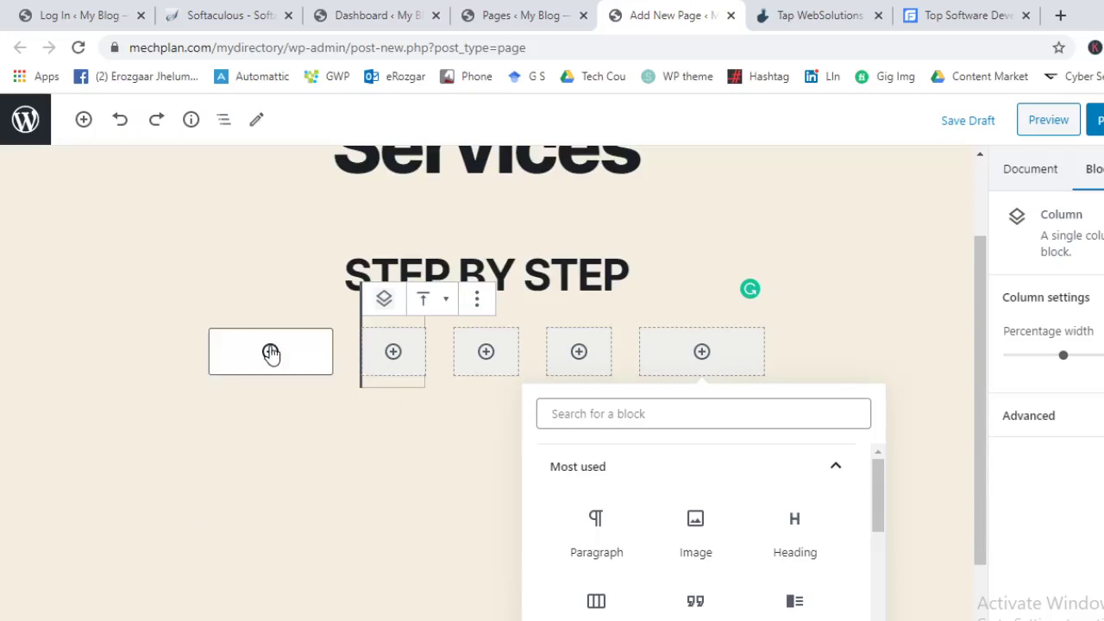
left_click(270, 351)
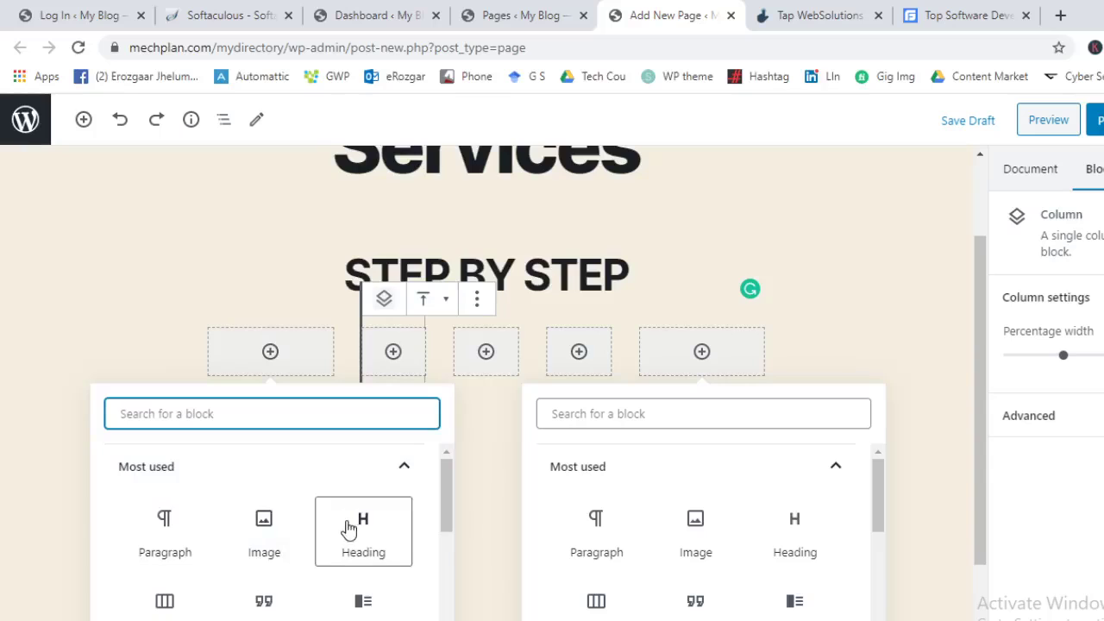
left_click(203, 548)
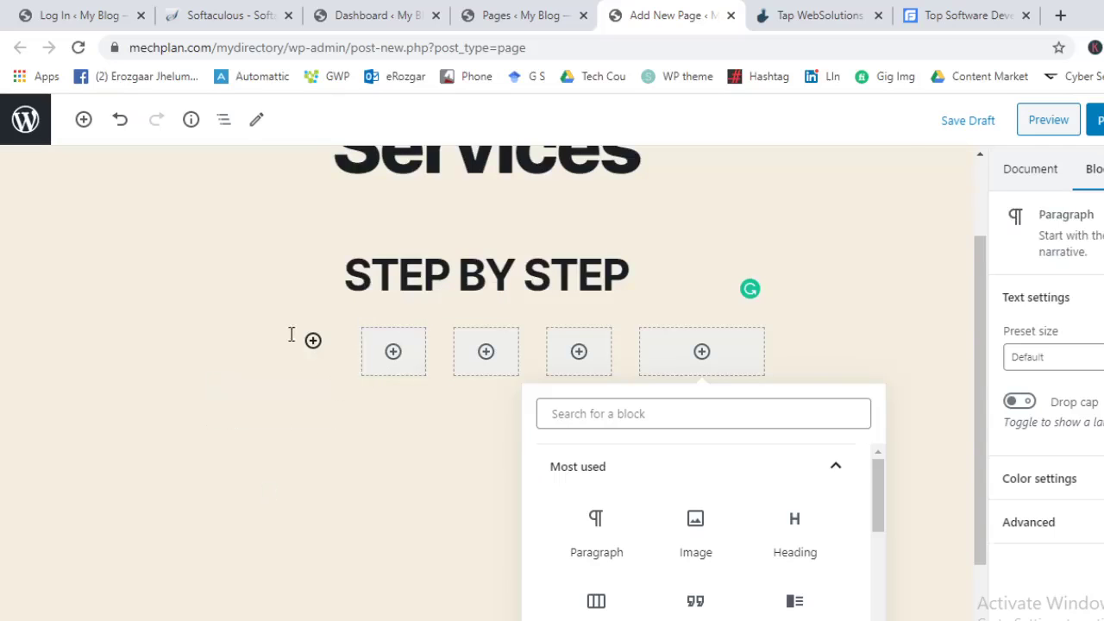
scroll(311, 354, "up", 1)
type("01 IDEA")
type("01 IDEA")
key("ctrl+z")
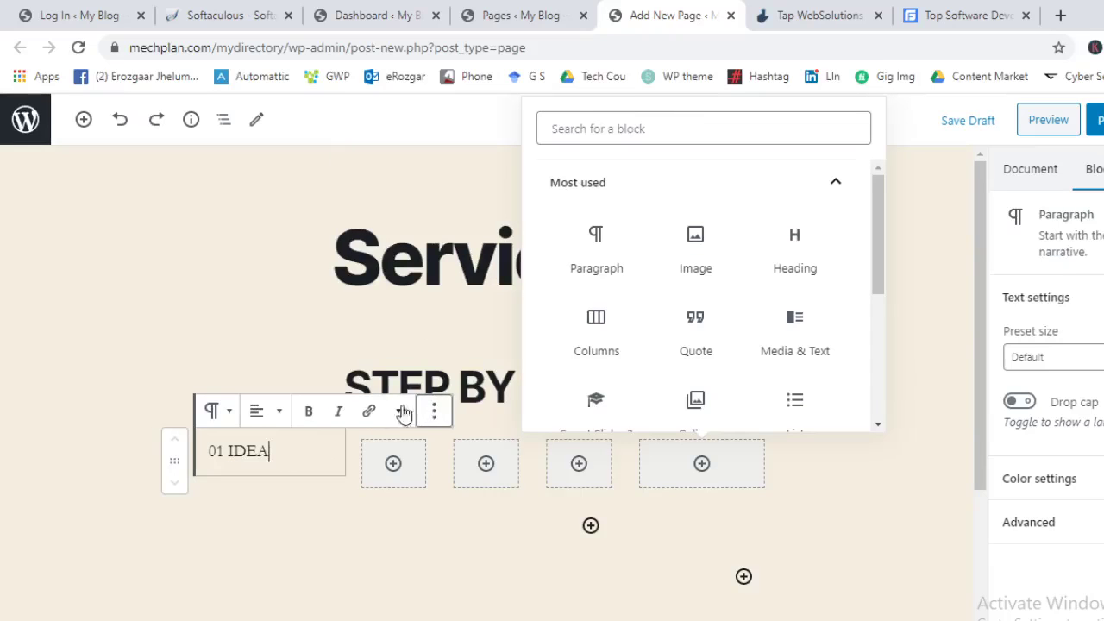
- Copy the 01 IDEA title and description from the reference and paste them over the column text
left_click(810, 15)
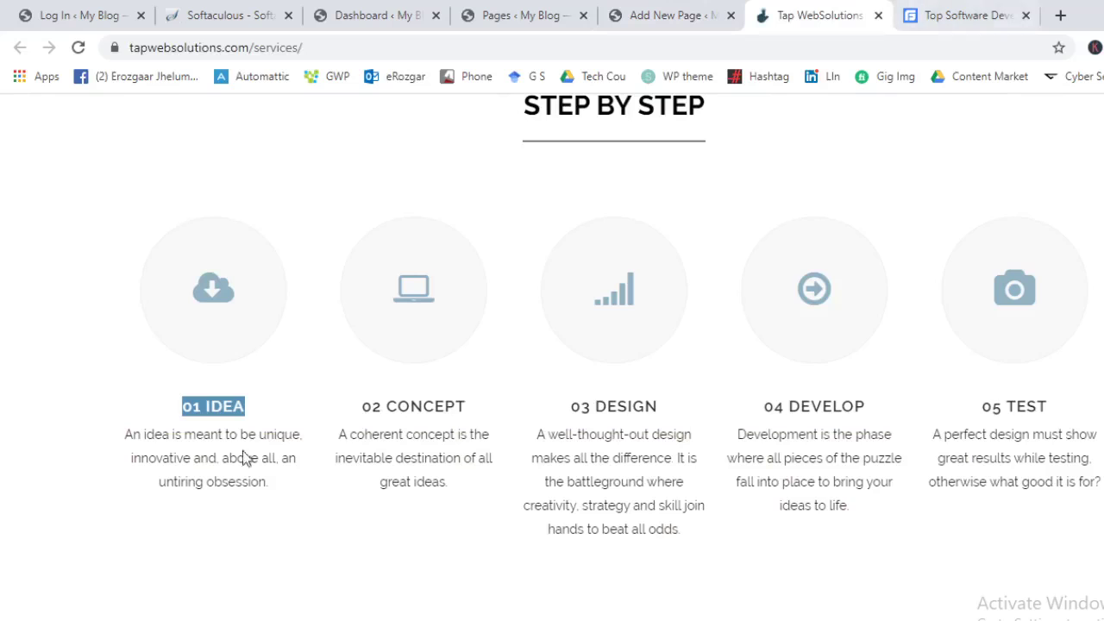
left_click_drag(270, 498, 91, 429)
key("ctrl+c")
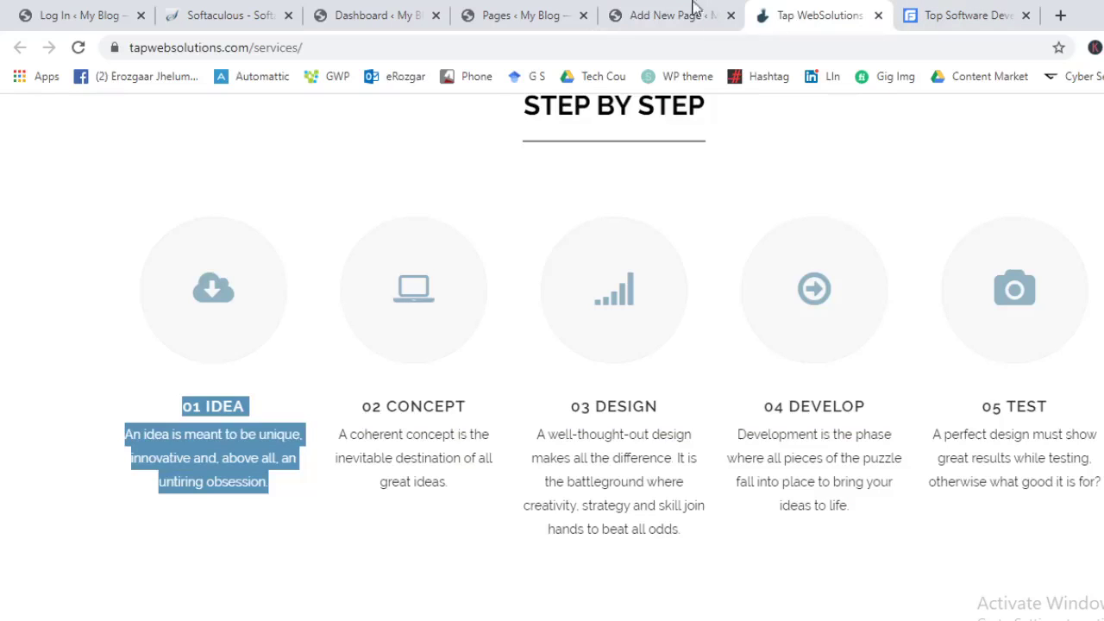
left_click(692, 9)
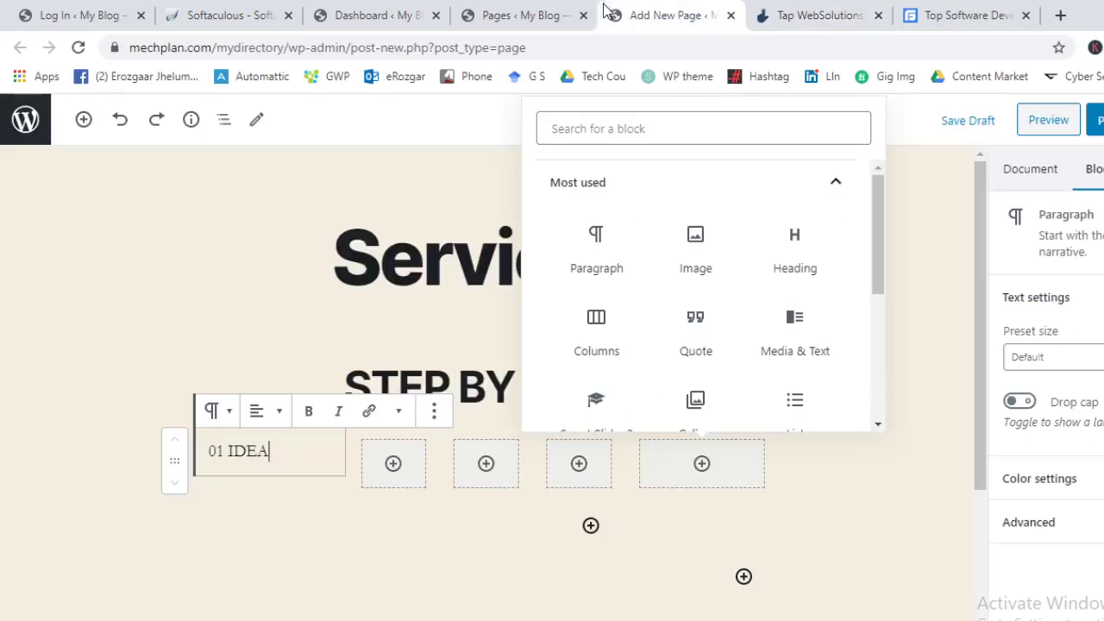
left_click(316, 473)
triple_click(280, 450)
key("ctrl+v")
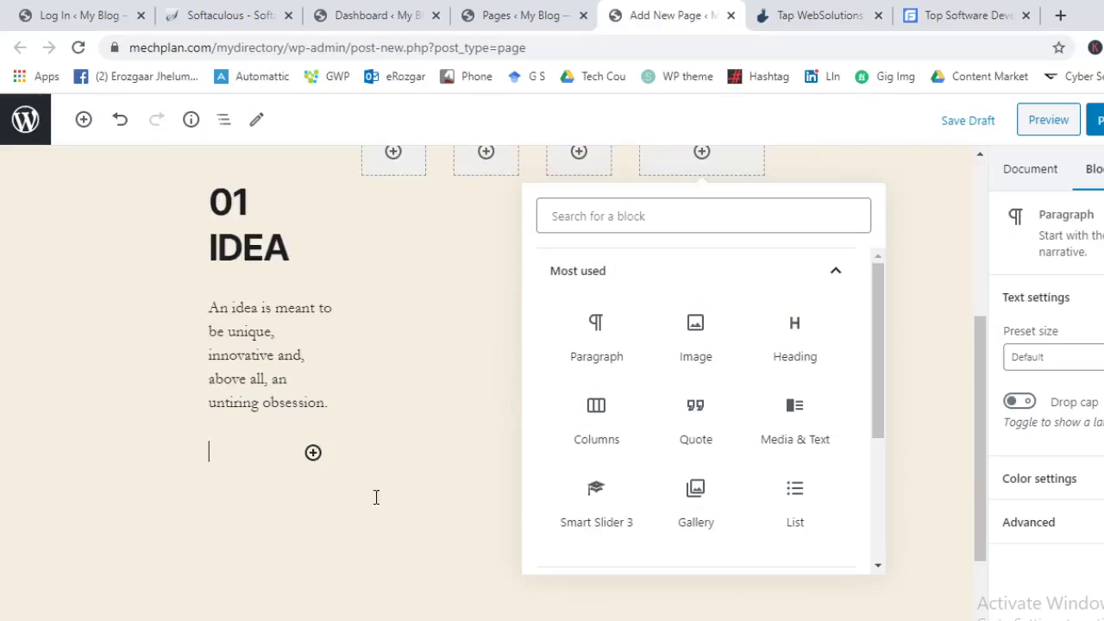
- Delete the pasted 01 IDEA heading text
scroll(397, 423, "up", 2)
left_click(298, 350)
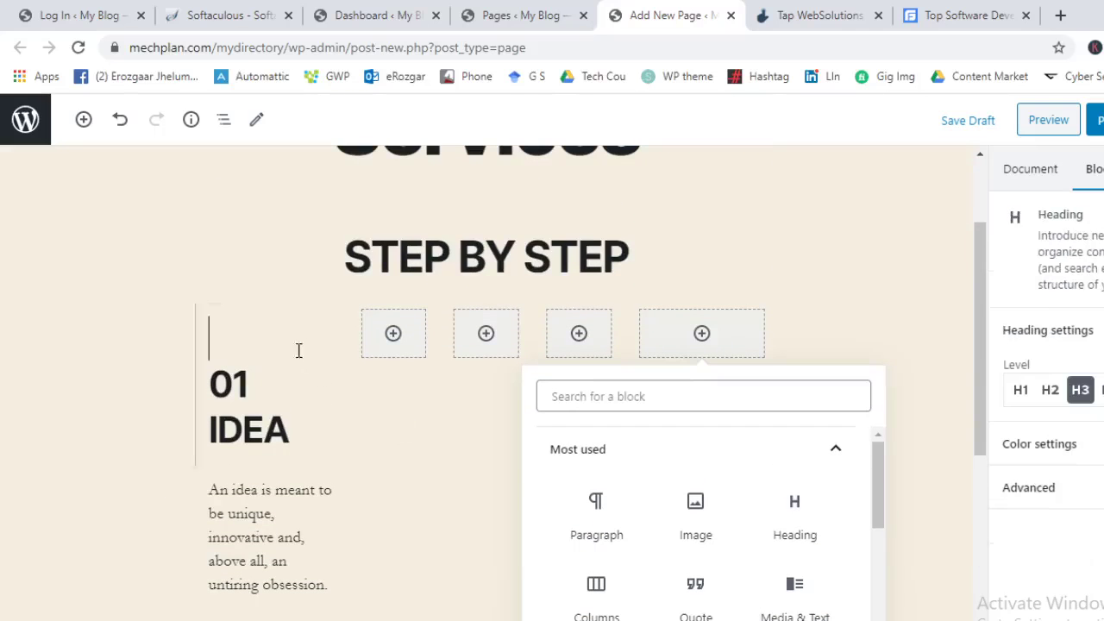
left_click_drag(217, 383, 318, 446)
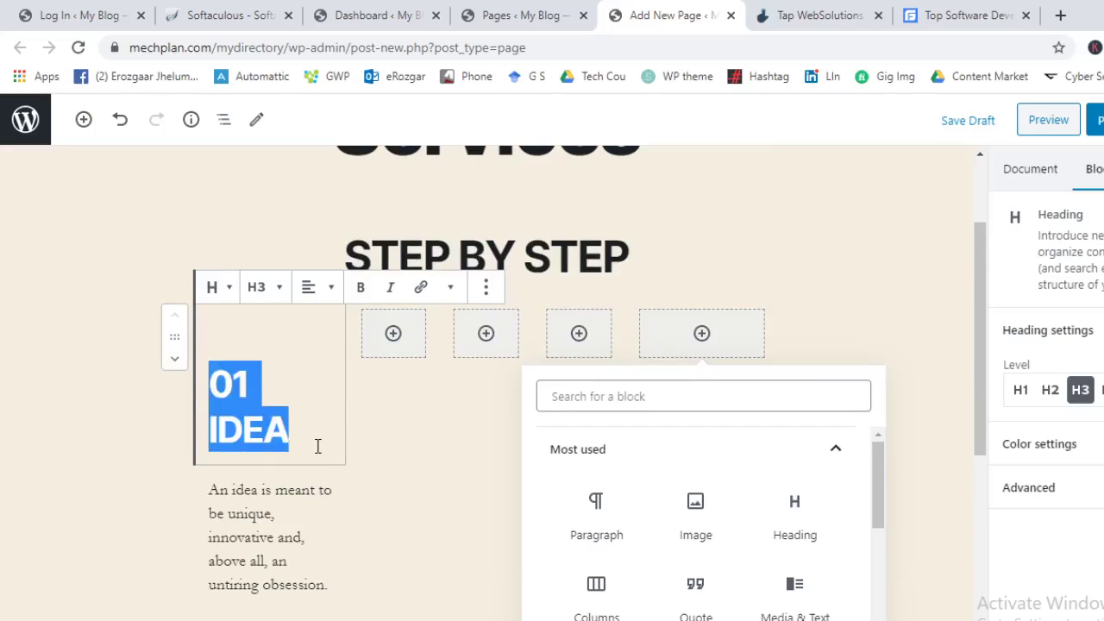
key("BackSpace")
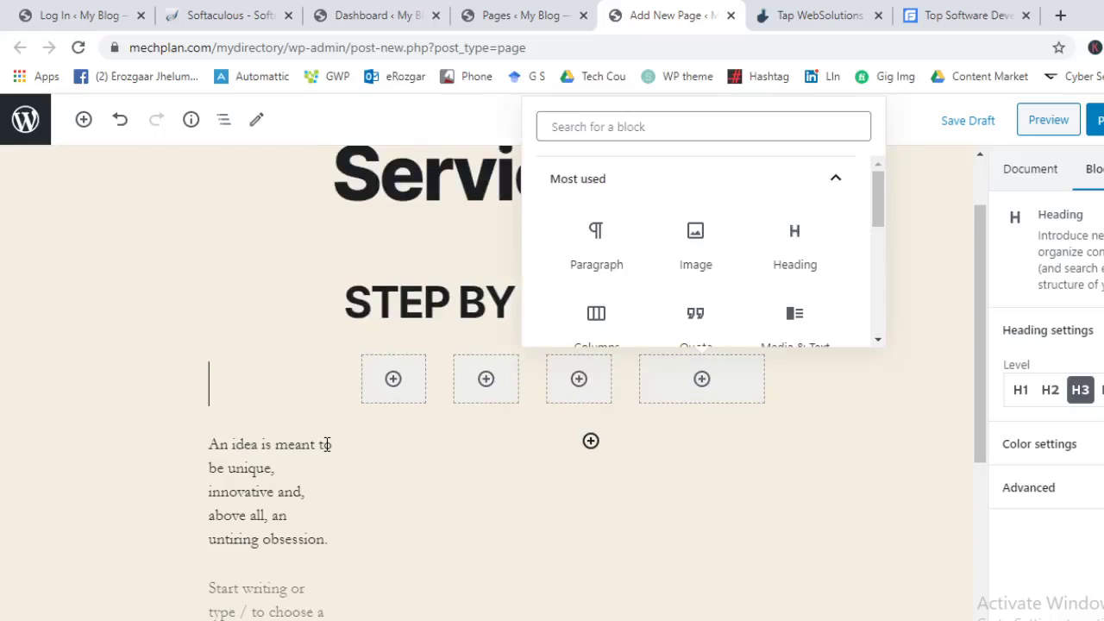
- Undo the column edits until the whole Columns layout is gone, leaving an empty paragraph
left_click(618, 527)
key("ctrl+z")
key("ctrl+z")
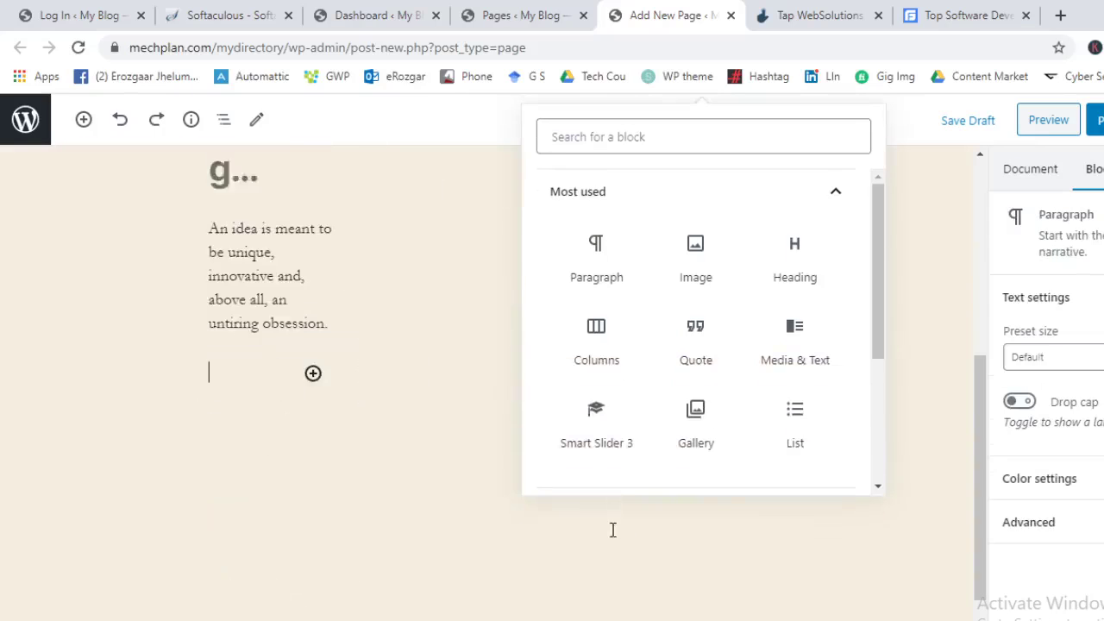
key("ctrl+z")
key("ctrl+z")
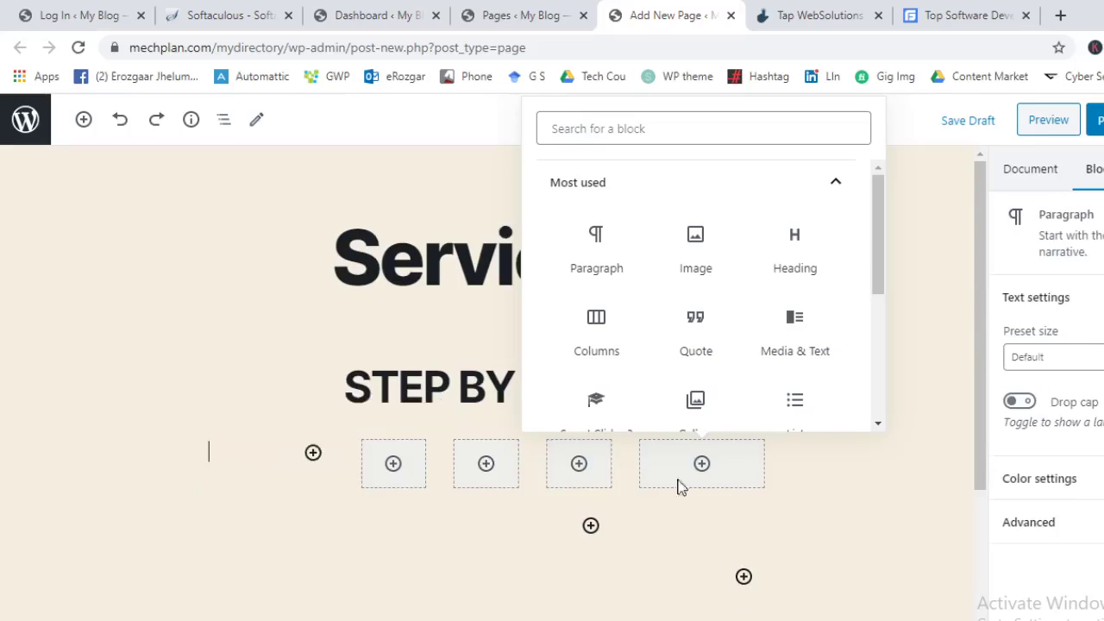
key("ctrl+z")
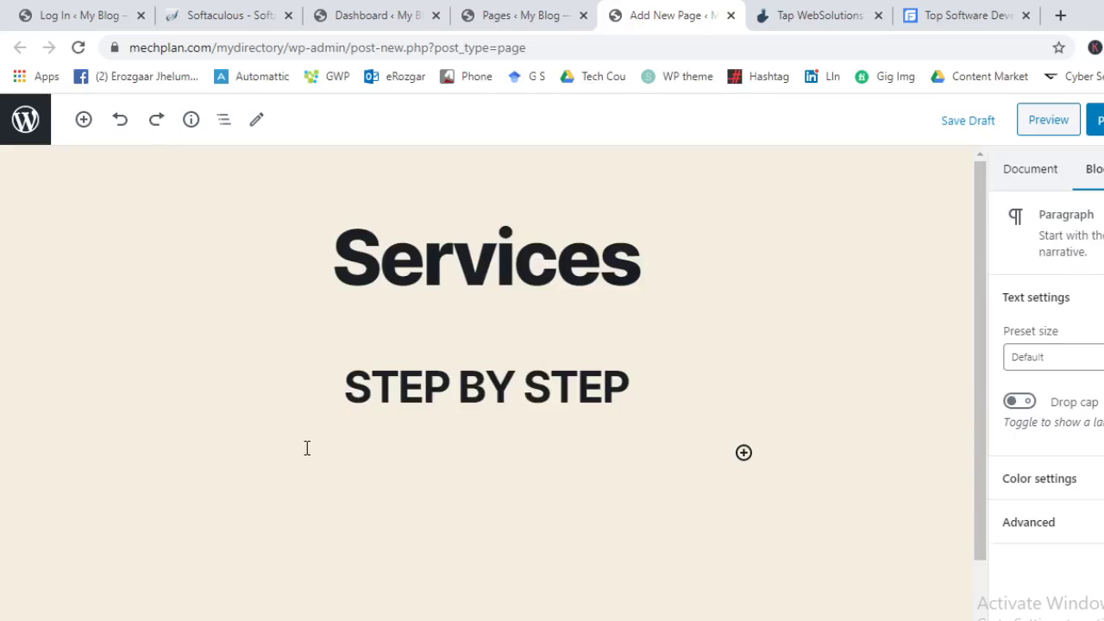
key("ctrl+shift+z")
key("ctrl+z")
- Glance at the reference tabs, then bring up the block inserter under the STEP BY STEP heading
left_click(918, 9)
left_click(810, 14)
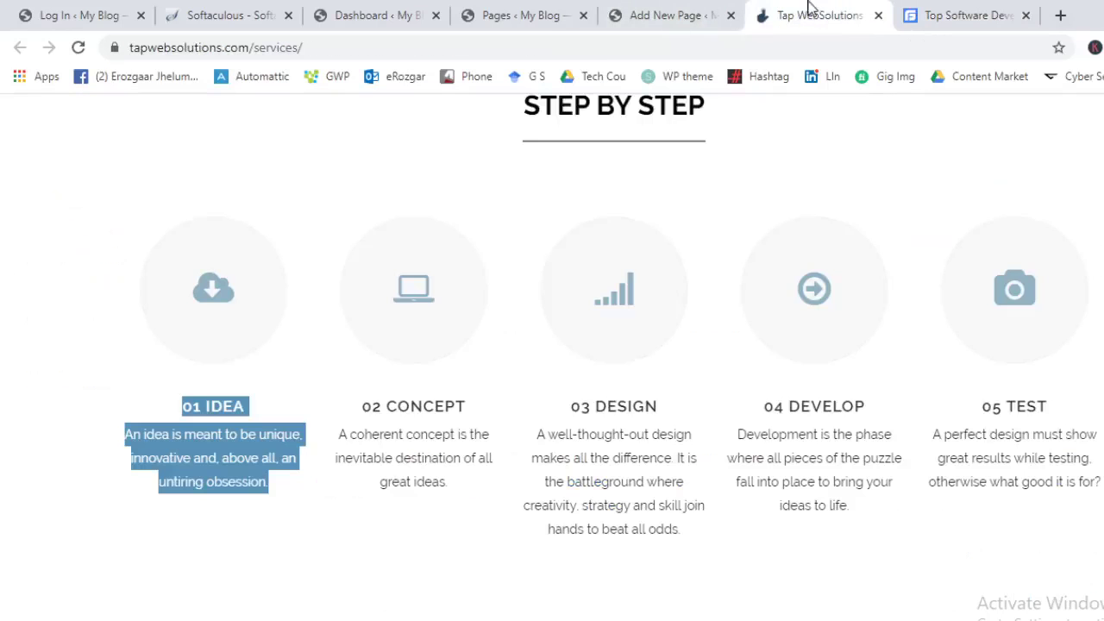
left_click(671, 14)
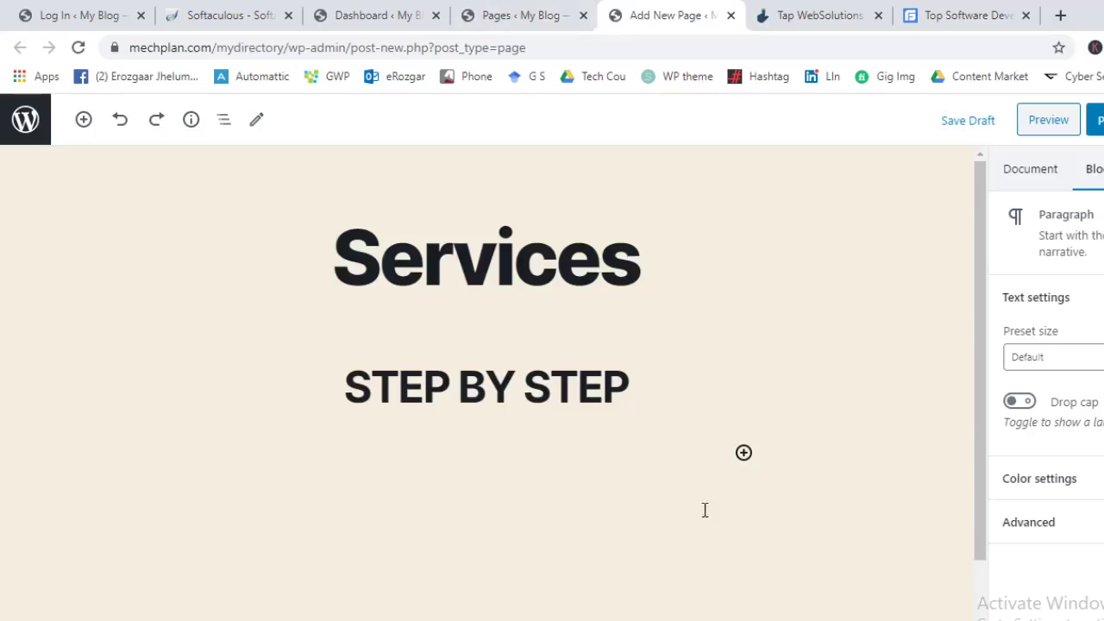
left_click(744, 454)
- Insert a three-column Columns block below STEP BY STEP with a heading in the first column
left_click(898, 329)
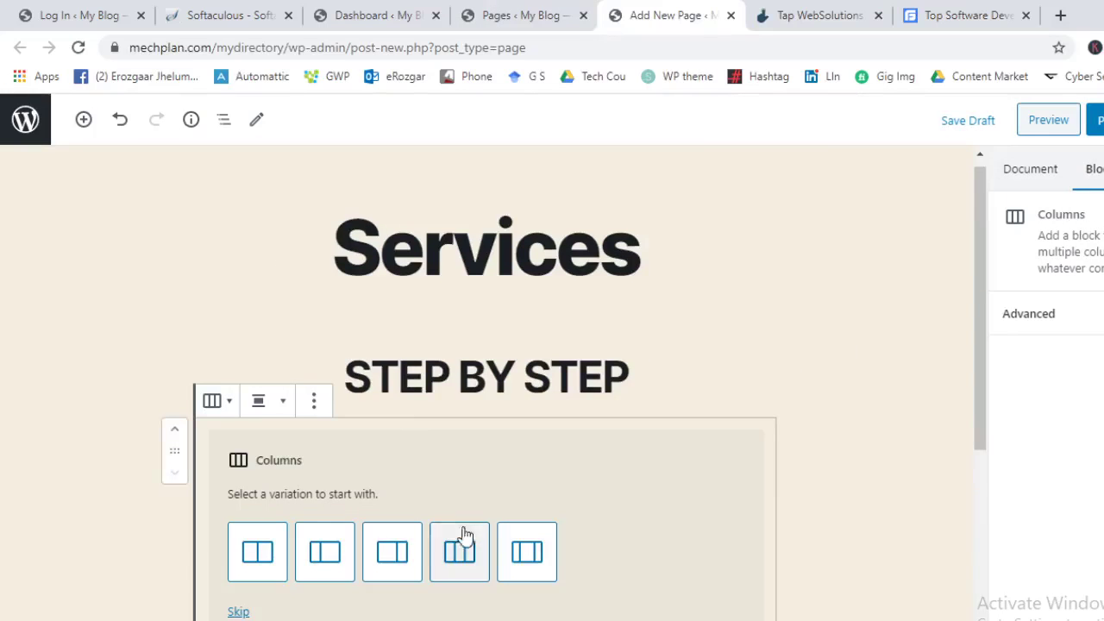
scroll(461, 542, "down", 1)
left_click(459, 456)
left_click(292, 362)
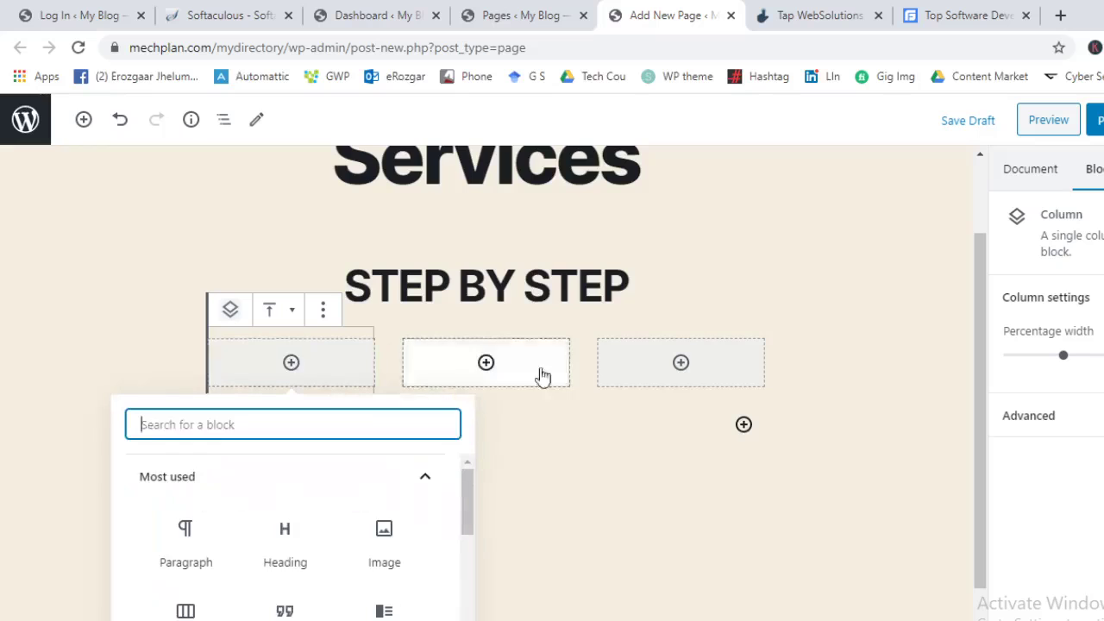
left_click(308, 543)
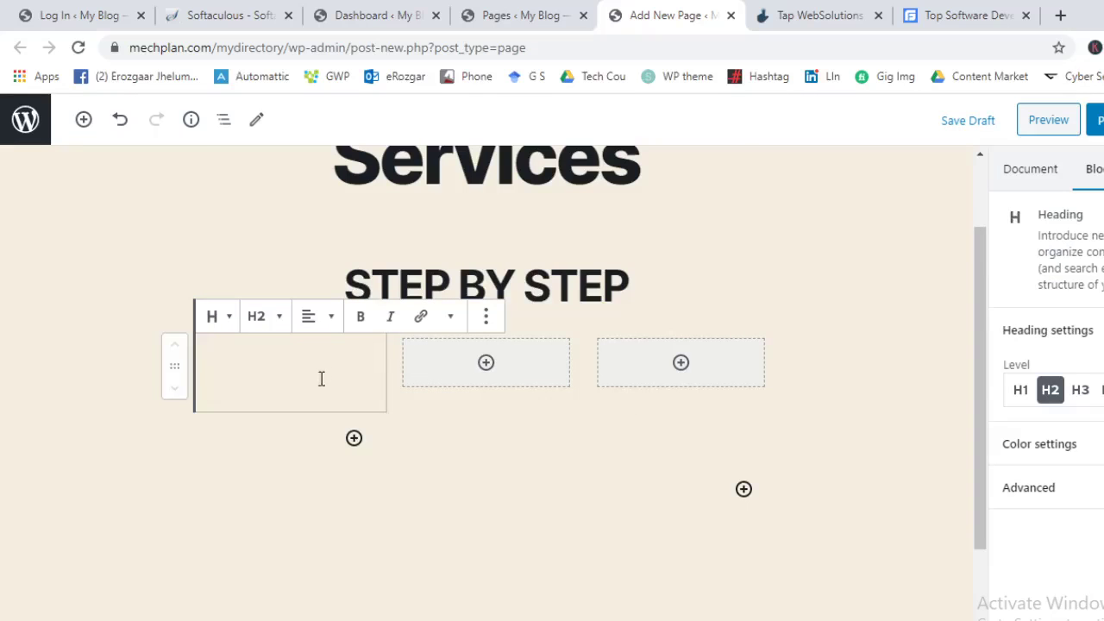
- Copy the '01 IDEA' title from the reference page into the first column and convert it to a paragraph
left_click(1017, 10)
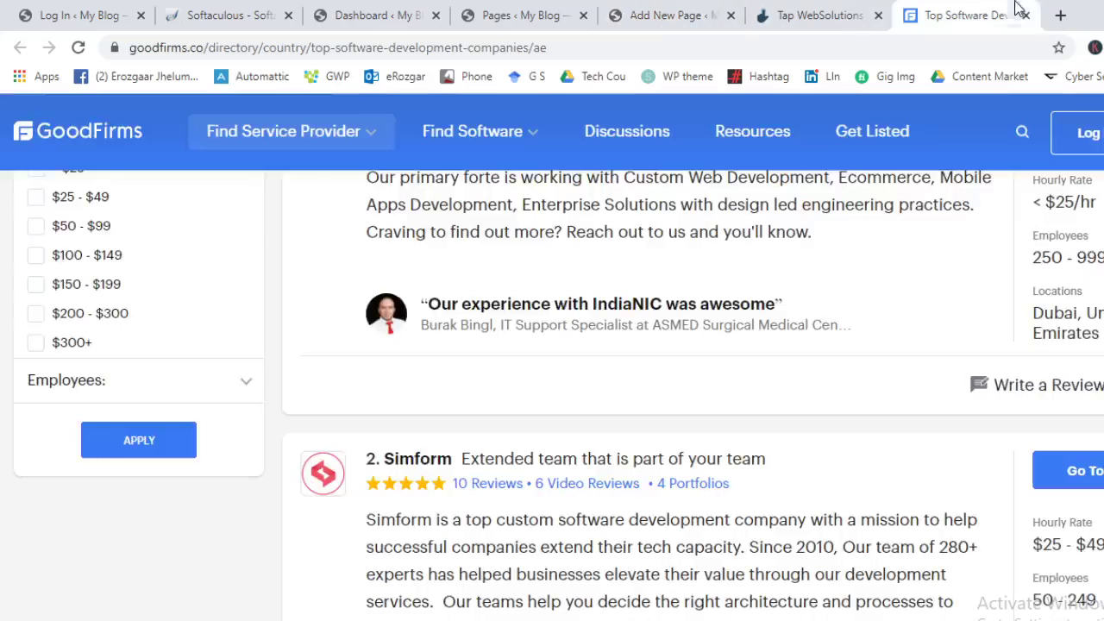
left_click(677, 10)
left_click(781, 11)
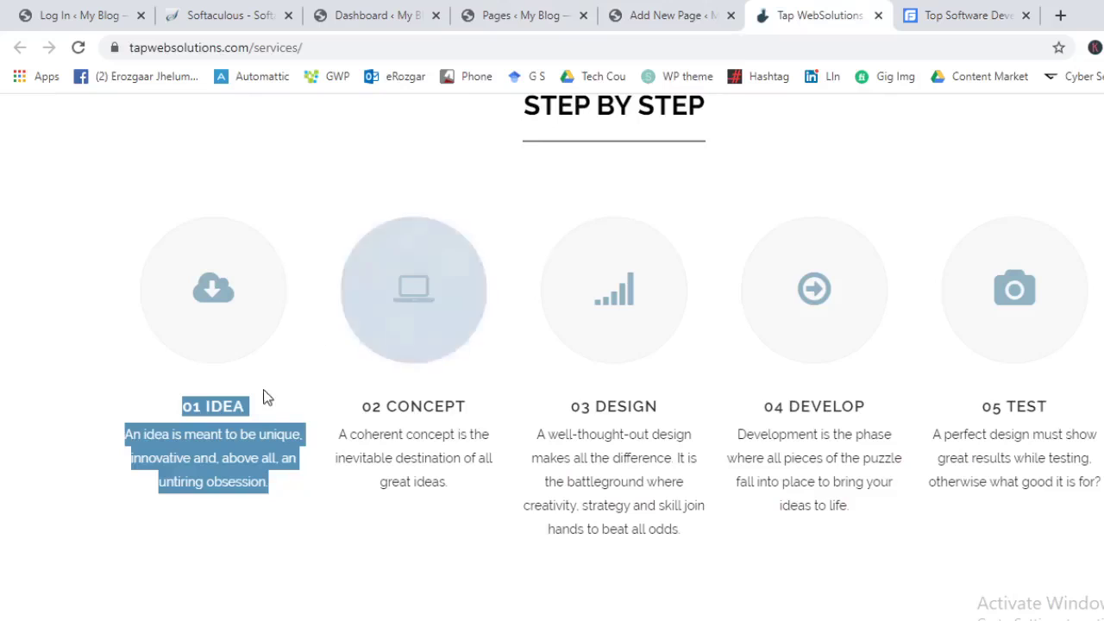
left_click(224, 407)
triple_click(223, 407)
key("ctrl+c")
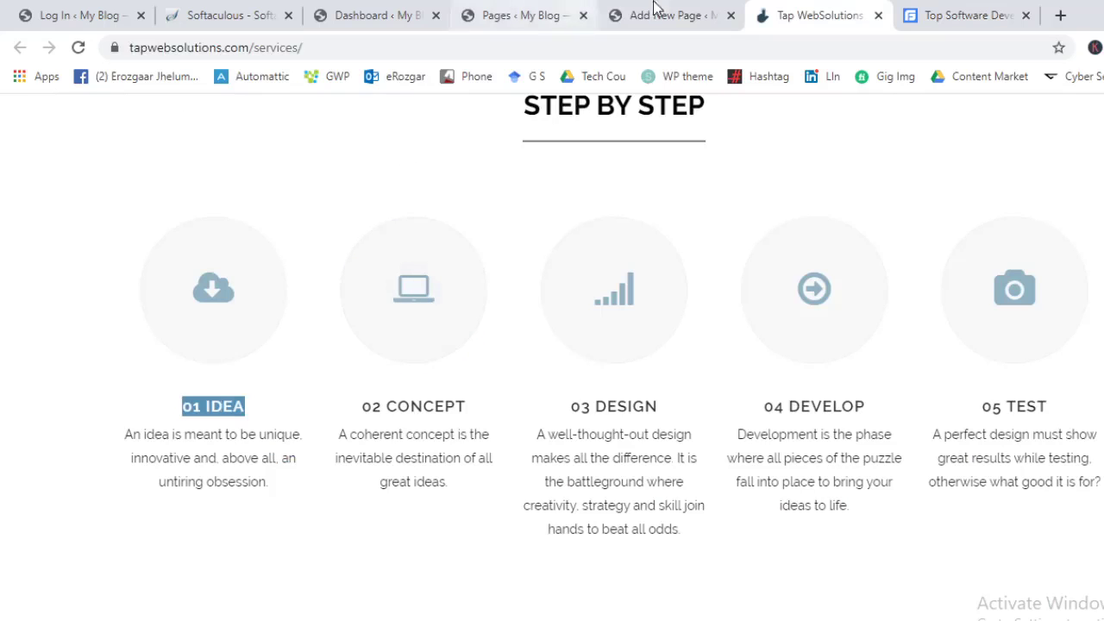
left_click(655, 10)
key("ctrl+v")
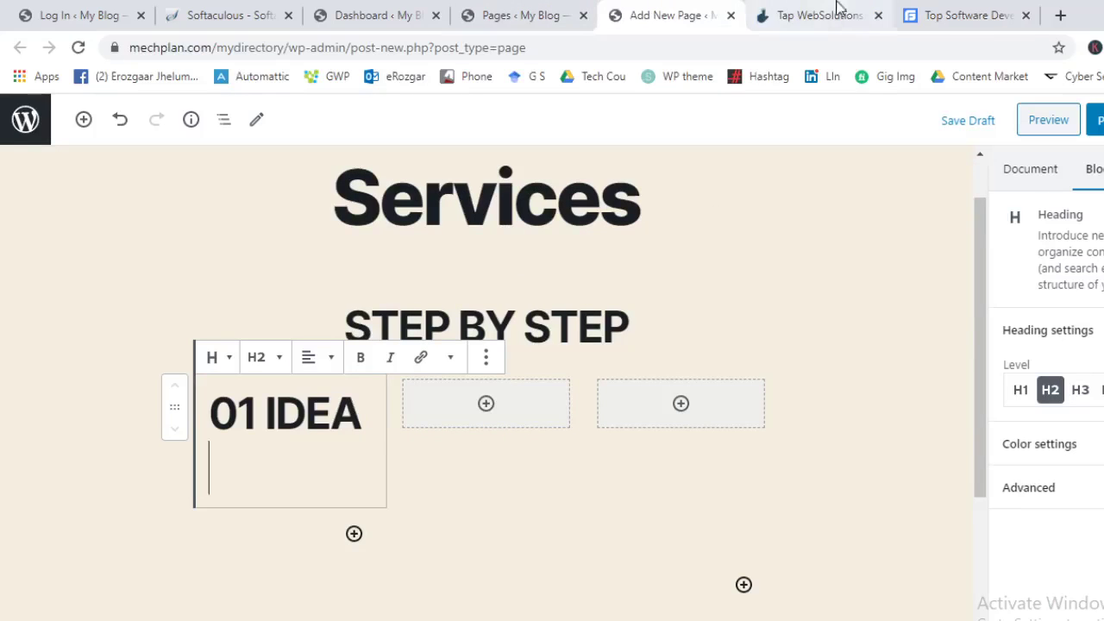
left_click(224, 370)
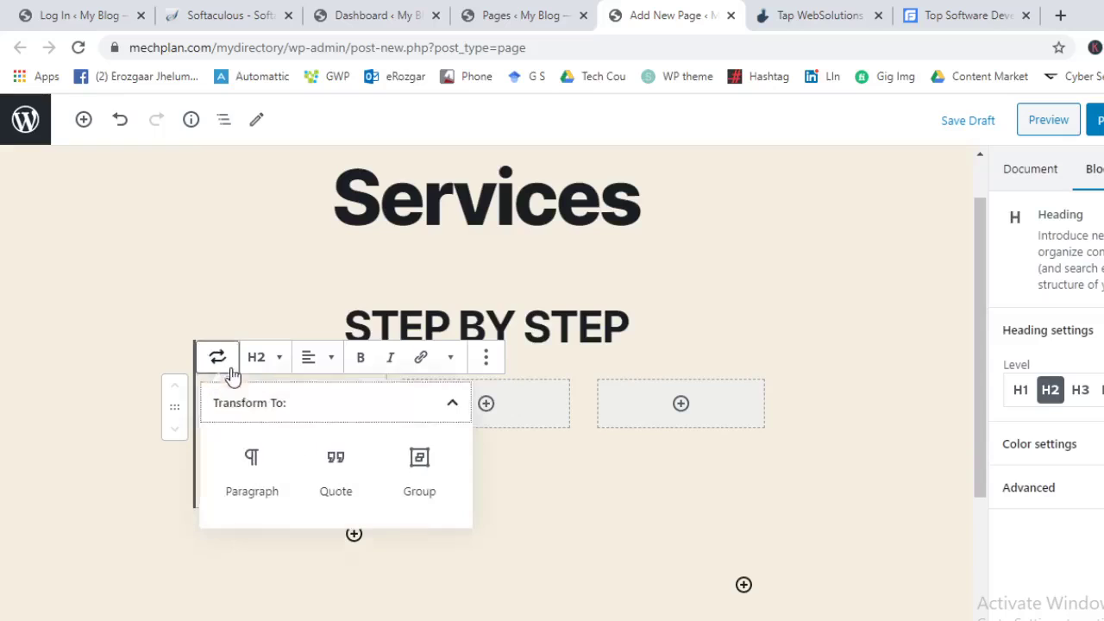
left_click(250, 465)
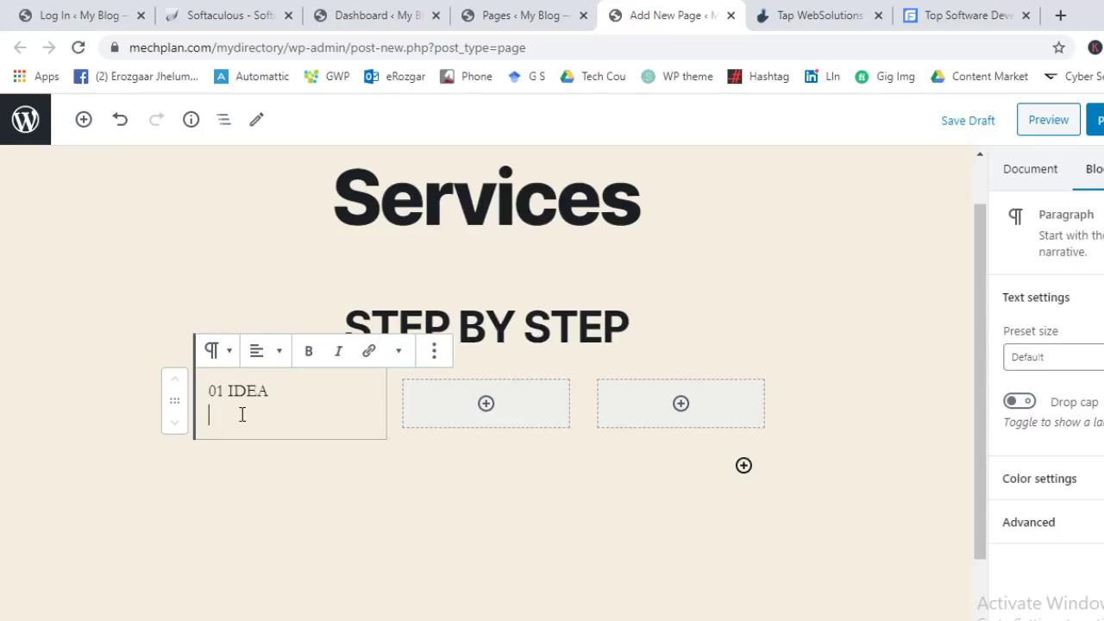
- Add the idea description from the reference page beneath 01 IDEA in the first column
left_click(974, 15)
left_click(785, 17)
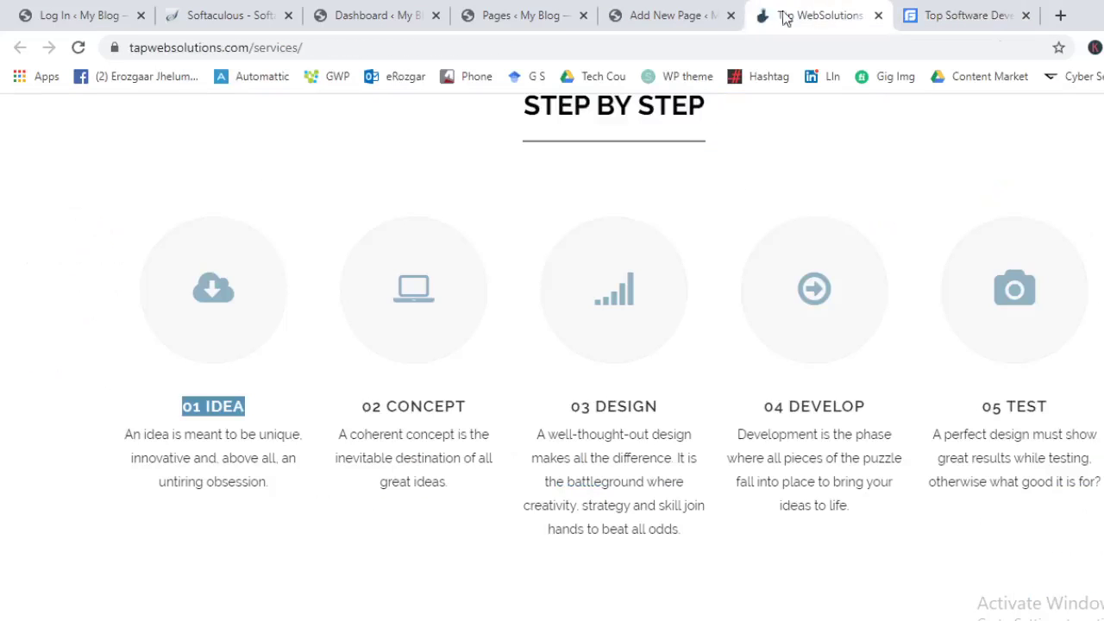
left_click_drag(236, 482, 122, 434)
left_click(607, 9)
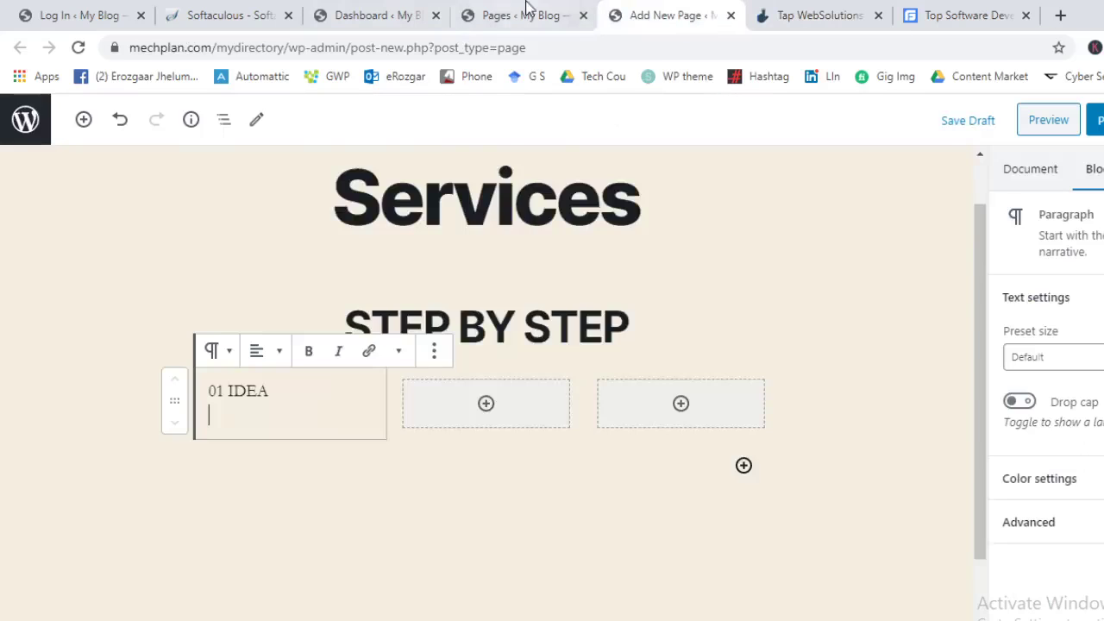
key("ctrl+v")
key("Return")
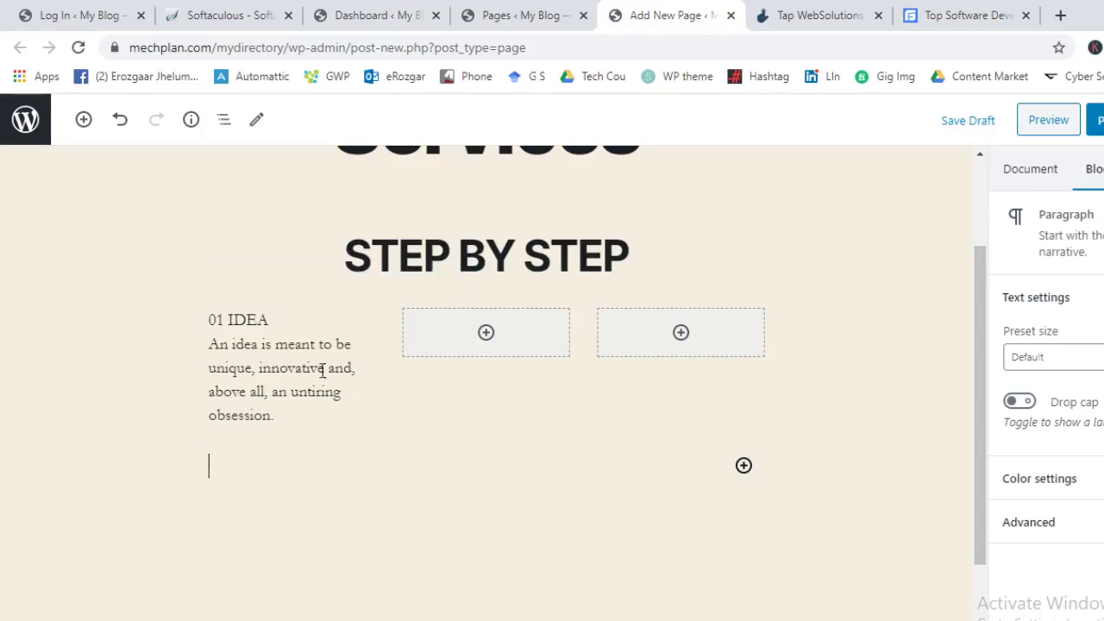
left_click_drag(323, 412, 203, 312)
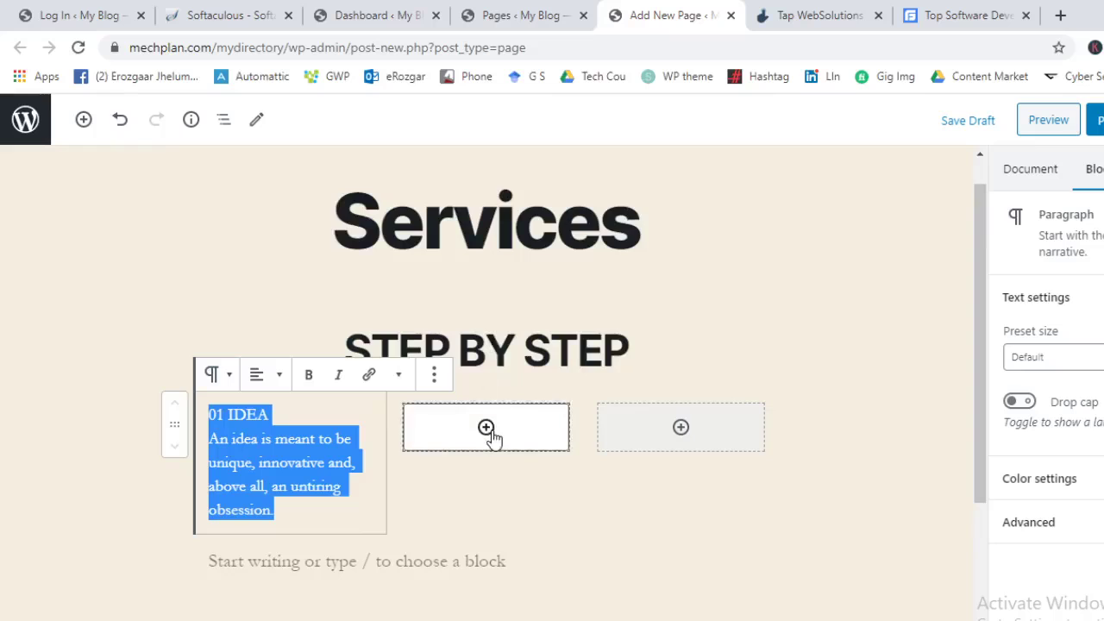
- Paste the 01 IDEA title and description into the middle and right columns
left_click(487, 431)
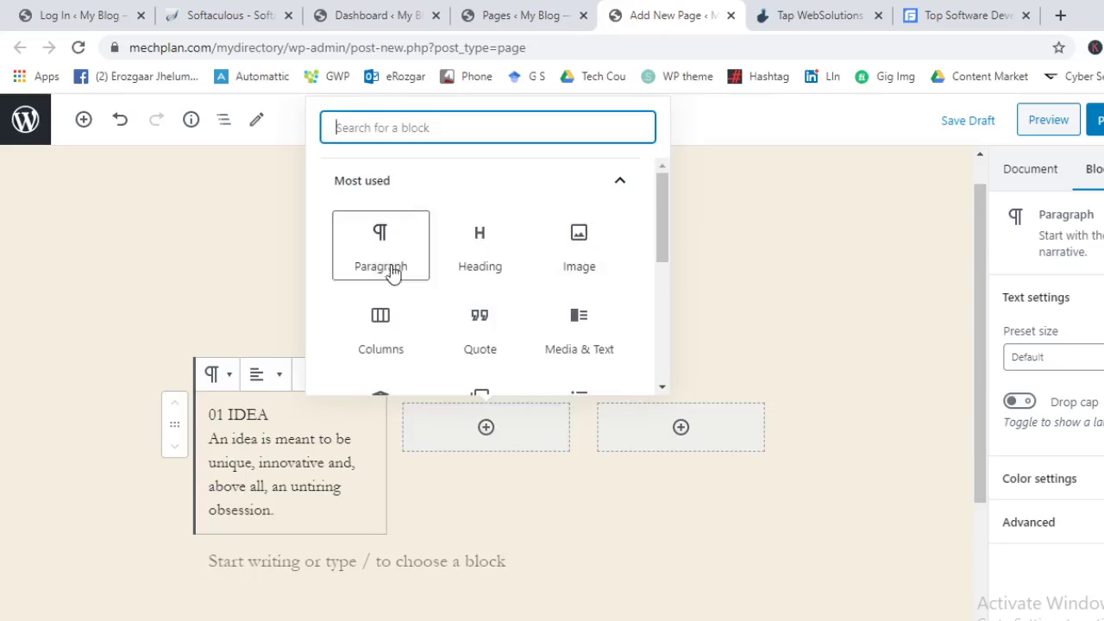
left_click(393, 271)
key("ctrl+v")
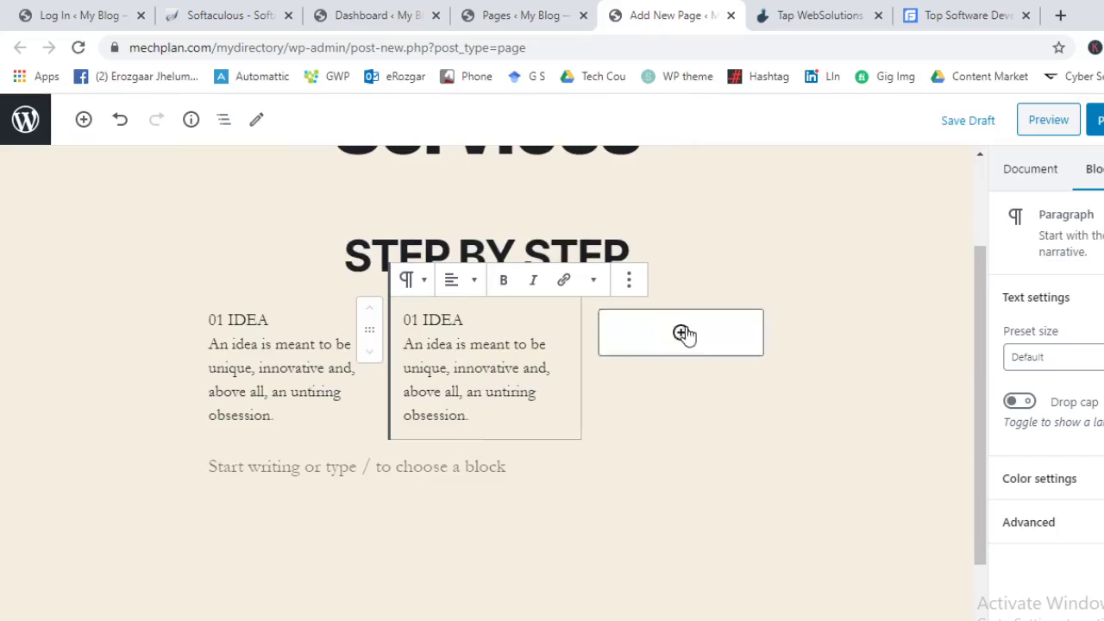
left_click(680, 332)
left_click(561, 530)
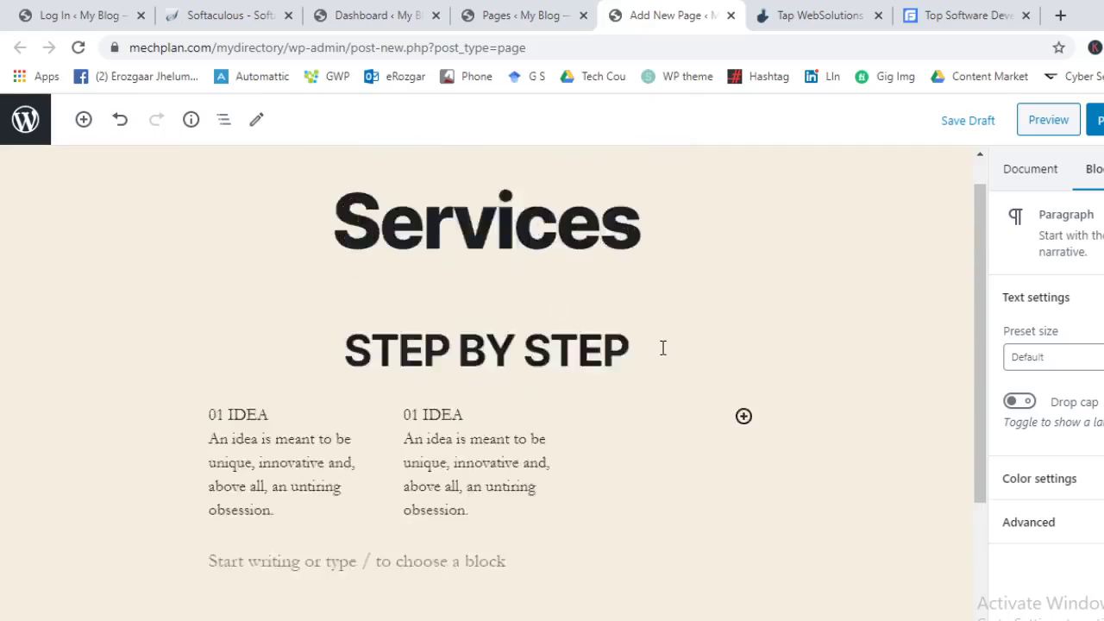
key("ctrl+v")
left_click(878, 452)
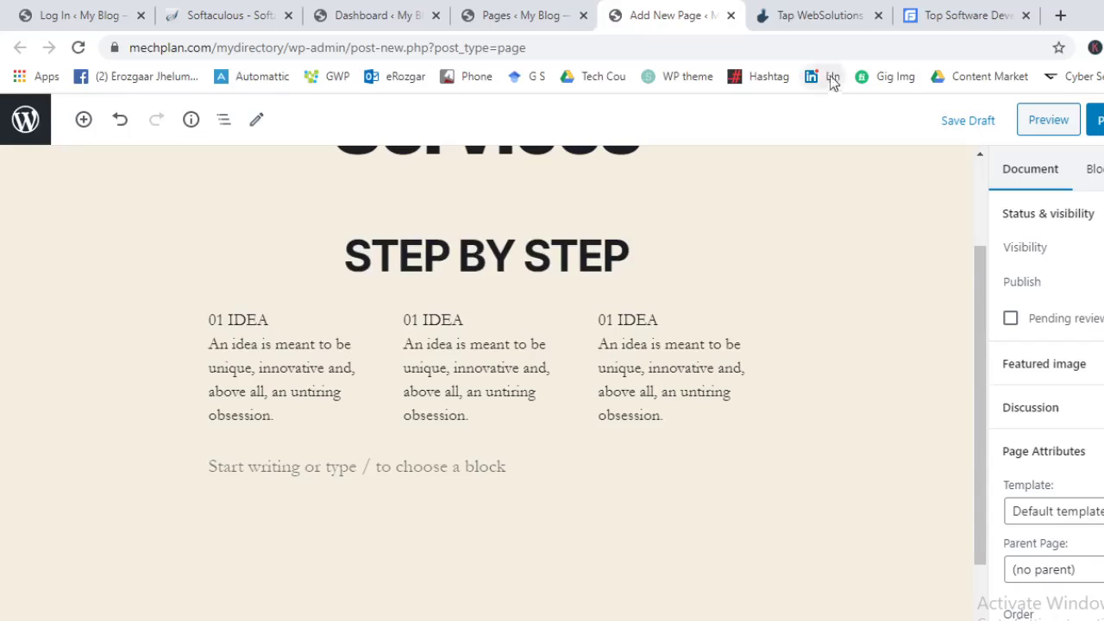
- Copy 'The Best Solution For Your Business' from the reference page and add a Heading block below the columns
left_click(854, 14)
scroll(510, 347, "down", 6)
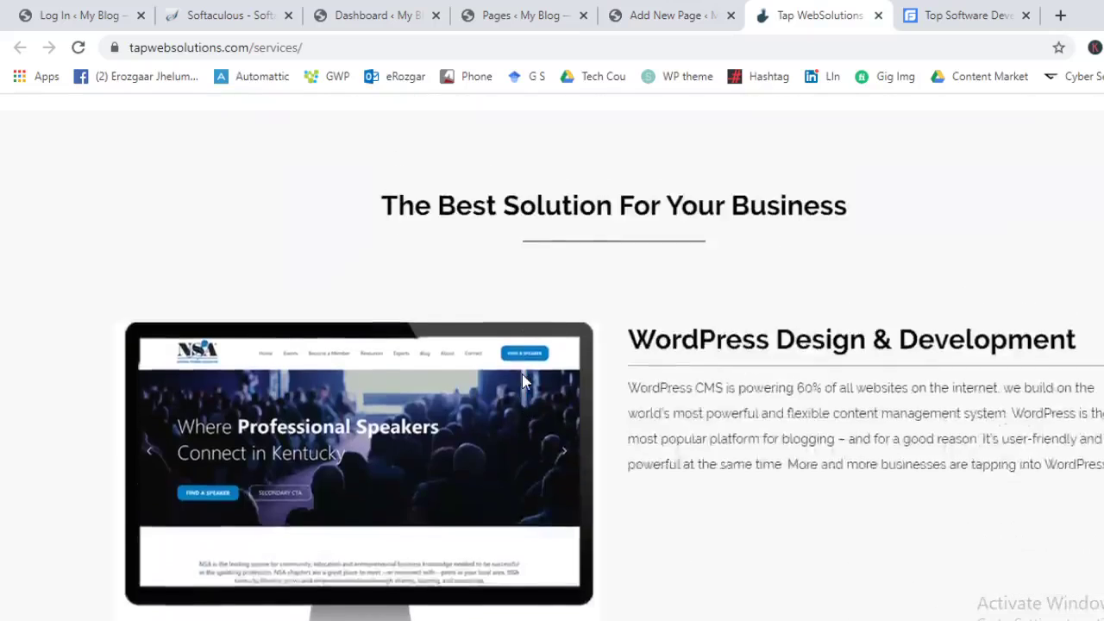
scroll(523, 382, "up", 2)
triple_click(595, 338)
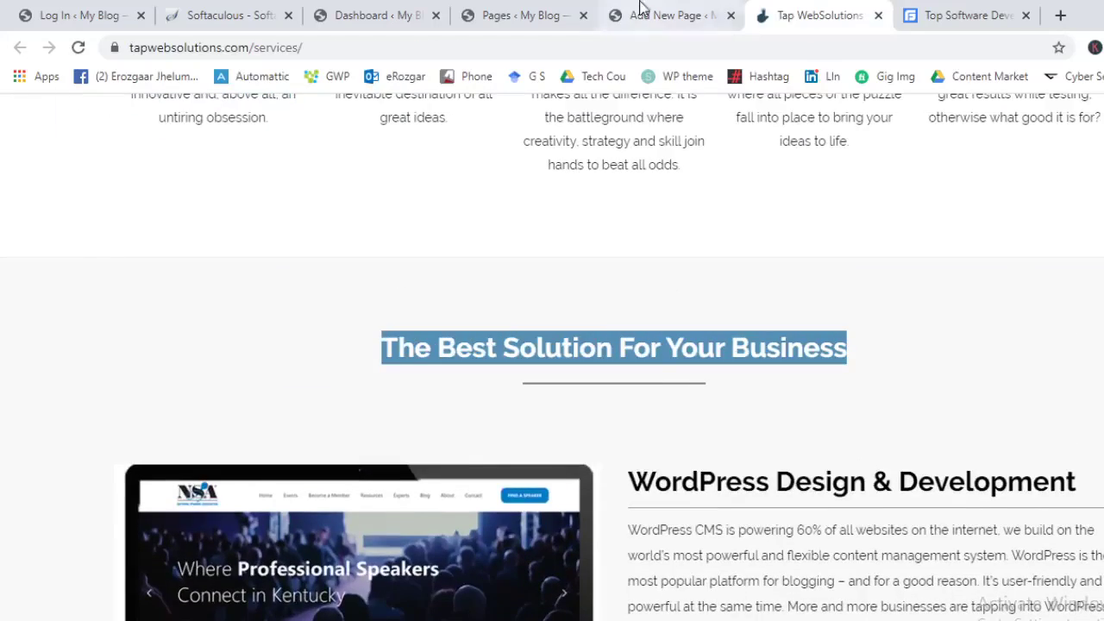
left_click(668, 15)
scroll(521, 409, "down", 1)
left_click(546, 378)
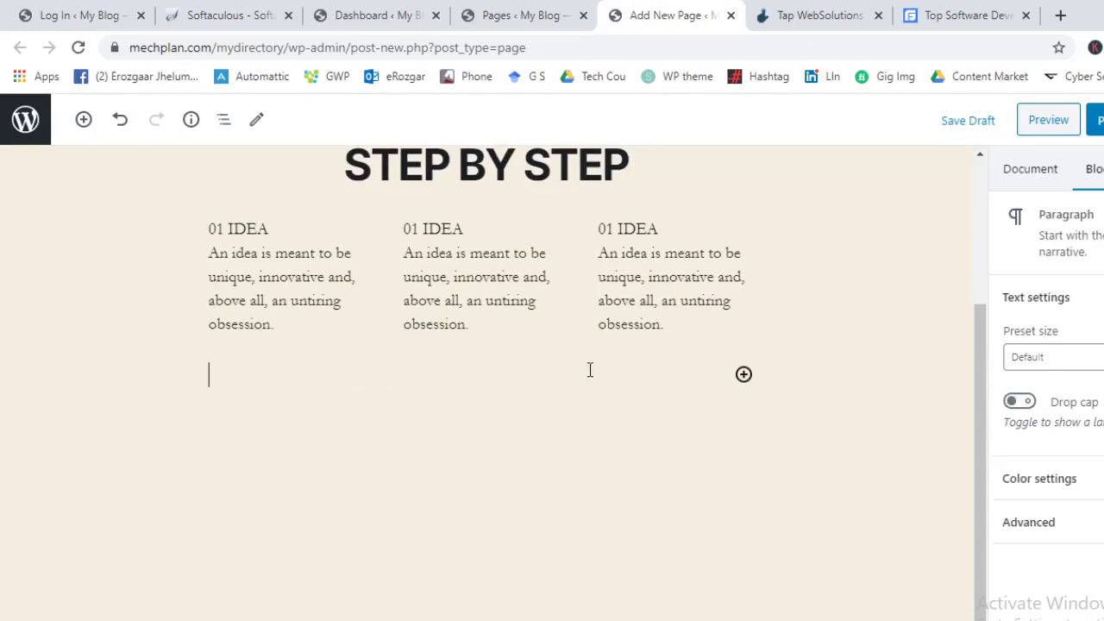
left_click(742, 375)
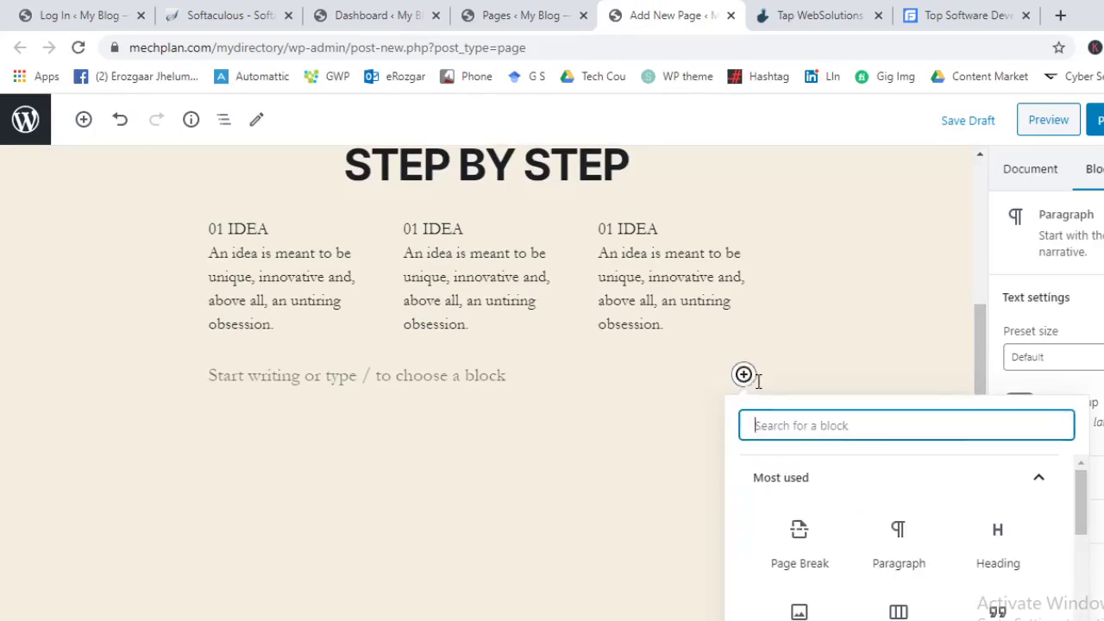
left_click(988, 556)
- Paste 'The Best Solution For Your Business' into the heading and center-align it
left_click(966, 15)
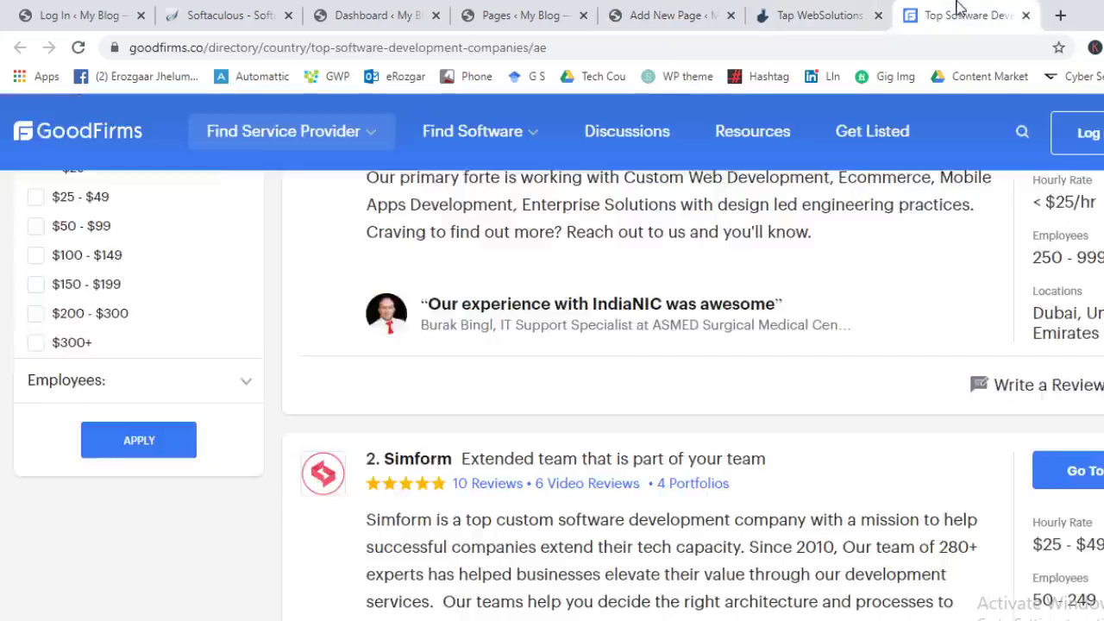
left_click(819, 15)
left_click(677, 16)
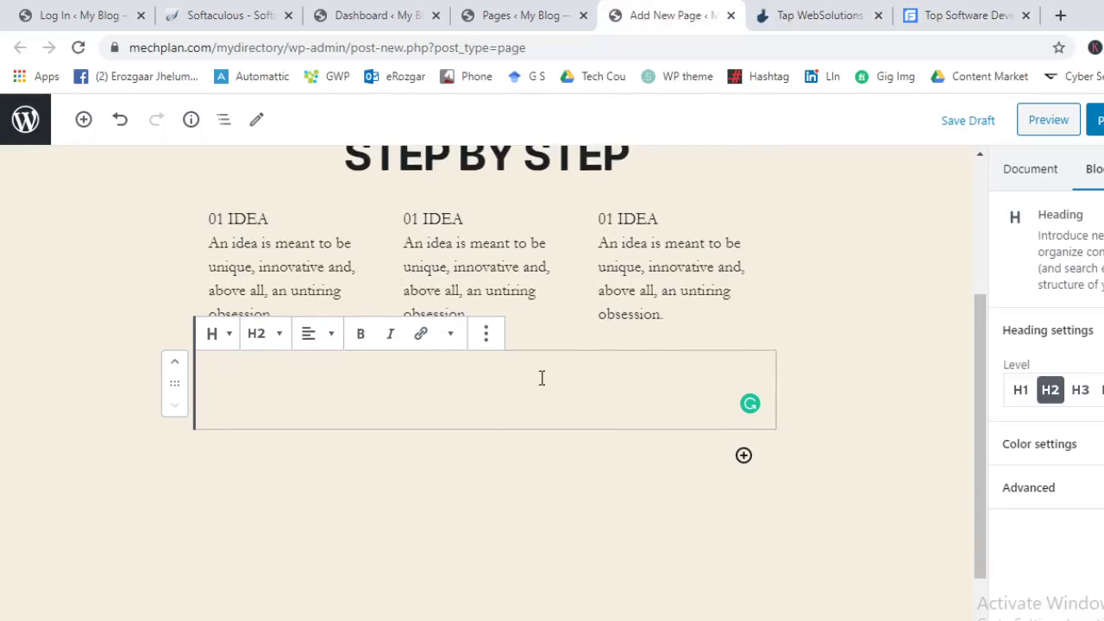
key("ctrl+v")
left_click(310, 282)
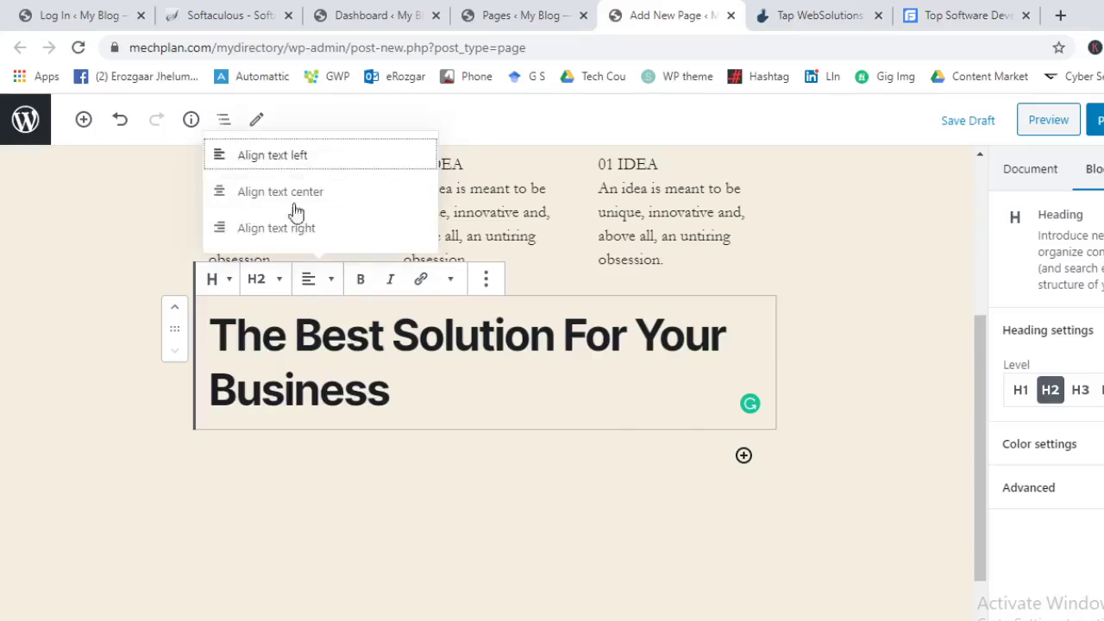
left_click(290, 188)
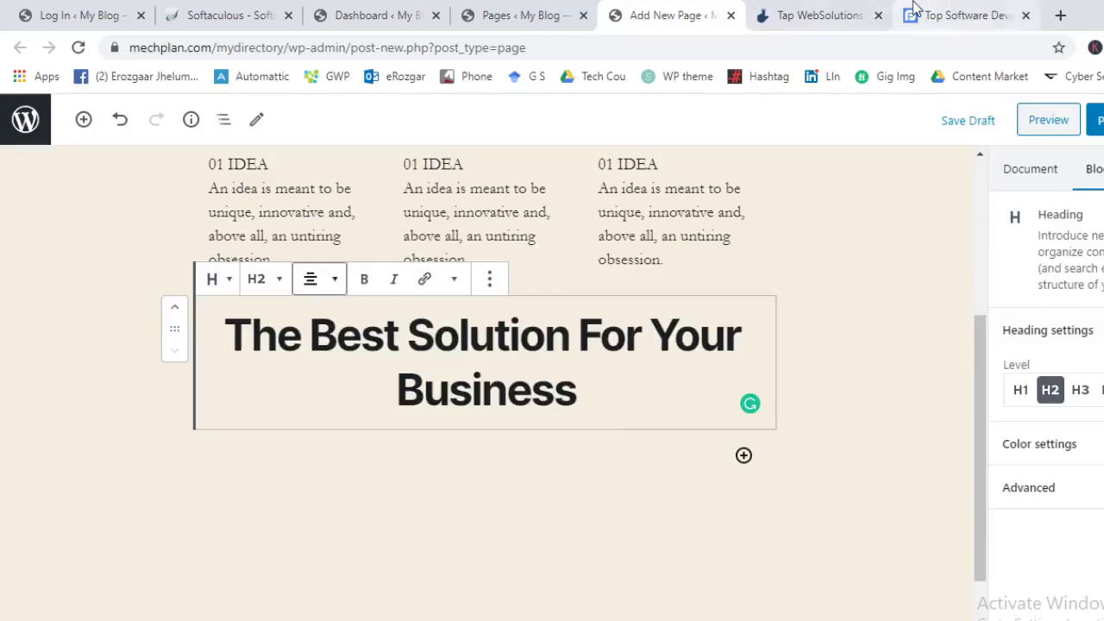
- Review the next section of the reference services page, then bring up the full block library
left_click(958, 15)
left_click(819, 15)
scroll(556, 395, "down", 2)
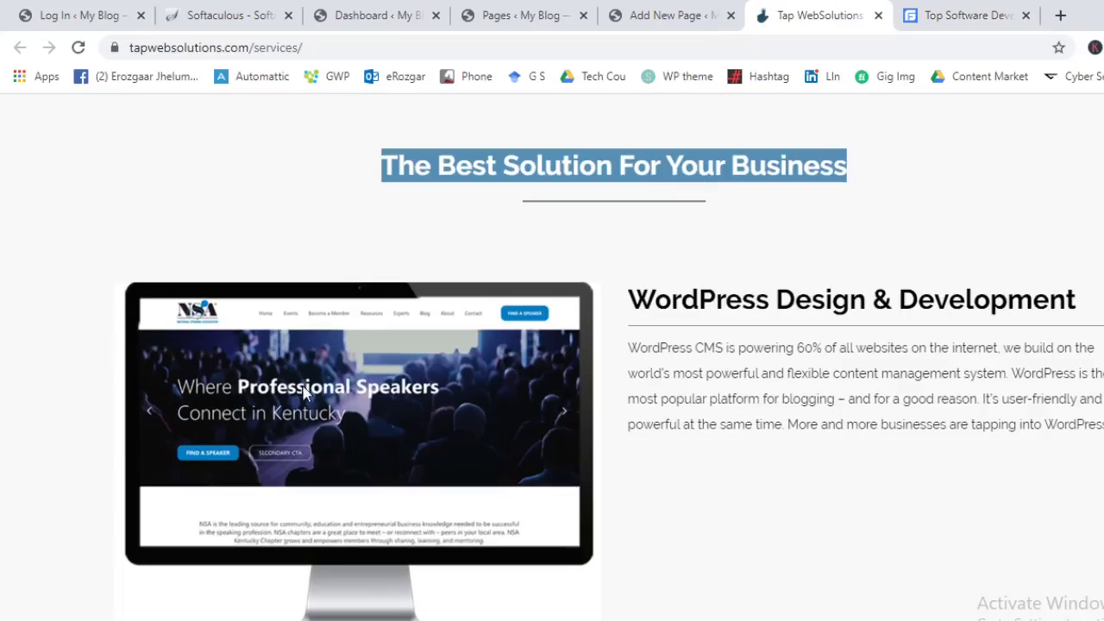
left_click(690, 14)
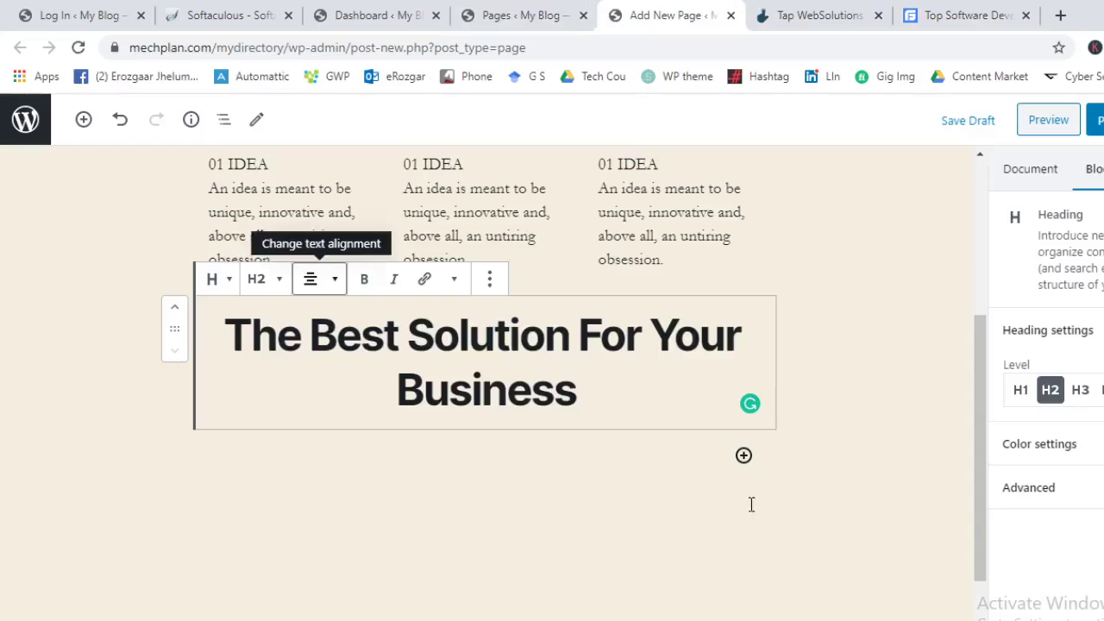
left_click(80, 121)
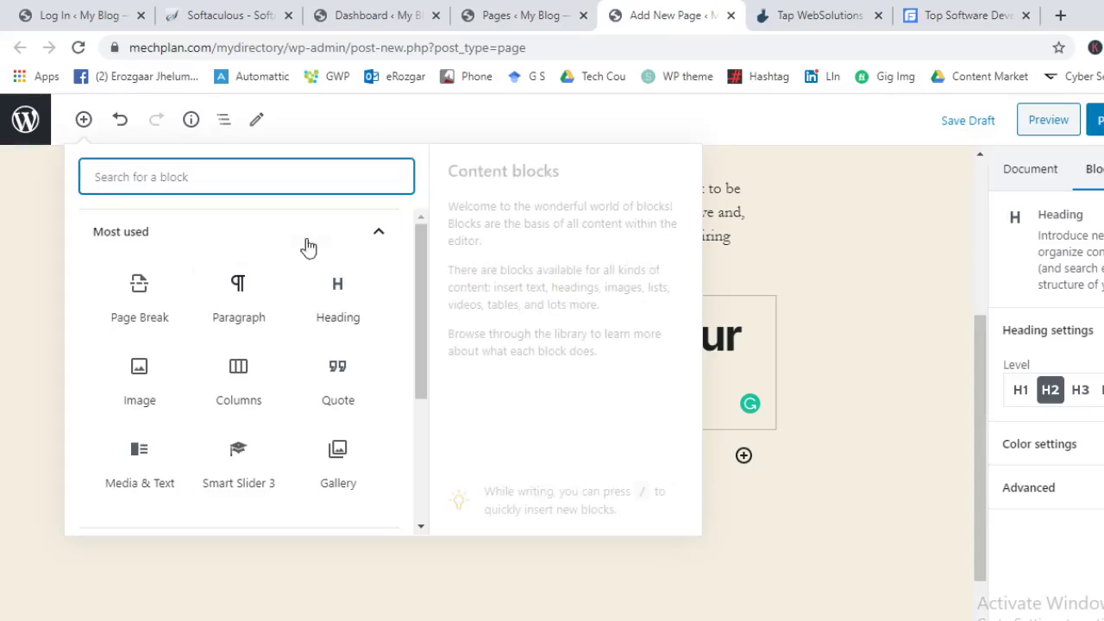
- Insert a Media & Text block from Layout Elements and upload the first WhatsApp image
left_click(310, 240)
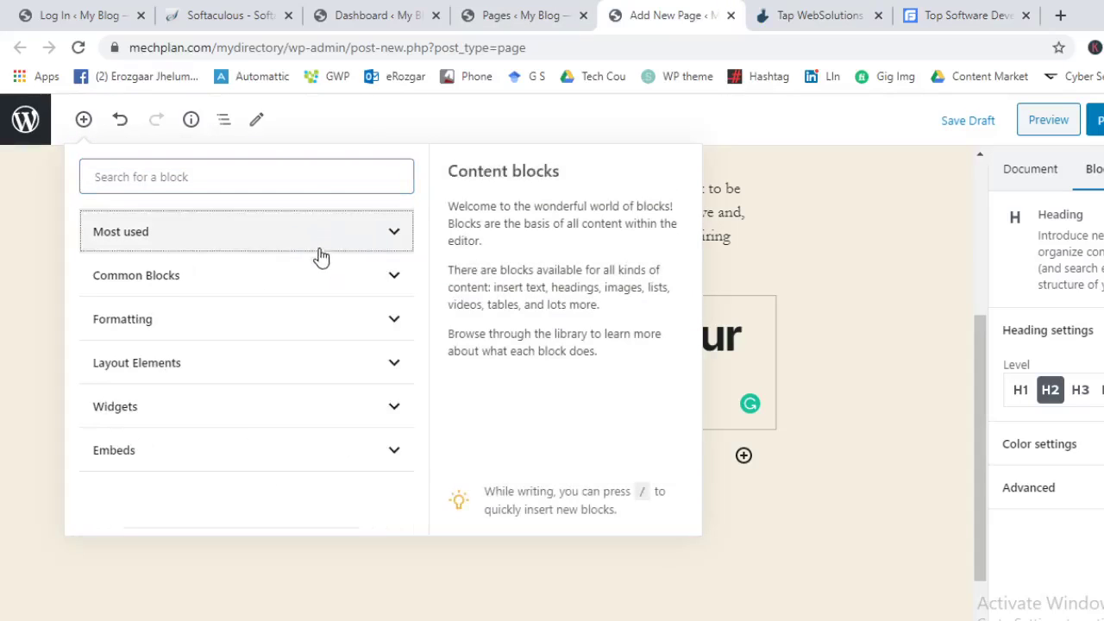
left_click(316, 373)
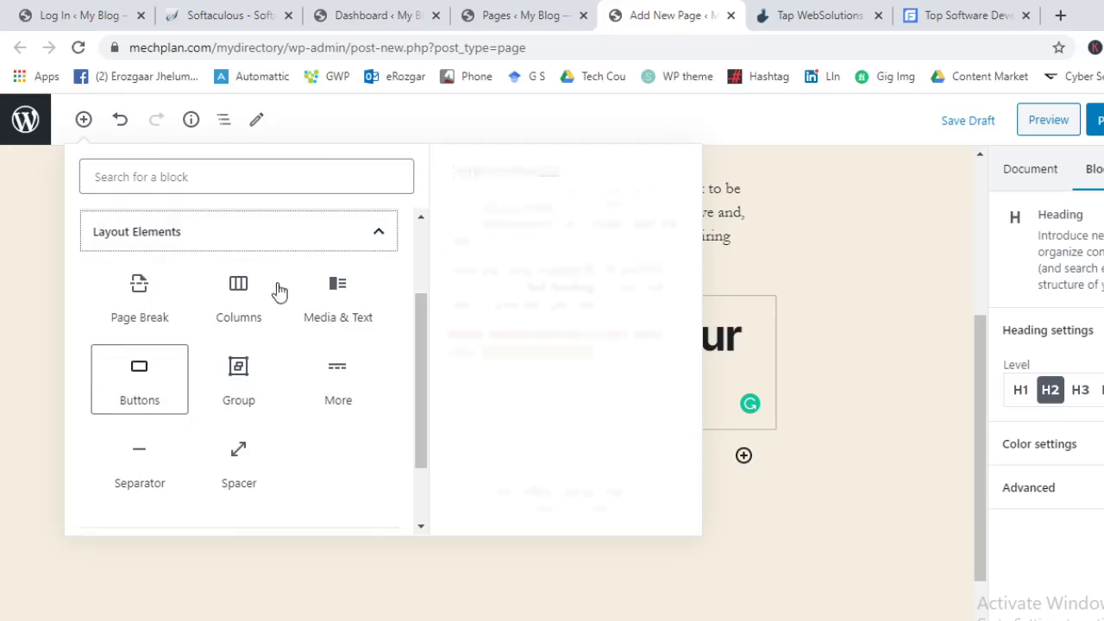
left_click(337, 293)
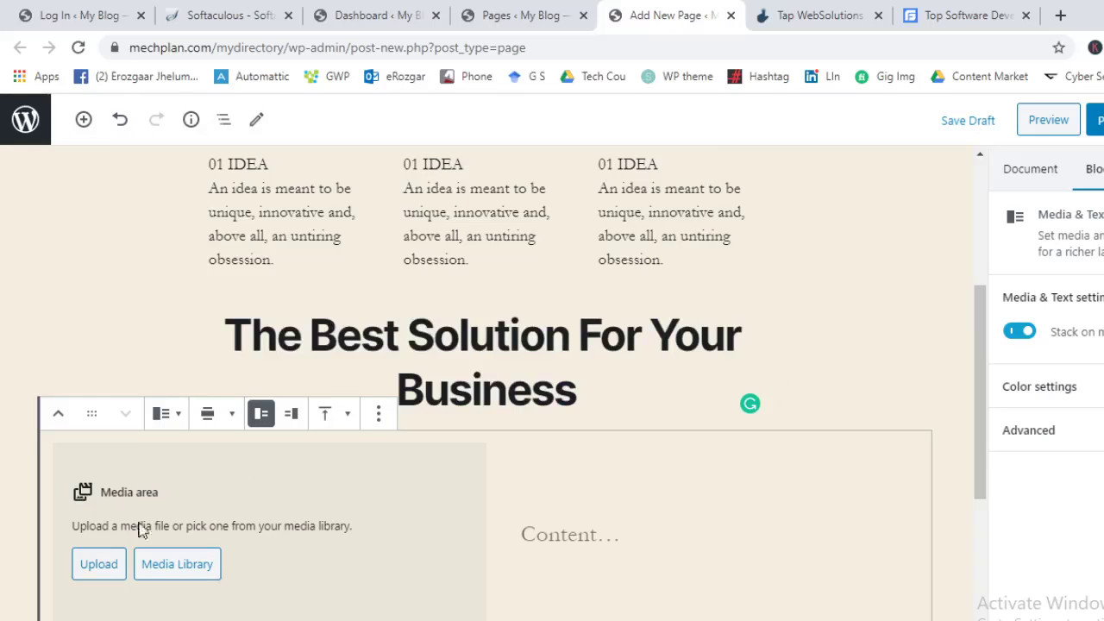
left_click(99, 563)
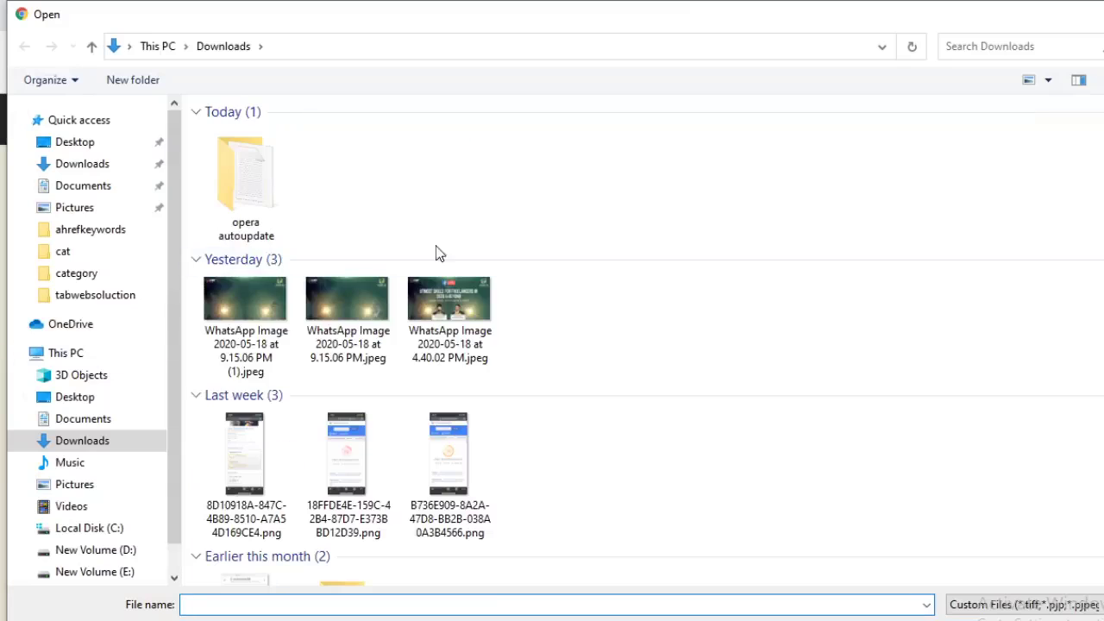
double_click(246, 302)
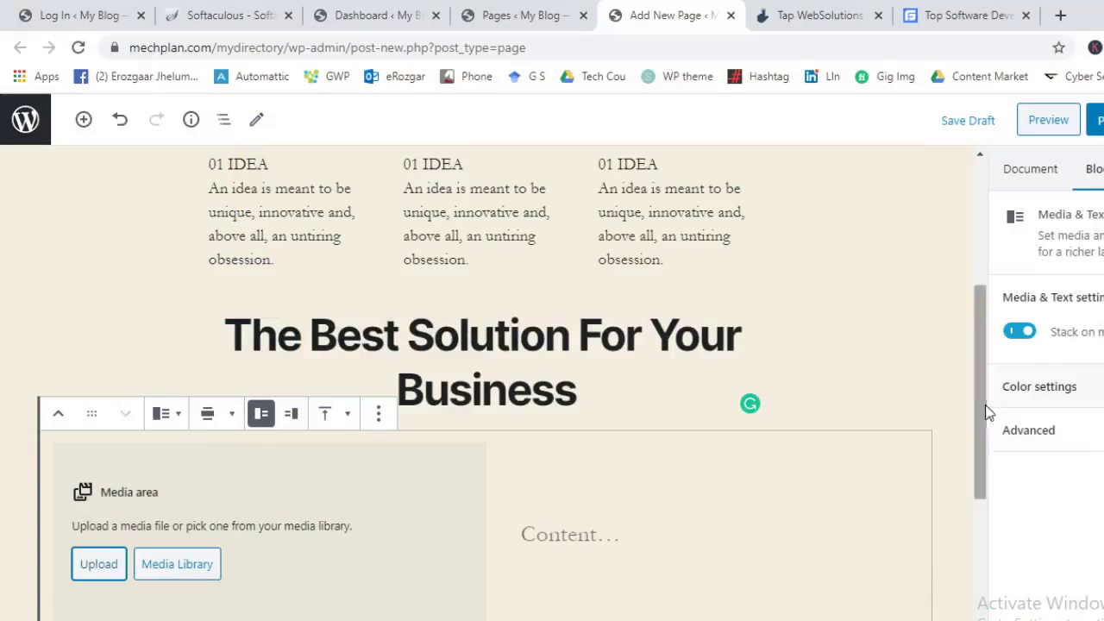
scroll(628, 436, "down", 2)
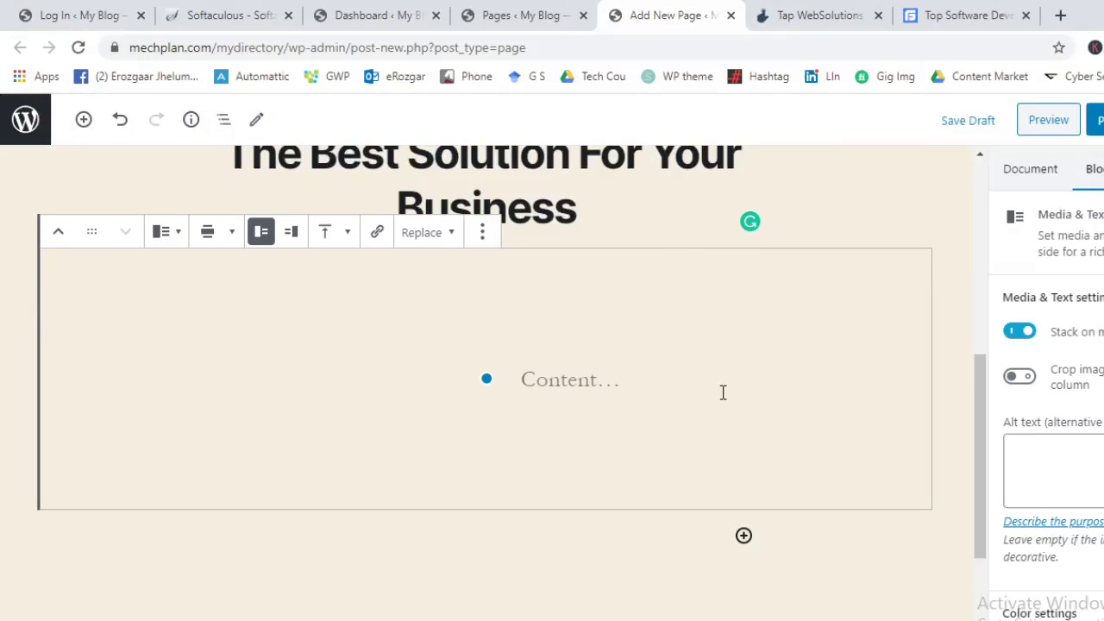
- Copy the WordPress CMS paragraph from the reference page into the block's text side
left_click(587, 388)
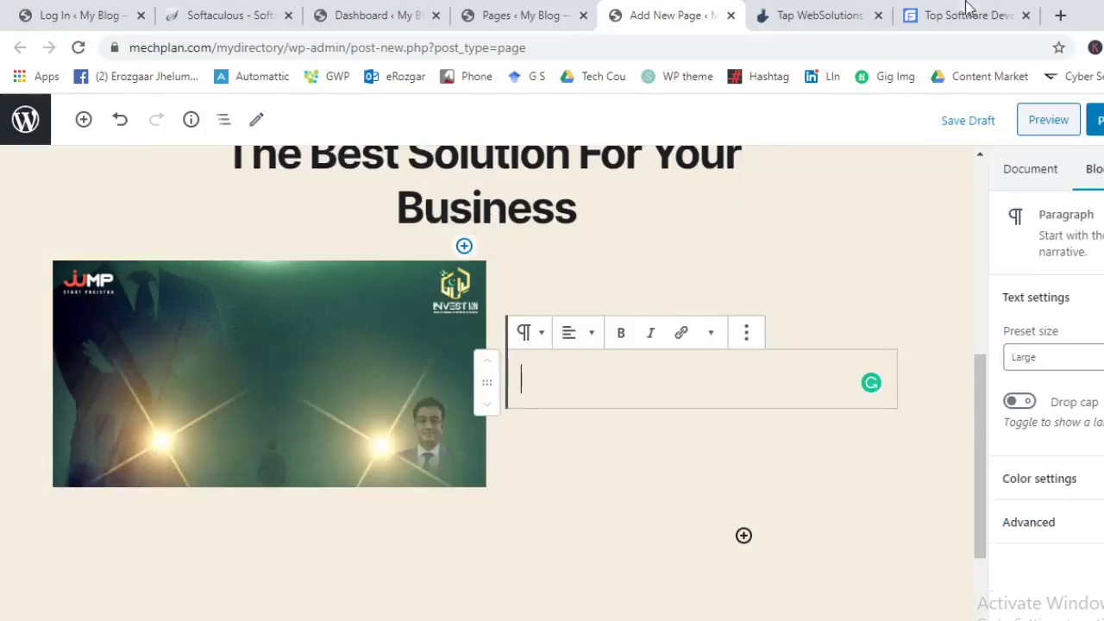
left_click(983, 12)
left_click(822, 10)
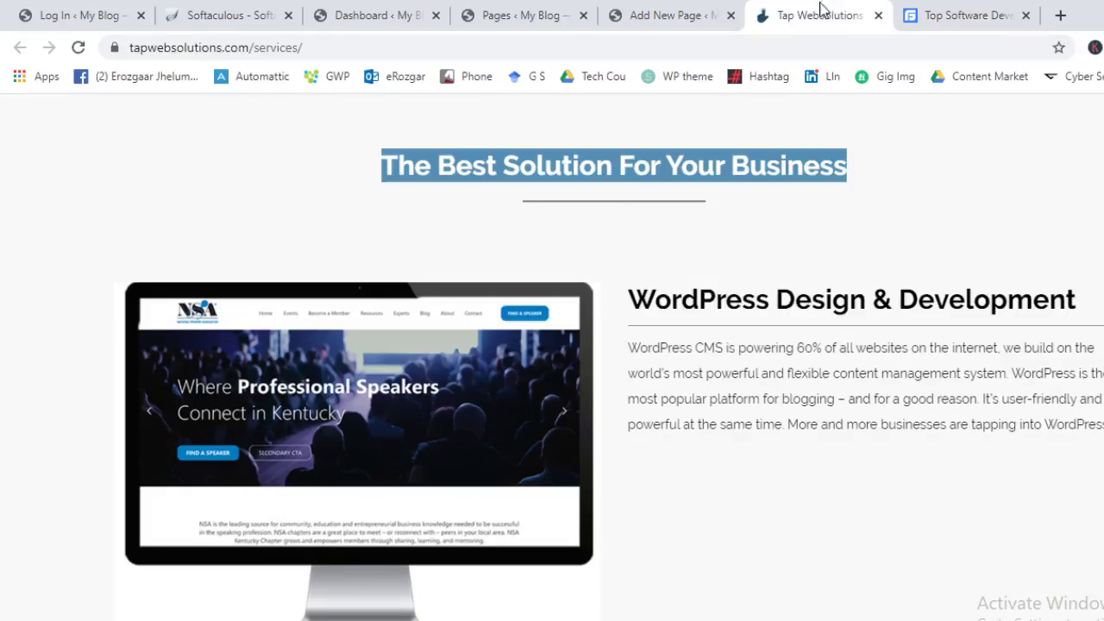
left_click(655, 349)
left_click_drag(635, 348, 1099, 425)
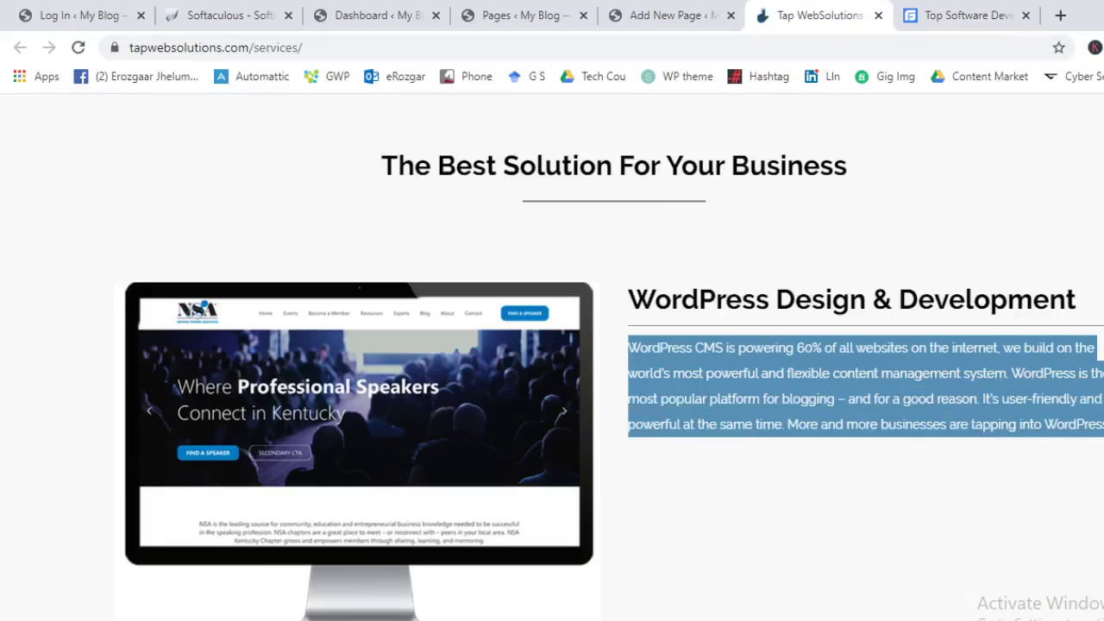
left_click(703, 9)
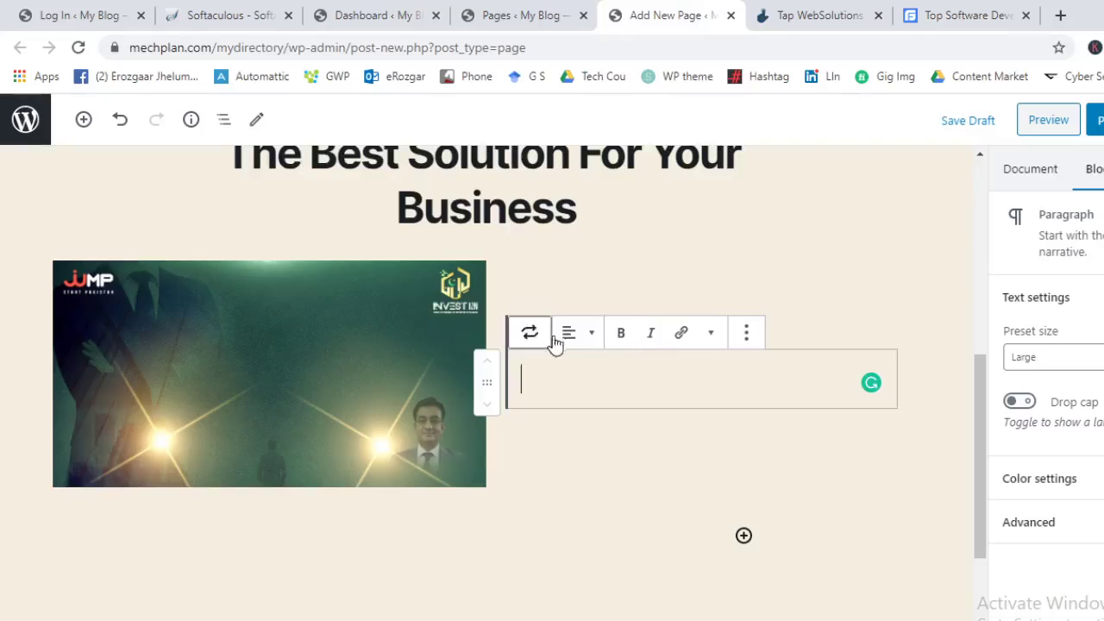
key("ctrl+v")
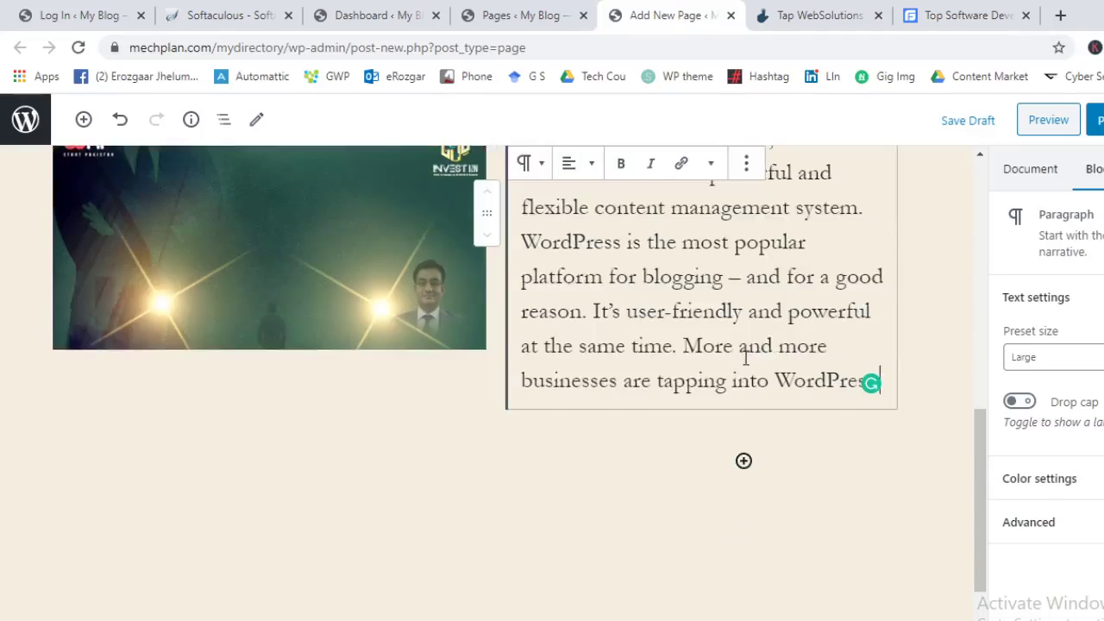
- Switch the WordPress CMS paragraph to Edit as HTML
scroll(770, 266, "up", 2)
left_click(747, 240)
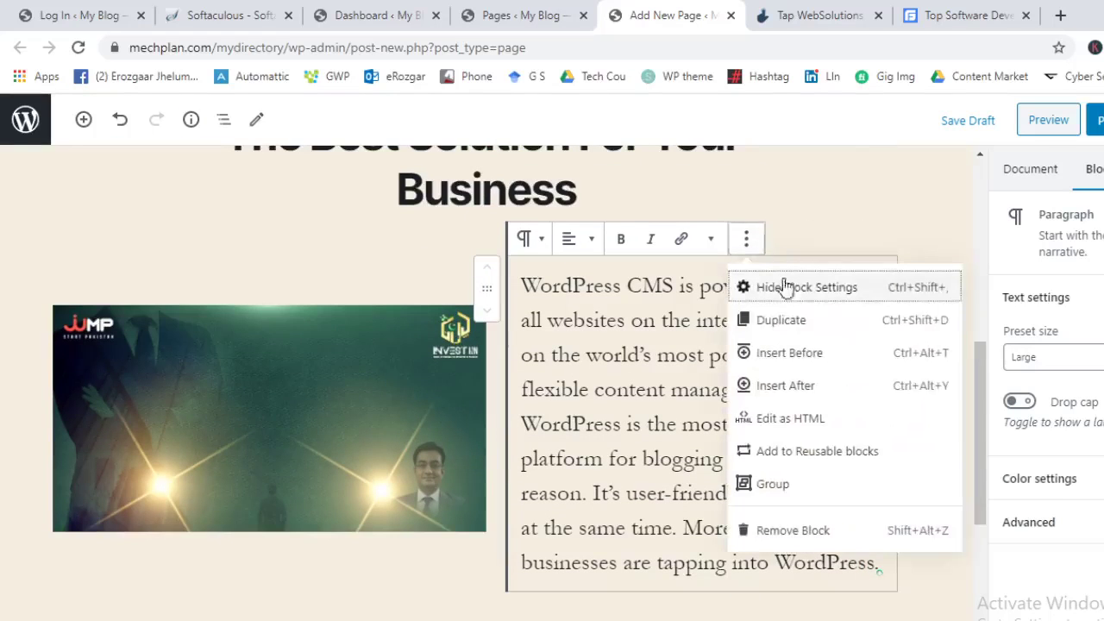
left_click(828, 416)
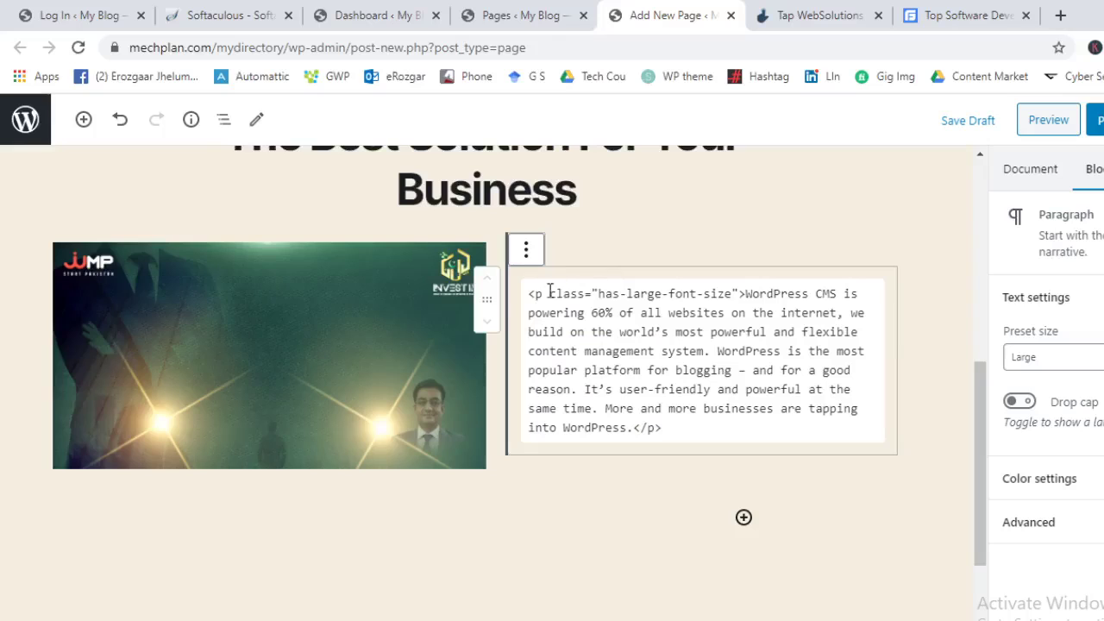
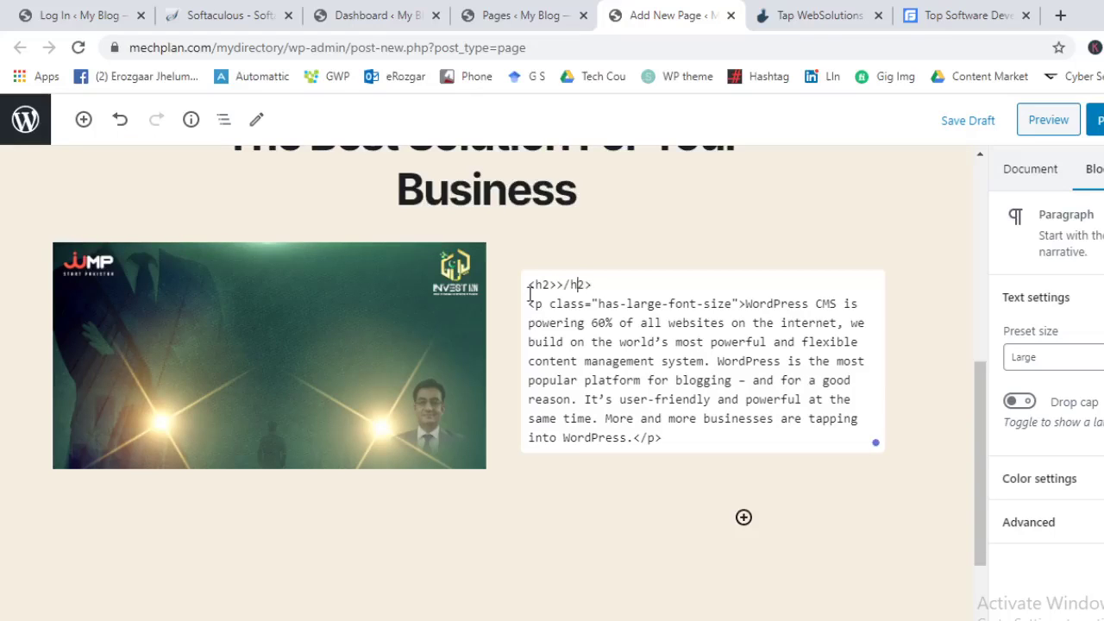
- Copy the 'WordPress Design & Development' heading from the Tap WebSolutions services page
type("<")
left_click(915, 14)
left_click(863, 15)
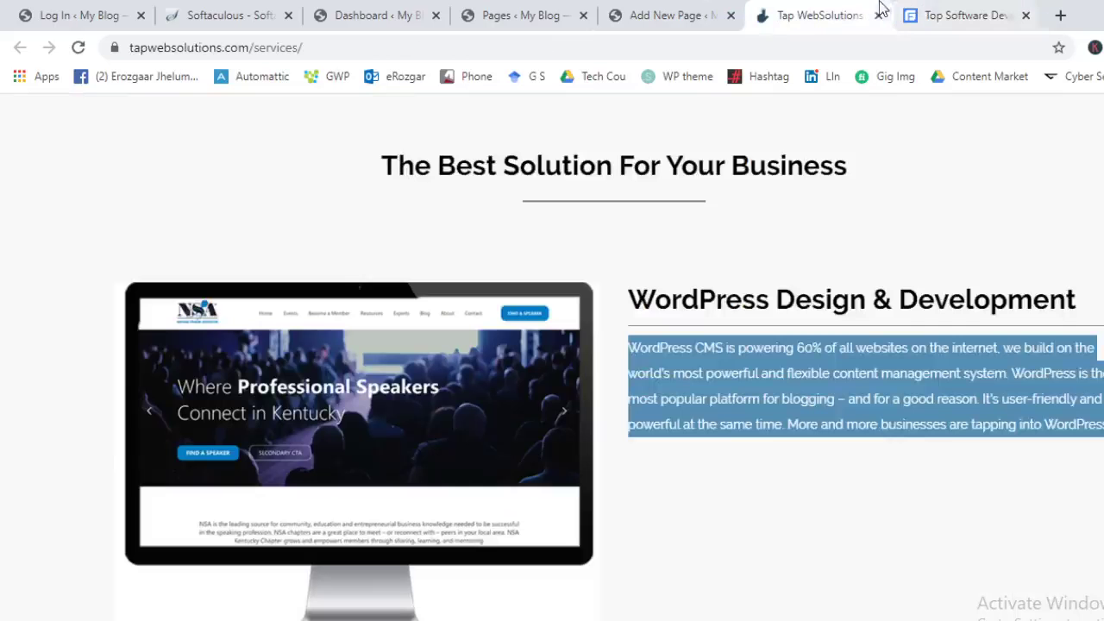
double_click(792, 294)
triple_click(791, 293)
key("ctrl+c")
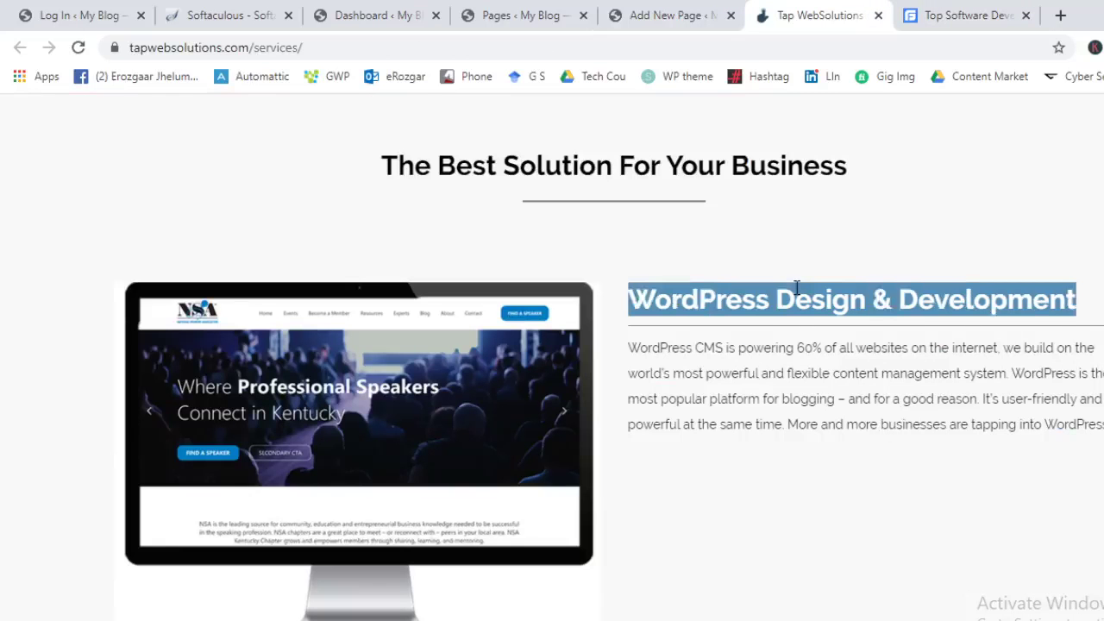
- Convert the block to HTML, paste the heading inside its <h2> tags, and preview the rendered text
left_click(729, 8)
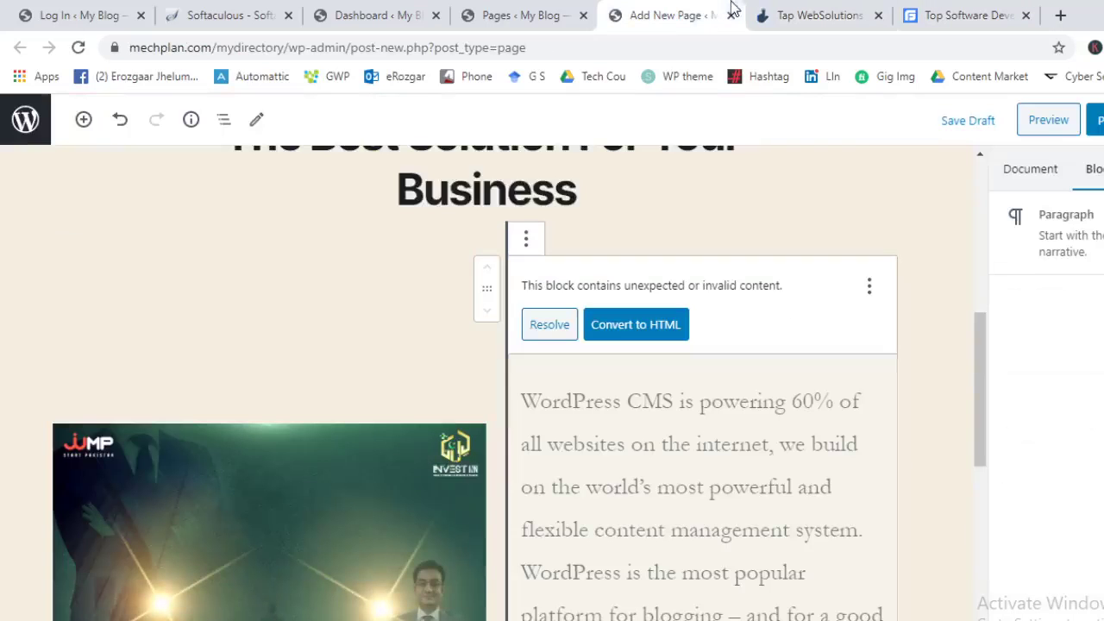
left_click(657, 325)
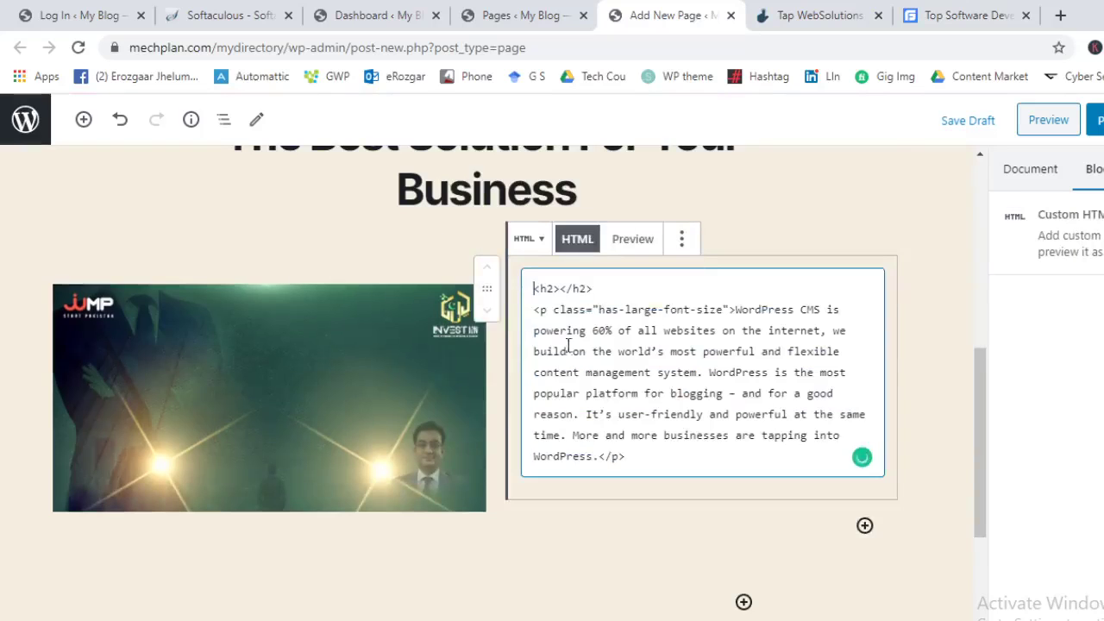
key("ctrl+v")
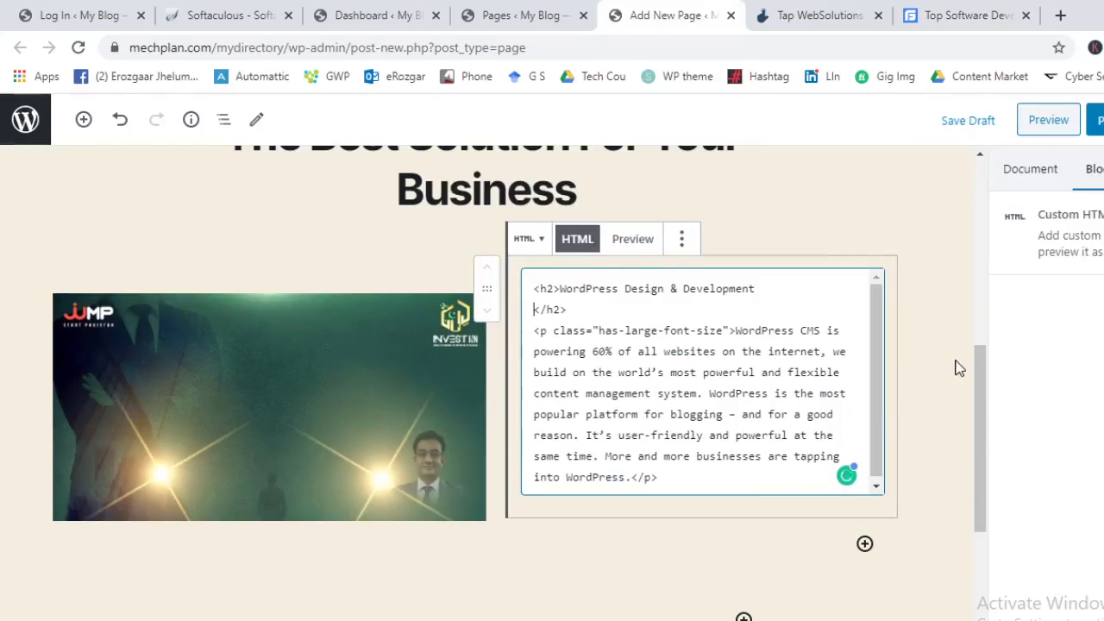
left_click(887, 459)
left_click(648, 268)
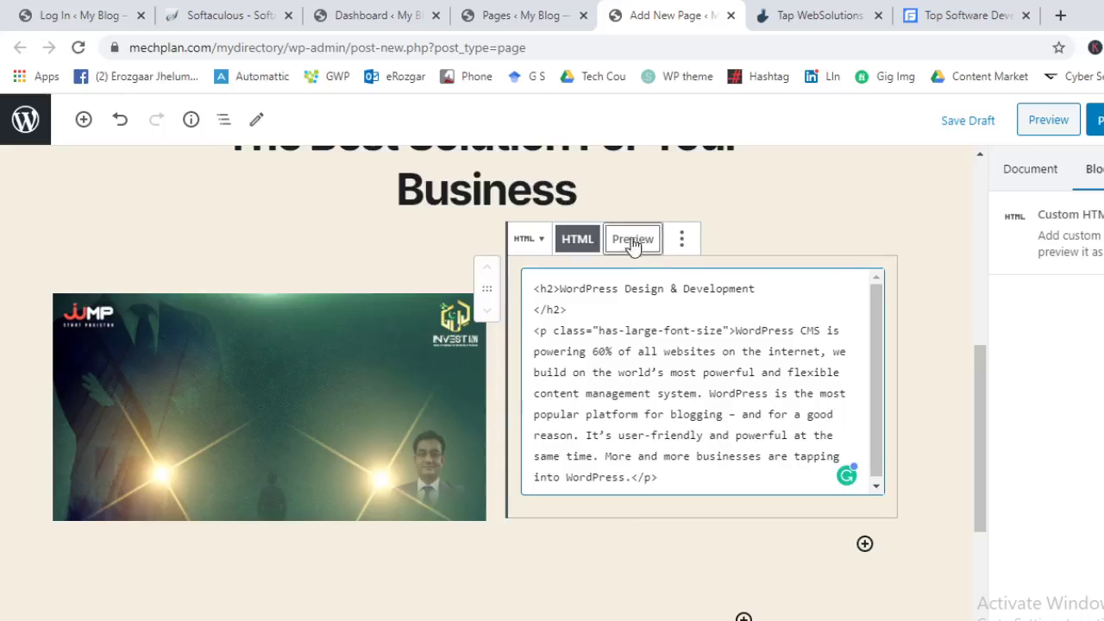
left_click(632, 239)
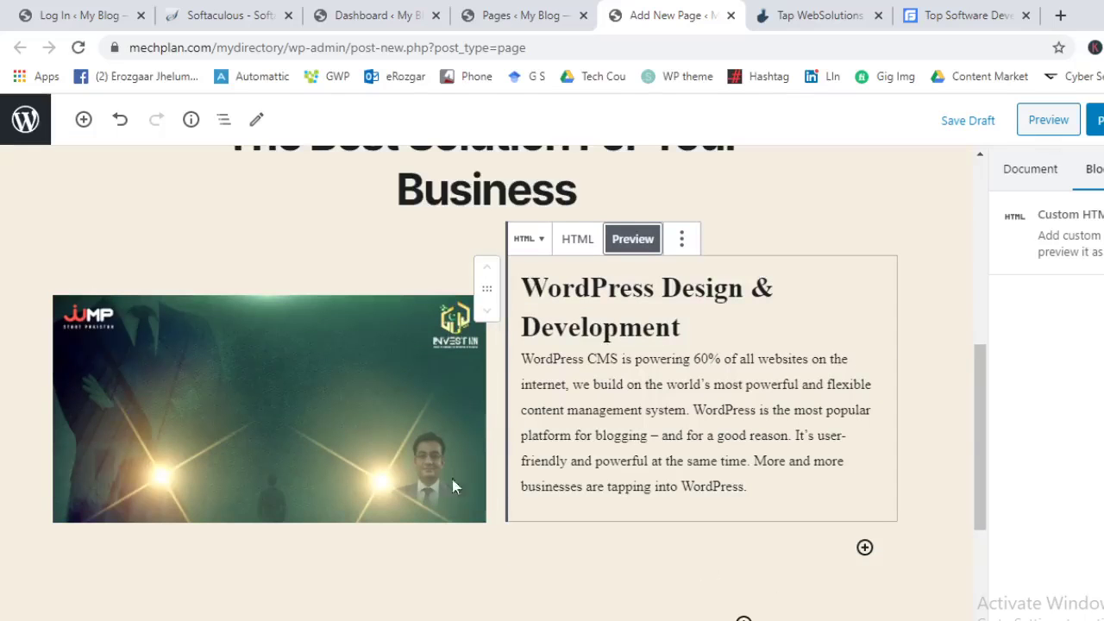
scroll(439, 485, "down", 2)
scroll(609, 444, "up", 2)
- Stretch the image-and-text section to full width, then undo it
left_click(592, 352)
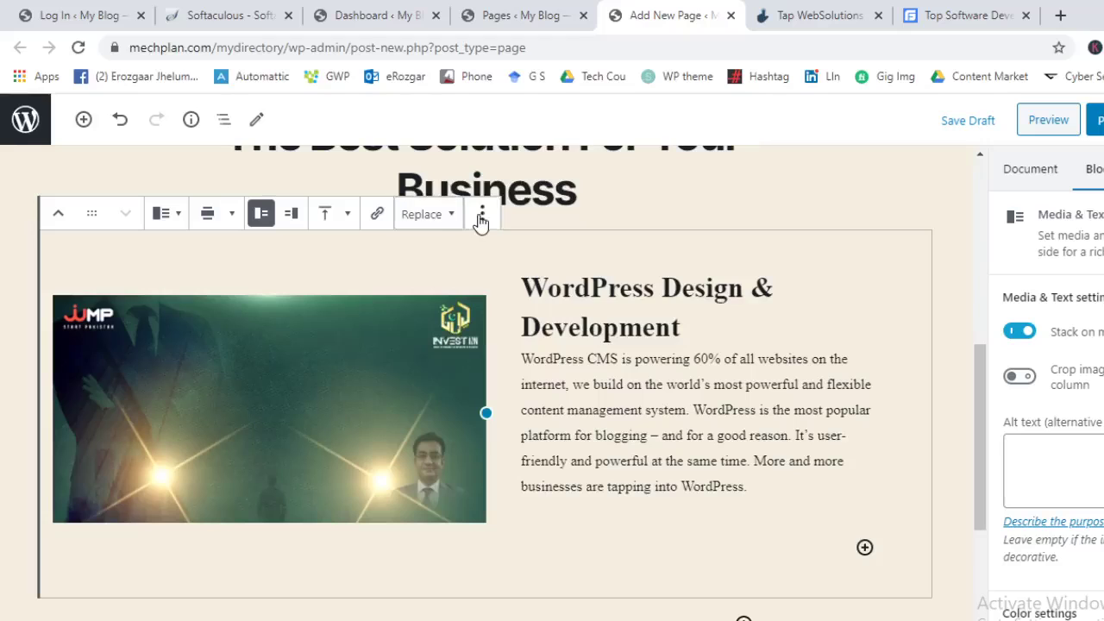
left_click(220, 217)
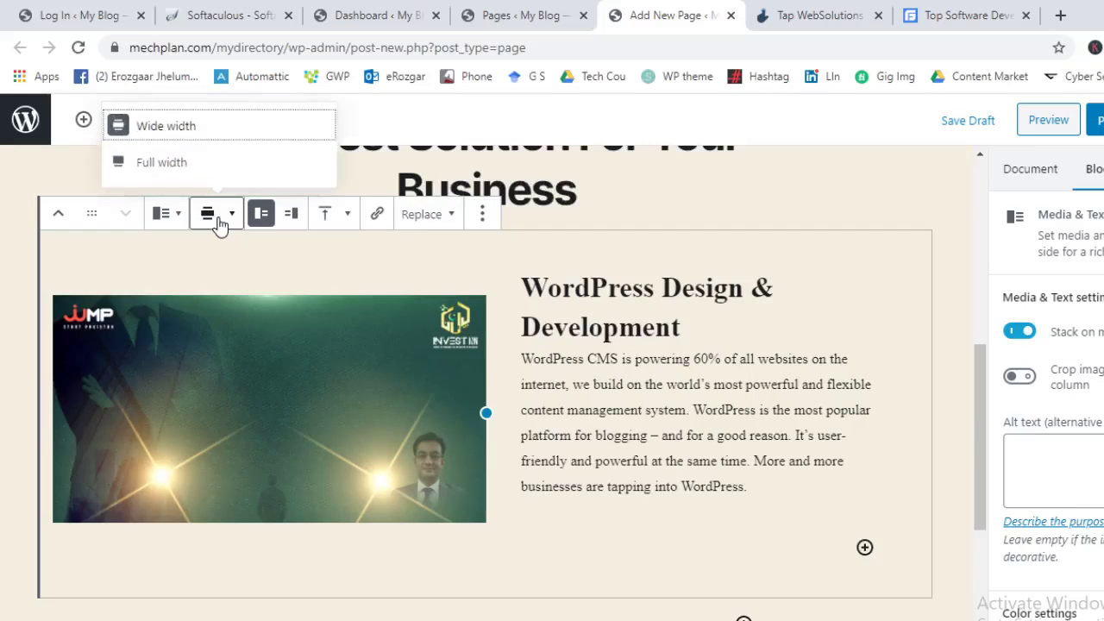
left_click(186, 169)
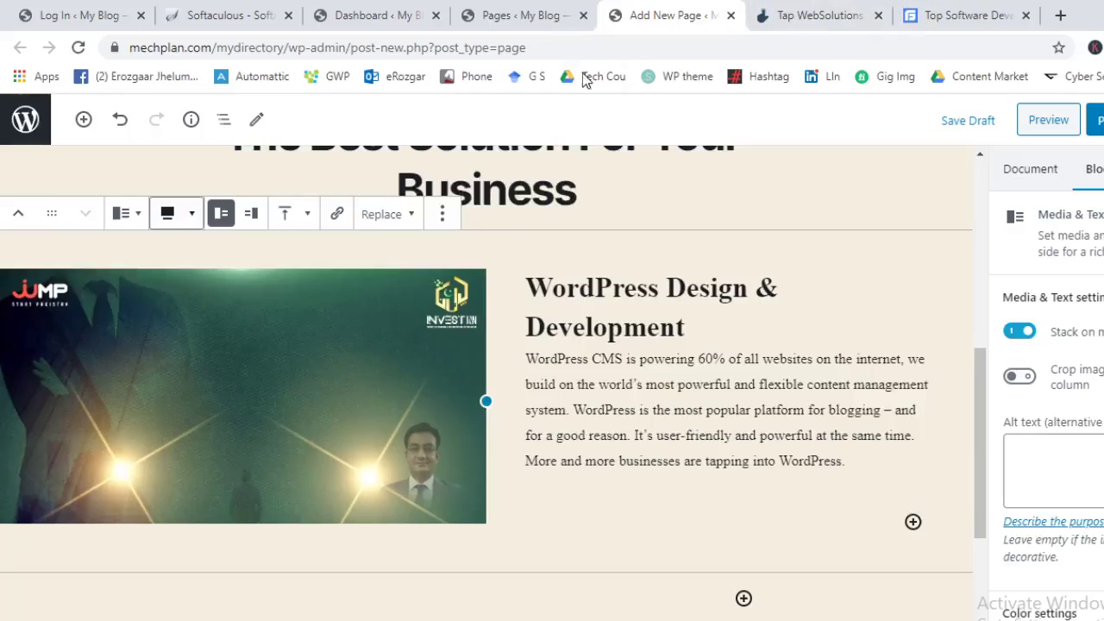
key("ctrl+z")
- Set the image-and-text section's vertical alignment to middle
left_click(386, 259)
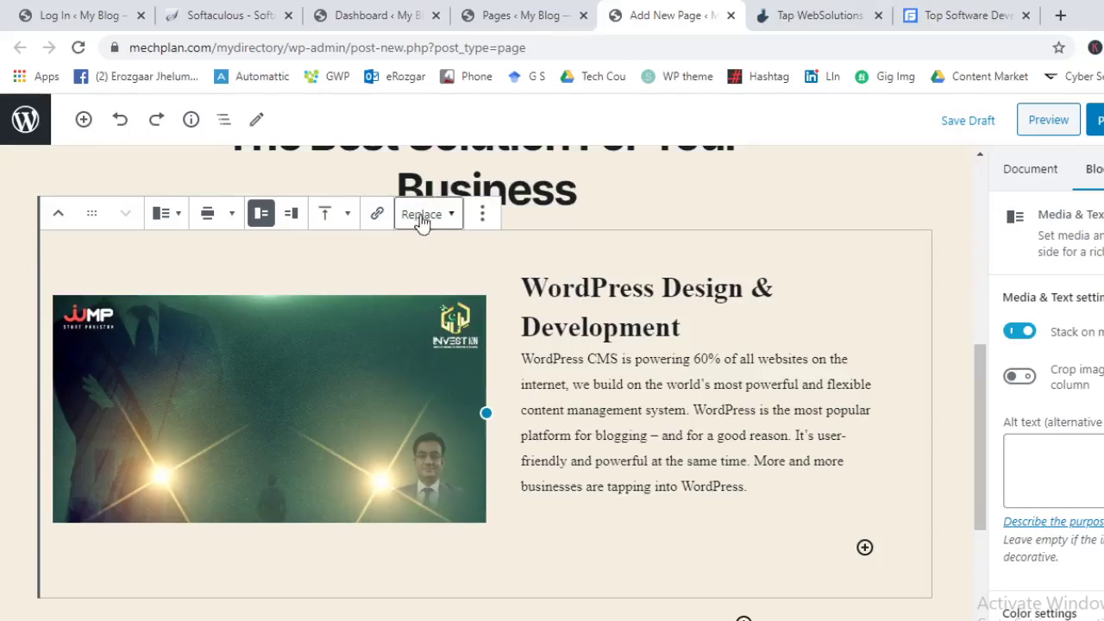
left_click(455, 218)
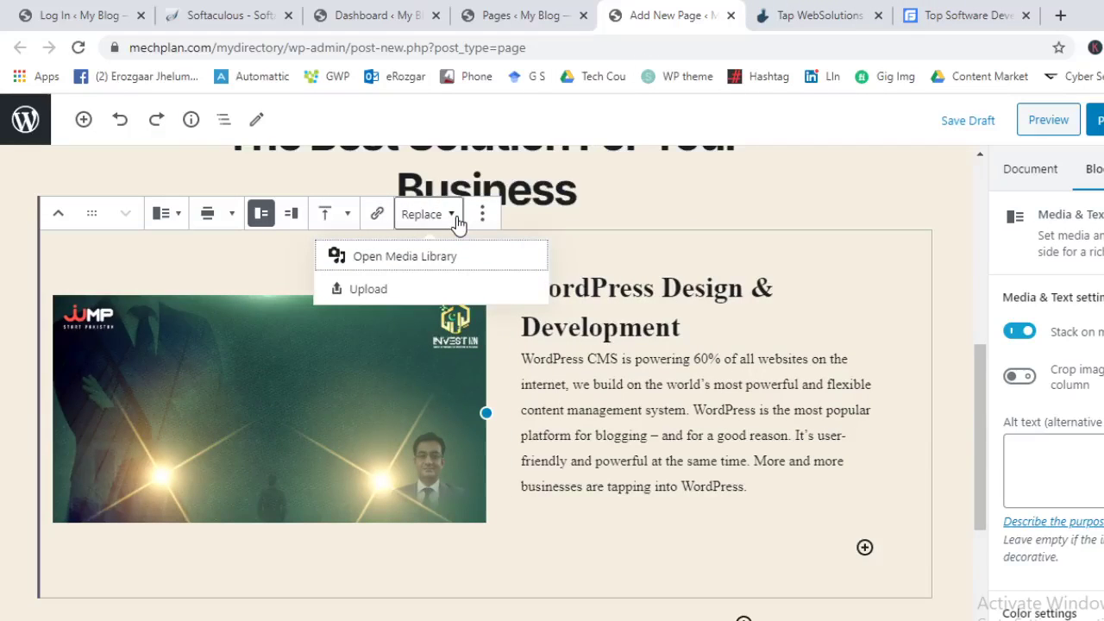
left_click(343, 218)
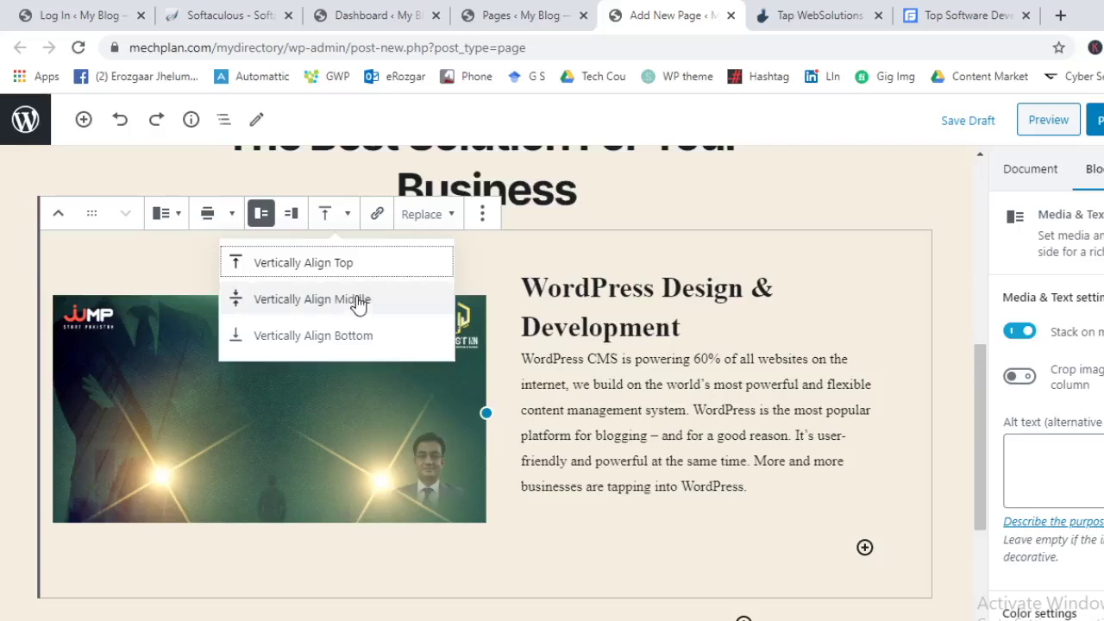
left_click(357, 299)
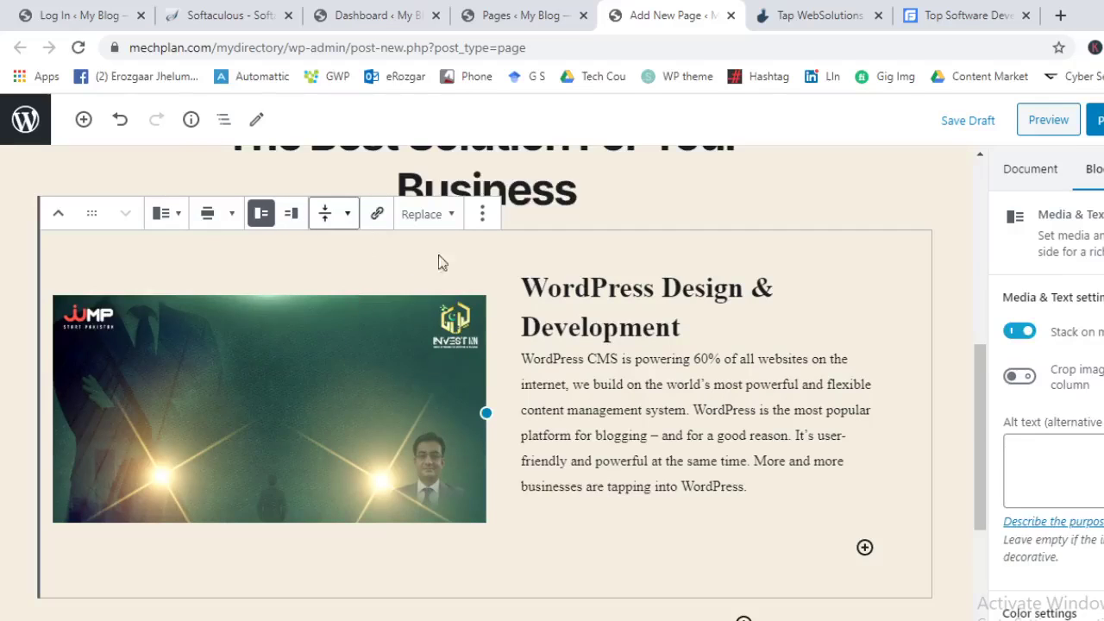
- Check the HTML block's conversion options and the page-wide settings
left_click(714, 343)
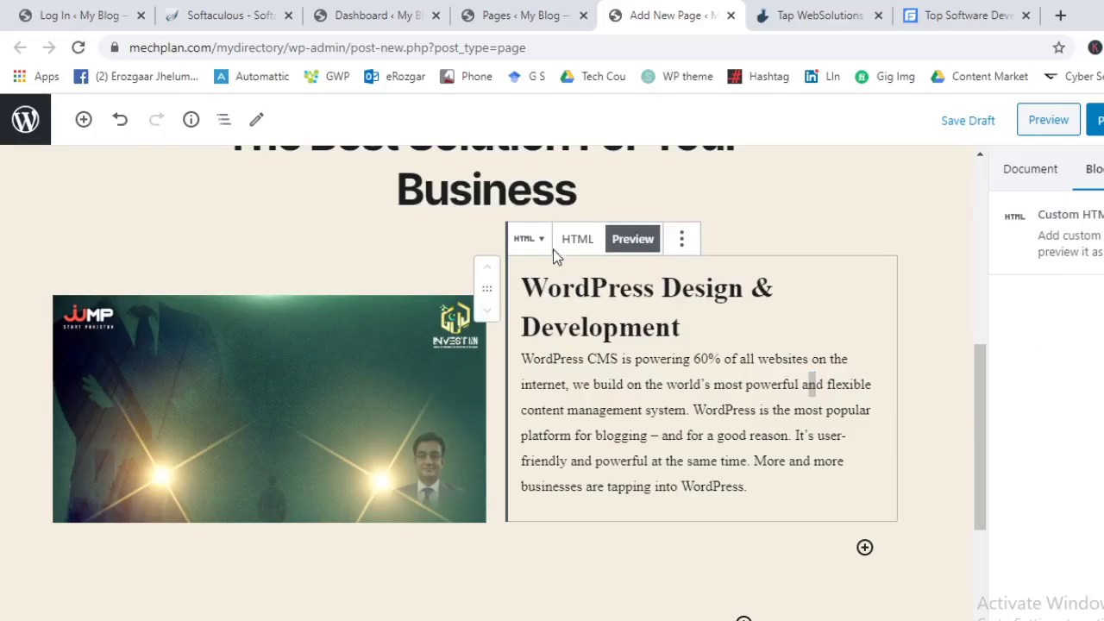
left_click(529, 240)
left_click(852, 384)
left_click(1046, 176)
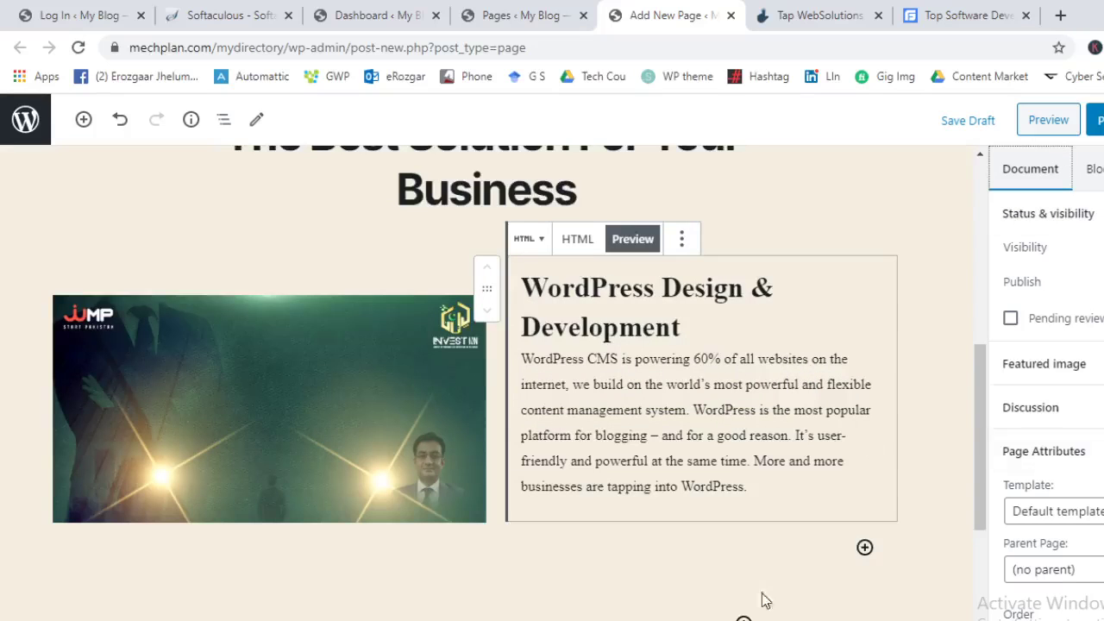
scroll(763, 601, "down", 3)
- Insert a new Media & Text block below and upload the second WhatsApp image
left_click(716, 372)
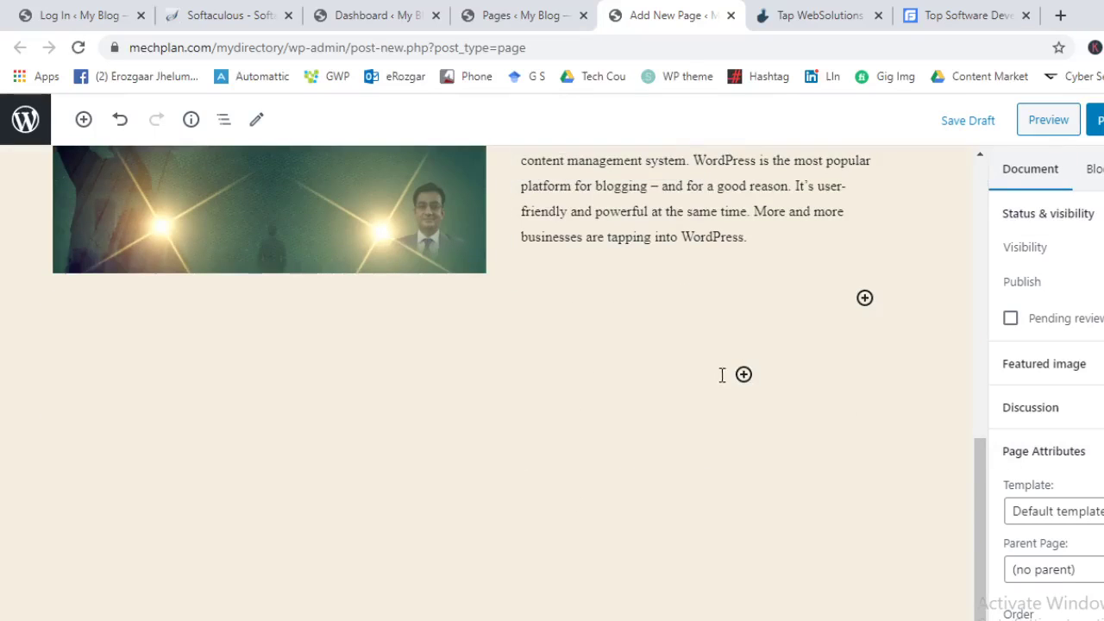
left_click(743, 374)
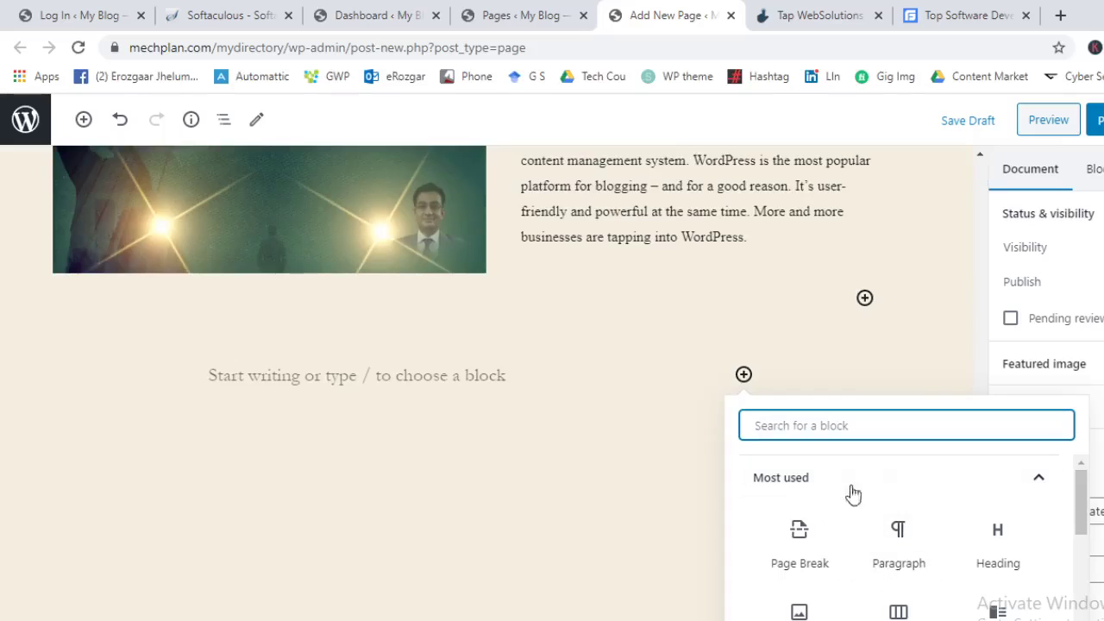
left_click(83, 119)
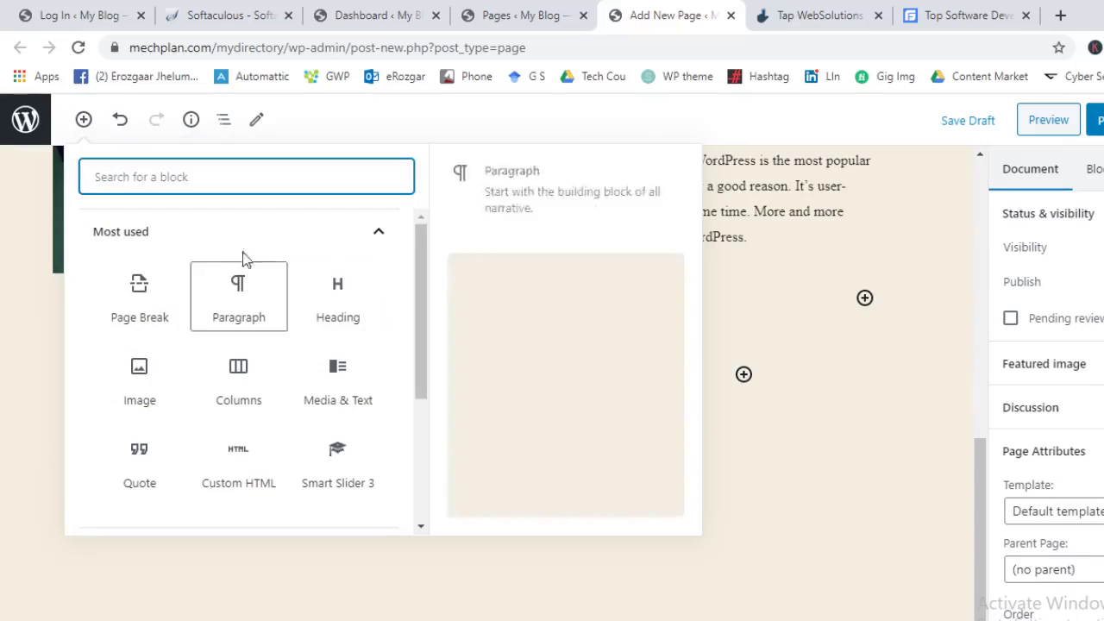
left_click(356, 369)
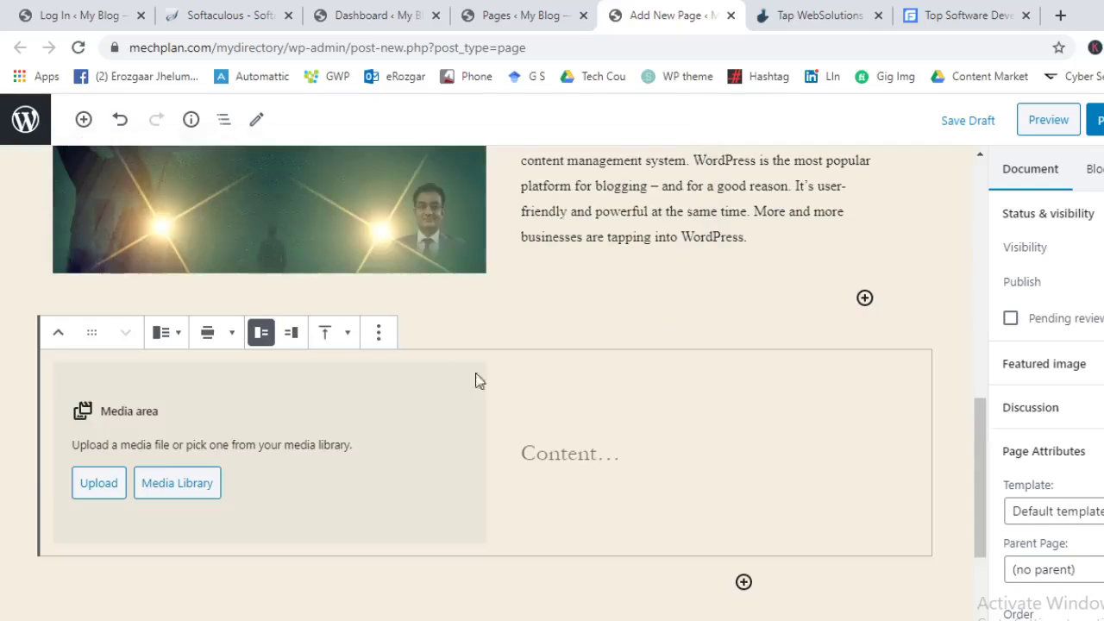
left_click(95, 488)
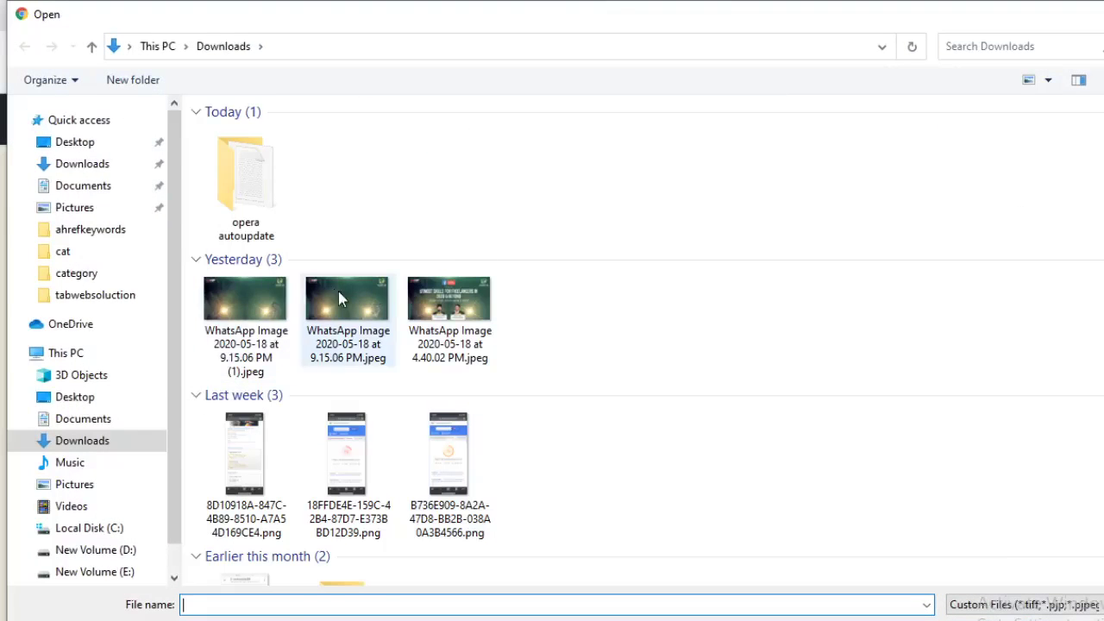
double_click(339, 293)
- Select the heading and paragraph text in the first section's HTML block
scroll(731, 335, "up", 2)
left_click(687, 361)
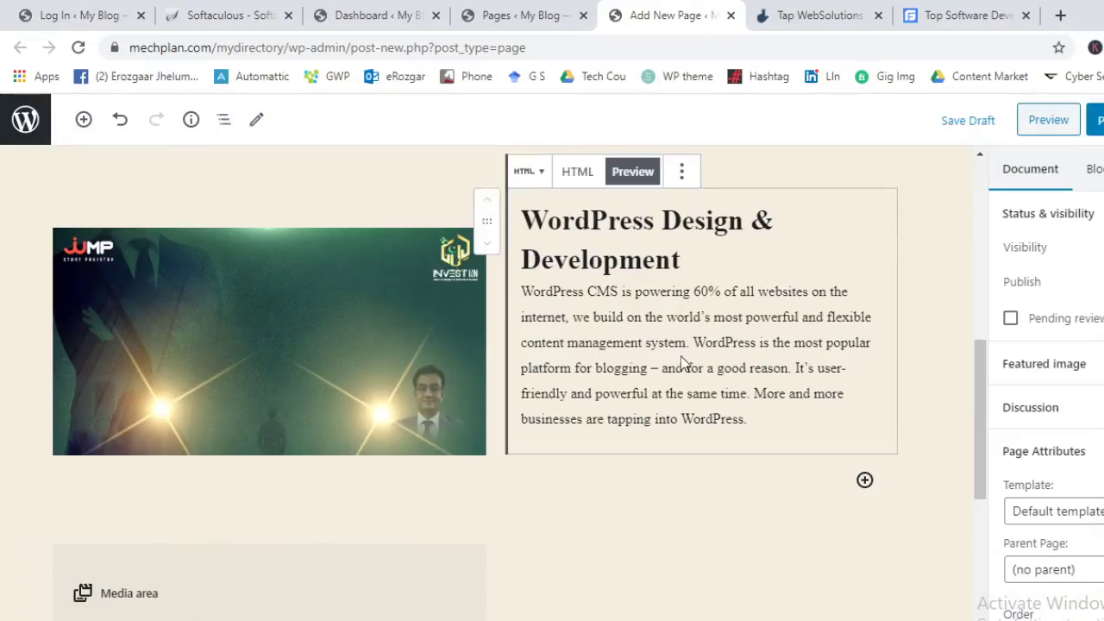
triple_click(699, 367)
left_click(740, 395)
left_click_drag(747, 421, 707, 369)
left_click_drag(523, 213, 819, 417)
- Paste the copied heading and paragraph into the lower section's content as HTML
scroll(733, 444, "down", 2)
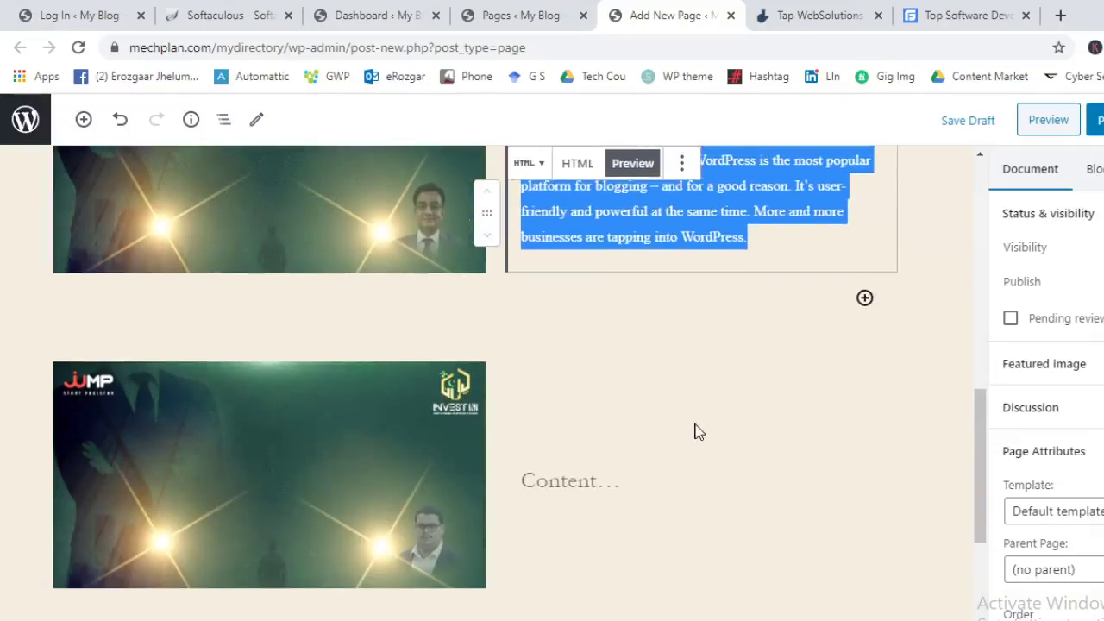
left_click(699, 436)
left_click(577, 472)
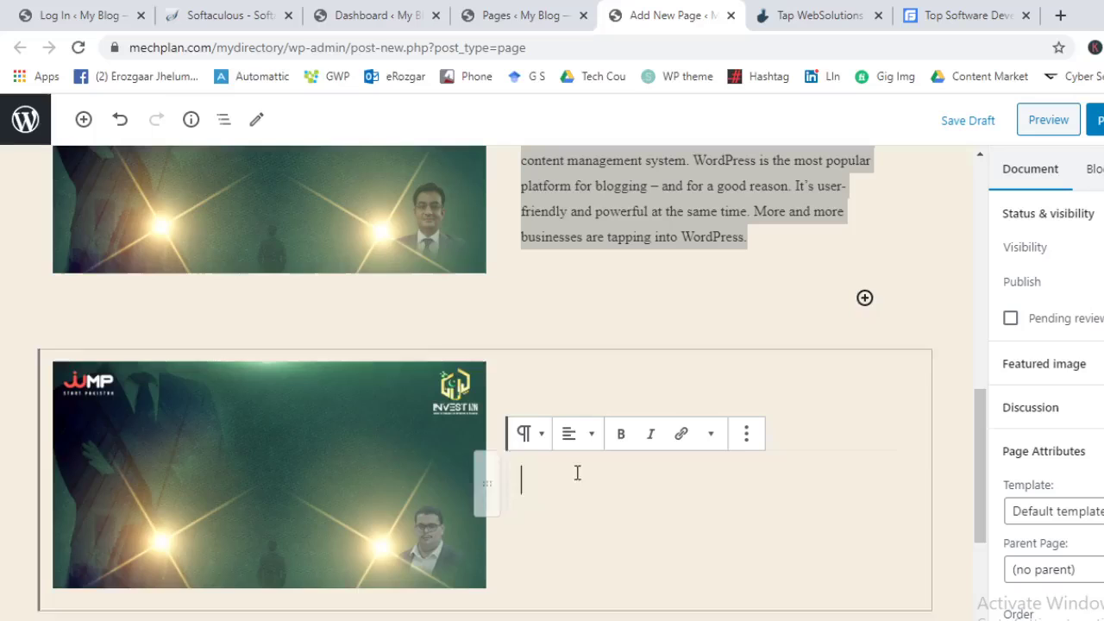
left_click(711, 434)
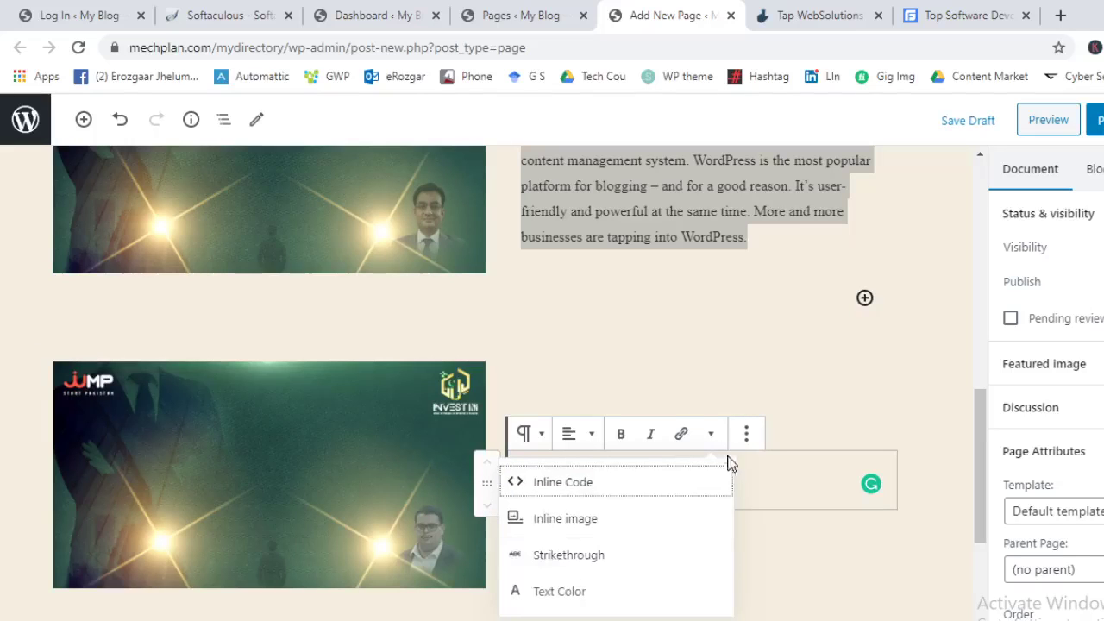
left_click(746, 435)
left_click(811, 277)
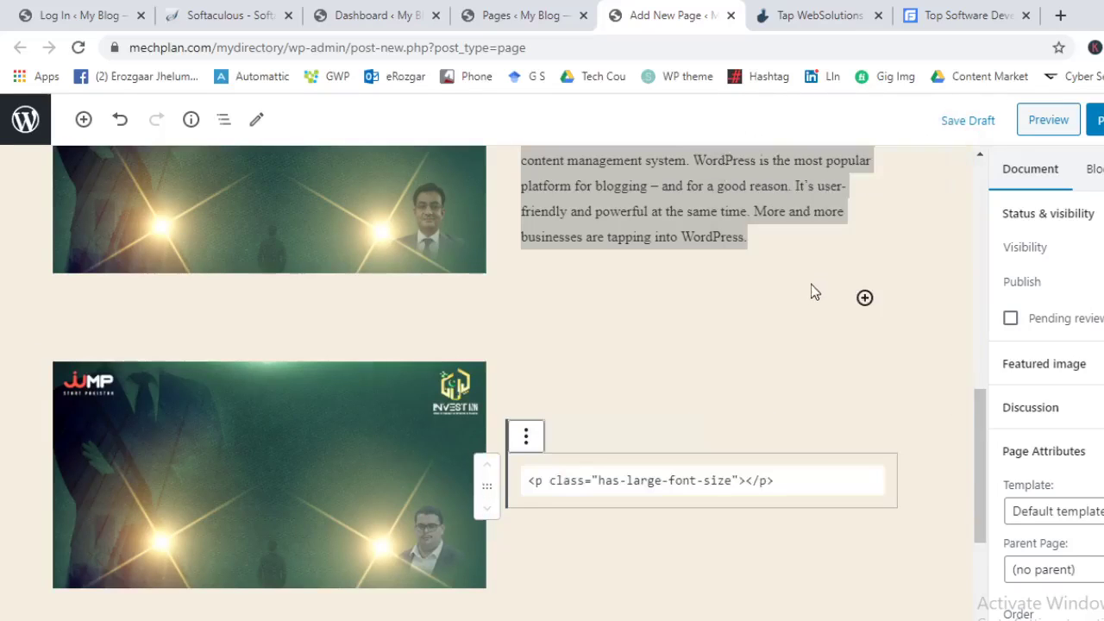
left_click(762, 481)
key("ctrl+a")
type("WordPress Design & Development WordPress CMS is powering 40% of all websites on the internet, we build on the world's most powerful and flexible content management system. WordPress is the most popular platform for blogging – and for a good reason. It's user-friendly and powerful at the same time. More and more businesses are tapping into WordPress.")
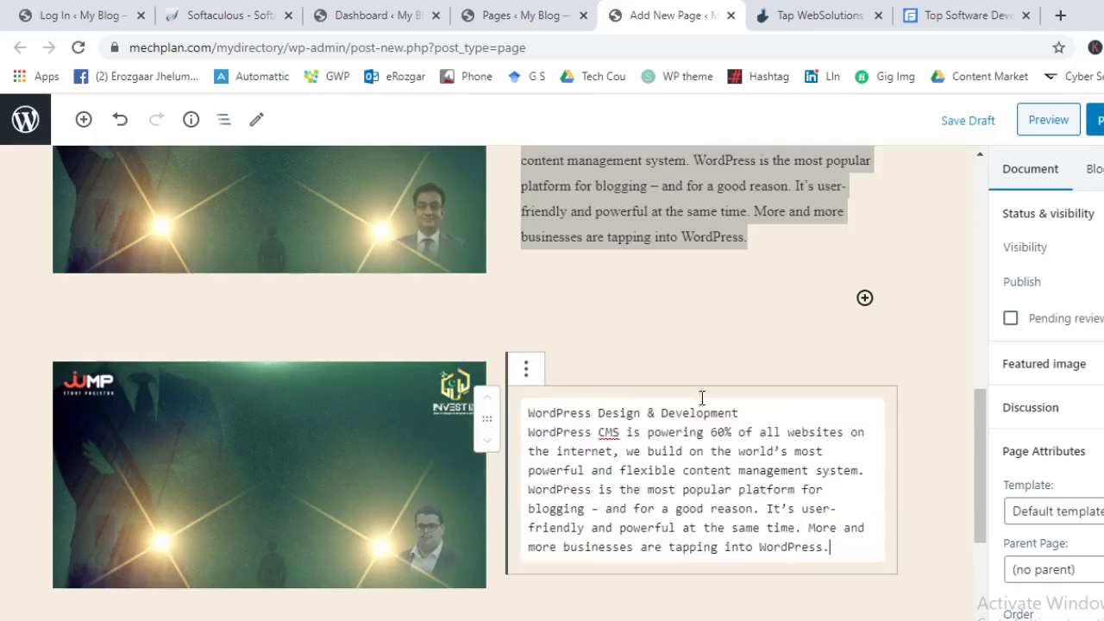
left_click(686, 357)
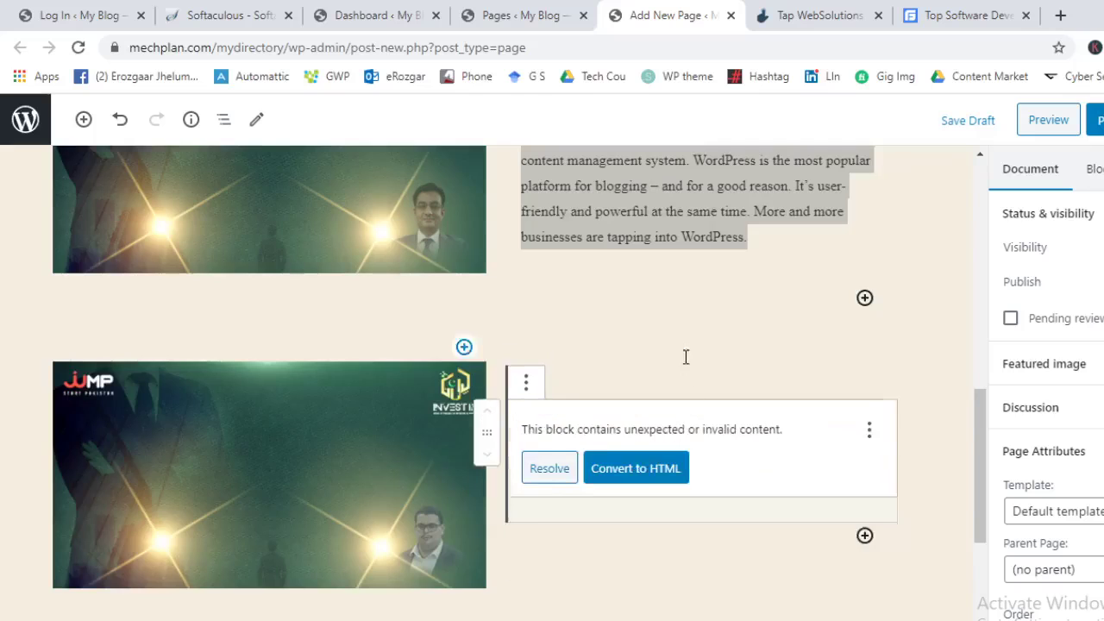
- Convert the invalid block to custom HTML and preview it as rendered text
left_click(612, 467)
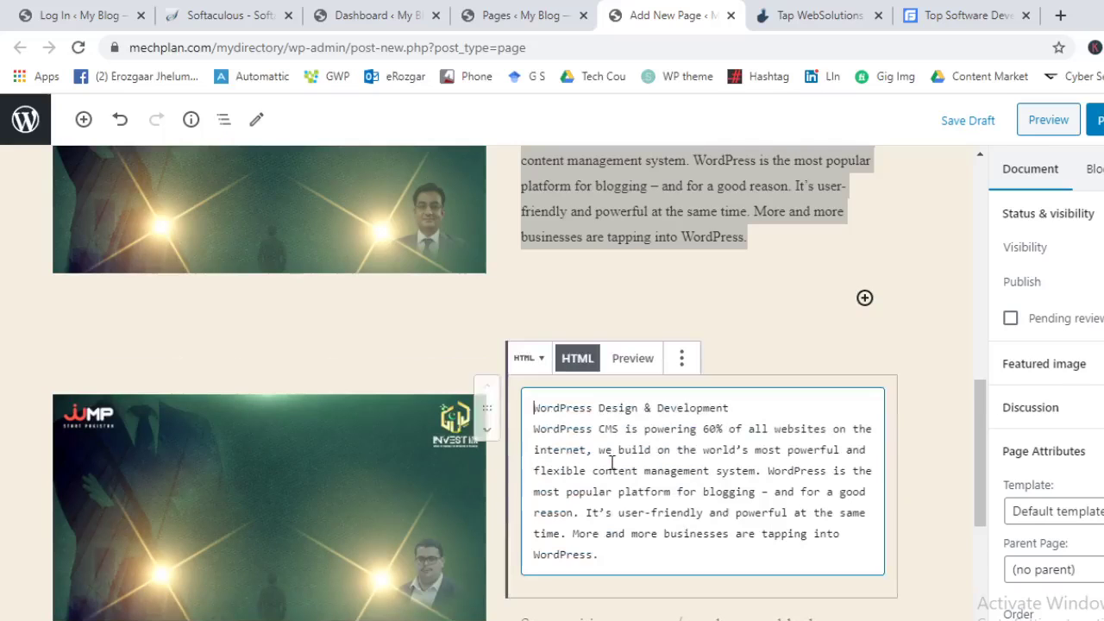
left_click(633, 359)
scroll(770, 489, "up", 1)
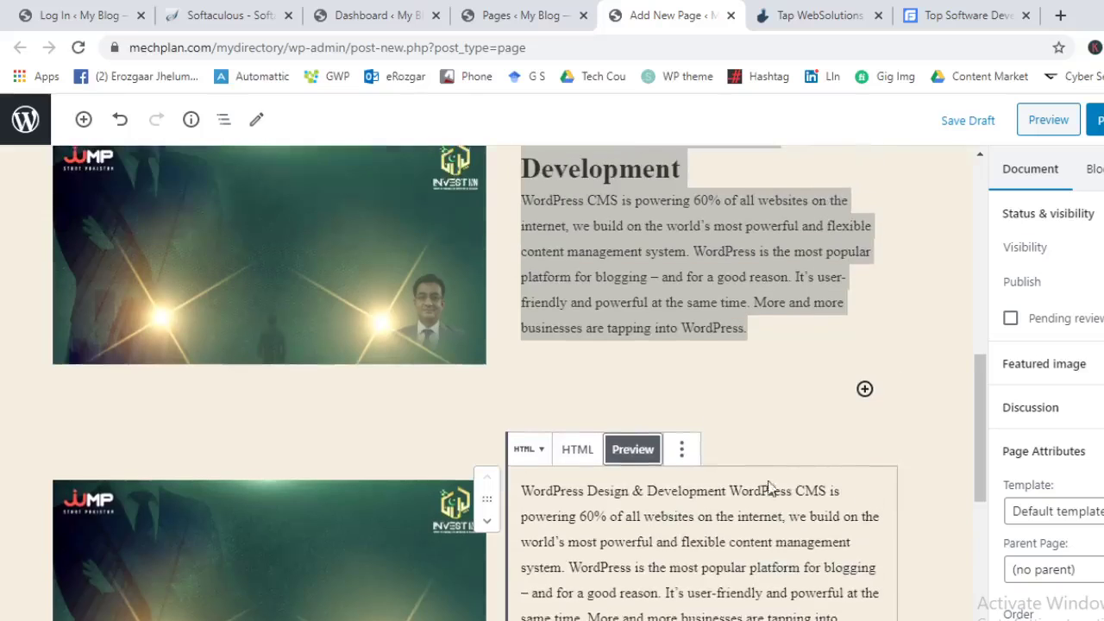
scroll(788, 492, "up", 3)
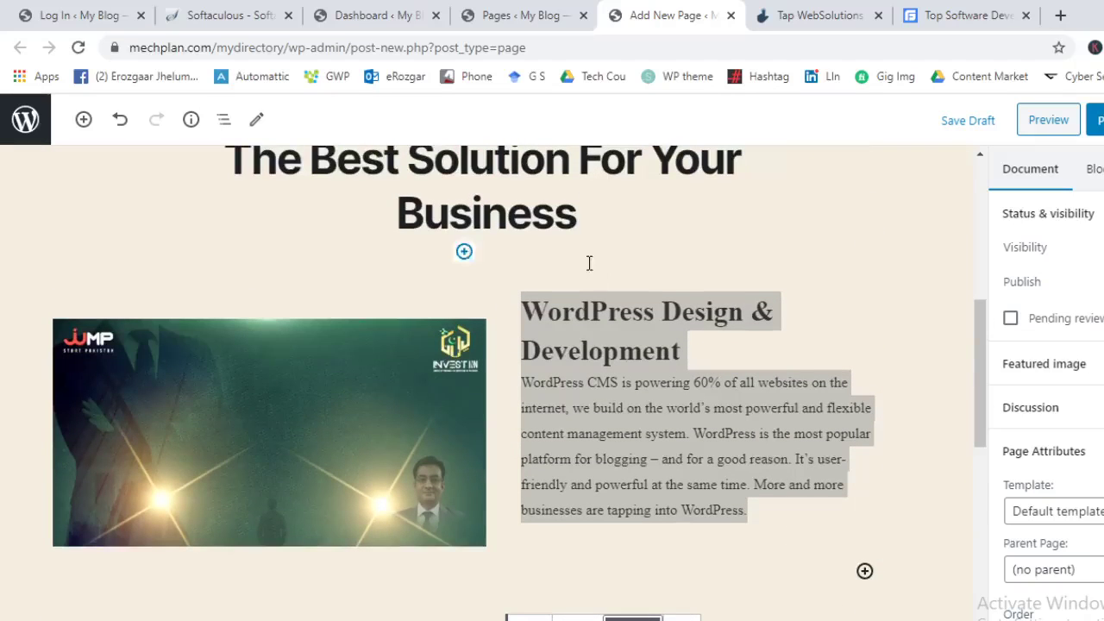
scroll(801, 390, "down", 1)
scroll(801, 390, "down", 3)
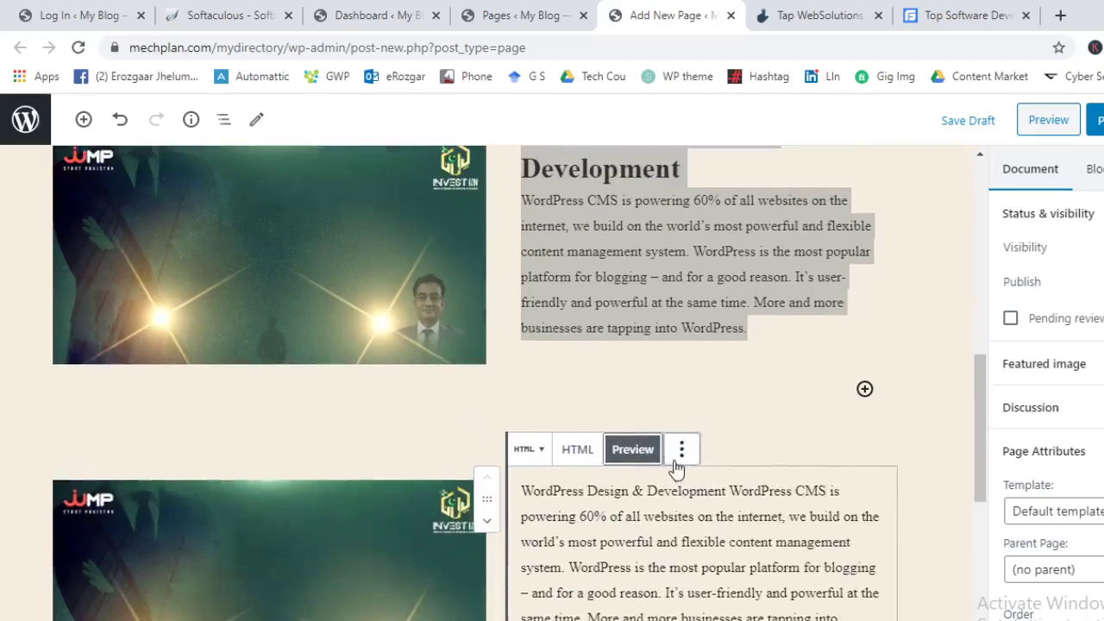
- Wrap the 'WordPress Design & Development' line in <h2> tags in the block's code
triple_click(731, 490)
left_click(682, 448)
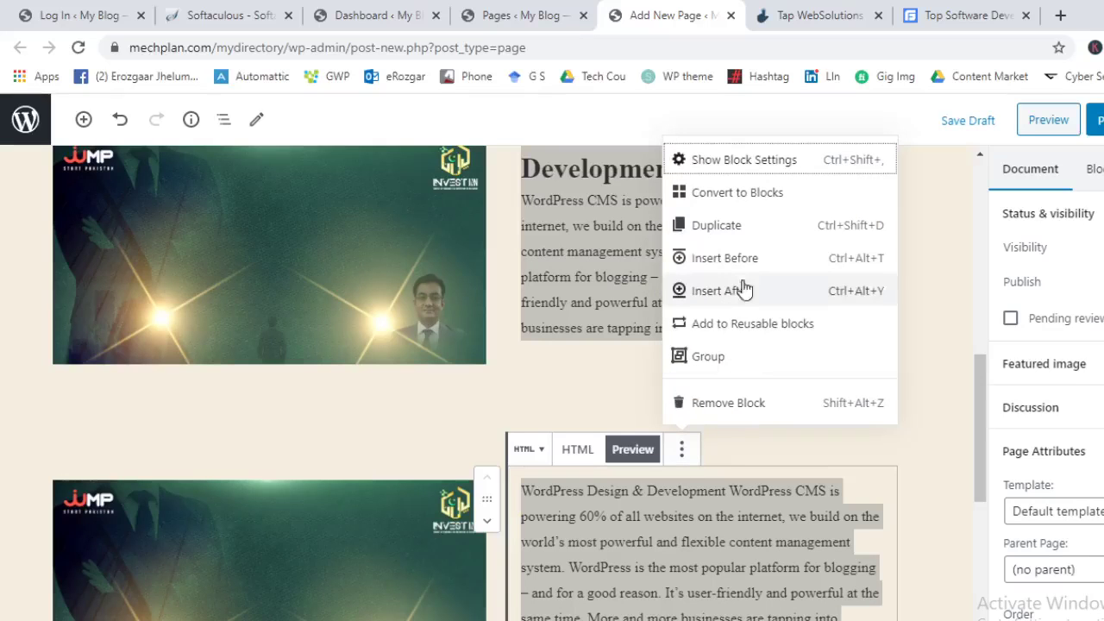
left_click(576, 449)
scroll(623, 480, "down", 1)
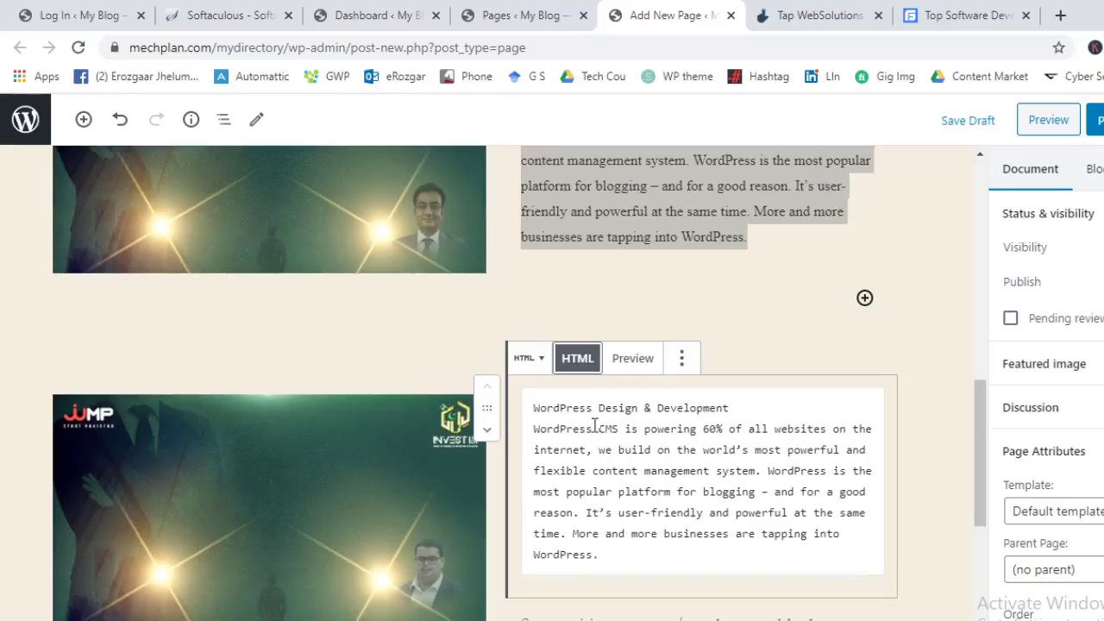
left_click(752, 405)
type("</h2>")
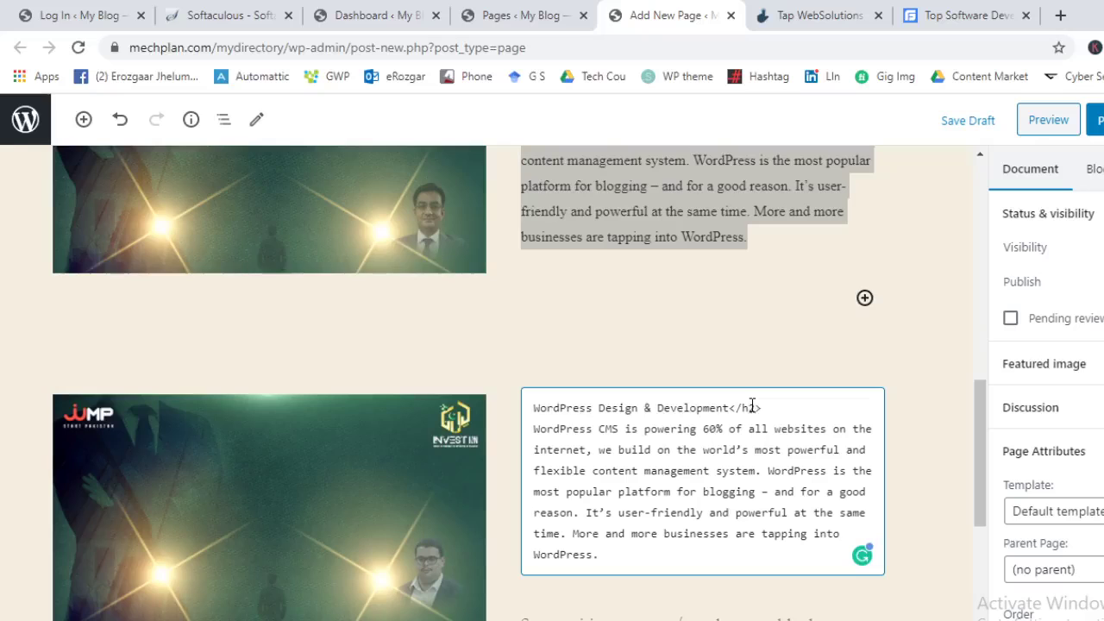
key("Home")
type("<h2>")
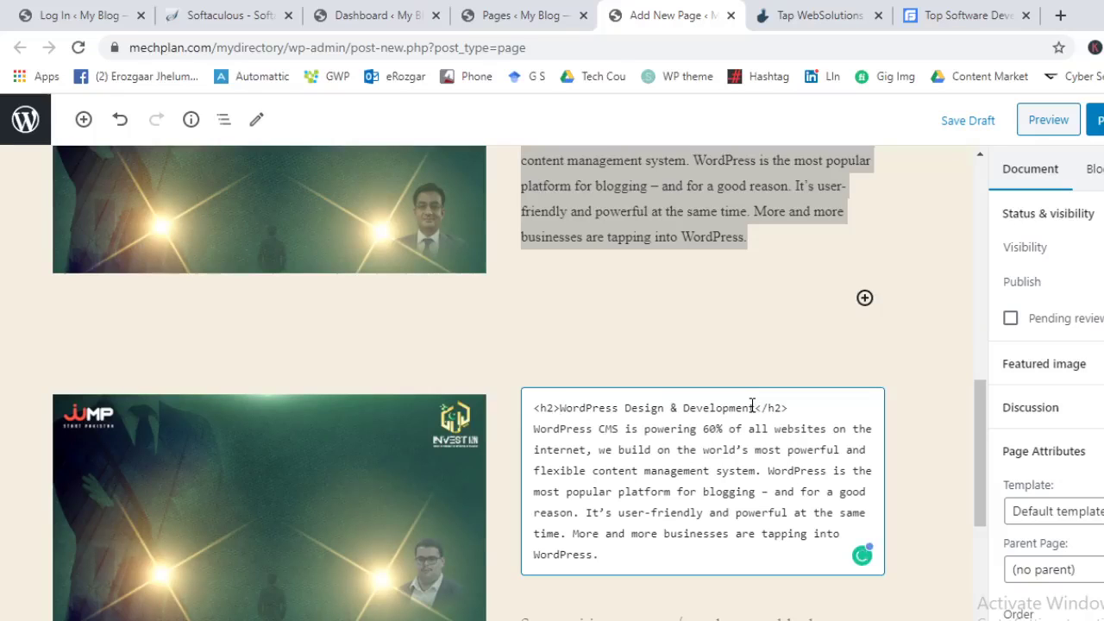
left_click(792, 595)
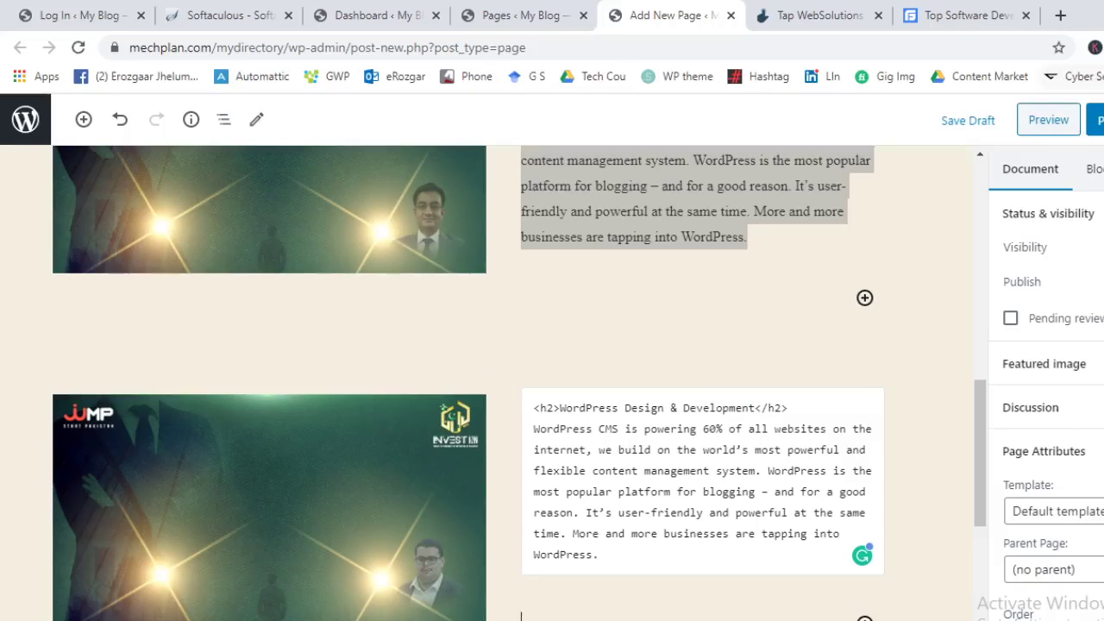
left_click(1095, 120)
- Publish the Services page, load its live URL in another tab and scroll through it
left_click(1097, 120)
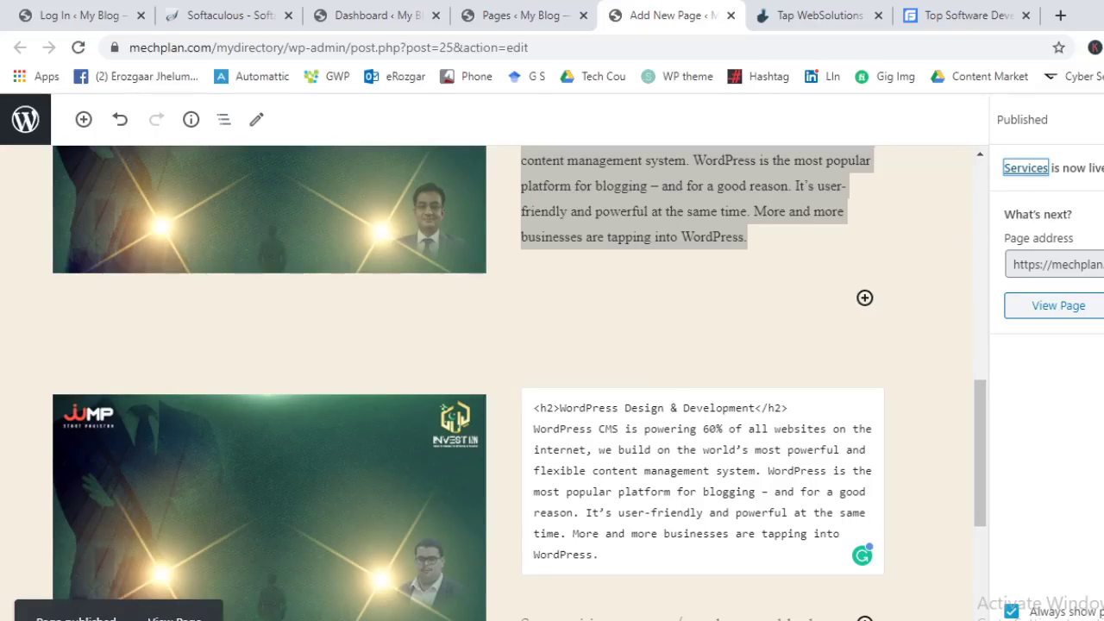
left_click(845, 12)
left_click(780, 48)
left_click(954, 13)
key("ctrl+a")
type("https://mechplan.com/mydirectory/services/")
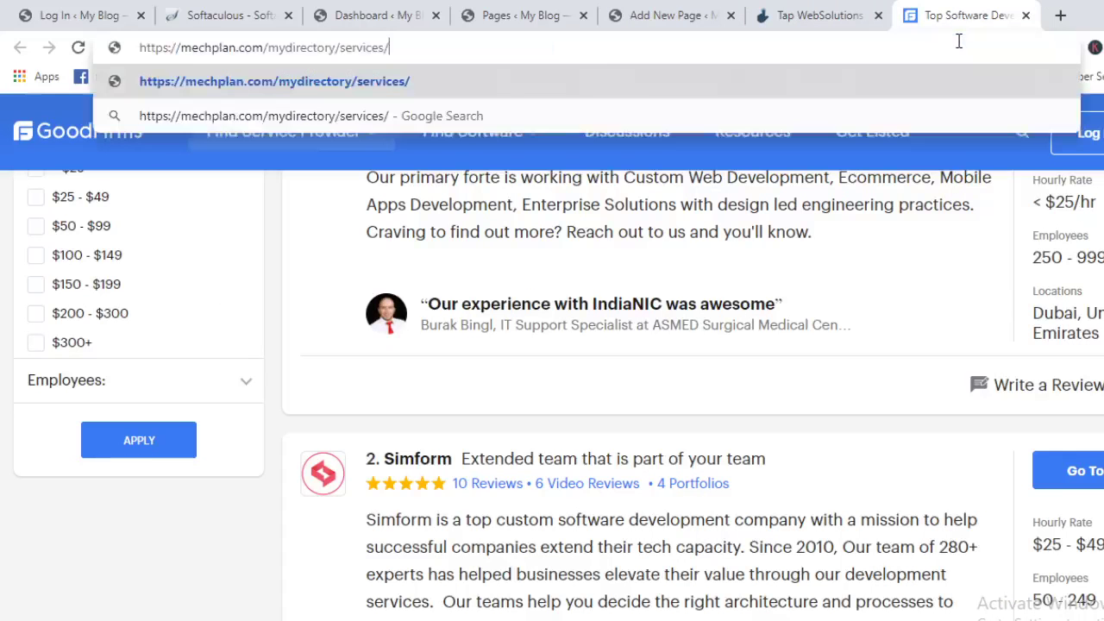
key("Return")
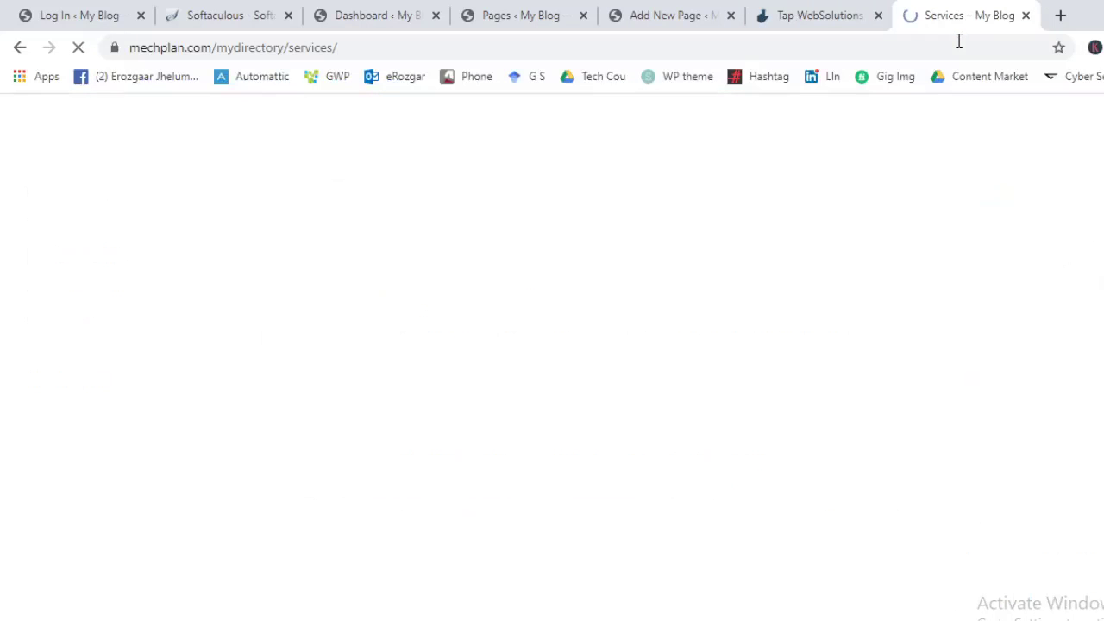
scroll(773, 352, "down", 4)
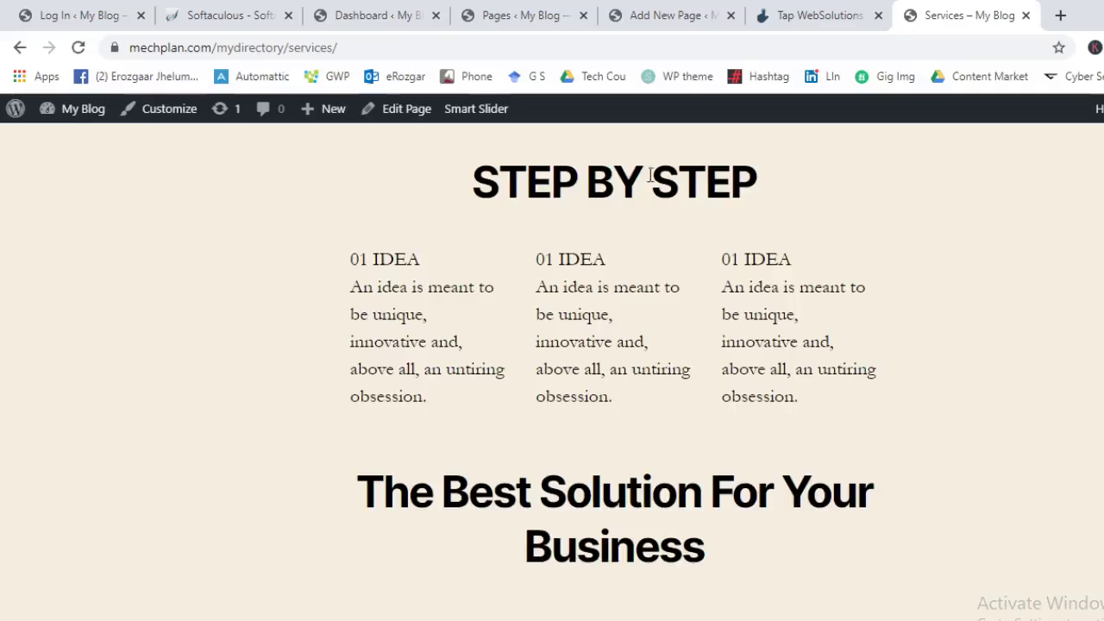
scroll(649, 175, "down", 5)
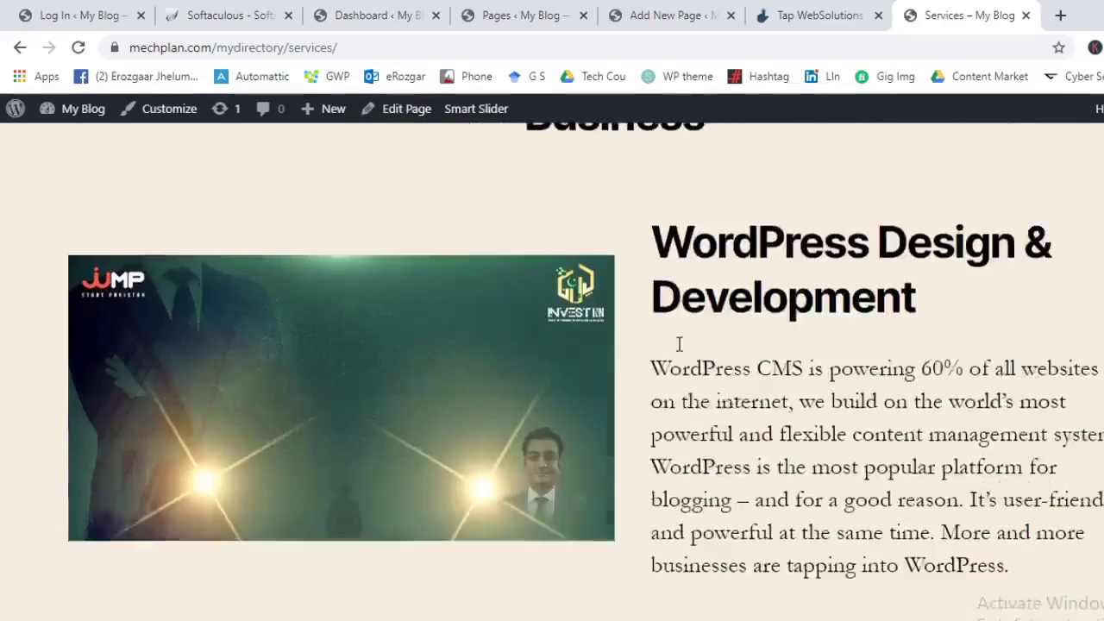
scroll(678, 344, "down", 10)
scroll(690, 521, "up", 3)
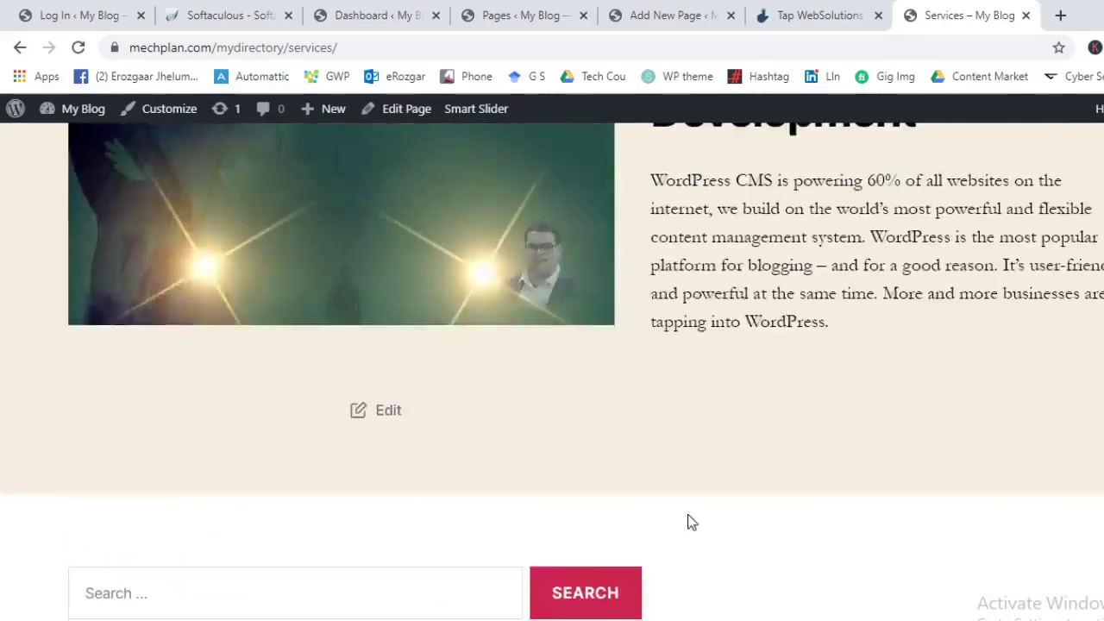
scroll(690, 521, "up", 15)
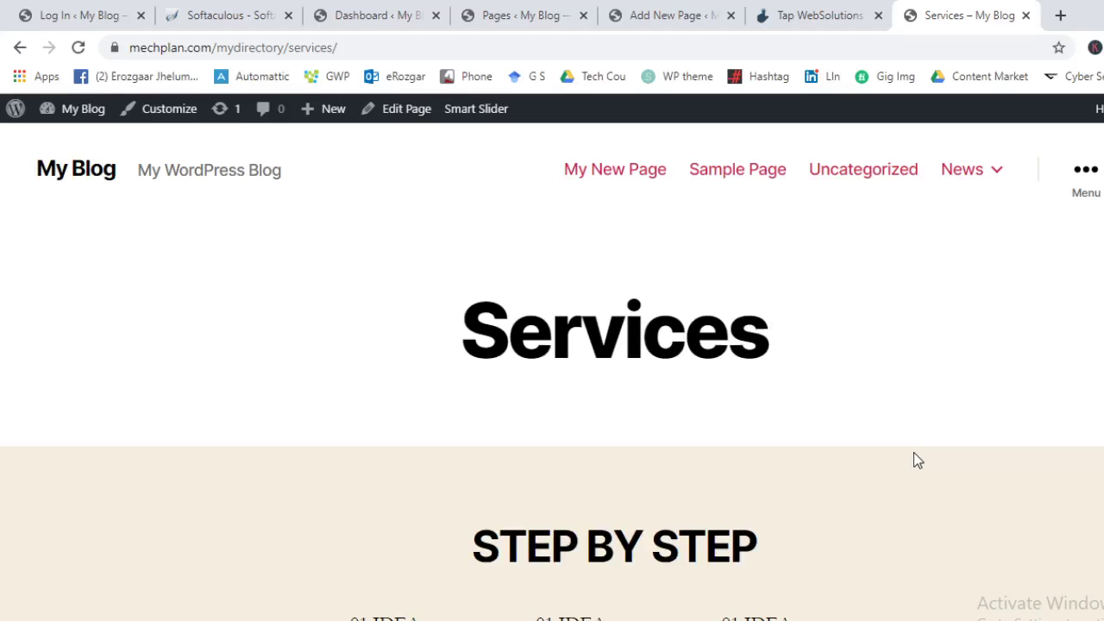
- Go from the Pages list to the Comments screen showing the sample Hello world! comment
left_click(545, 10)
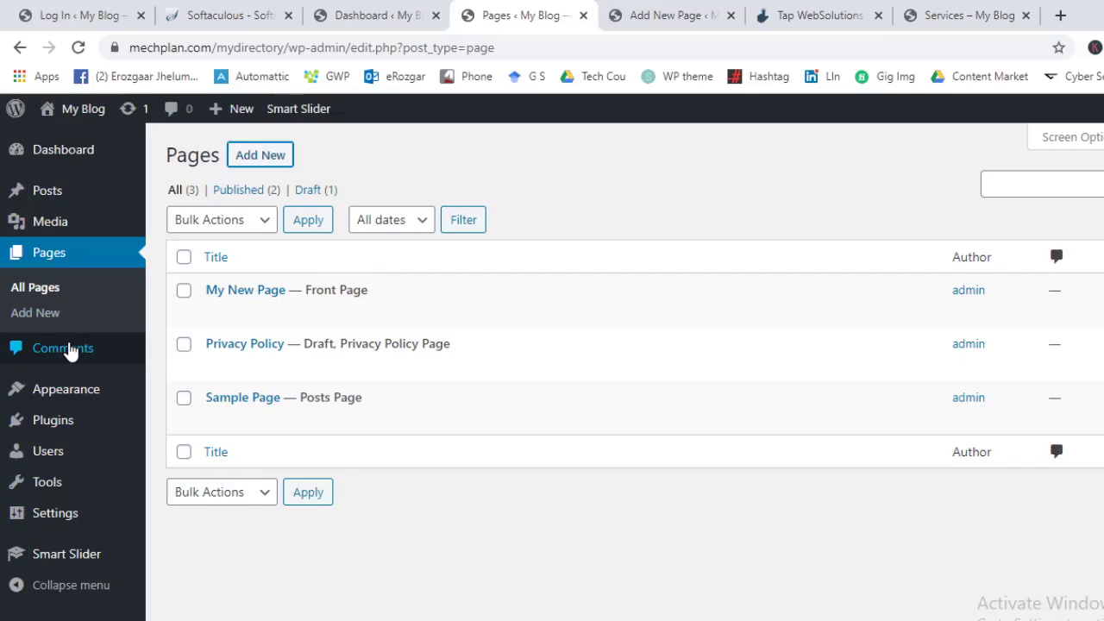
left_click(69, 352)
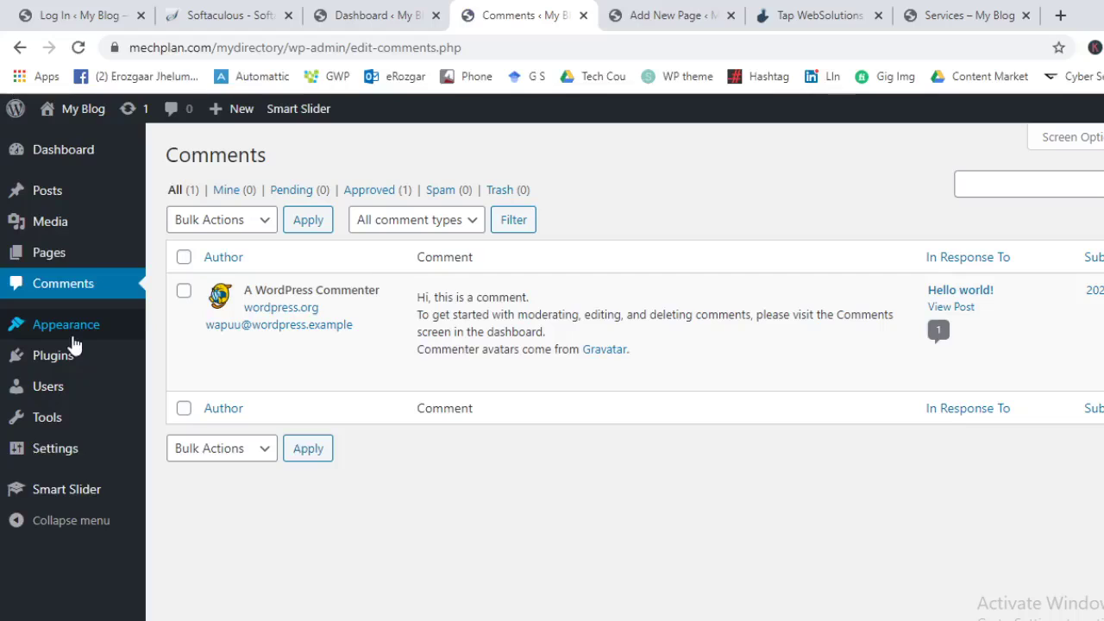
mouse_move(406, 326)
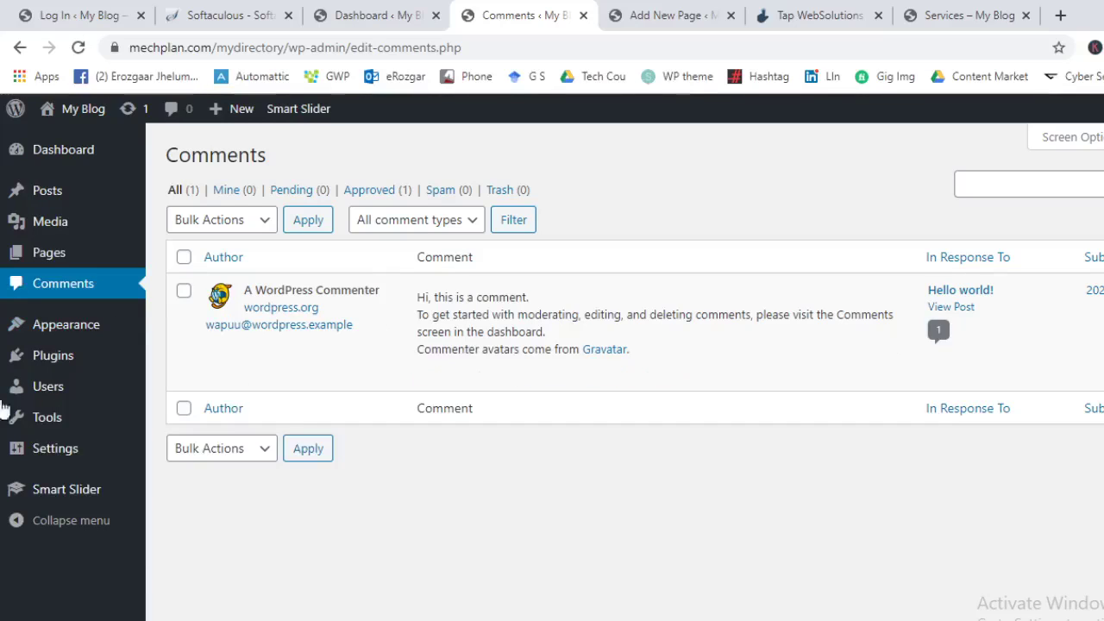
mouse_move(67, 321)
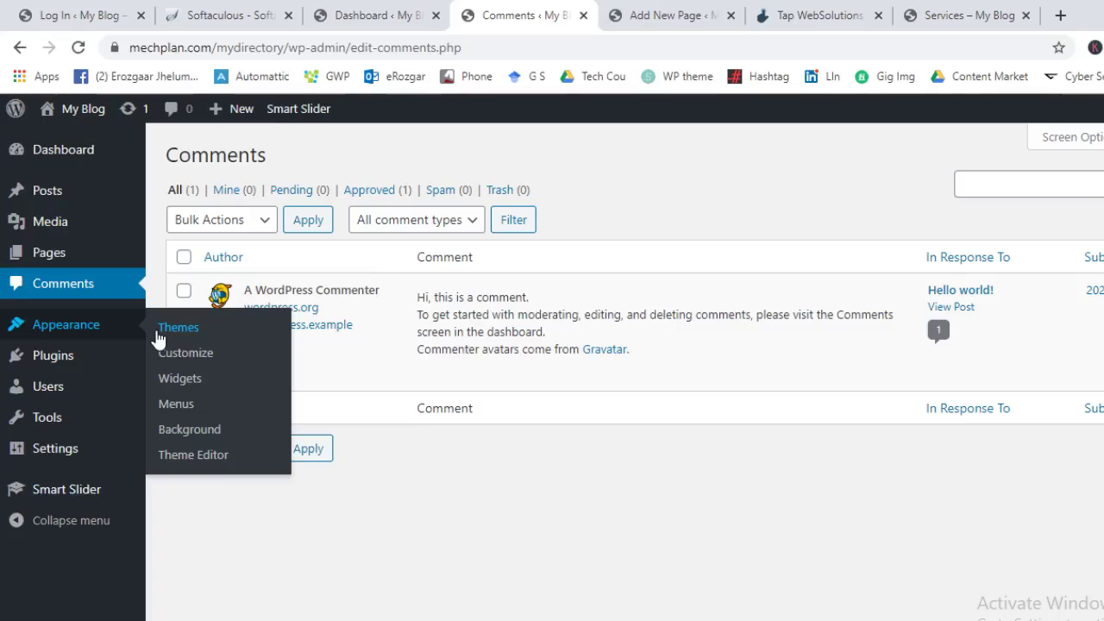
- Open Appearance > Themes and close all browser tabs to the right of it
left_click(157, 332)
right_click(576, 10)
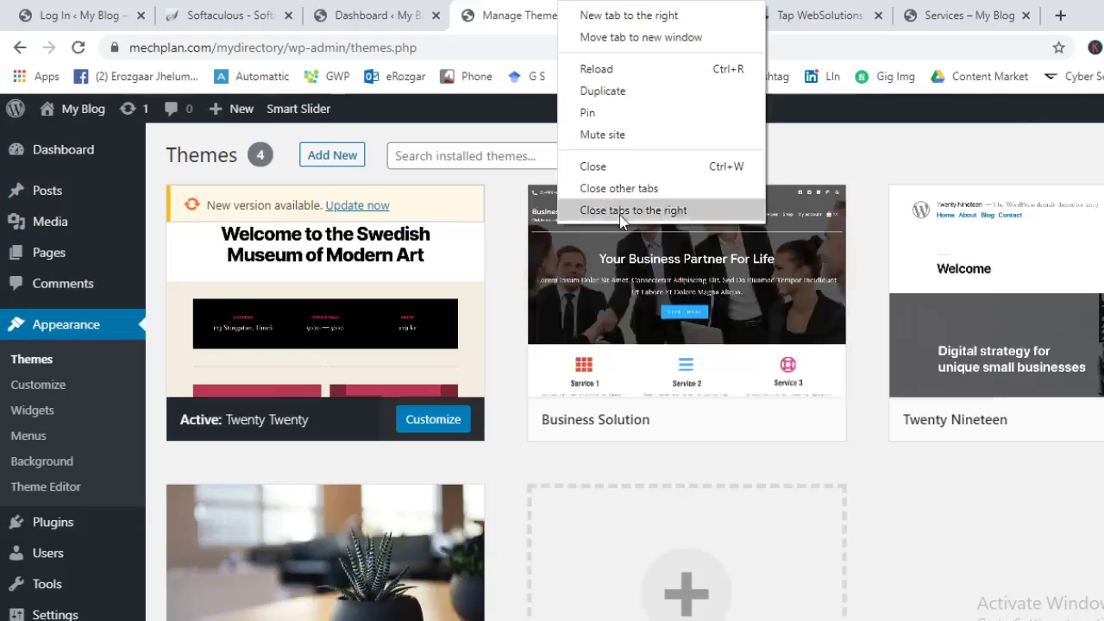
left_click(642, 209)
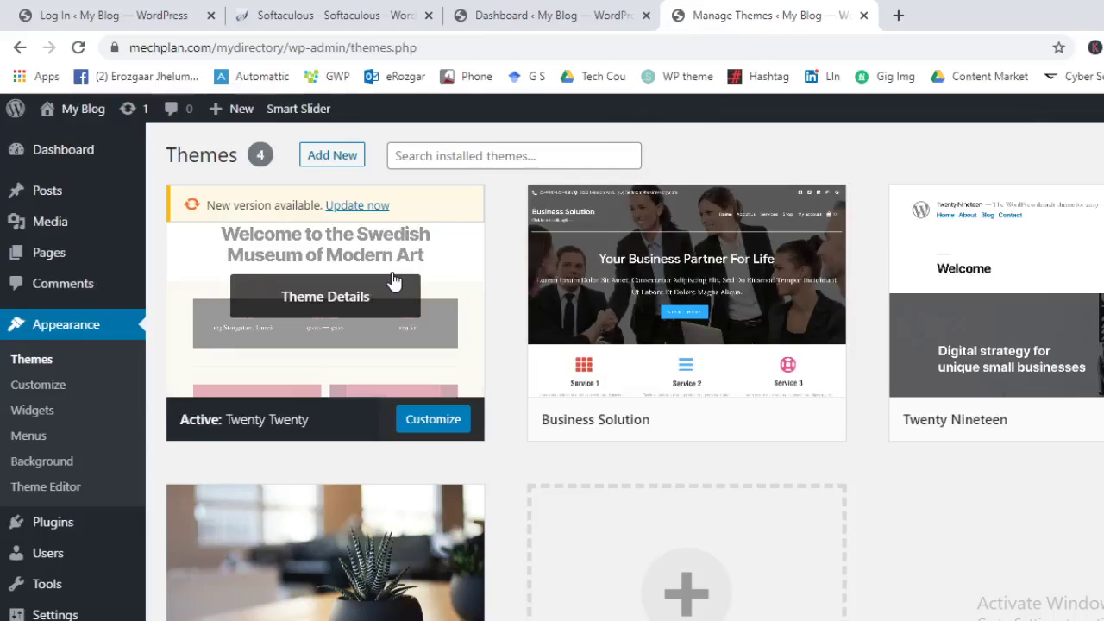
- View the live homepage in a new tab, then return to the Themes screen
mouse_move(86, 118)
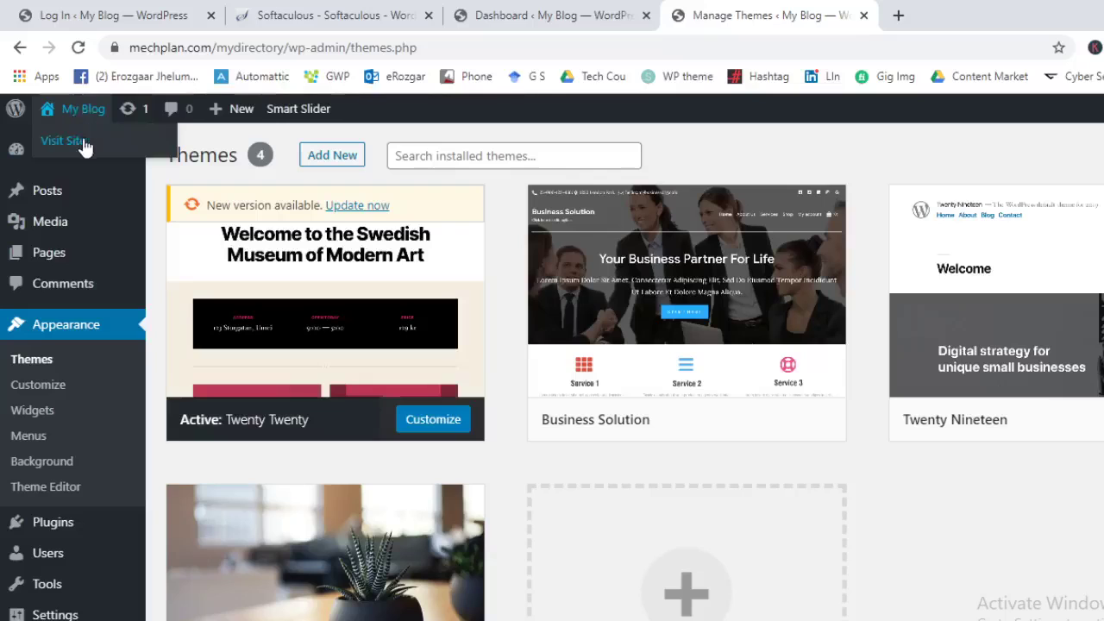
middle_click(65, 140)
left_click(897, 13)
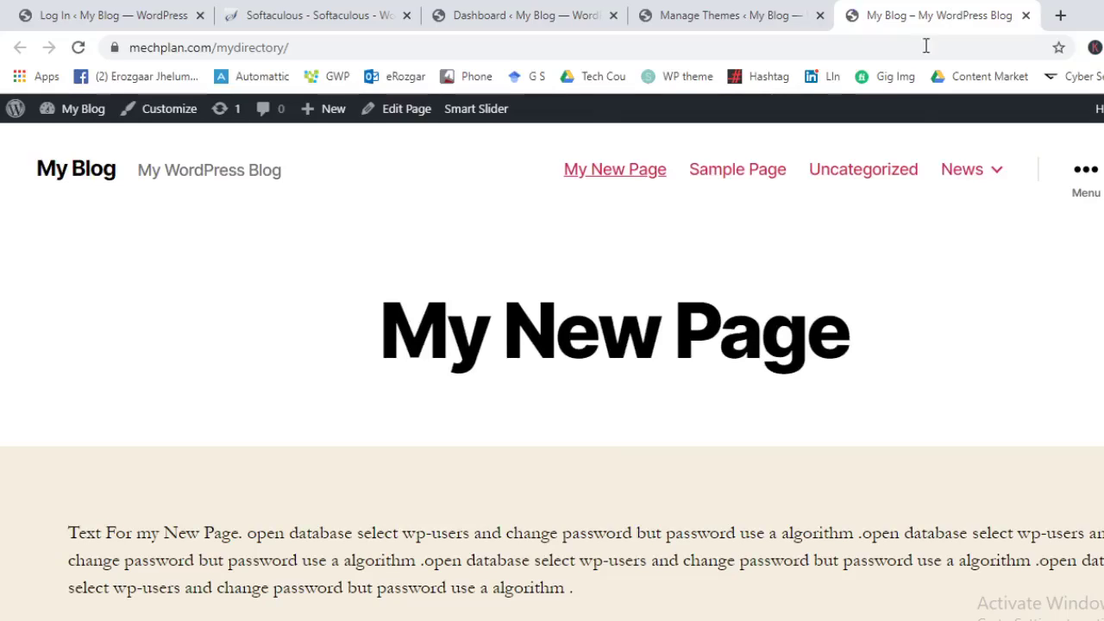
scroll(710, 345, "down", 4)
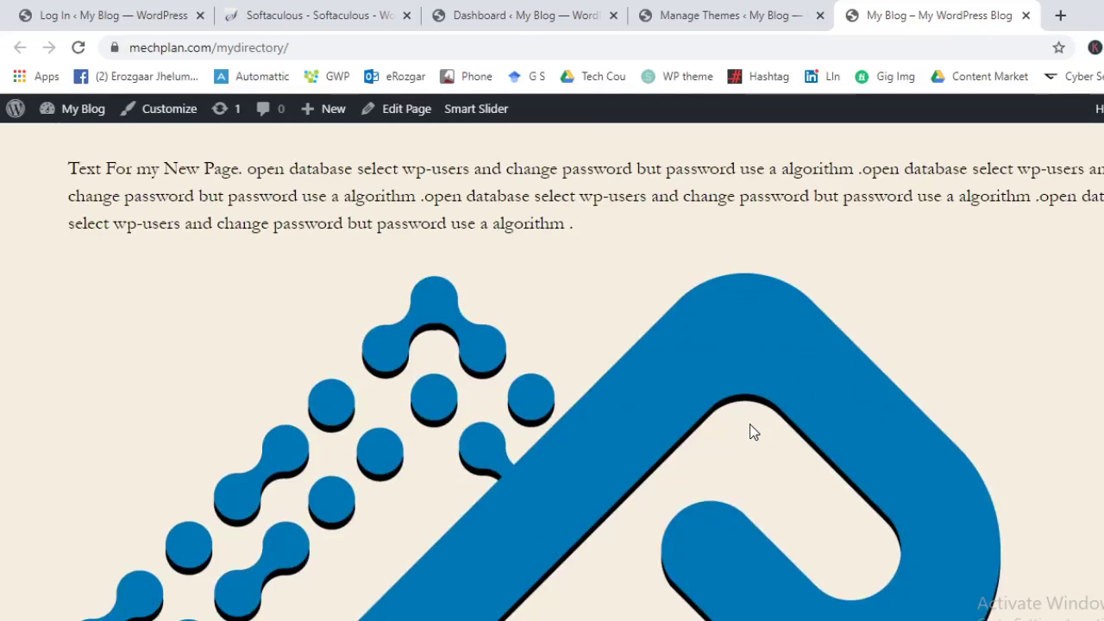
scroll(750, 237, "up", 1)
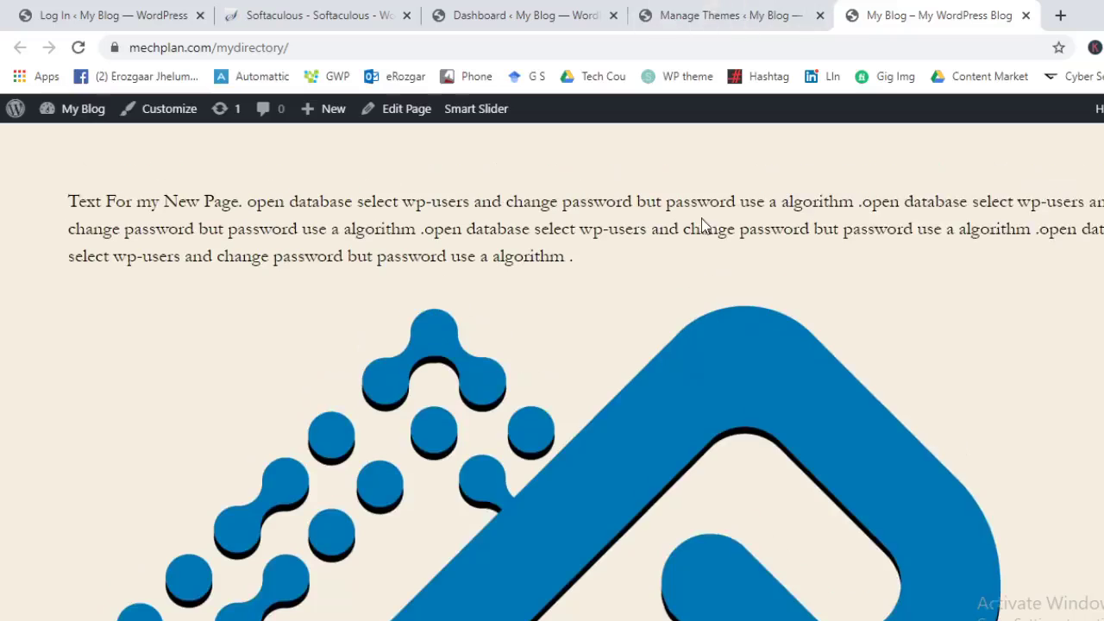
left_click(735, 16)
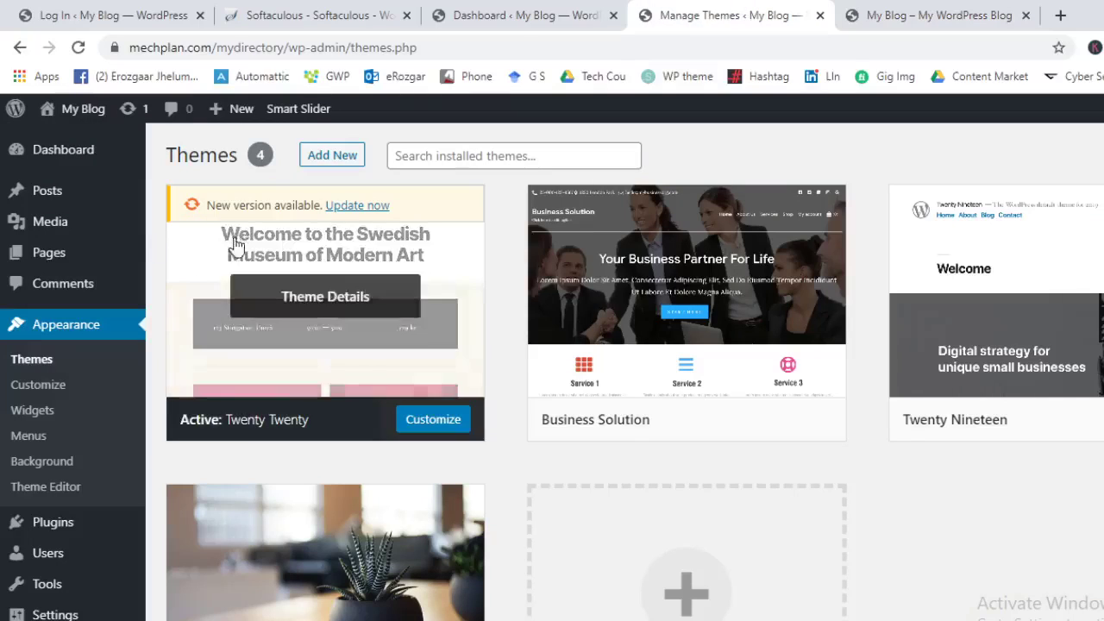
- Browse the Popular themes under Add New, scrolling past Astra, Hello Elementor and OceanWP
left_click(331, 158)
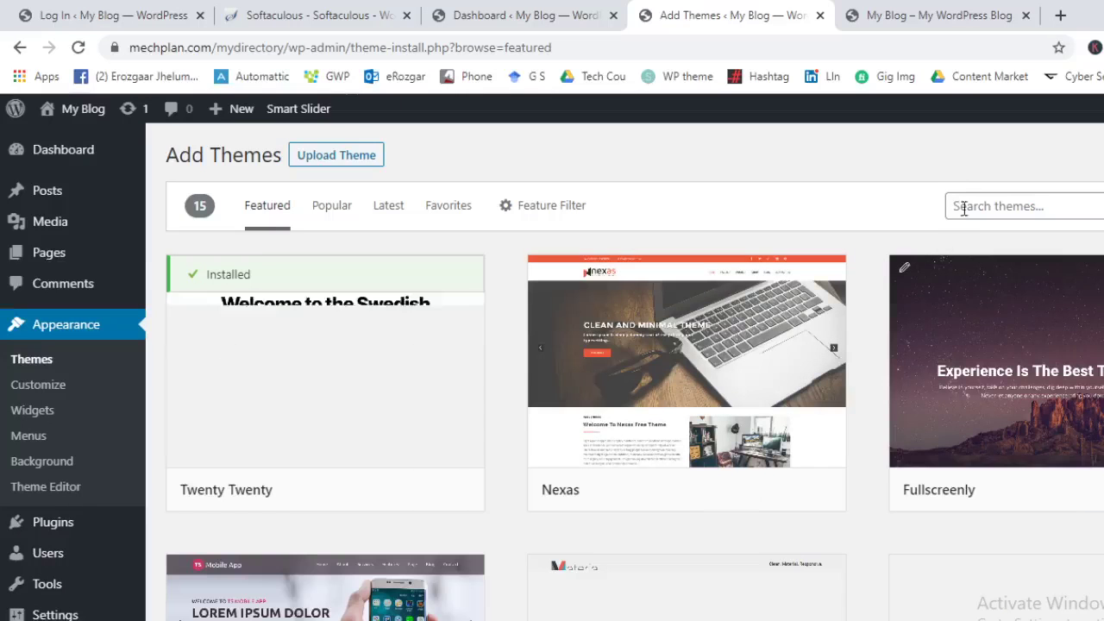
left_click(331, 212)
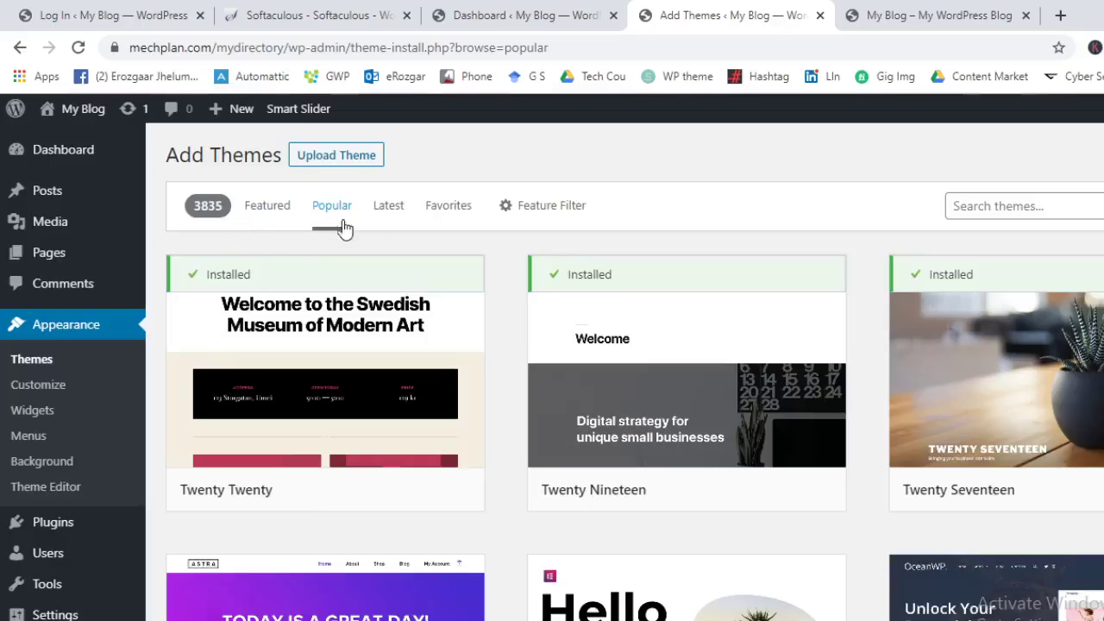
scroll(450, 392, "down", 7)
scroll(465, 427, "down", 3)
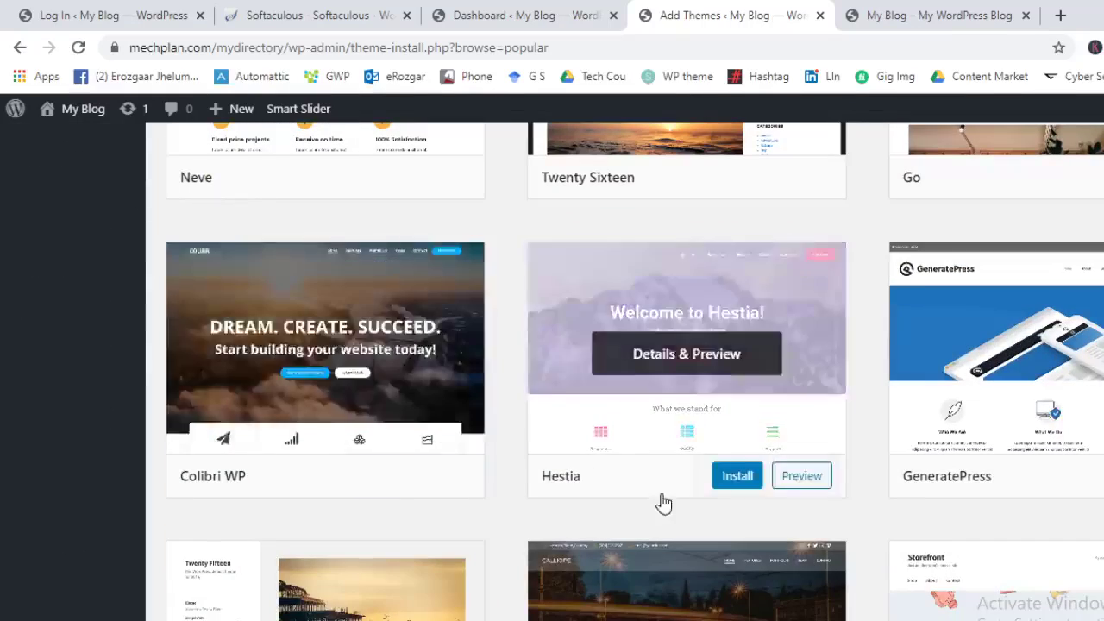
scroll(820, 431, "up", 4)
scroll(1037, 457, "down", 1)
scroll(591, 382, "up", 7)
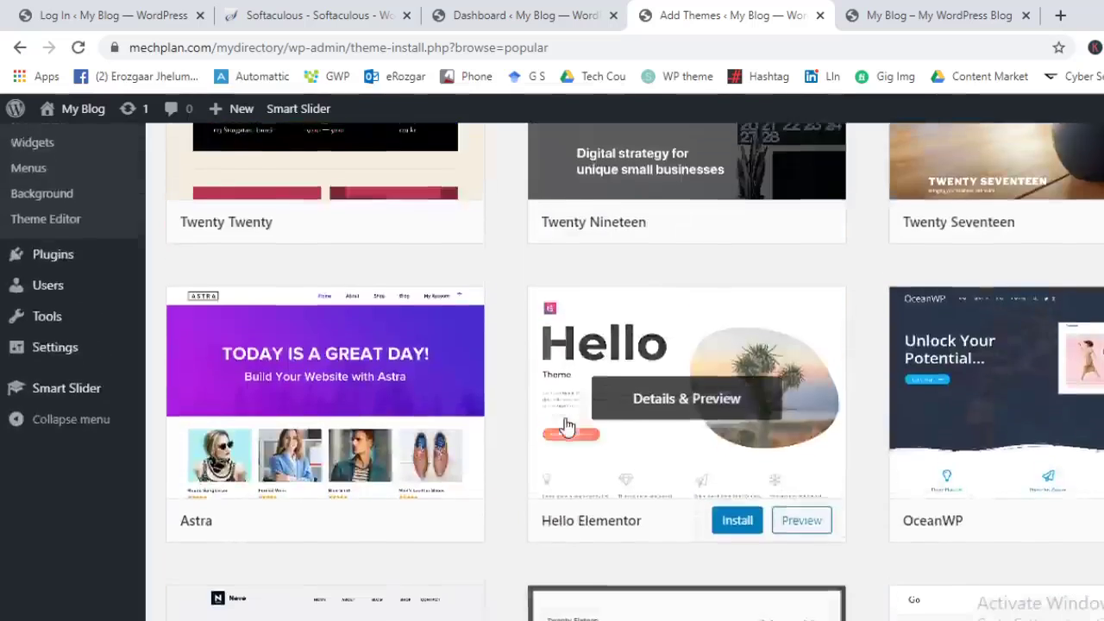
scroll(535, 384, "down", 4)
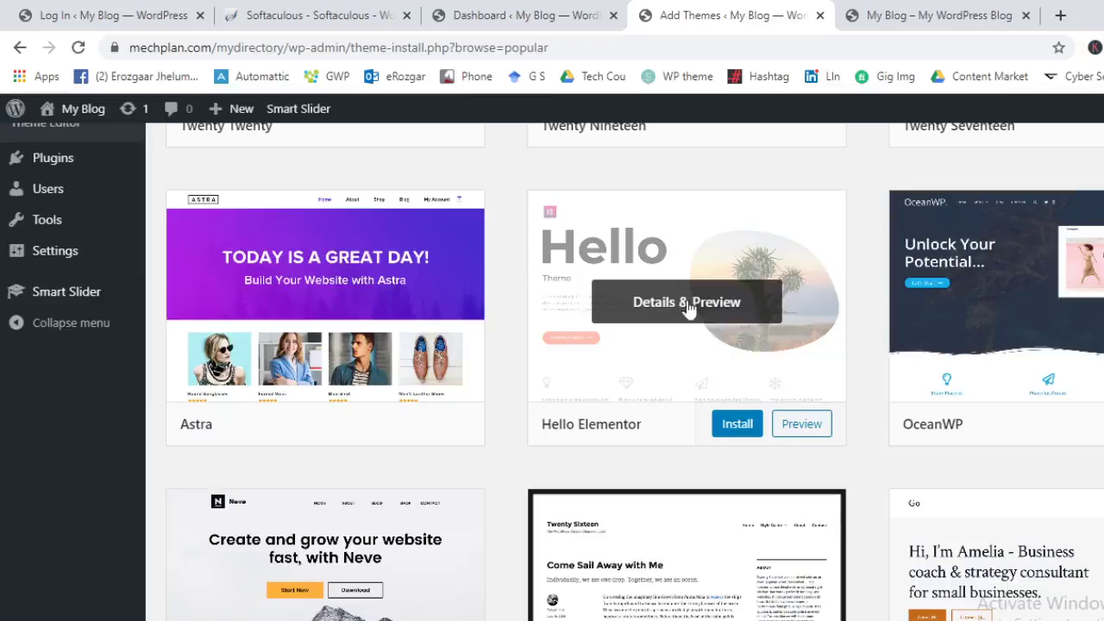
- Preview, install and activate the Hello Elementor theme, then glance at the front page
left_click(687, 306)
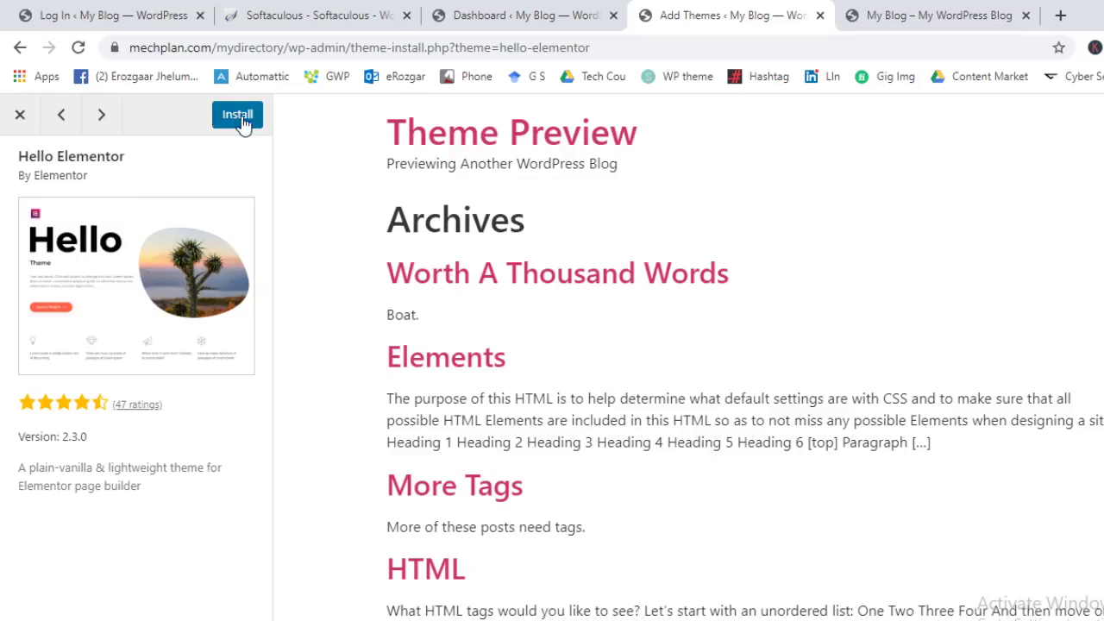
left_click(244, 121)
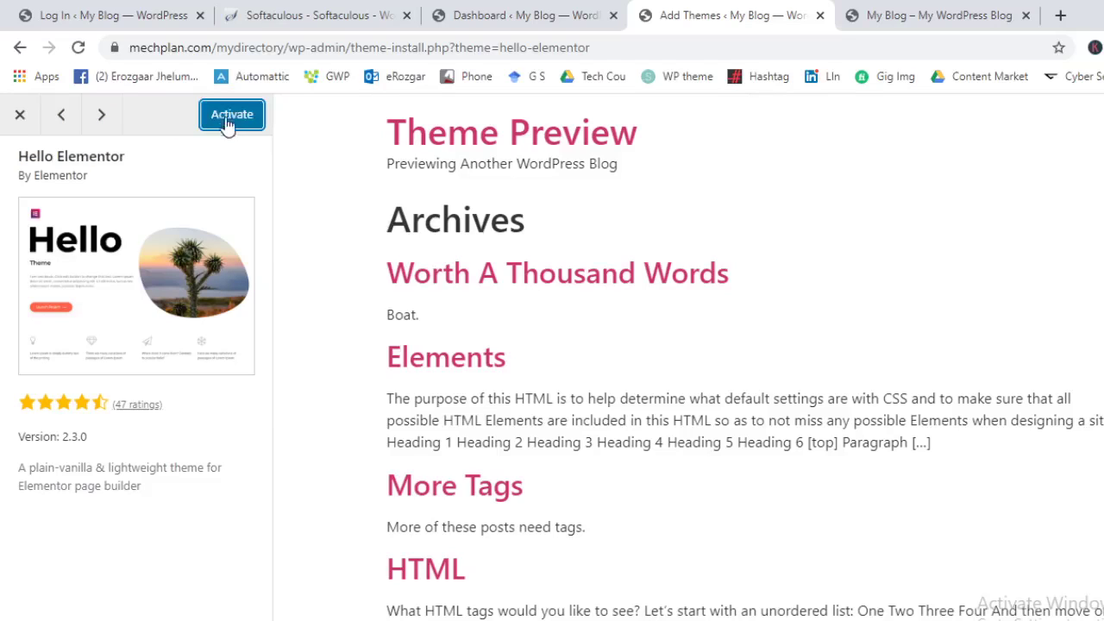
left_click(226, 120)
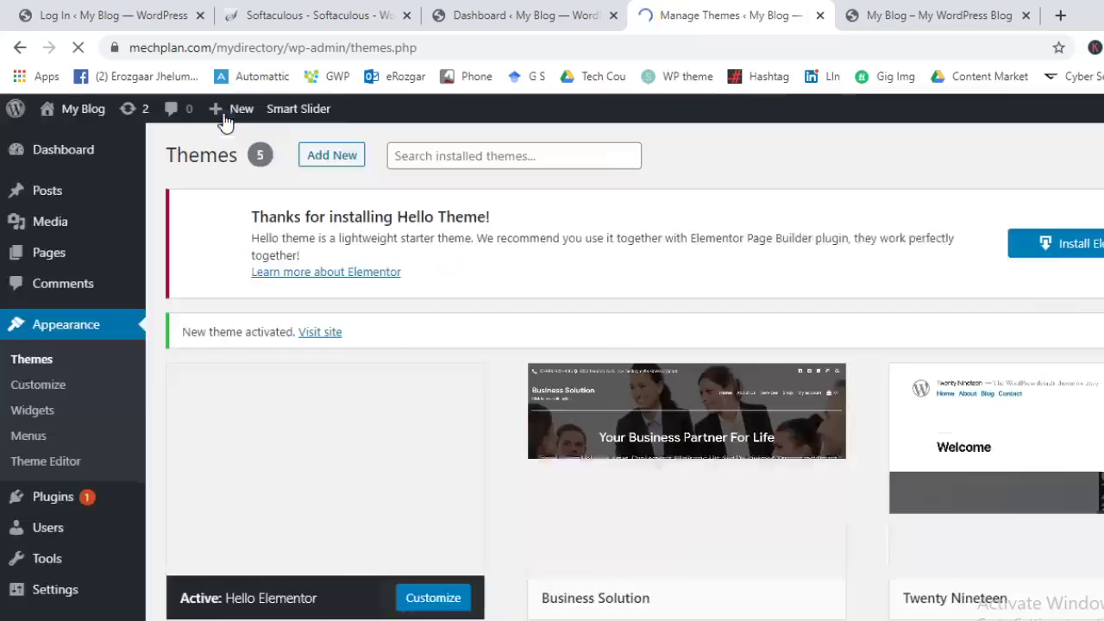
left_click(873, 19)
scroll(750, 270, "up", 3)
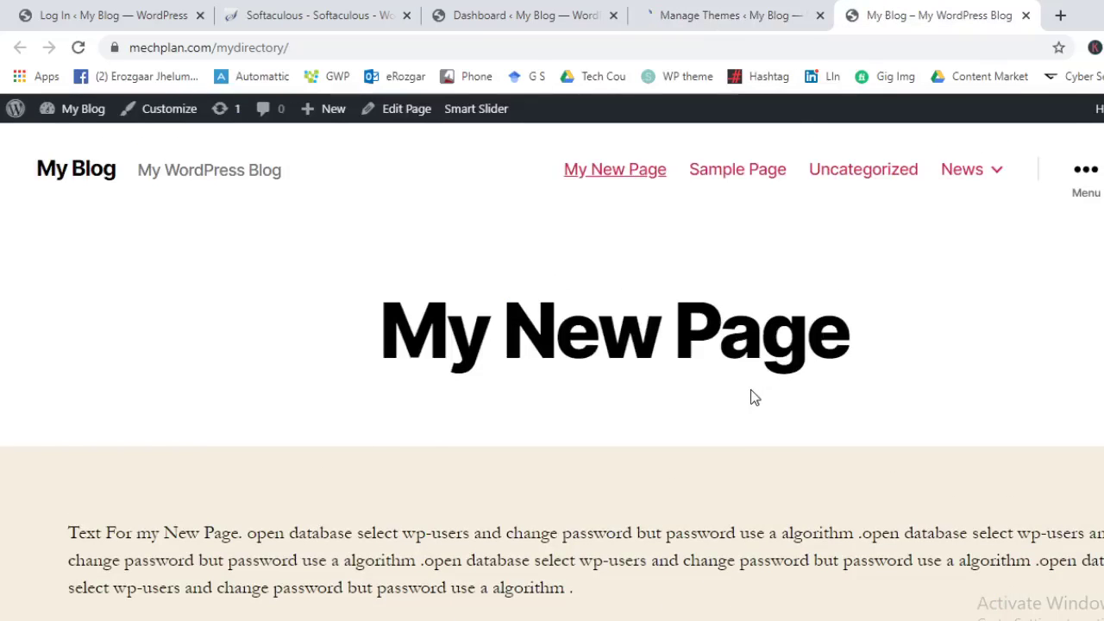
- View the live front page in Hello Elementor via Visit Site, then return to Themes
left_click(668, 13)
mouse_move(84, 116)
middle_click(60, 141)
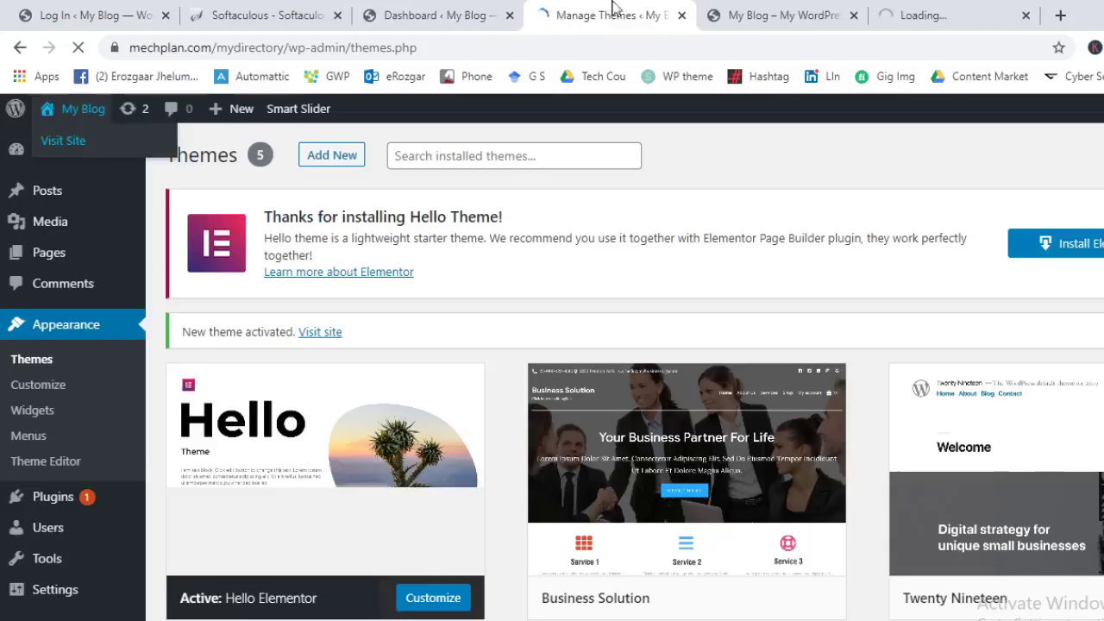
left_click(931, 13)
left_click(776, 13)
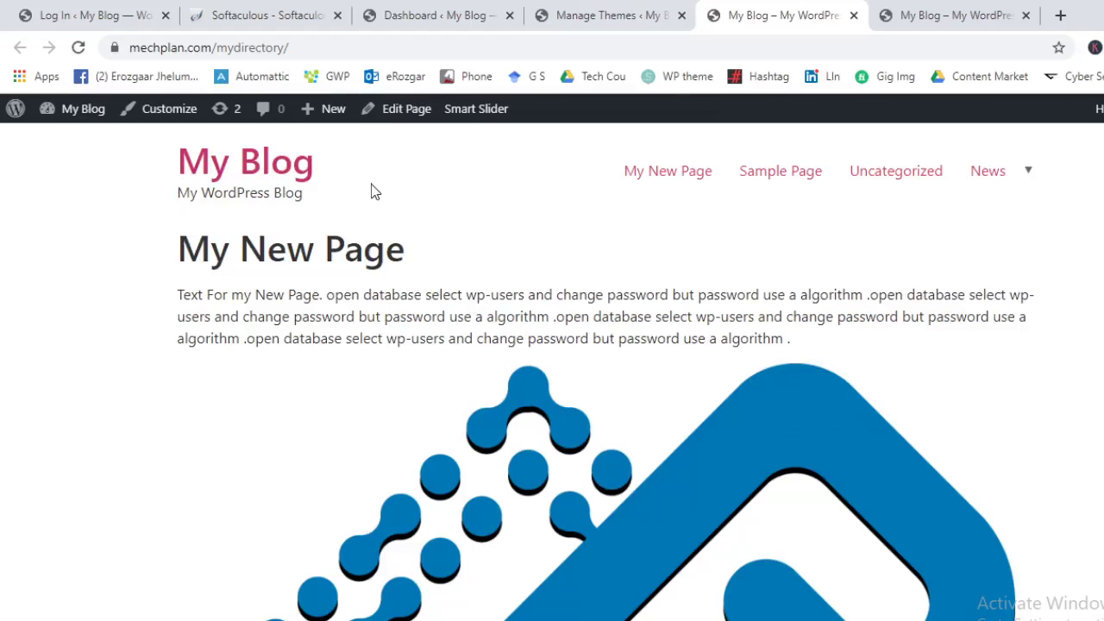
left_click_drag(371, 193, 205, 155)
scroll(653, 439, "down", 10)
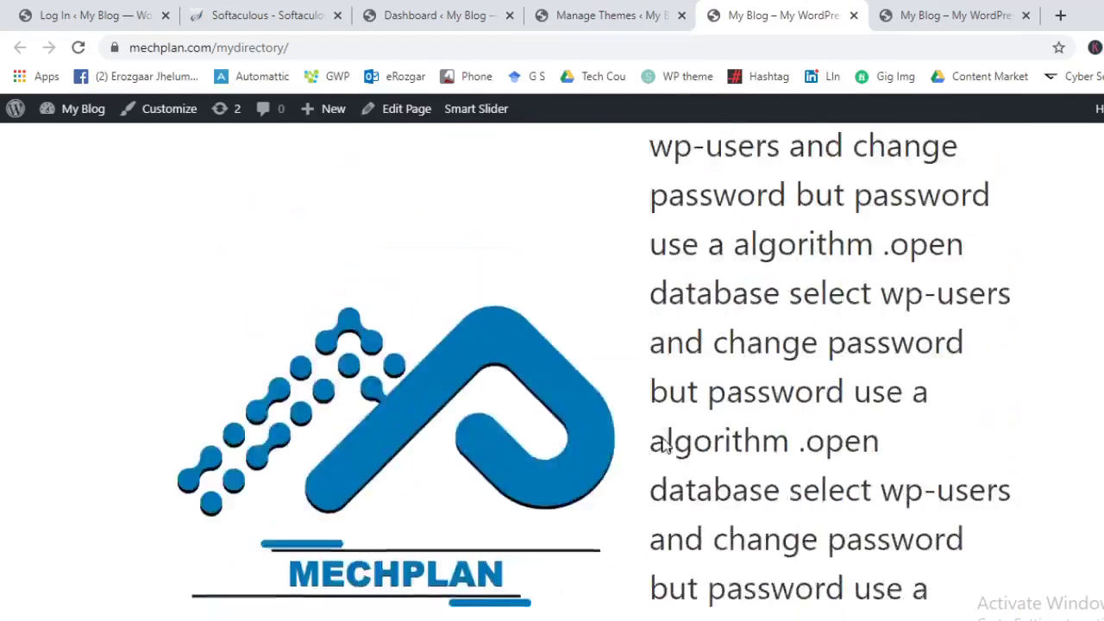
scroll(586, 518, "up", 10)
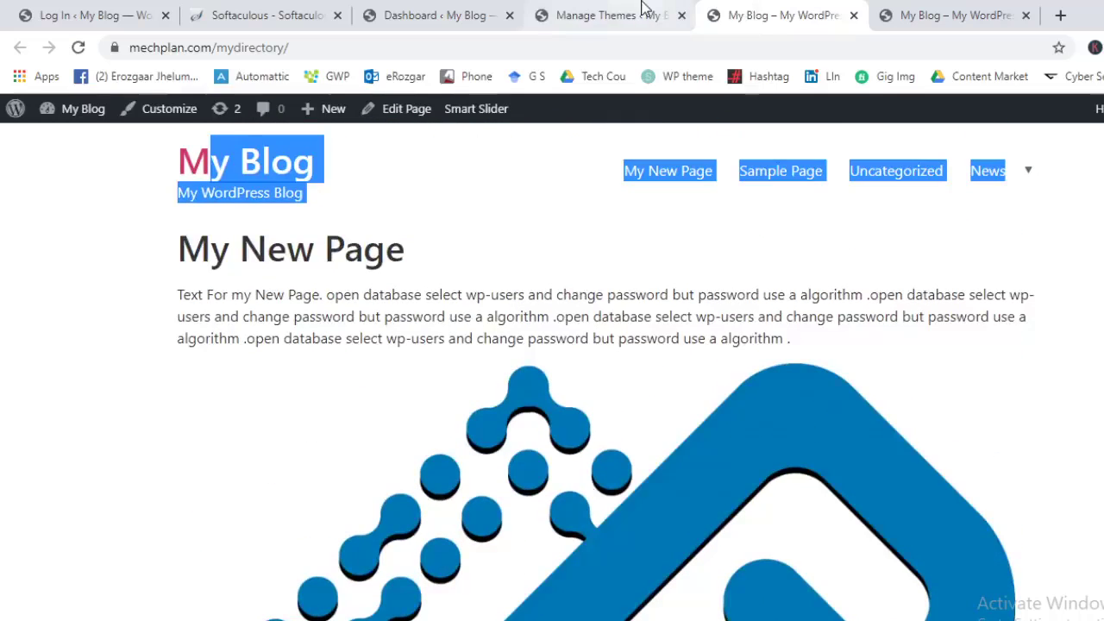
left_click(645, 12)
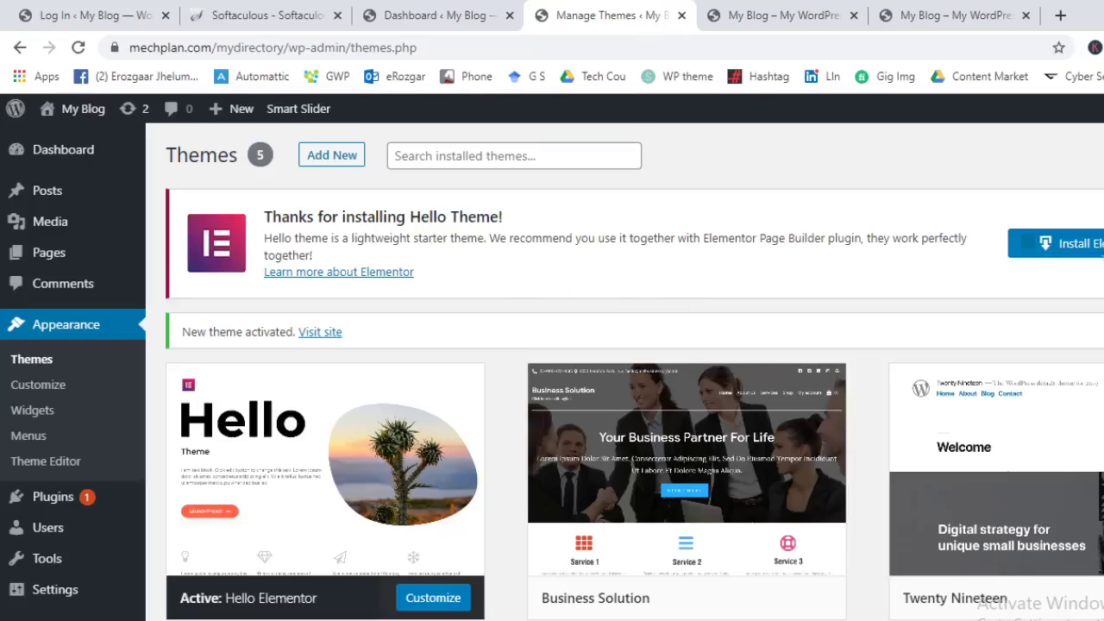
- Dismiss the Hello Theme notice and open Add New > Upload Theme to choose a .zip file
left_click(1103, 204)
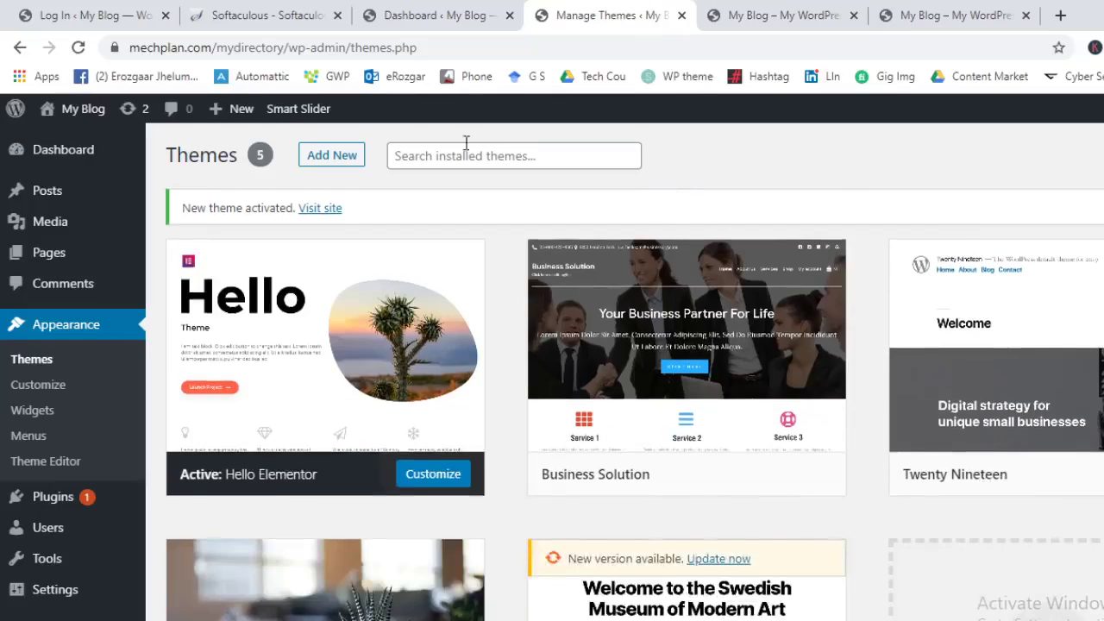
left_click(346, 164)
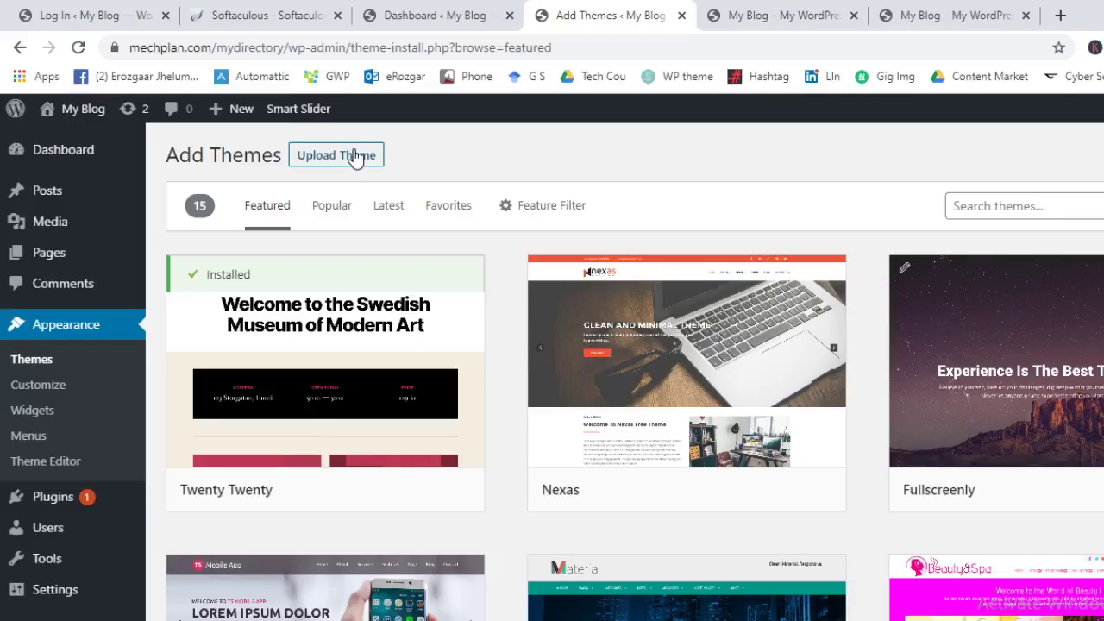
left_click(356, 159)
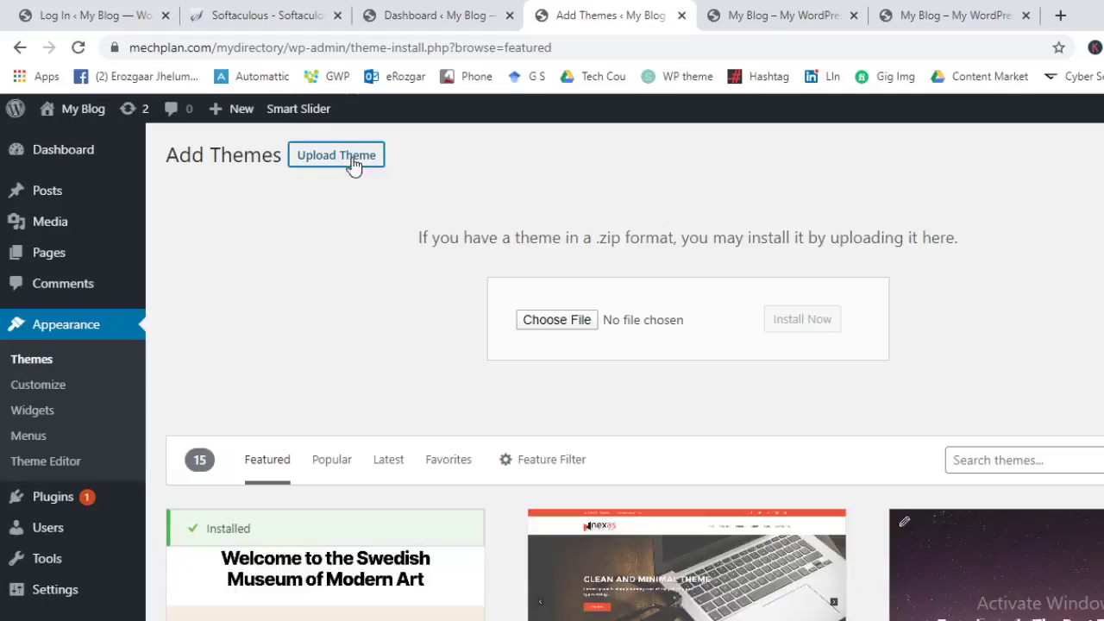
left_click(579, 320)
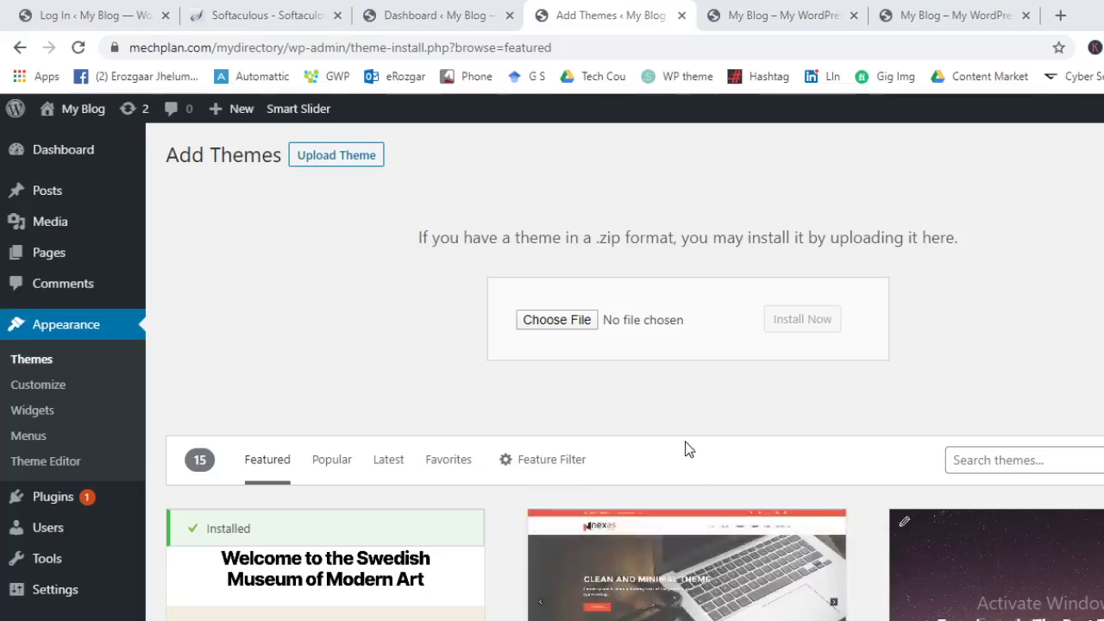
- Locate the D:\wp theme folder in File Explorer, then reopen the theme upload file picker
key("super+e")
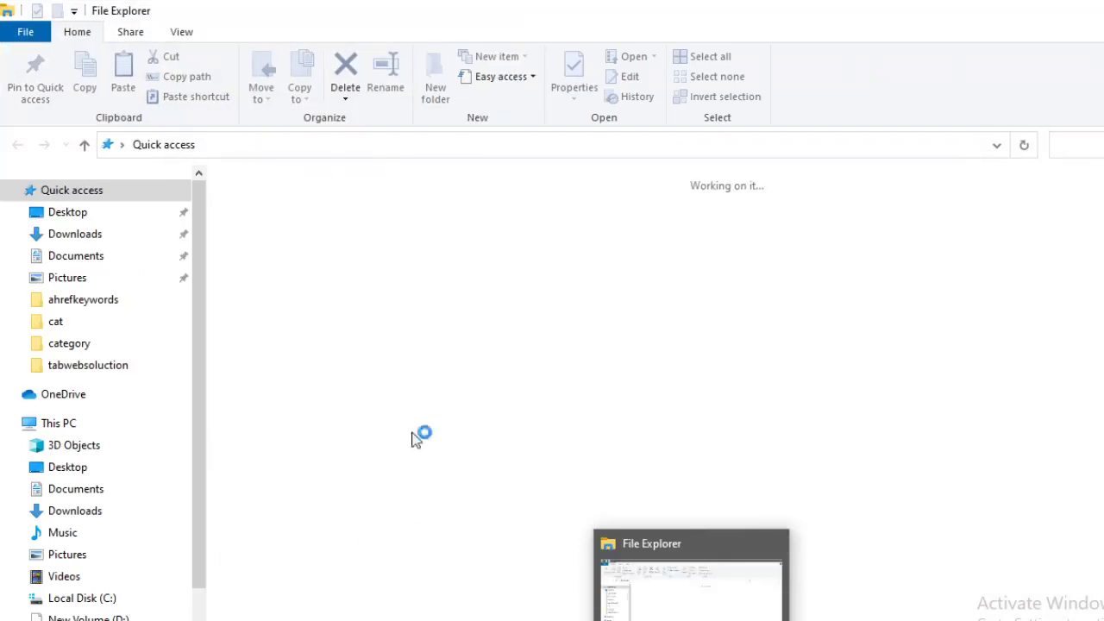
left_click(89, 618)
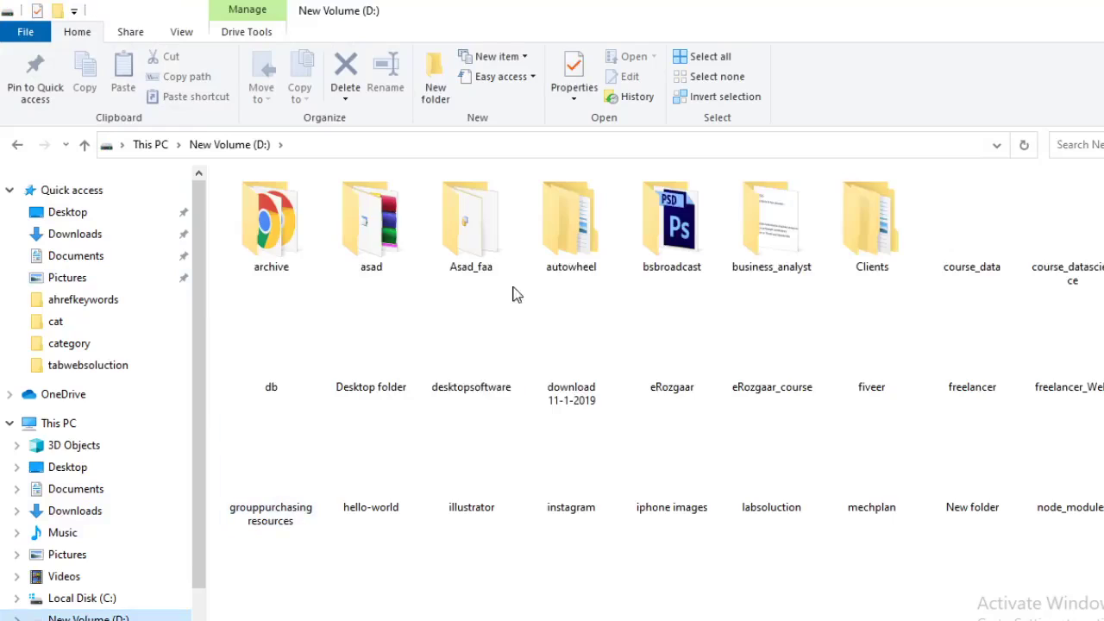
scroll(463, 358, "down", 4)
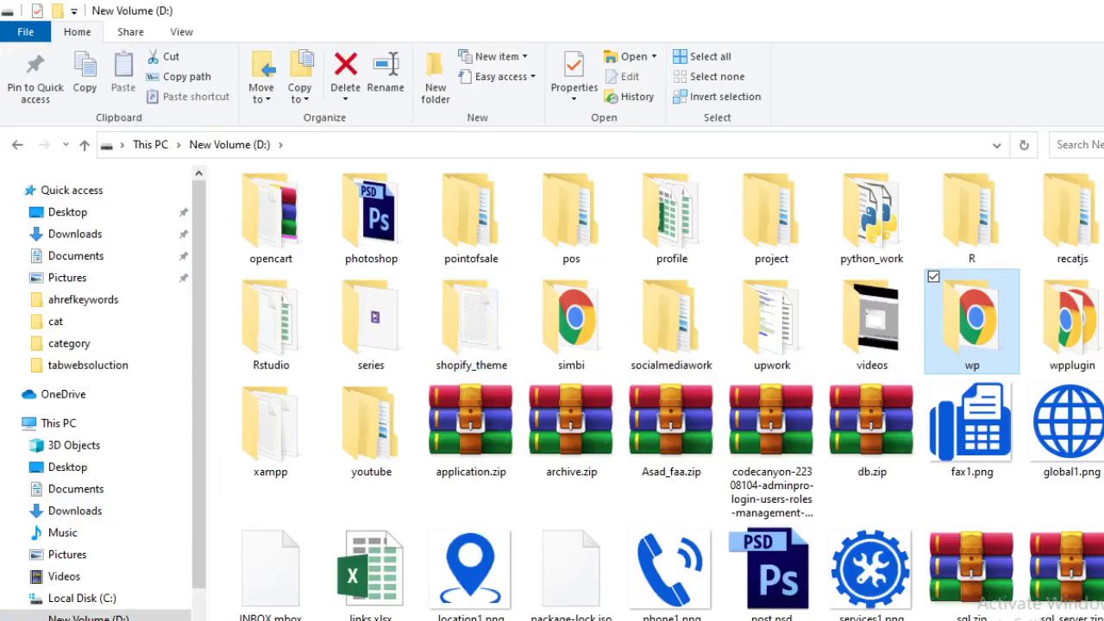
double_click(972, 343)
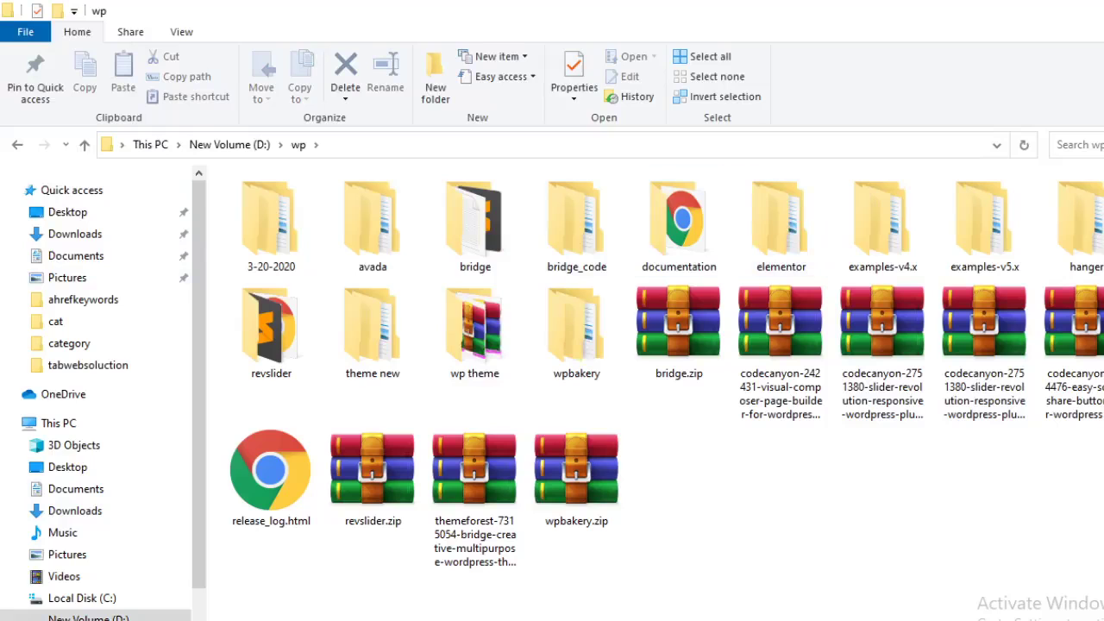
left_click(795, 145)
key("alt+Tab")
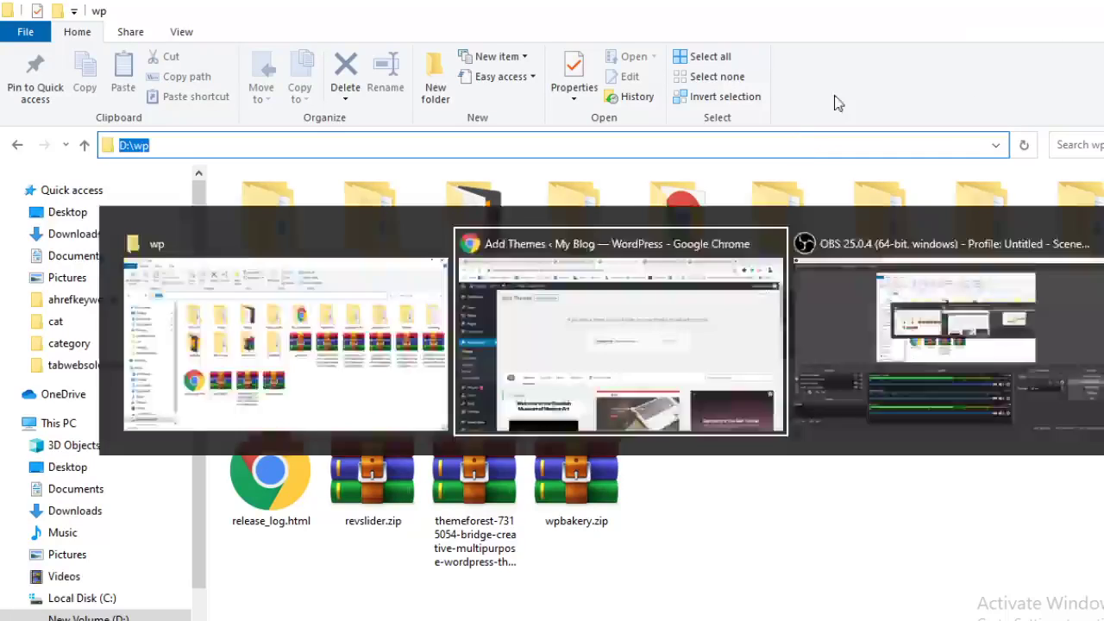
left_click(571, 318)
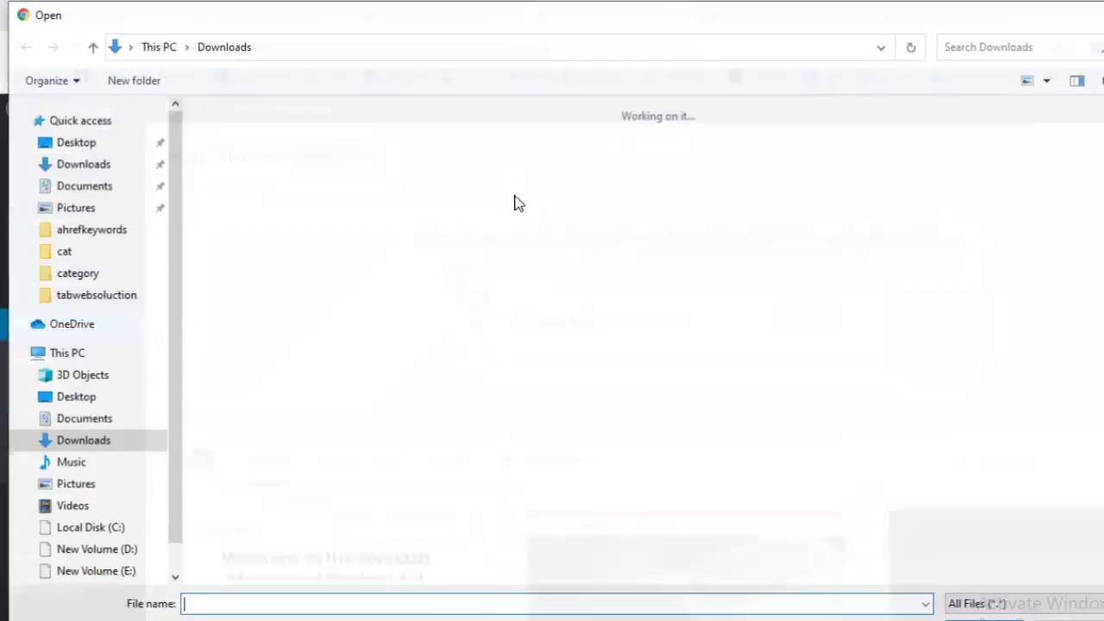
- Jump to D:\wp in the Open dialog and browse its theme folders, including bridge
left_click(463, 48)
type("D:\\wp")
key("Return")
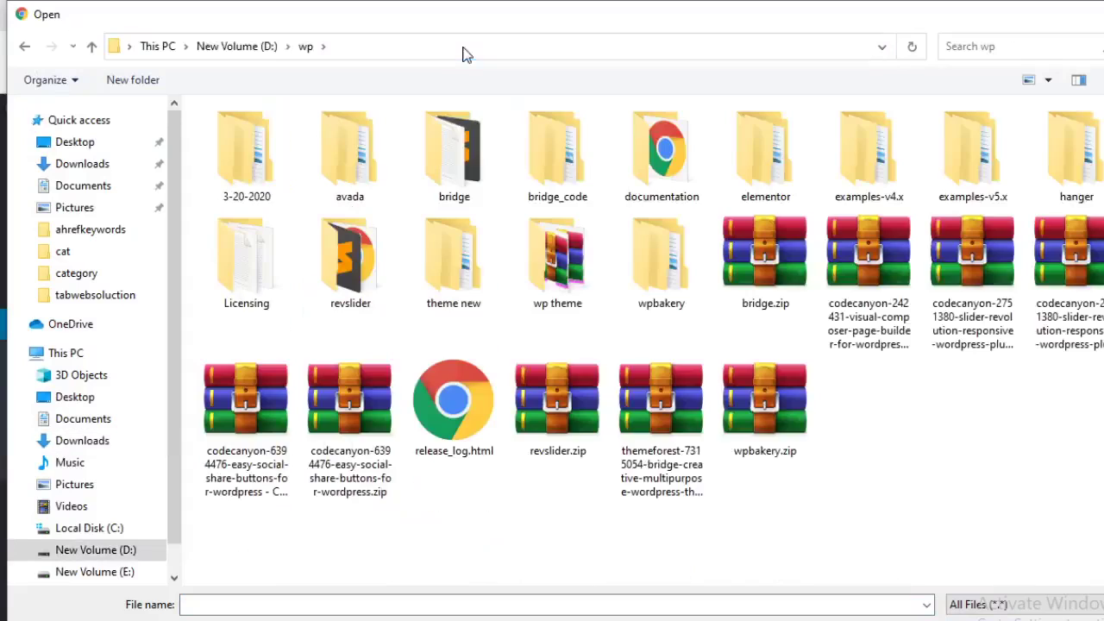
double_click(554, 259)
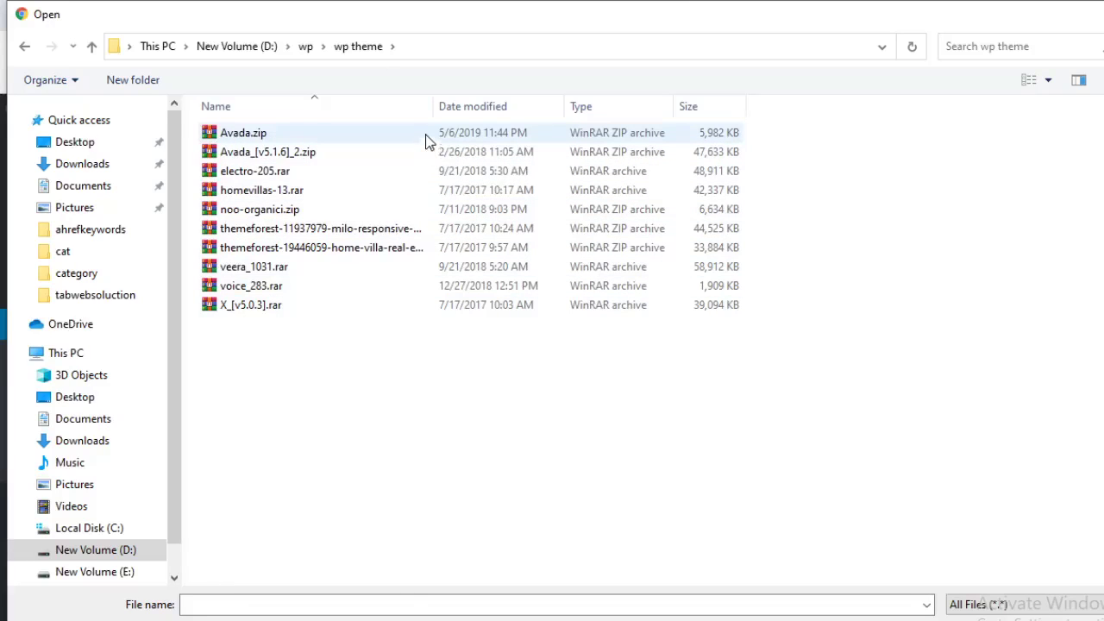
left_click(305, 46)
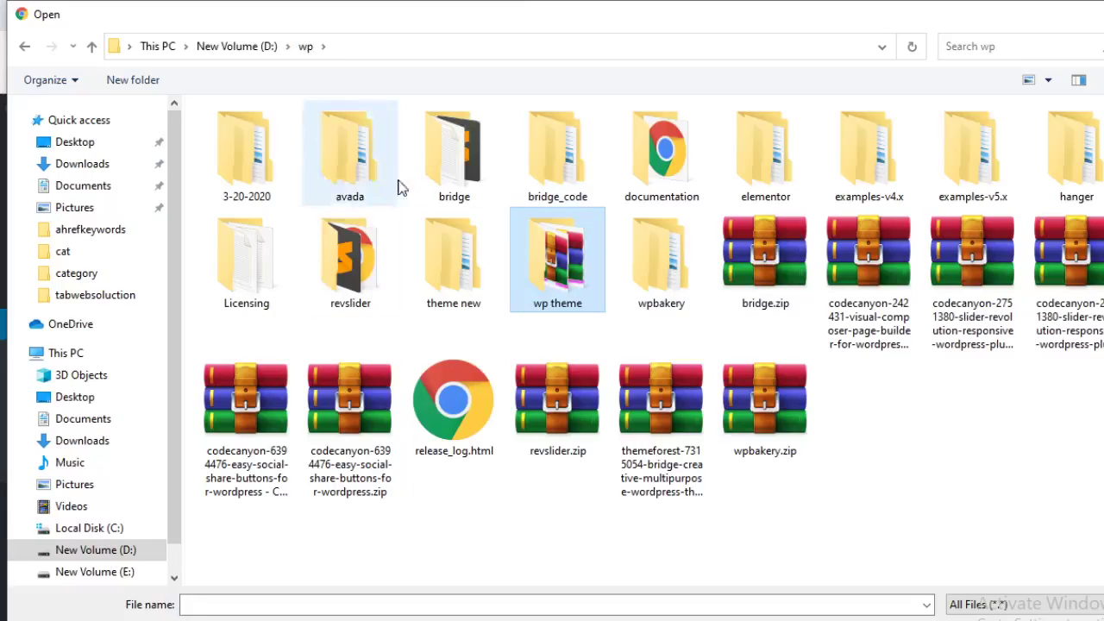
double_click(480, 141)
scroll(510, 290, "down", 12)
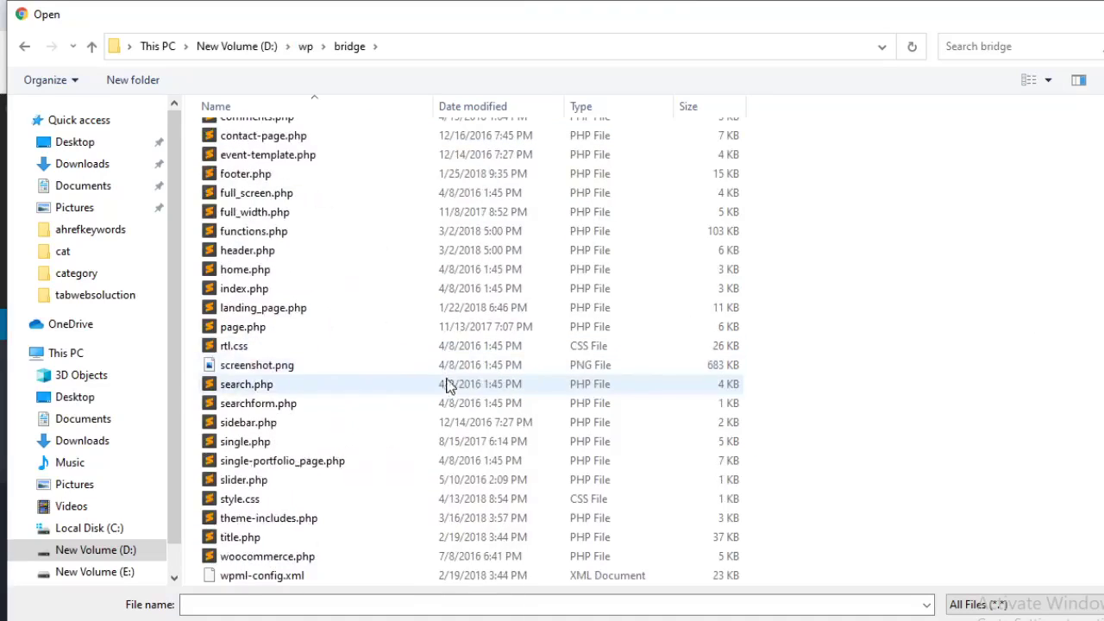
left_click(323, 45)
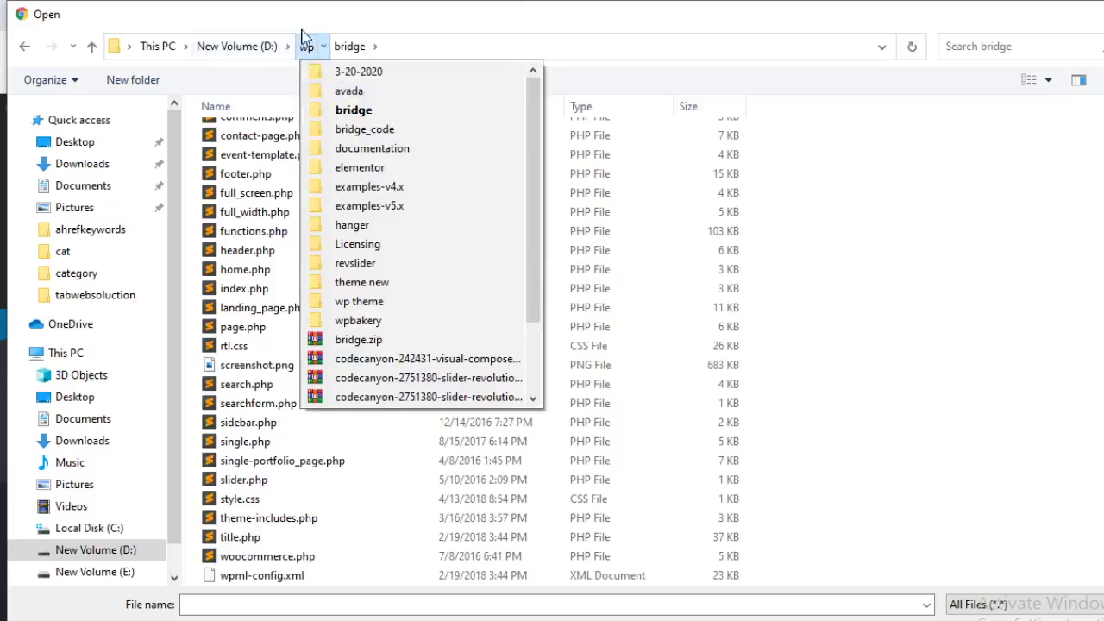
left_click(306, 46)
- Pick Avada.zip from avada > Avada_Full_Package > Avada Theme
double_click(359, 160)
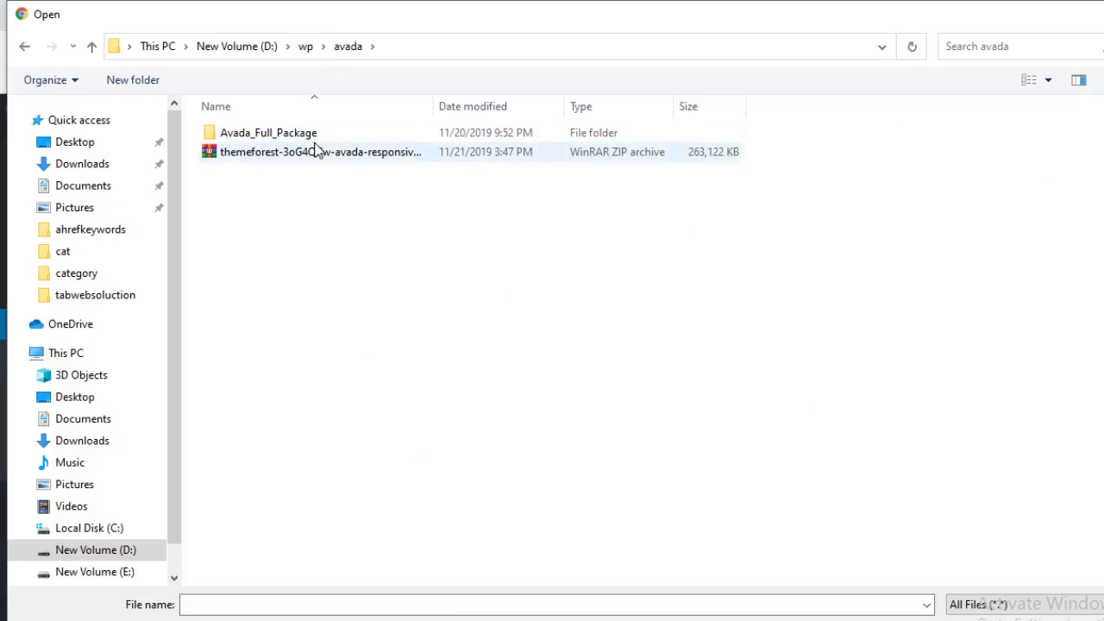
double_click(310, 133)
double_click(333, 138)
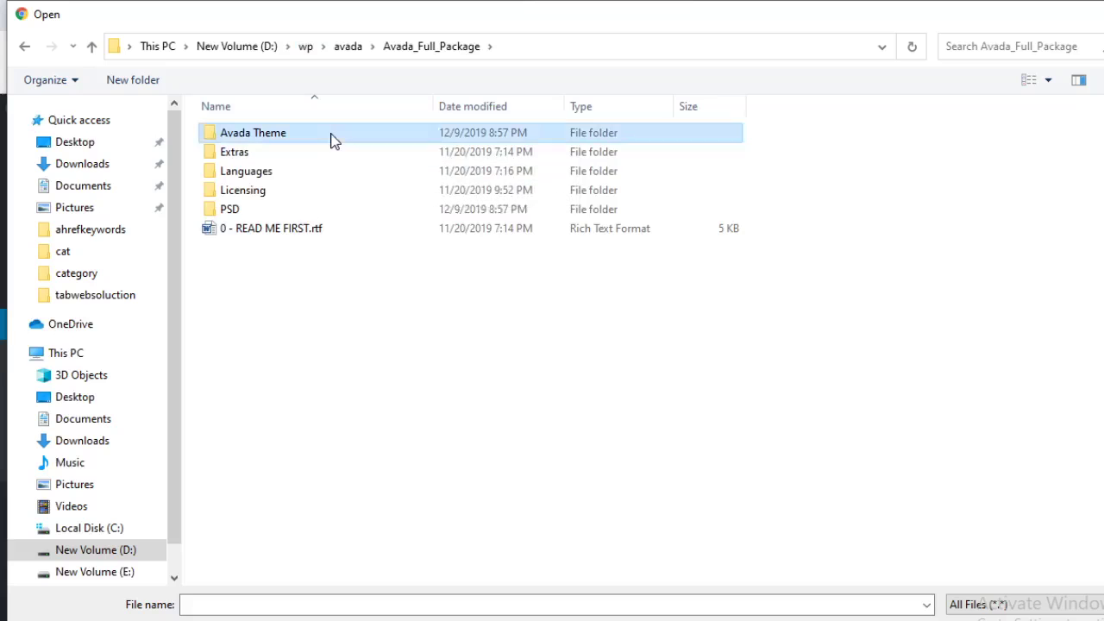
double_click(322, 170)
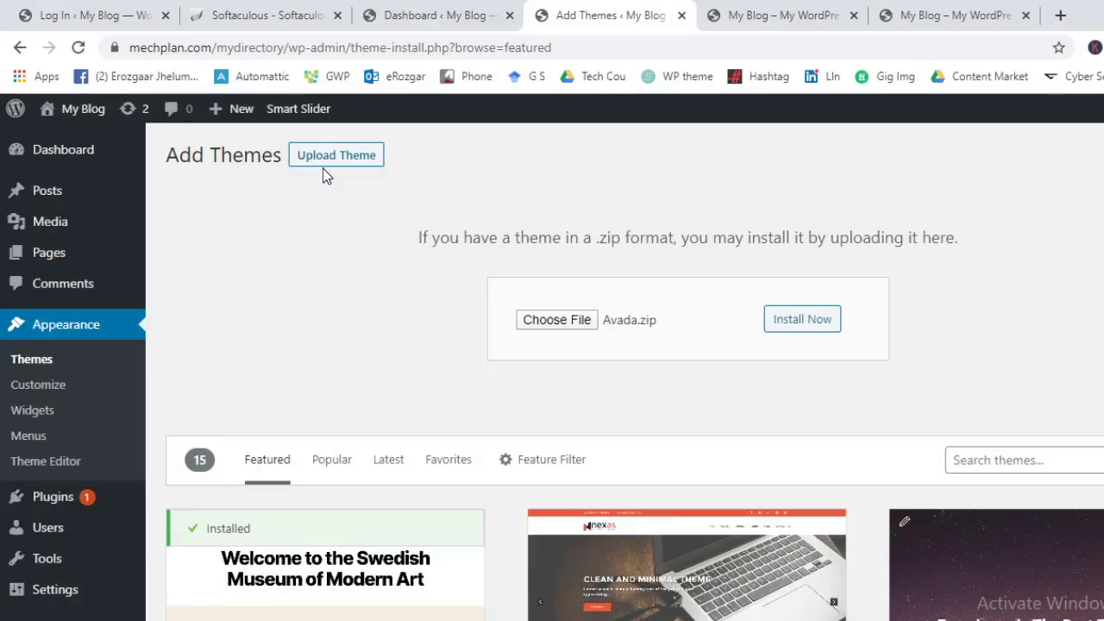
- Install the chosen Avada.zip theme and glance at other tabs while it uploads
left_click(820, 319)
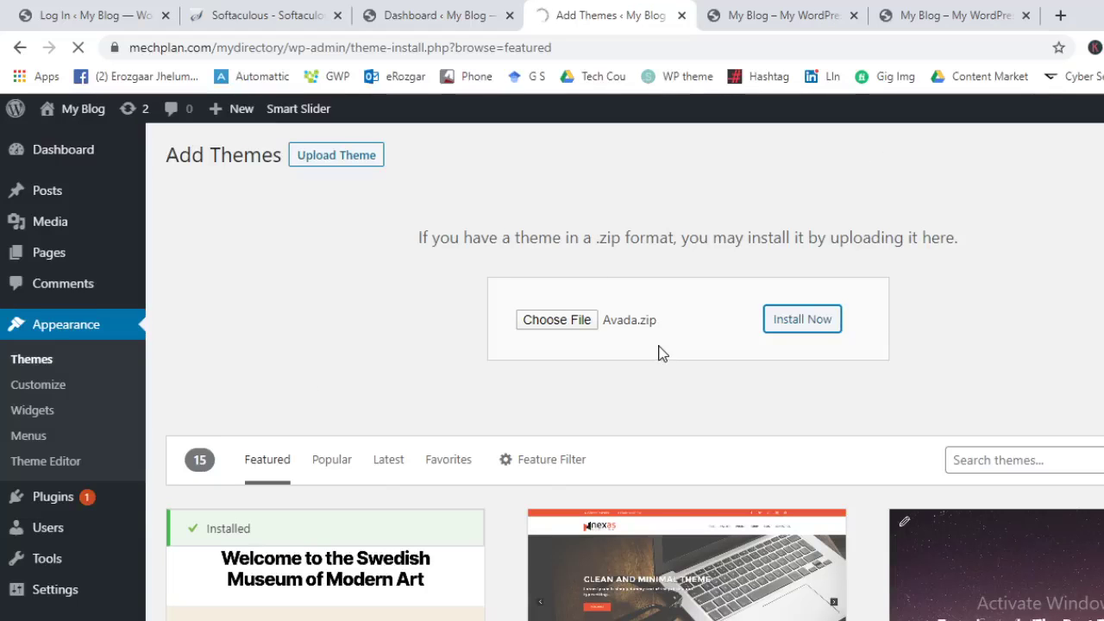
left_click(765, 11)
left_click(573, 7)
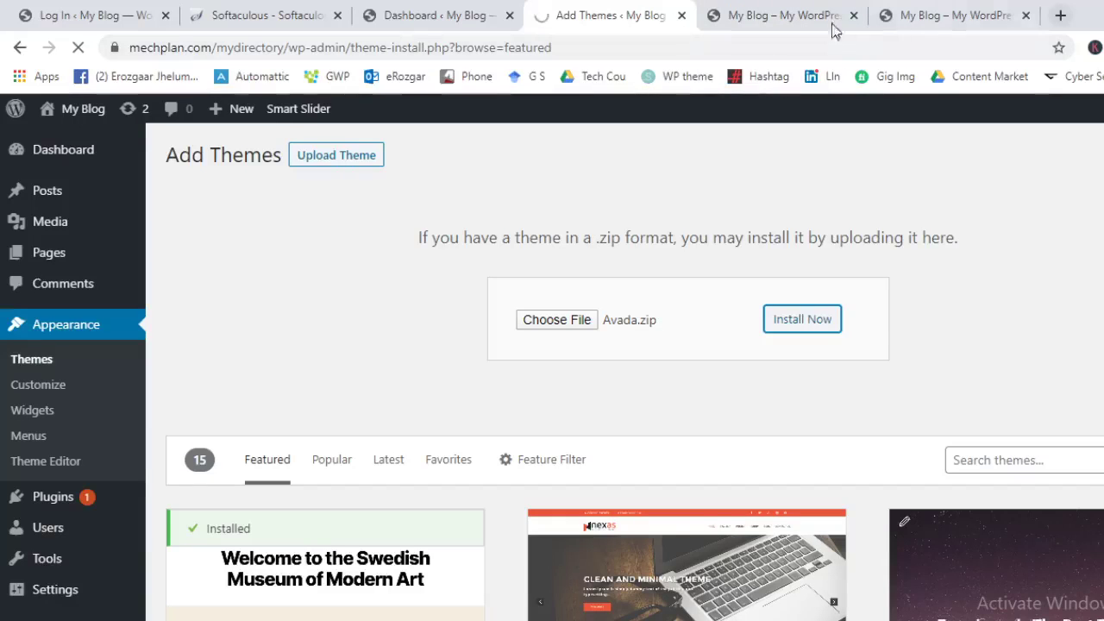
- Open Appearance > Widgets in a new tab placed right after Add Themes
left_click(341, 8)
left_click(400, 22)
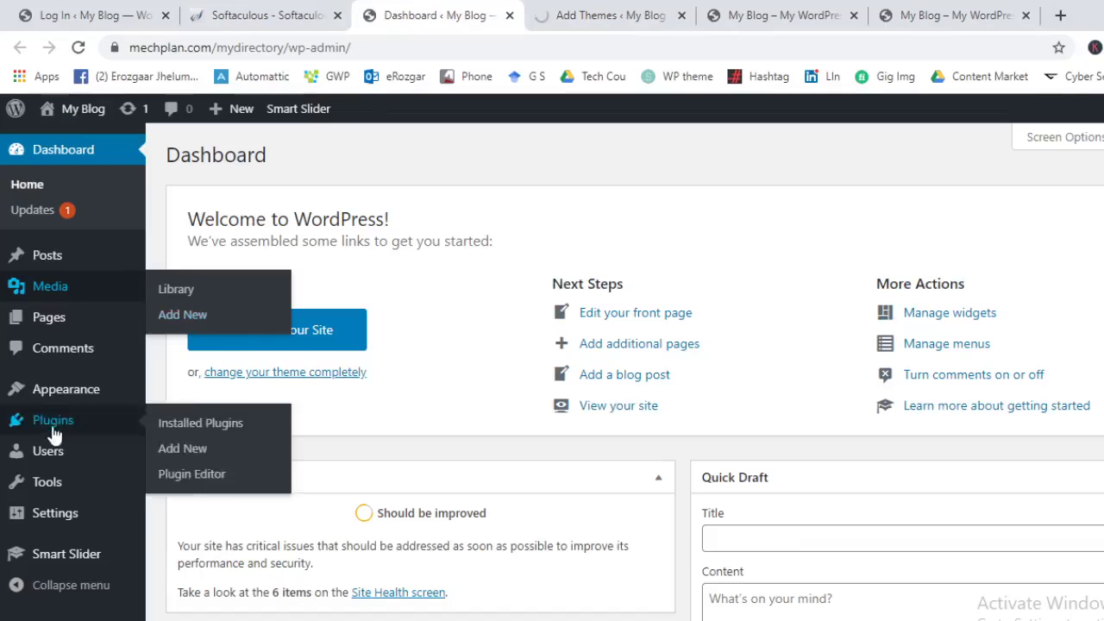
mouse_move(47, 401)
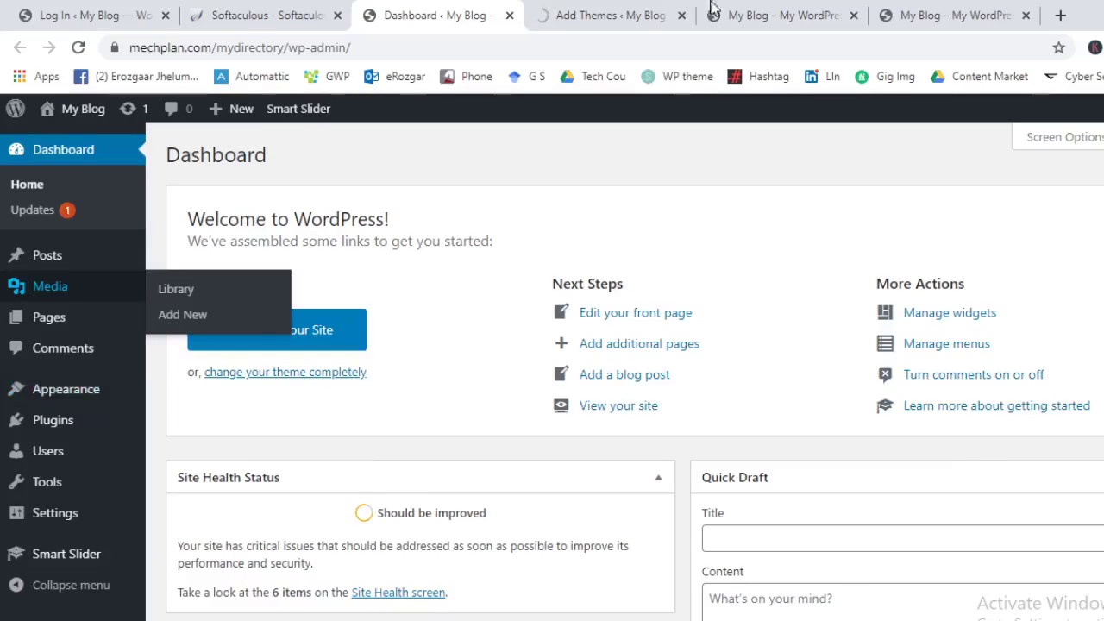
left_click(661, 8)
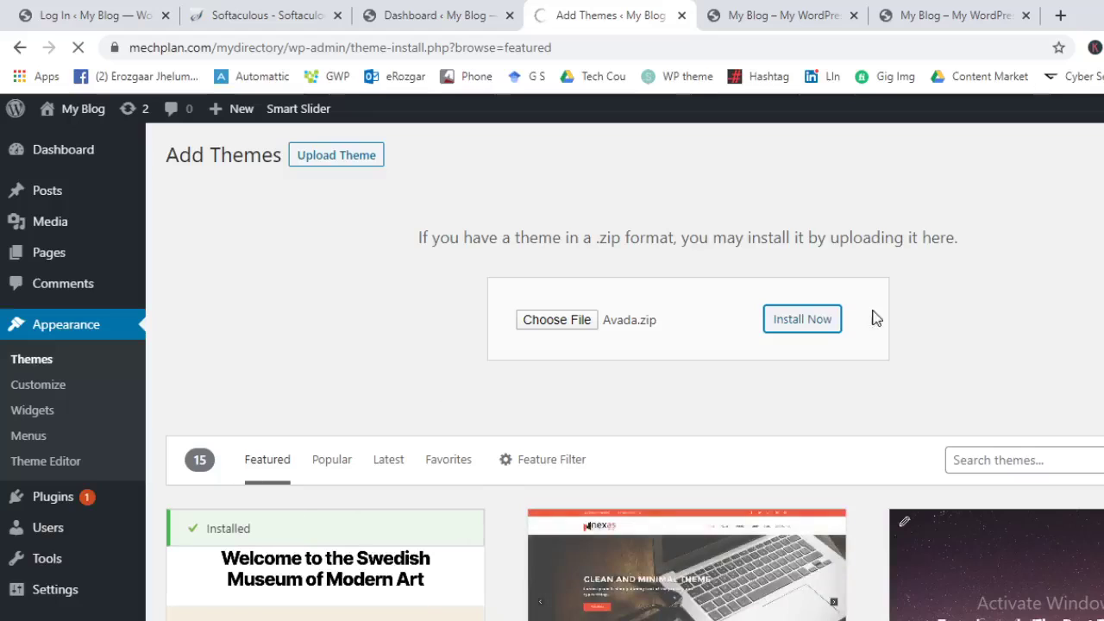
left_click(413, 14)
left_click(562, 11)
middle_click(40, 412)
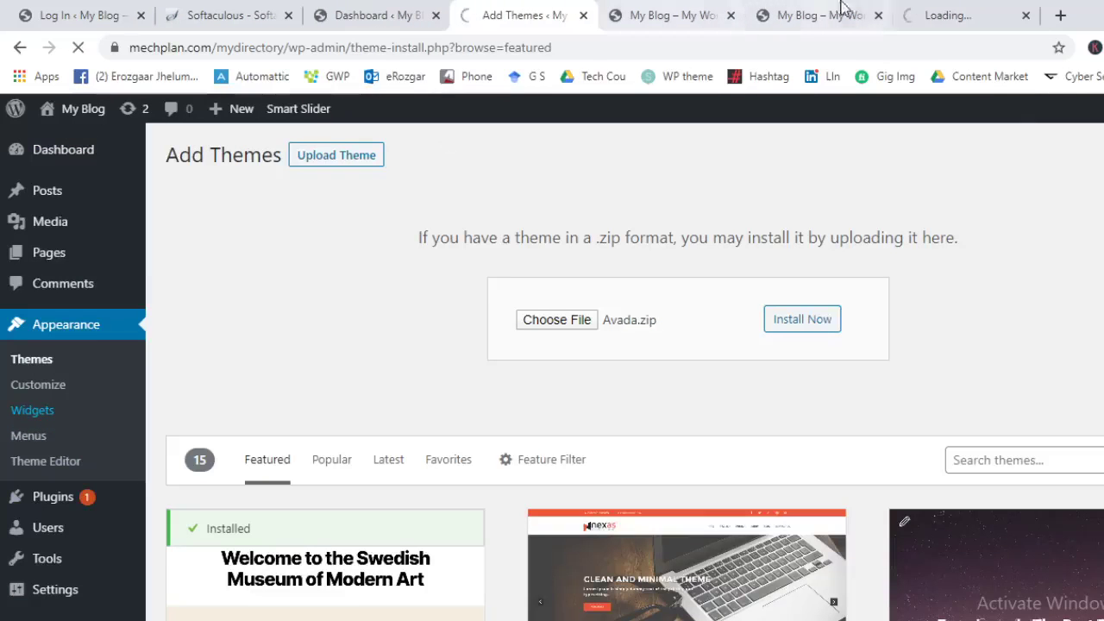
left_click(979, 9)
left_click_drag(978, 8, 707, 11)
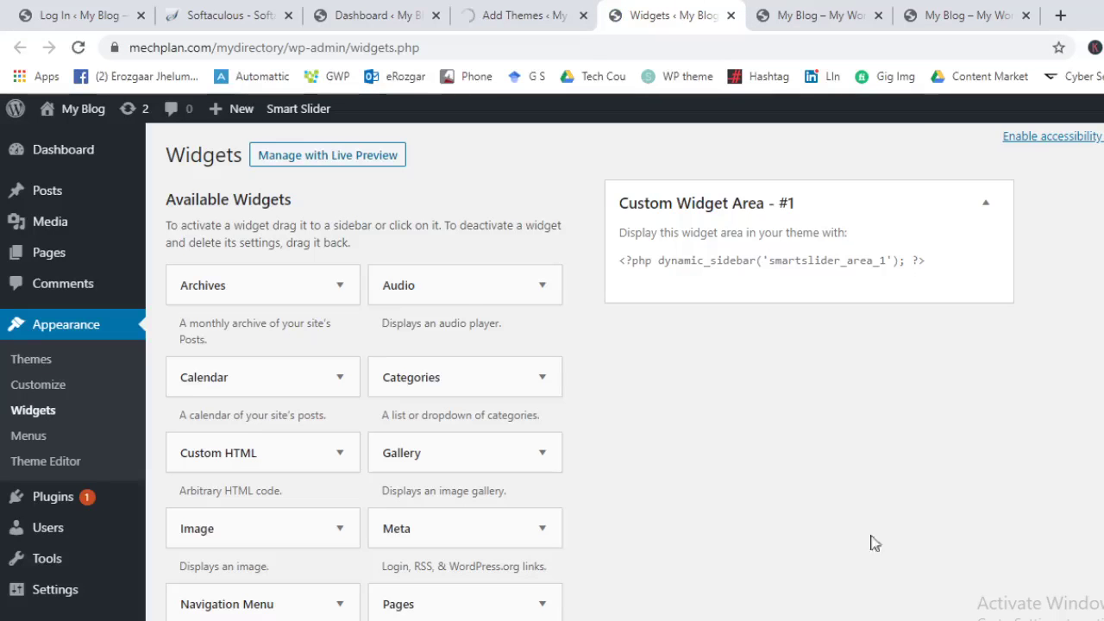
- Browse the Widgets screen, toggling the Custom Widget Area and Available Widgets panels
left_click(929, 212)
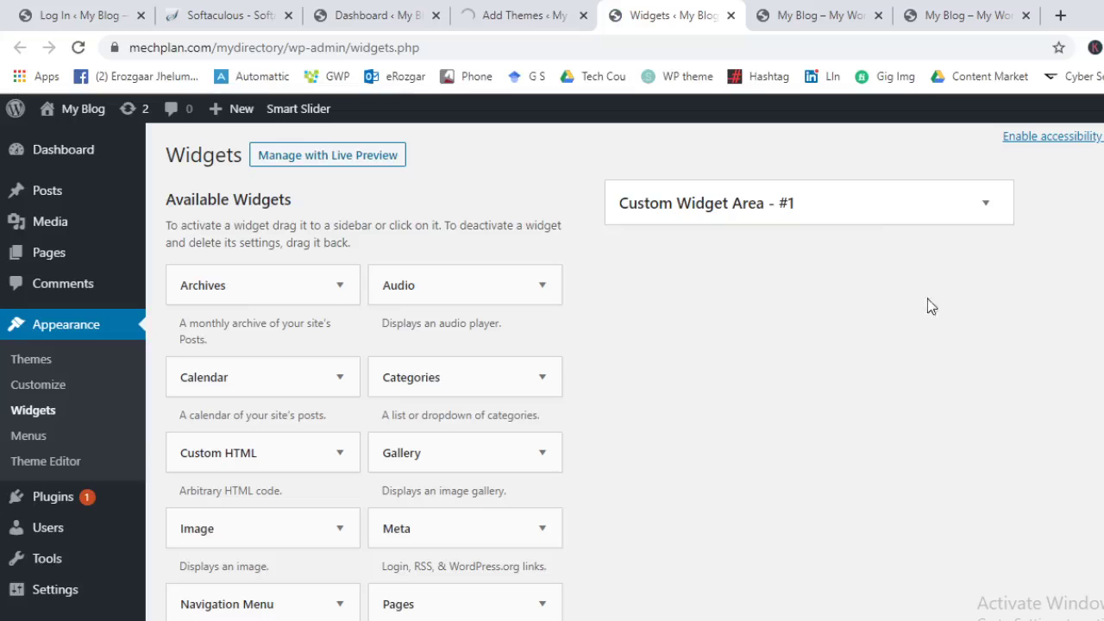
left_click(866, 210)
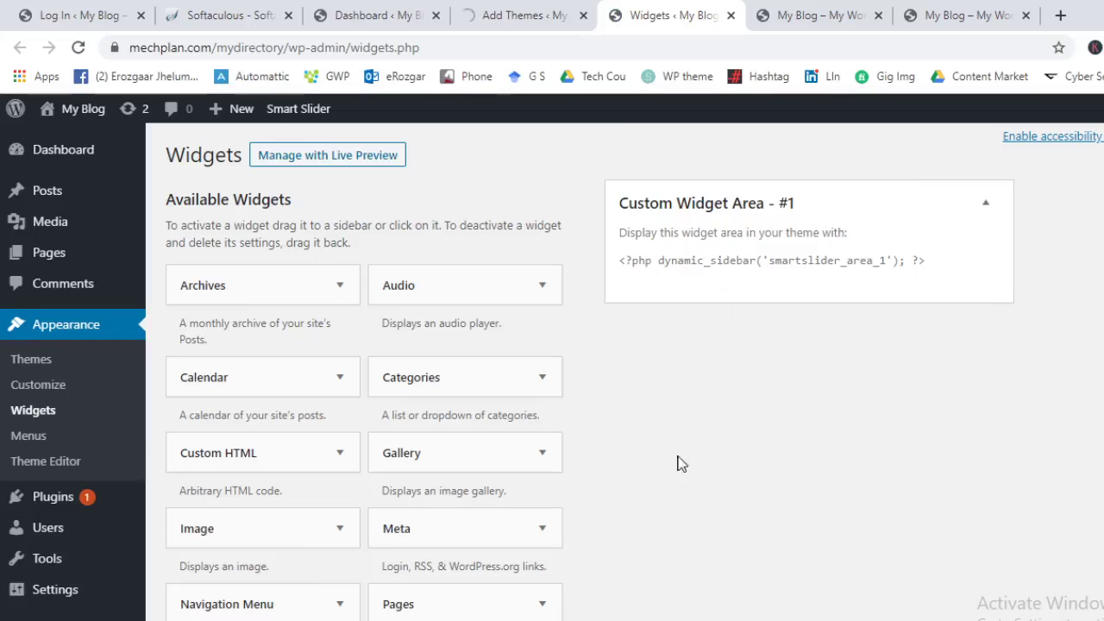
left_click(471, 12)
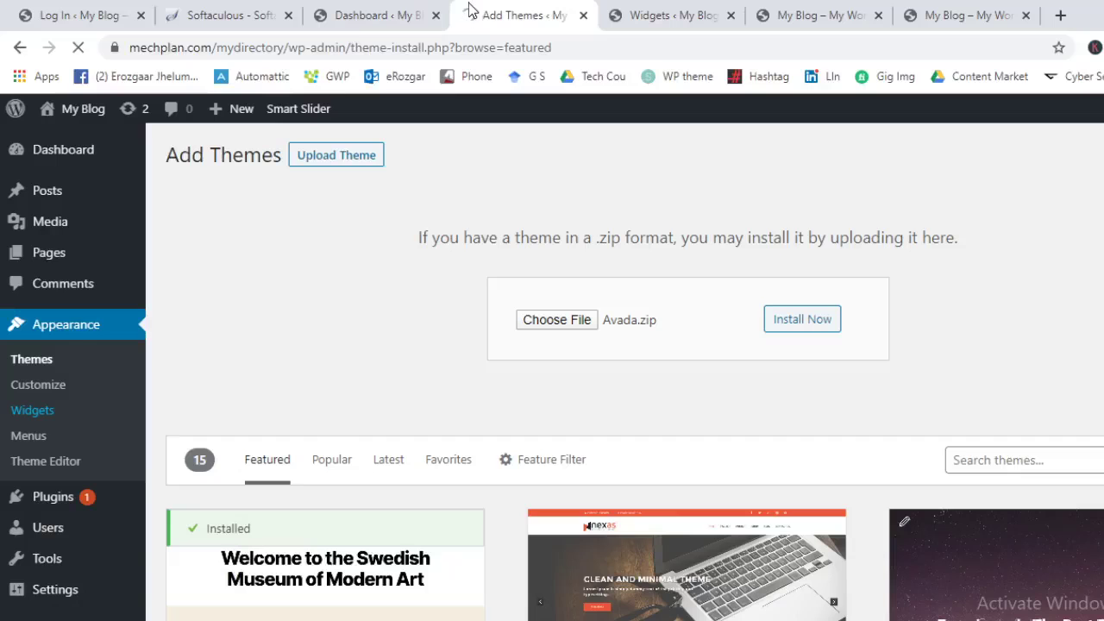
left_click(675, 14)
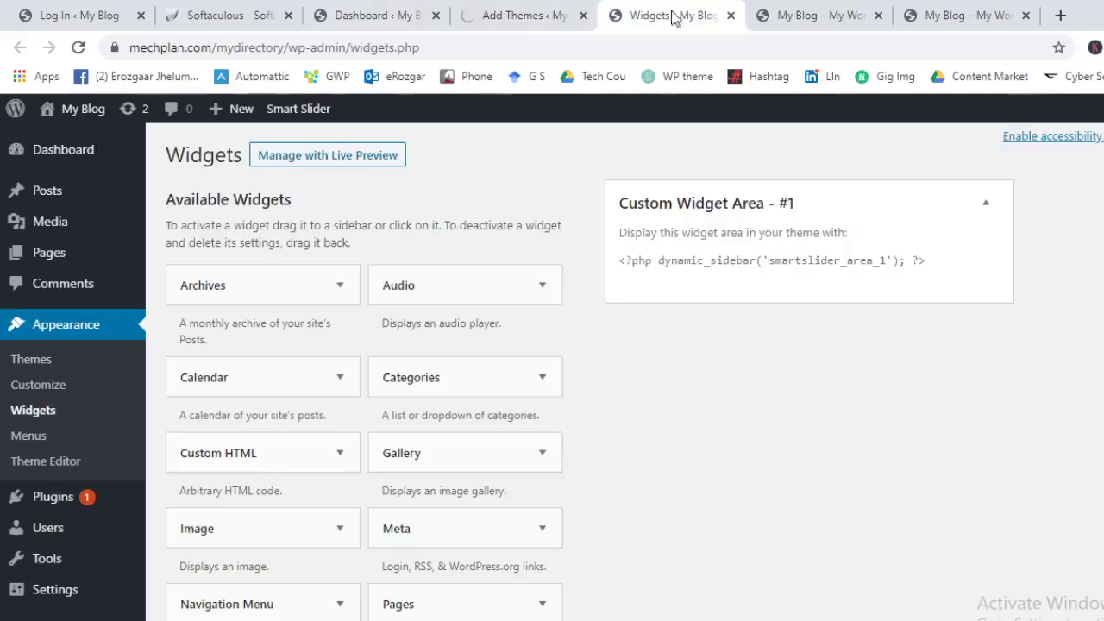
scroll(353, 311, "down", 1)
scroll(353, 311, "up", 1)
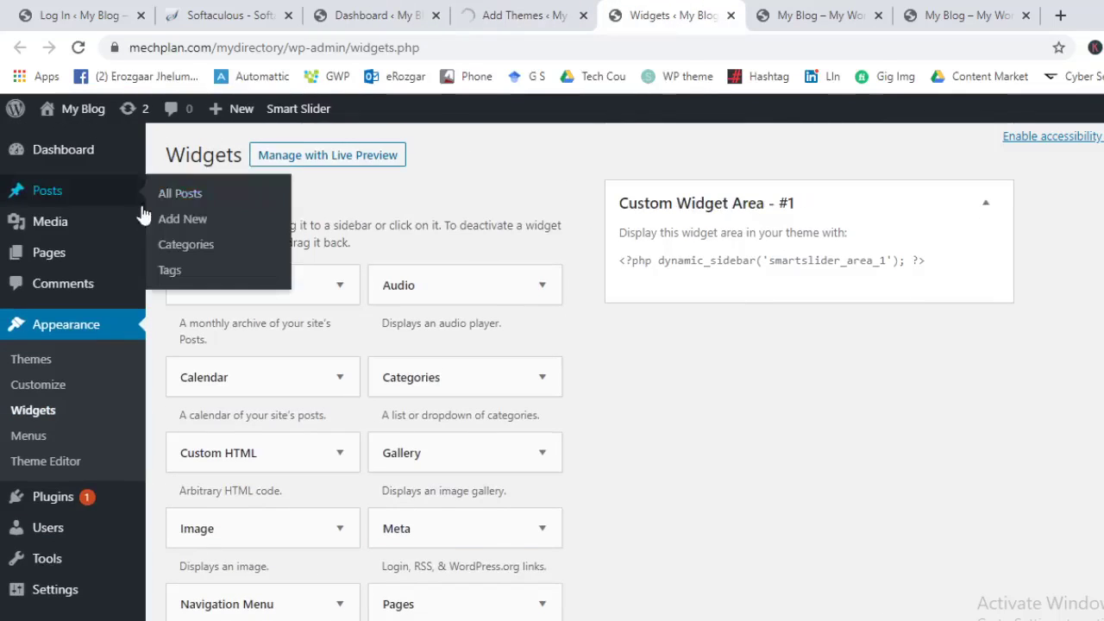
left_click(184, 200)
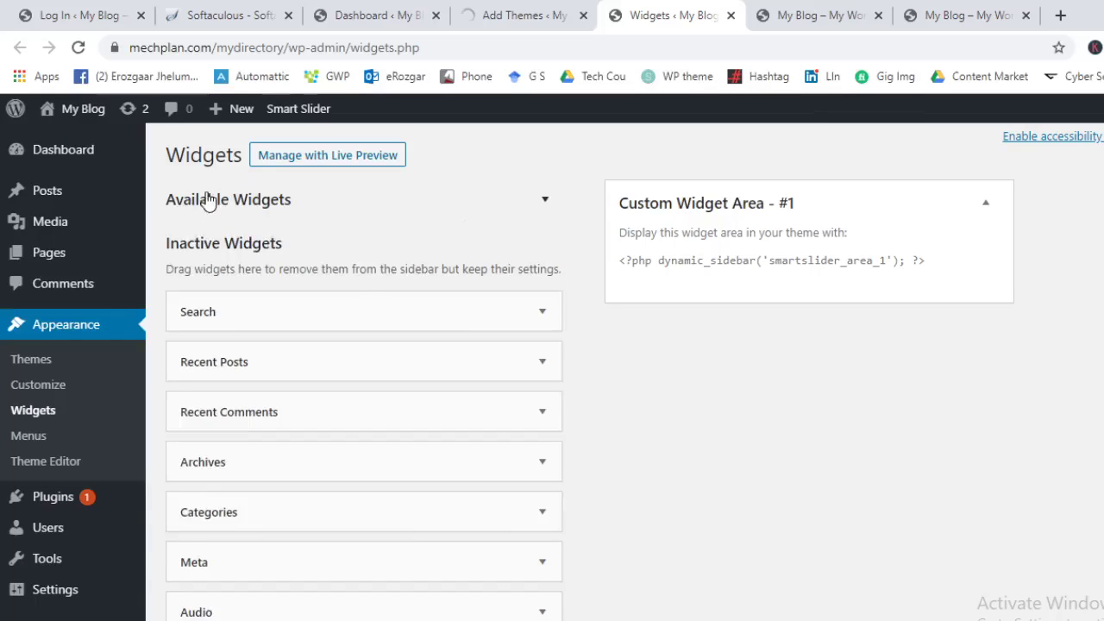
left_click(210, 203)
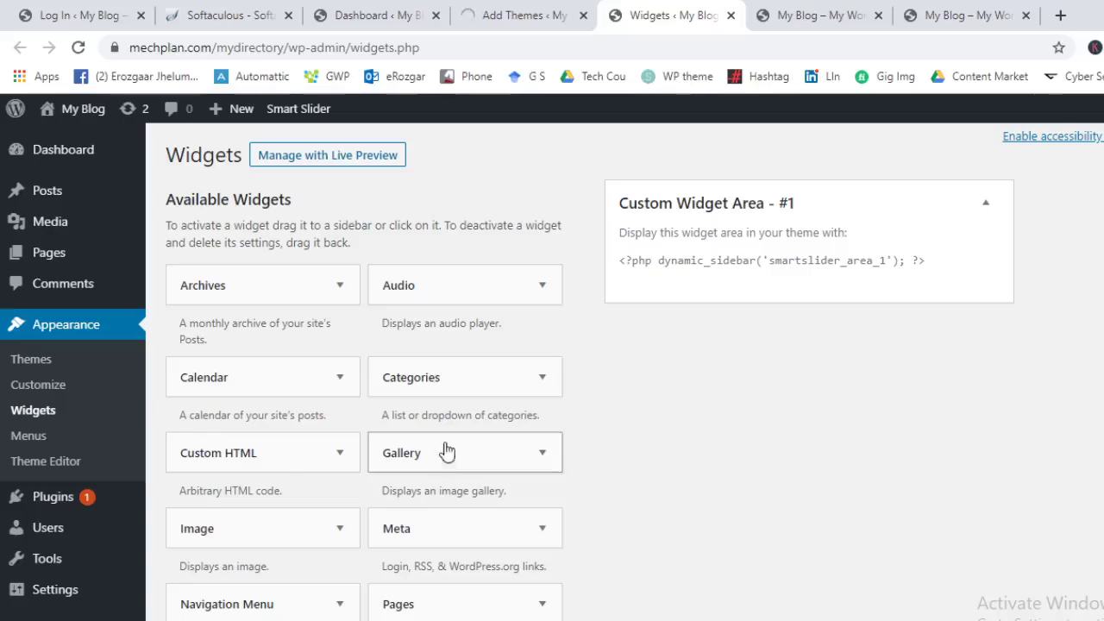
scroll(280, 476, "down", 2)
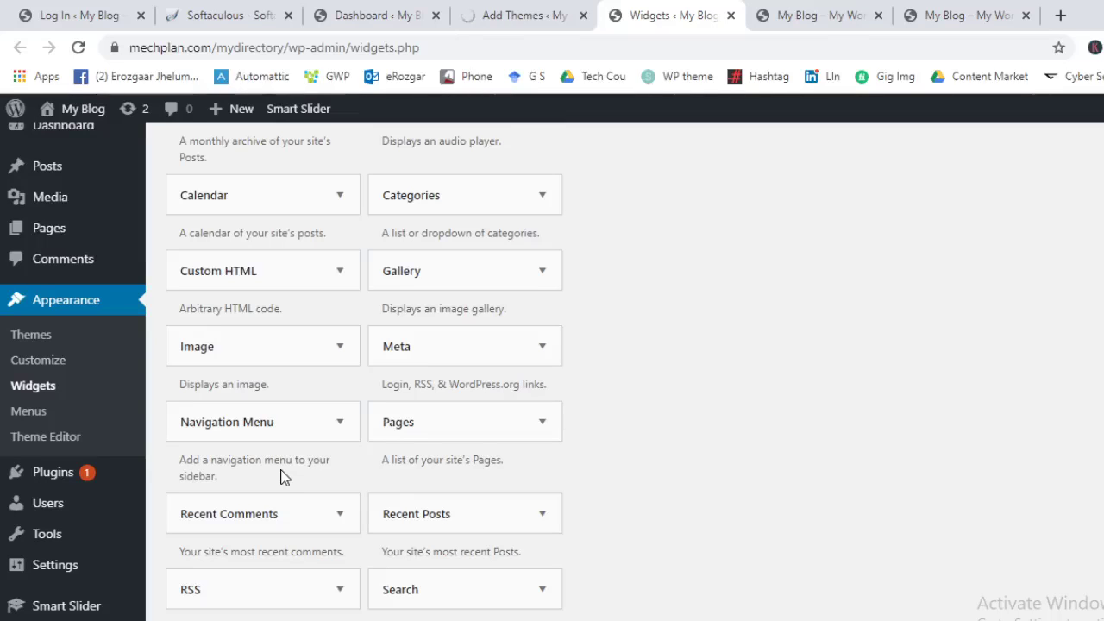
scroll(237, 453, "down", 4)
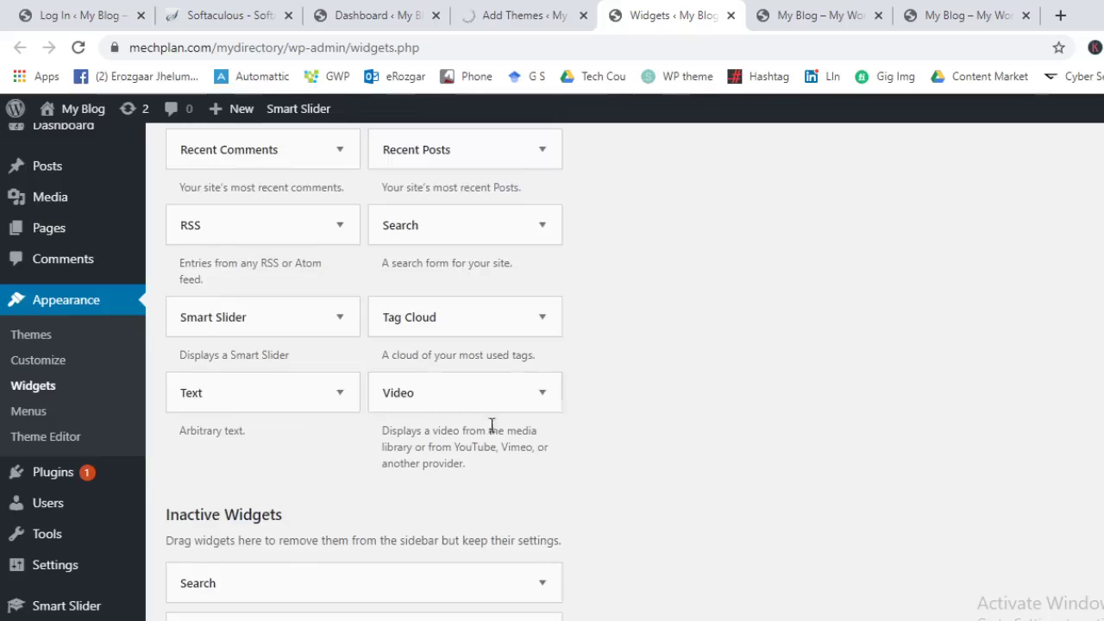
scroll(457, 583, "down", 2)
scroll(455, 595, "down", 3)
scroll(451, 608, "up", 10)
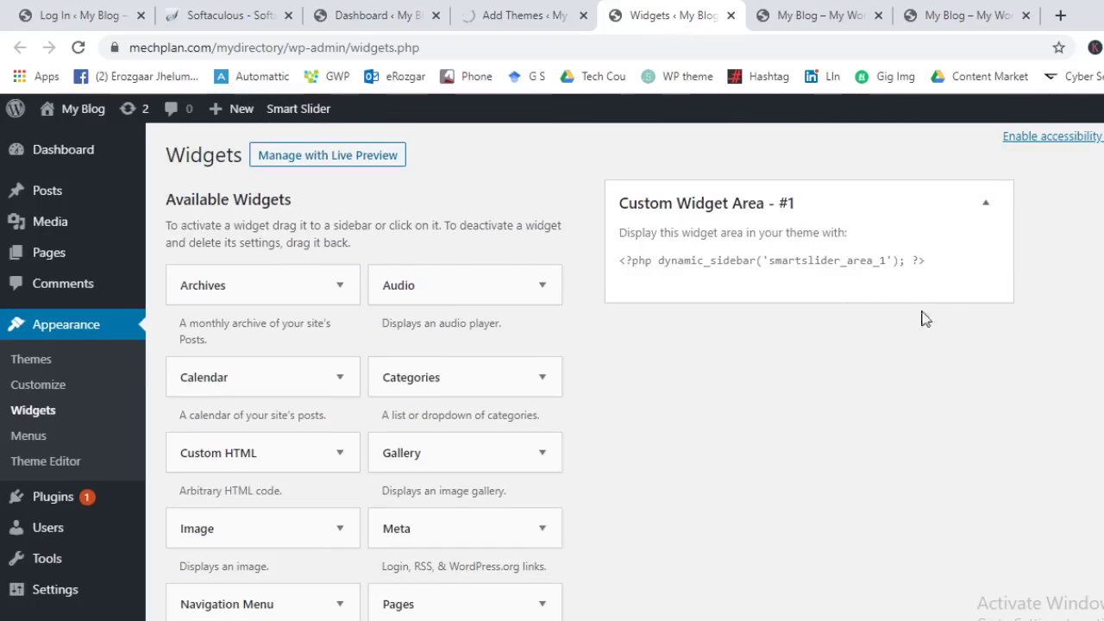
- Add an Audio widget to Custom Widget Area - #1
left_click(467, 297)
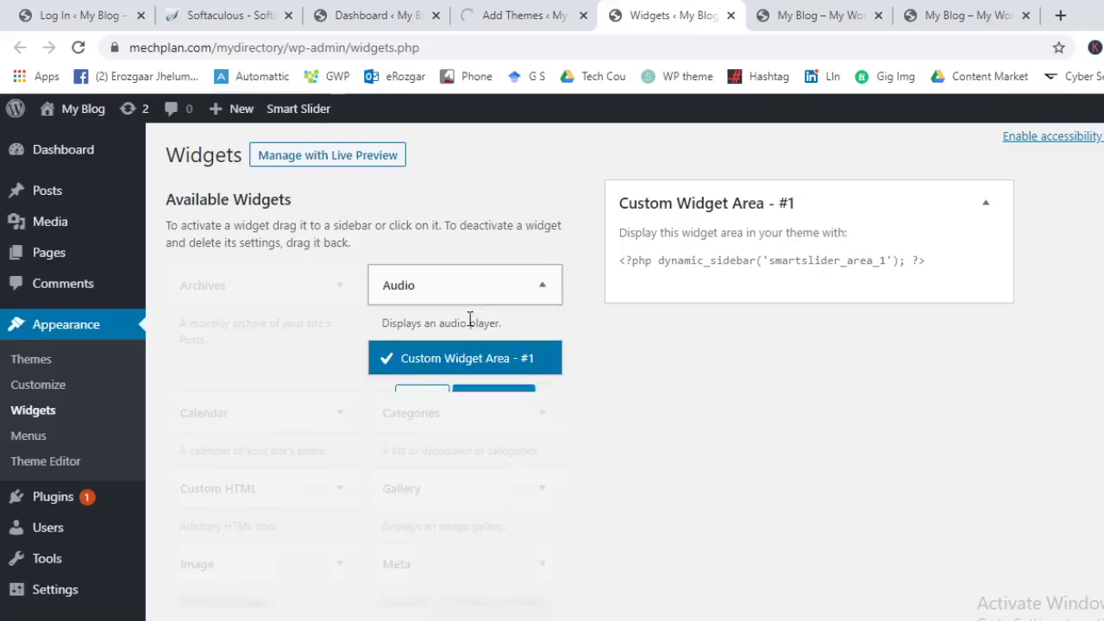
left_click(491, 402)
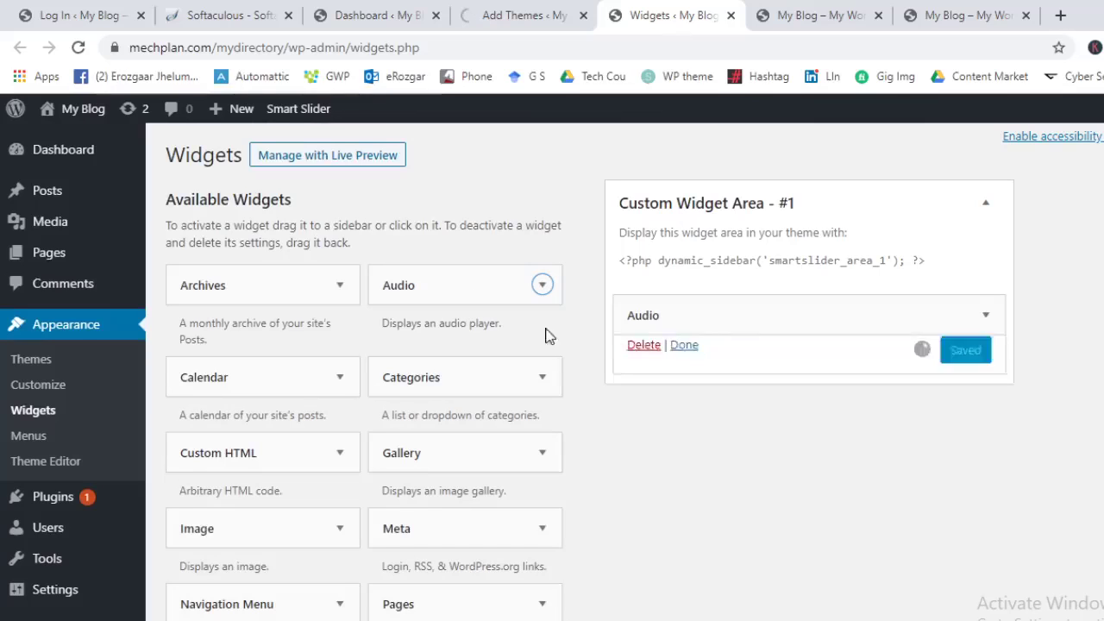
left_click(985, 204)
left_click(533, 12)
left_click(664, 12)
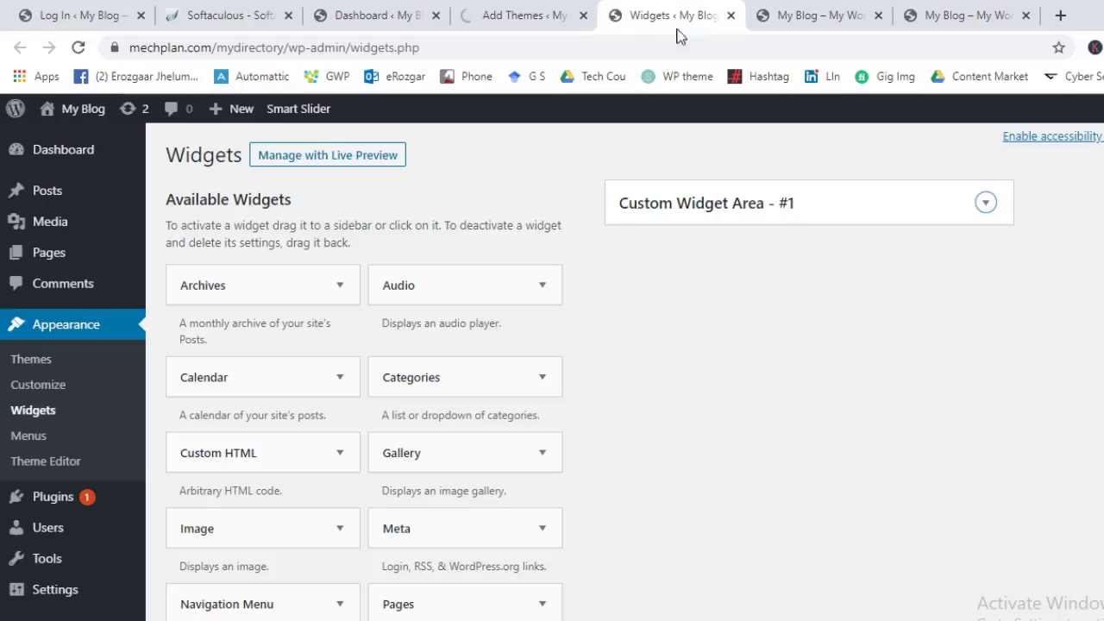
- Delete the Audio widget from Custom Widget Area - #1
left_click(909, 220)
left_click(642, 464)
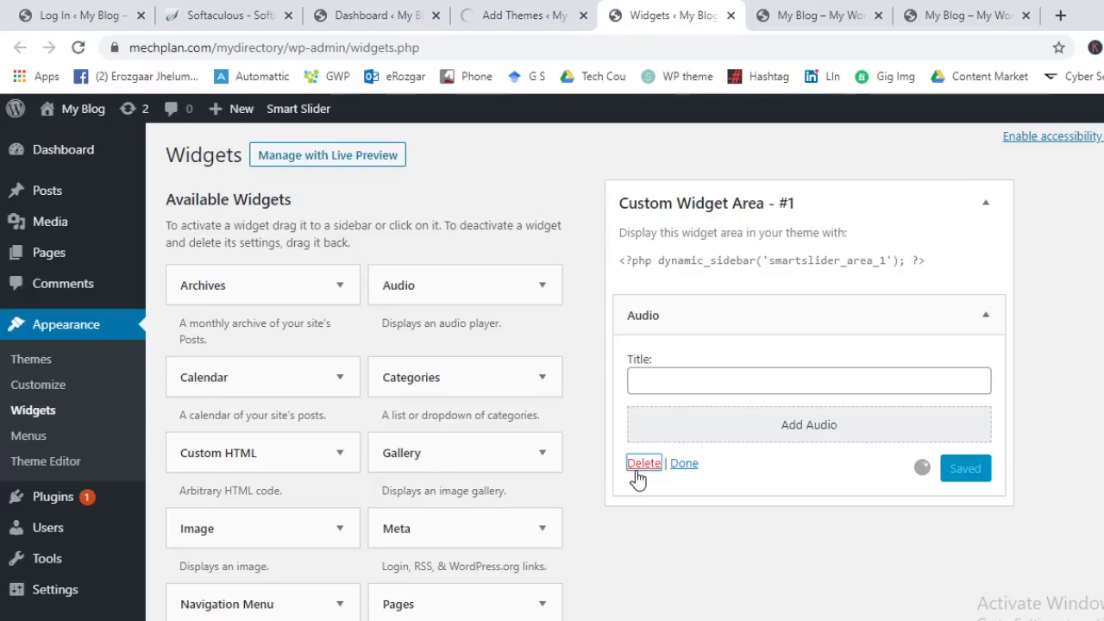
left_click(563, 13)
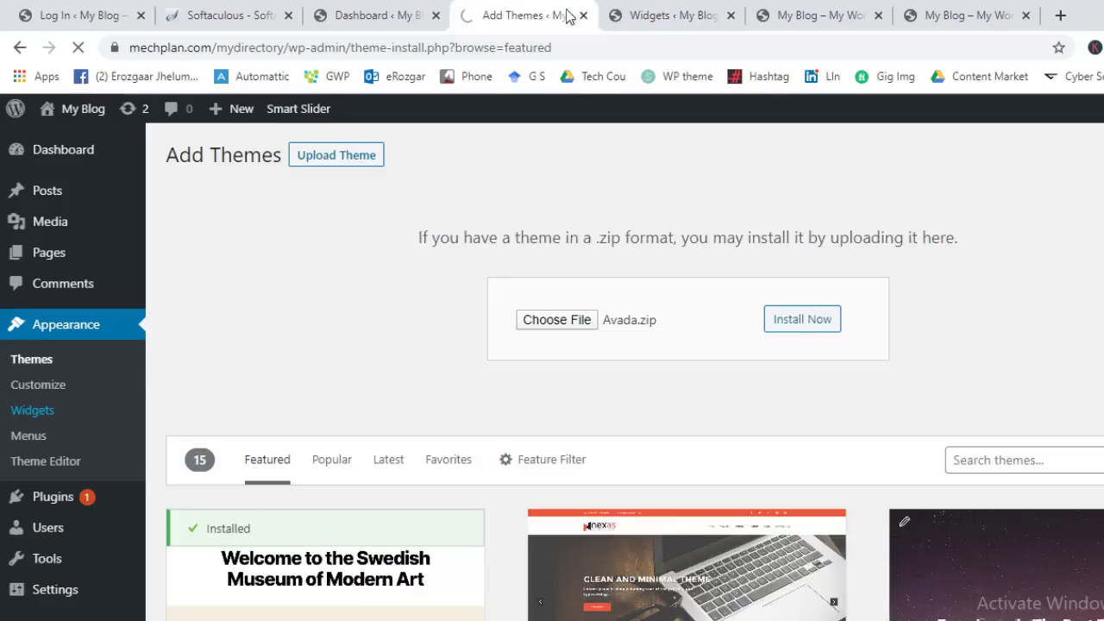
left_click(677, 12)
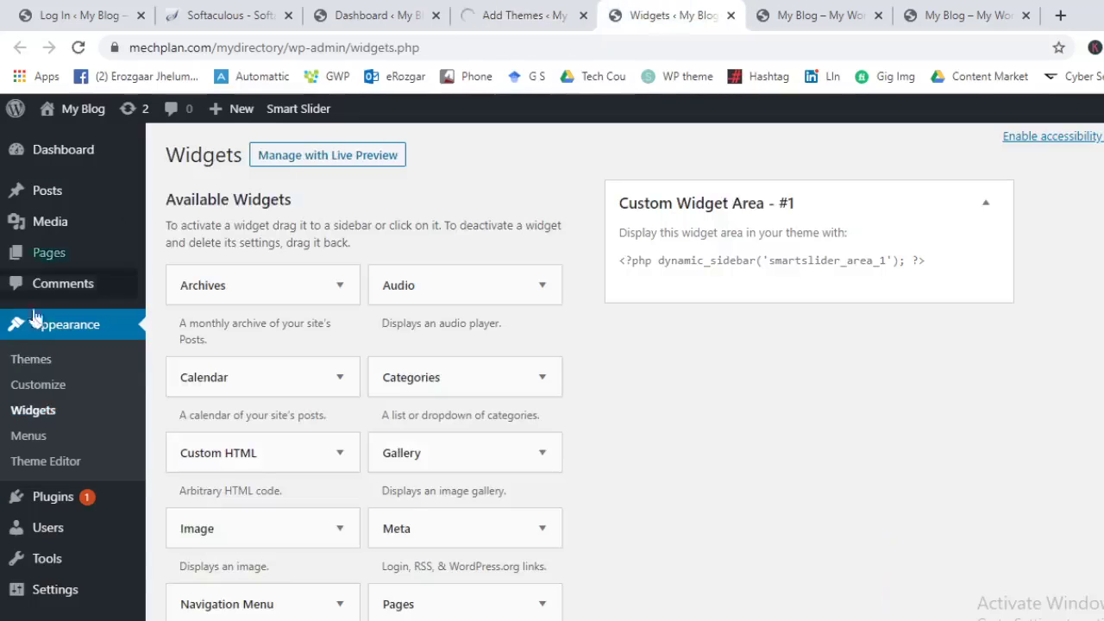
- Open Menus in a new tab, confirm Main Menu uses the Primary location, then return to Edit Menus
middle_click(21, 436)
left_click_drag(671, 12, 535, 12)
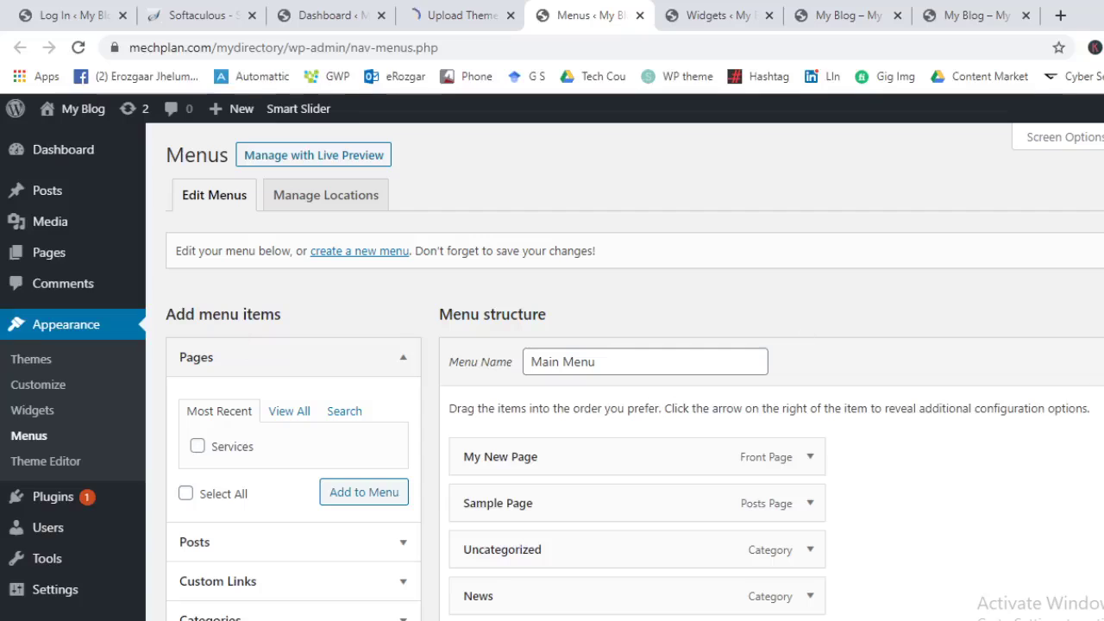
scroll(670, 319, "down", 3)
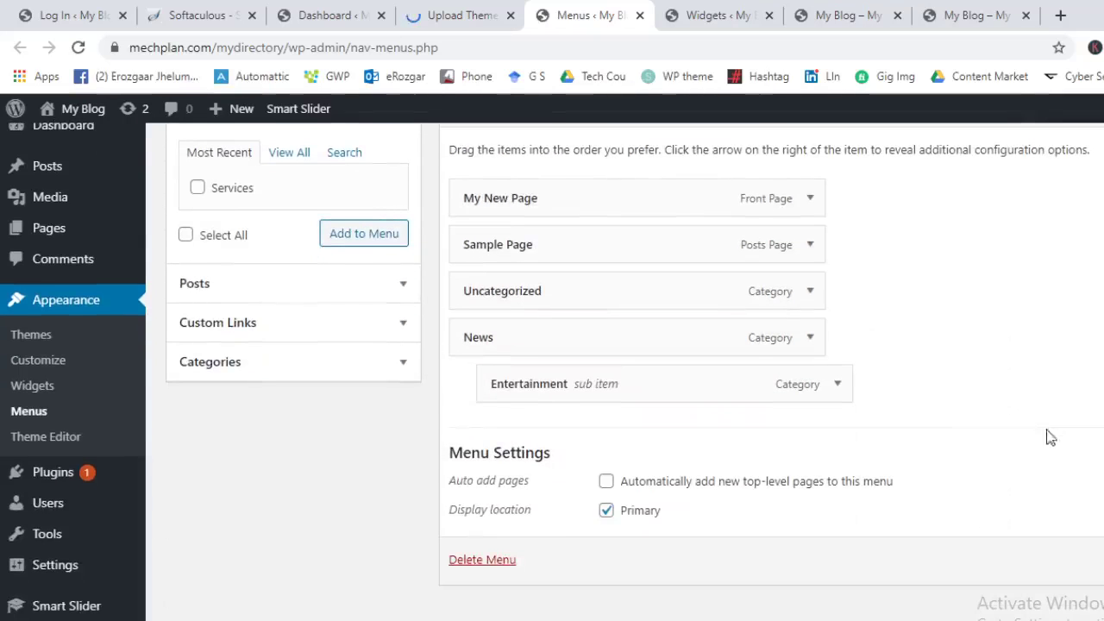
scroll(649, 509, "up", 3)
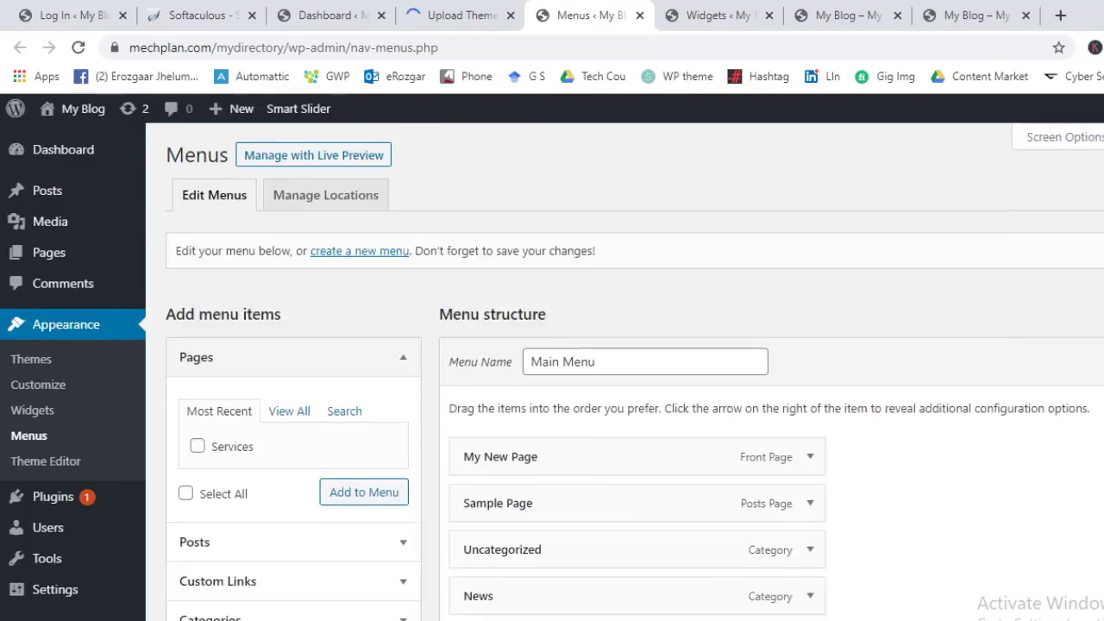
scroll(479, 570, "down", 3)
scroll(489, 567, "up", 3)
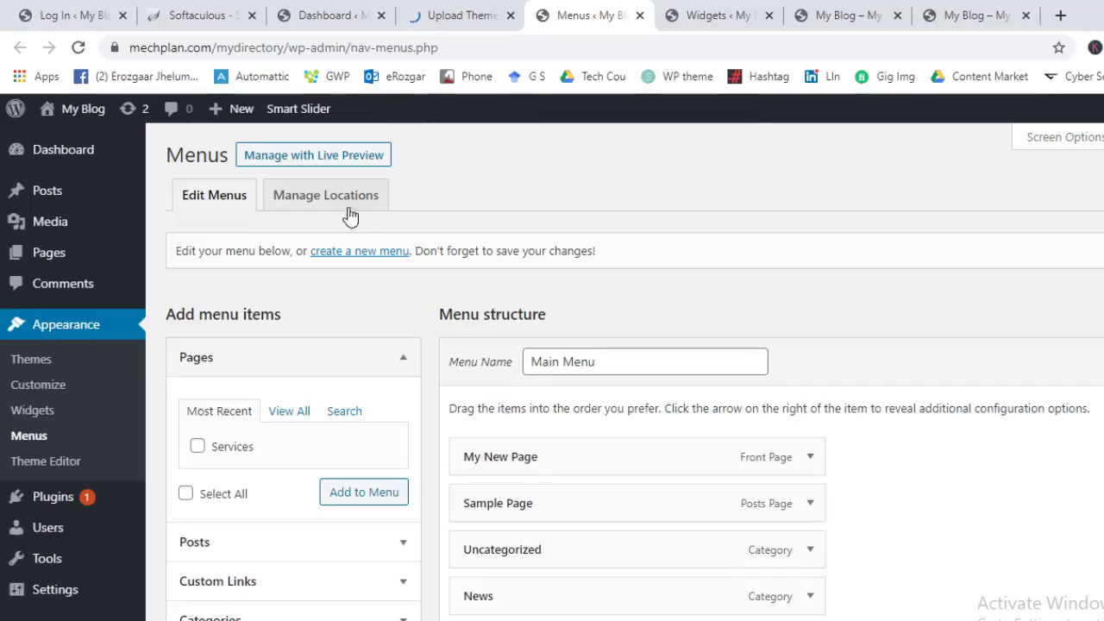
left_click(325, 197)
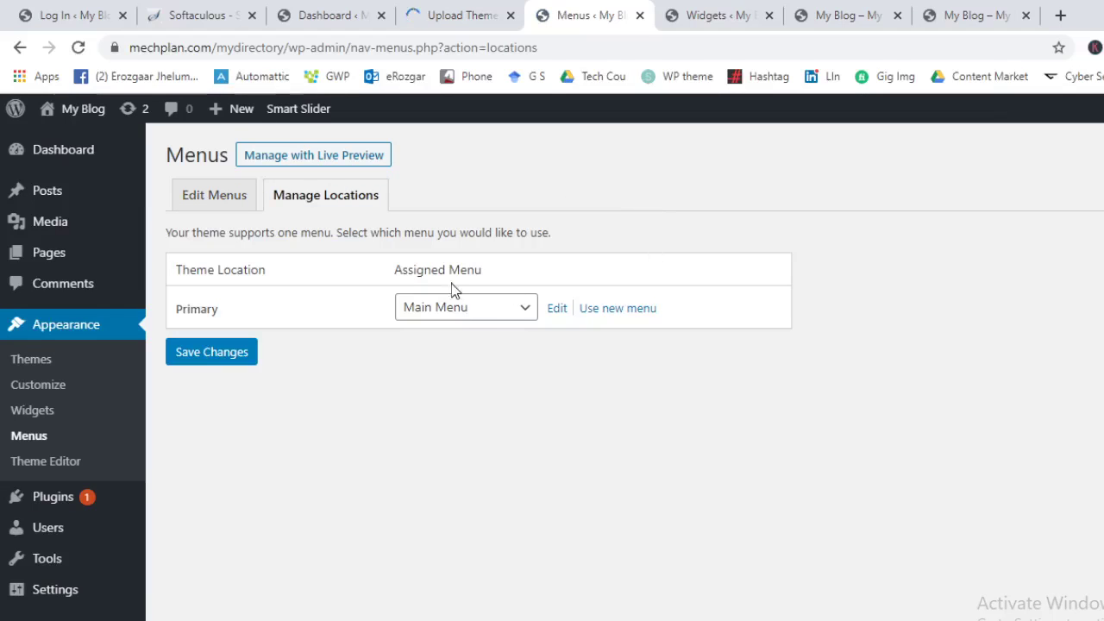
left_click(465, 315)
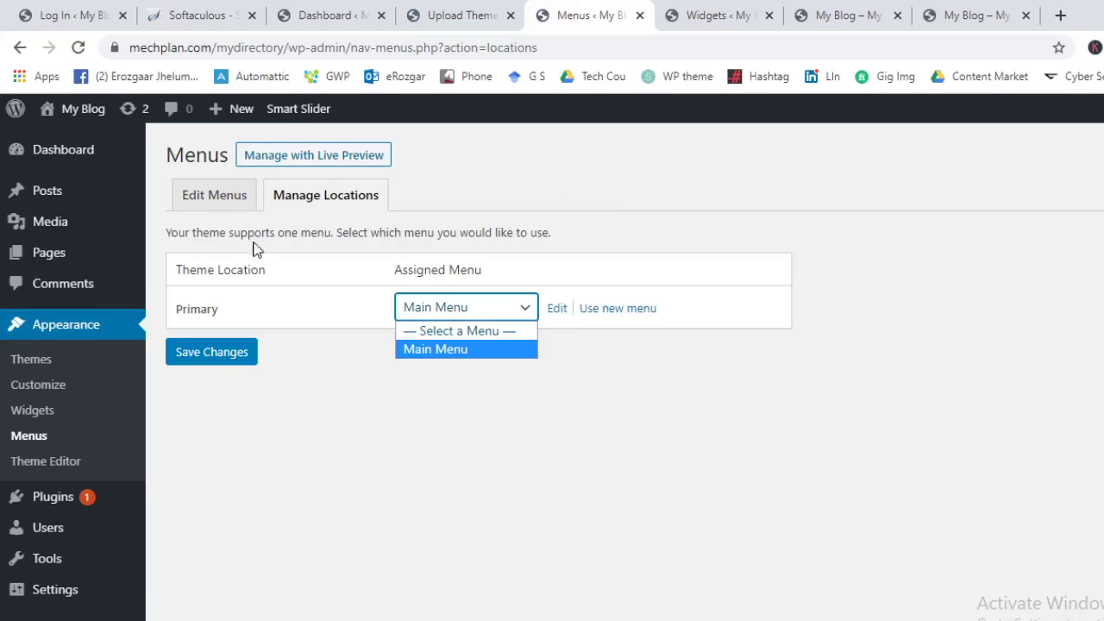
left_click(217, 205)
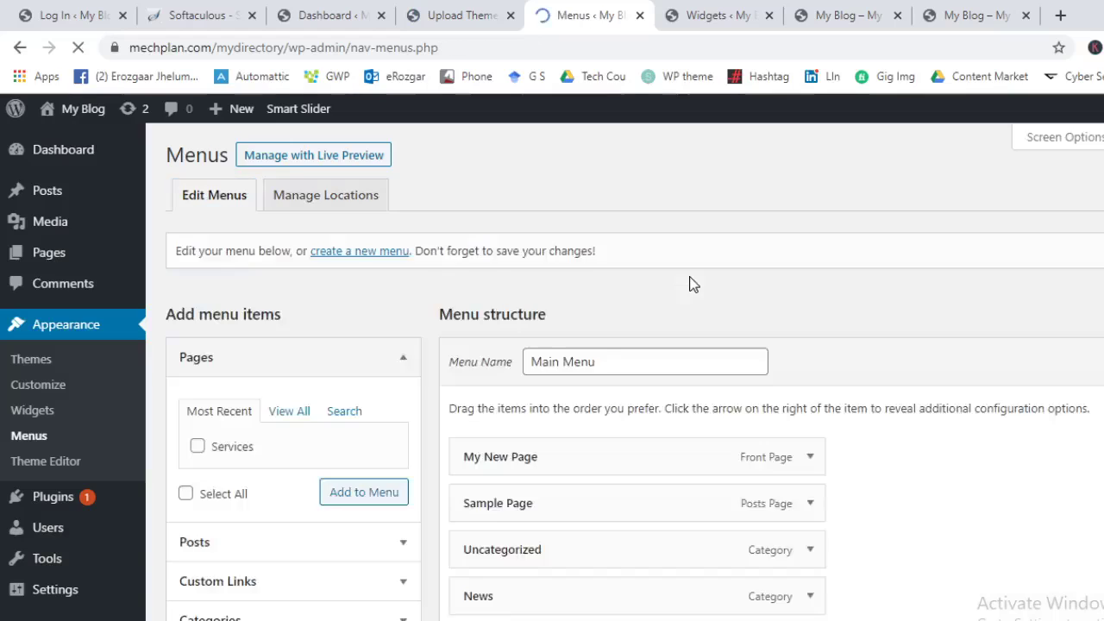
scroll(692, 311, "down", 2)
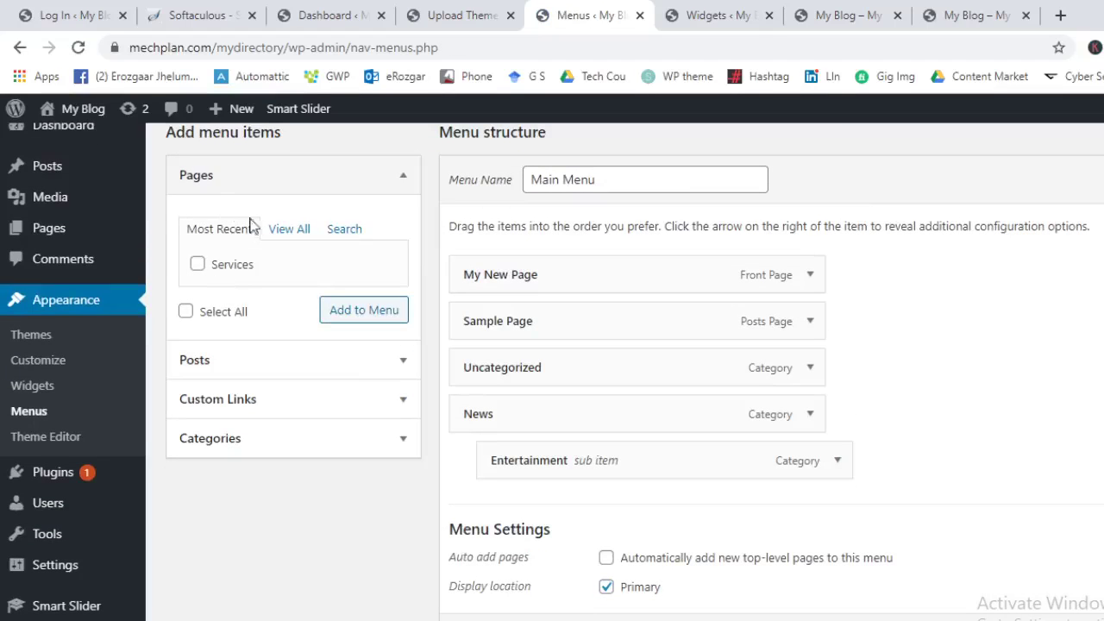
- Add the Services page to Main Menu as a sub item under Sample Page
left_click(308, 183)
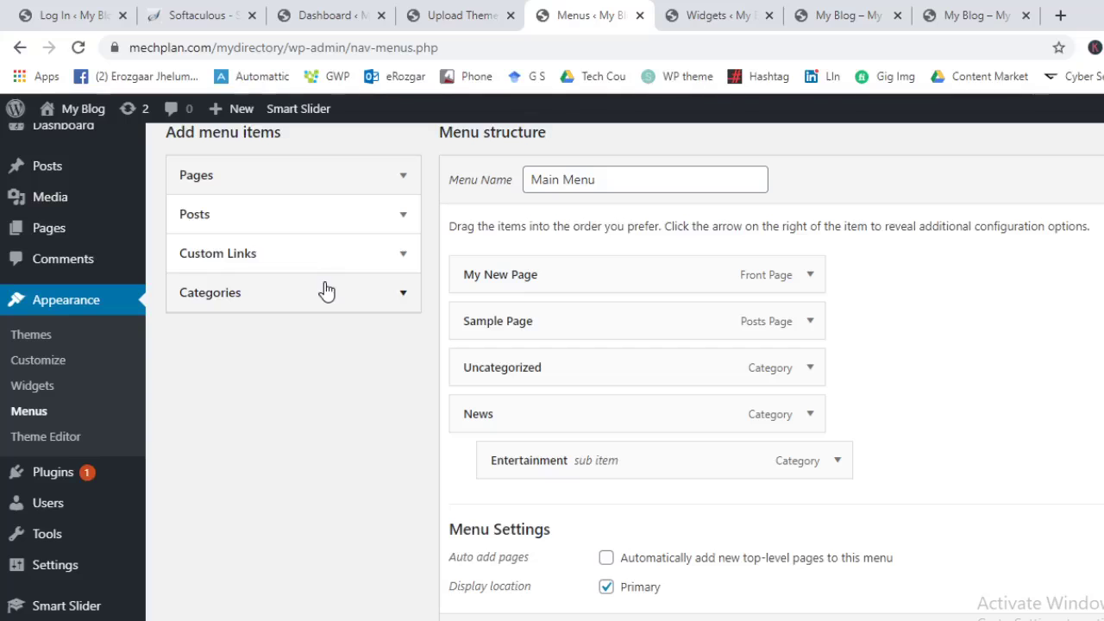
left_click(373, 181)
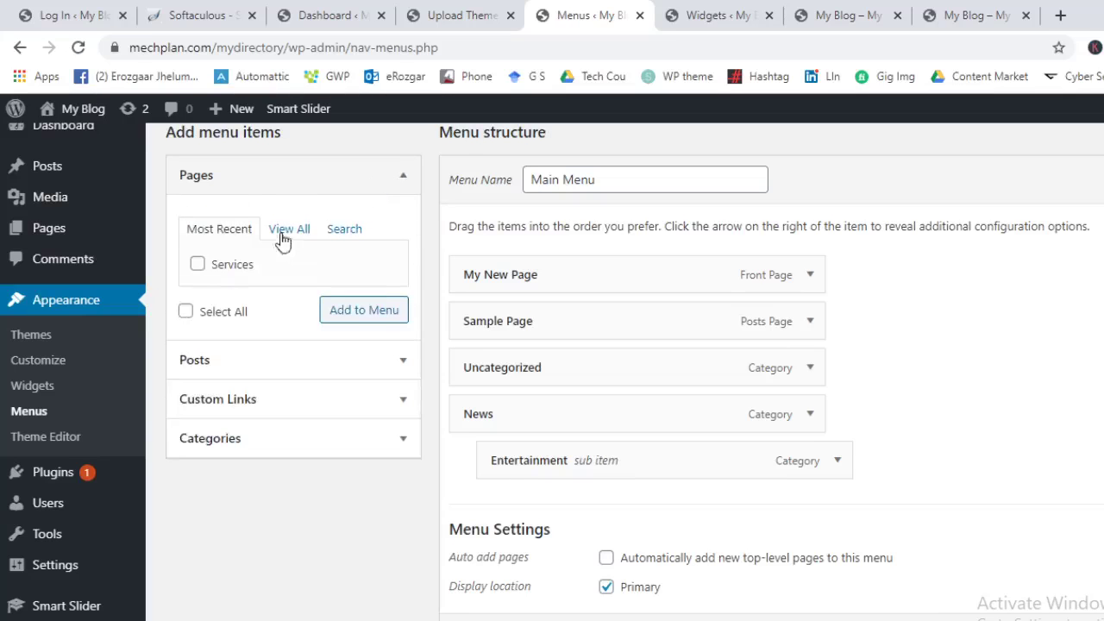
left_click(302, 233)
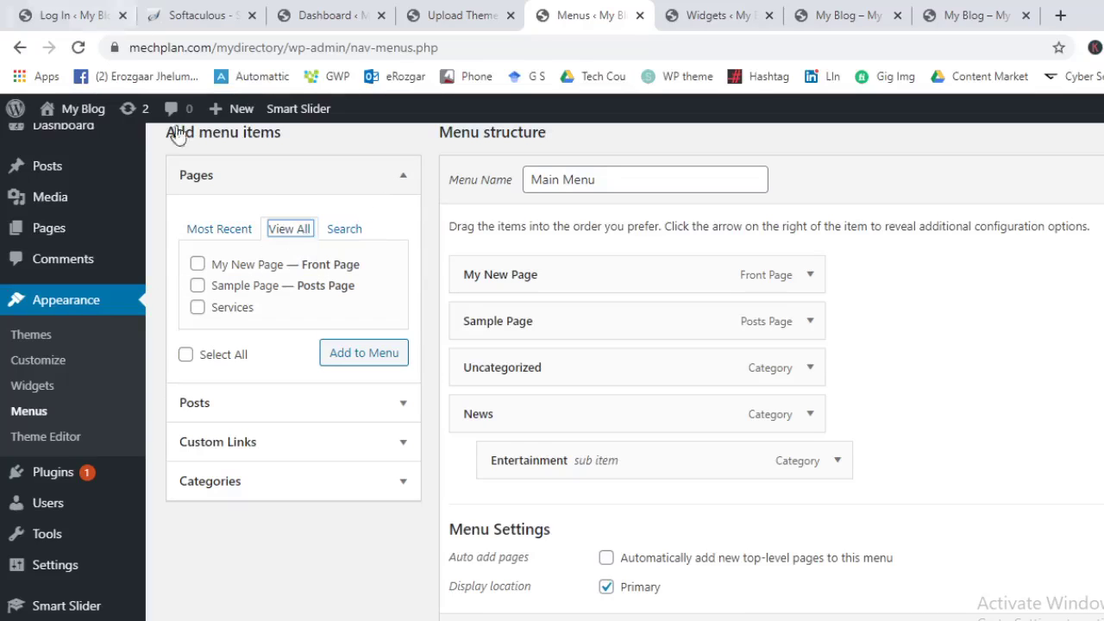
left_click(225, 317)
left_click(373, 361)
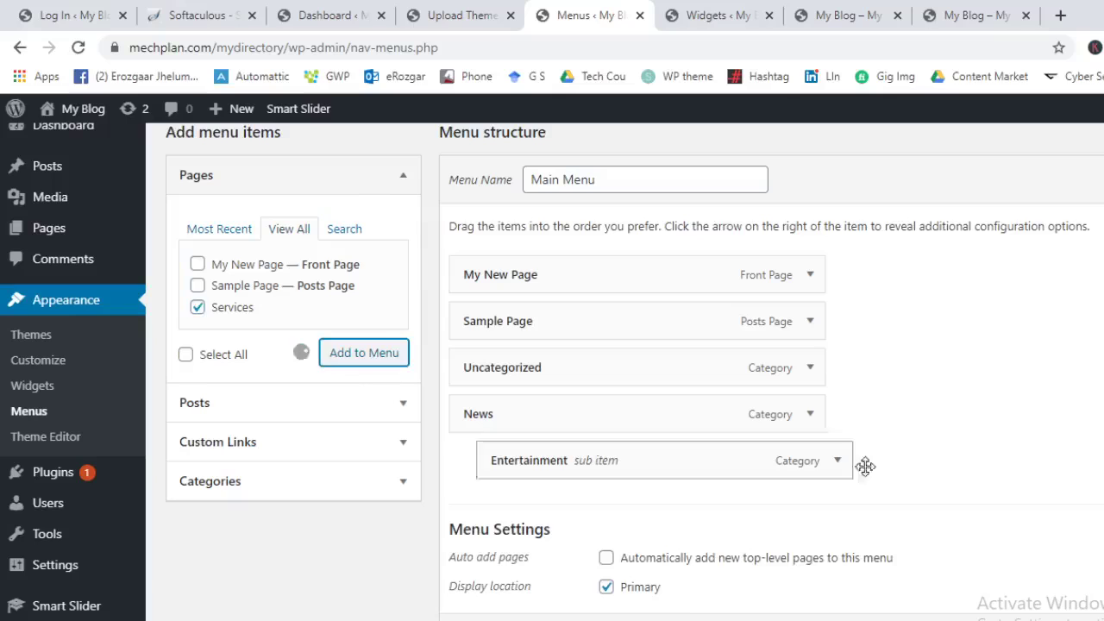
left_click_drag(704, 523, 700, 360)
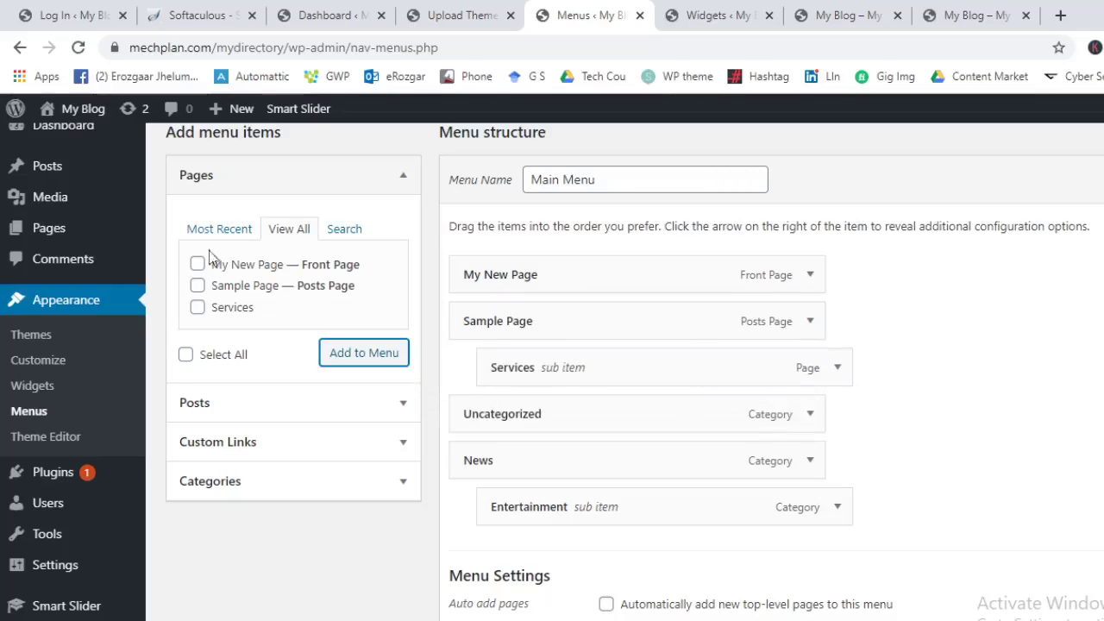
- Append the News category to the end of Main Menu
left_click(240, 402)
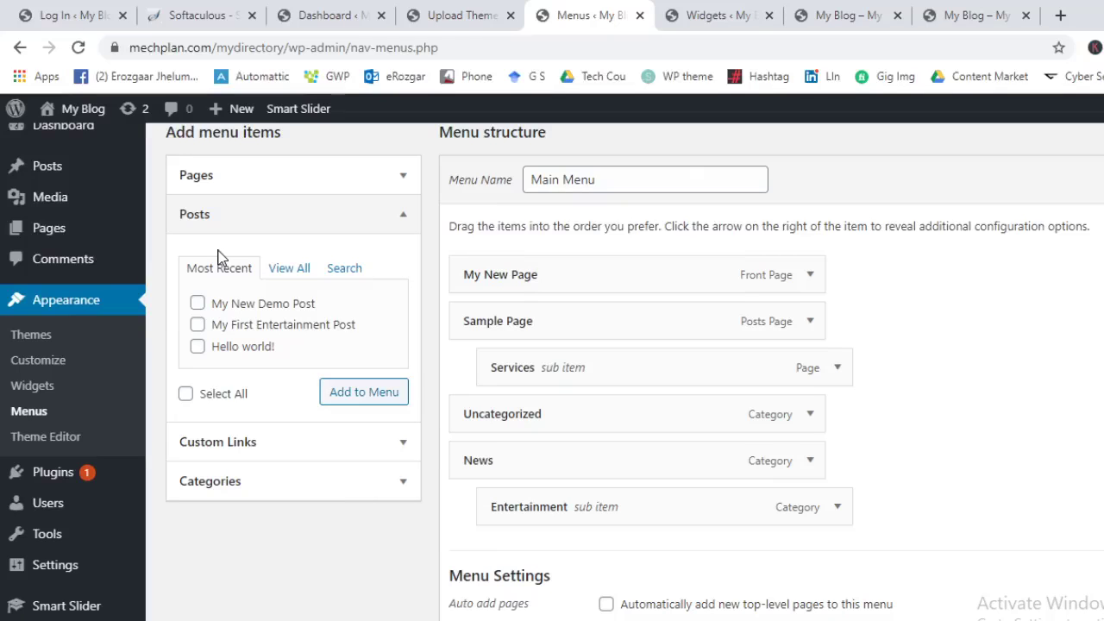
left_click(223, 226)
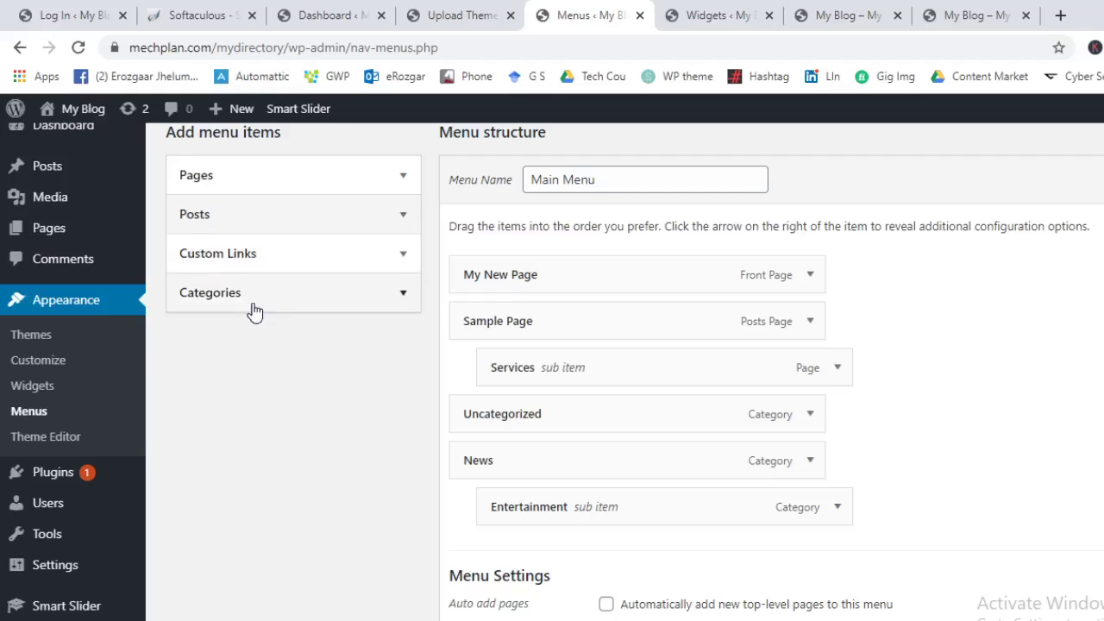
left_click(252, 303)
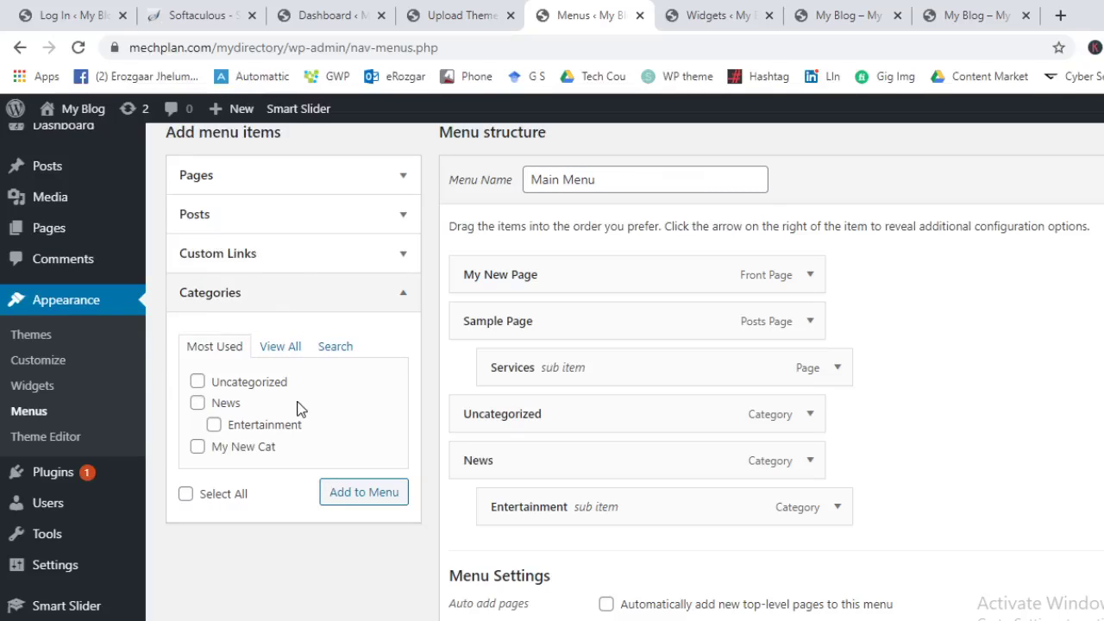
left_click(198, 405)
left_click(333, 491)
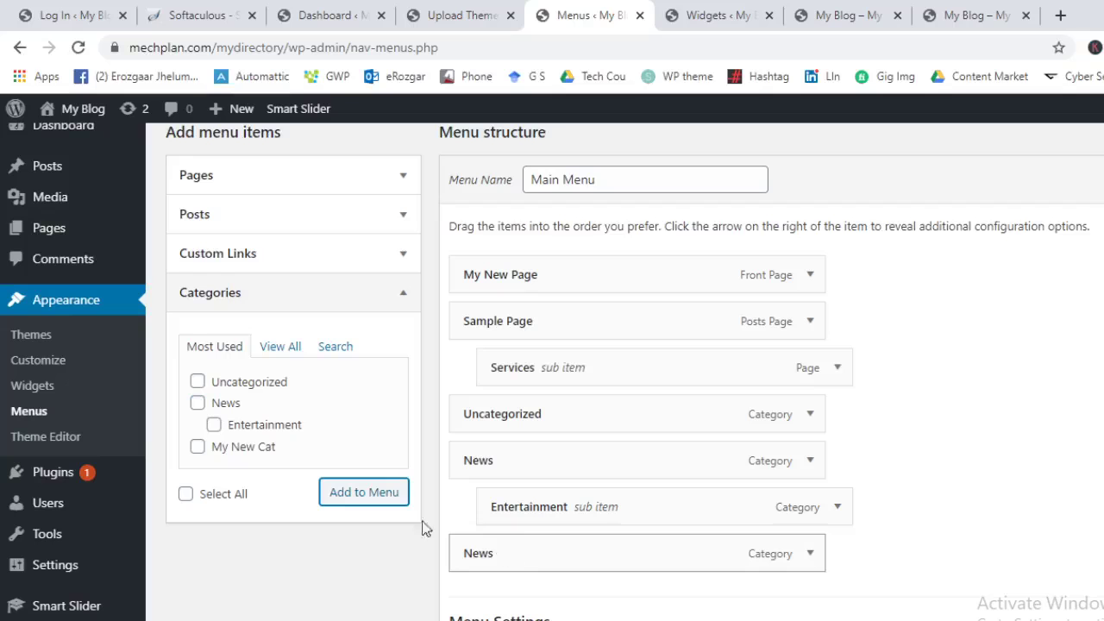
left_click(361, 294)
- Load google.com in a new tab and copy its address
left_click(354, 254)
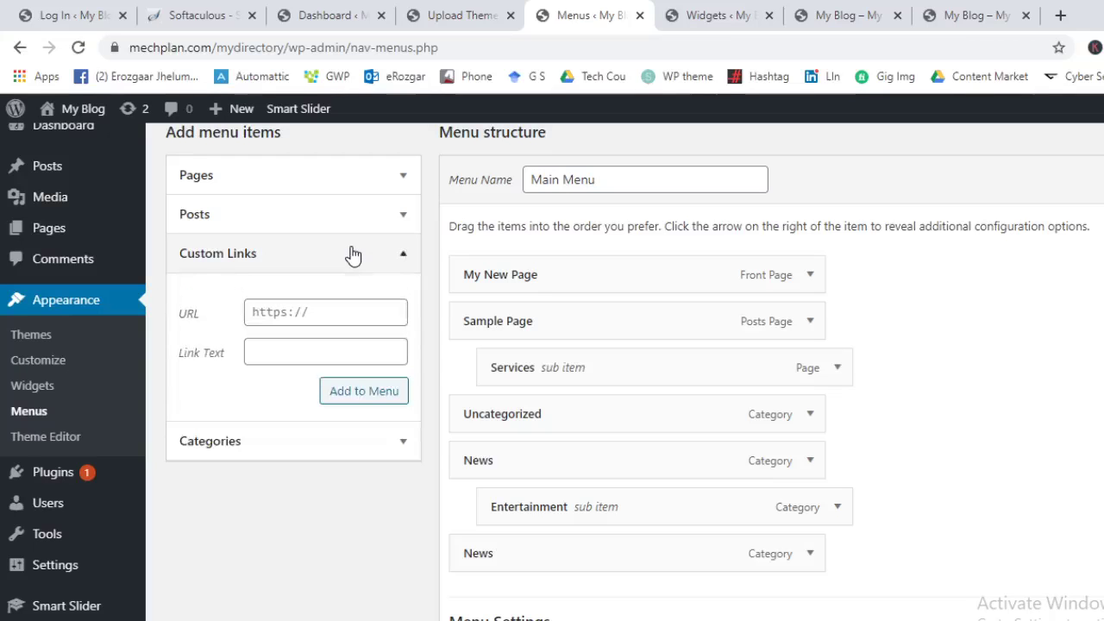
left_click(1061, 14)
type("googl")
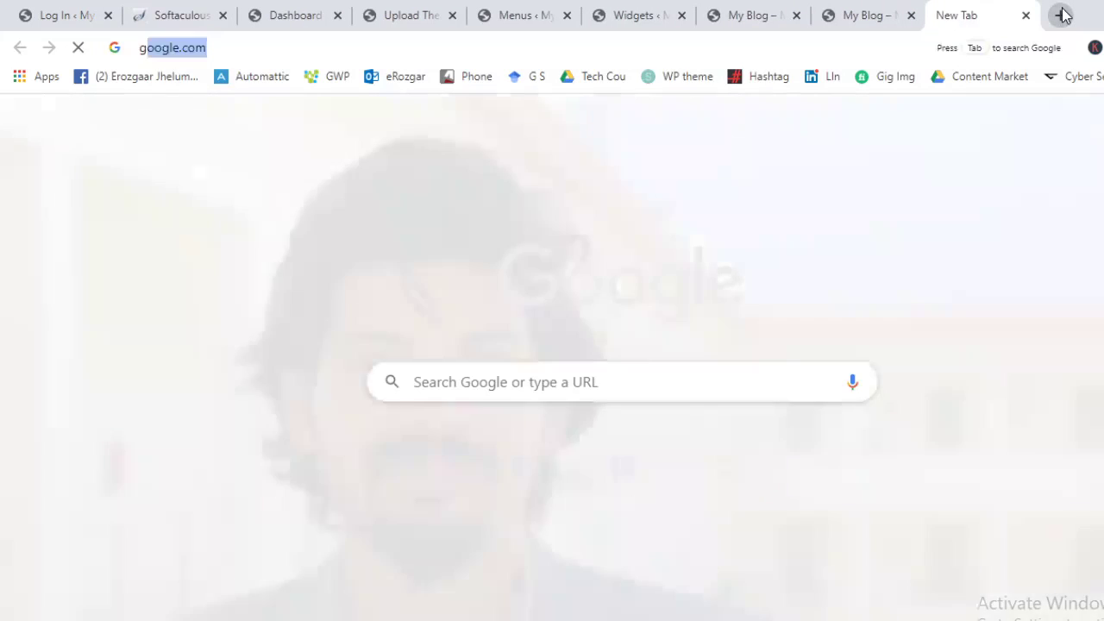
key("Return")
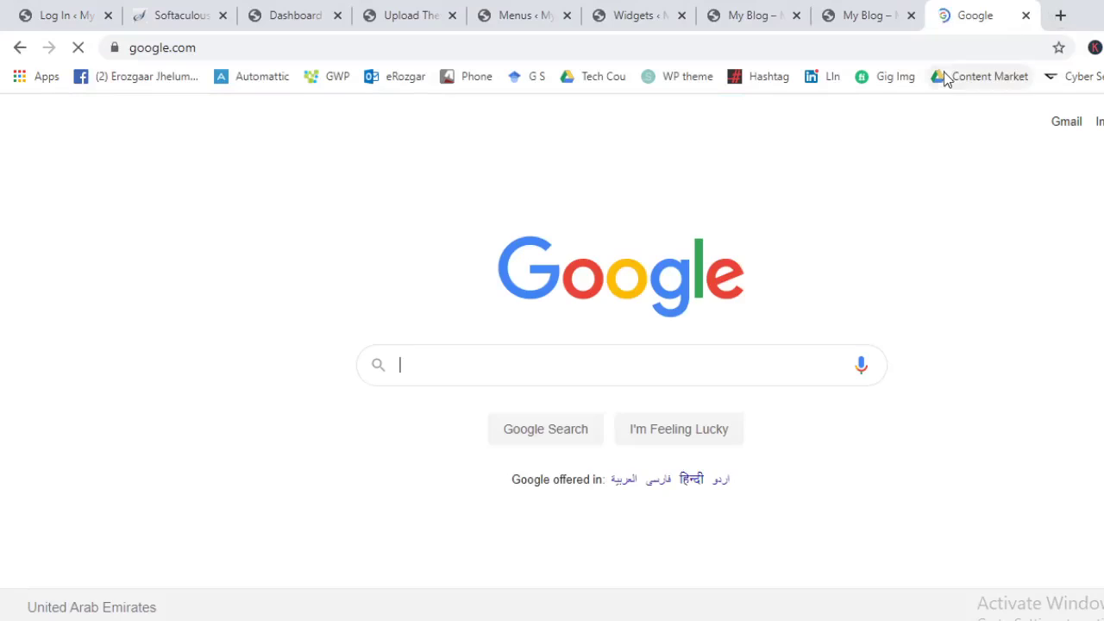
left_click(947, 43)
left_click(660, 10)
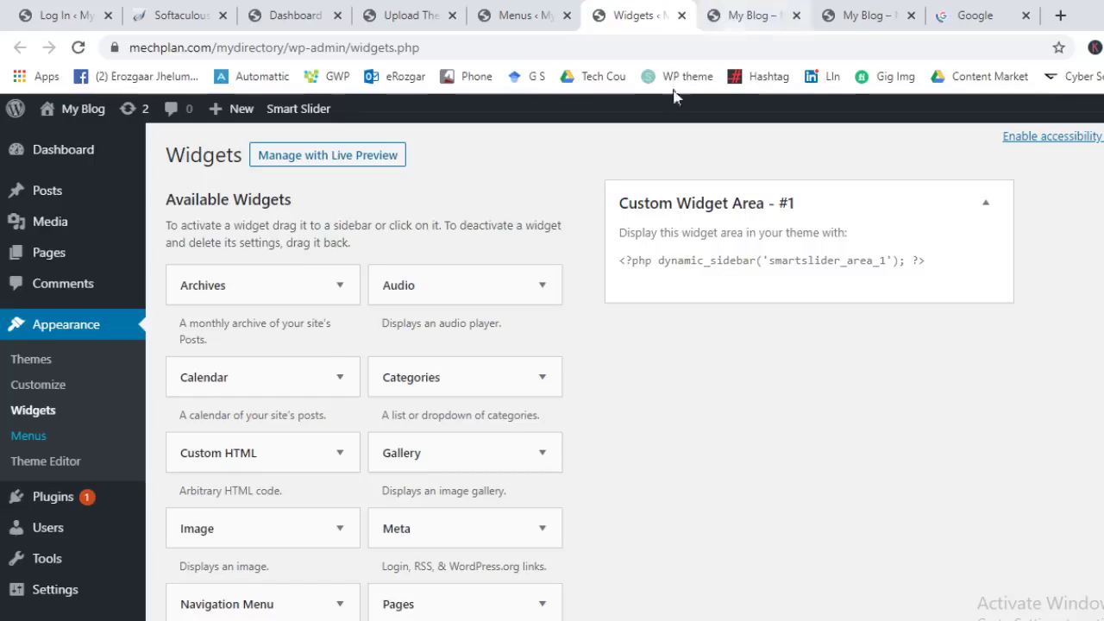
left_click(752, 10)
left_click(535, 9)
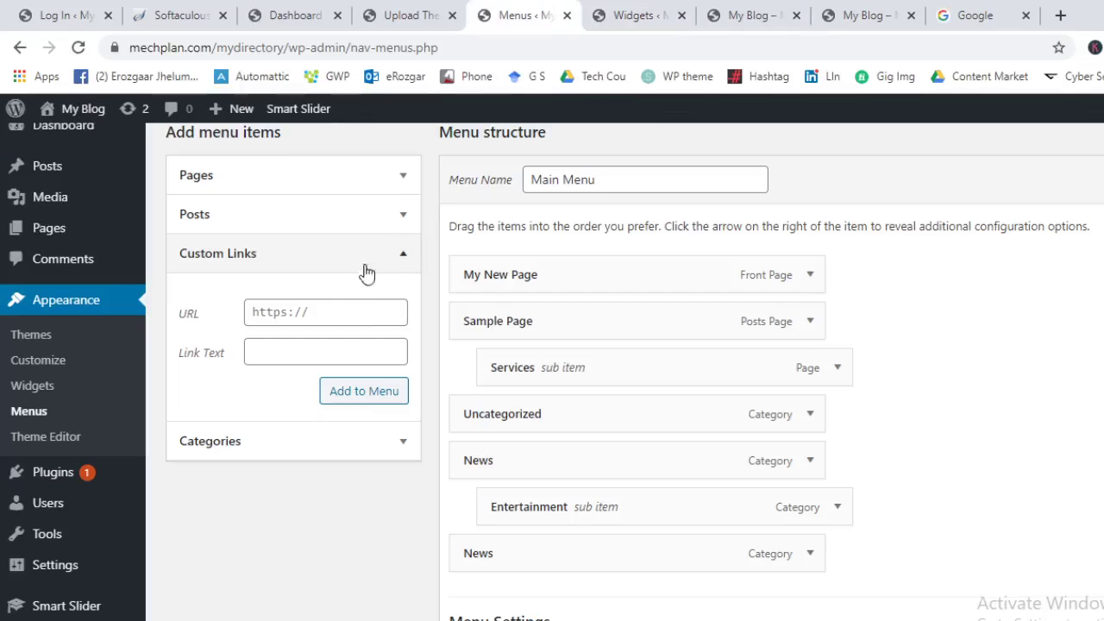
- Add a 'Go To Google' custom link with that URL at the top of Main Menu and save
left_click(364, 311)
key("ctrl+v")
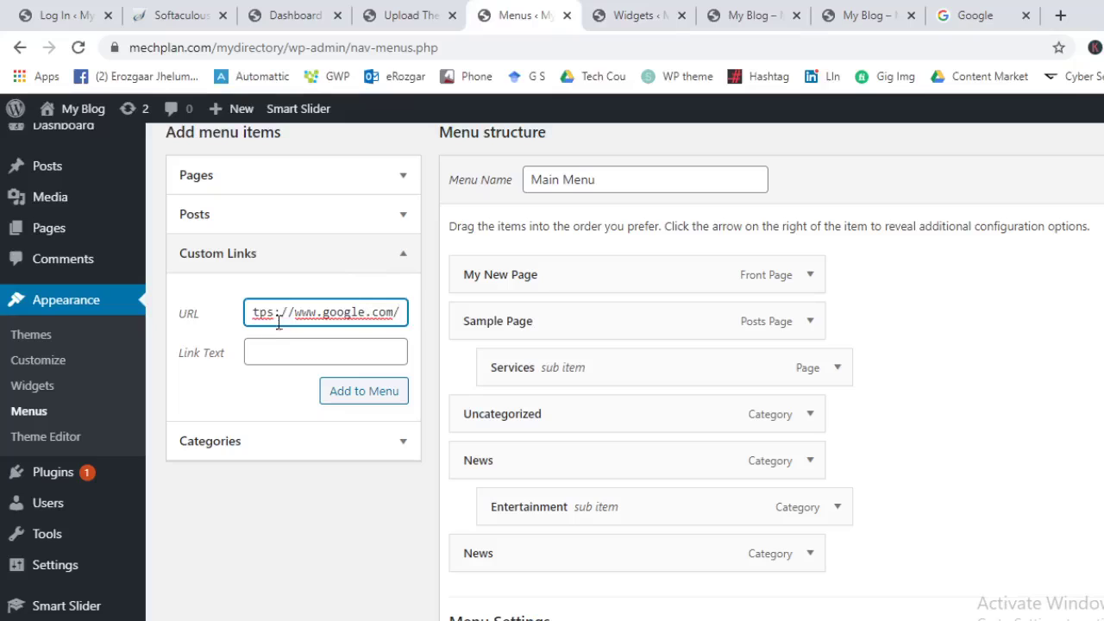
left_click(267, 349)
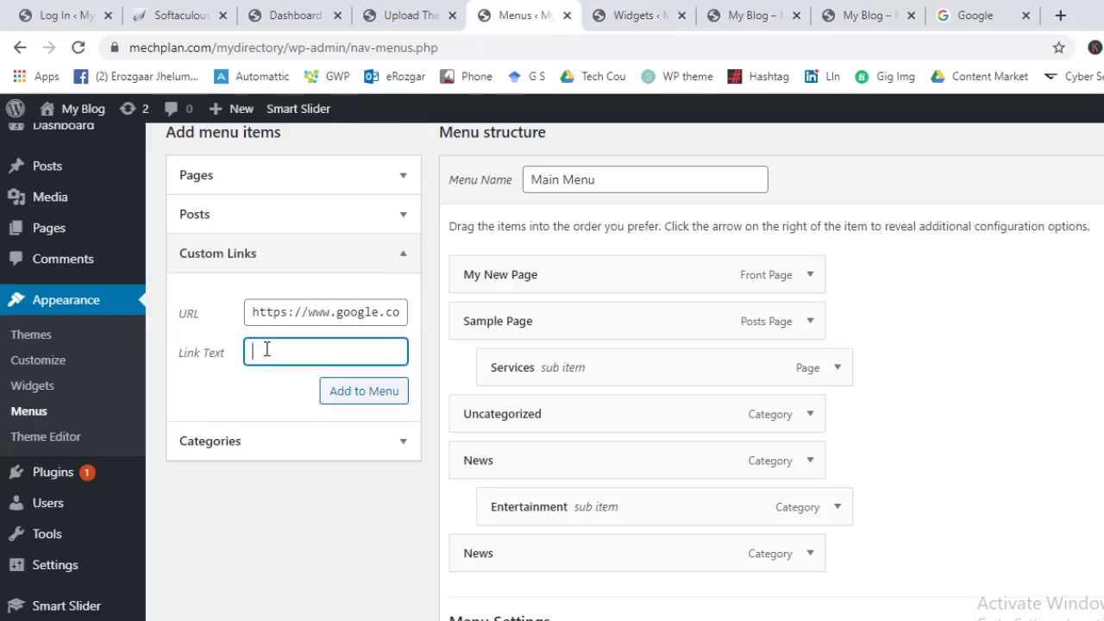
type("Go To Google")
left_click(349, 397)
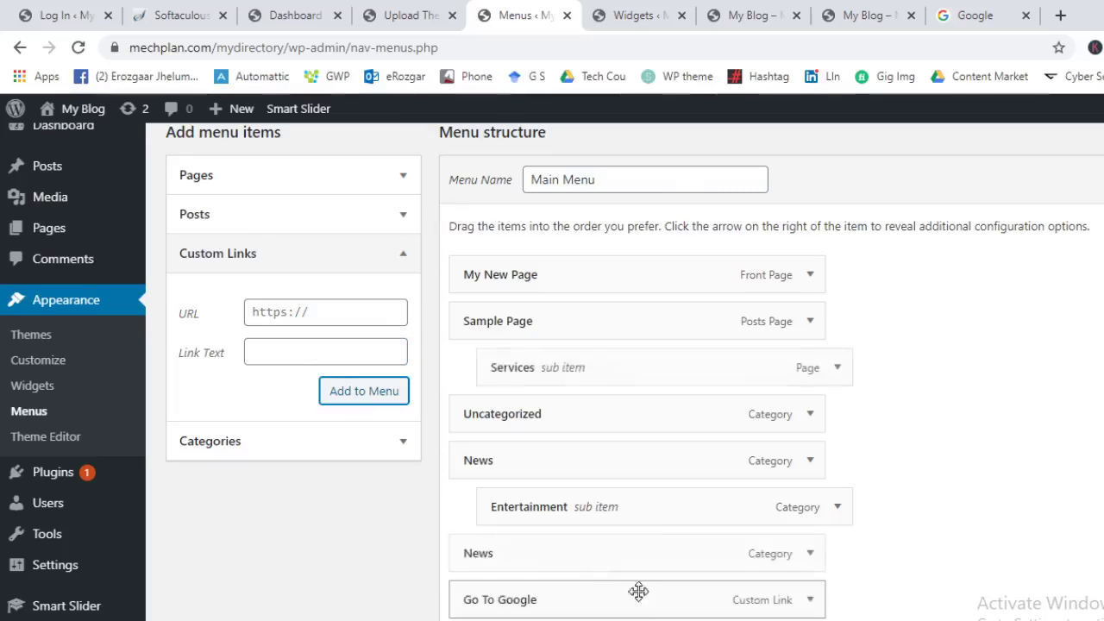
left_click_drag(636, 591, 488, 267)
left_click(1103, 180)
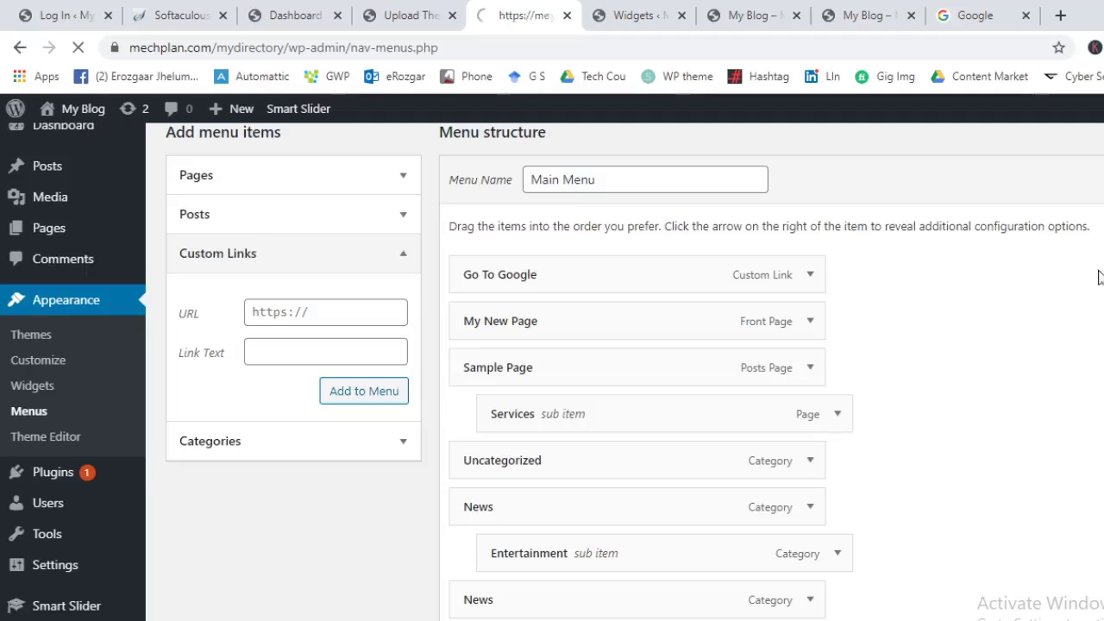
- Reload the live blog and confirm its Go To Google menu link opens Google
scroll(1083, 328, "down", 3)
scroll(1082, 337, "down", 2)
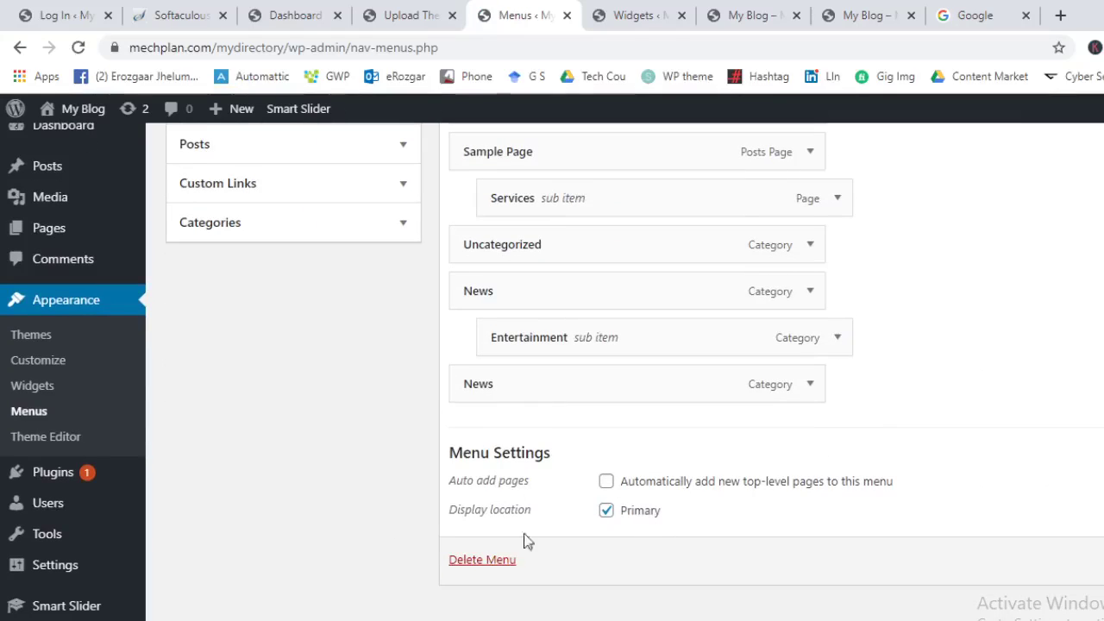
left_click(655, 10)
left_click(758, 8)
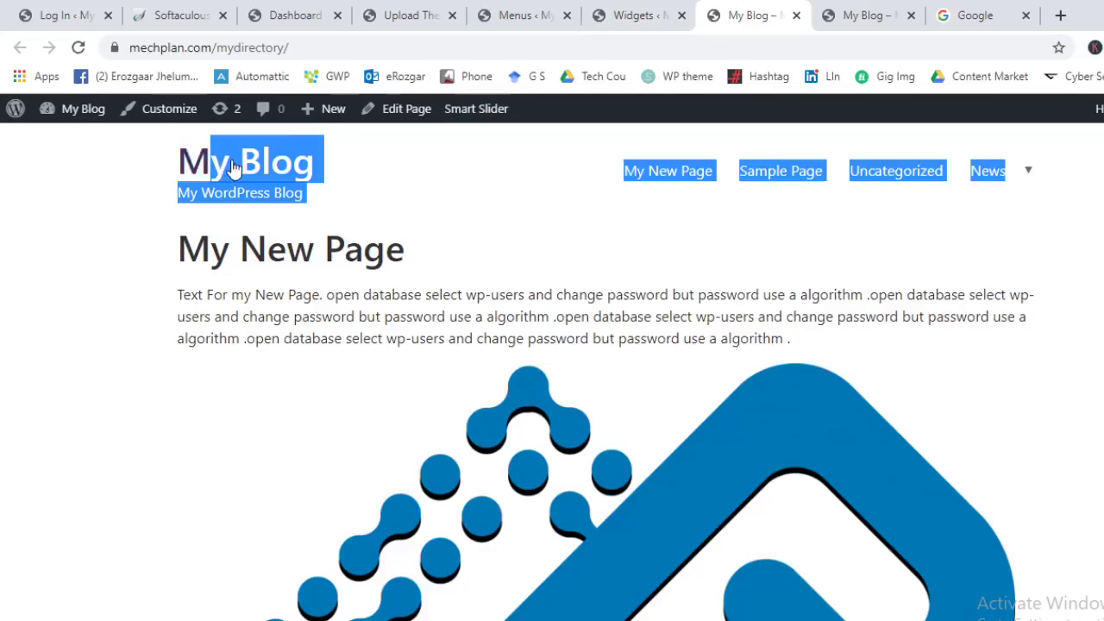
key("F5")
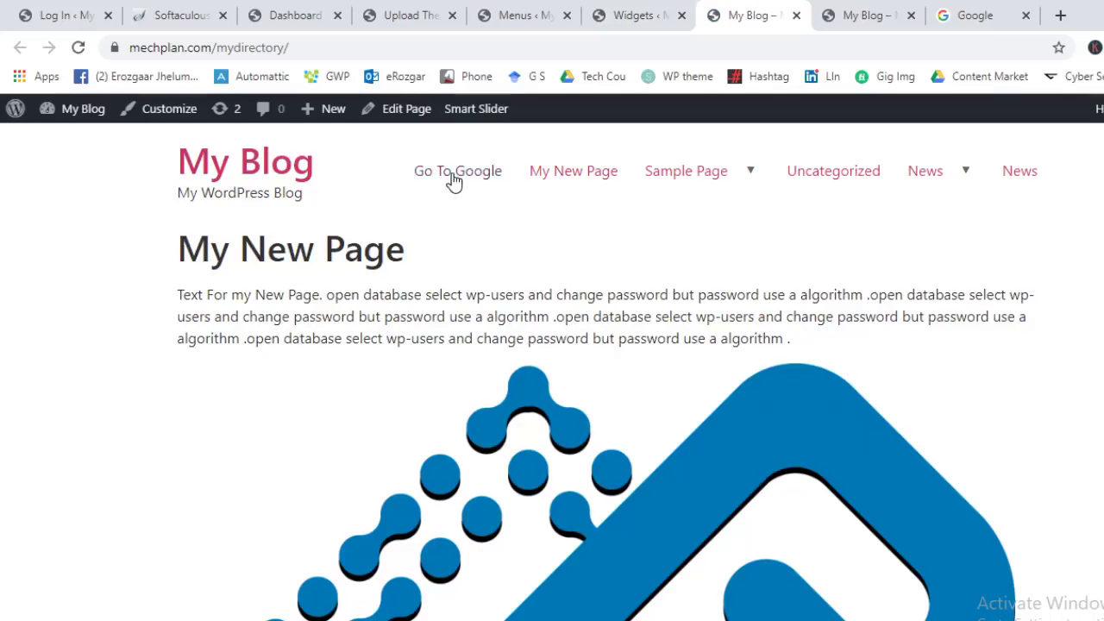
left_click(454, 177)
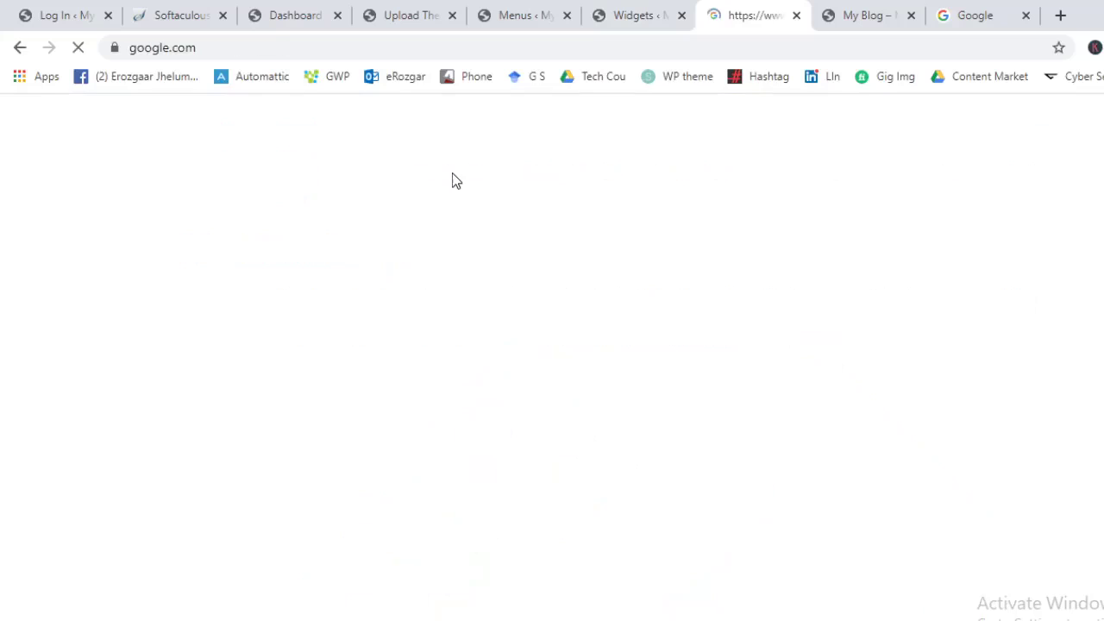
left_click(20, 47)
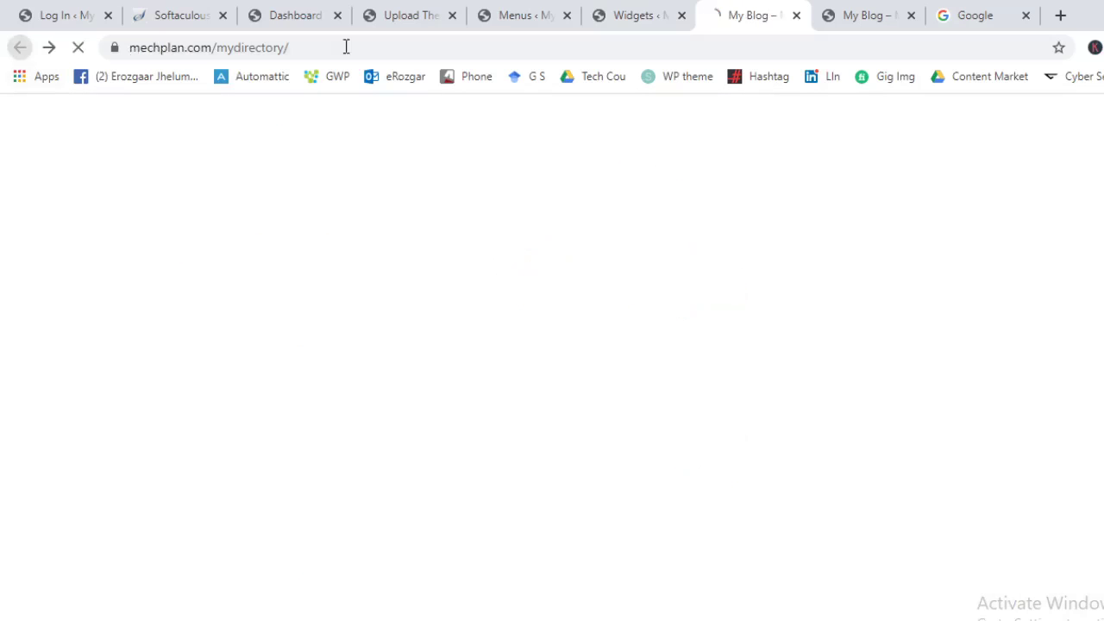
- Return to the tab showing the Avada theme install result
mouse_move(743, 176)
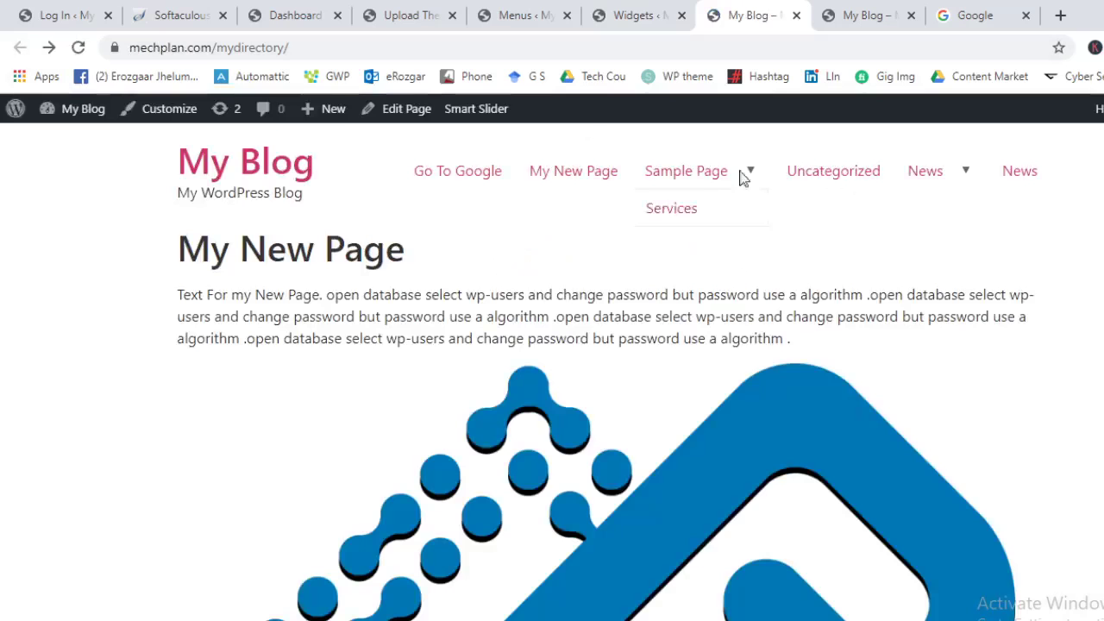
left_click(653, 12)
left_click(521, 12)
left_click(428, 11)
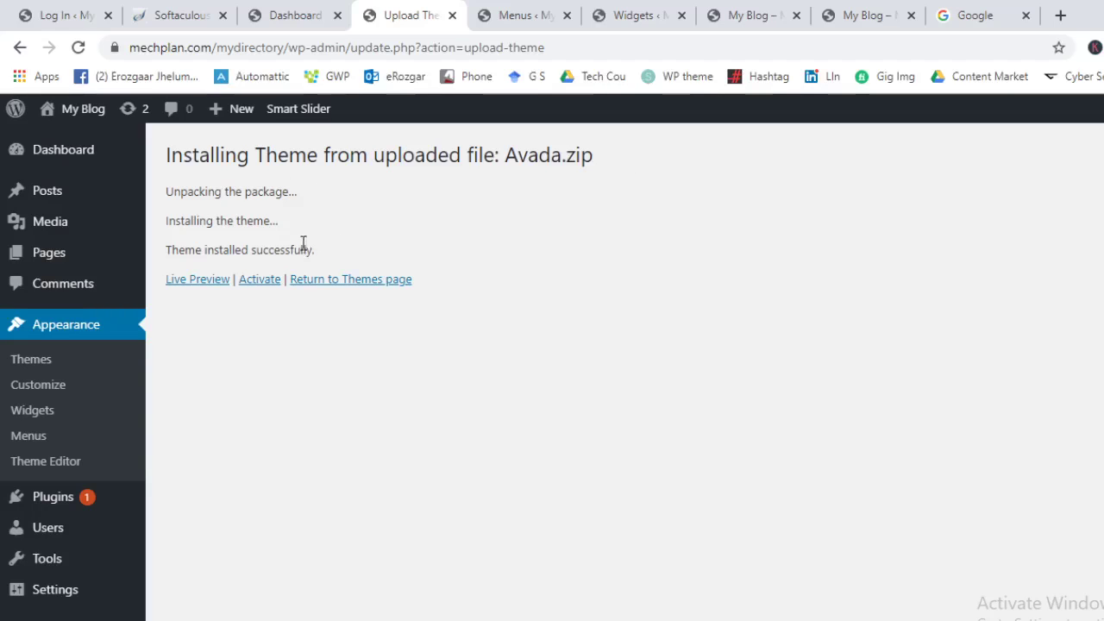
- Launch the Avada theme's Live Preview in the Customizer
left_click(196, 280)
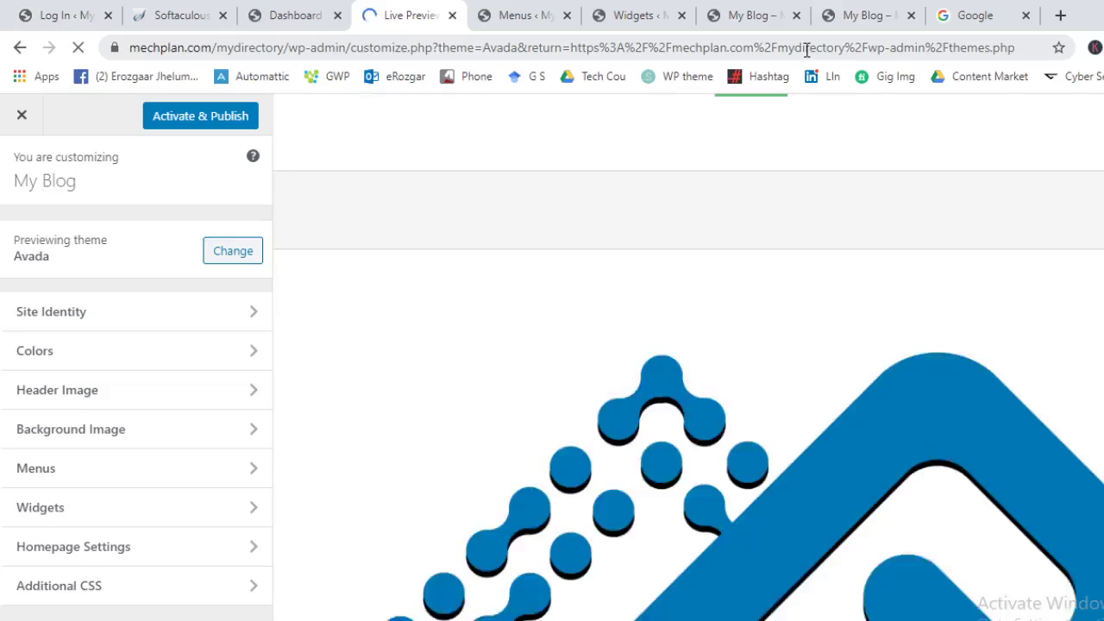
- Open Avada's Site Identity panel, showing site title My Blog and tagline My WordPress Blog
scroll(759, 431, "down", 3)
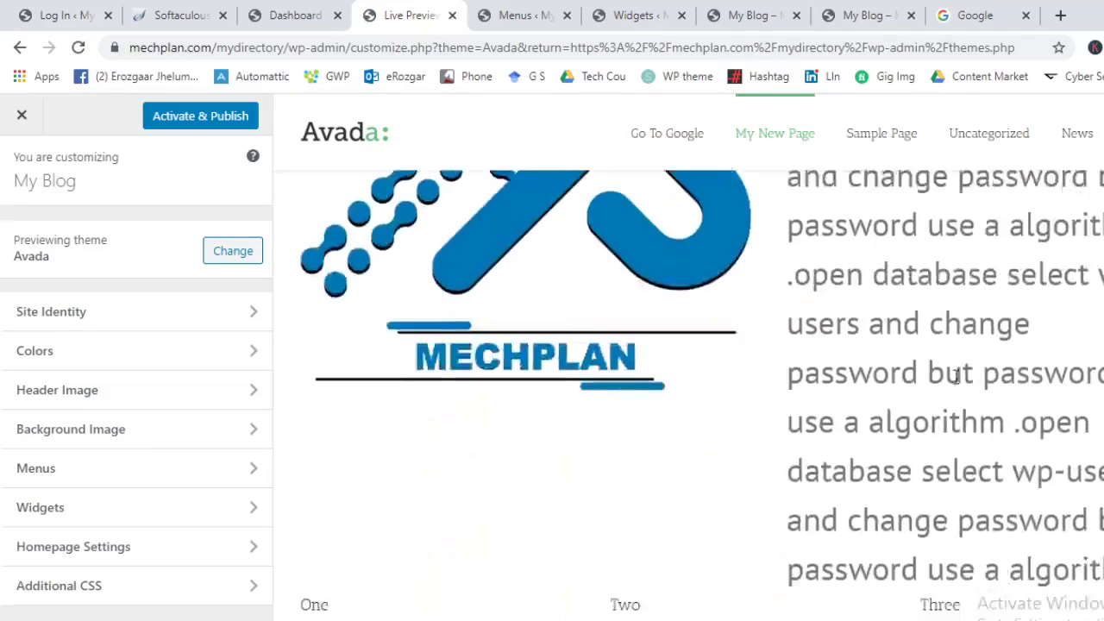
scroll(758, 497, "up", 3)
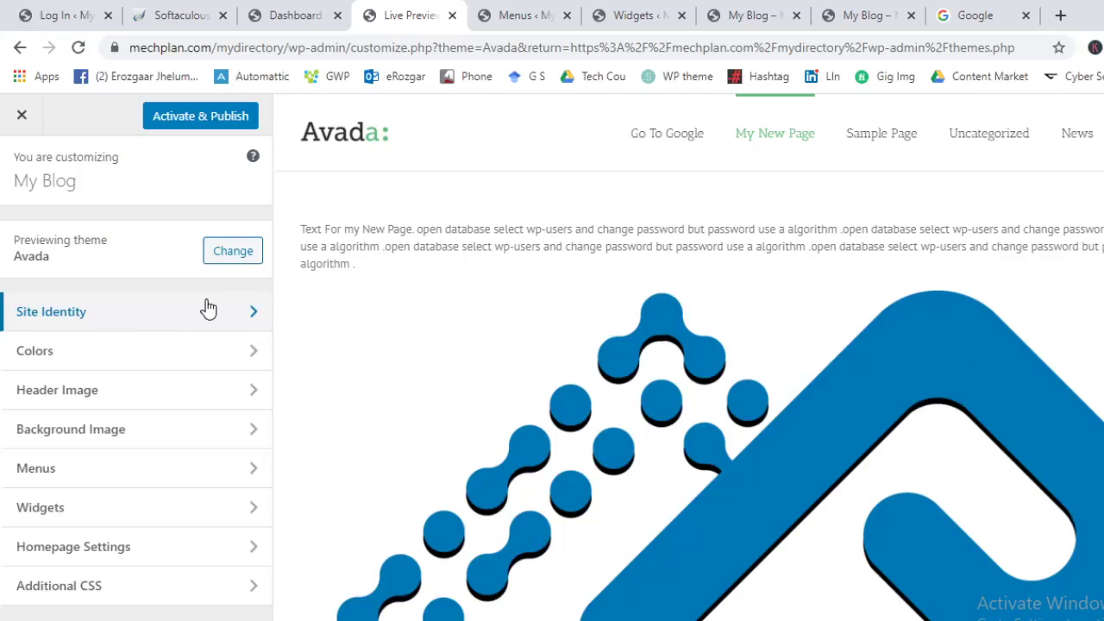
left_click(208, 309)
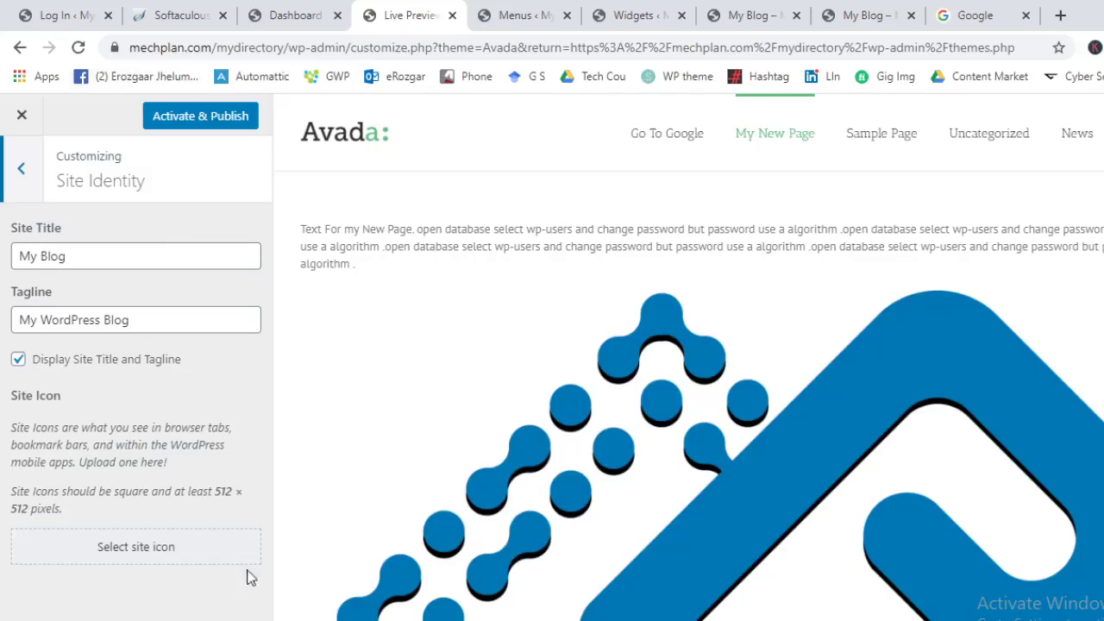
- Make a cropped part of the MECHPLAN Media Library image the site icon
left_click(113, 546)
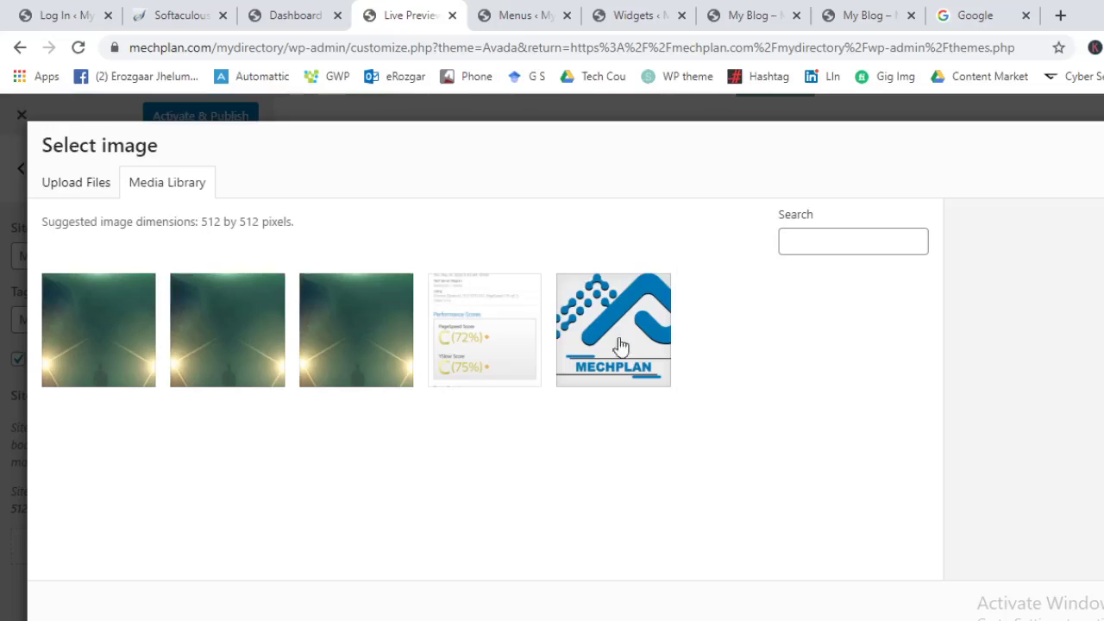
left_click(620, 345)
left_click(1046, 603)
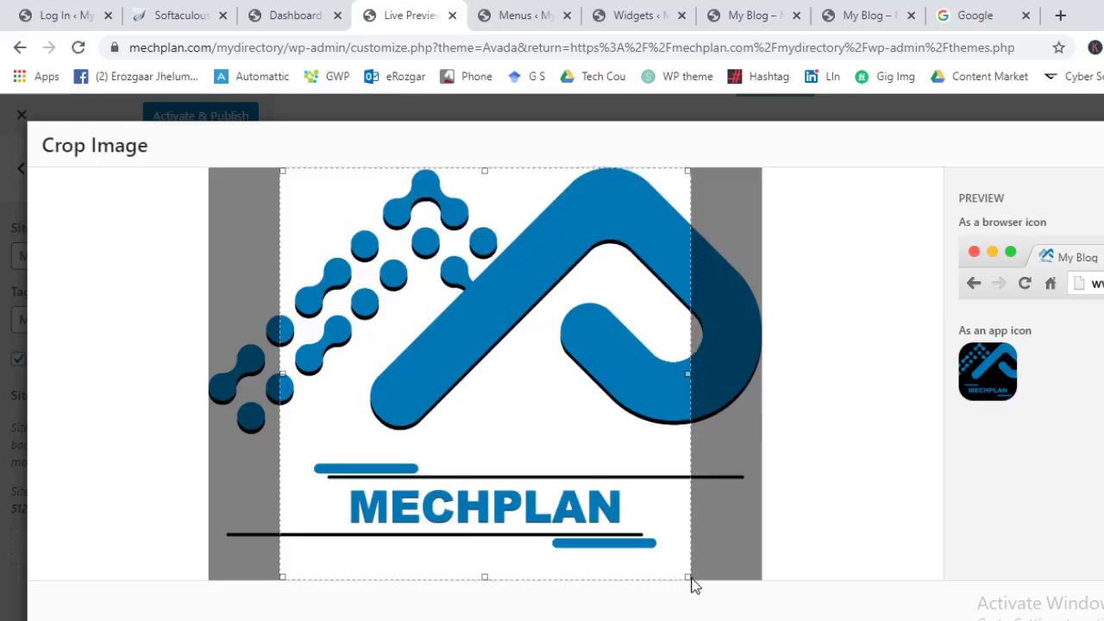
left_click_drag(687, 573, 683, 273)
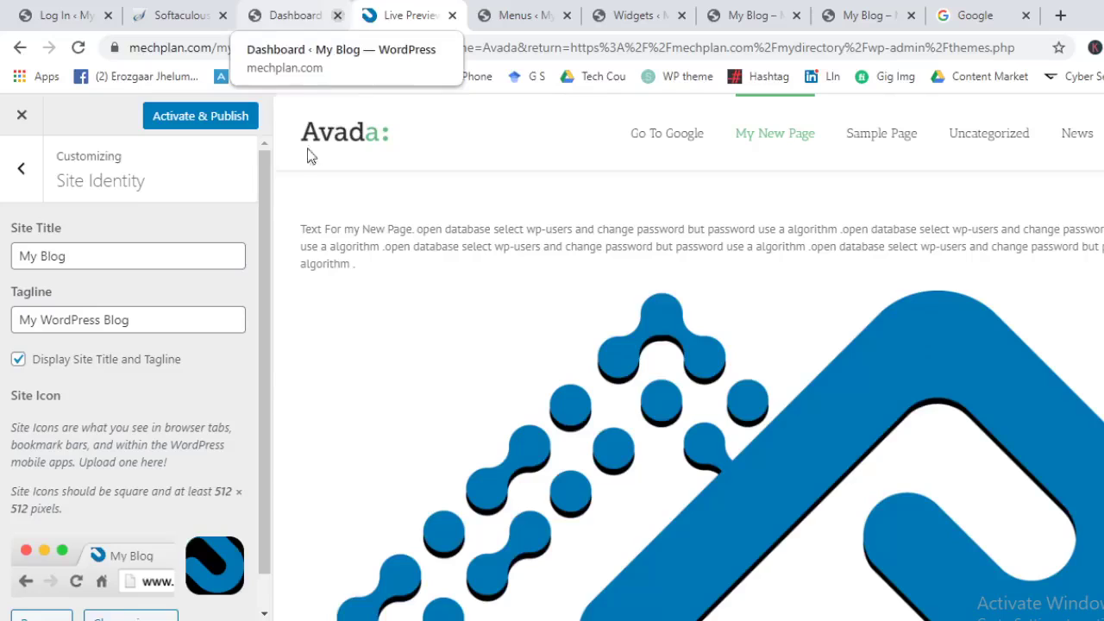
scroll(196, 466, "down", 1)
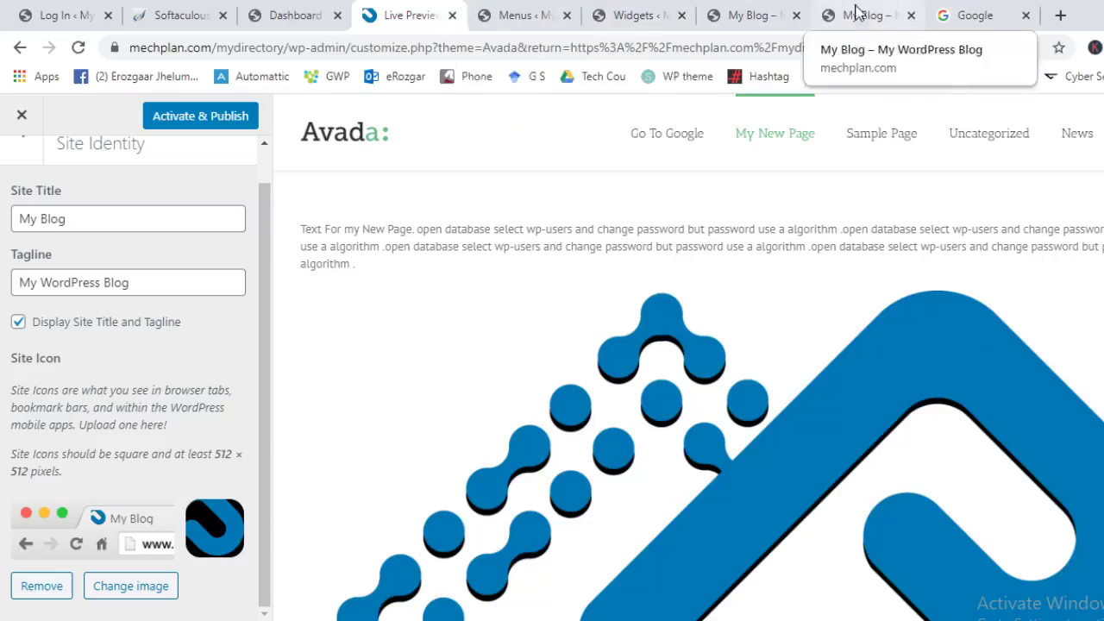
scroll(42, 288, "up", 1)
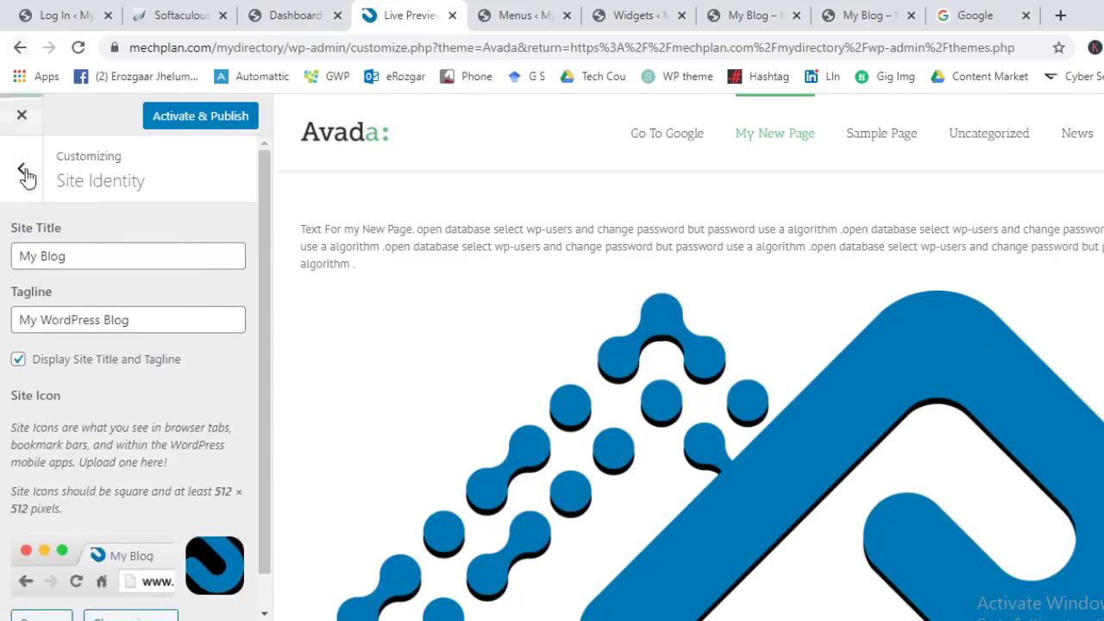
- Glance at Colors, activate and publish Avada, and return to the Main Menu editor tab
left_click(23, 171)
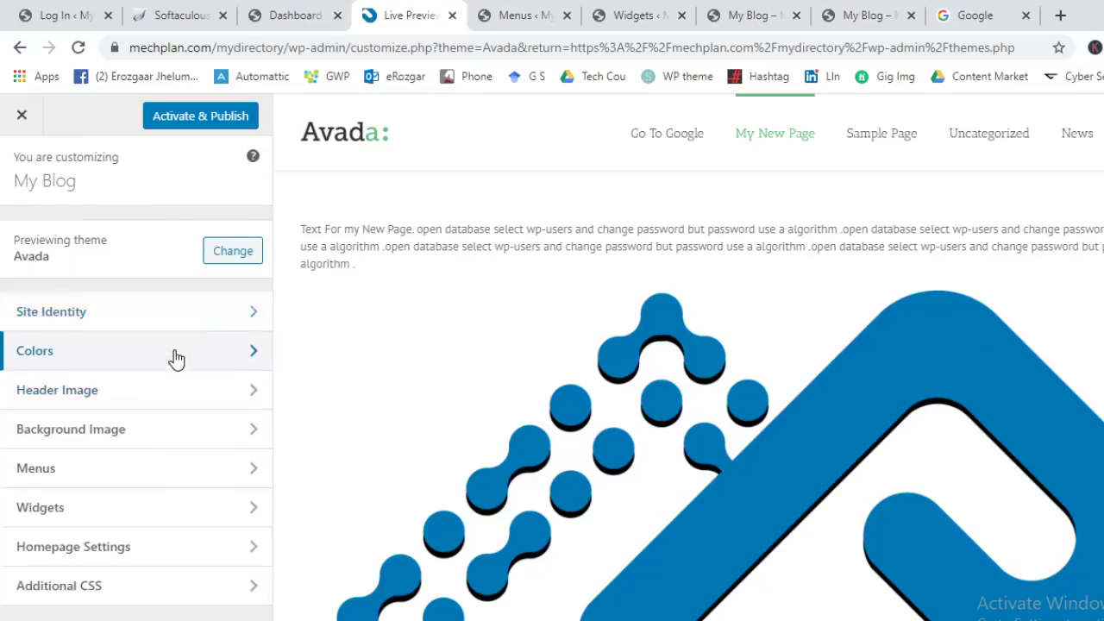
left_click(176, 359)
left_click(10, 180)
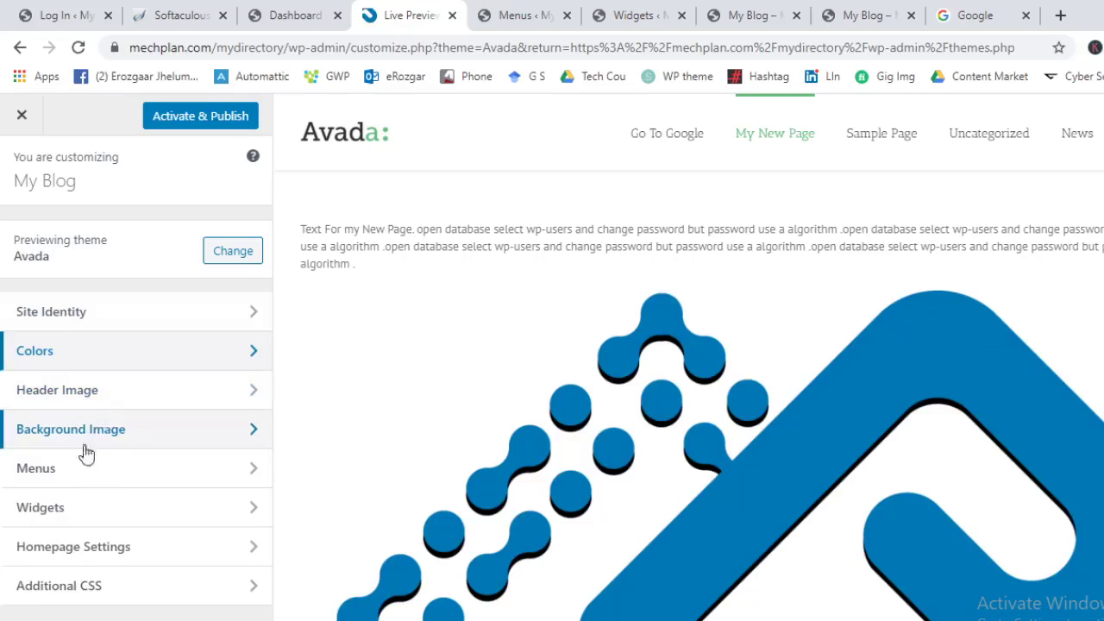
left_click(185, 119)
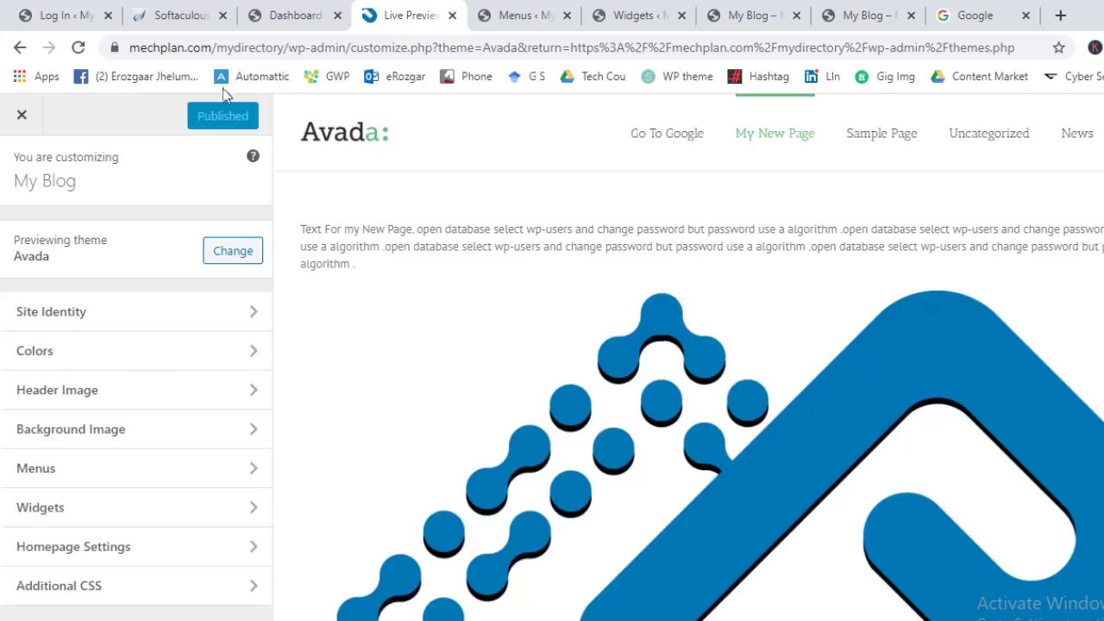
left_click(278, 14)
left_click(530, 13)
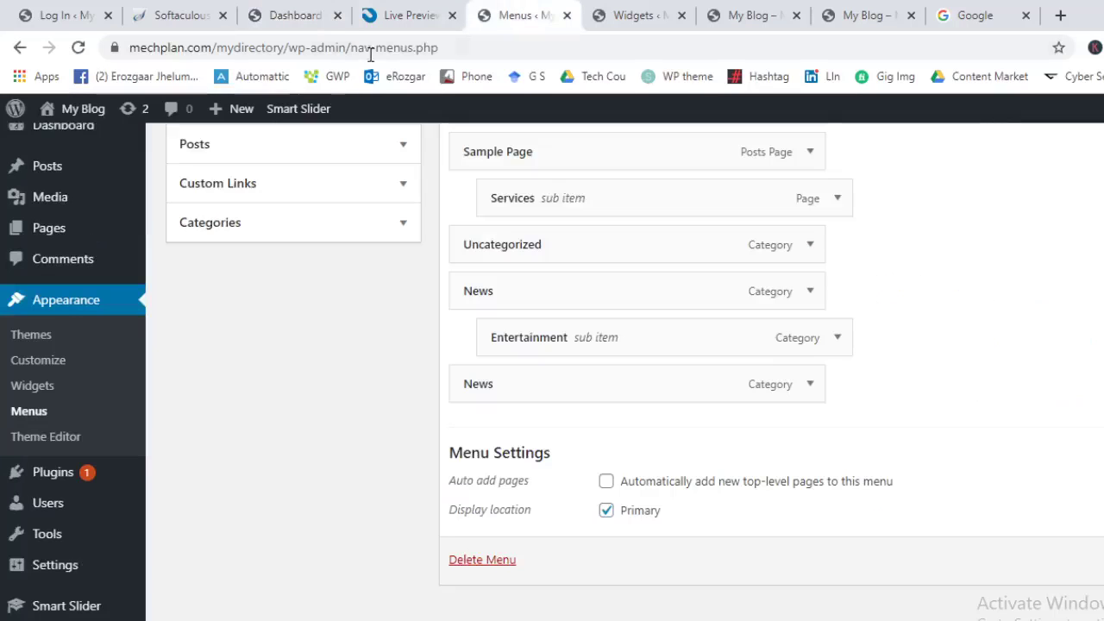
- Open the live site in a background tab and move that tab further left
mouse_move(93, 108)
middle_click(86, 141)
left_click_drag(586, 7, 463, 7)
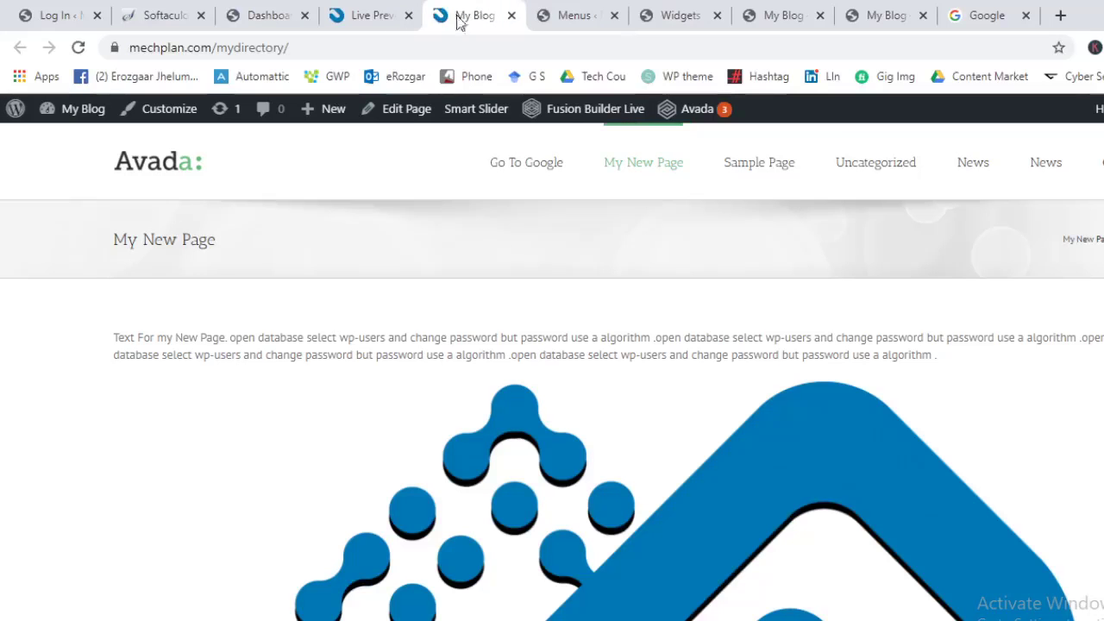
scroll(630, 349, "down", 3)
scroll(616, 446, "down", 4)
scroll(661, 500, "up", 10)
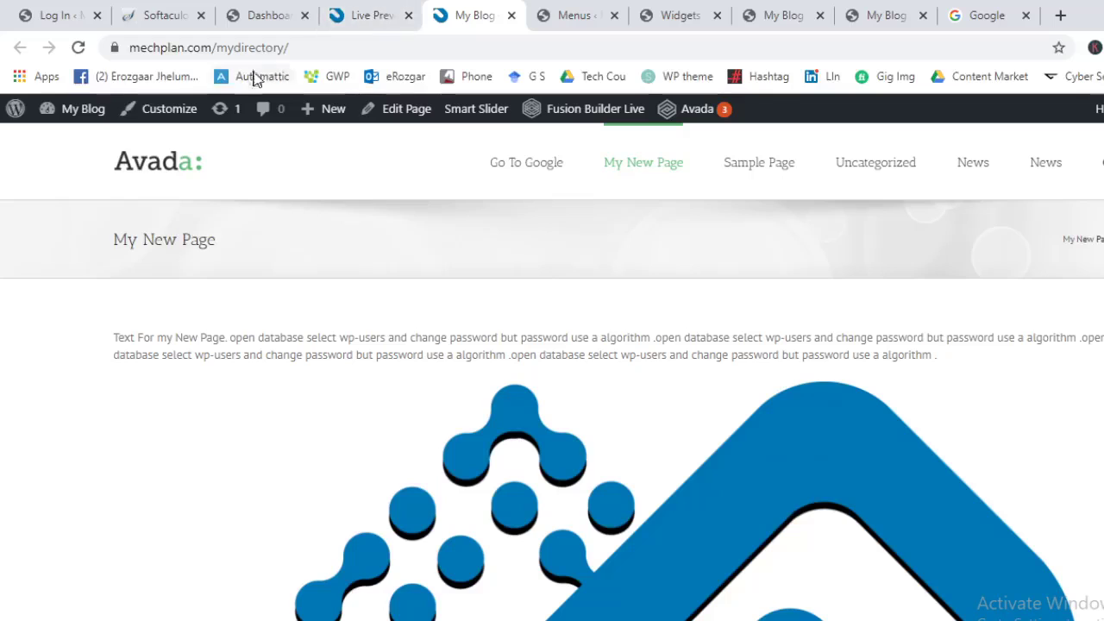
- Activate the Twenty Twenty theme from the Manage Themes page
middle_click(81, 164)
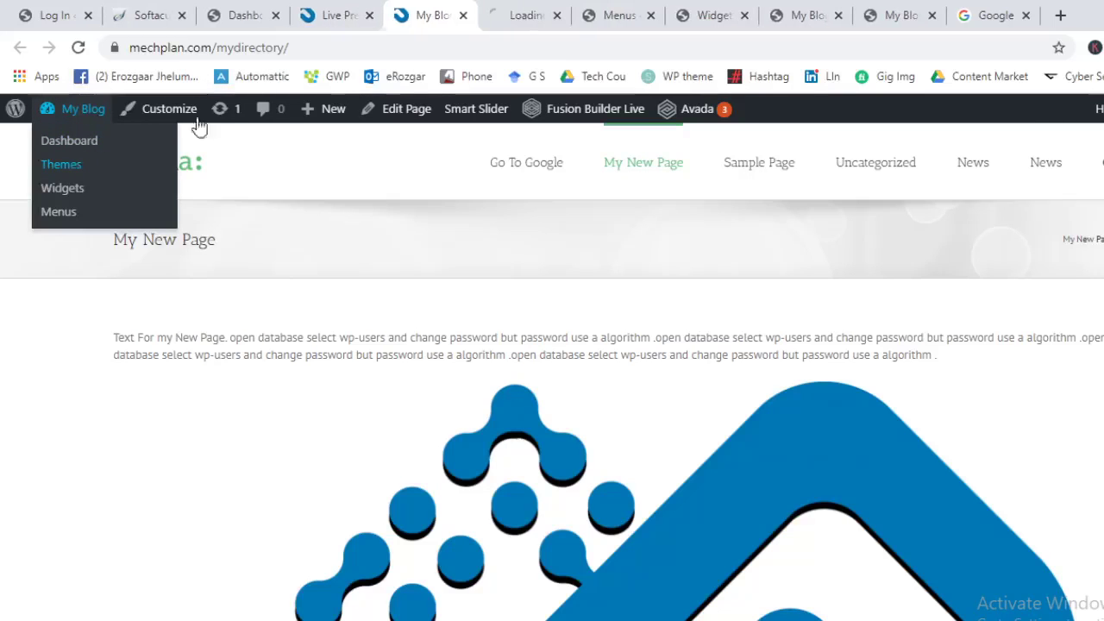
left_click(507, 8)
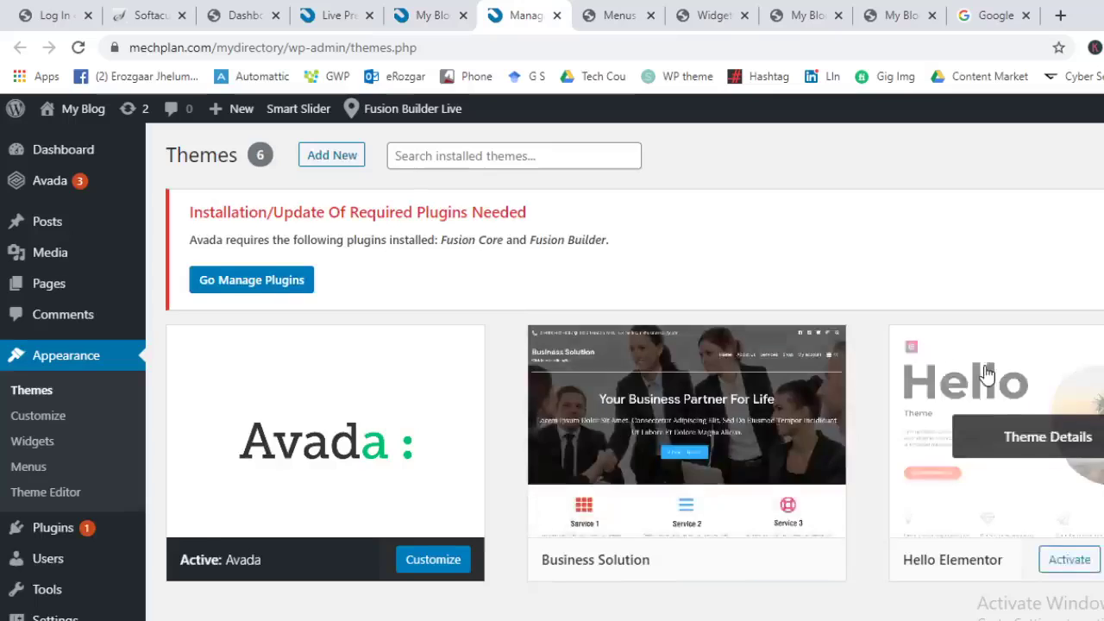
scroll(768, 352, "down", 4)
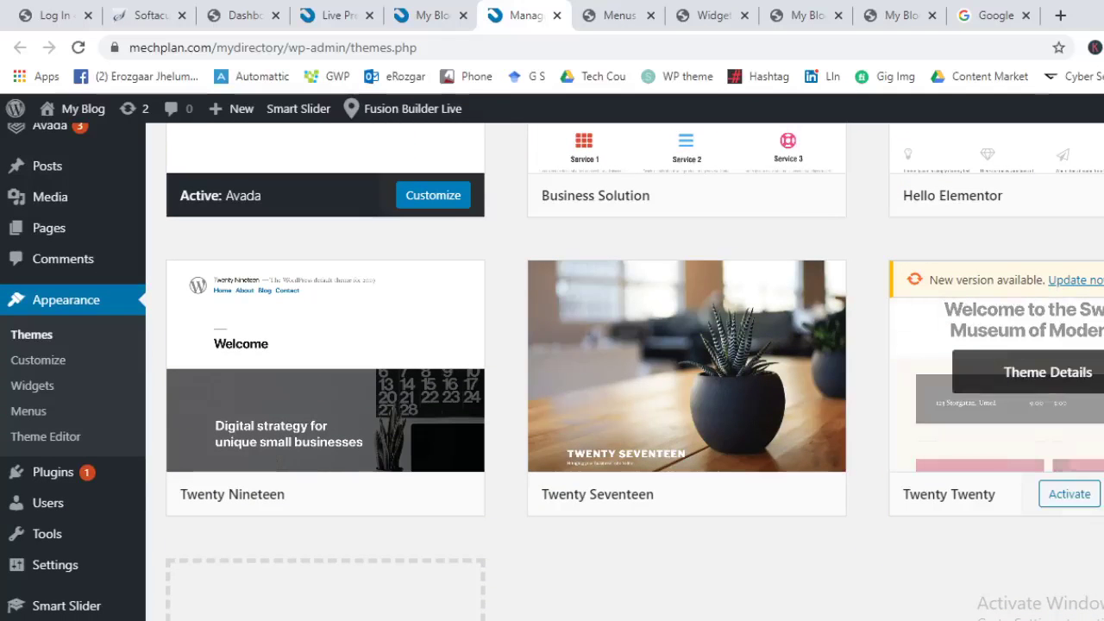
left_click(1077, 497)
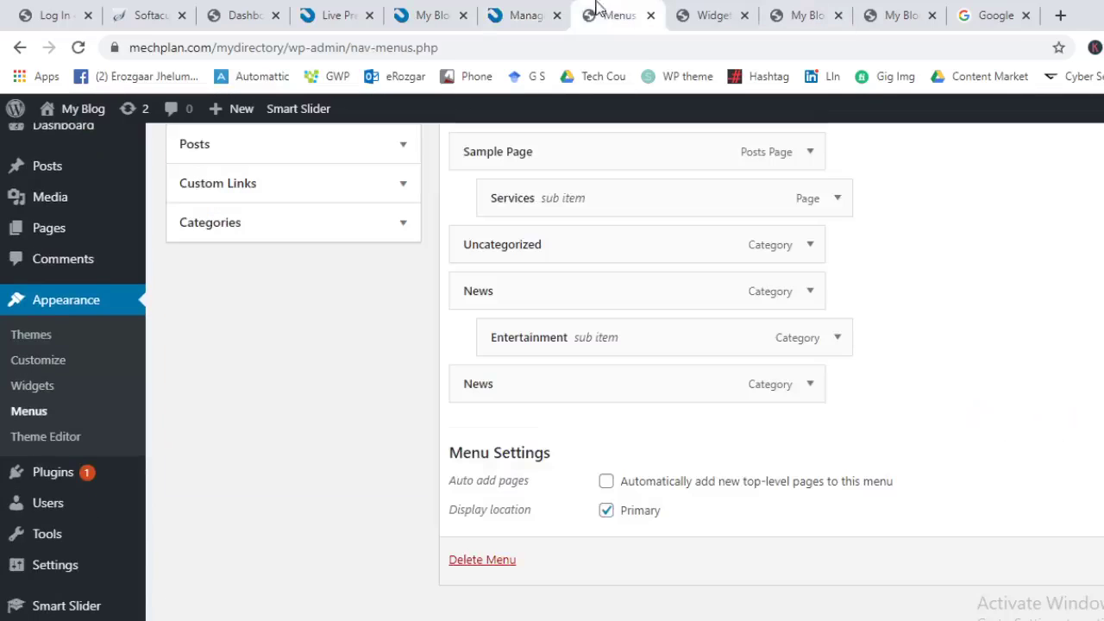
- Open the live site in a new tab from the themes page
left_click(593, 14)
left_click(526, 14)
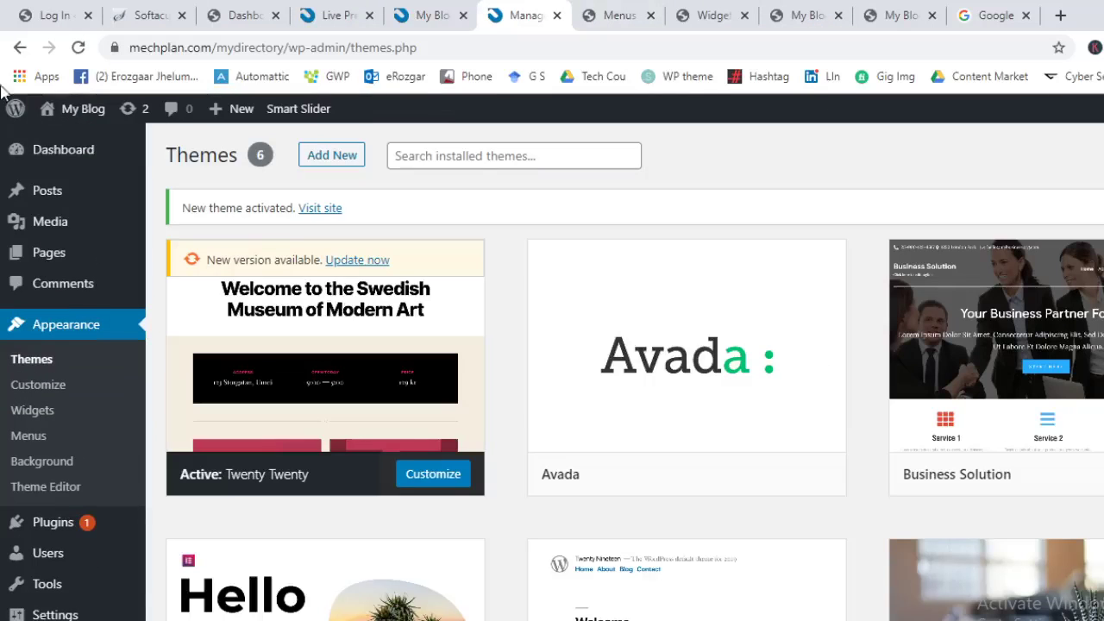
mouse_move(69, 115)
middle_click(67, 142)
- Close the Menus, Widgets and two duplicate site tabs
left_click(673, 10)
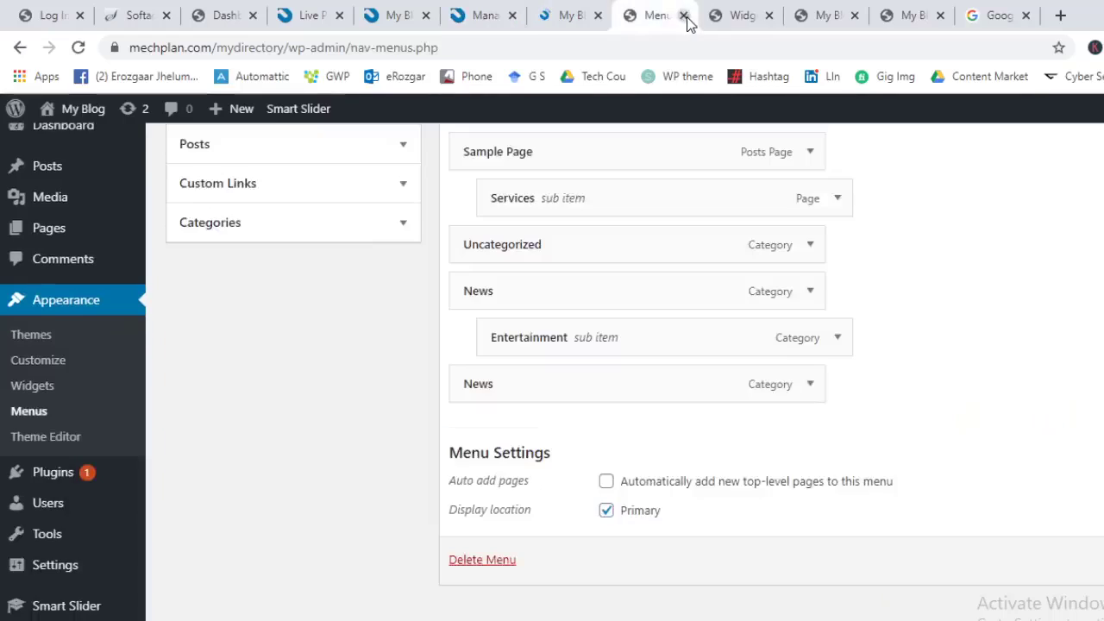
left_click(683, 16)
left_click(683, 15)
left_click(683, 15)
left_click(683, 16)
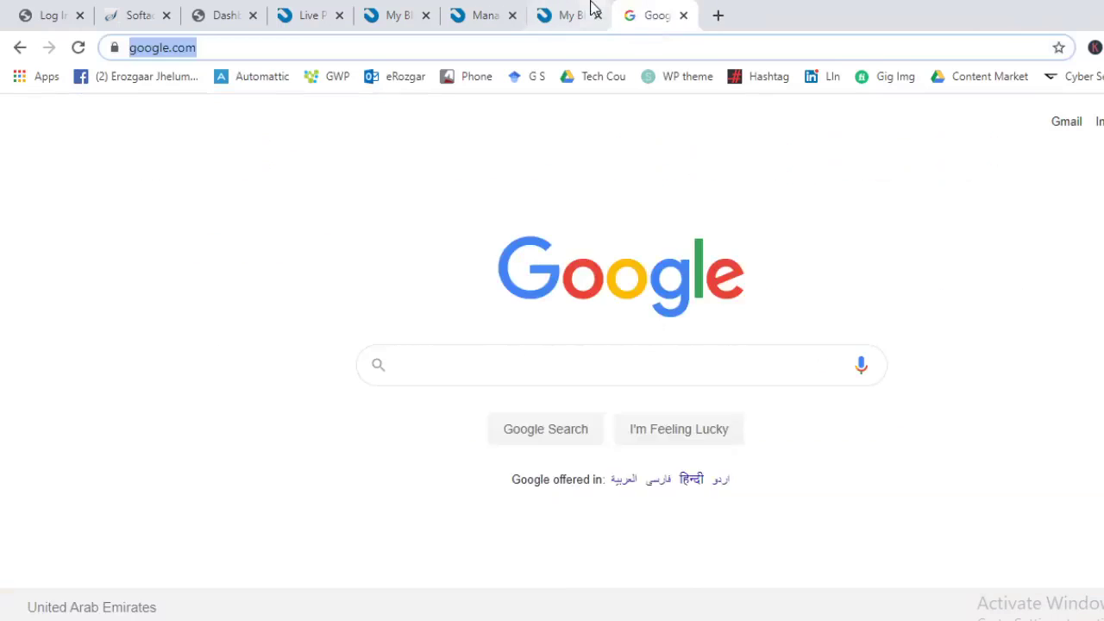
- Scroll through the live Twenty Twenty front page, then return to the Dashboard
left_click(592, 13)
scroll(638, 433, "down", 4)
scroll(639, 432, "down", 15)
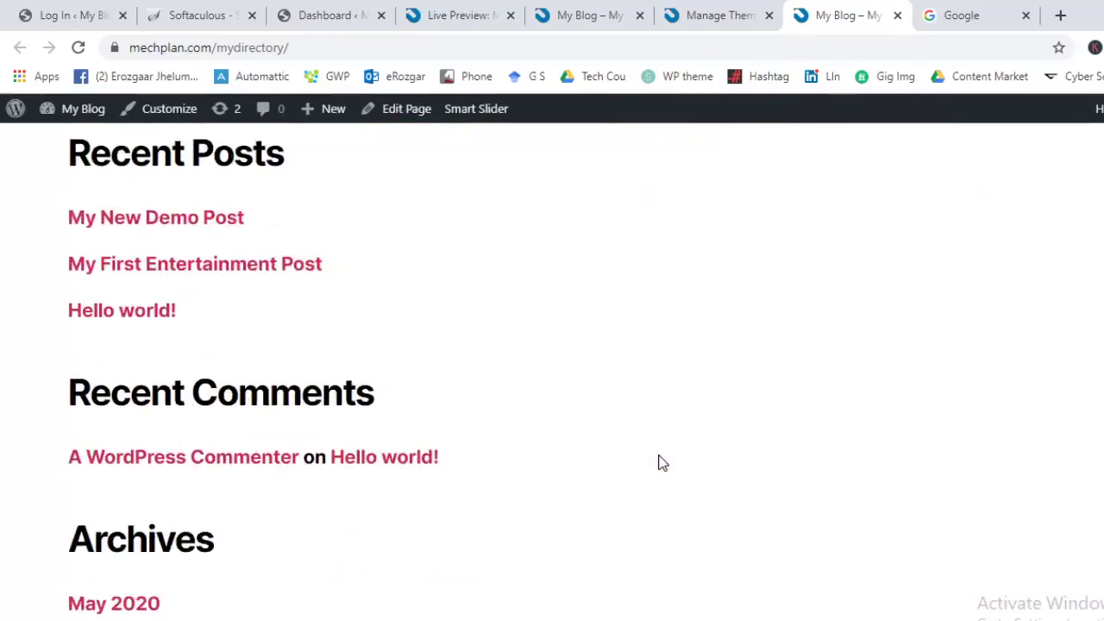
scroll(660, 461, "up", 9)
scroll(664, 471, "up", 10)
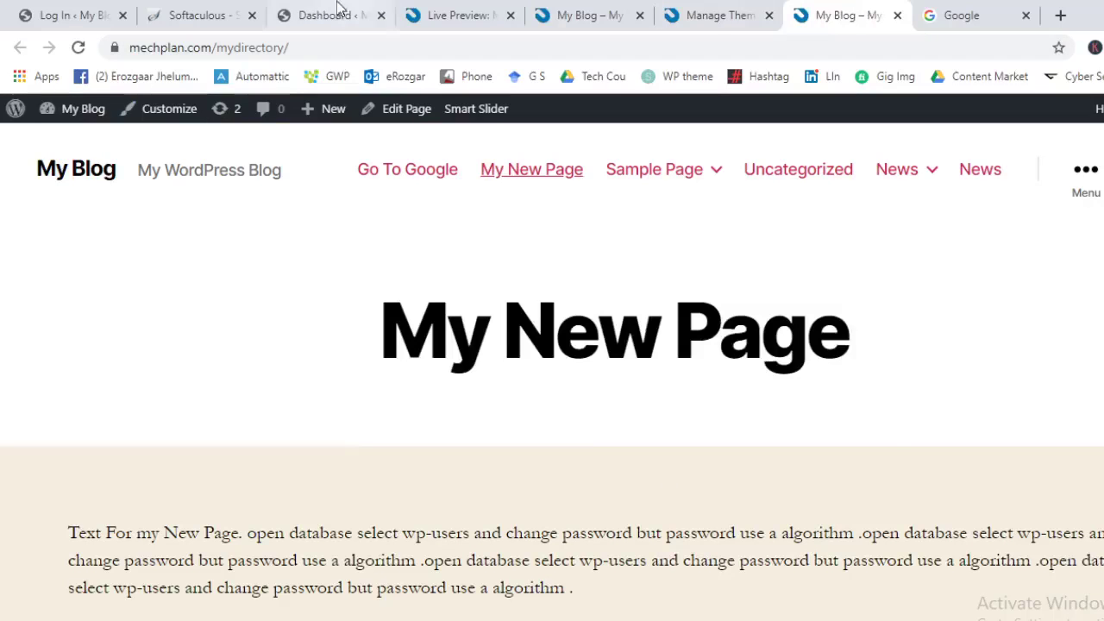
left_click(439, 14)
left_click(343, 9)
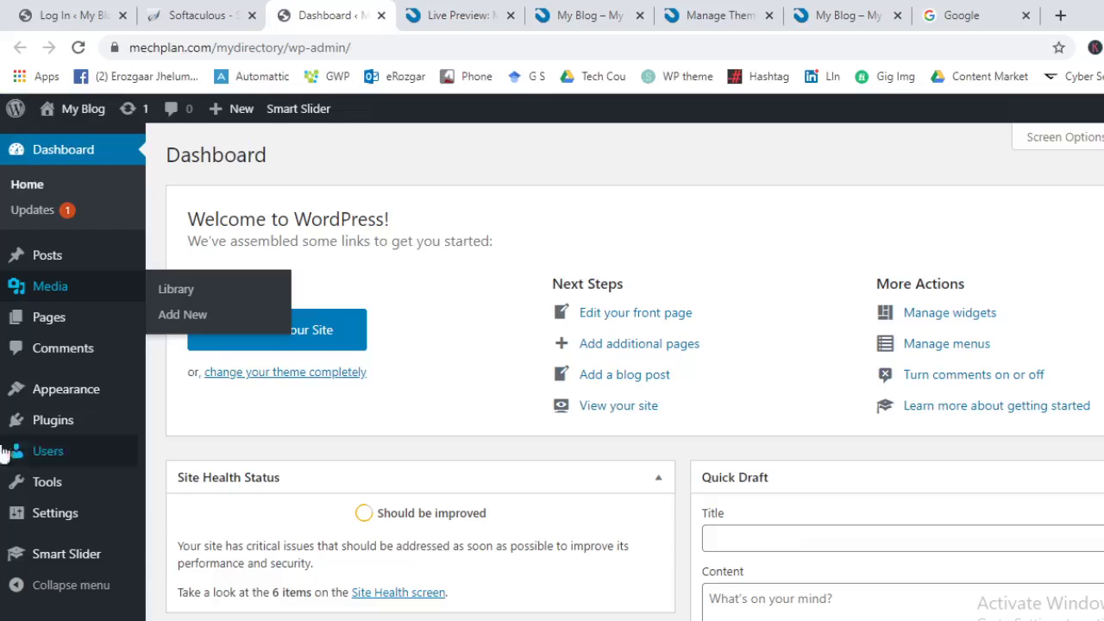
- Open Appearance > Theme Editor on the Twenty Twenty stylesheet
mouse_move(22, 399)
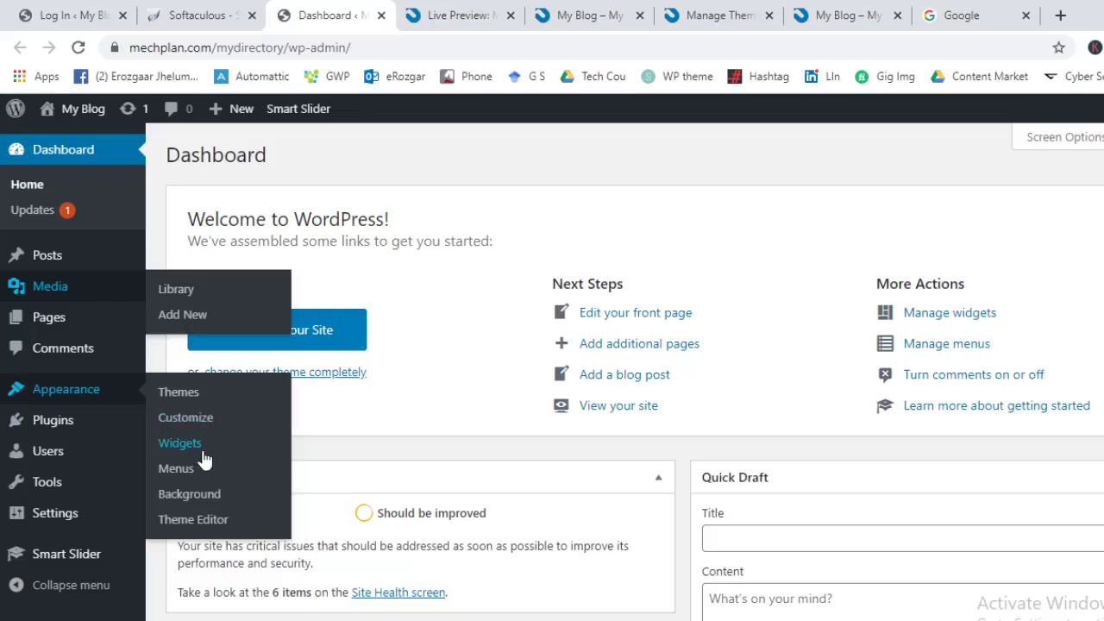
left_click(207, 520)
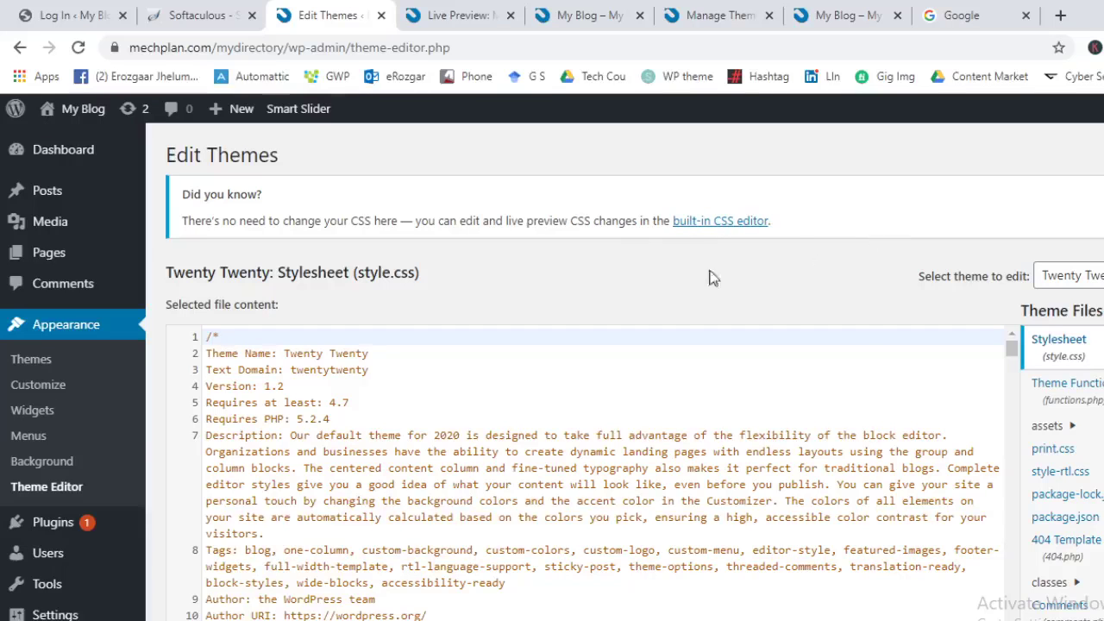
- Open Installed Plugins, showing Smart Slider 3 active with update 3.4.1.7 available
mouse_move(30, 527)
left_click(32, 521)
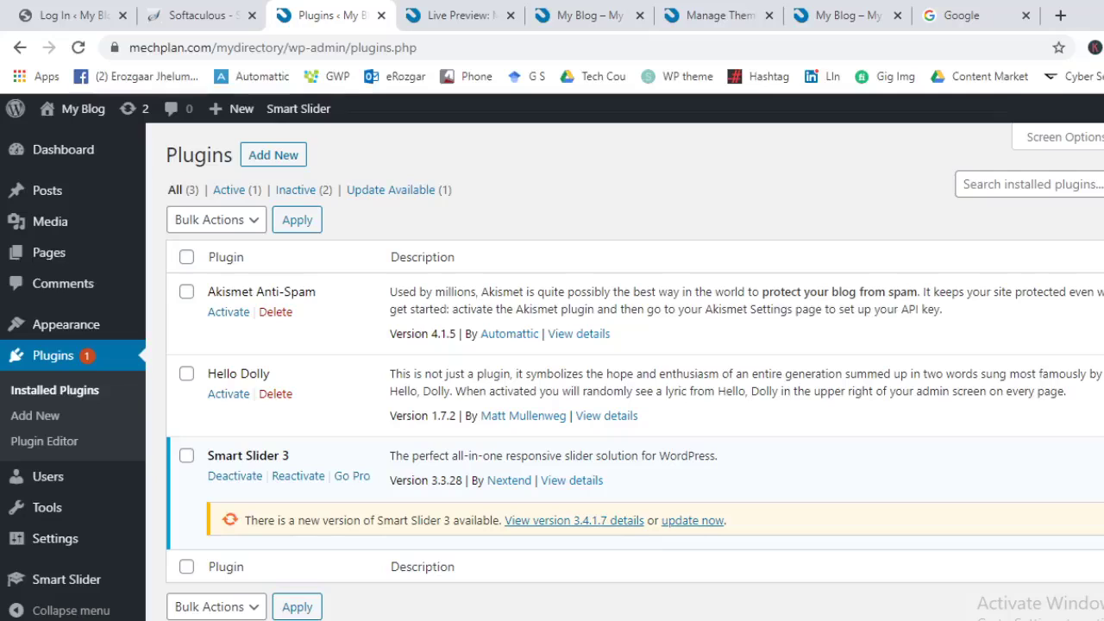
- Open Add Plugins and highlight Akismet's install count, last-updated date and compatibility note
left_click(288, 155)
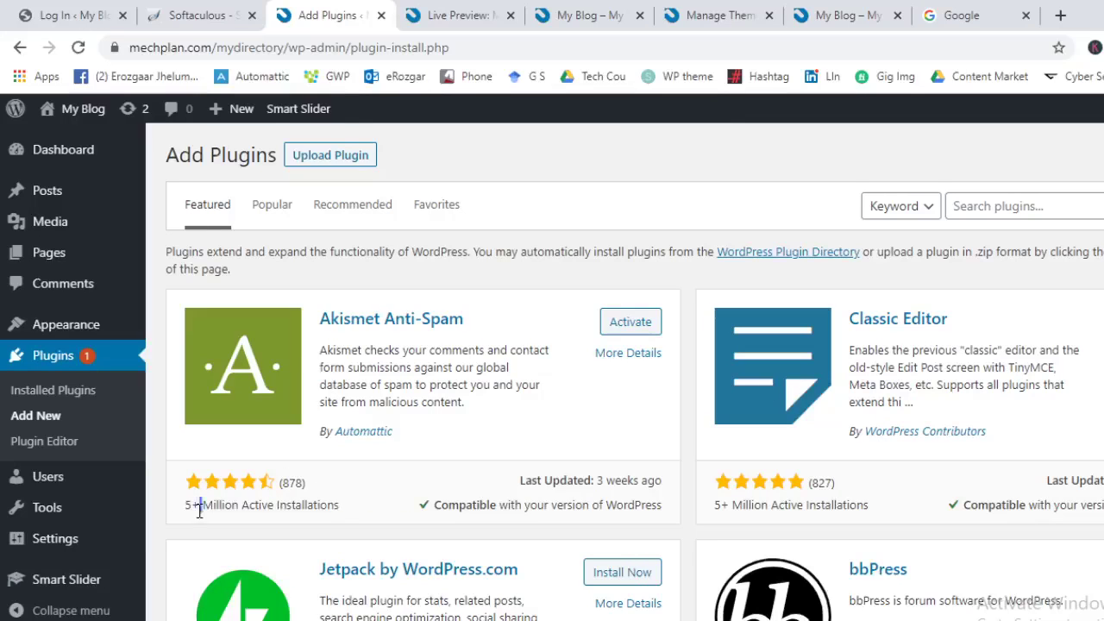
triple_click(197, 507)
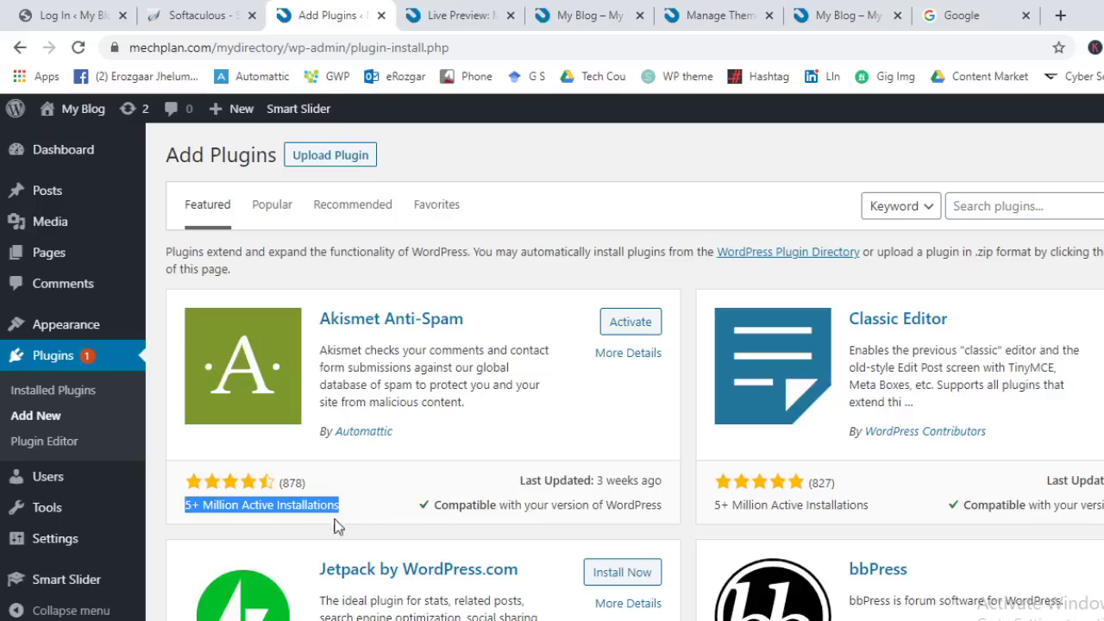
triple_click(576, 479)
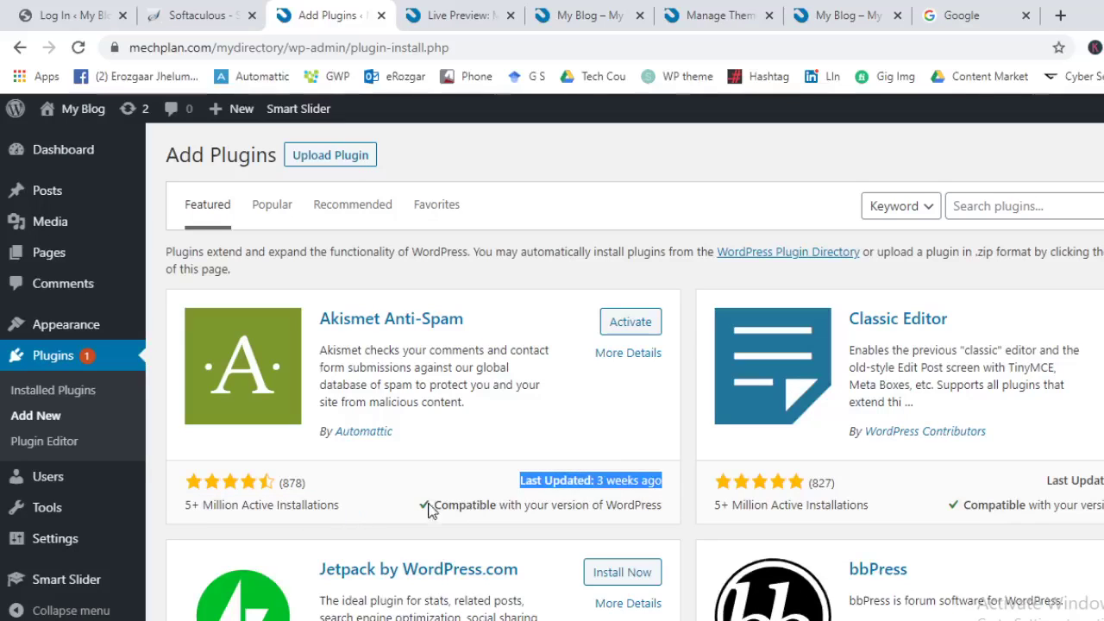
left_click(463, 500)
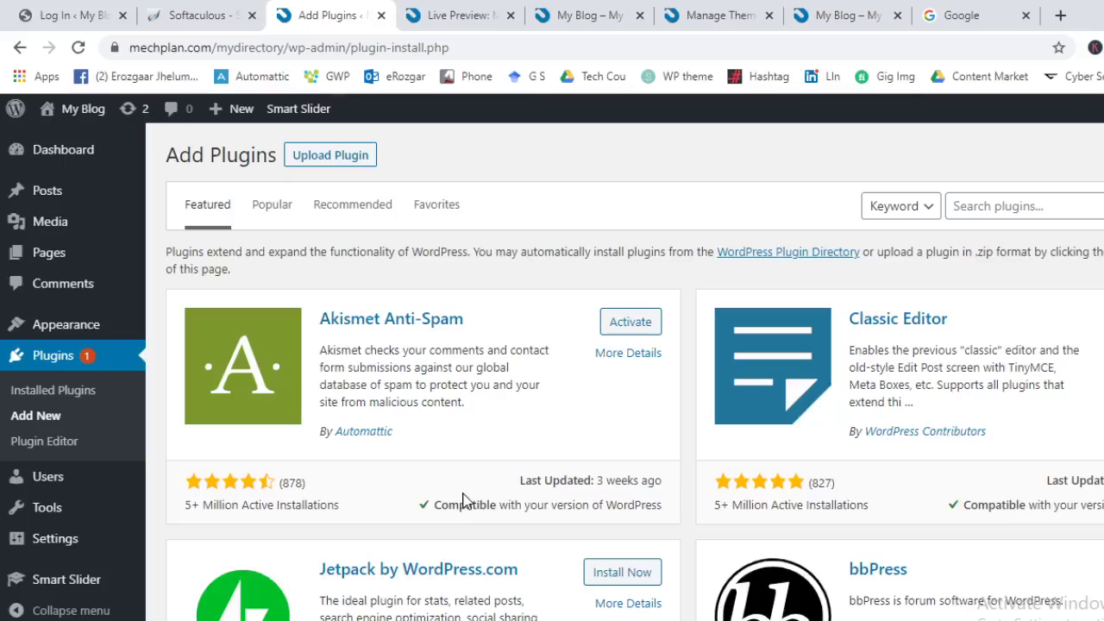
triple_click(453, 505)
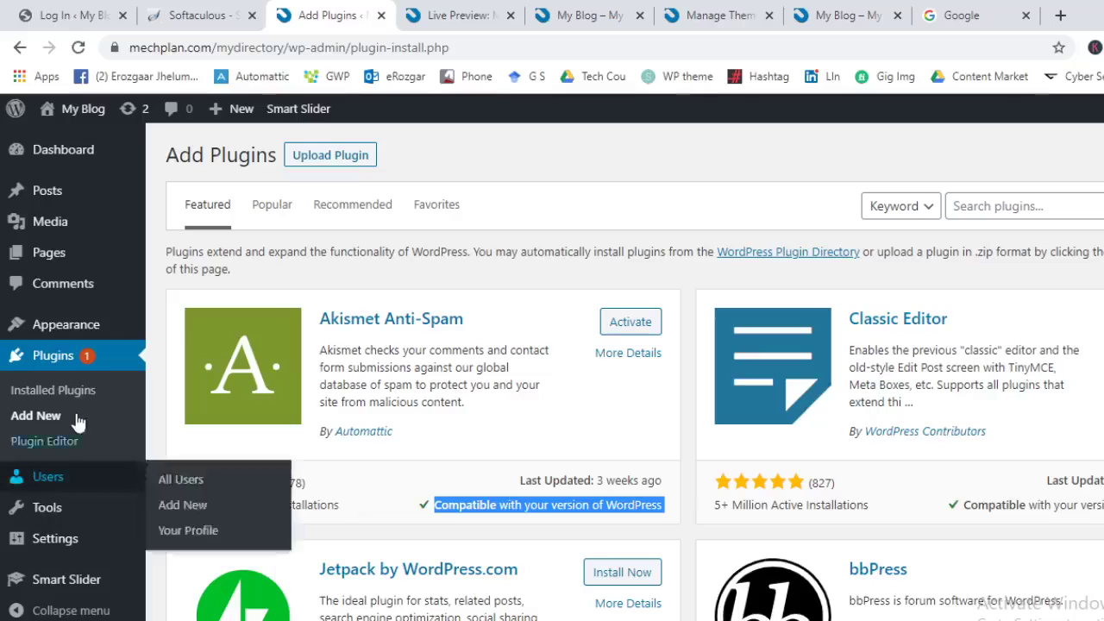
mouse_move(119, 332)
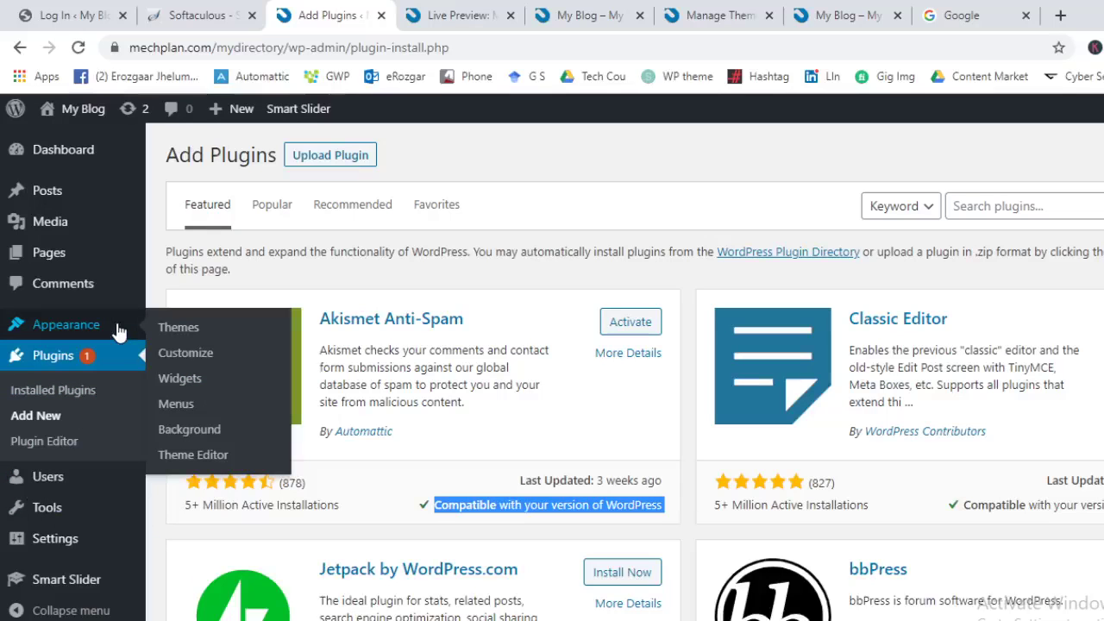
- Back out of the Plugin Editor warning and return to Installed Plugins
left_click(60, 440)
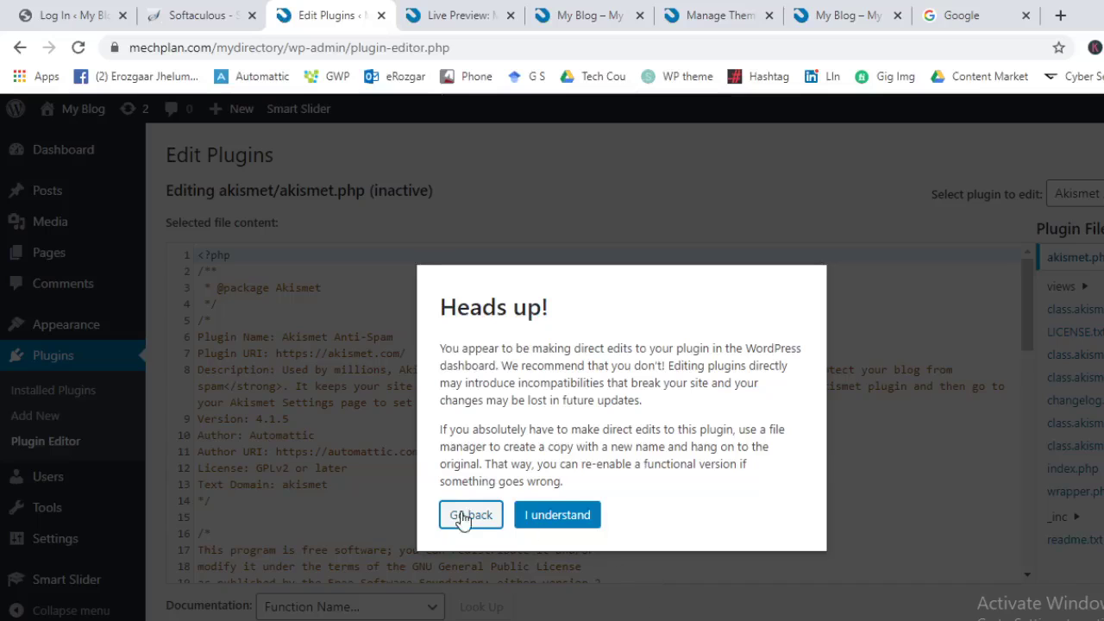
left_click(463, 517)
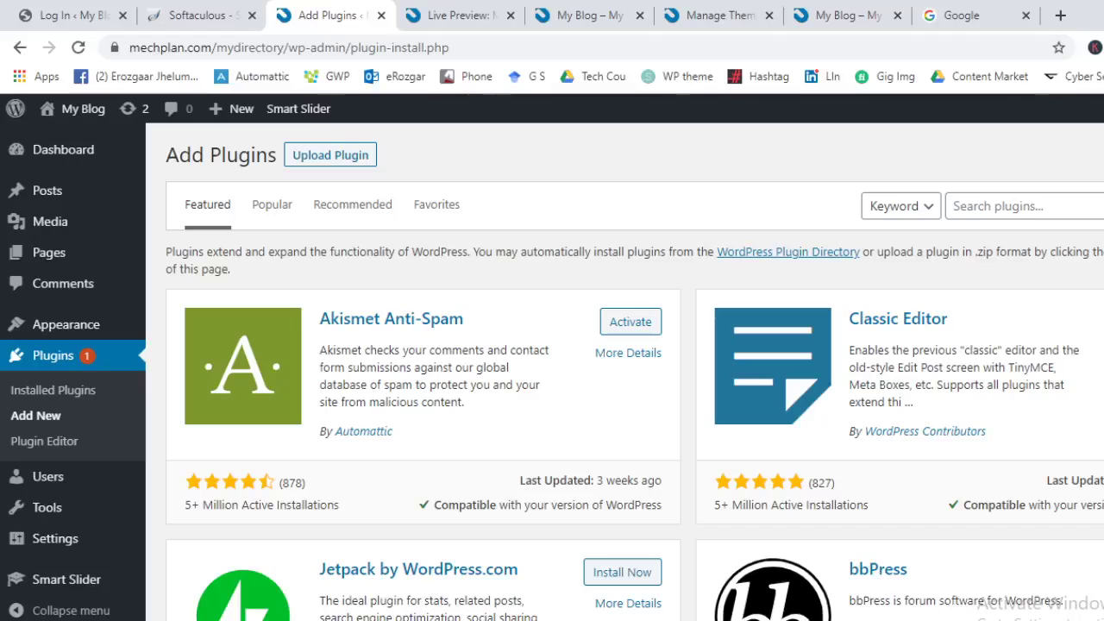
mouse_move(39, 327)
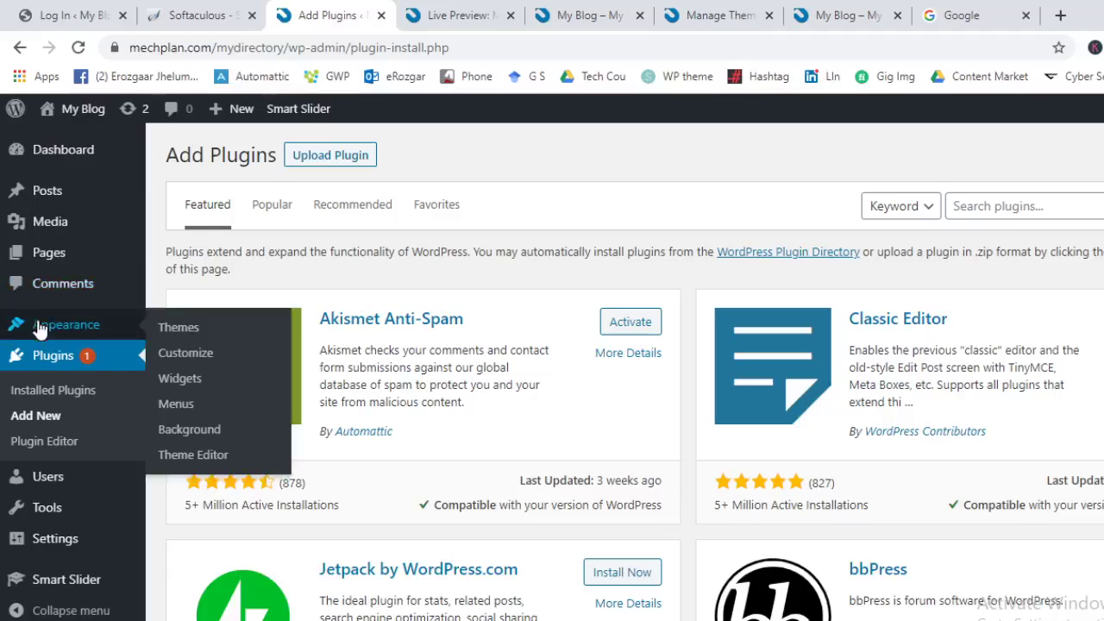
left_click(60, 395)
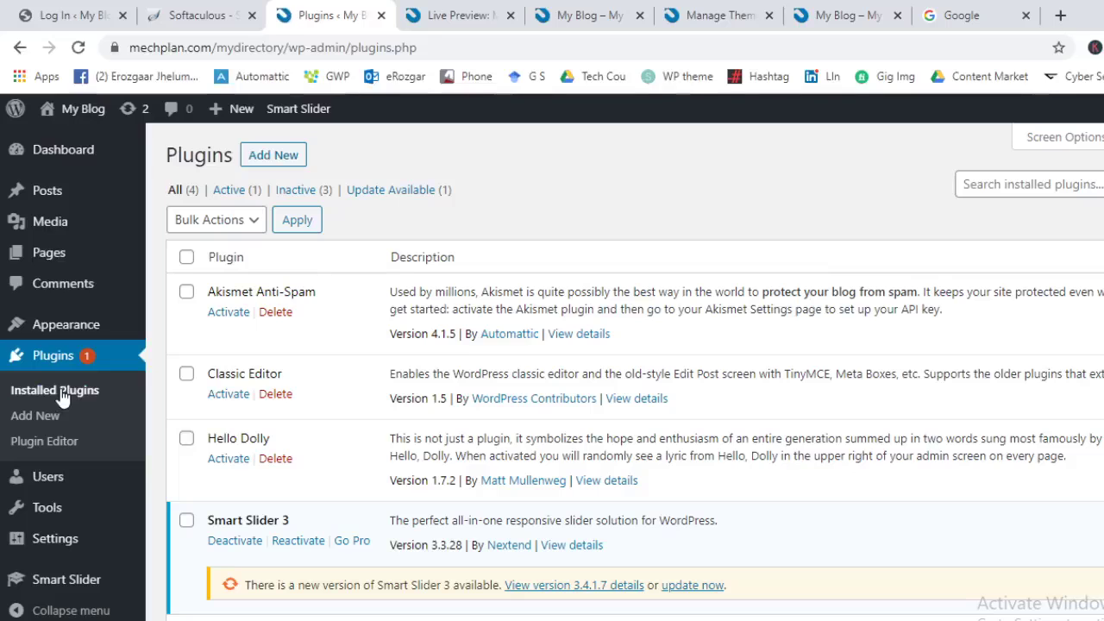
- Revisit the Add Plugins page, then open the Users list
left_click(290, 156)
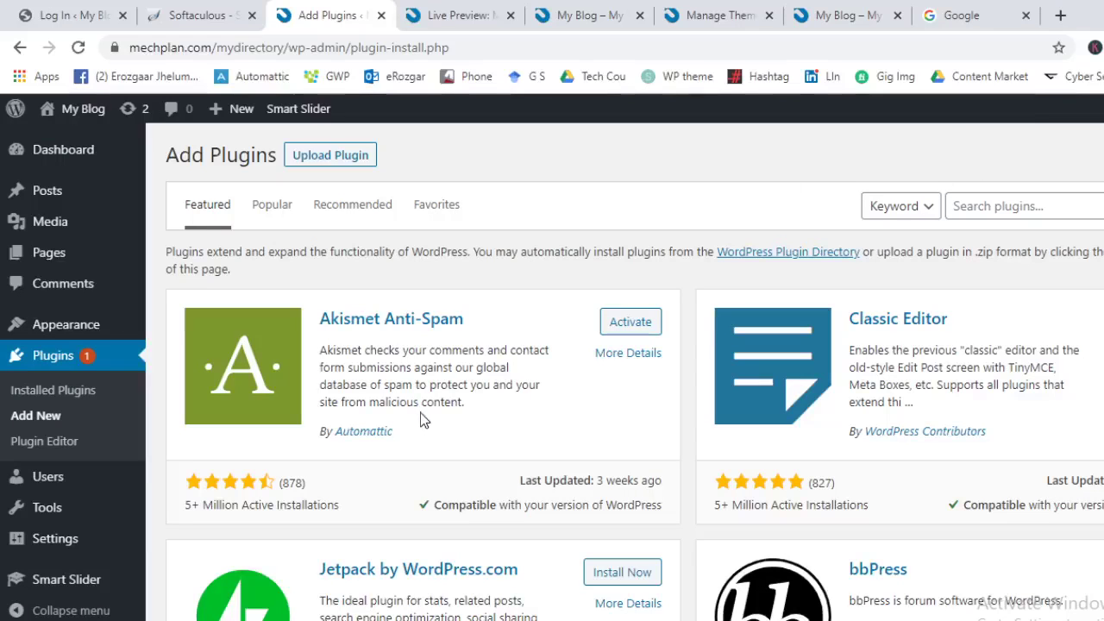
mouse_move(38, 485)
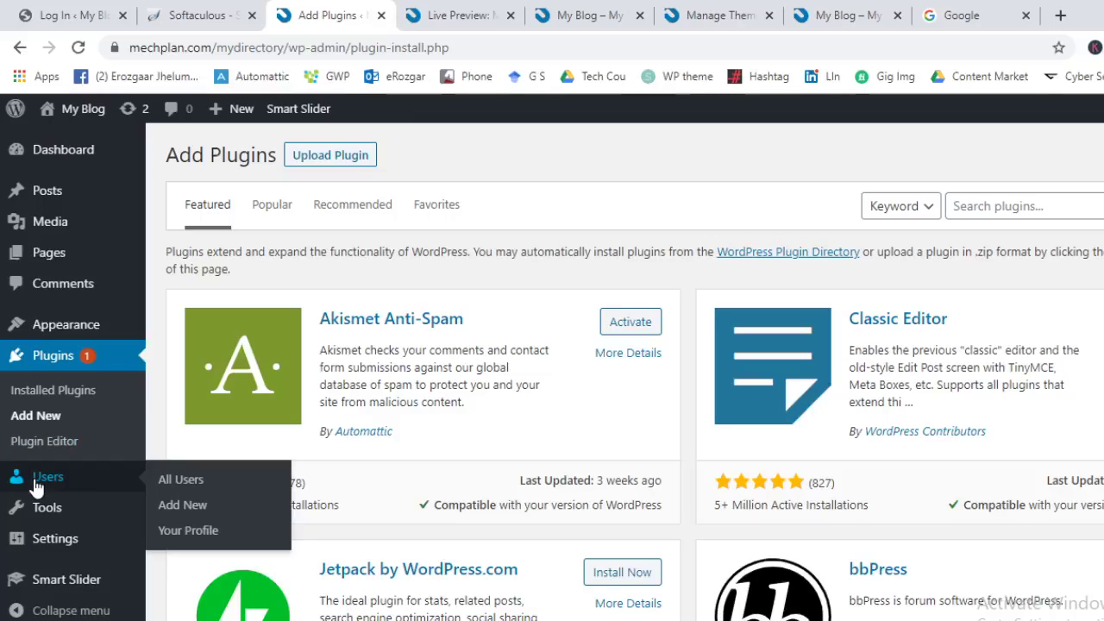
left_click(37, 487)
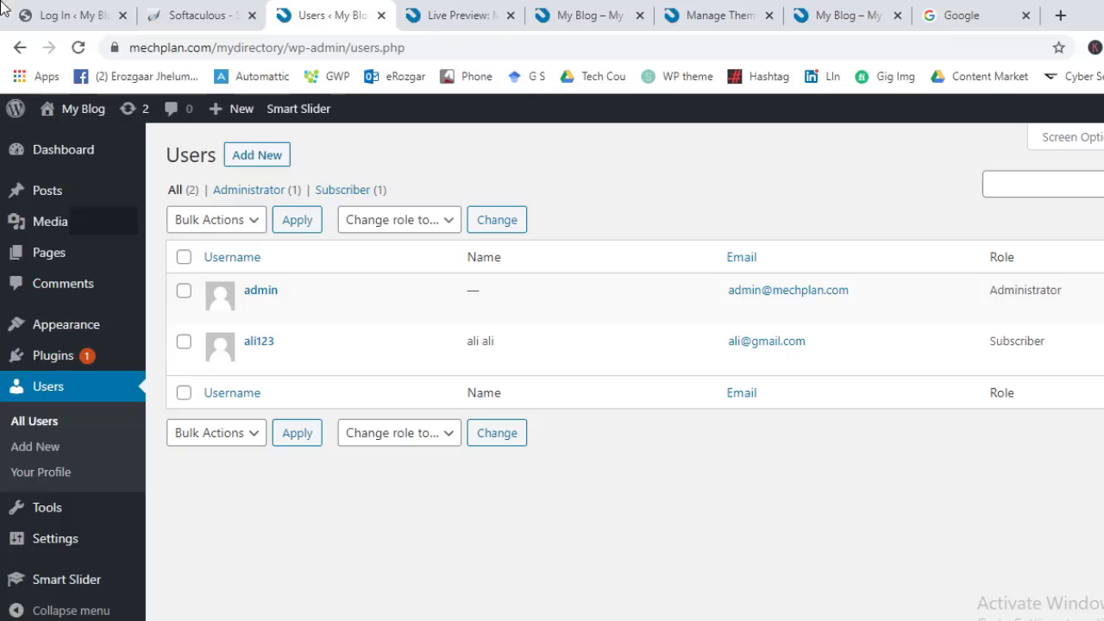
- Close all tabs after the Users tab and open the Add New User form
right_click(312, 10)
left_click(483, 211)
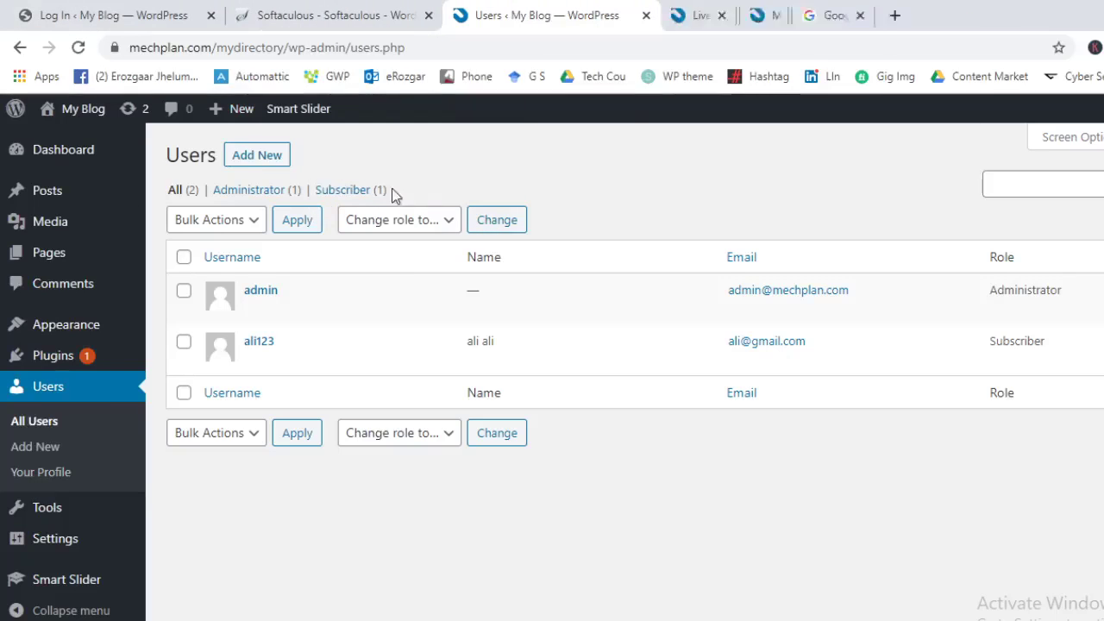
left_click(262, 159)
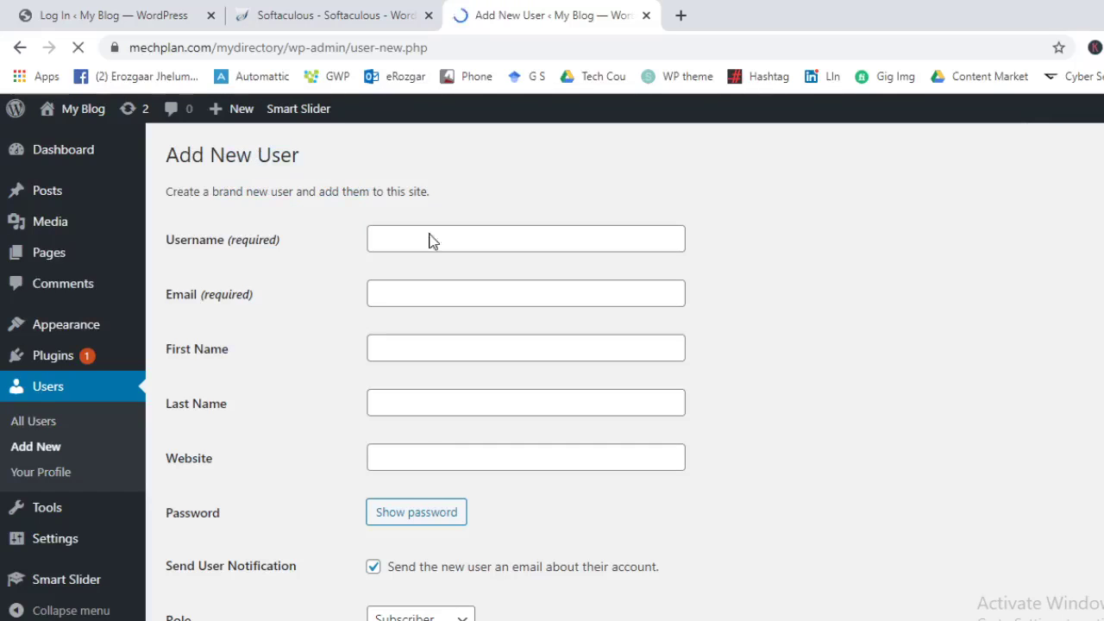
- Go through the Username, First Name and Last Name fields; toggle new-user email off and on
left_click(431, 234)
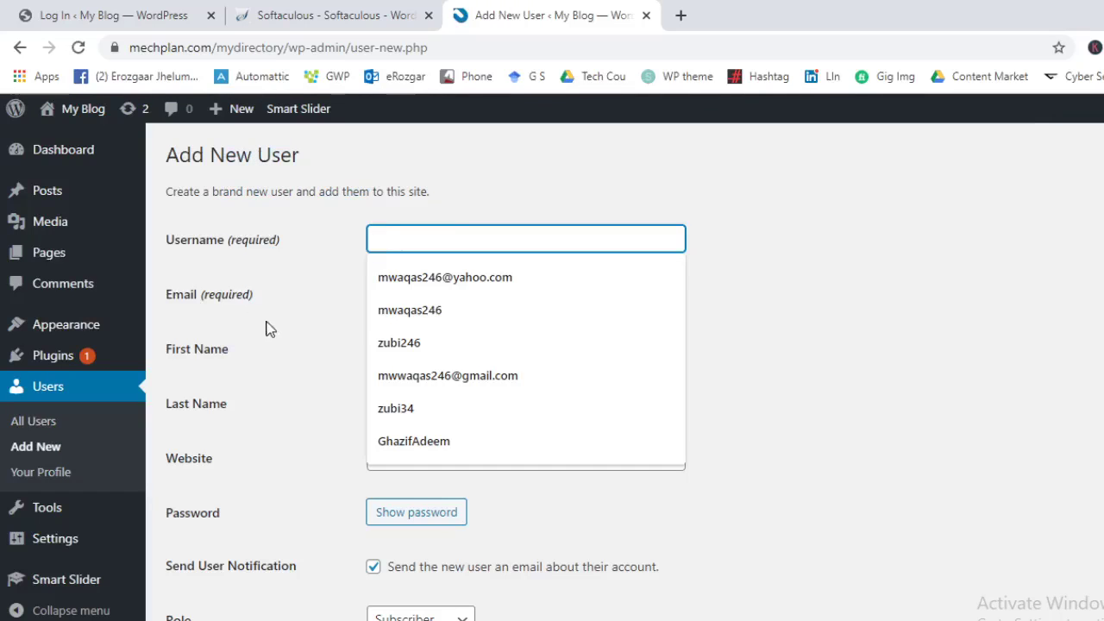
left_click(306, 275)
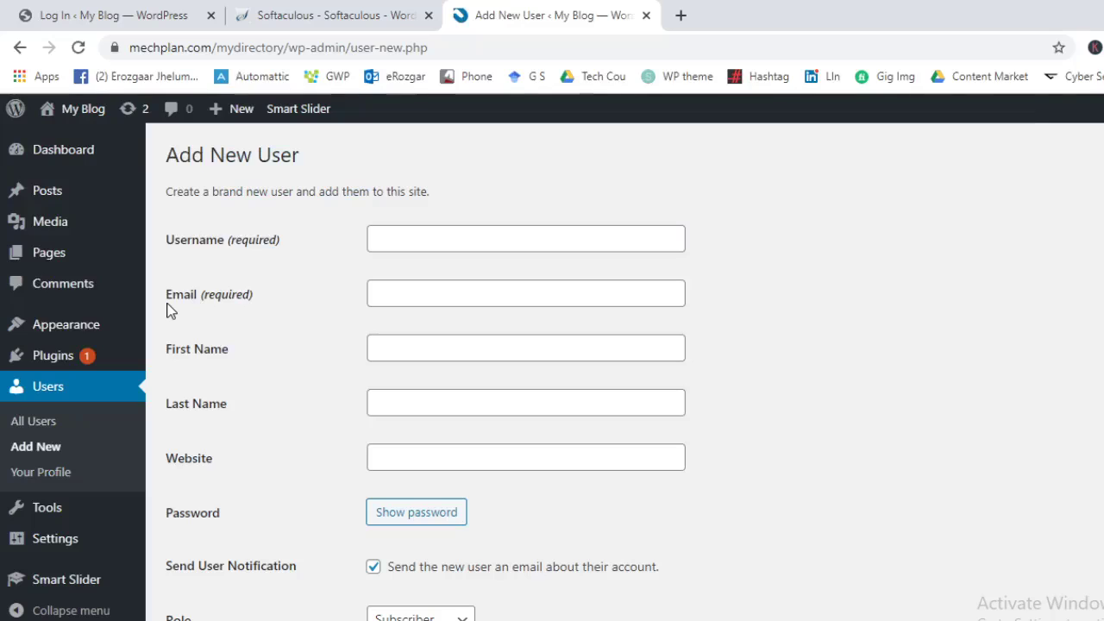
left_click(182, 355)
left_click(182, 400)
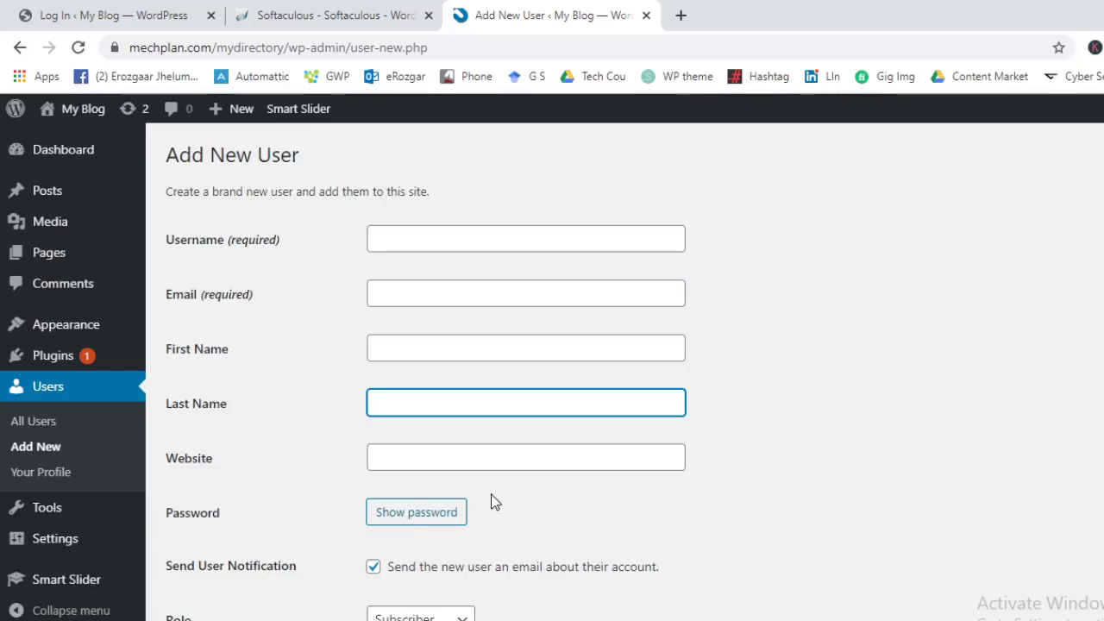
scroll(441, 474, "down", 2)
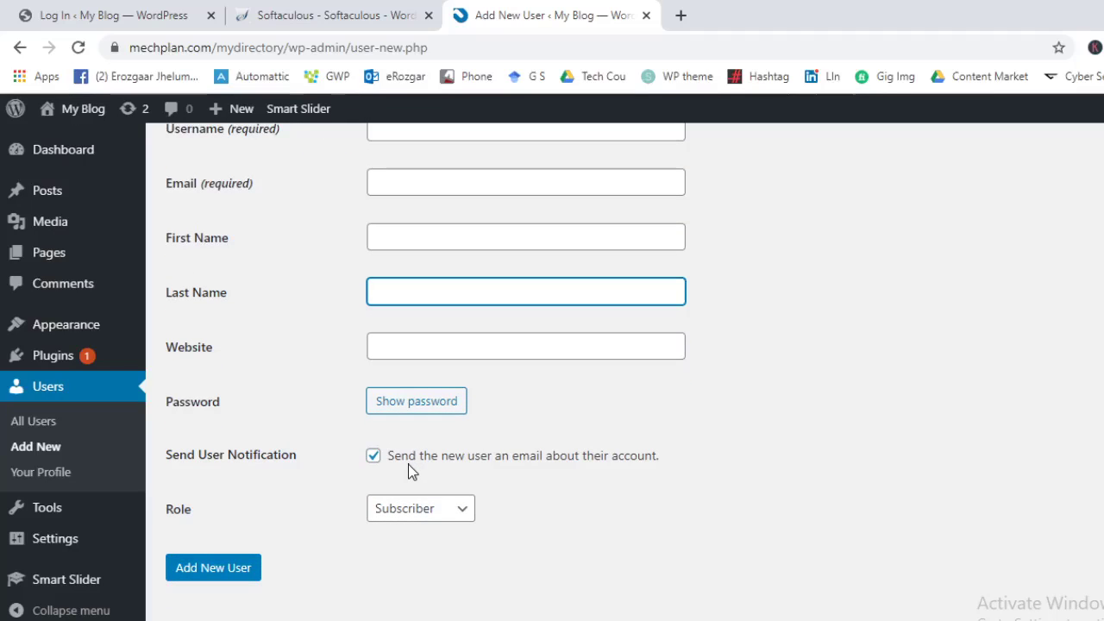
left_click(409, 466)
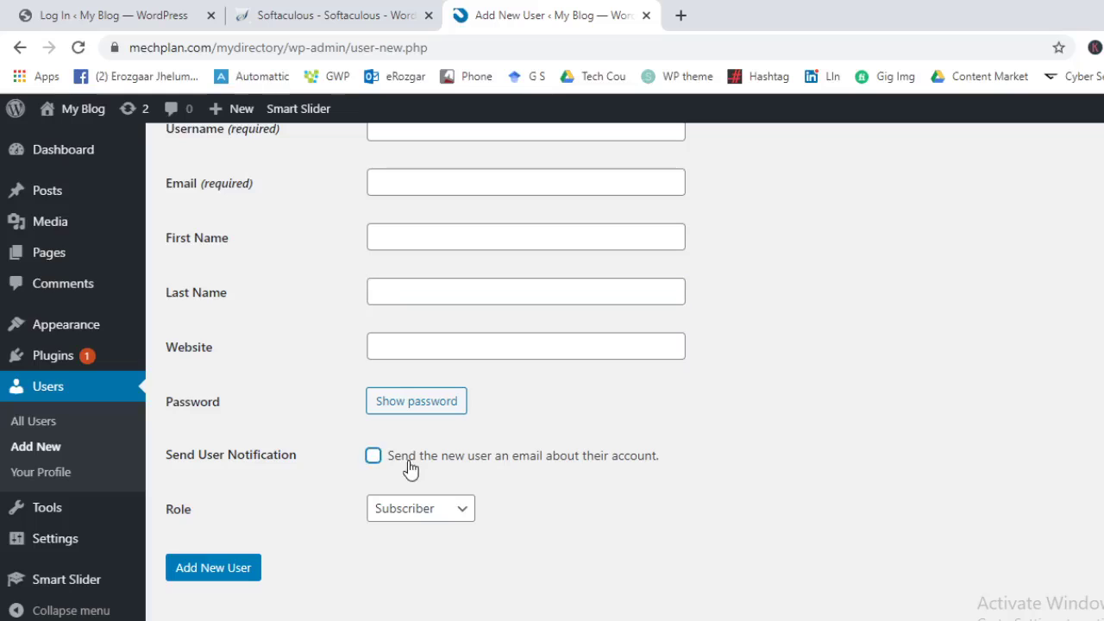
left_click(409, 464)
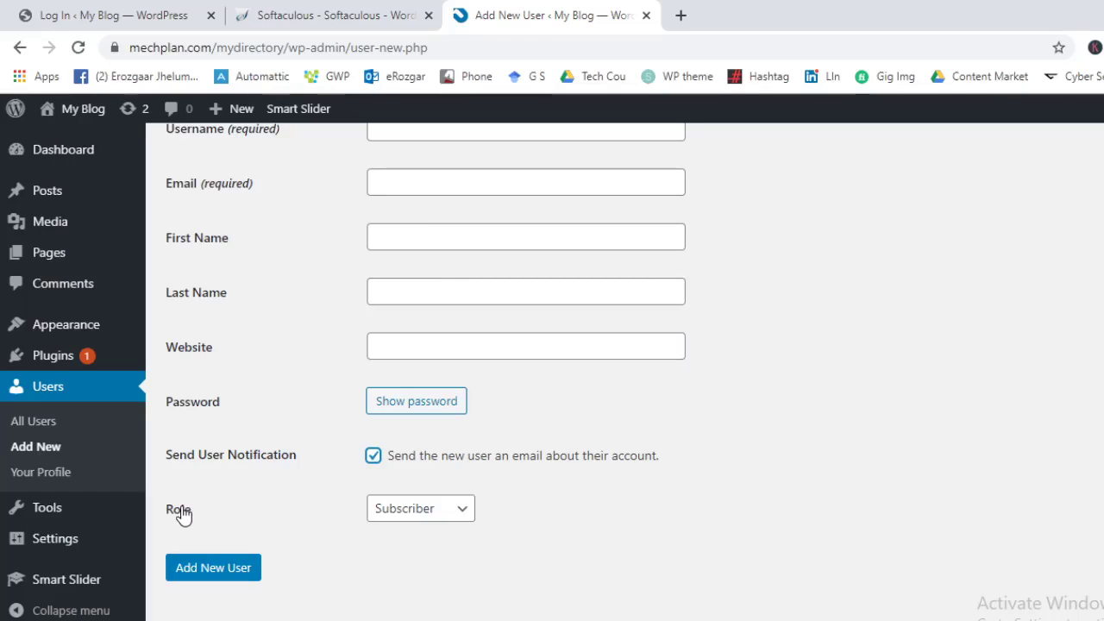
- Review the available user roles with Subscriber left selected, then open Your Profile
left_click(420, 510)
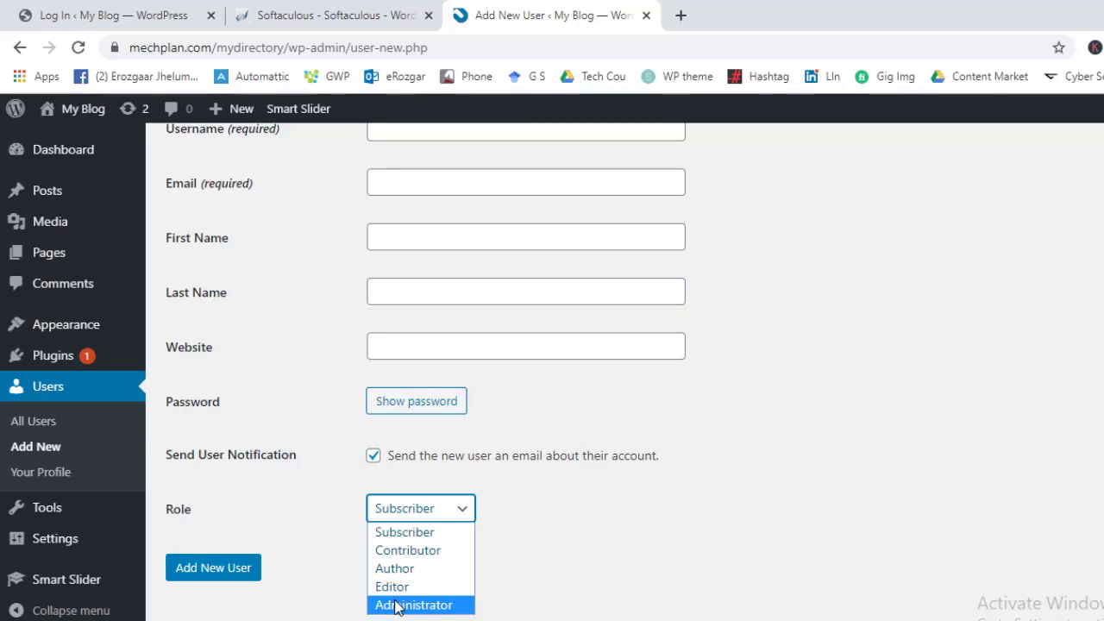
left_click(1094, 308)
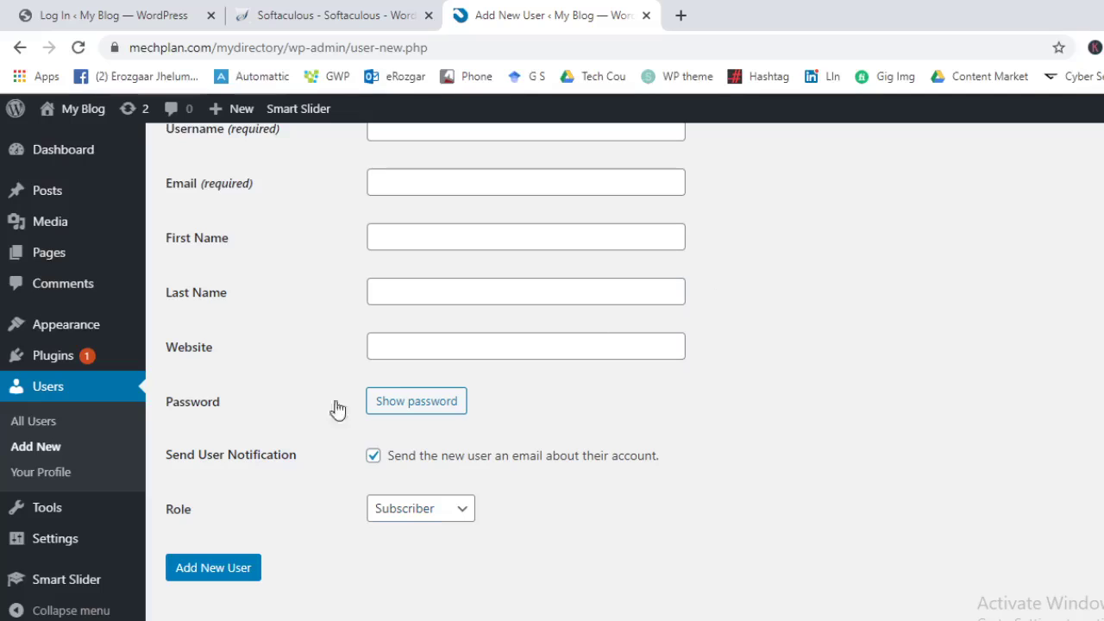
left_click(56, 474)
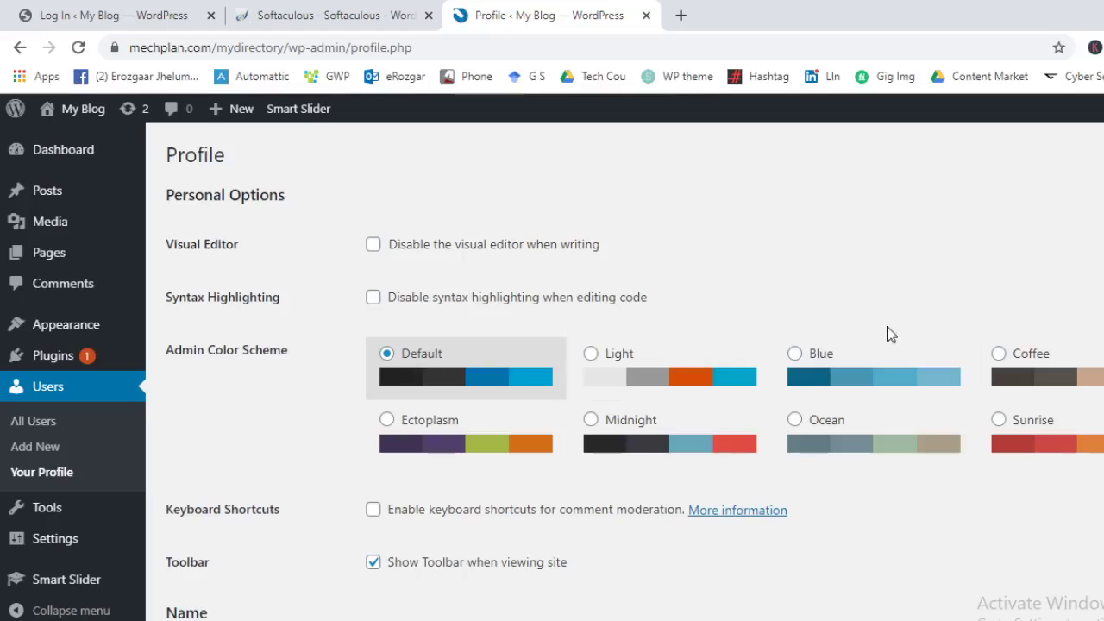
- Look through the profile's personal options, contact and About Yourself fields, then go to Tools
scroll(498, 360, "down", 2)
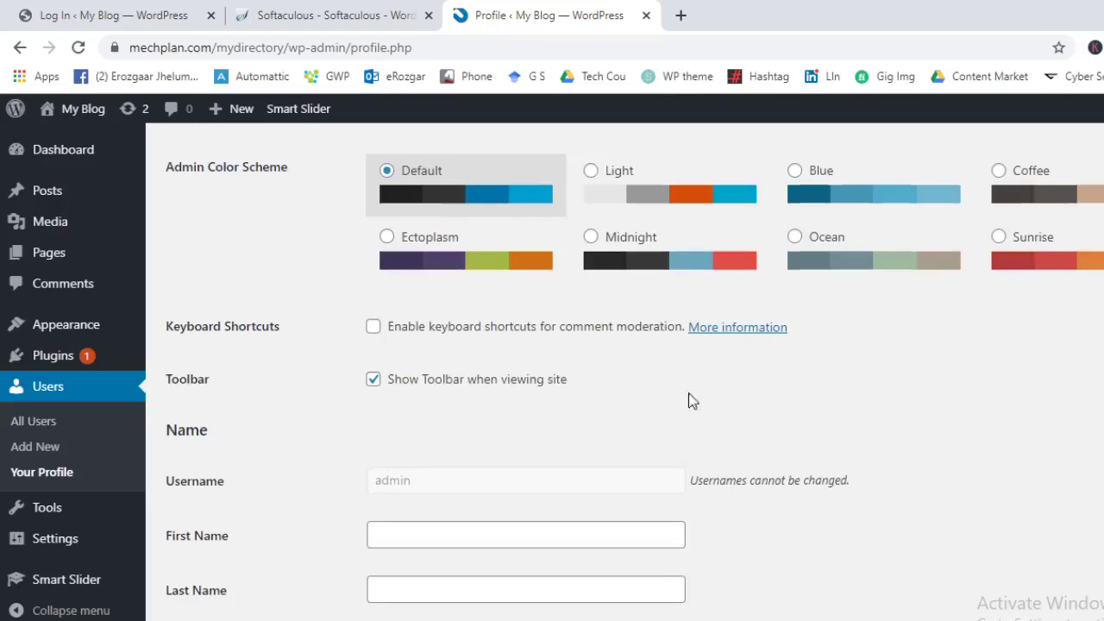
scroll(689, 401, "down", 2)
scroll(409, 513, "down", 4)
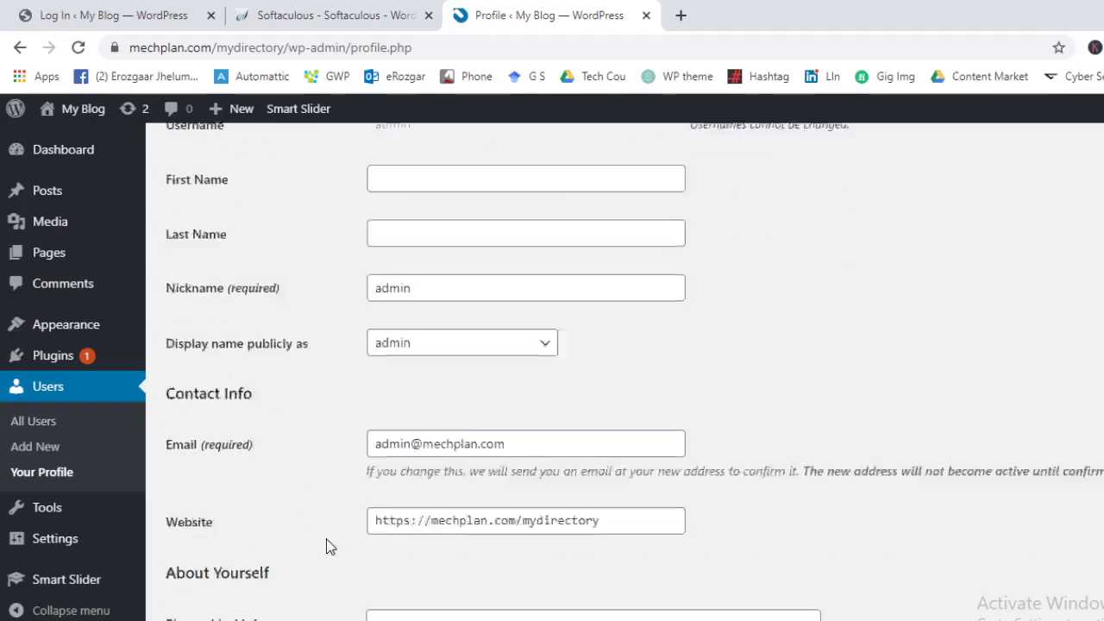
scroll(343, 513, "down", 1)
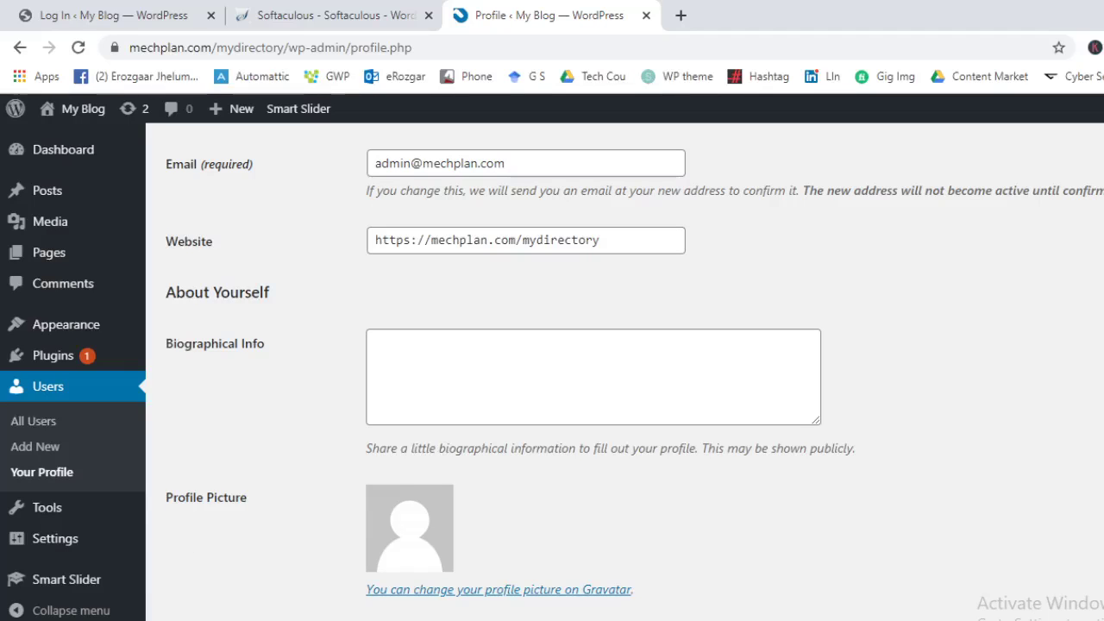
mouse_move(90, 515)
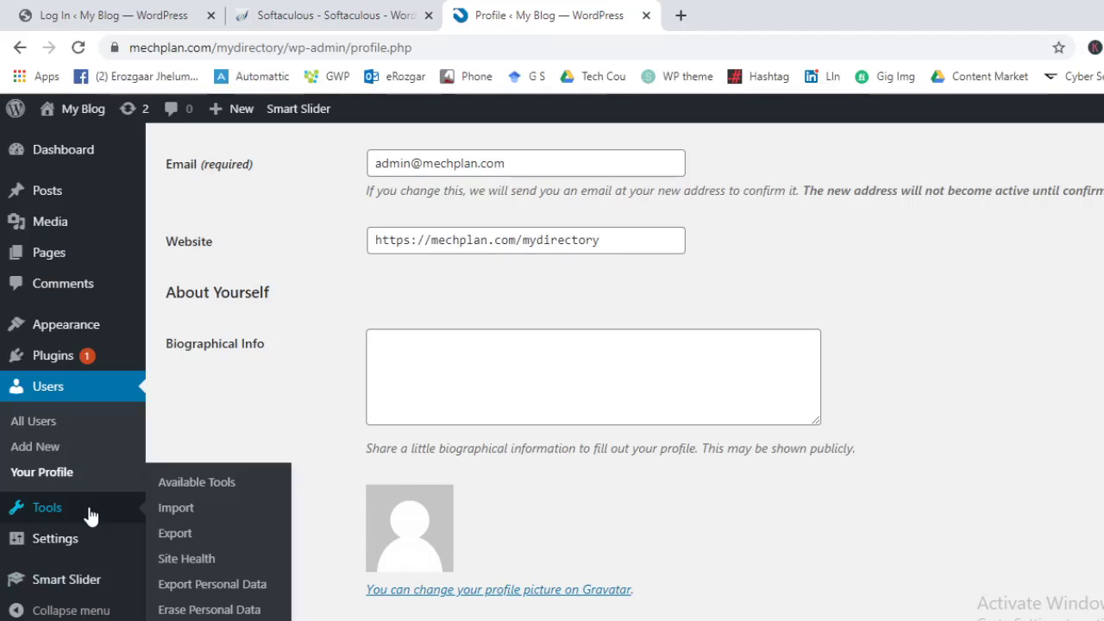
left_click(91, 515)
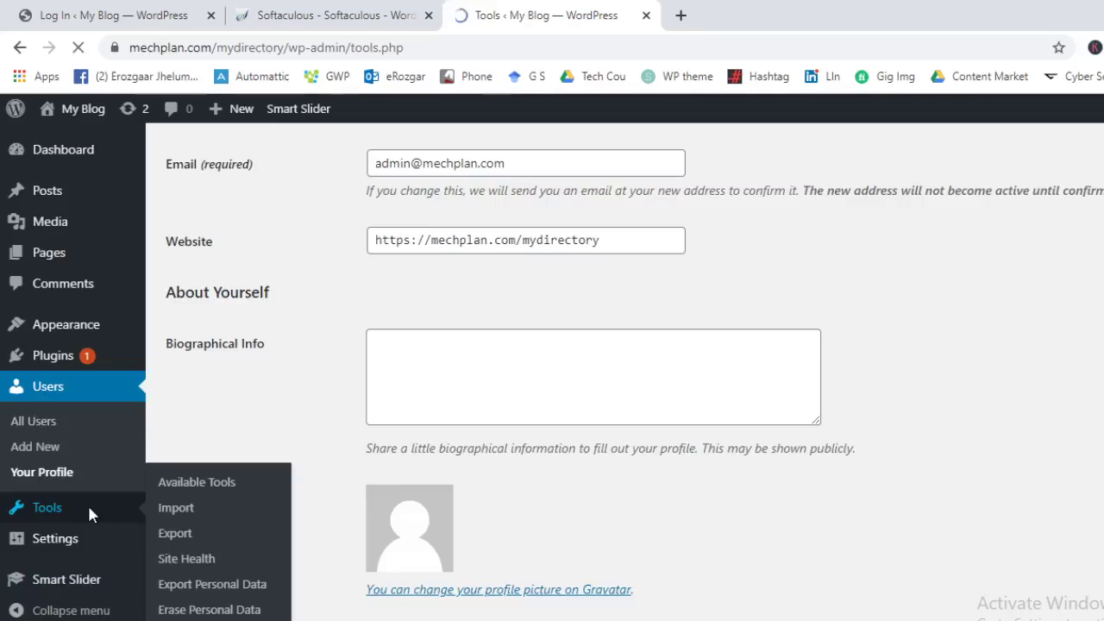
- Reach the Import page listing Blogger, RSS and WordPress importers via the Categories and Tags Converter link
left_click(80, 463)
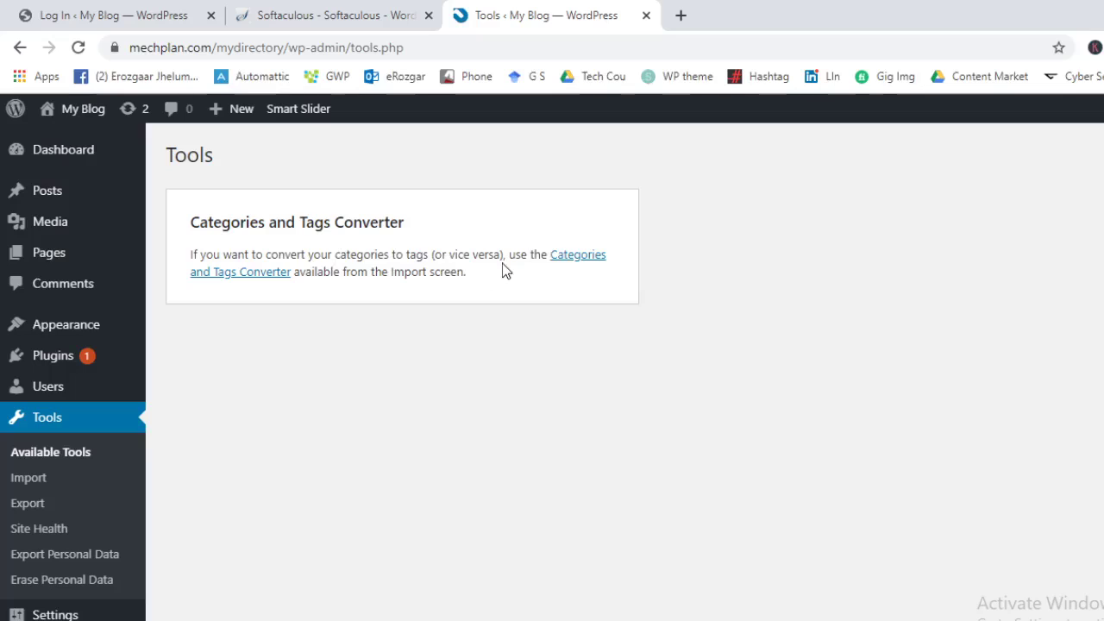
left_click(575, 256)
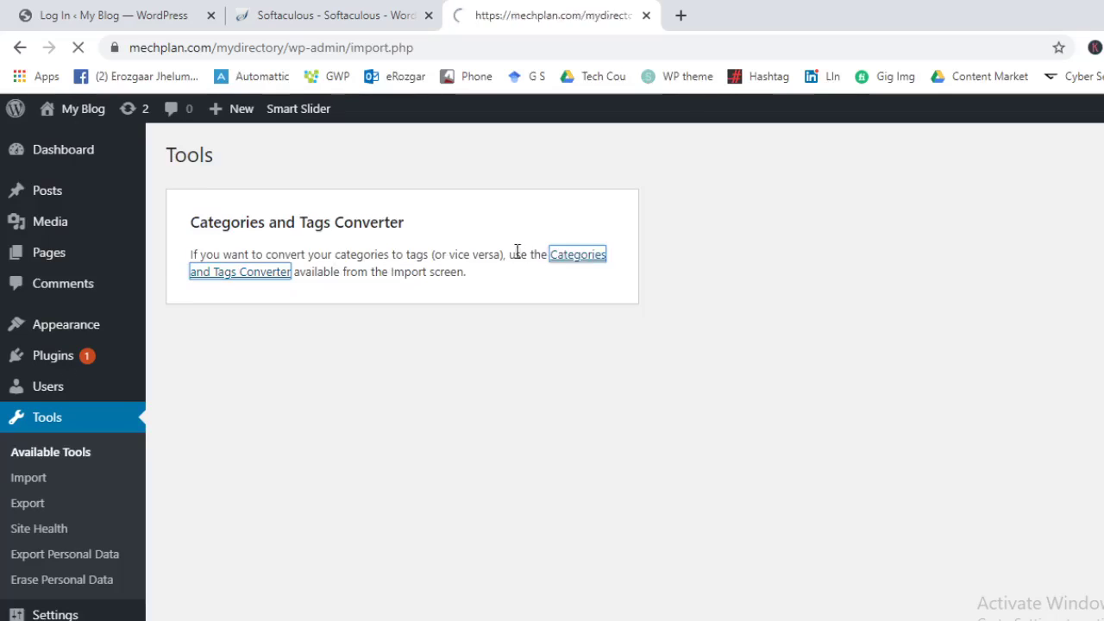
scroll(844, 289, "down", 1)
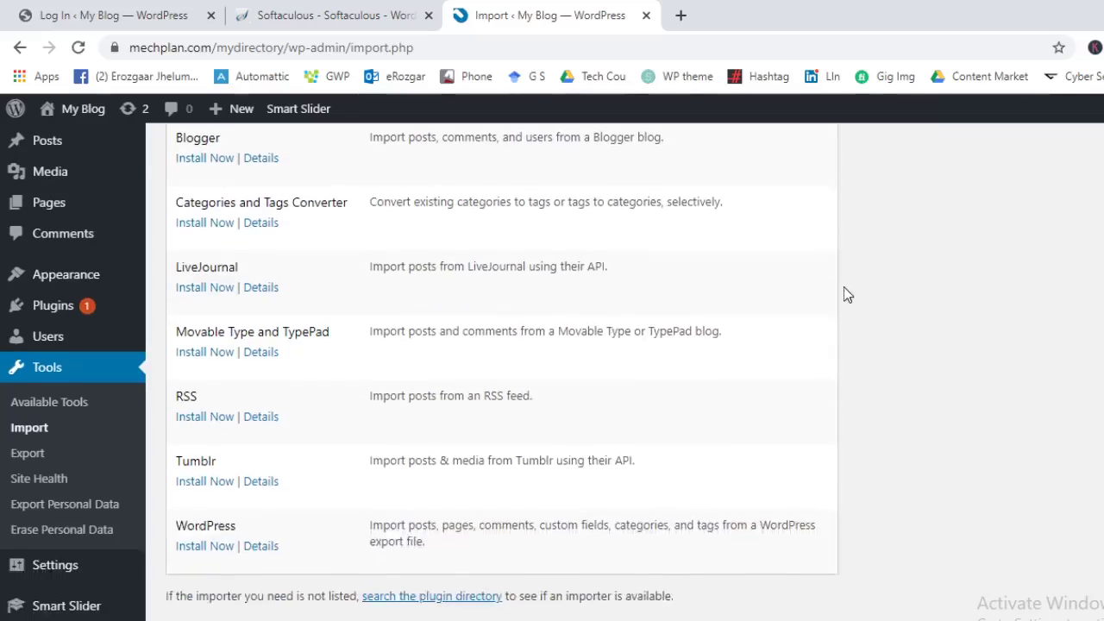
scroll(845, 295, "up", 1)
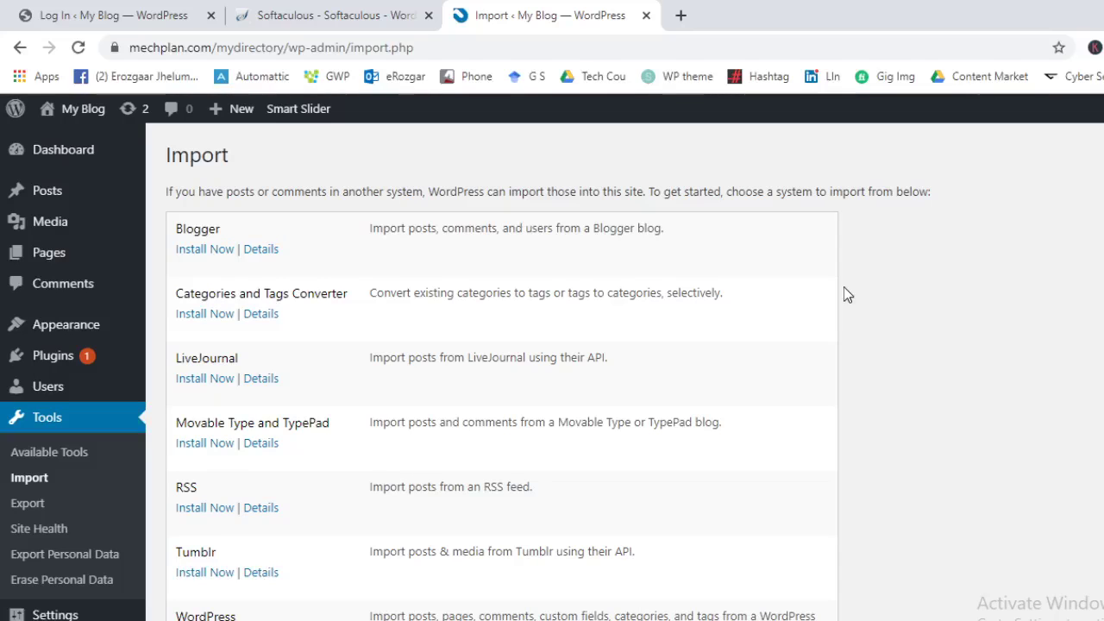
- Review the Export page's All content option, then move on to Site Health
left_click(12, 507)
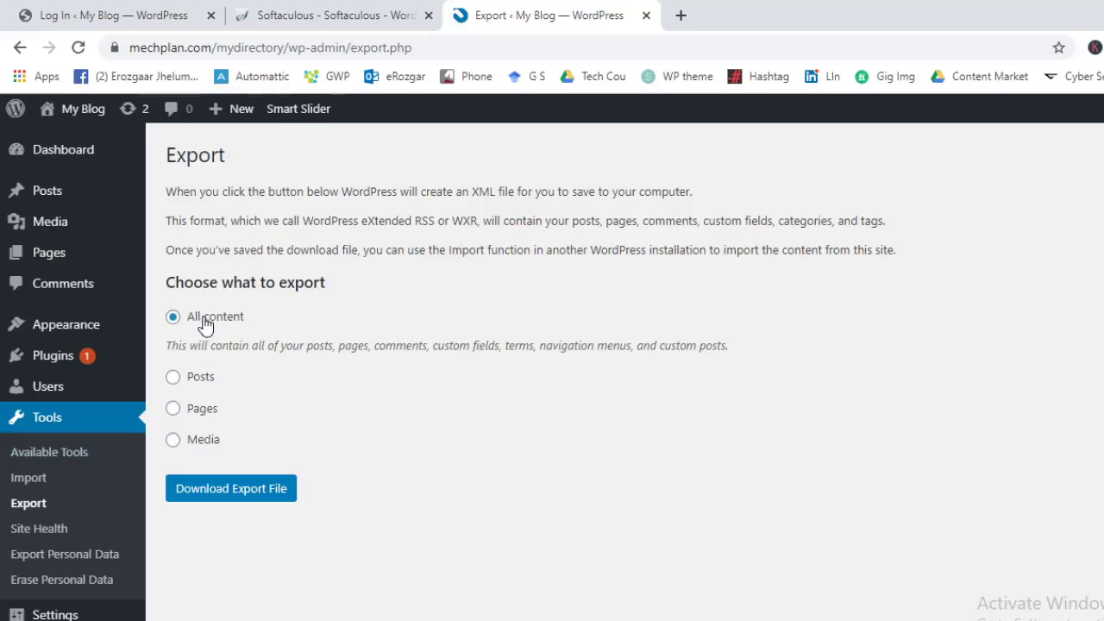
left_click(231, 489)
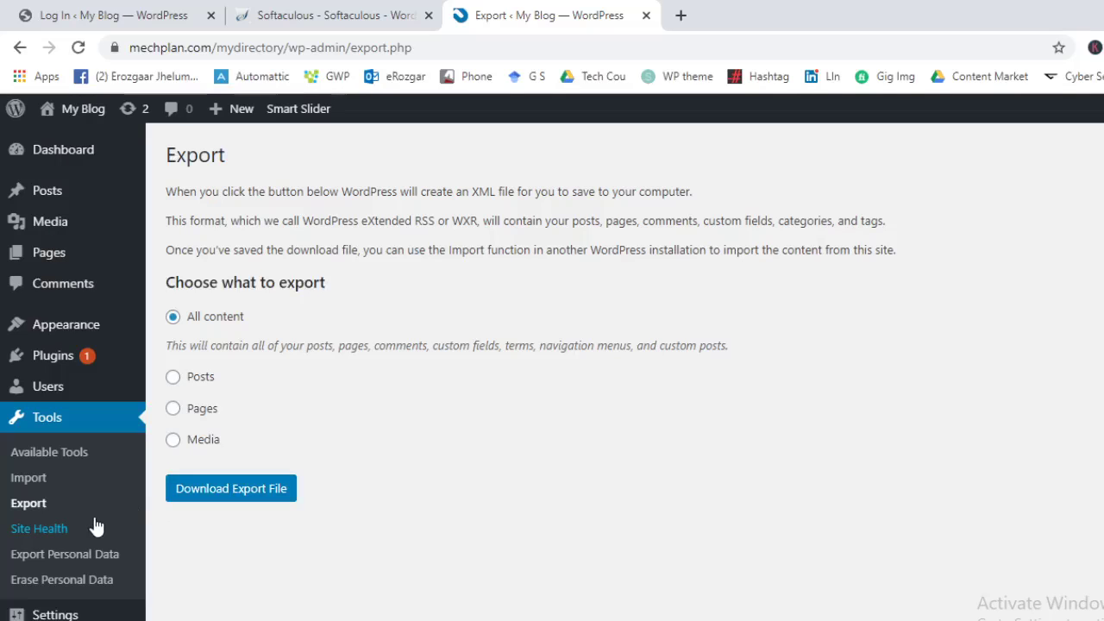
- Check Site Health: one critical outdated PHP 7.0.33 issue and three recommended improvements
left_click(63, 533)
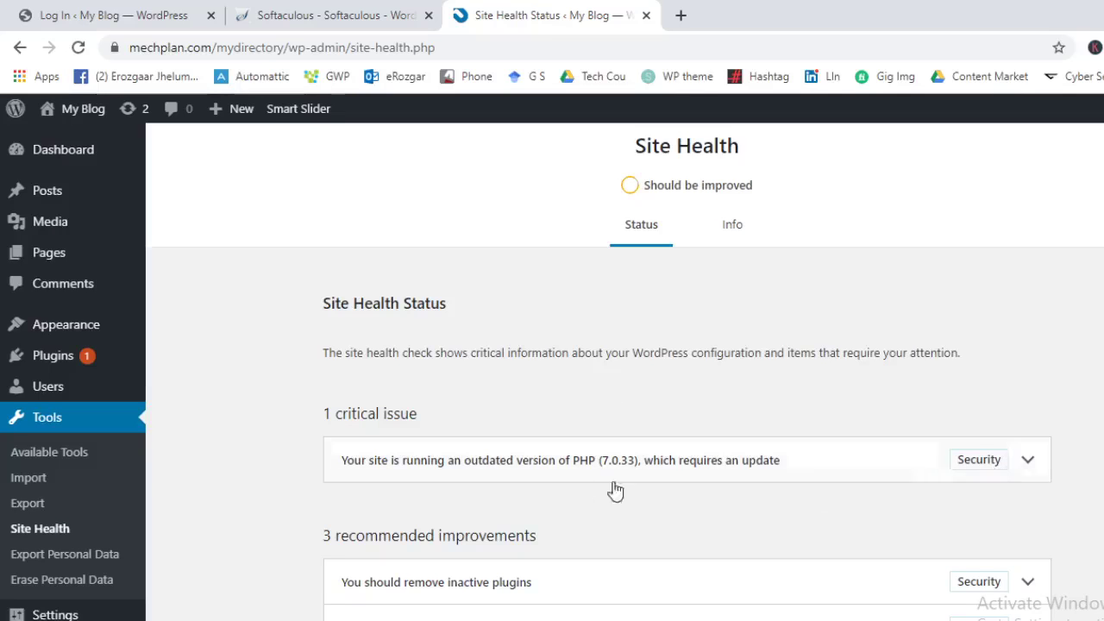
scroll(368, 479, "down", 2)
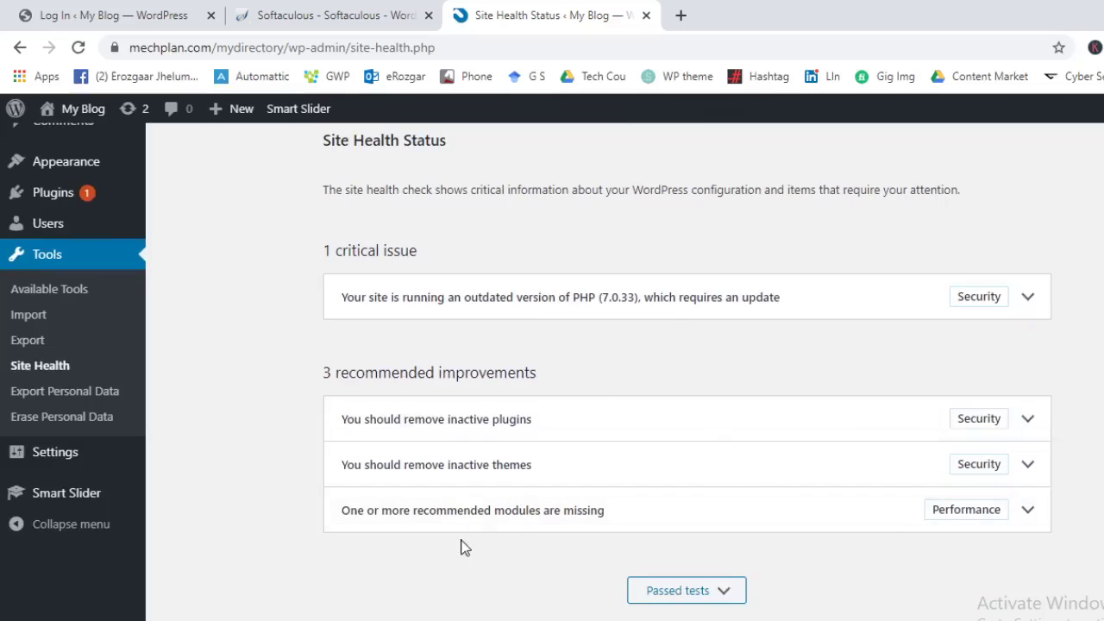
- View the Export Personal Data page with its empty request form and no requests
left_click(43, 395)
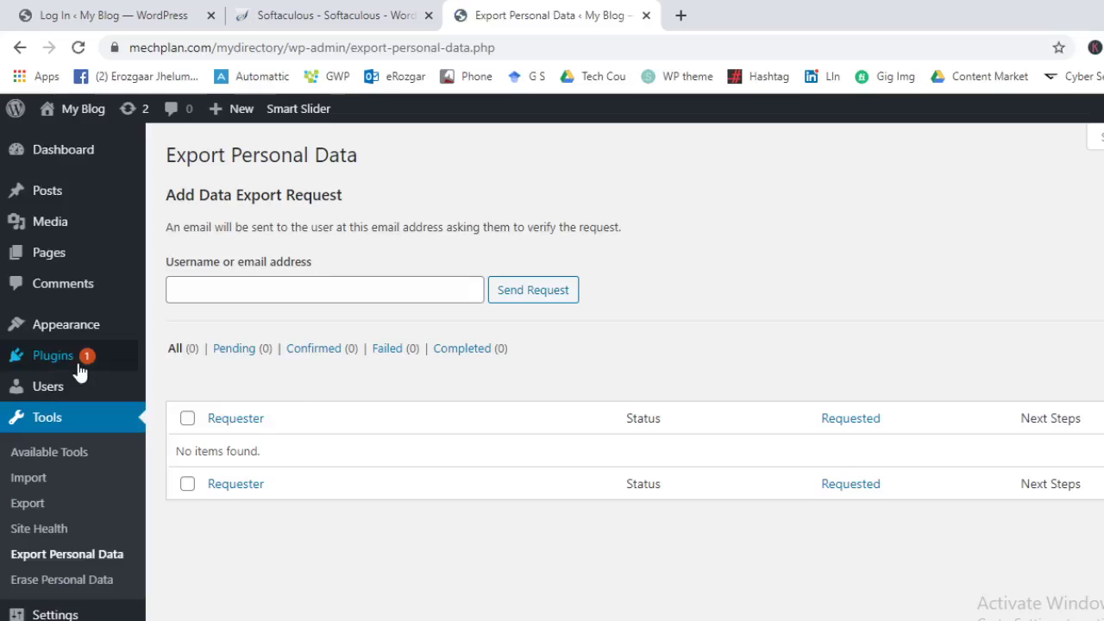
mouse_move(79, 371)
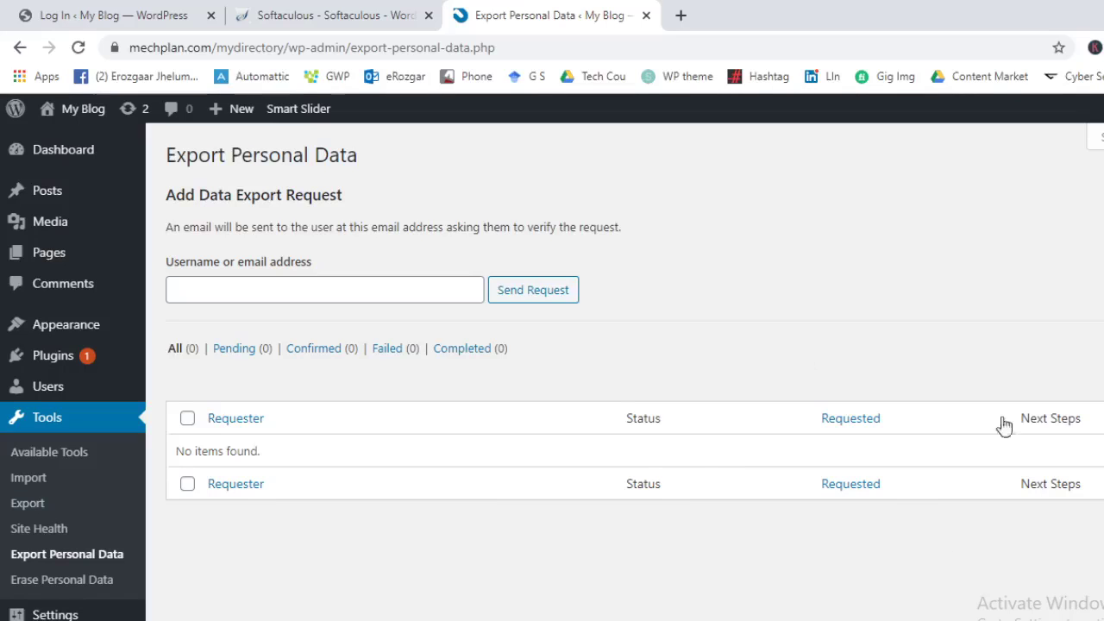
scroll(186, 524, "down", 1)
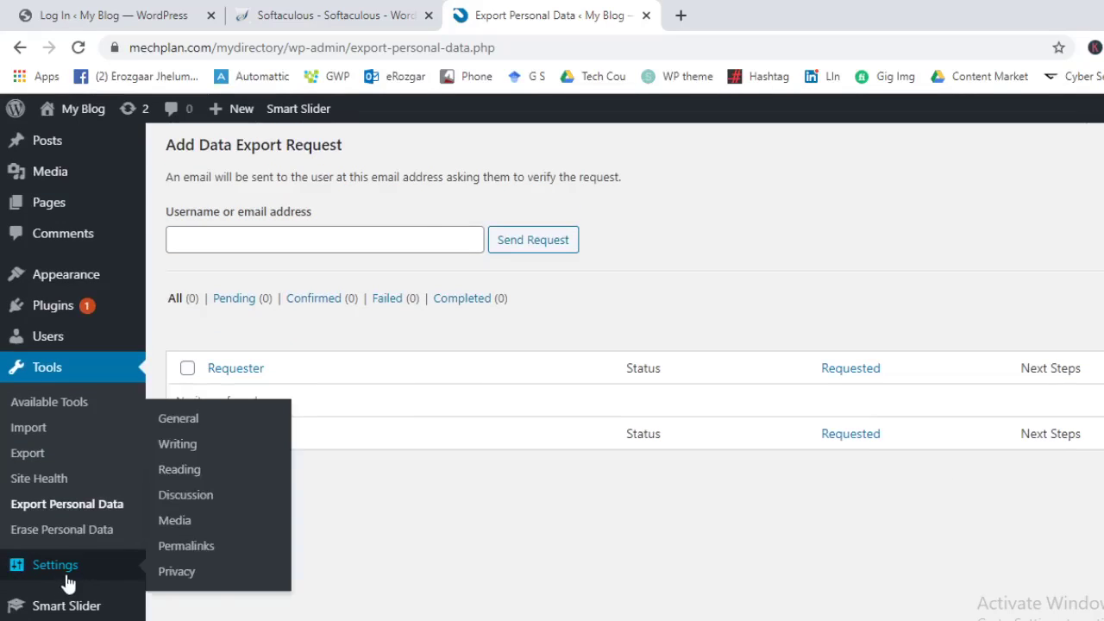
- View the Erase Personal Data page showing zero erasure requests in every status
left_click(34, 531)
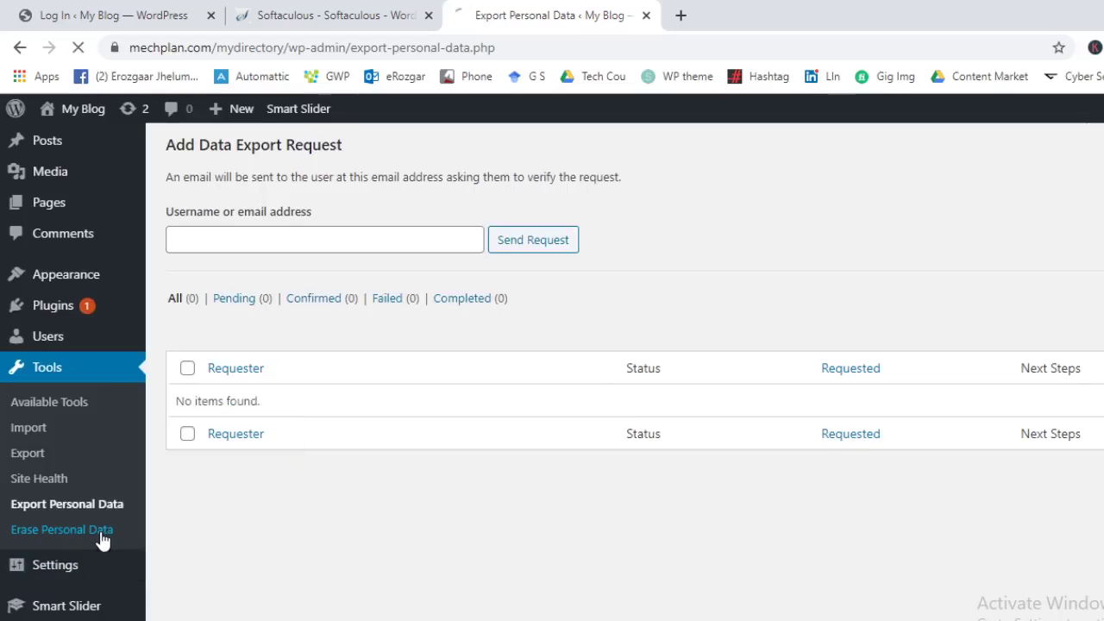
left_click(94, 533)
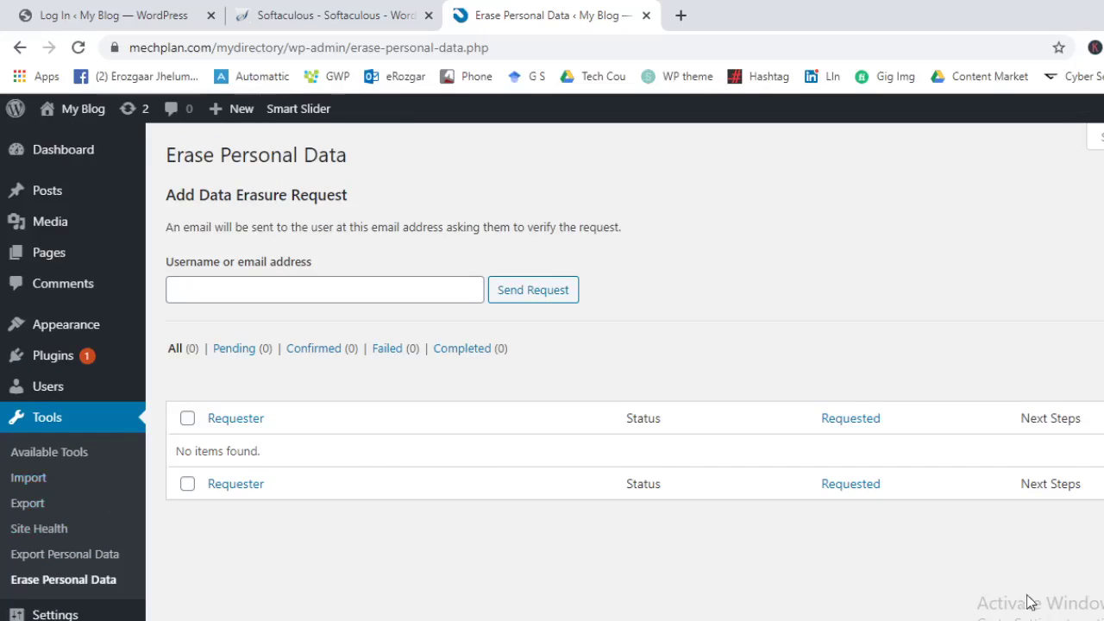
scroll(189, 445, "down", 1)
scroll(42, 592, "up", 1)
mouse_move(43, 614)
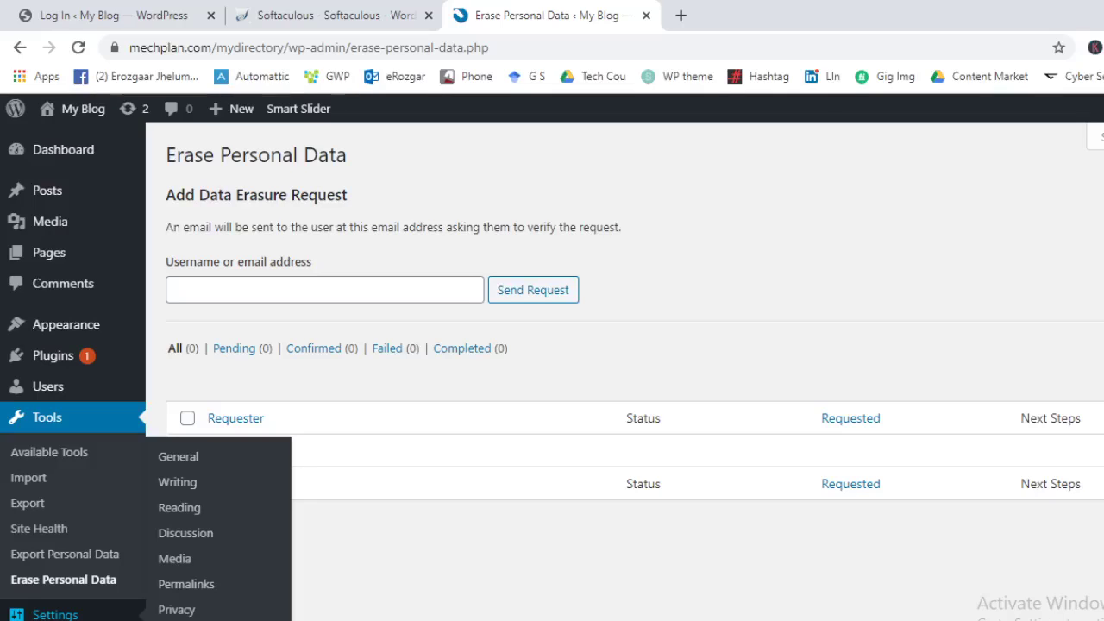
- Confirm Privacy Policy as the site's privacy policy page in Privacy Settings
left_click(216, 611)
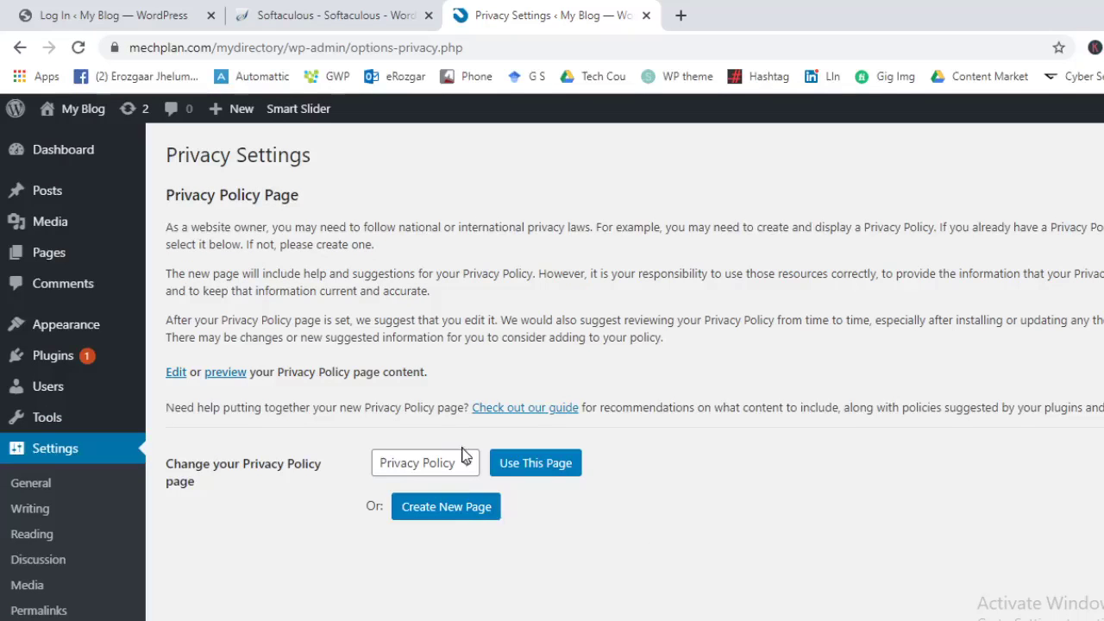
left_click(565, 473)
- Compare the Plain, Day and name, Month and name and Numeric permalink options before returning to Post name
left_click(27, 613)
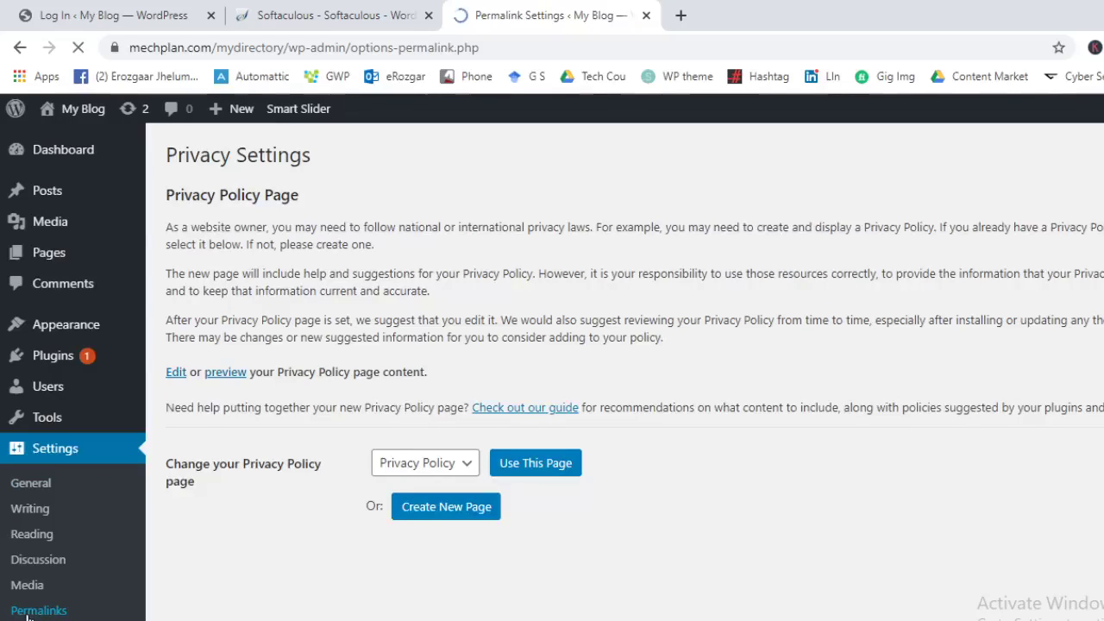
scroll(568, 330, "down", 1)
scroll(681, 336, "up", 1)
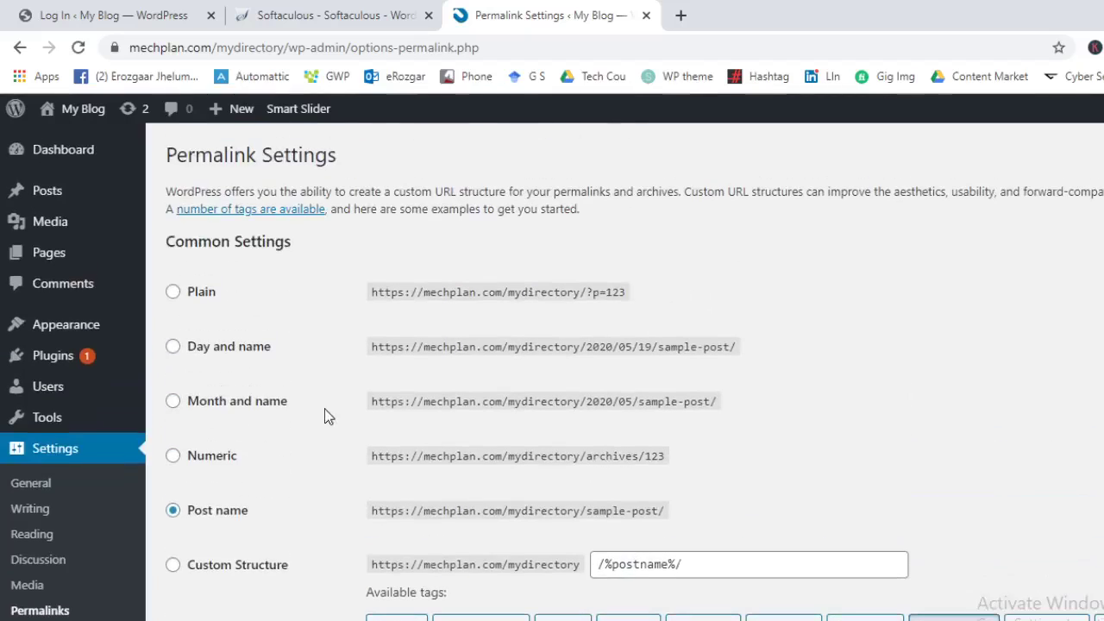
left_click(190, 302)
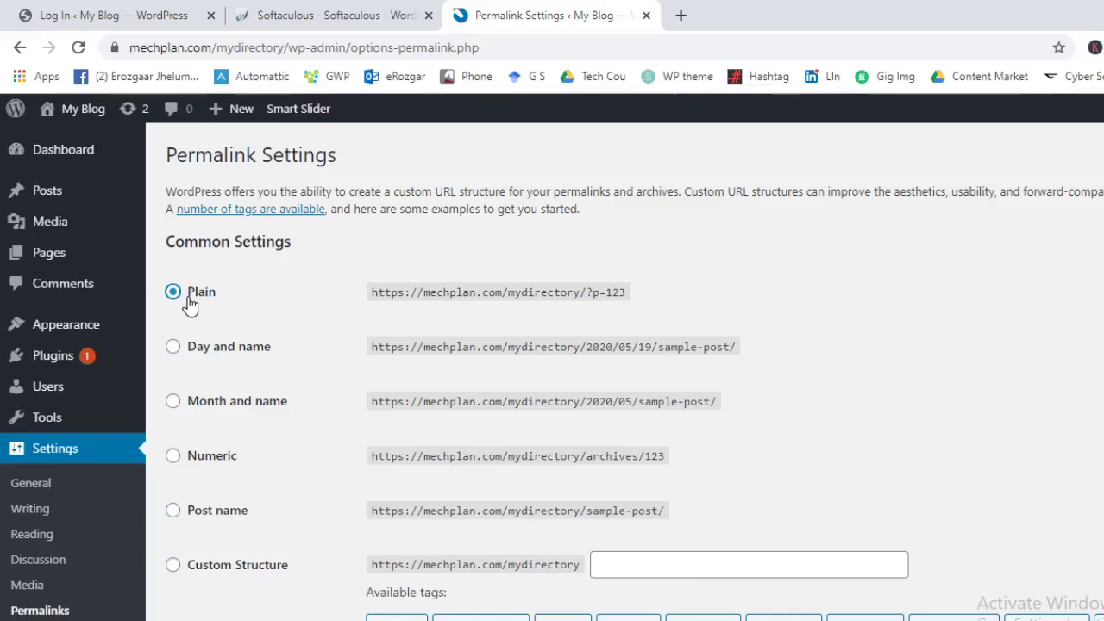
left_click(207, 360)
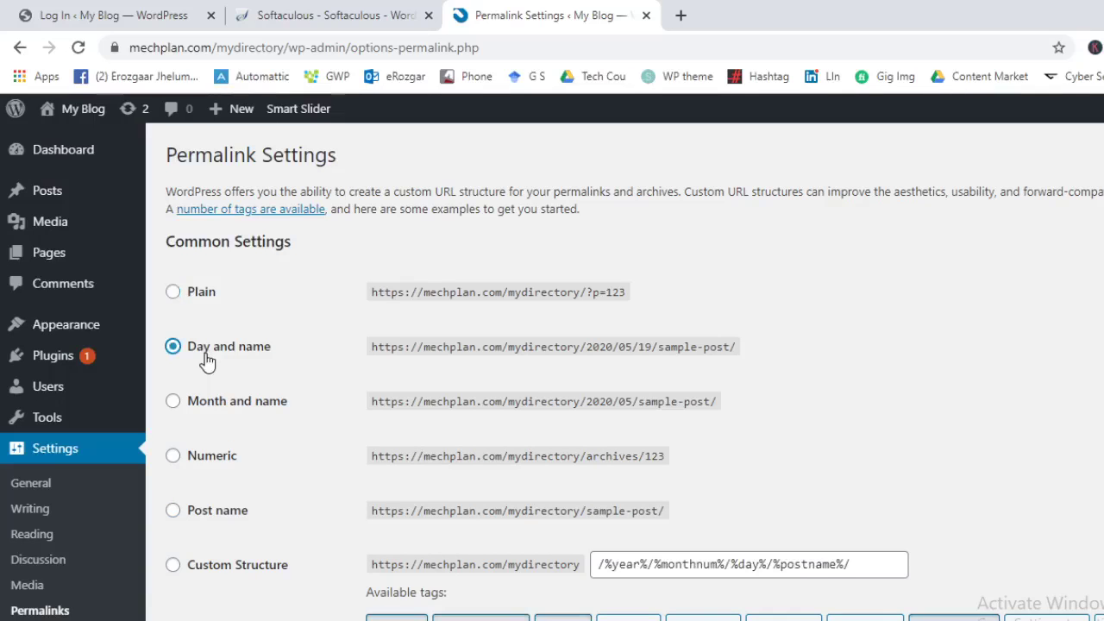
left_click(220, 403)
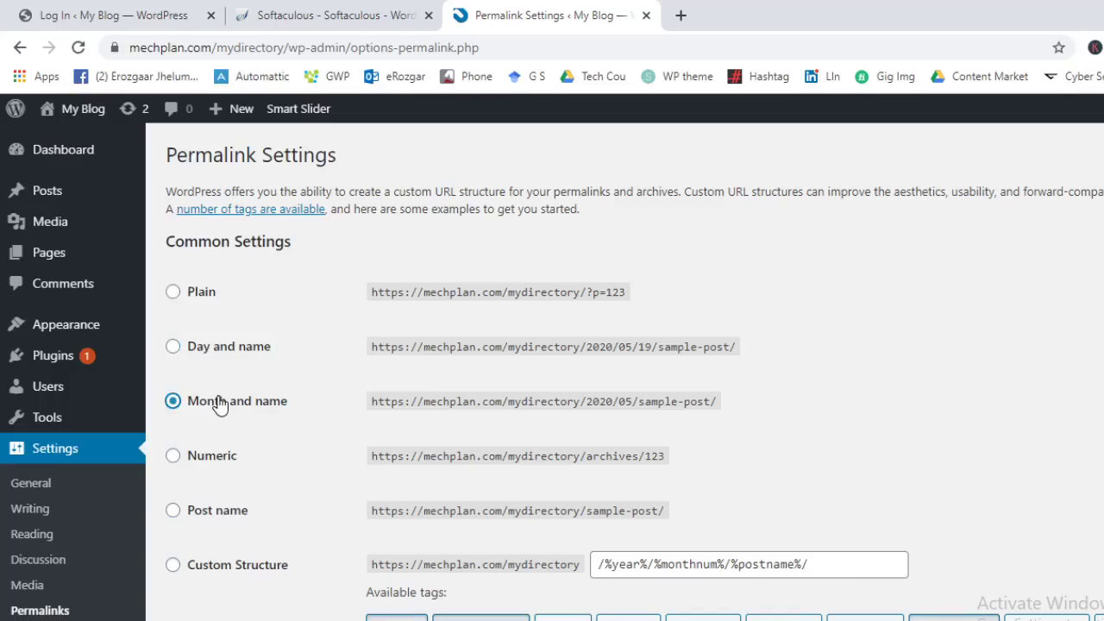
left_click(214, 455)
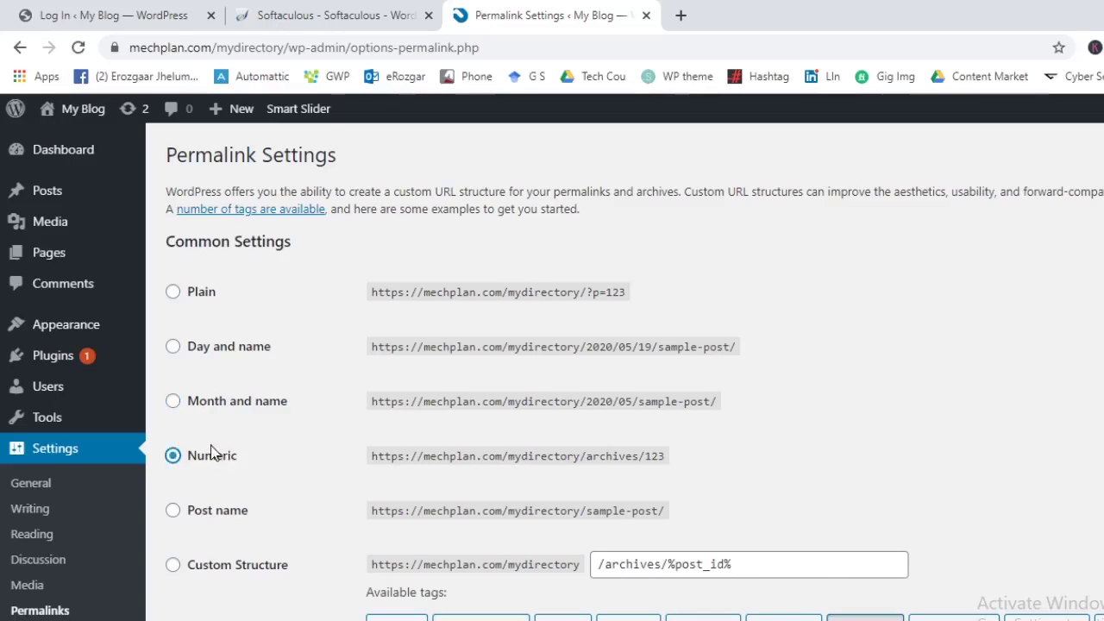
left_click(212, 511)
scroll(306, 470, "down", 3)
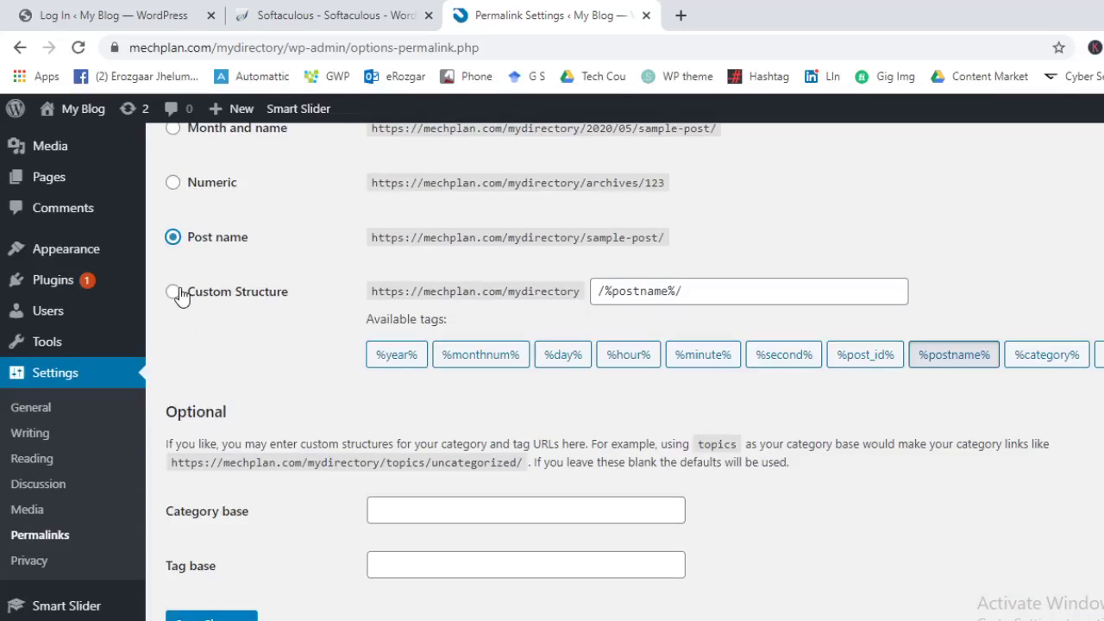
- Settle on the Post name (/%postname%/) permalink structure and save it
left_click(176, 294)
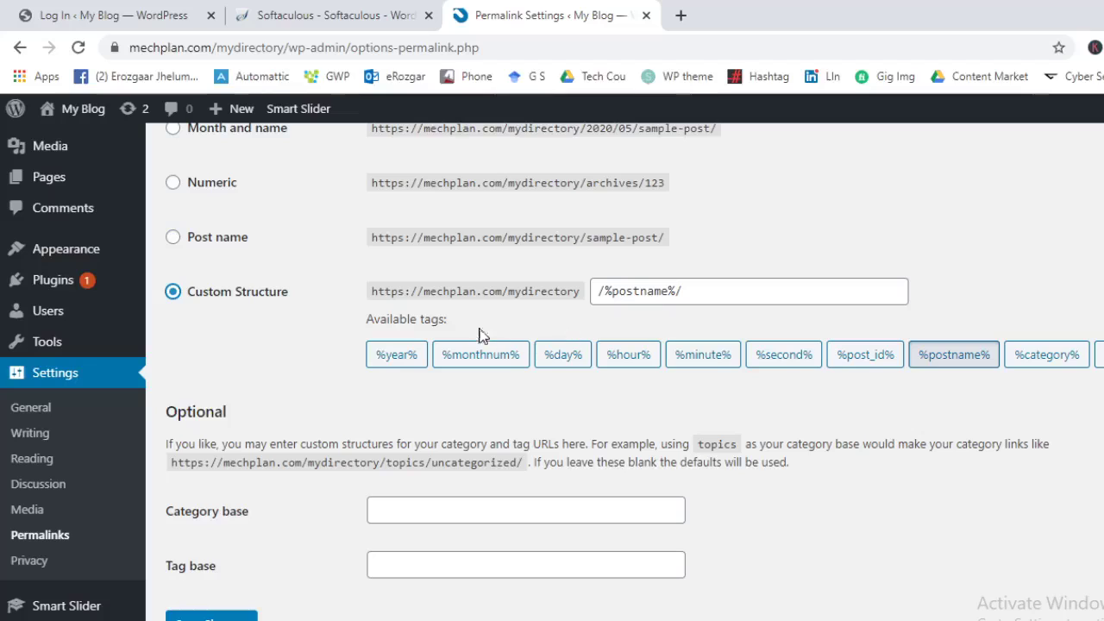
left_click(228, 249)
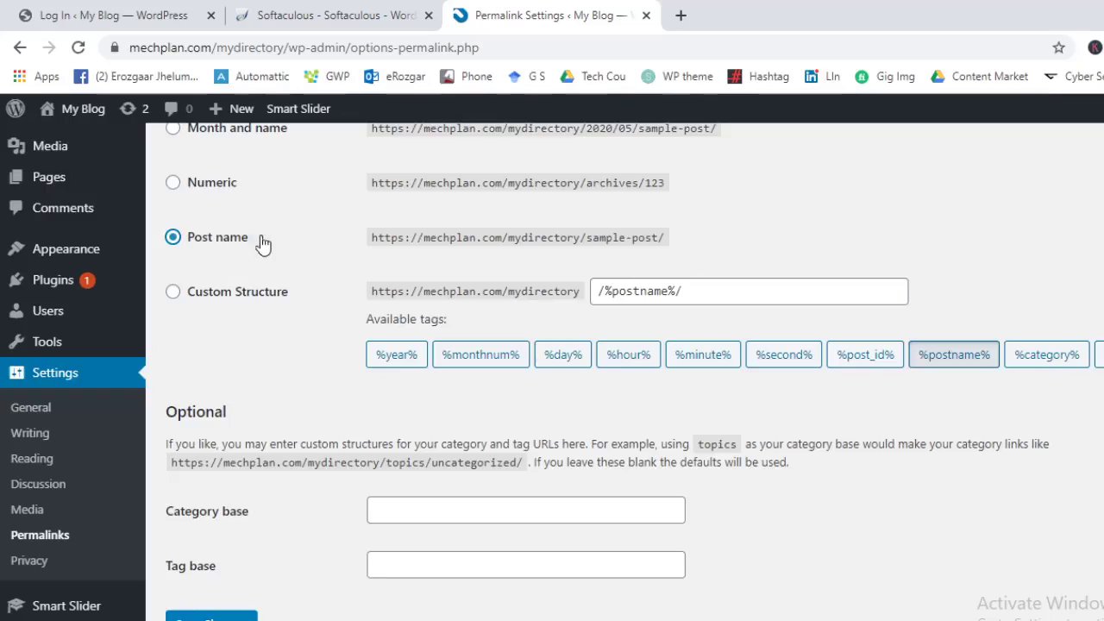
scroll(815, 246, "up", 2)
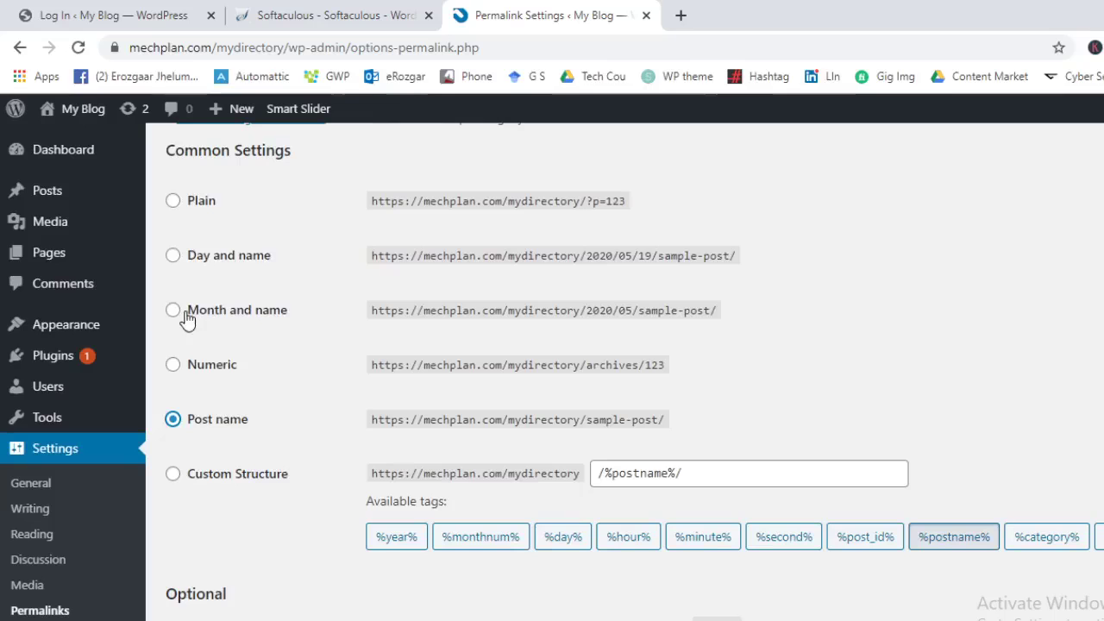
left_click(191, 258)
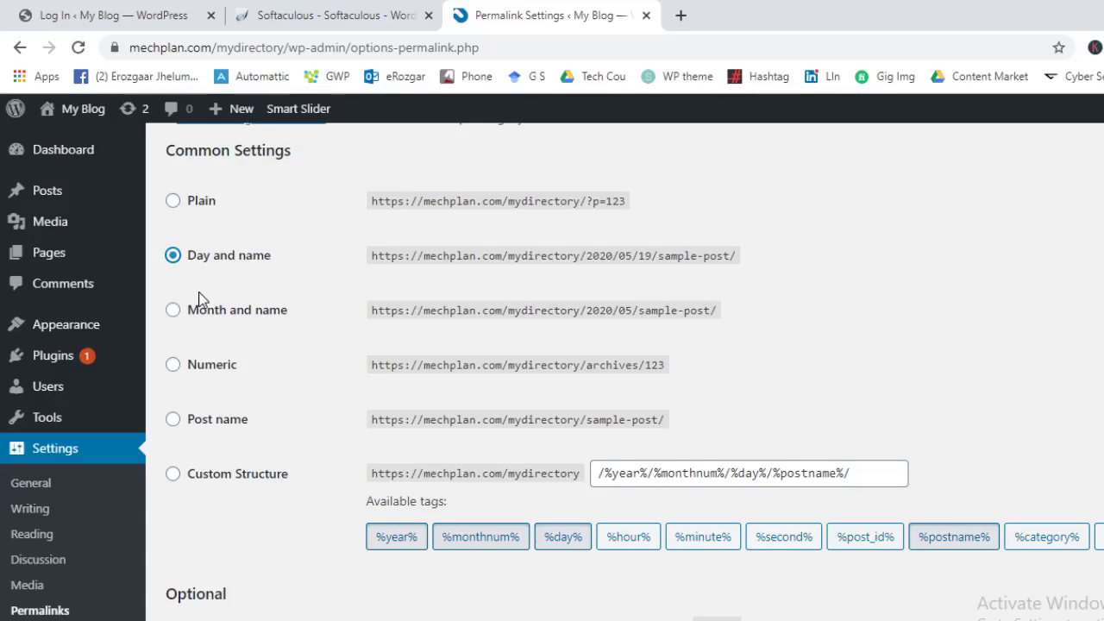
left_click(206, 423)
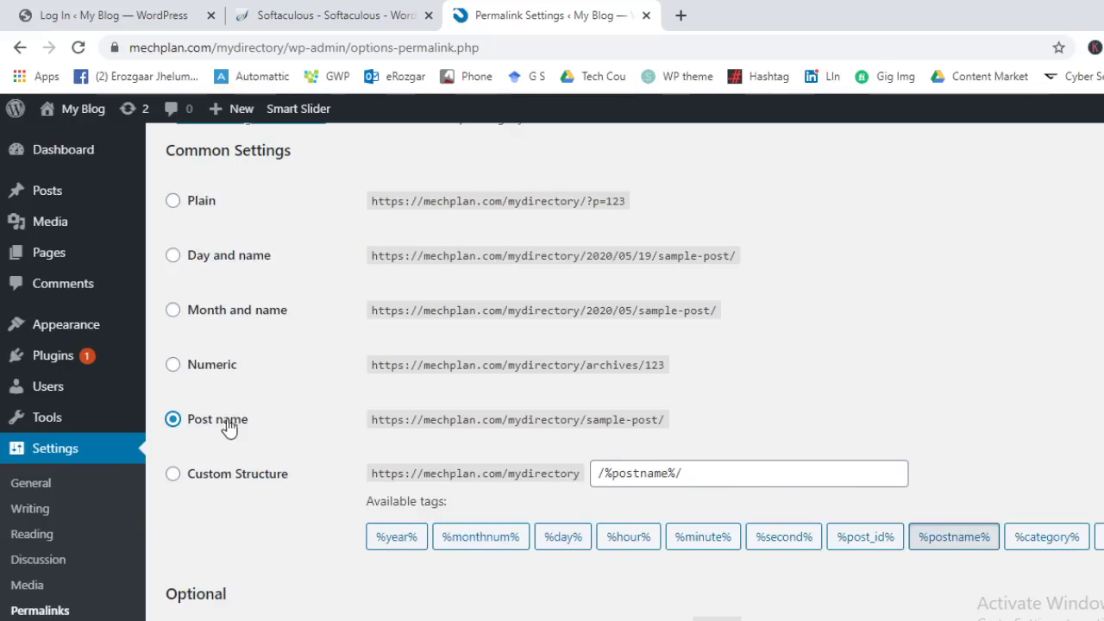
scroll(537, 339, "down", 3)
left_click(195, 578)
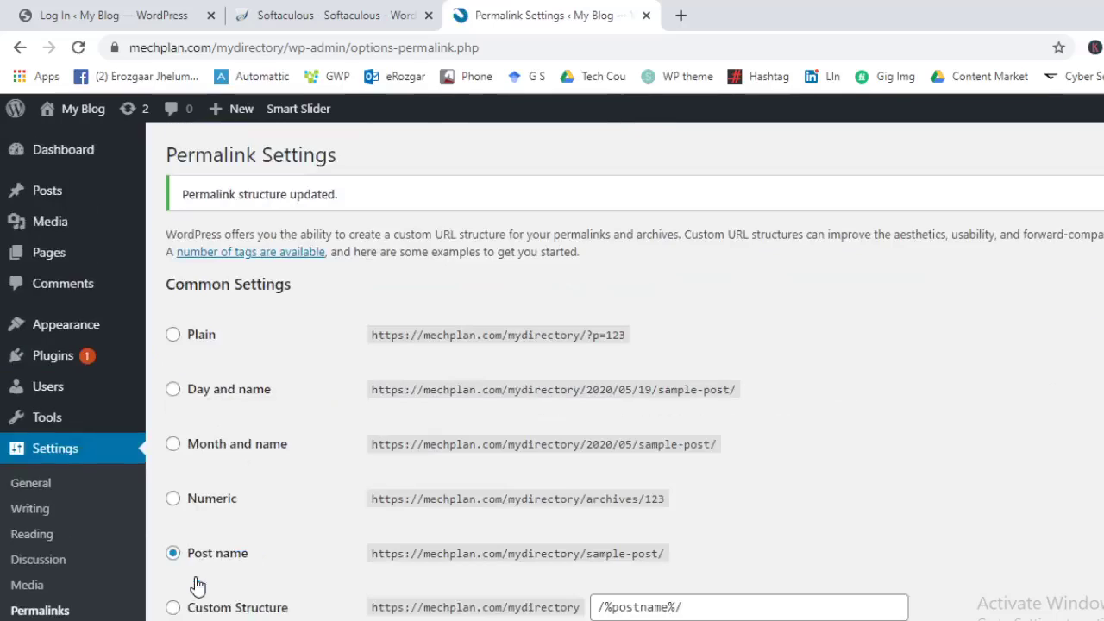
scroll(28, 552, "down", 2)
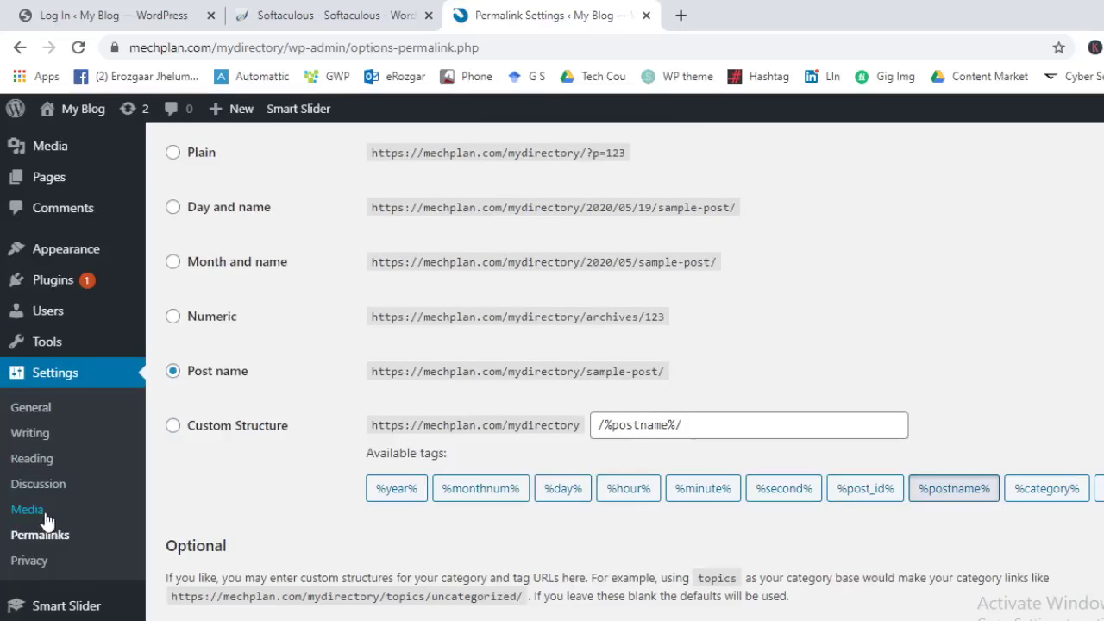
- Review Media Settings: thumbnail 150×150, medium 300×300, large 1024×1024 image sizes
left_click(43, 516)
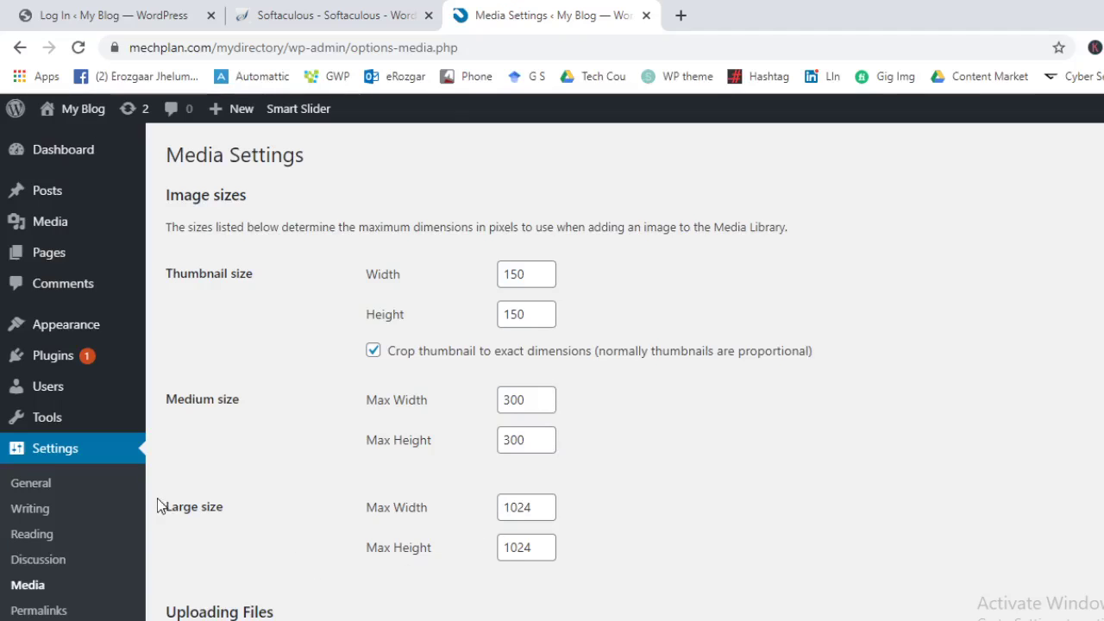
scroll(492, 456, "down", 2)
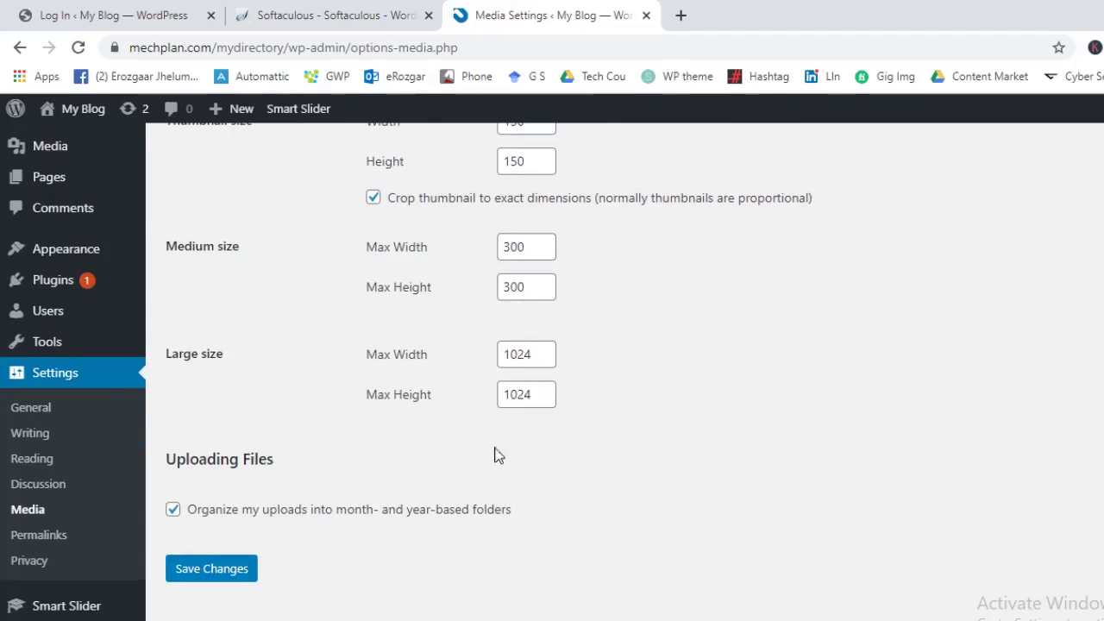
- Review the Discussion Settings: threaded comments 5 levels deep and the Mystery Person default avatar
left_click(37, 486)
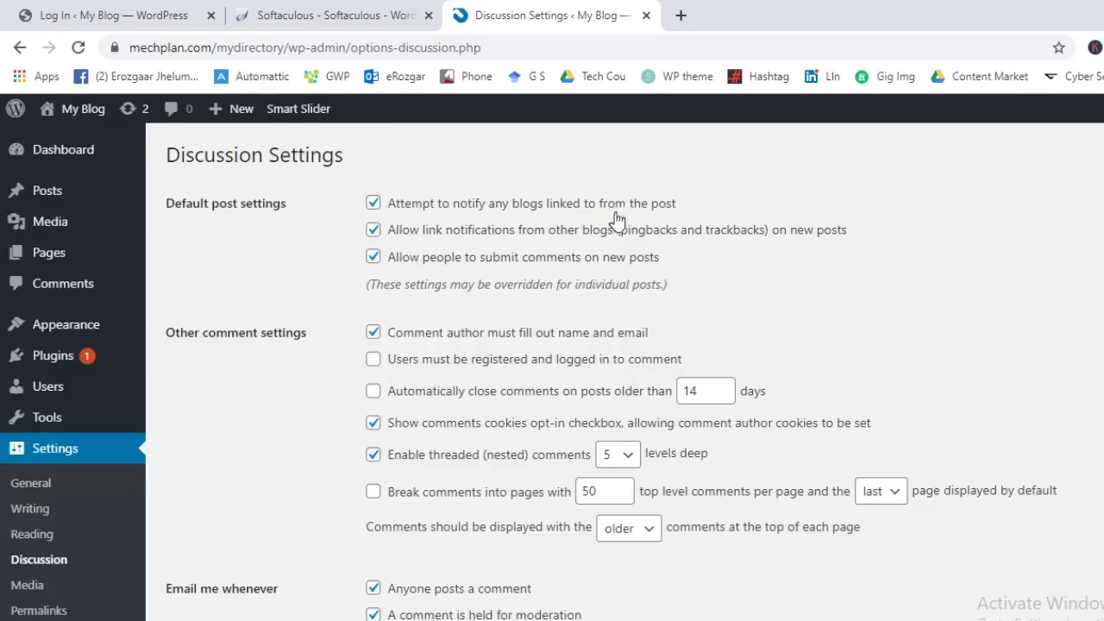
scroll(622, 293, "down", 5)
scroll(624, 293, "down", 7)
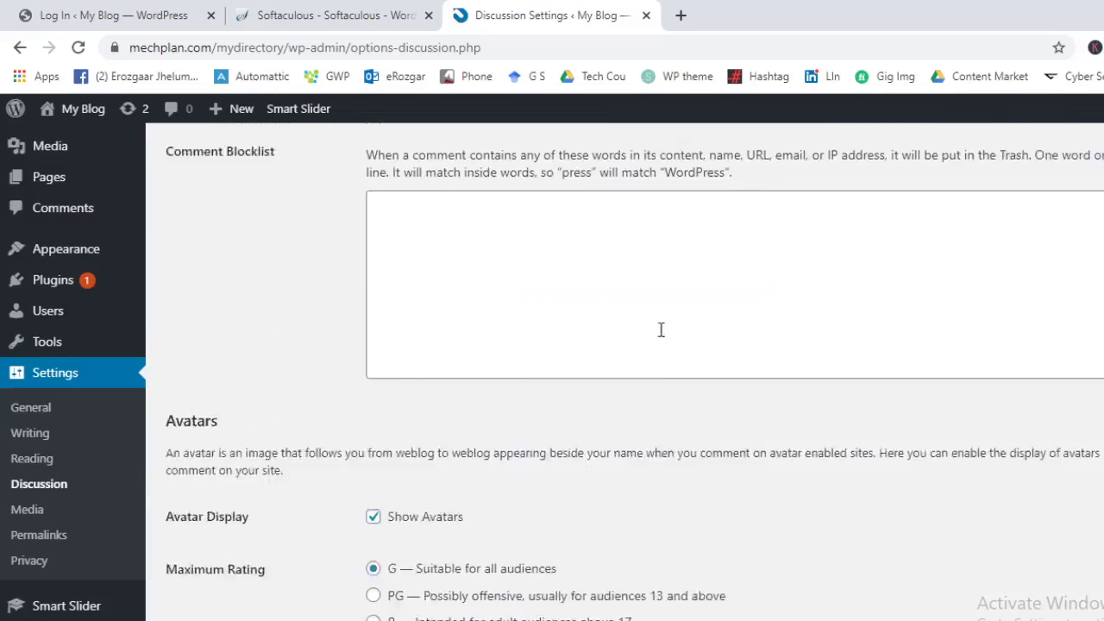
scroll(570, 172, "down", 1)
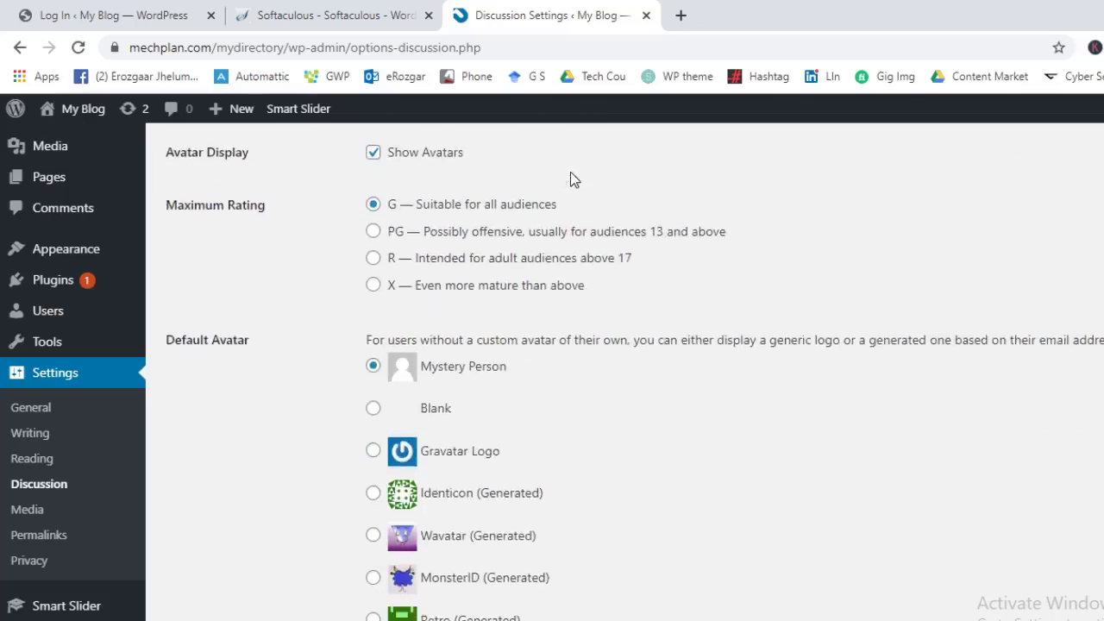
scroll(560, 215, "up", 1)
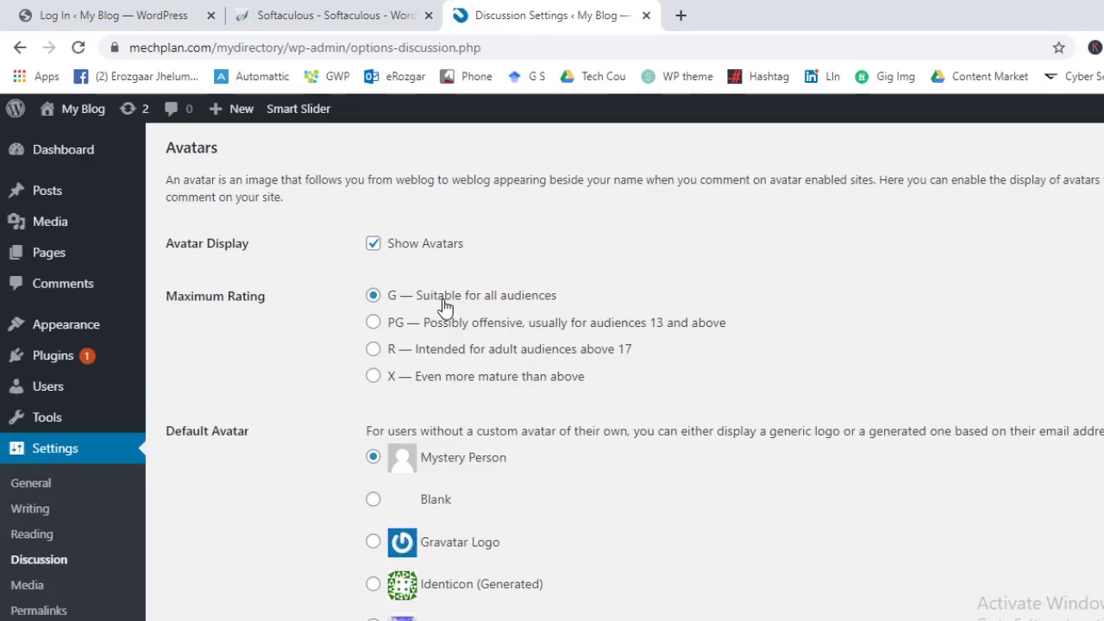
scroll(482, 295, "up", 1)
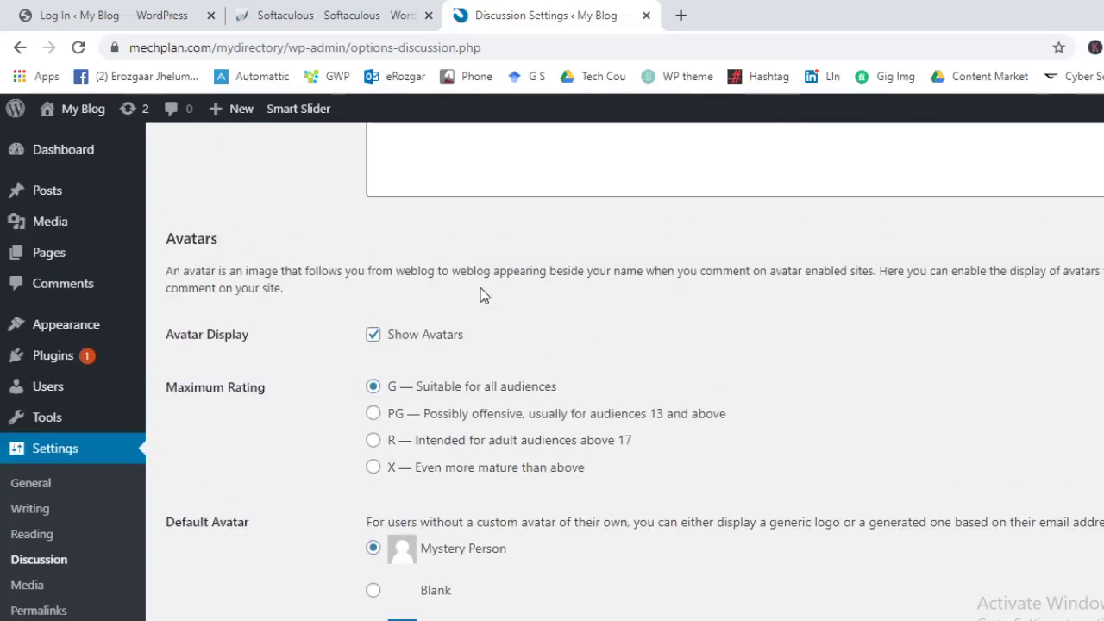
scroll(483, 345, "down", 3)
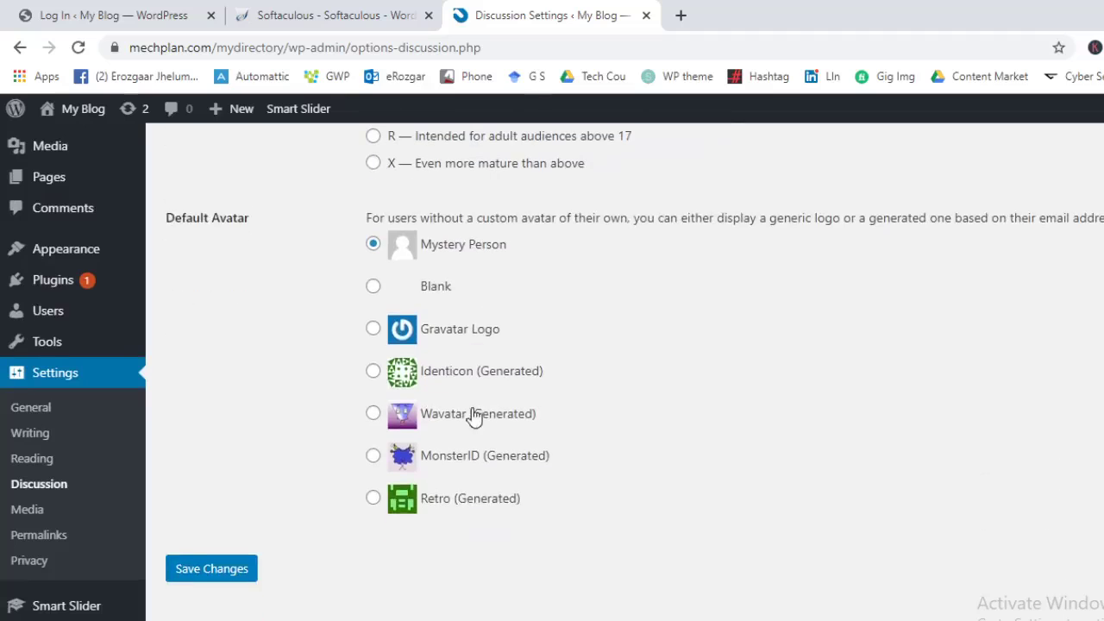
- In Reading Settings, choose A static page: My New Page as homepage, Sample Page for posts, and save
left_click(38, 460)
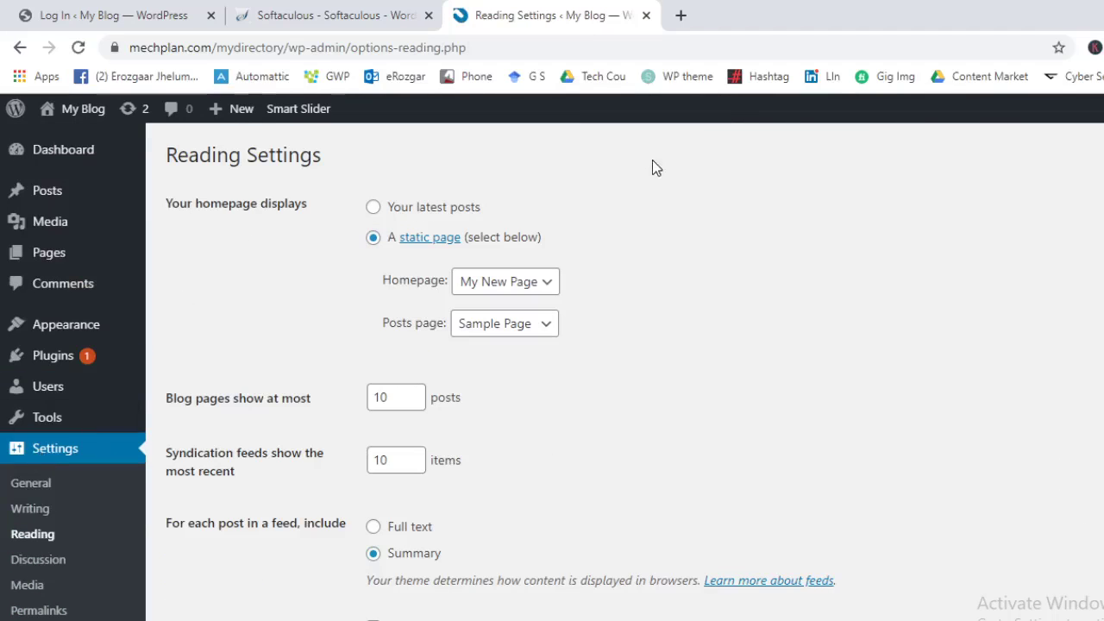
left_click(382, 213)
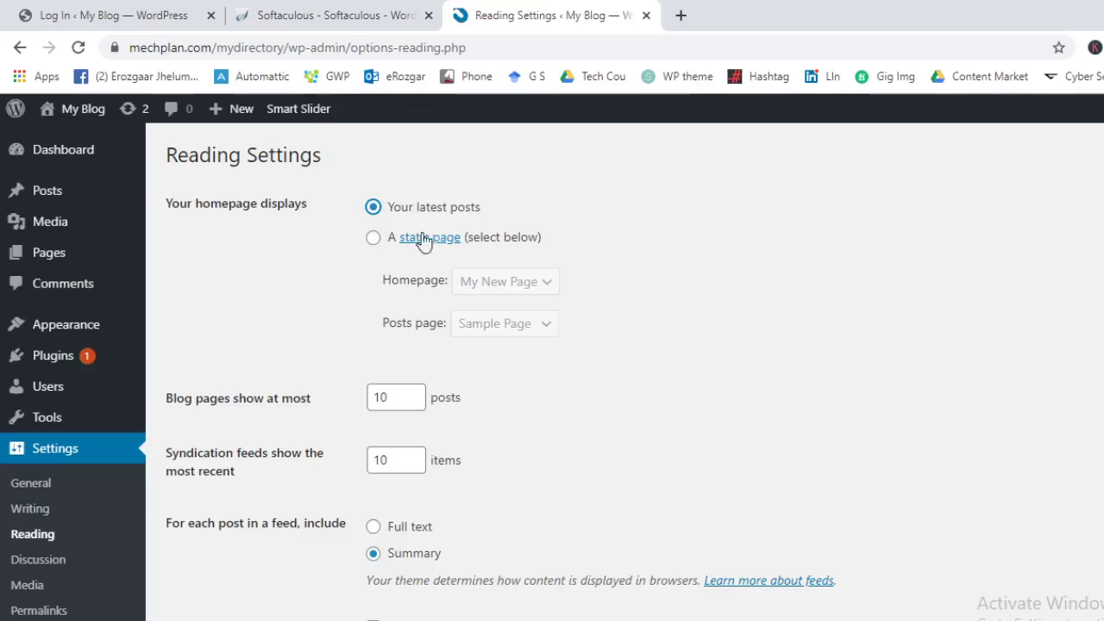
left_click(372, 238)
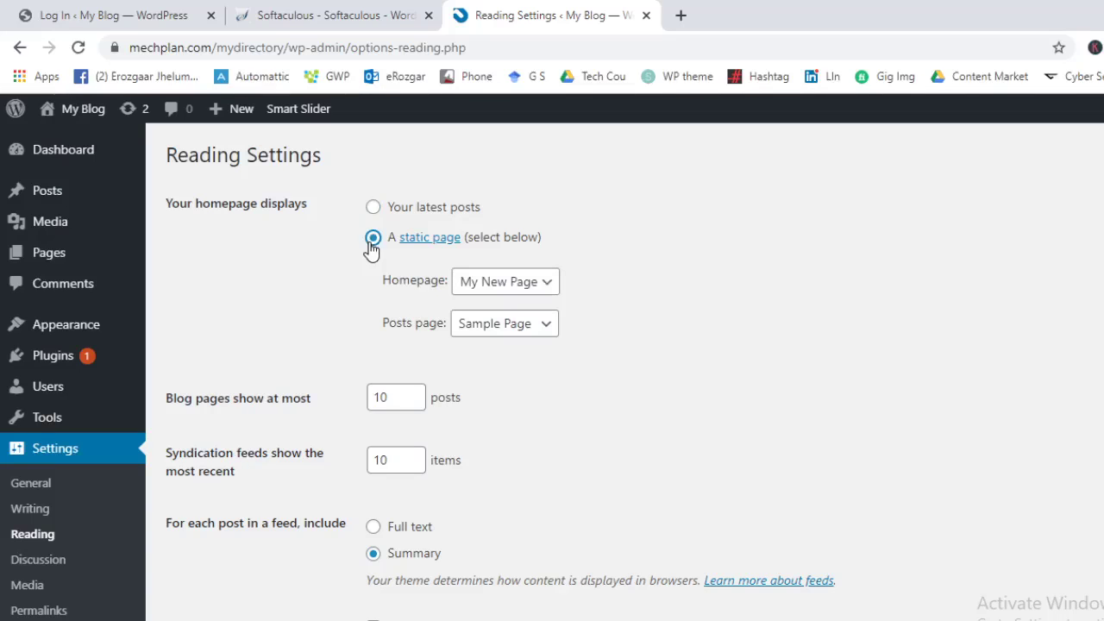
left_click(483, 291)
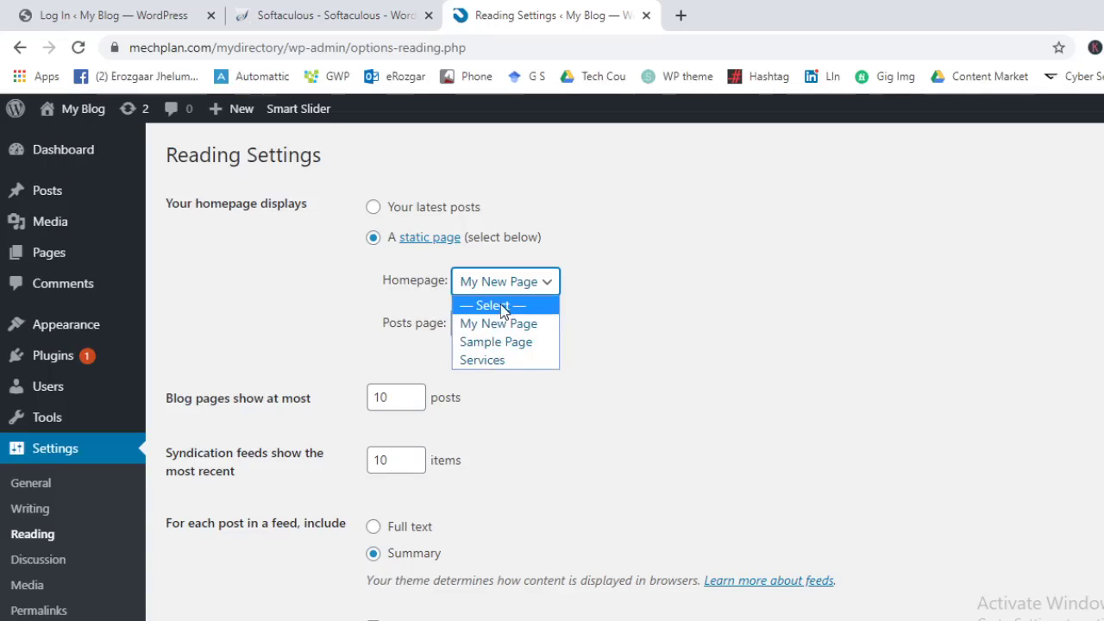
left_click(507, 323)
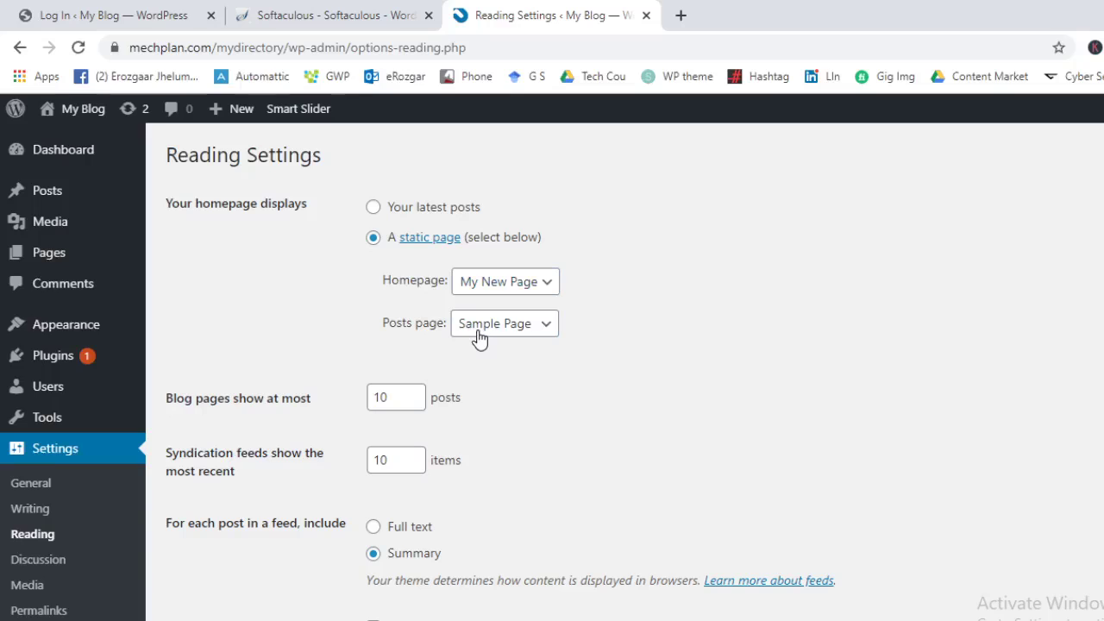
left_click(479, 332)
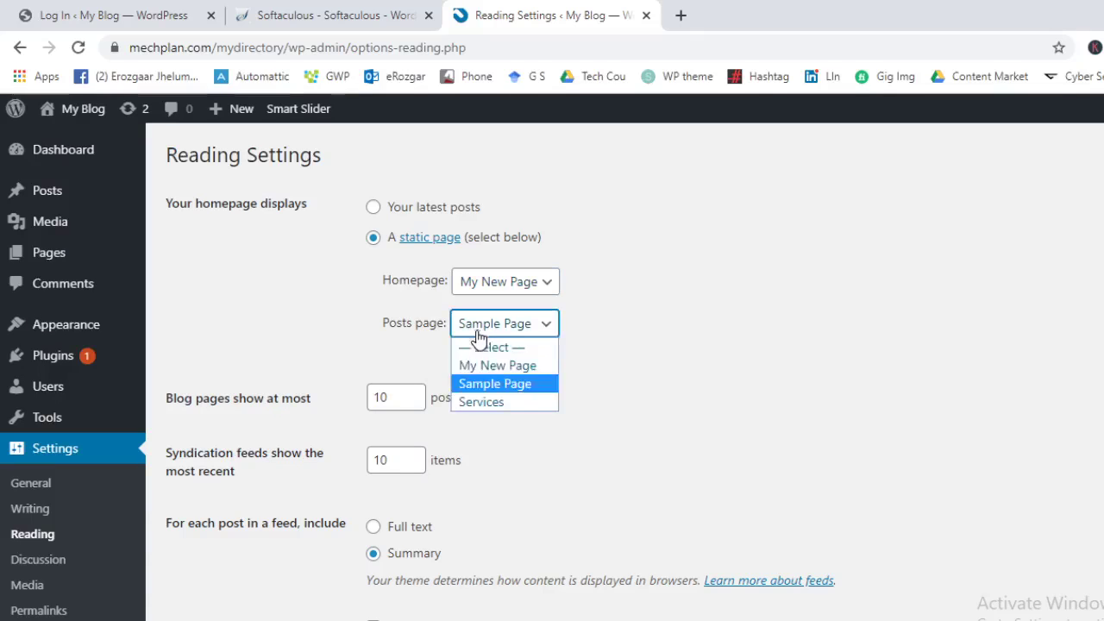
left_click(458, 382)
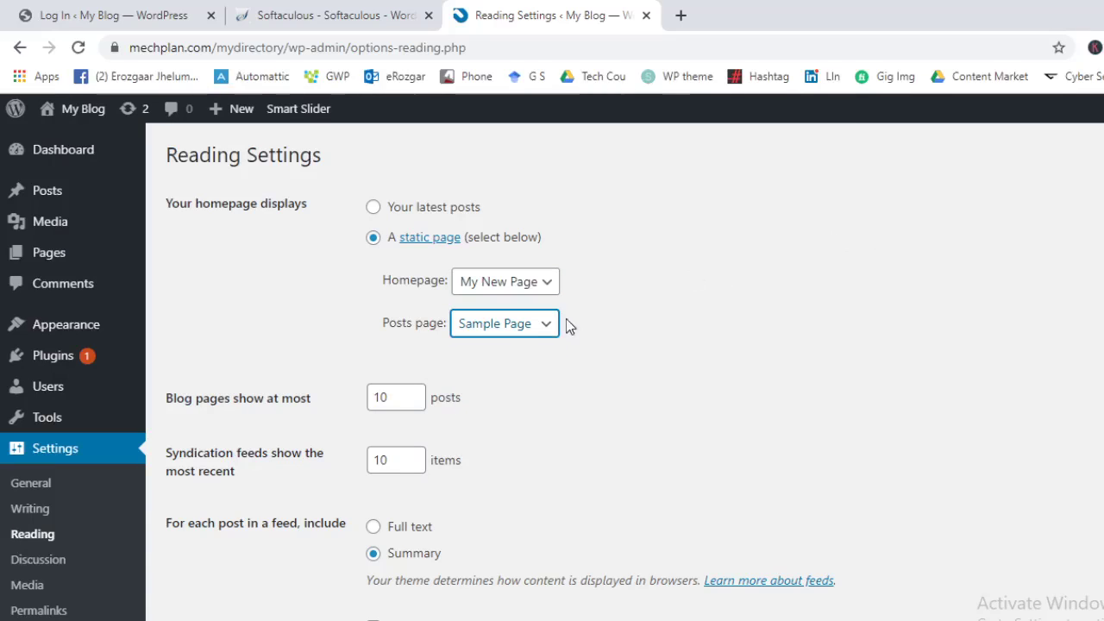
scroll(721, 327, "down", 2)
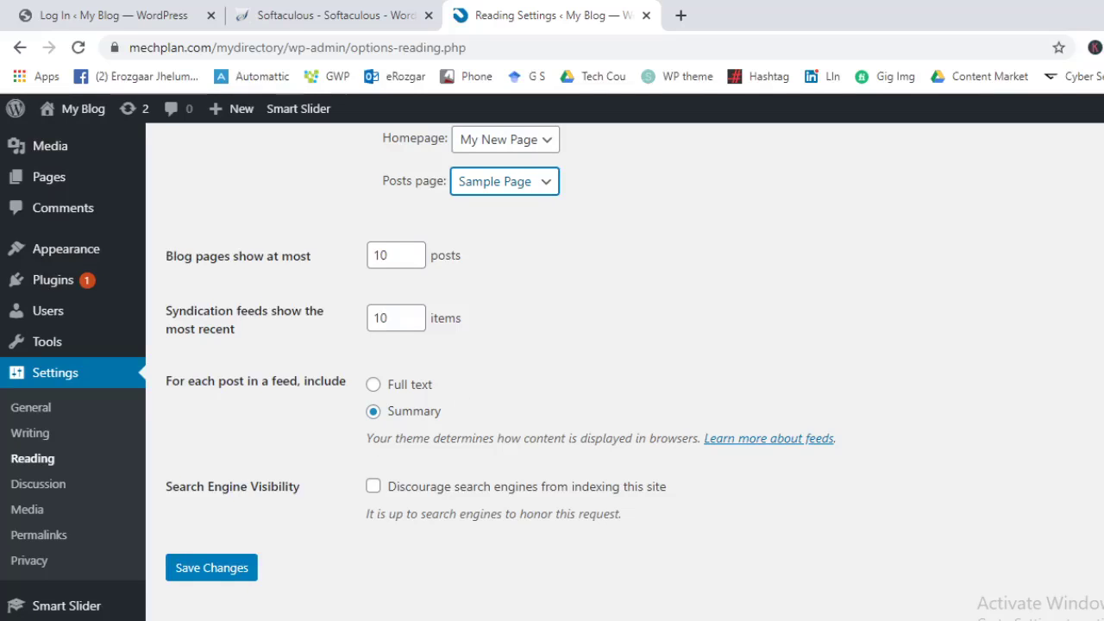
left_click(188, 565)
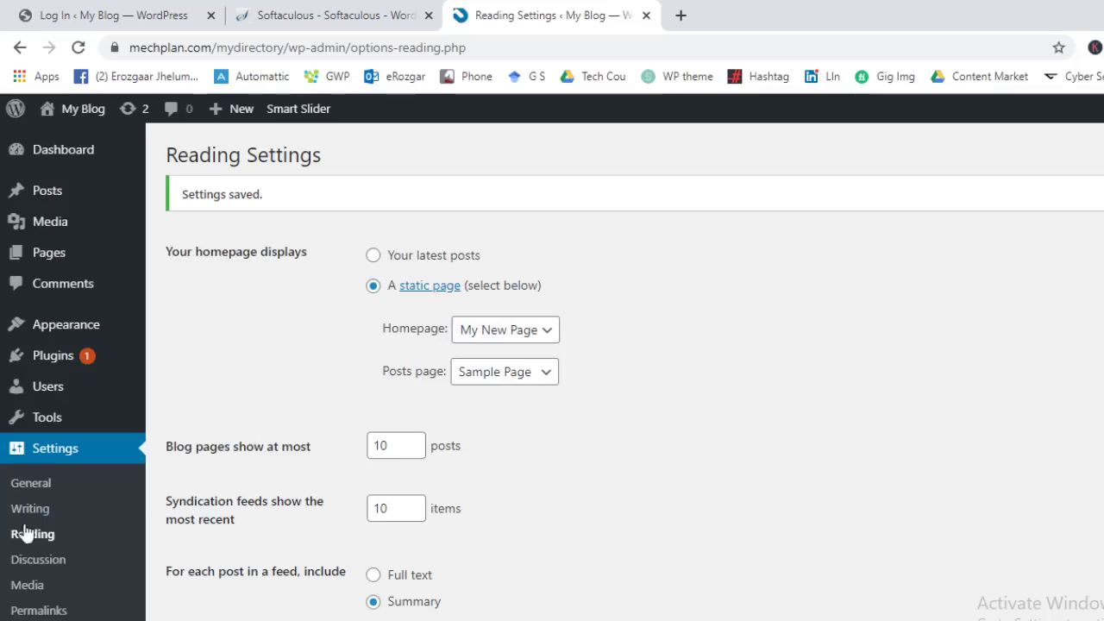
left_click(13, 514)
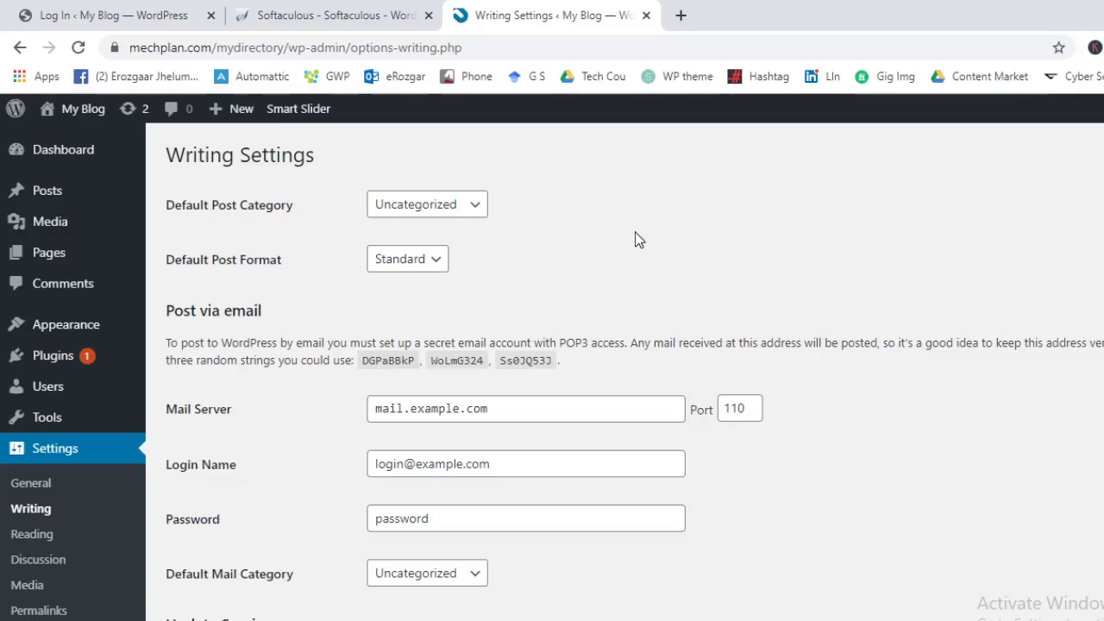
- Set Default Post Category to News, leave Default Post Format on Standard, and save Writing Settings
left_click(434, 211)
left_click(447, 246)
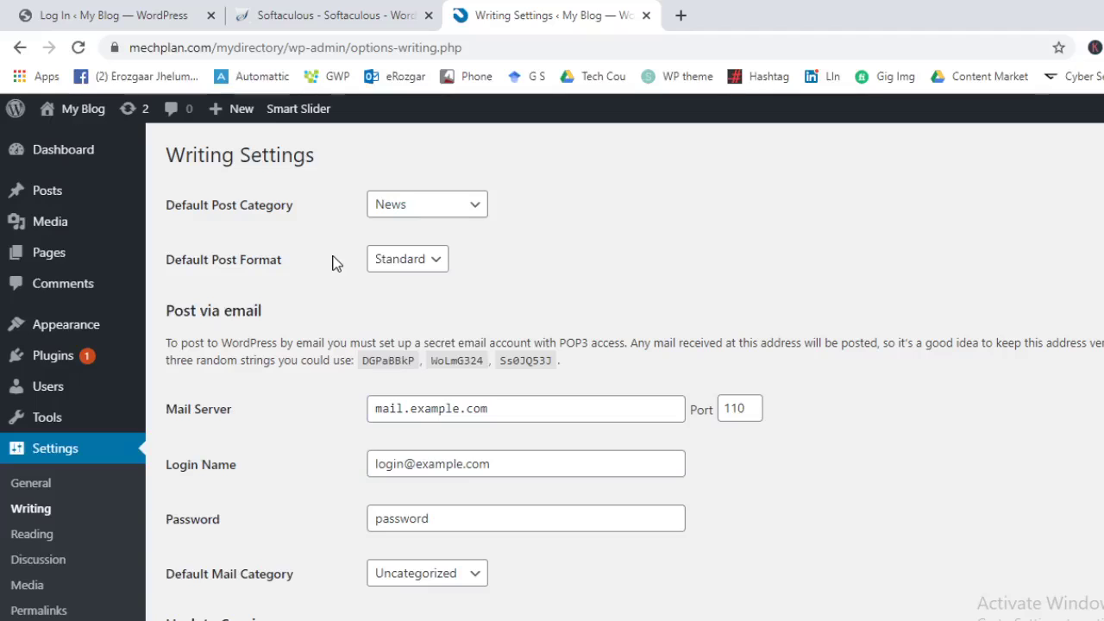
left_click(386, 257)
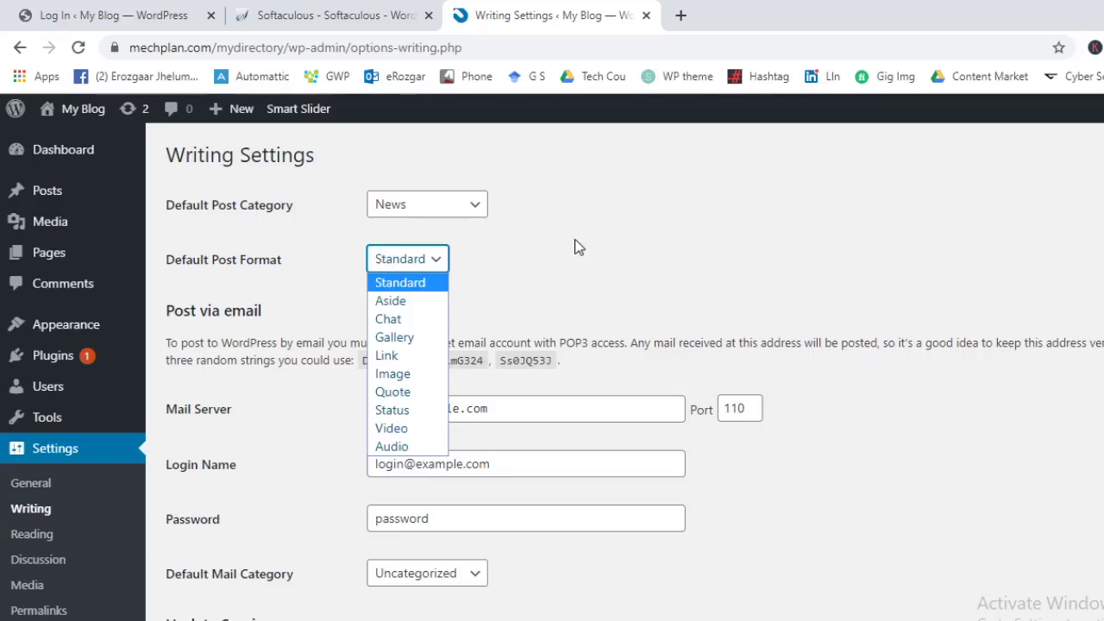
left_click(597, 242)
scroll(350, 456, "down", 3)
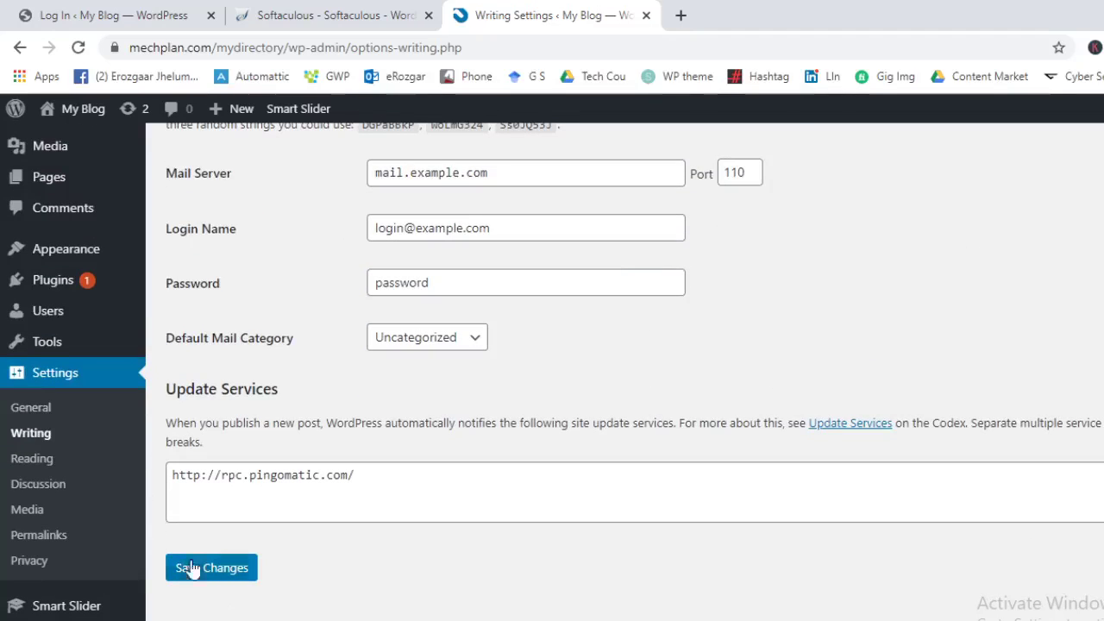
left_click(54, 411)
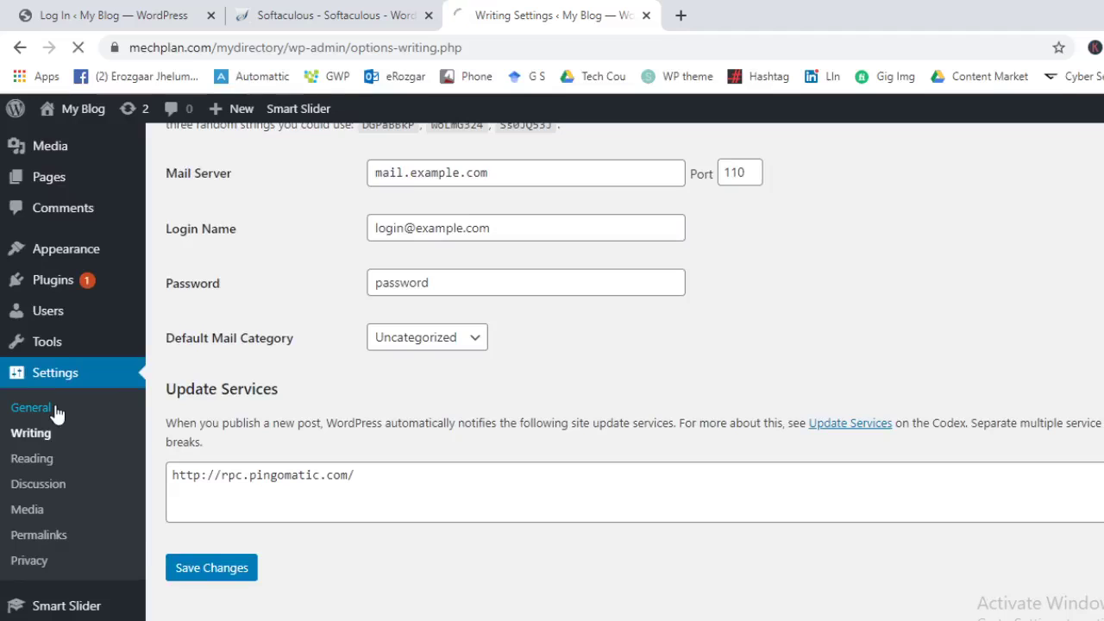
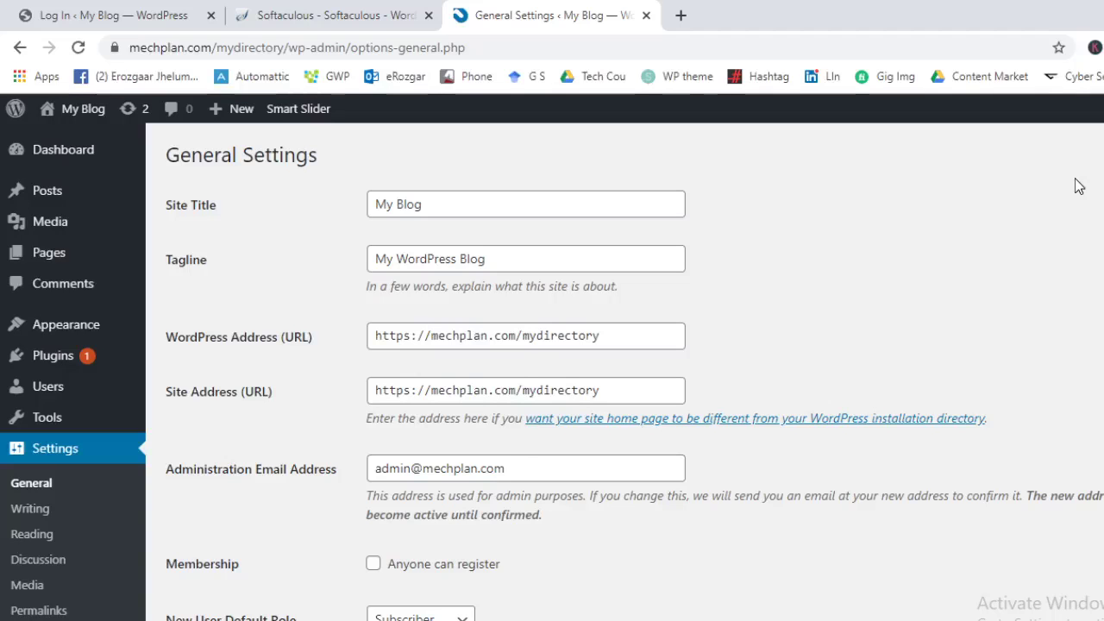
- Review the New User Default Role choices, leaving it on Subscriber
scroll(730, 423, "down", 4)
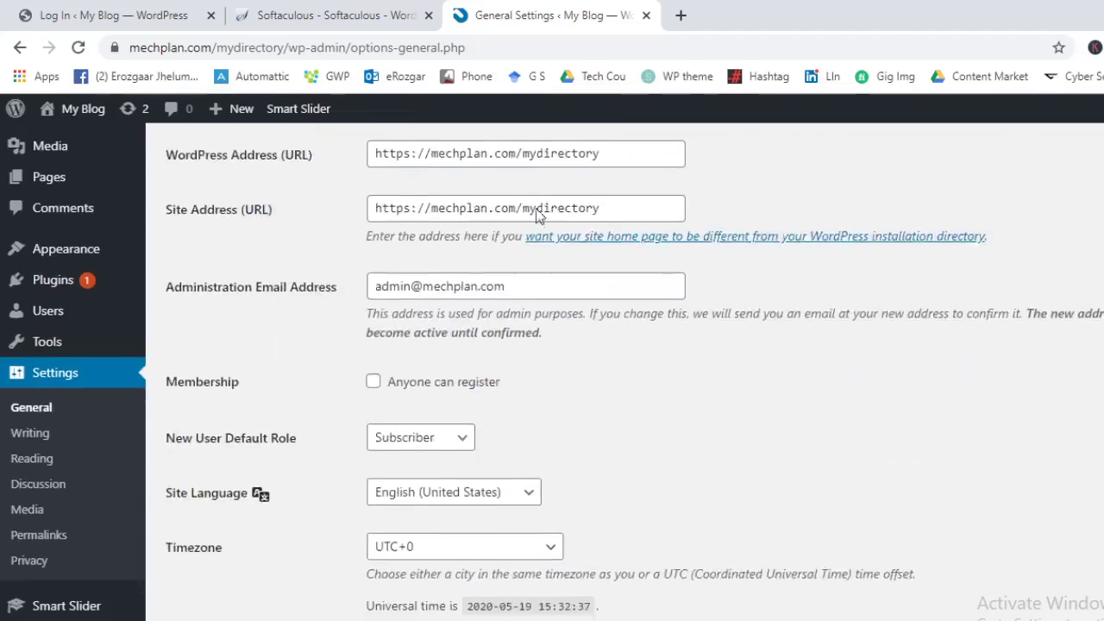
scroll(517, 250, "up", 1)
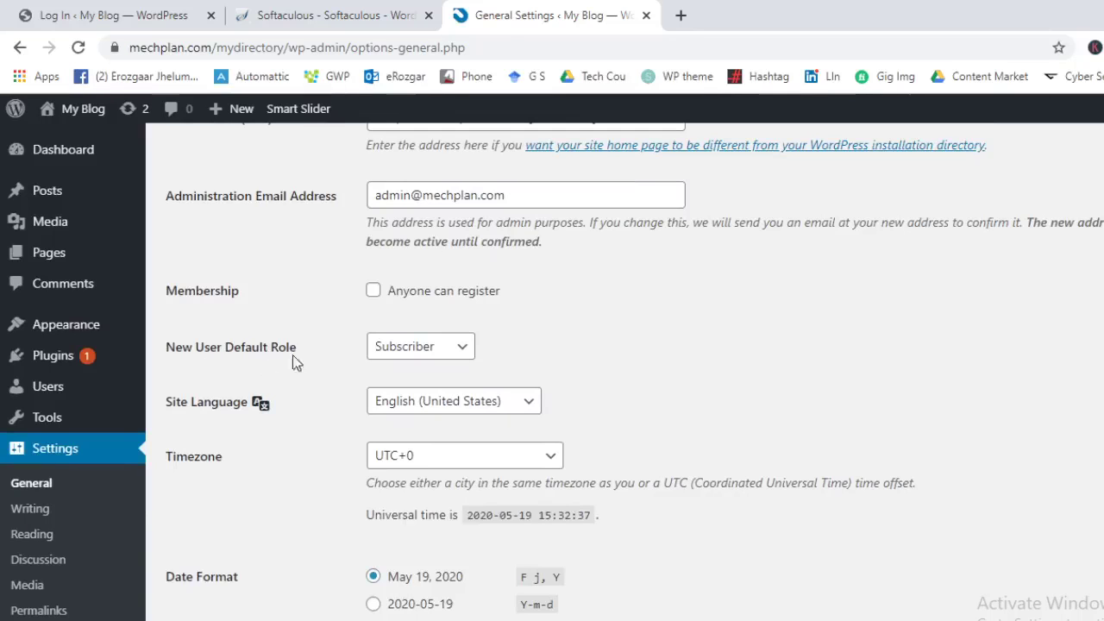
left_click(439, 346)
left_click(442, 346)
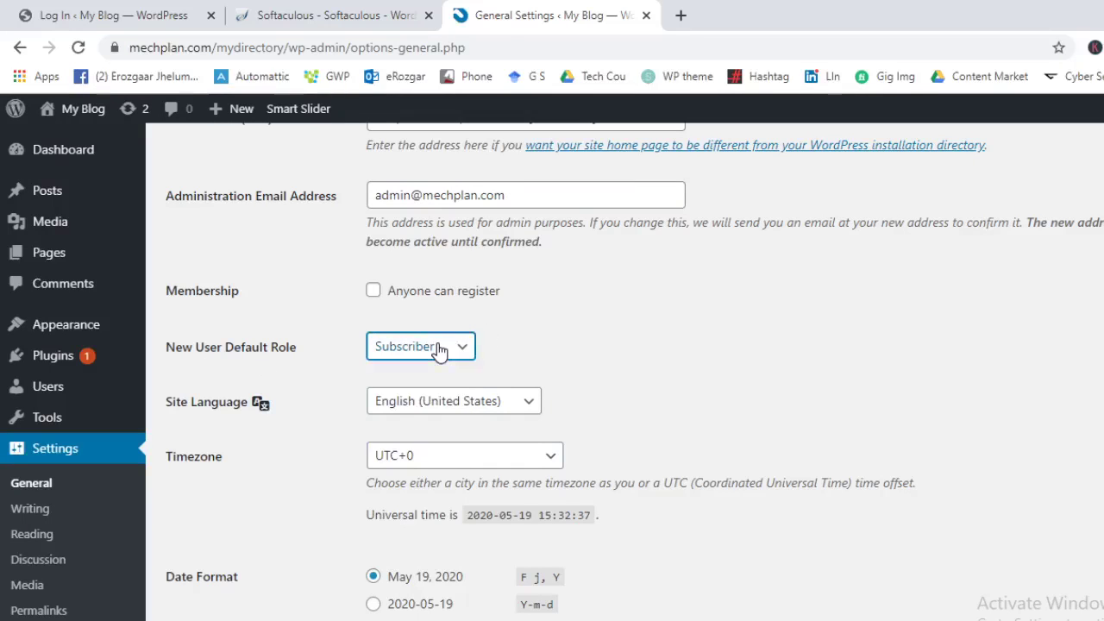
left_click(440, 347)
left_click(438, 346)
scroll(442, 348, "down", 5)
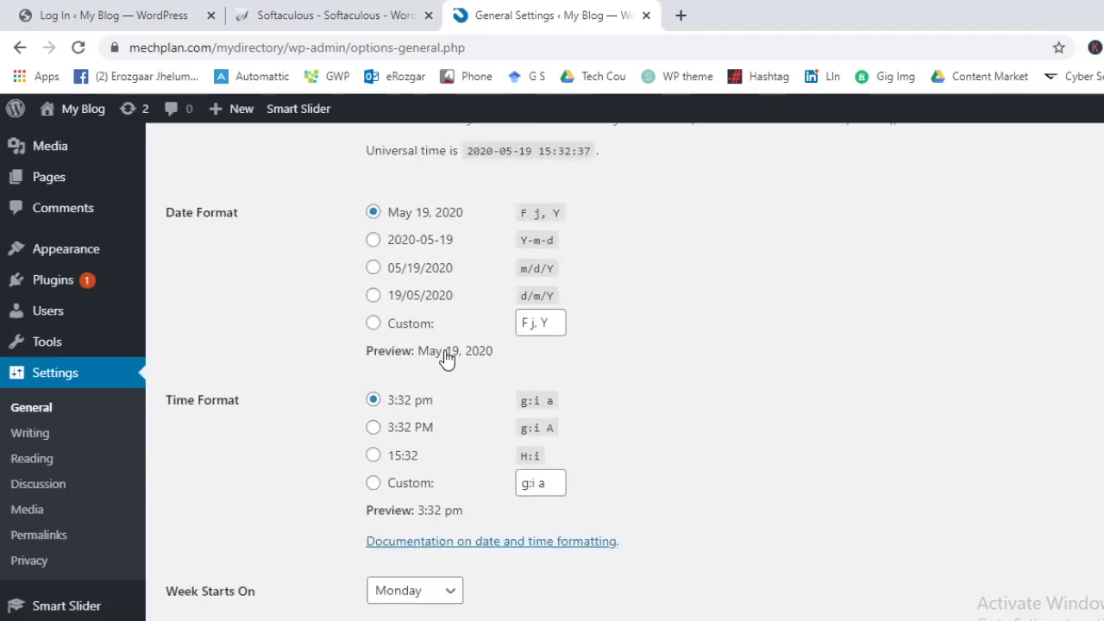
scroll(446, 349, "up", 2)
- Check the Week Starts On options, keeping Monday
scroll(446, 349, "up", 2)
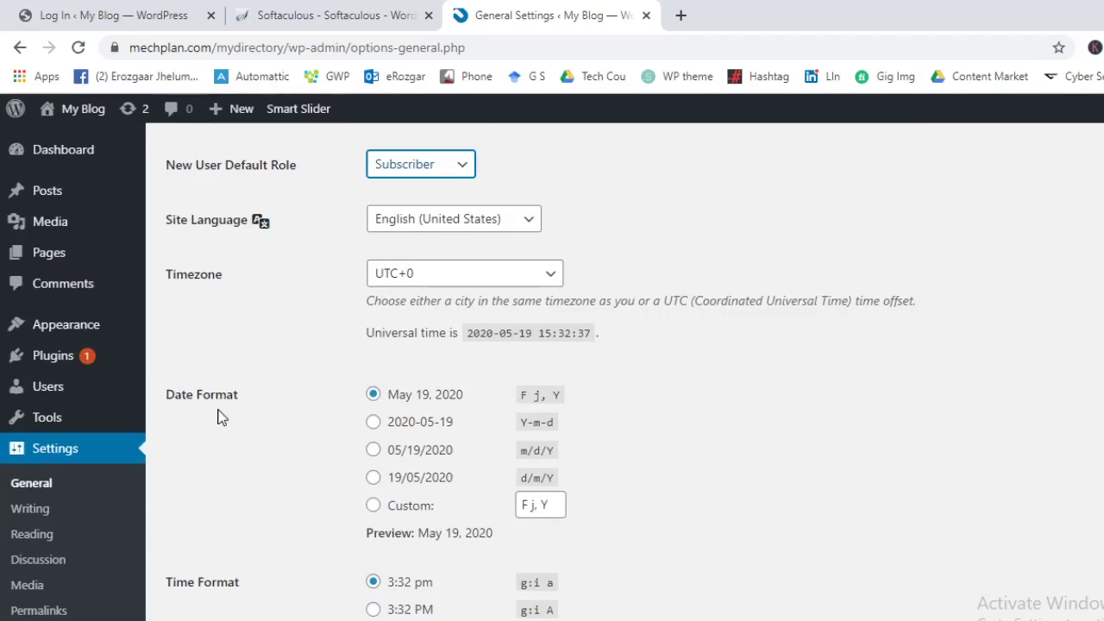
scroll(319, 400, "down", 3)
scroll(317, 483, "down", 1)
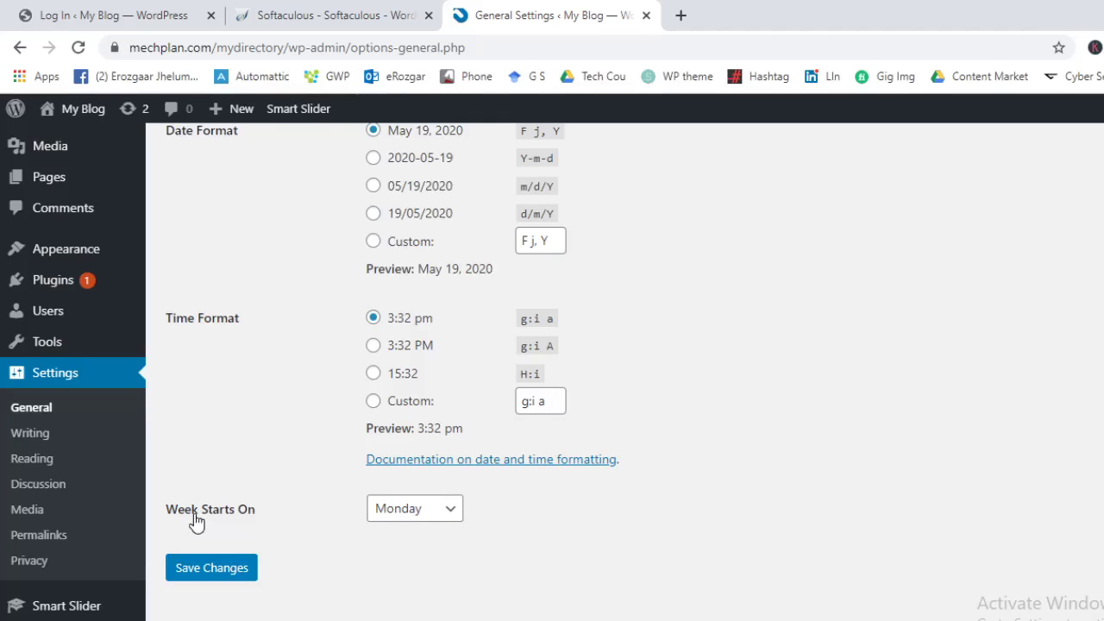
left_click(389, 508)
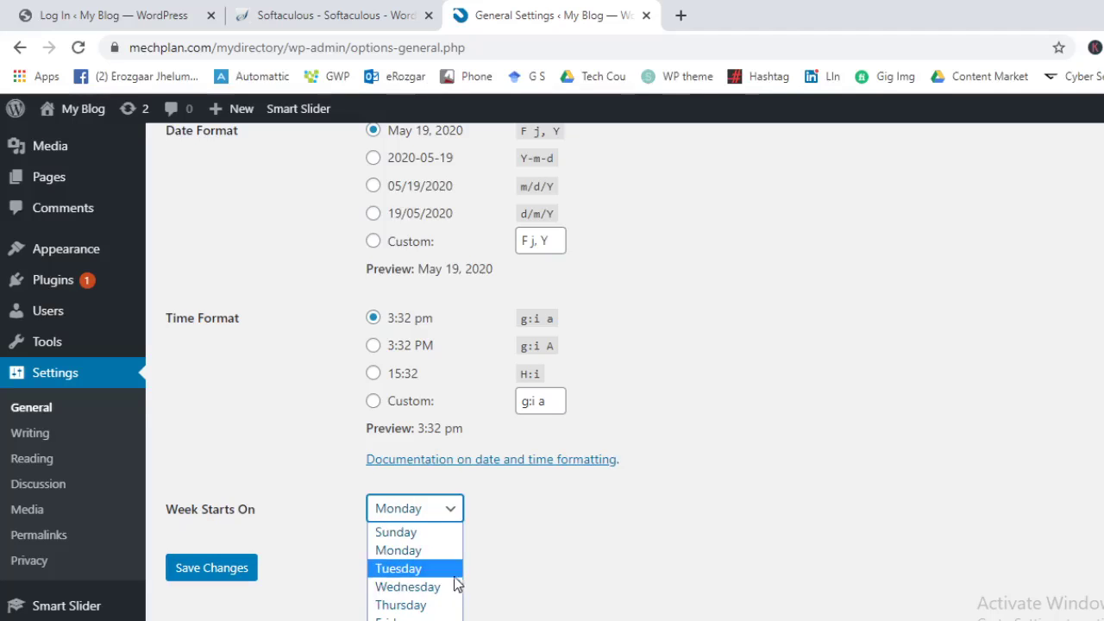
left_click(573, 557)
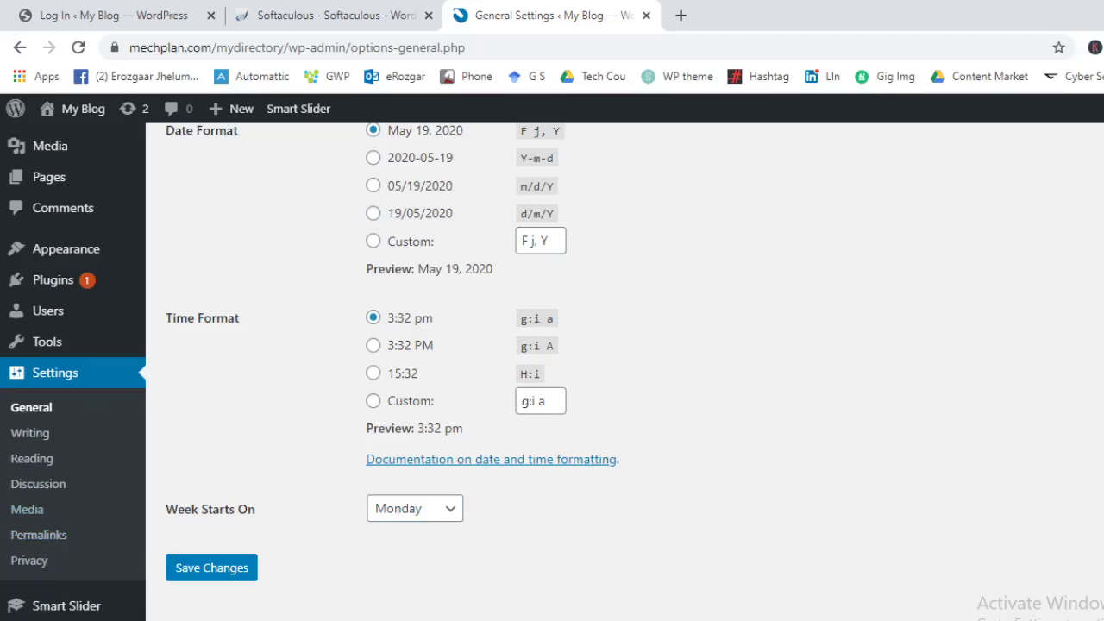
scroll(91, 250, "up", 8)
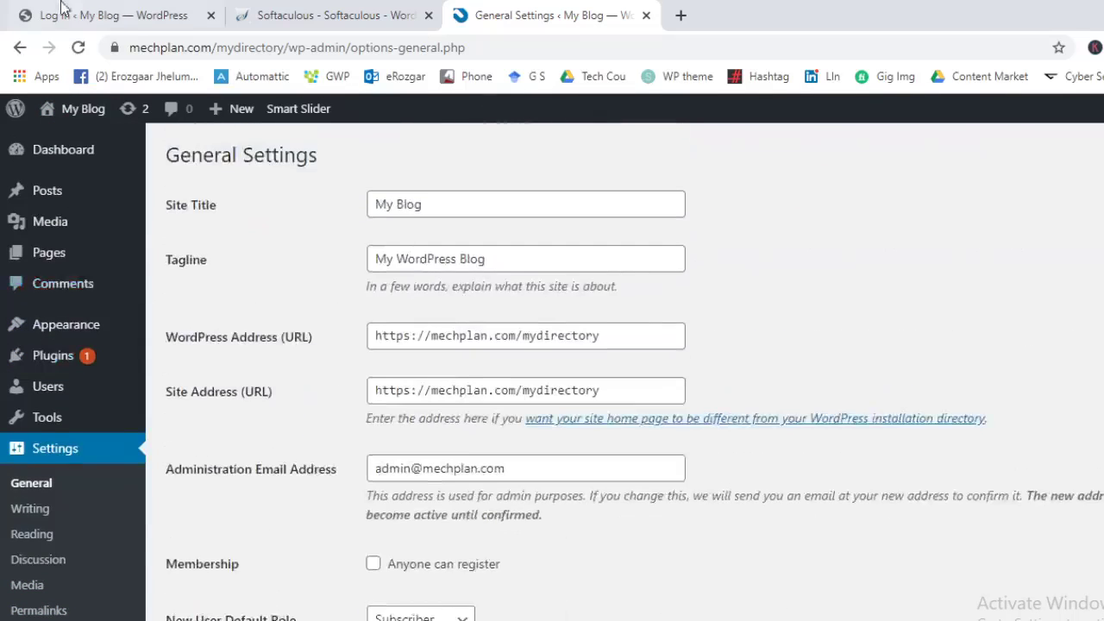
scroll(23, 517, "down", 5)
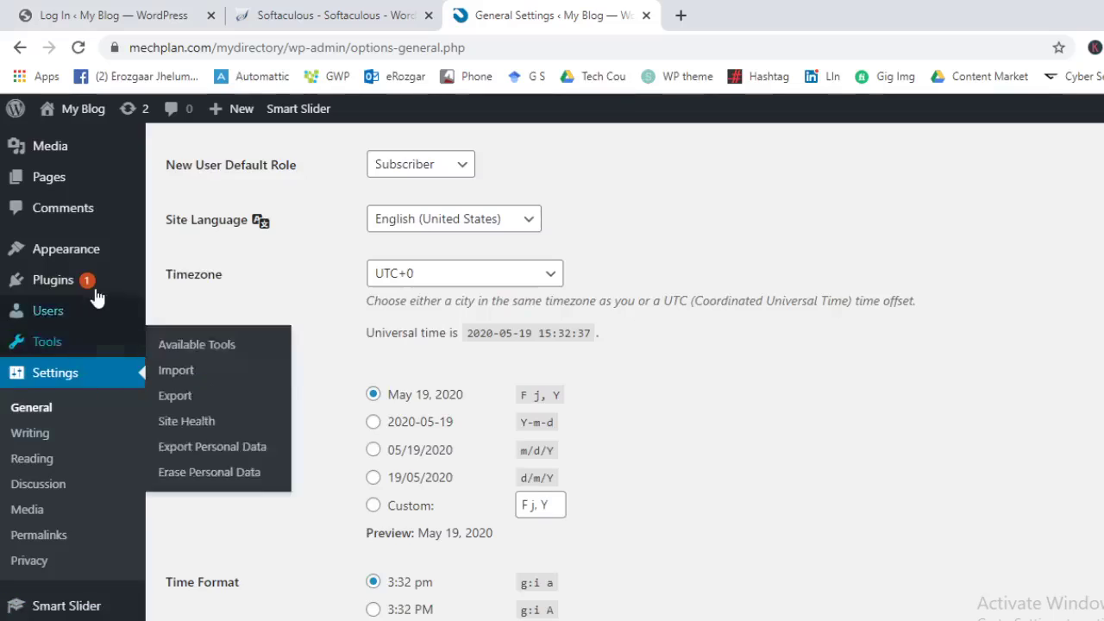
scroll(101, 293, "up", 3)
scroll(101, 293, "up", 2)
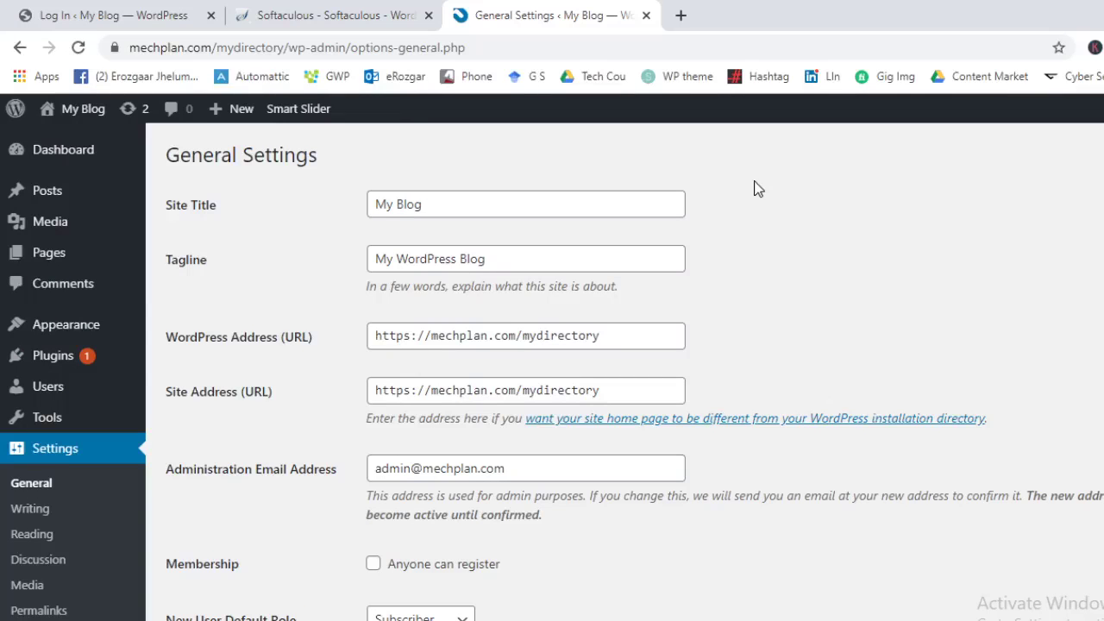
- Load 000webhost.com in a new browser tab
left_click(691, 12)
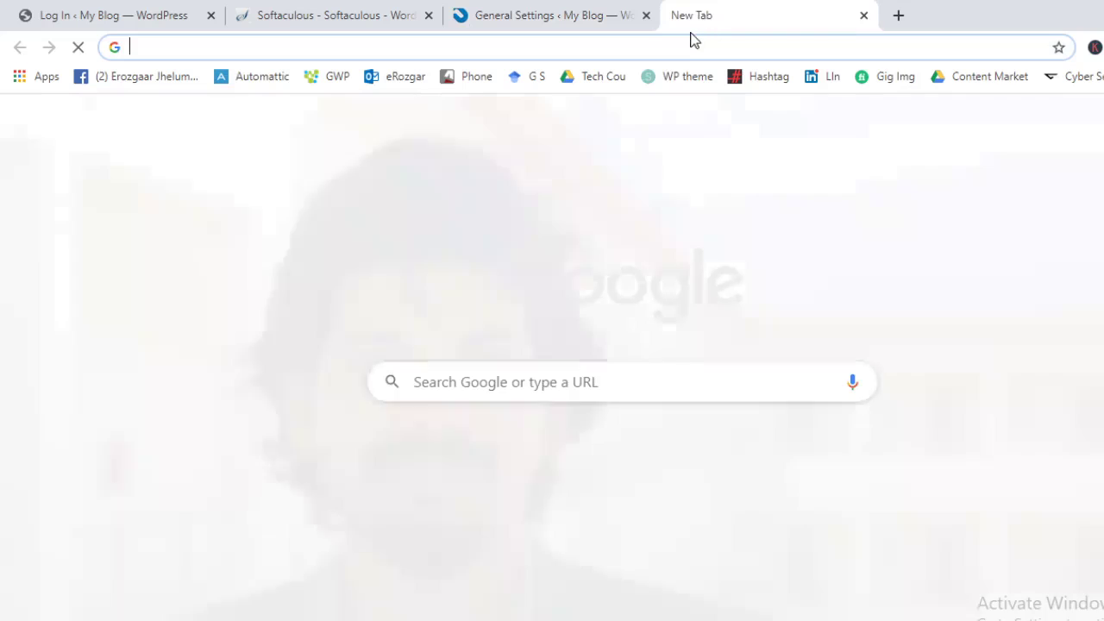
type("sy")
key("BackSpace")
key("BackSpace")
key("BackSpace")
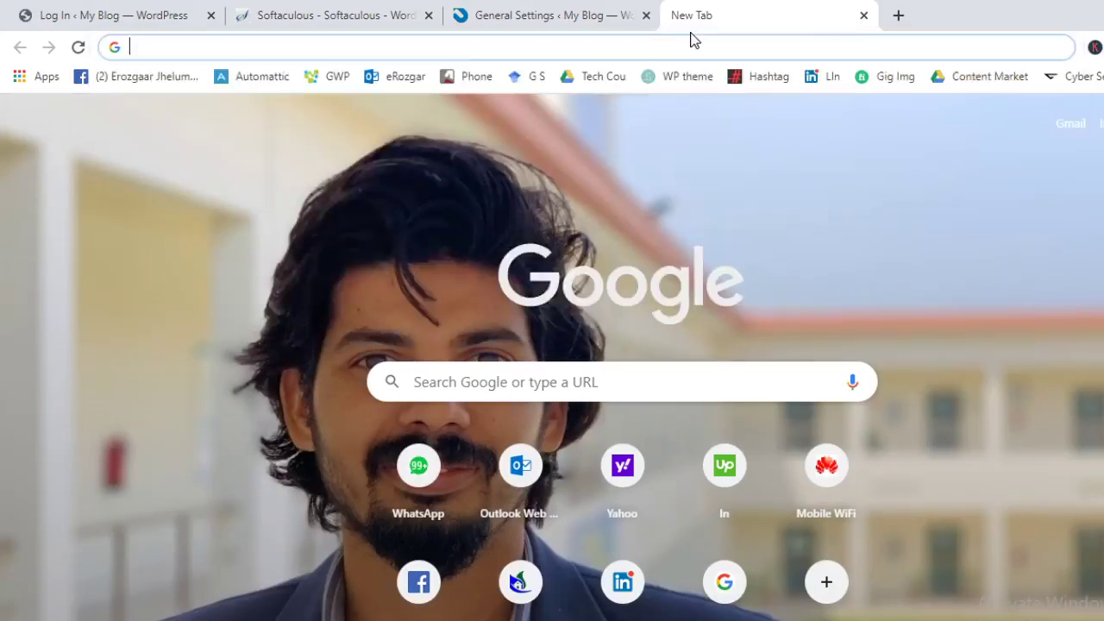
type("000webhost.co")
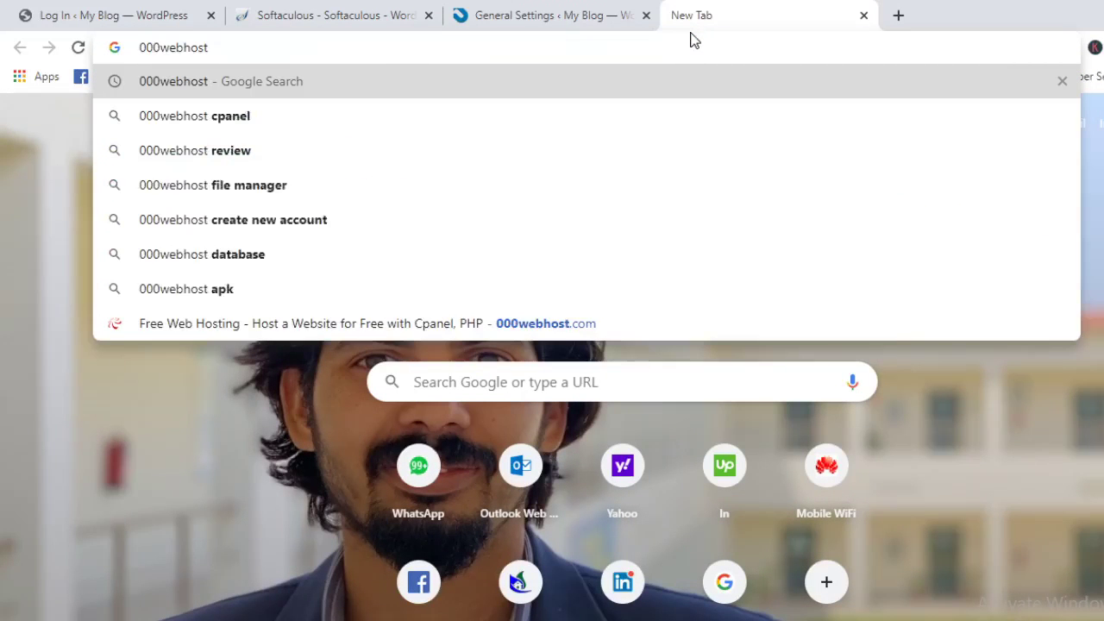
type("m")
key("Return")
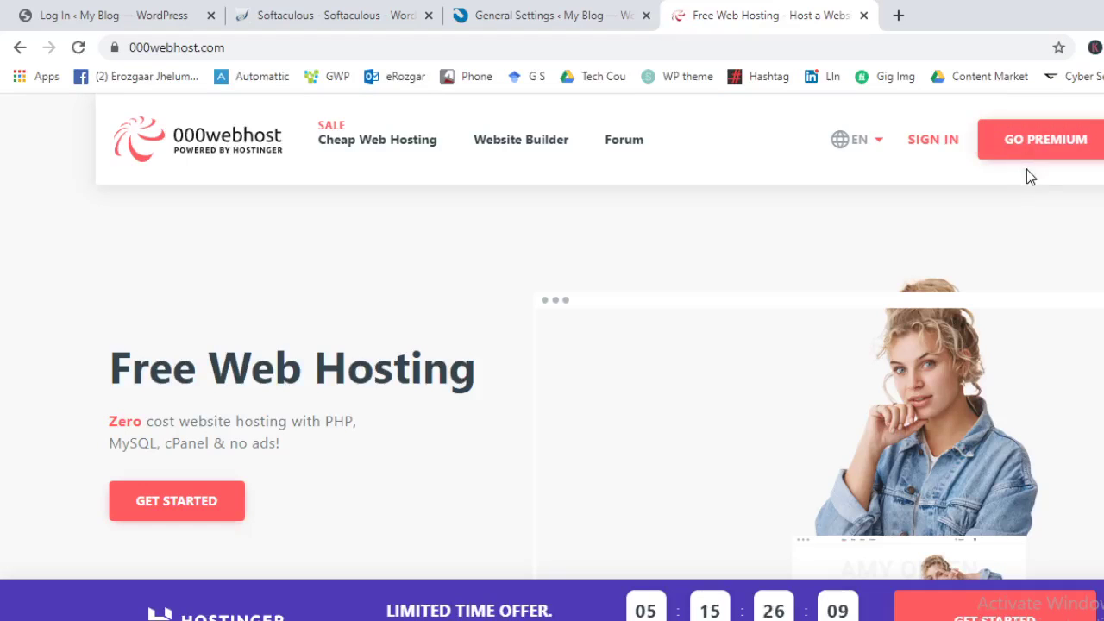
- Compare the hosting plans and start the Free Web Hosting sign-up
left_click(148, 510)
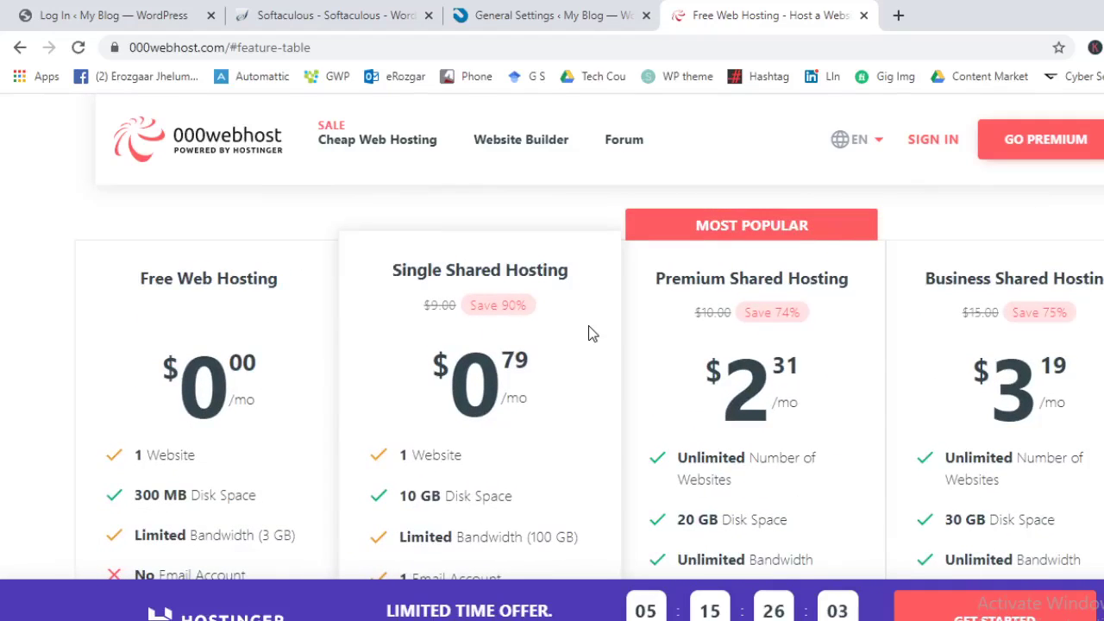
scroll(592, 334, "down", 1)
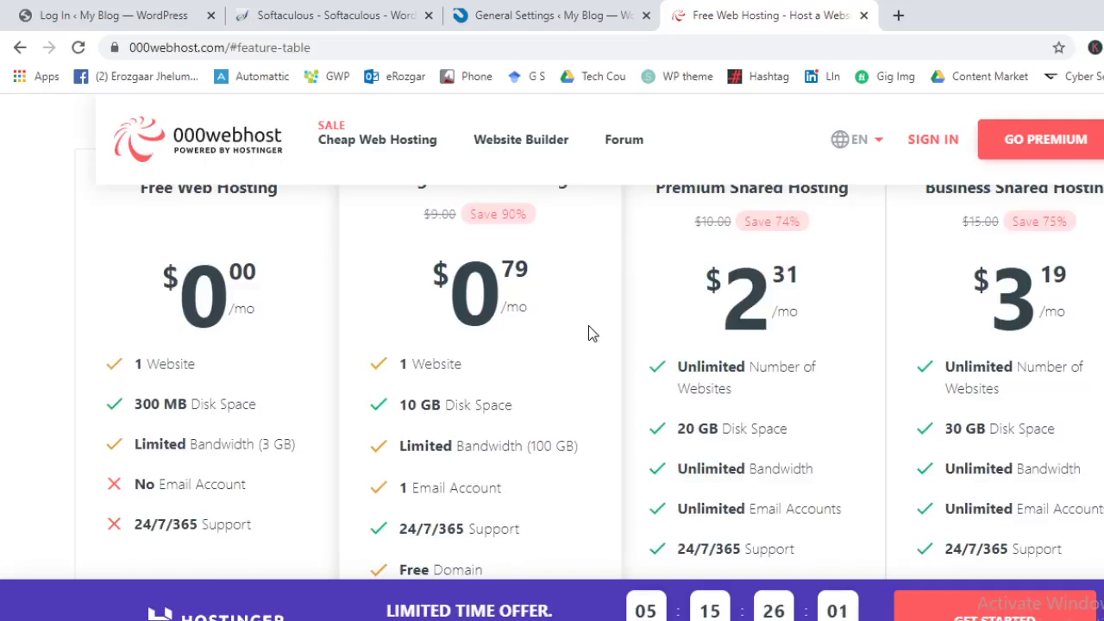
scroll(592, 334, "up", 1)
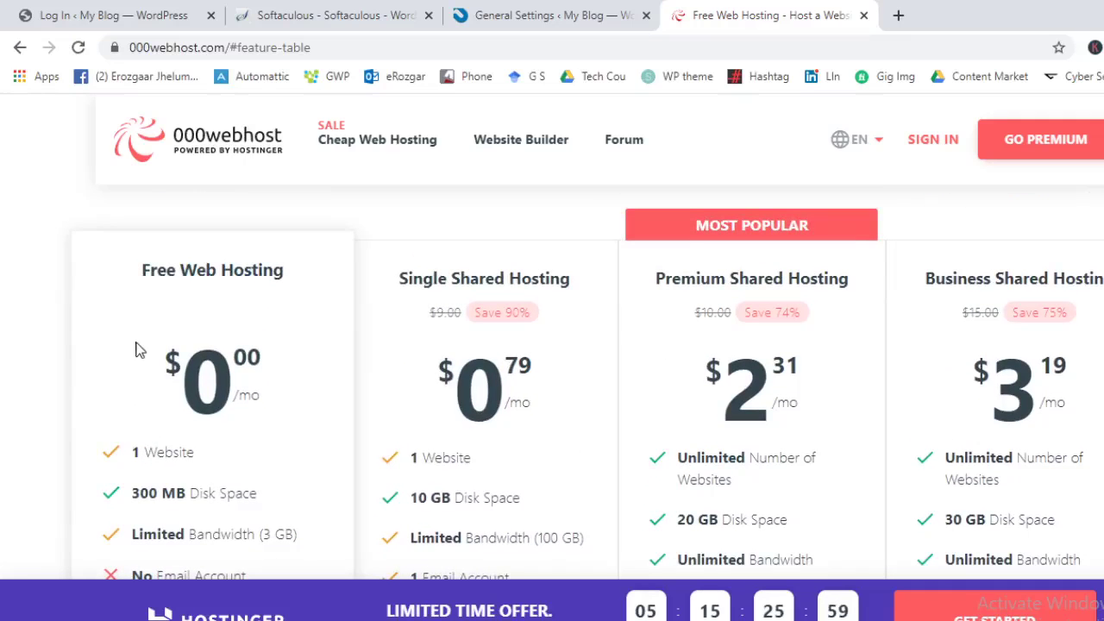
scroll(451, 320, "down", 4)
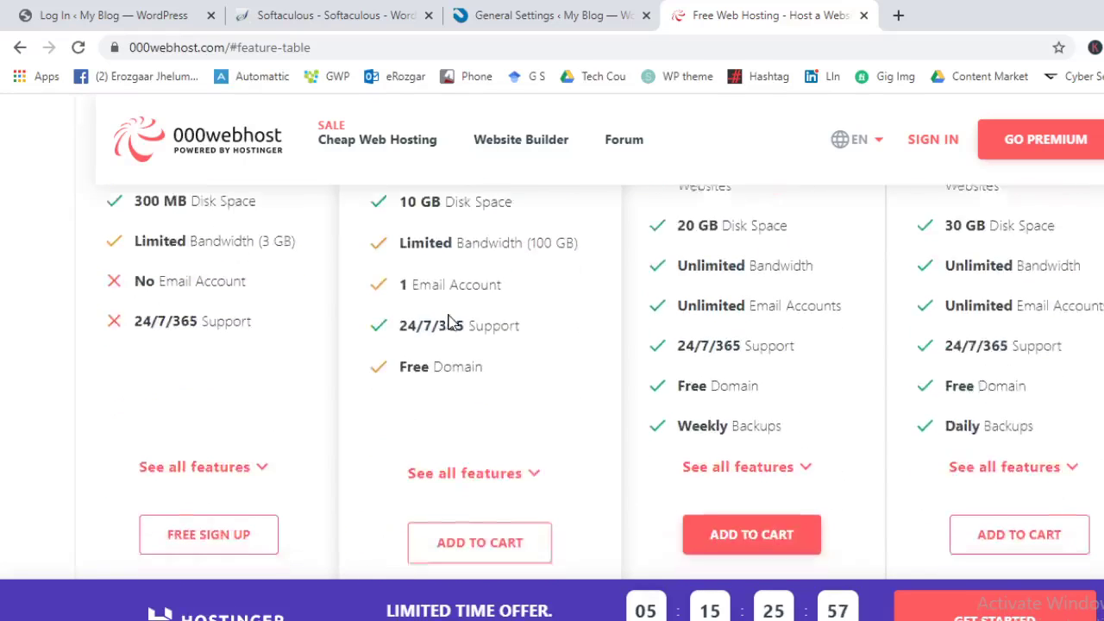
left_click(211, 481)
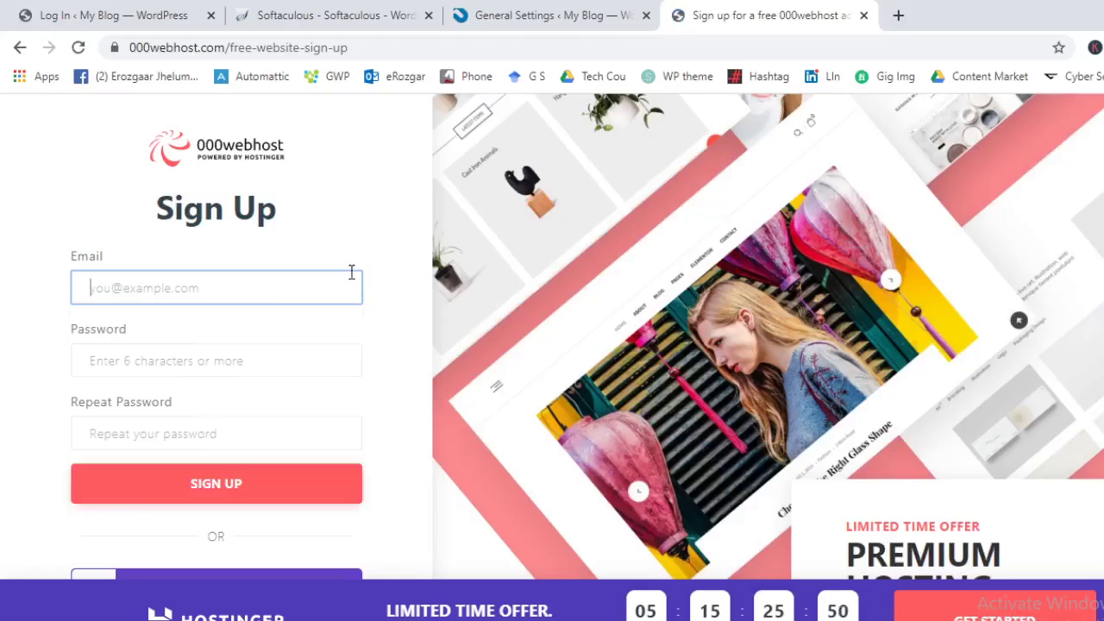
left_click(312, 291)
left_click(316, 179)
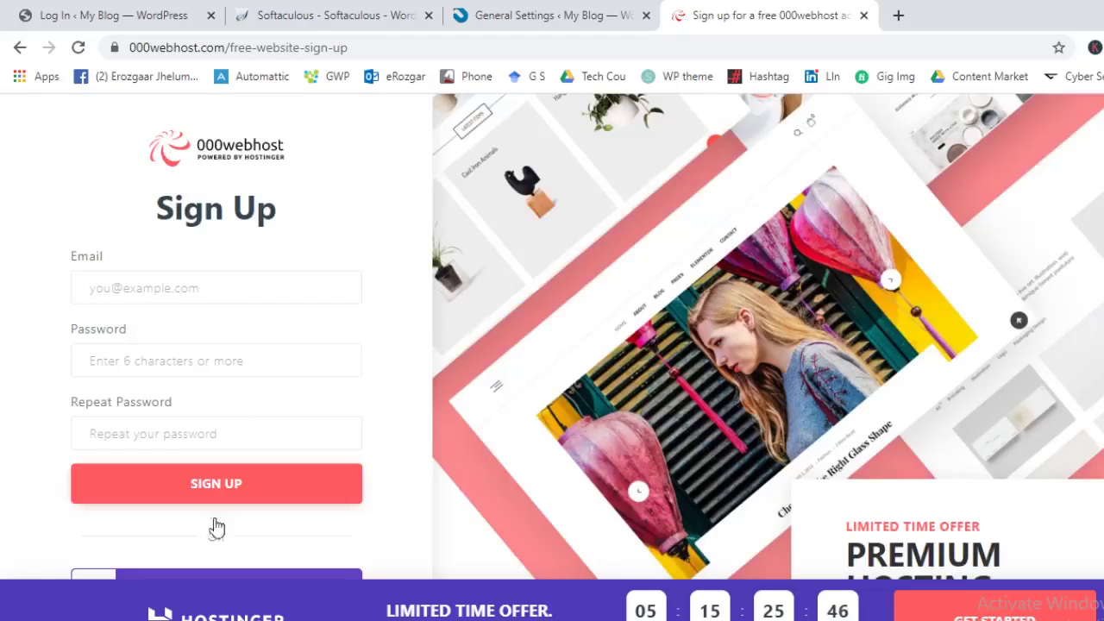
scroll(224, 501, "down", 2)
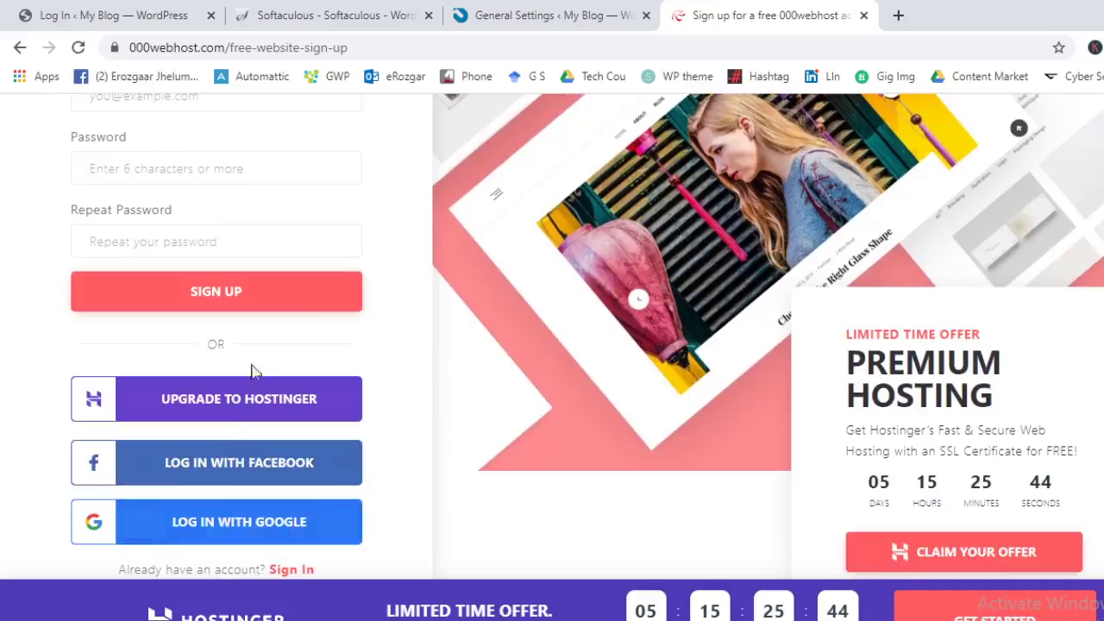
scroll(253, 370, "up", 2)
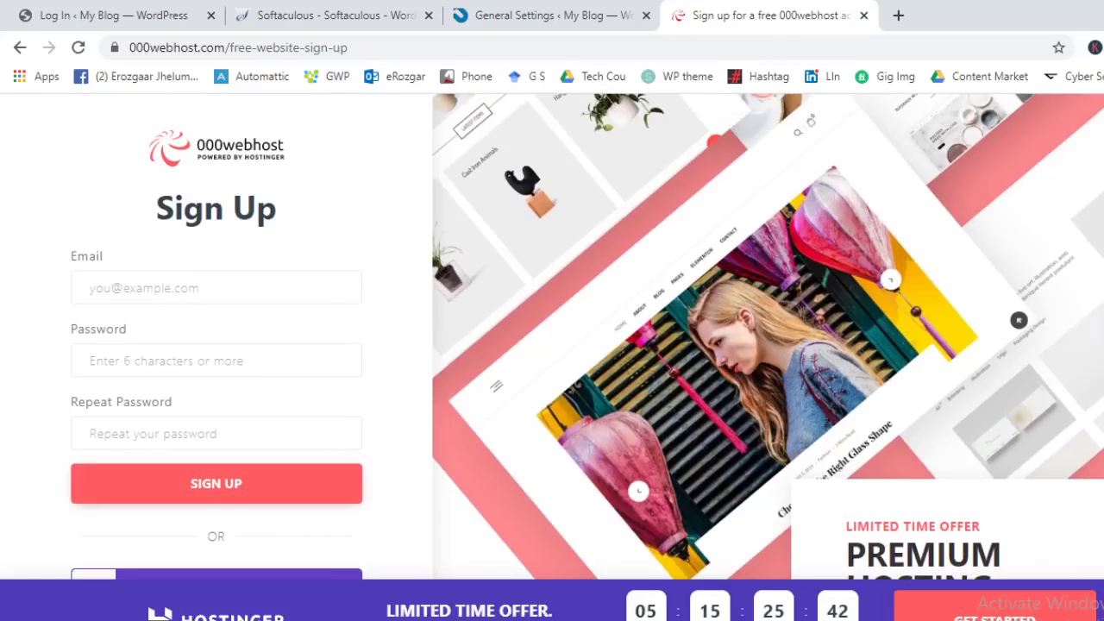
- Log in to cPanel from the saved login suggestion and search its functions for 'file'
left_click(894, 14)
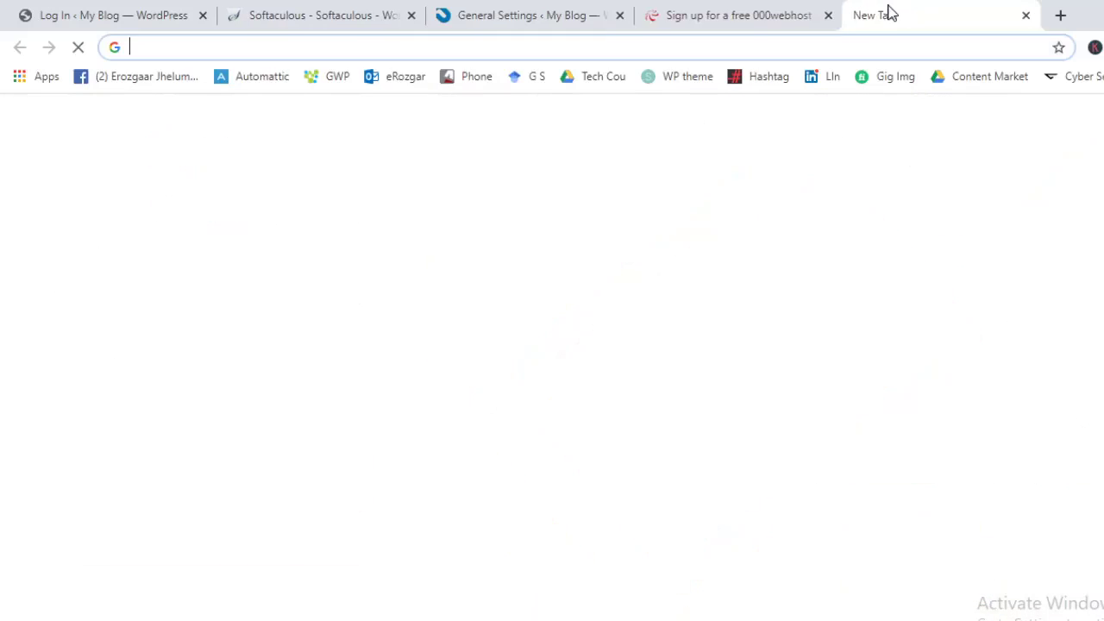
type("sy")
key("BackSpace")
key("BackSpace")
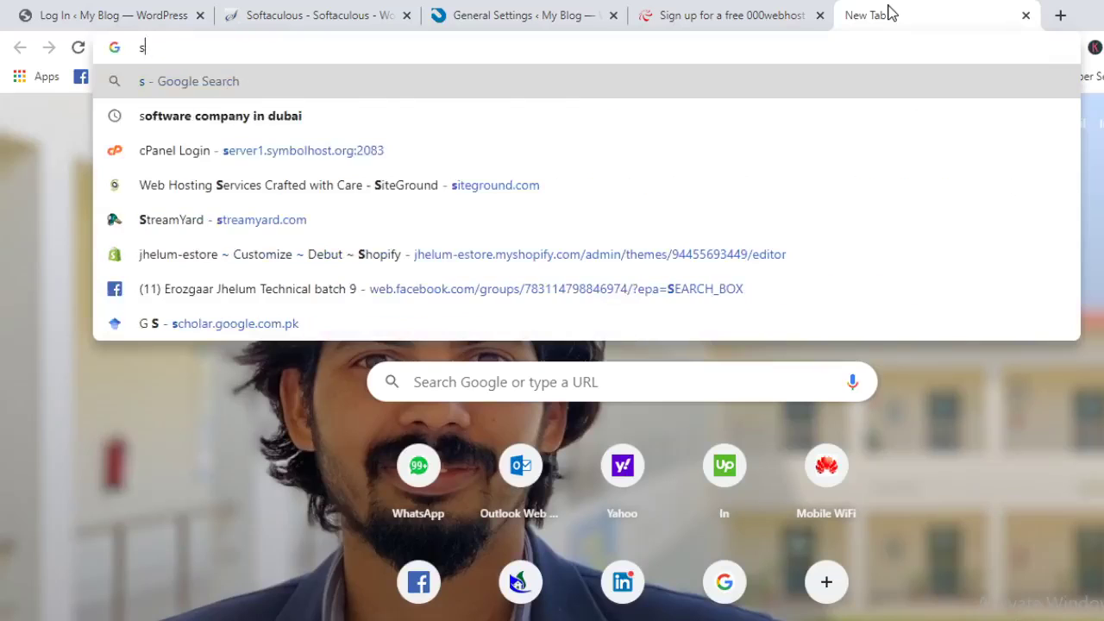
key("Down")
key("Down")
key("Return")
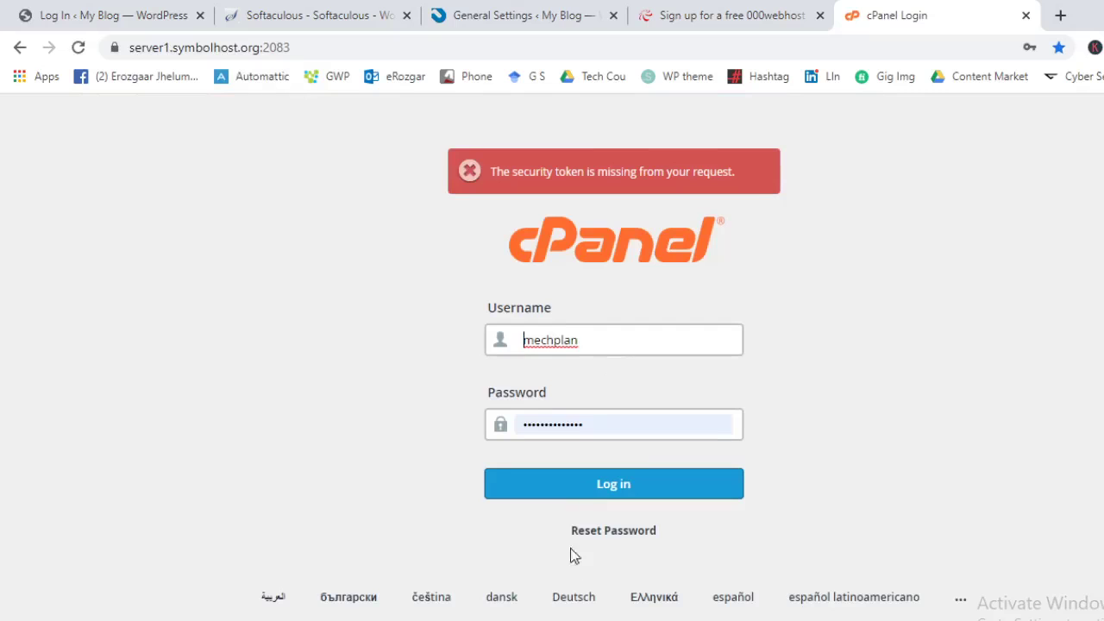
left_click(634, 483)
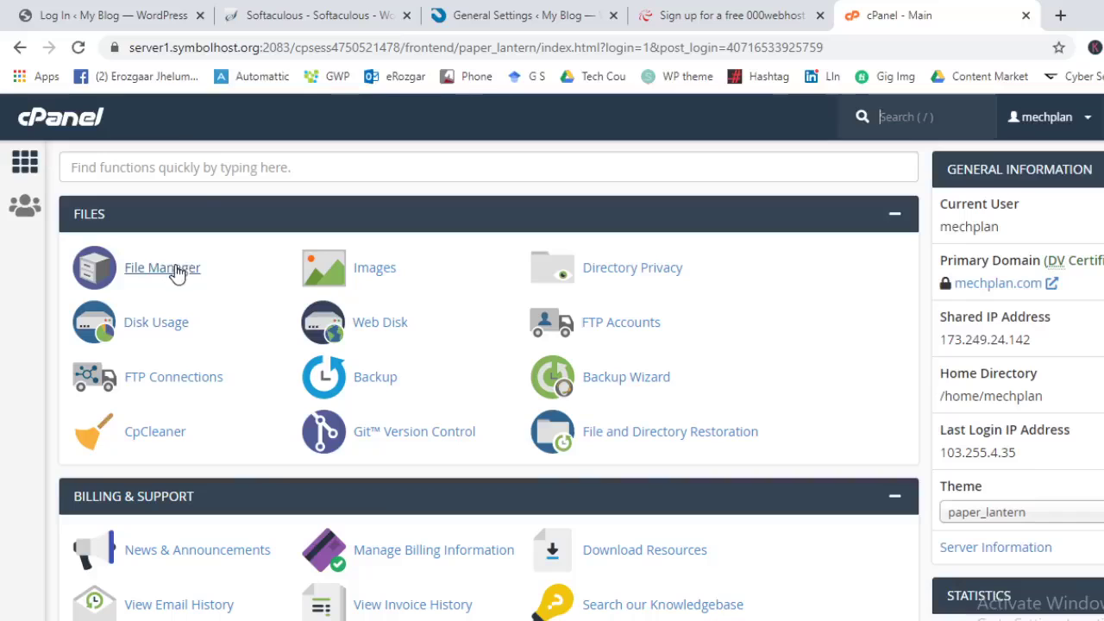
left_click(237, 166)
type("file")
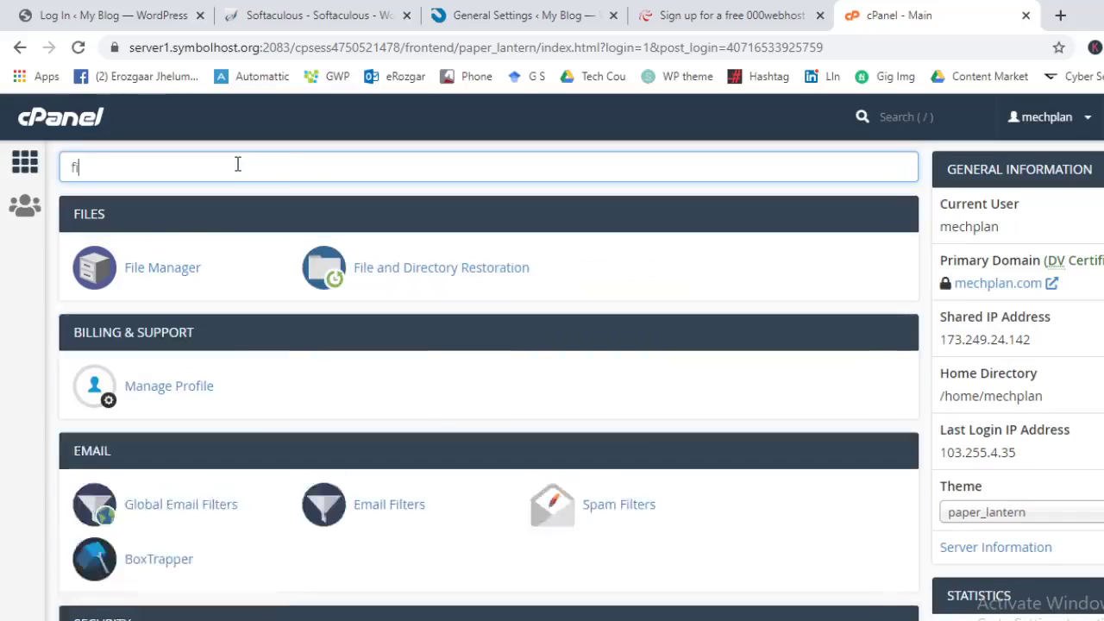
- Open File Manager and browse the files inside public_html
left_click(162, 268)
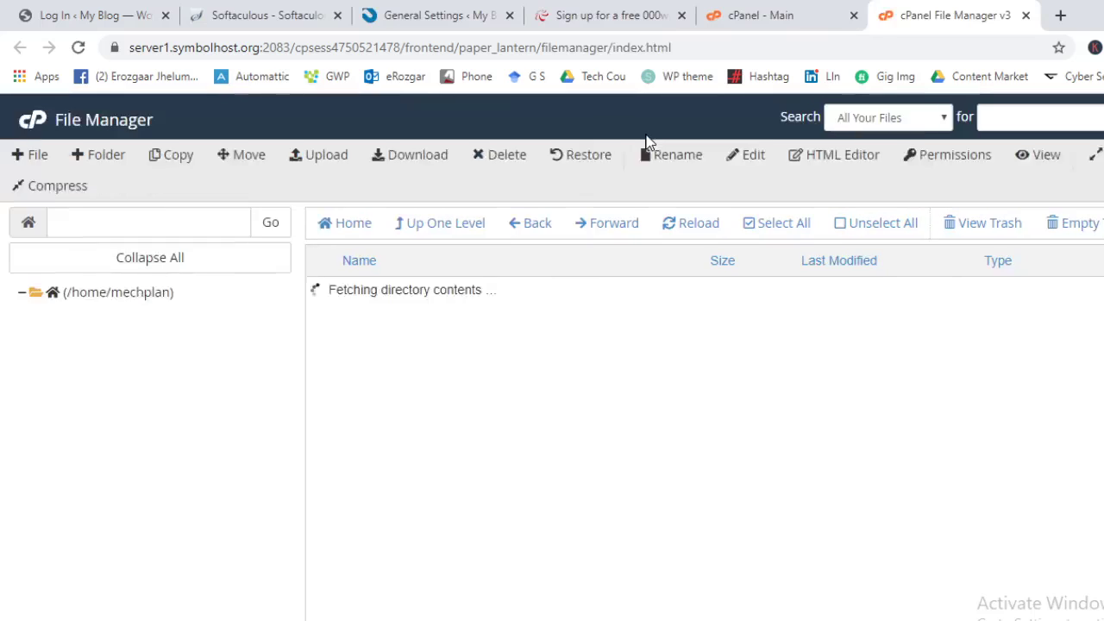
scroll(86, 569, "down", 3)
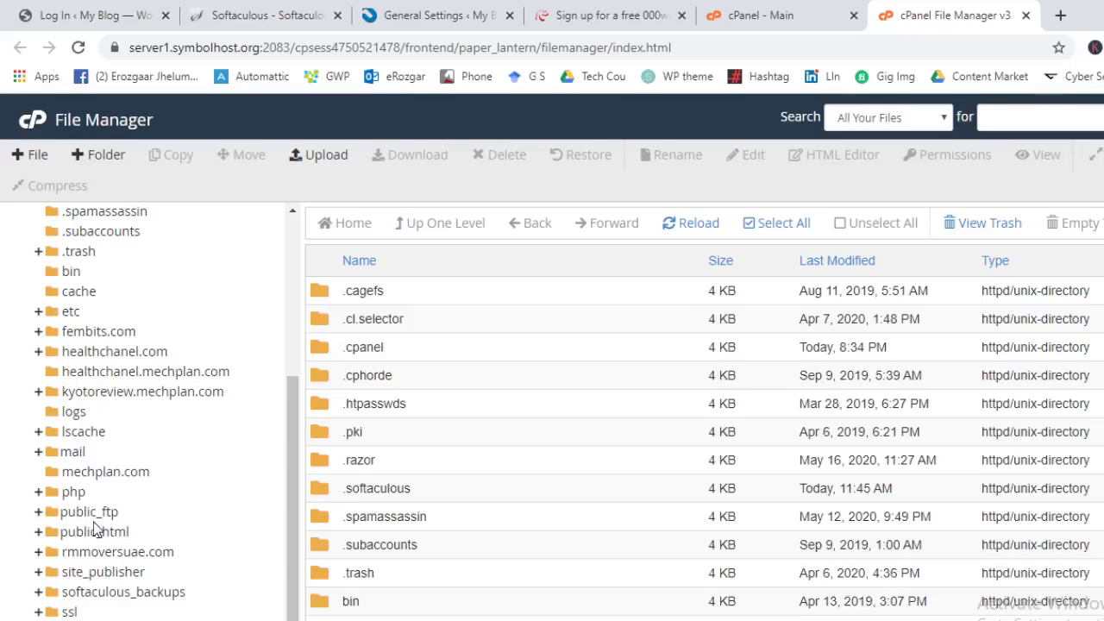
left_click(94, 532)
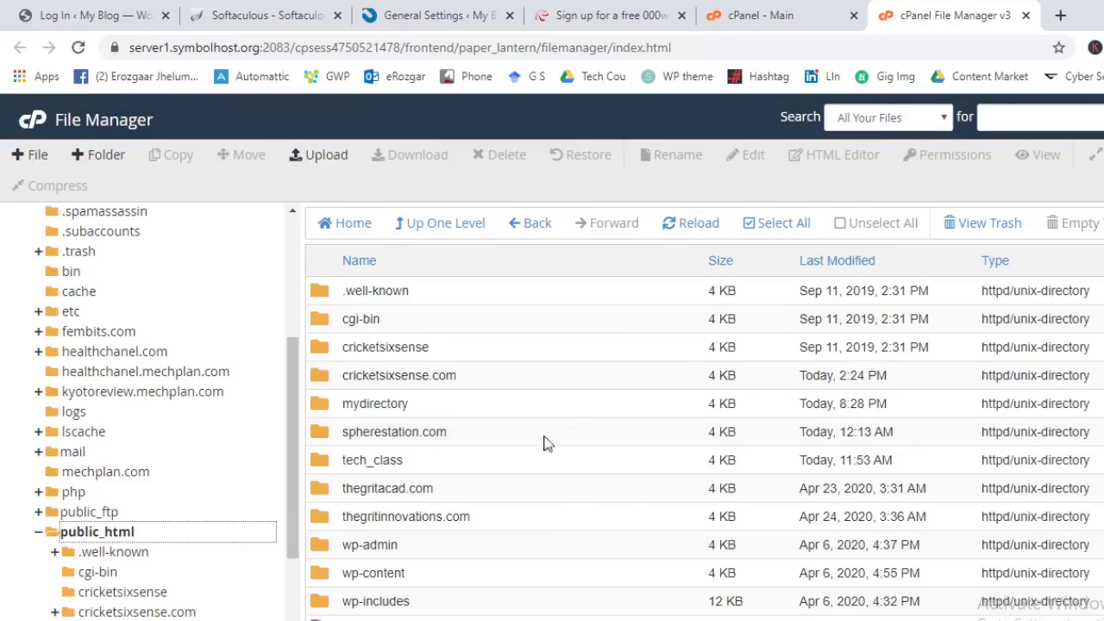
scroll(344, 500, "down", 1)
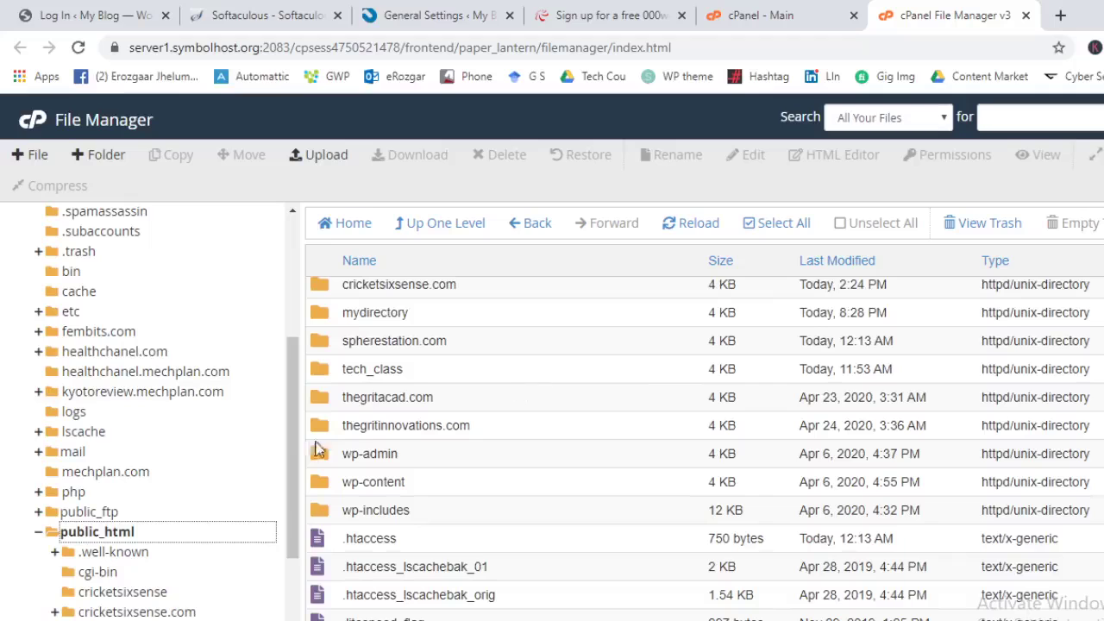
scroll(433, 476, "down", 5)
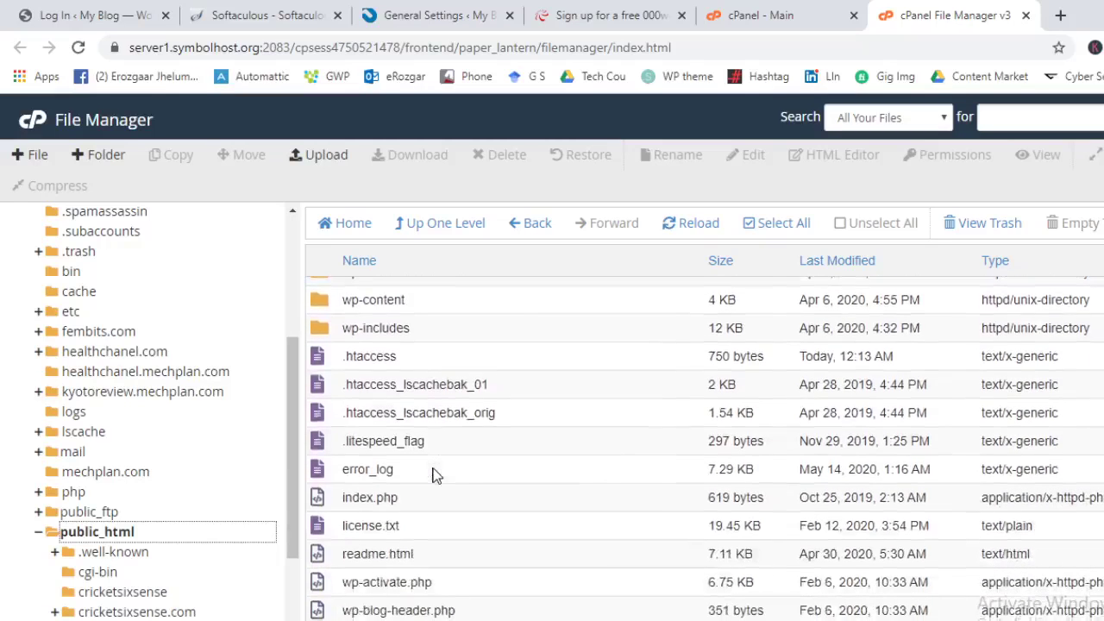
scroll(423, 480, "down", 1)
scroll(503, 363, "up", 4)
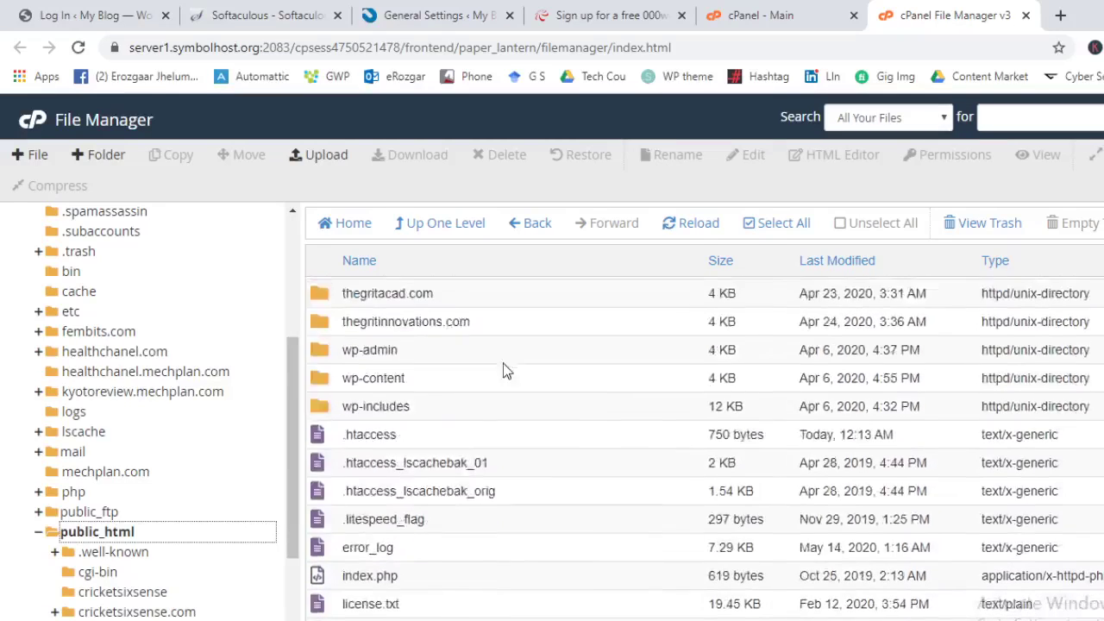
scroll(500, 365, "down", 4)
scroll(500, 366, "up", 4)
scroll(500, 366, "up", 3)
- Back on the cPanel main tab, try searching 'word' and 'uti', then clear the search
left_click(777, 14)
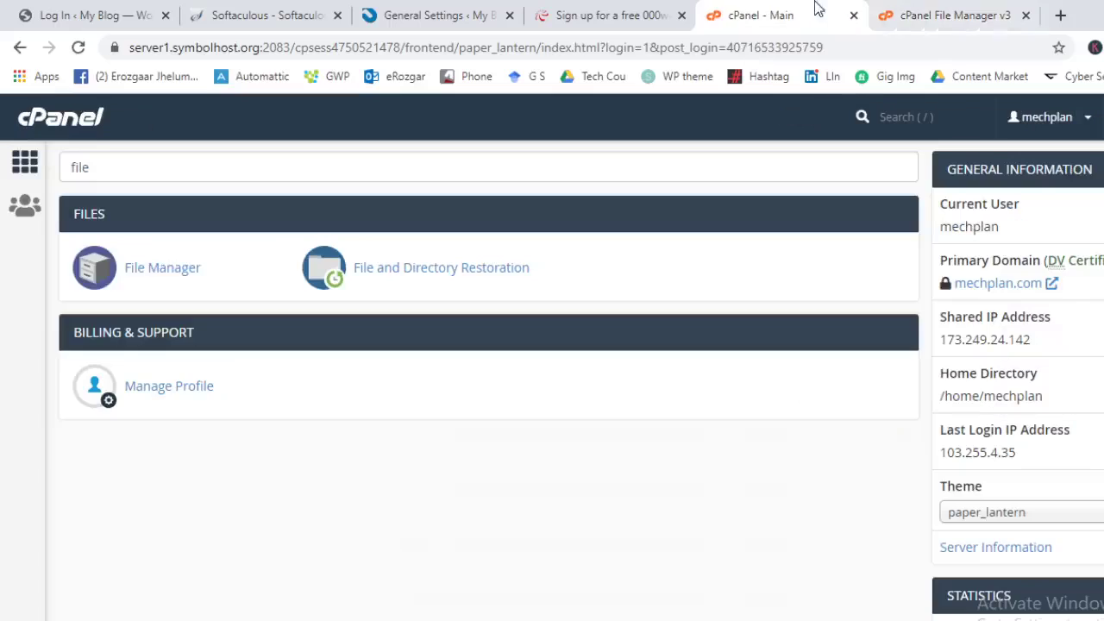
left_click(643, 163)
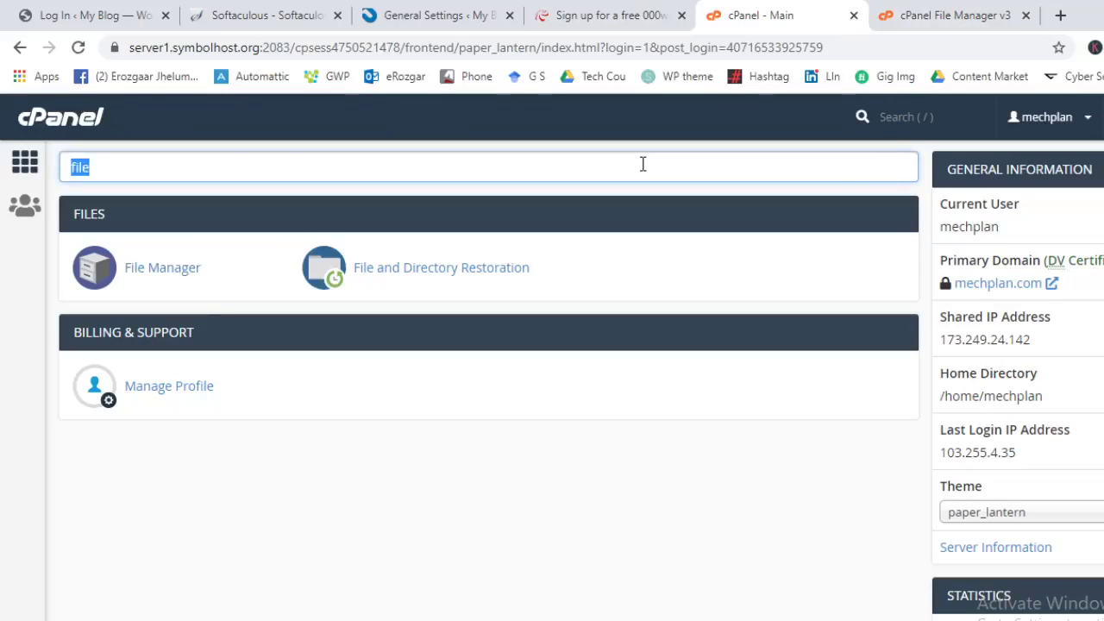
key("BackSpace")
type("wi")
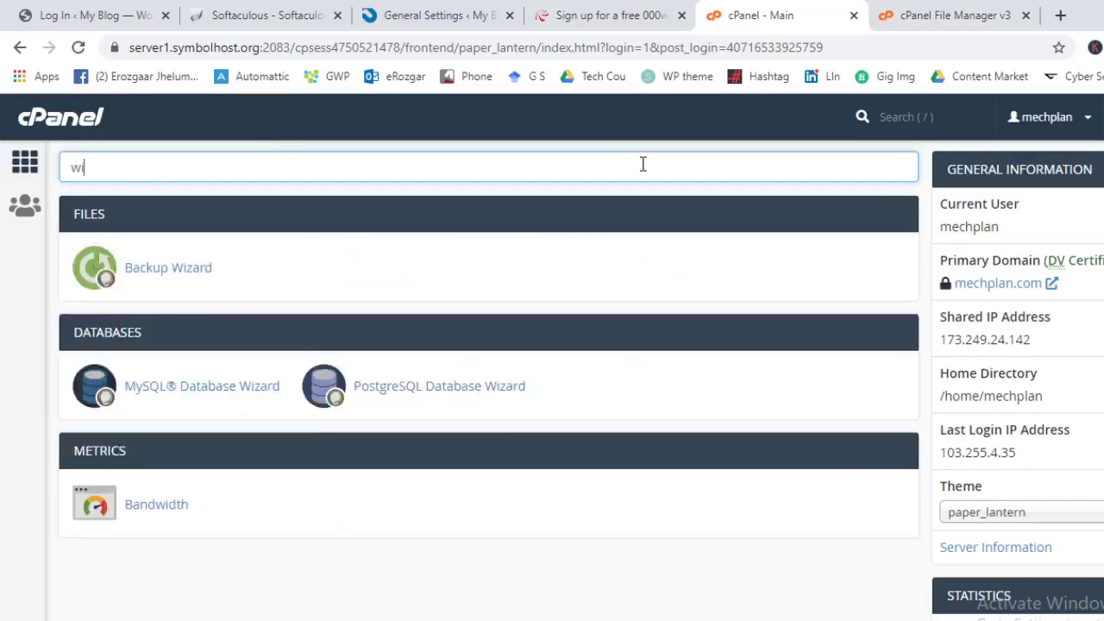
key("BackSpace")
type("ord")
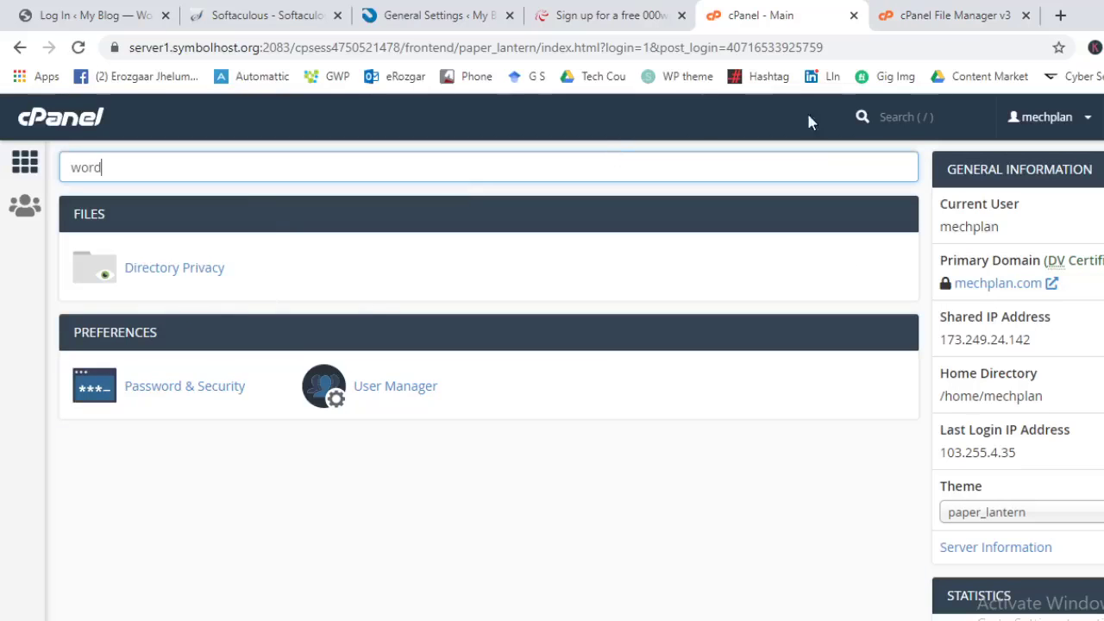
key("BackSpace")
key("BackSpace")
key("BackSpace")
key("BackSpace")
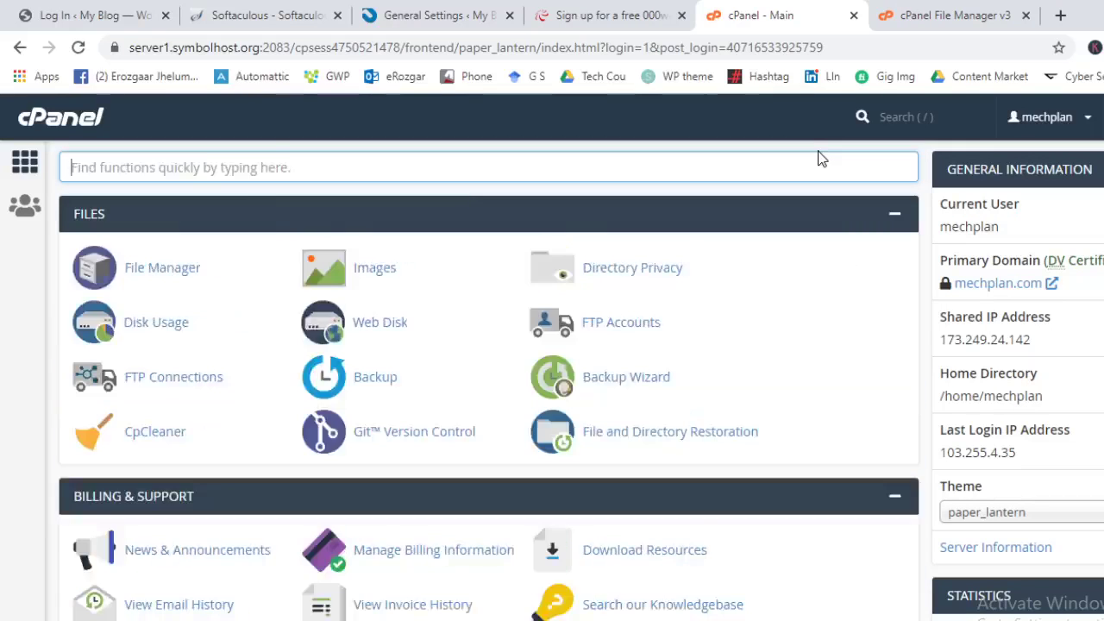
type("uti")
key("BackSpace")
key("BackSpace")
key("BackSpace")
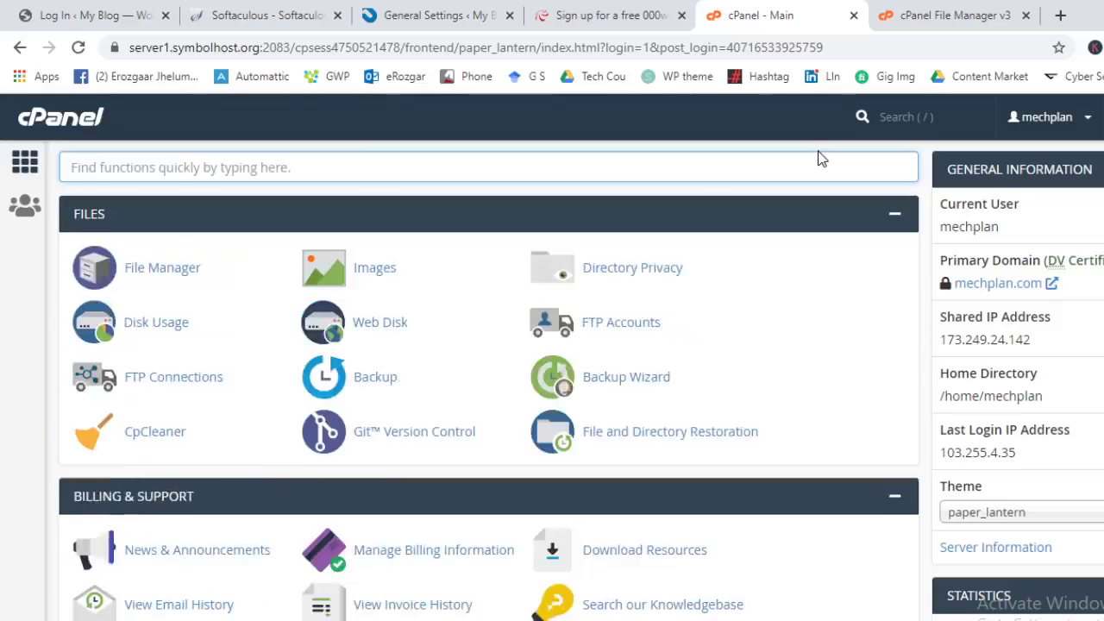
- Scroll down to Softaculous Apps Installer's WordPress overview
scroll(693, 184, "down", 20)
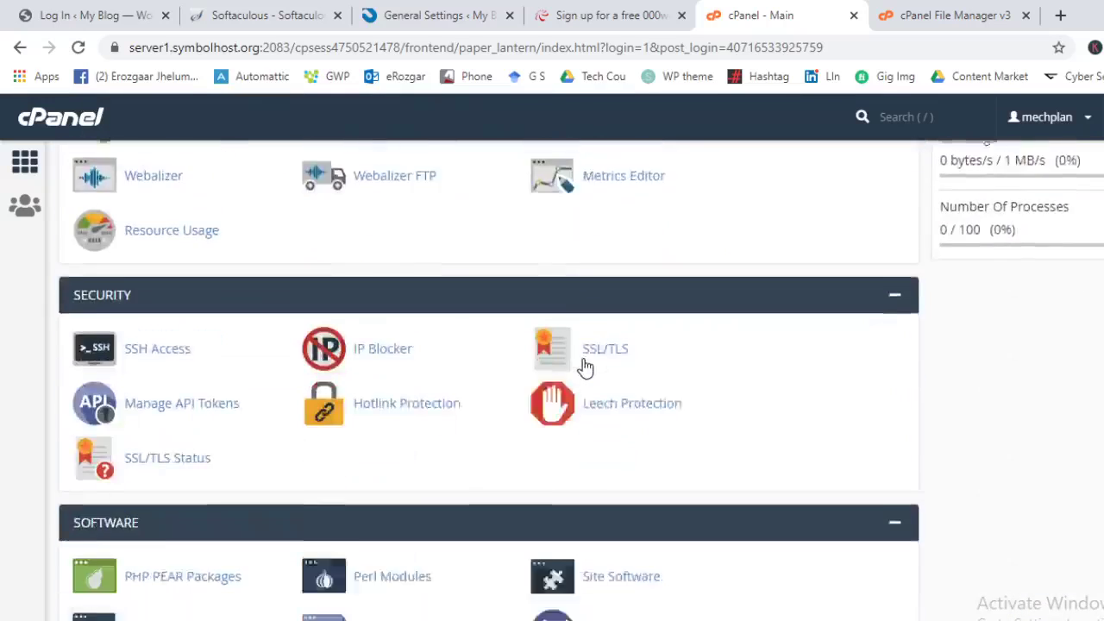
scroll(582, 367, "down", 2)
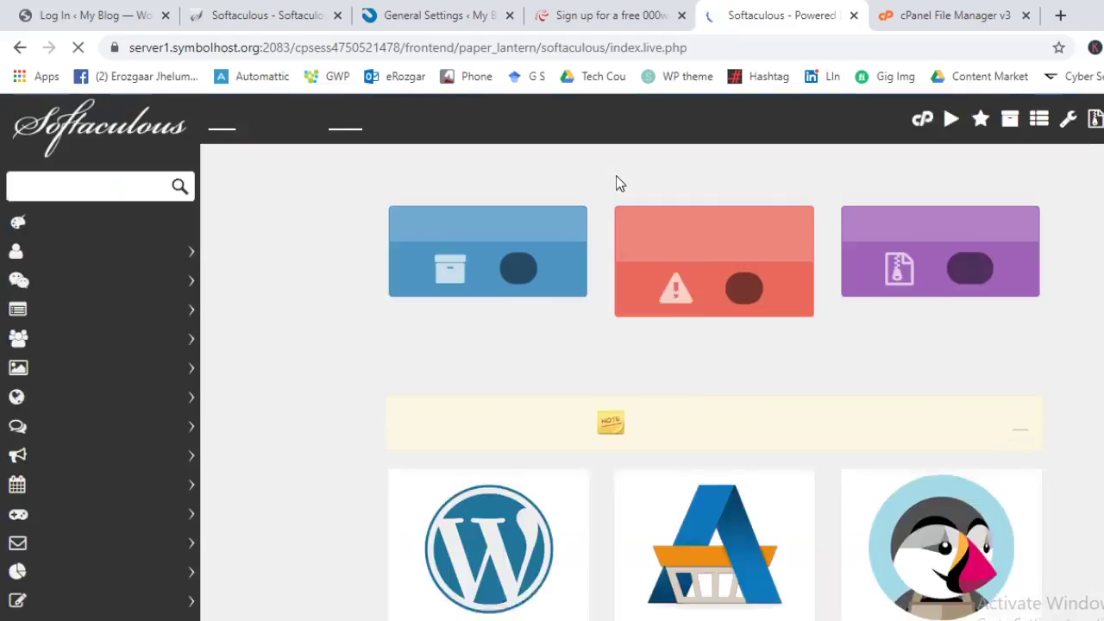
mouse_move(510, 474)
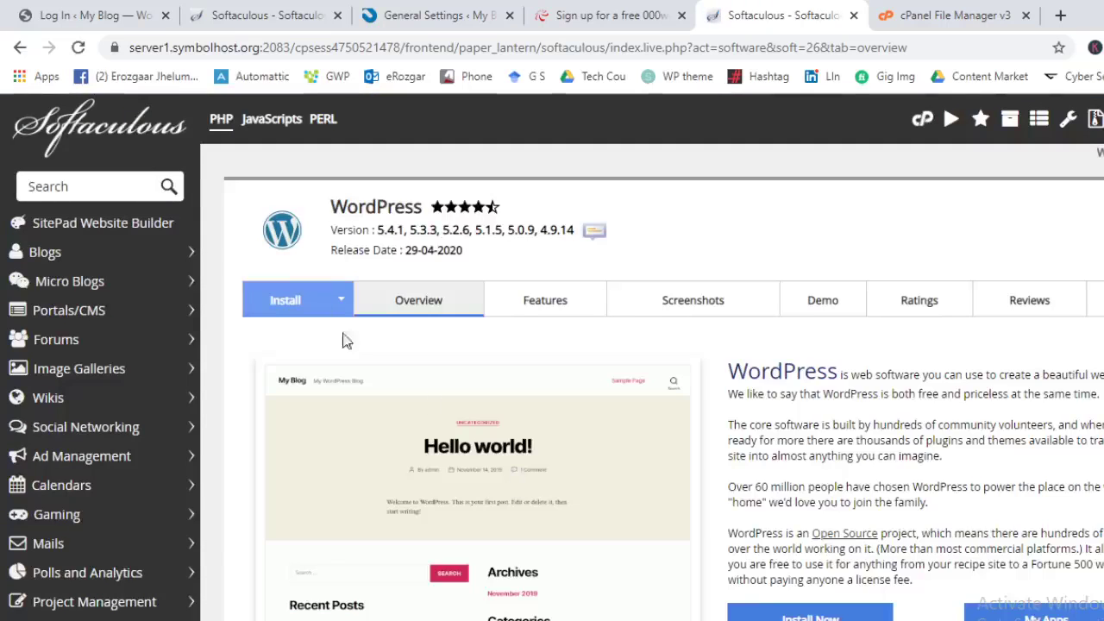
scroll(778, 374, "down", 4)
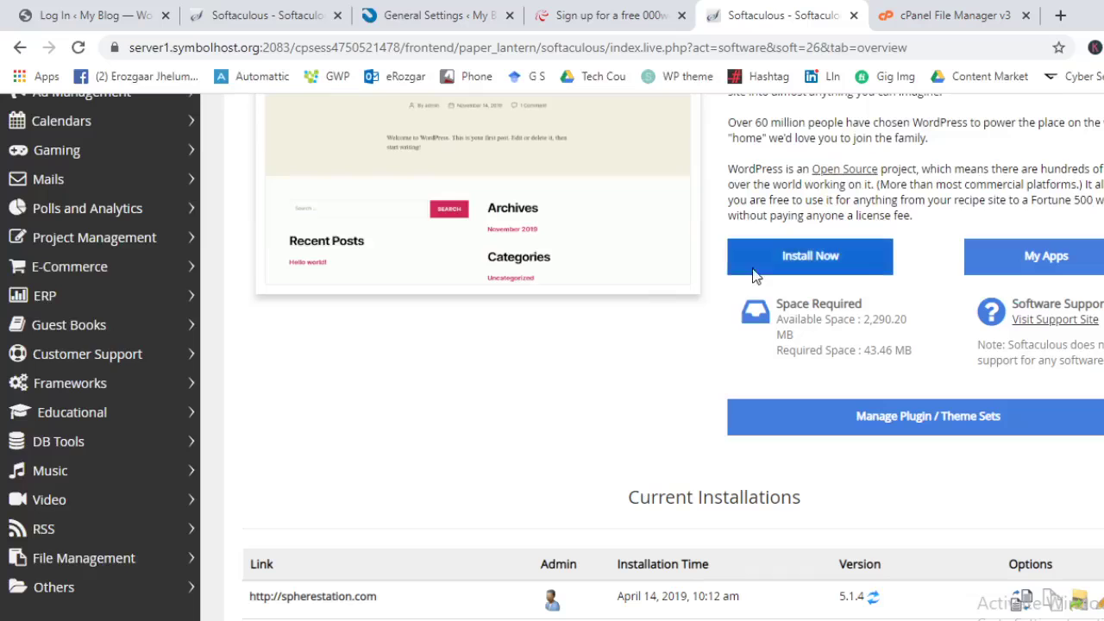
- Open the WordPress install form, keep version 5.4.1 and enter directory 'techclass'
left_click(759, 263)
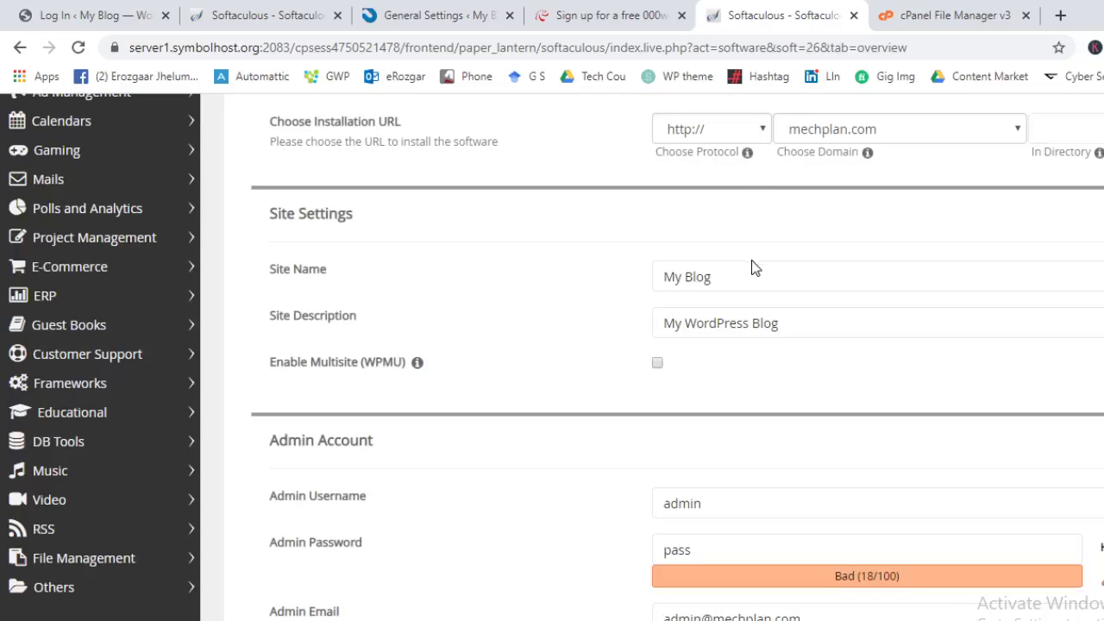
scroll(752, 268, "up", 2)
scroll(673, 310, "up", 1)
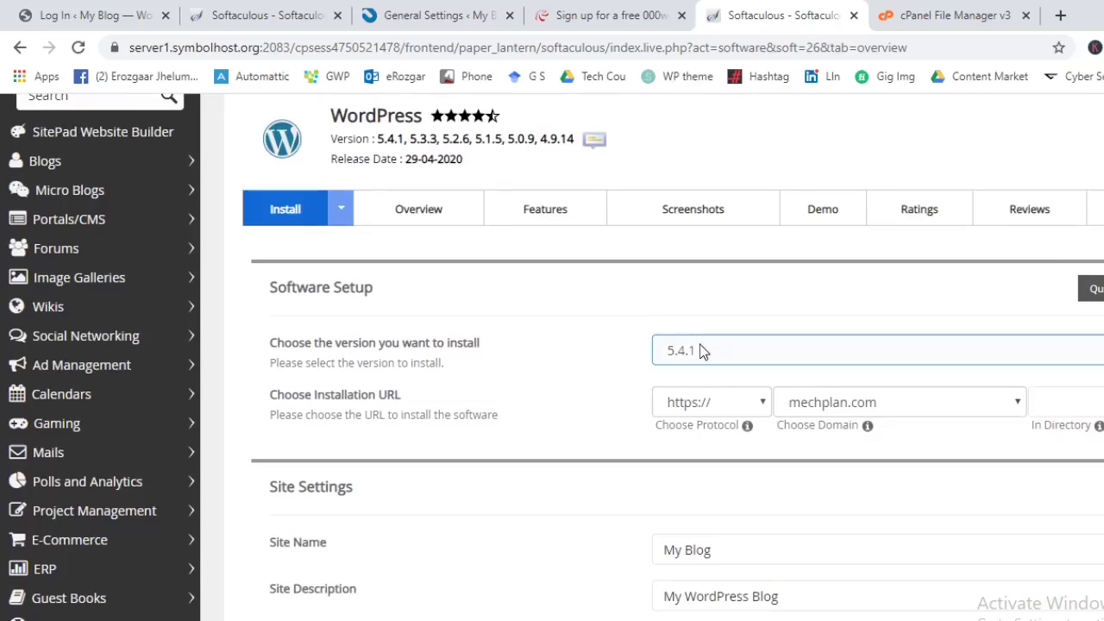
left_click(703, 351)
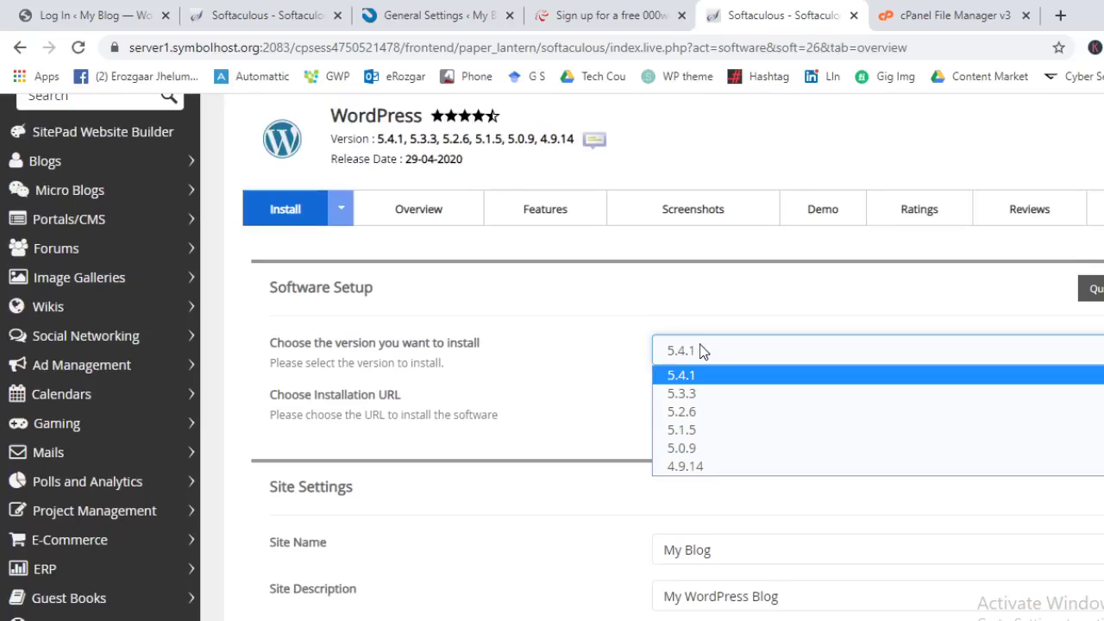
left_click(700, 350)
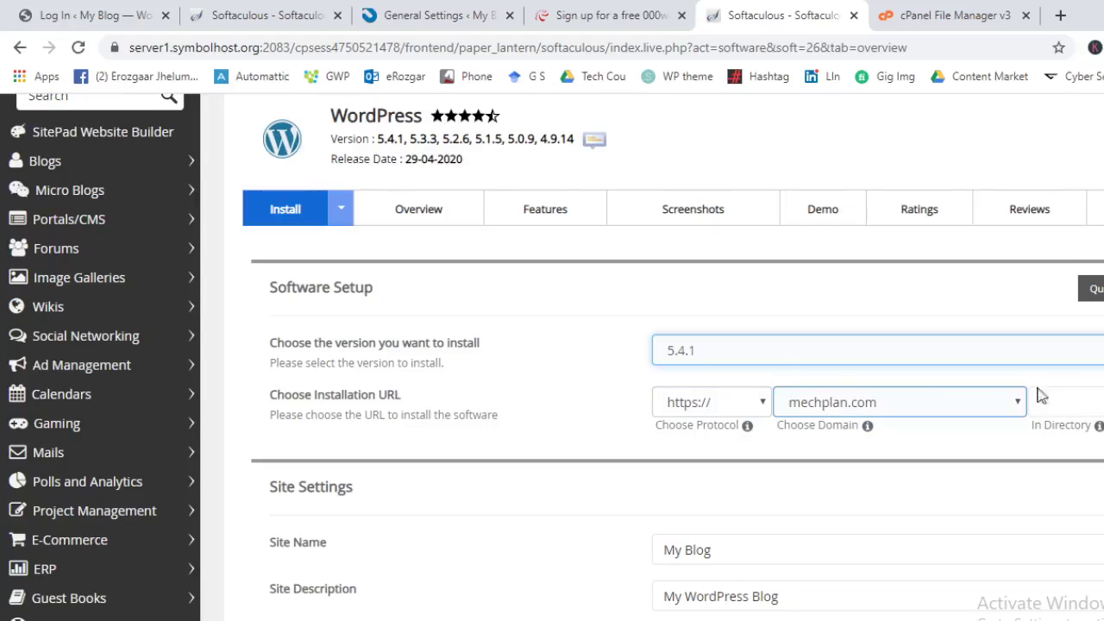
left_click(1066, 408)
type("t")
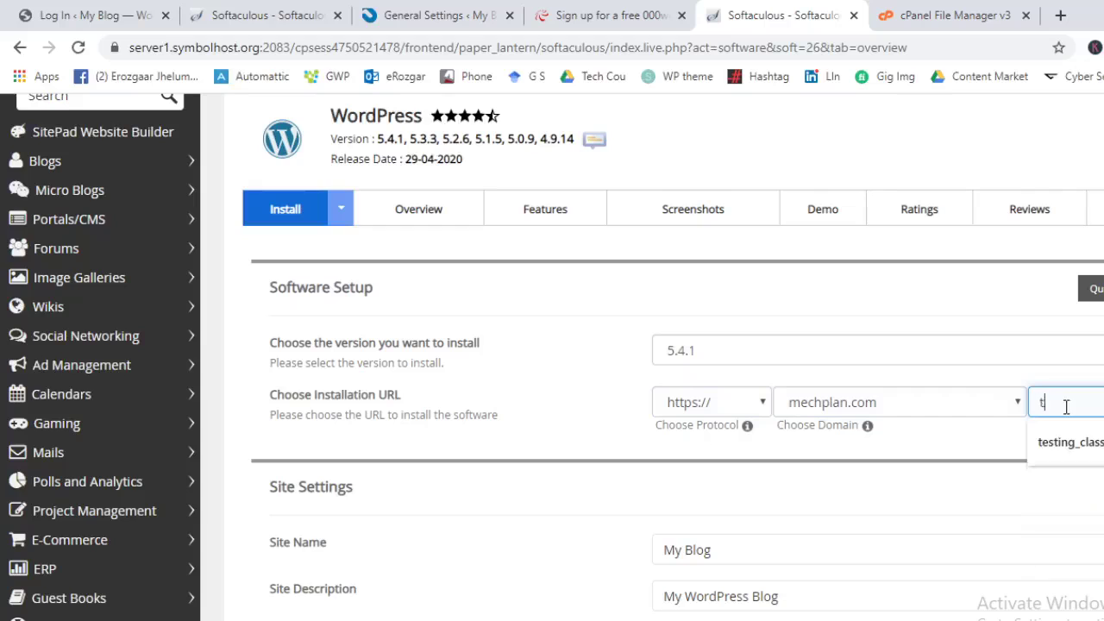
type("echclass_")
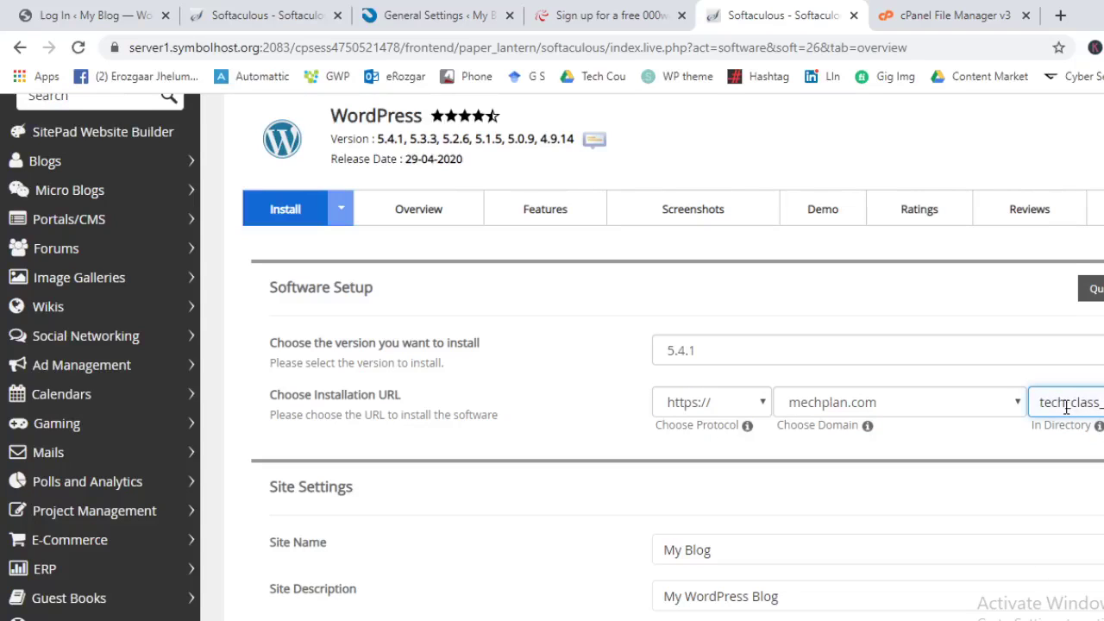
double_click(1066, 407)
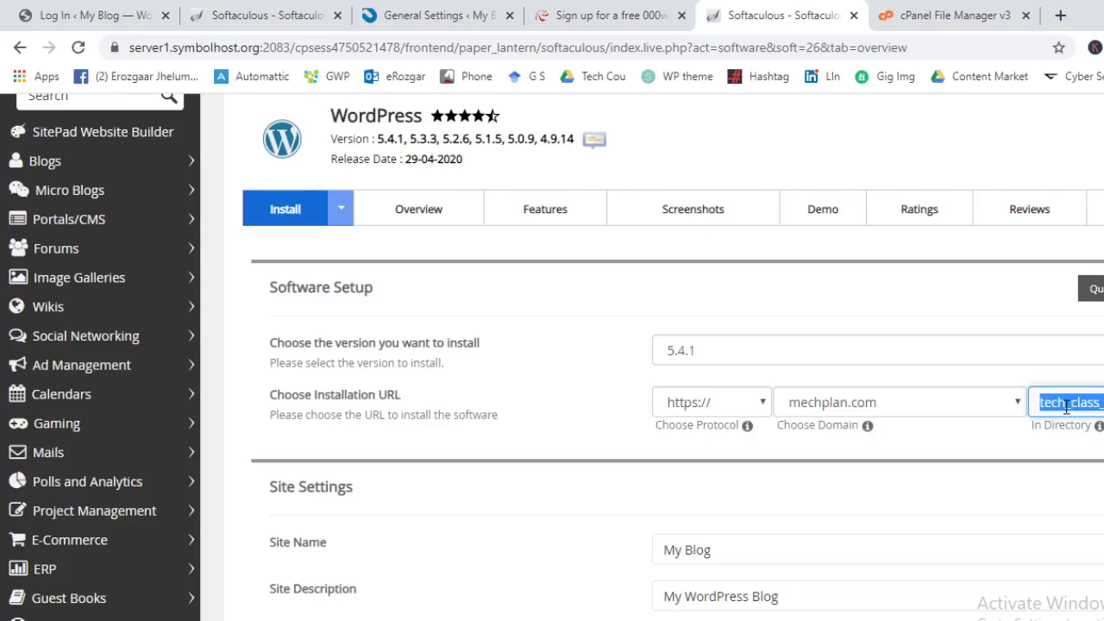
left_click(560, 434)
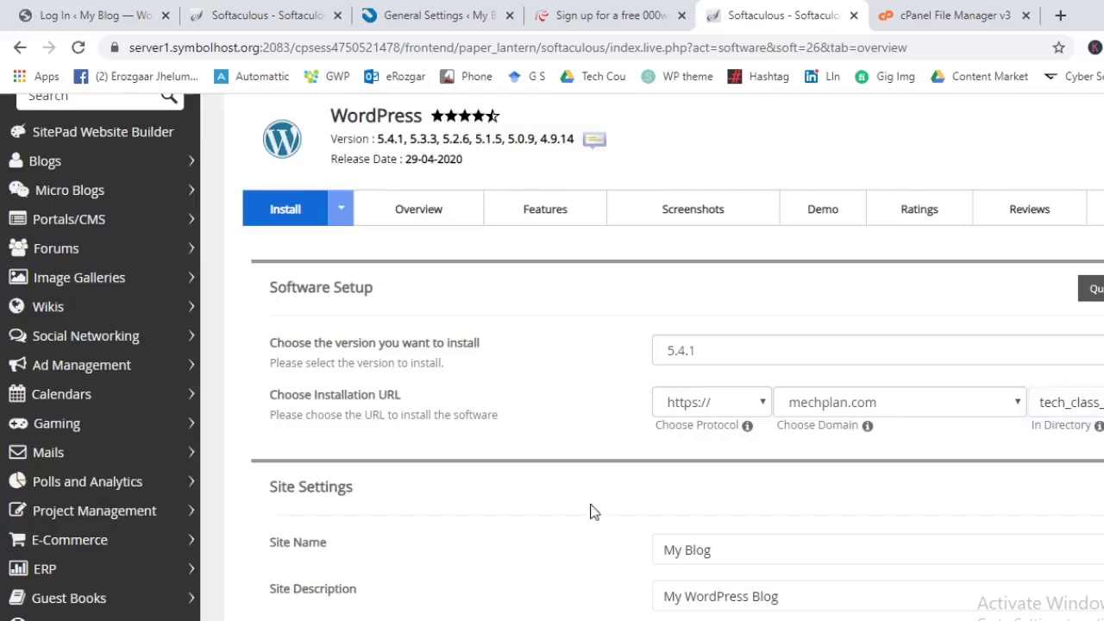
- Name the site 'My Website' with description 'My Demo Website Description'
scroll(591, 510, "down", 2)
triple_click(745, 363)
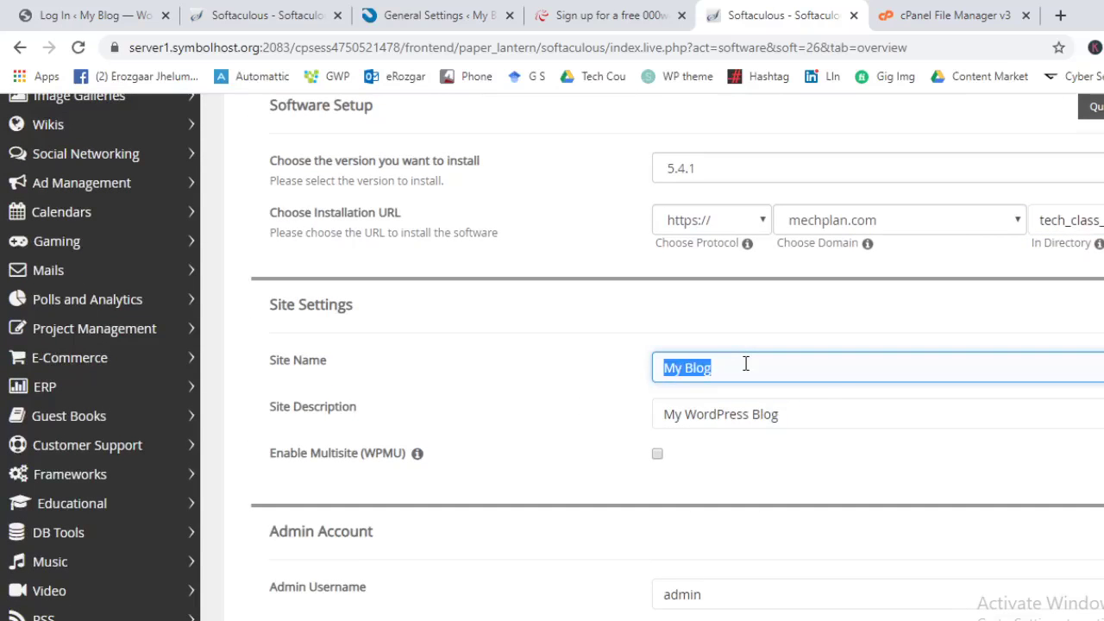
type("My Website")
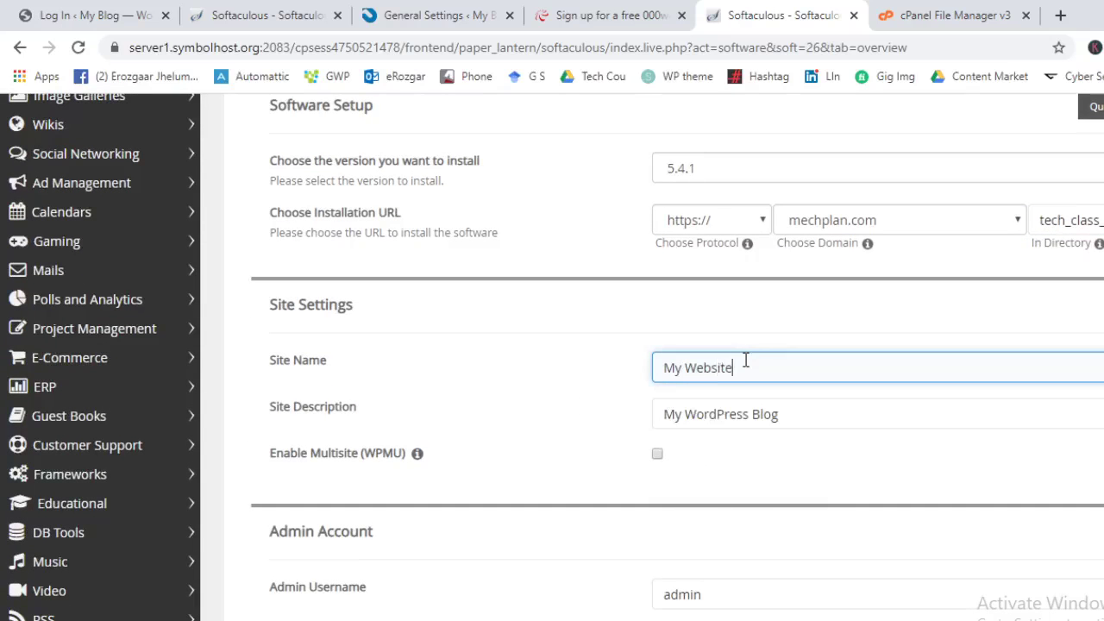
key("Tab")
type("My De")
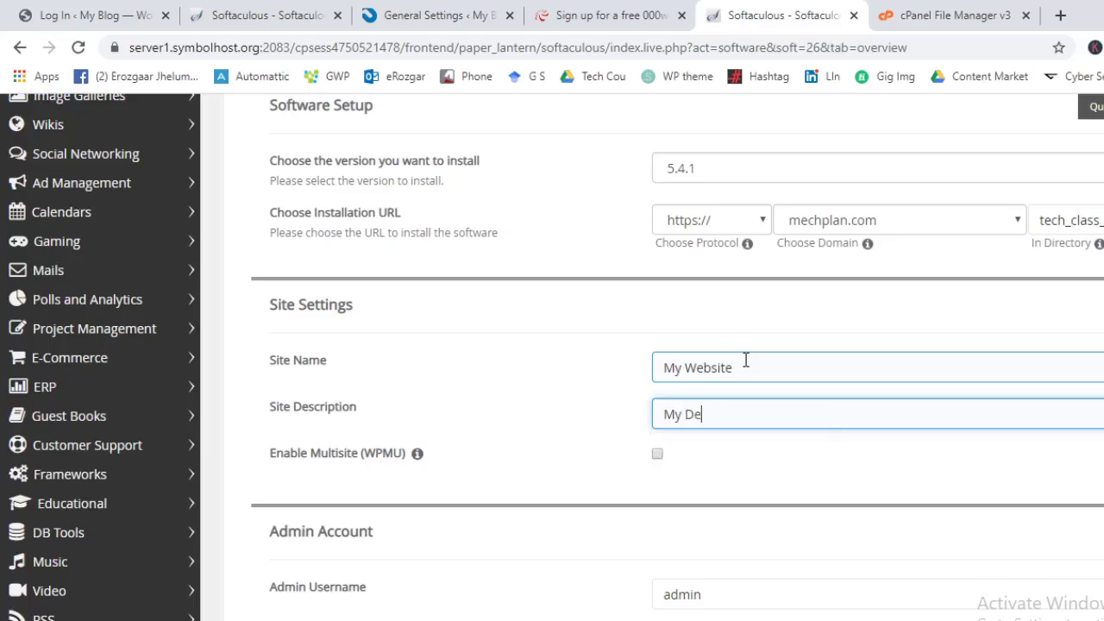
type("v")
key("BackSpace")
type("mp")
type(" Website De")
type("scription")
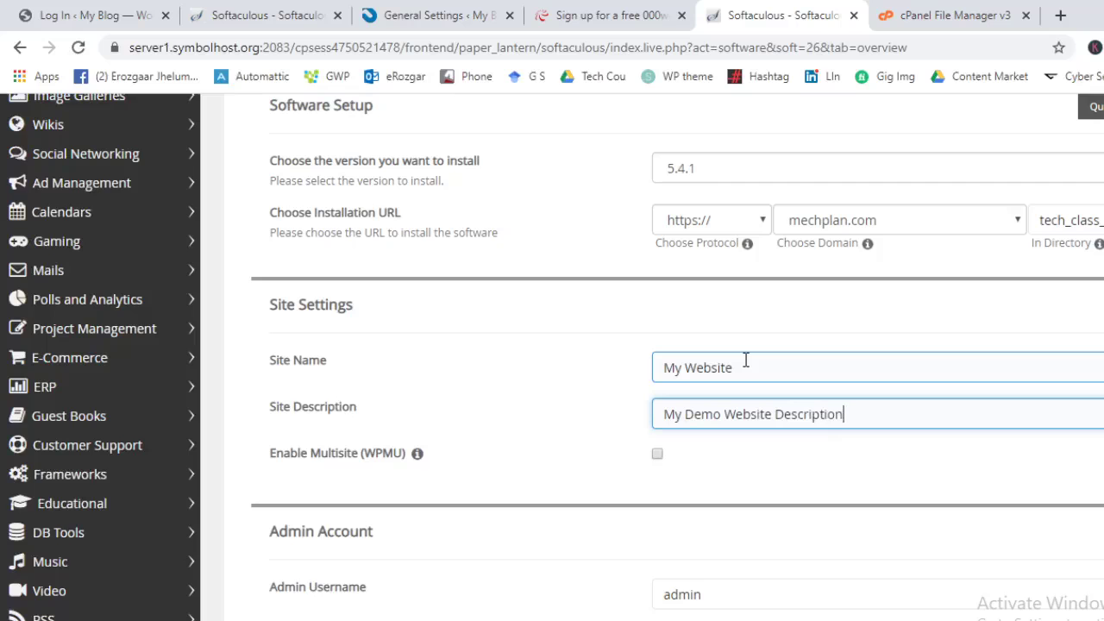
- Replace the default admin username with a custom one and enter a strong admin password
scroll(702, 509, "down", 2)
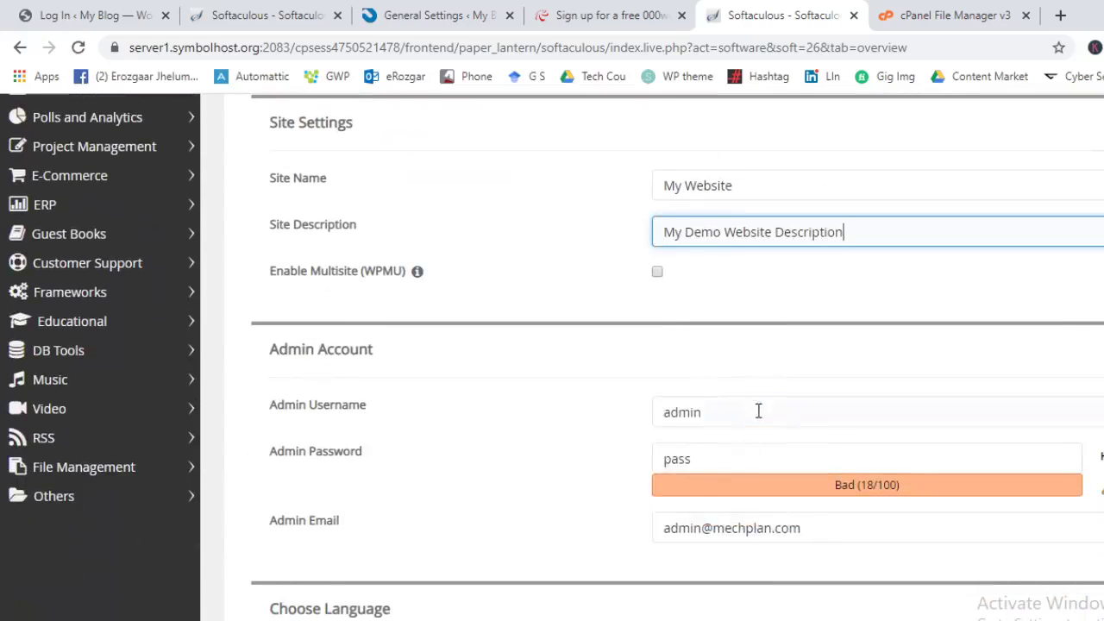
double_click(761, 411)
key("Right")
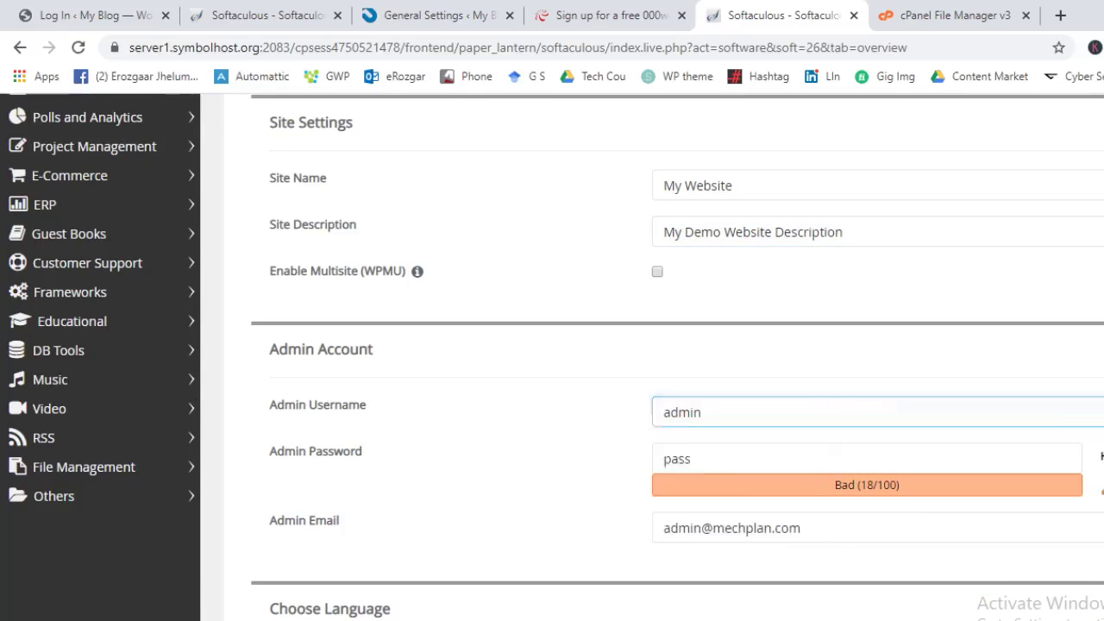
left_click(1020, 420)
double_click(1019, 418)
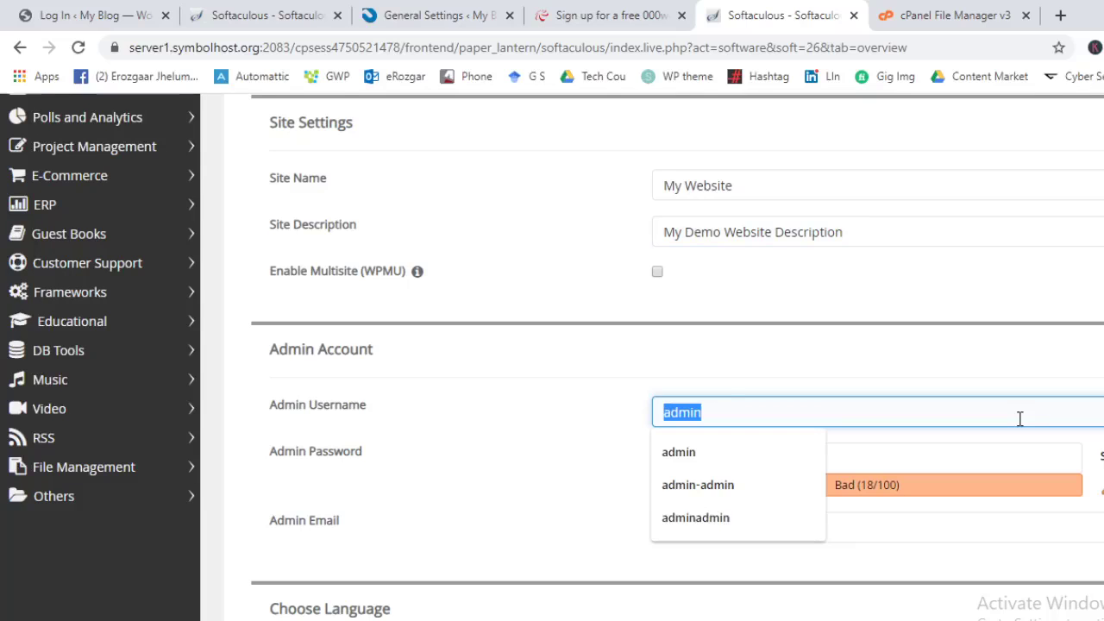
key("BackSpace")
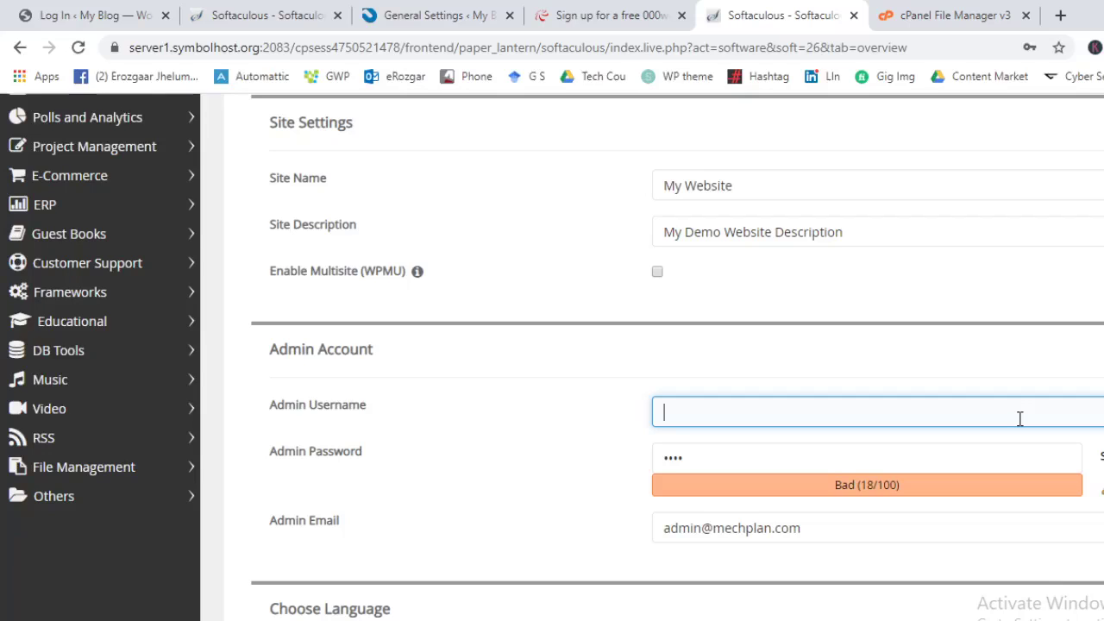
key("Tab")
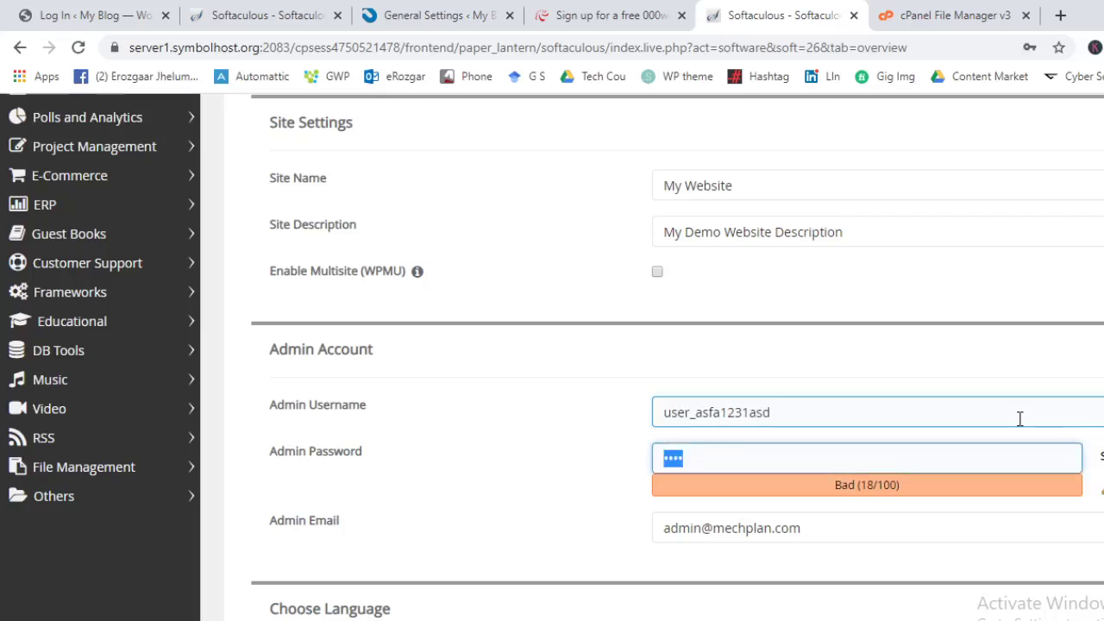
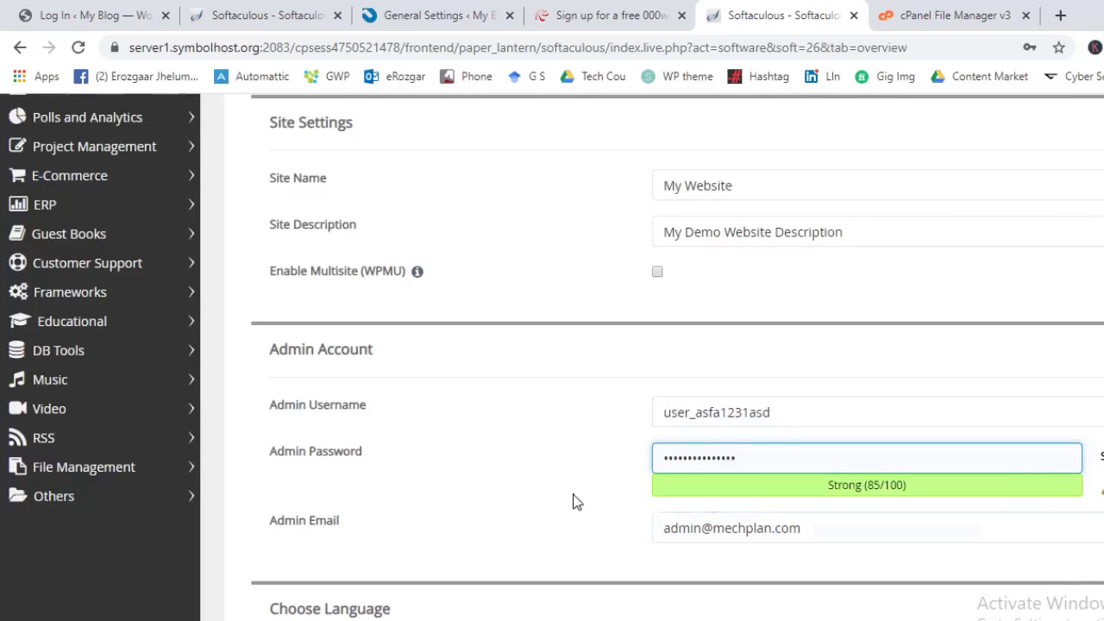
- Review the admin email address, leaving it unchanged
scroll(561, 492, "down", 2)
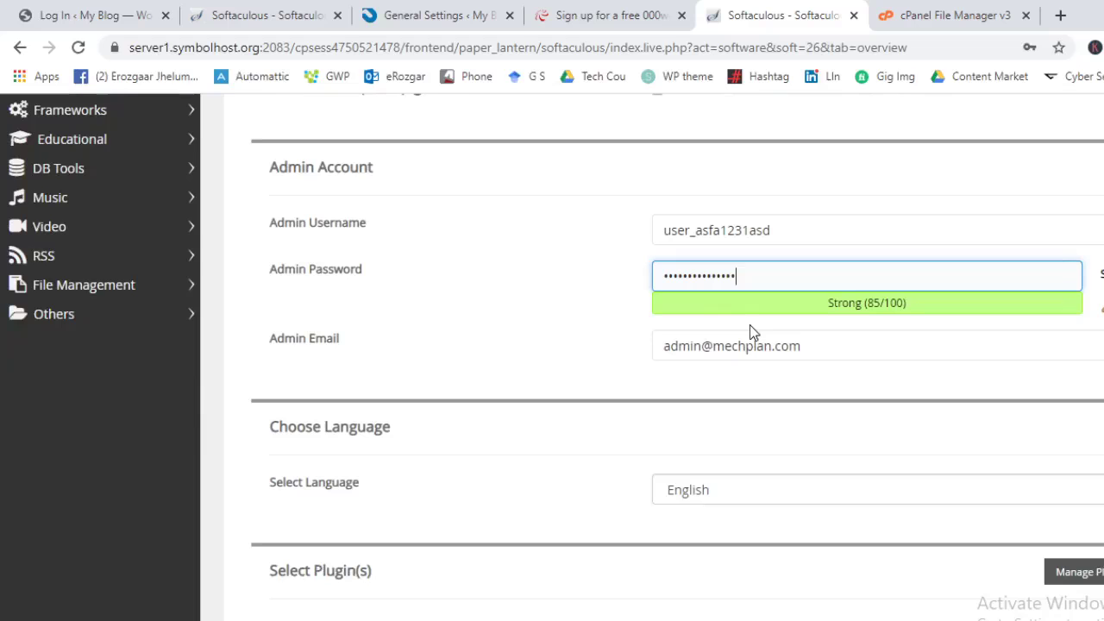
triple_click(803, 345)
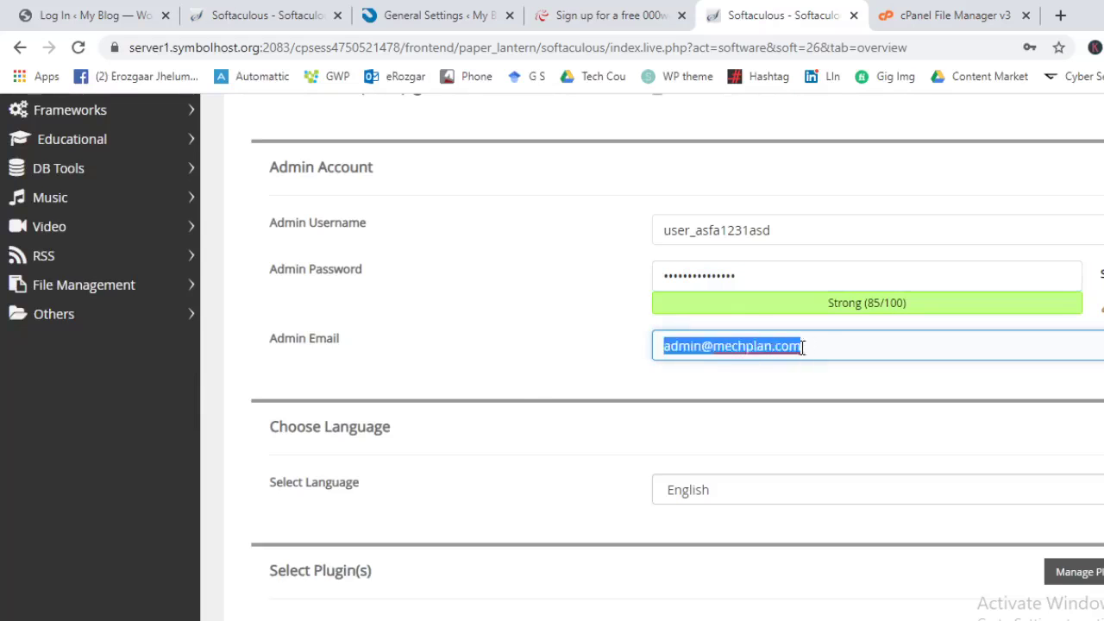
left_click(518, 384)
scroll(818, 481, "down", 3)
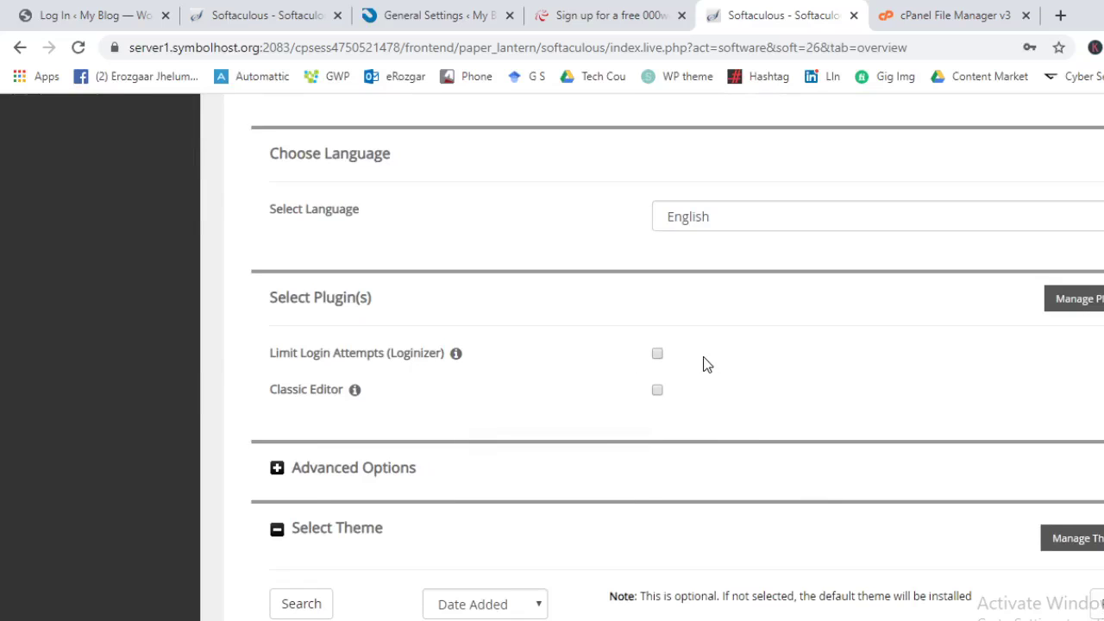
- Enable Limit Login Attempts (Loginizer) and review the advanced options, keeping update notification emails on
left_click(656, 355)
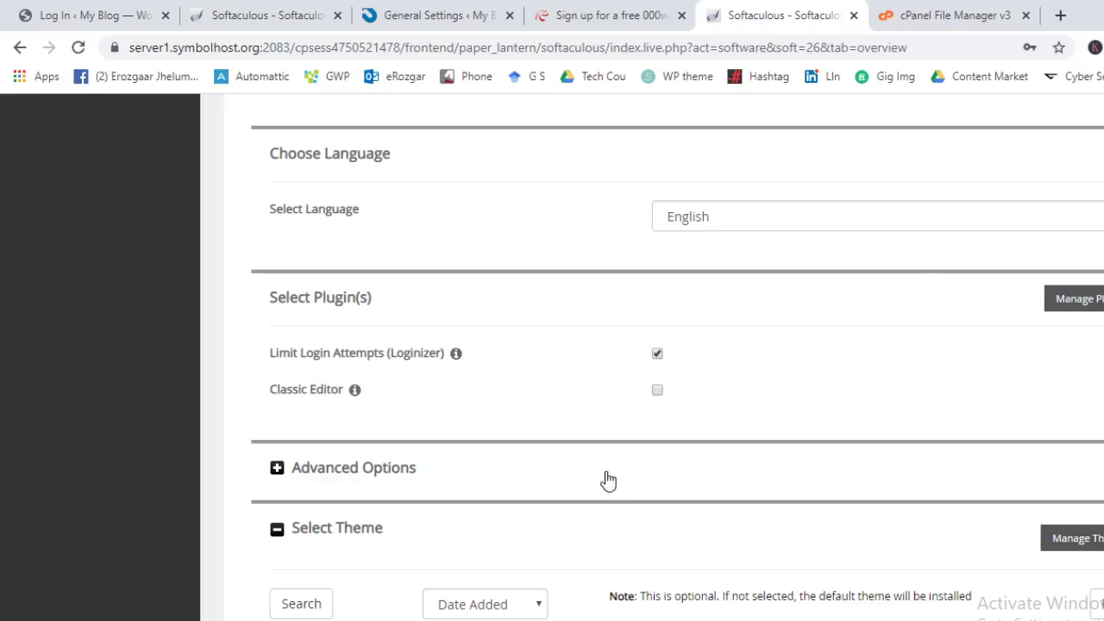
left_click(377, 448)
scroll(732, 318, "down", 3)
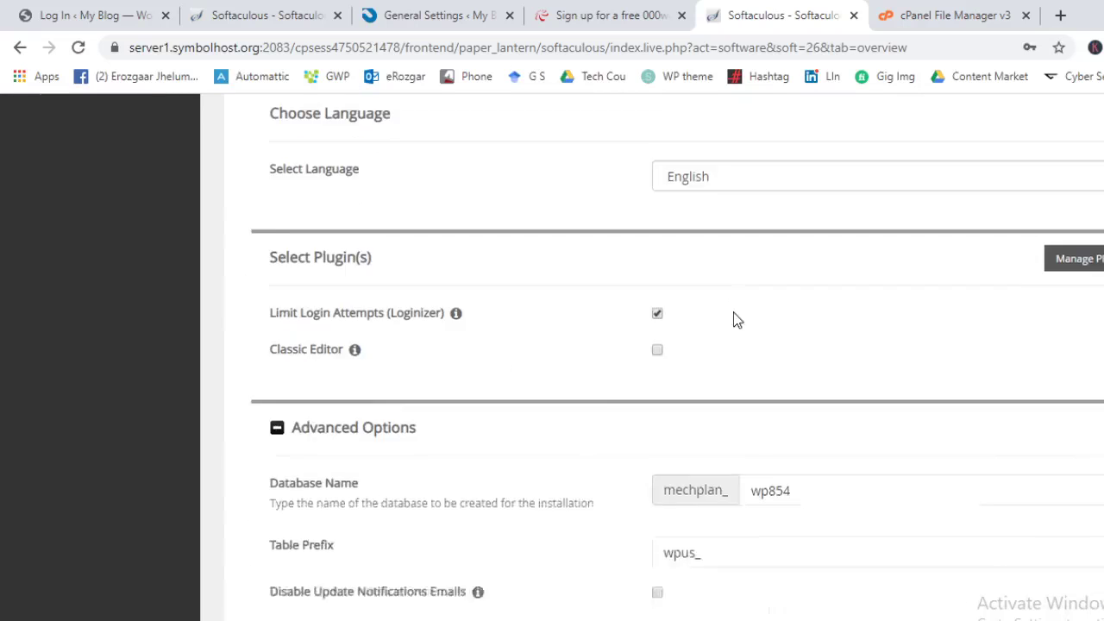
left_click(874, 257)
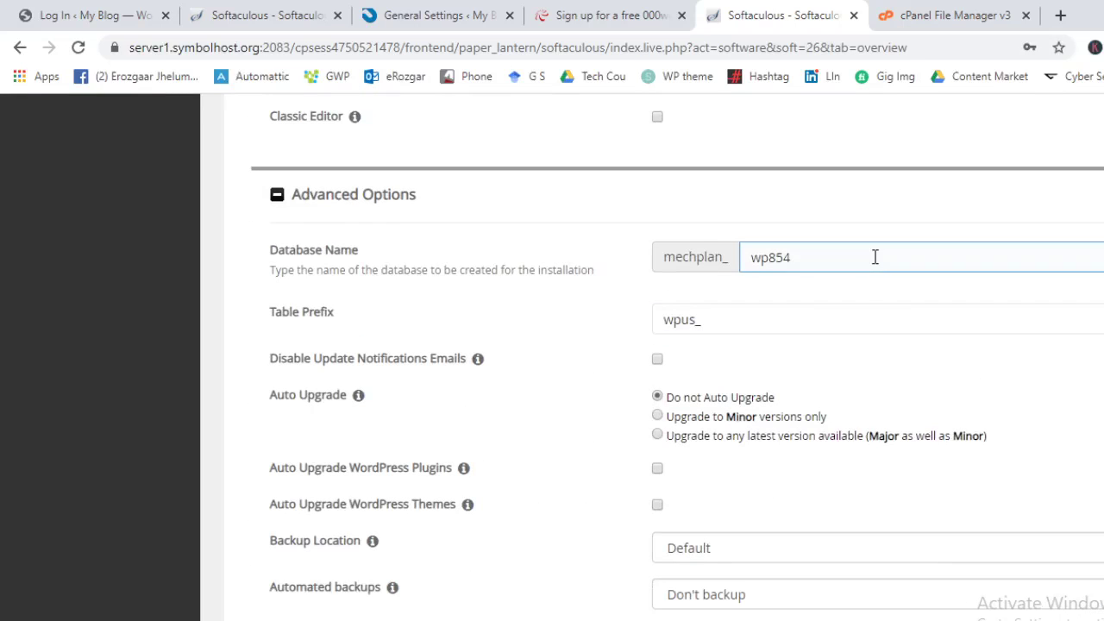
left_click(842, 310)
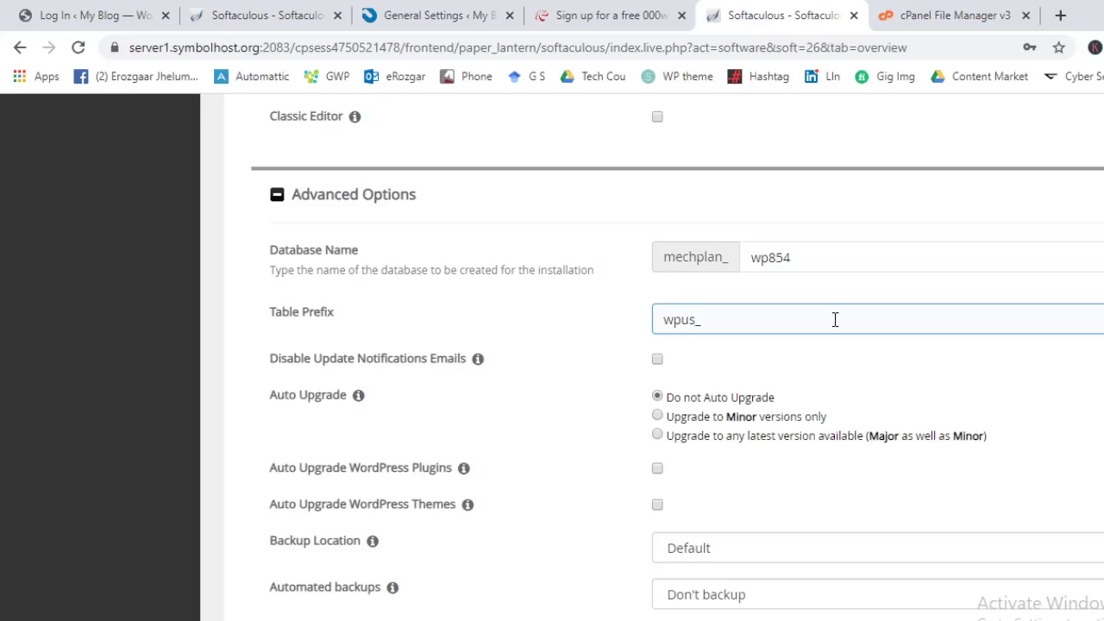
left_click(656, 361)
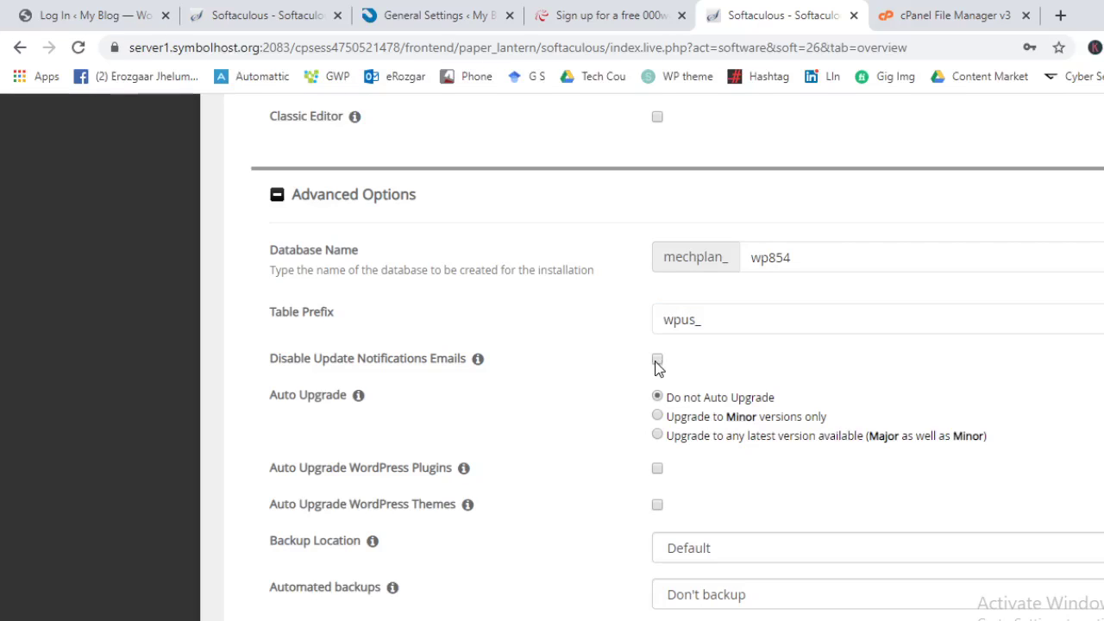
left_click(657, 361)
scroll(803, 370, "down", 1)
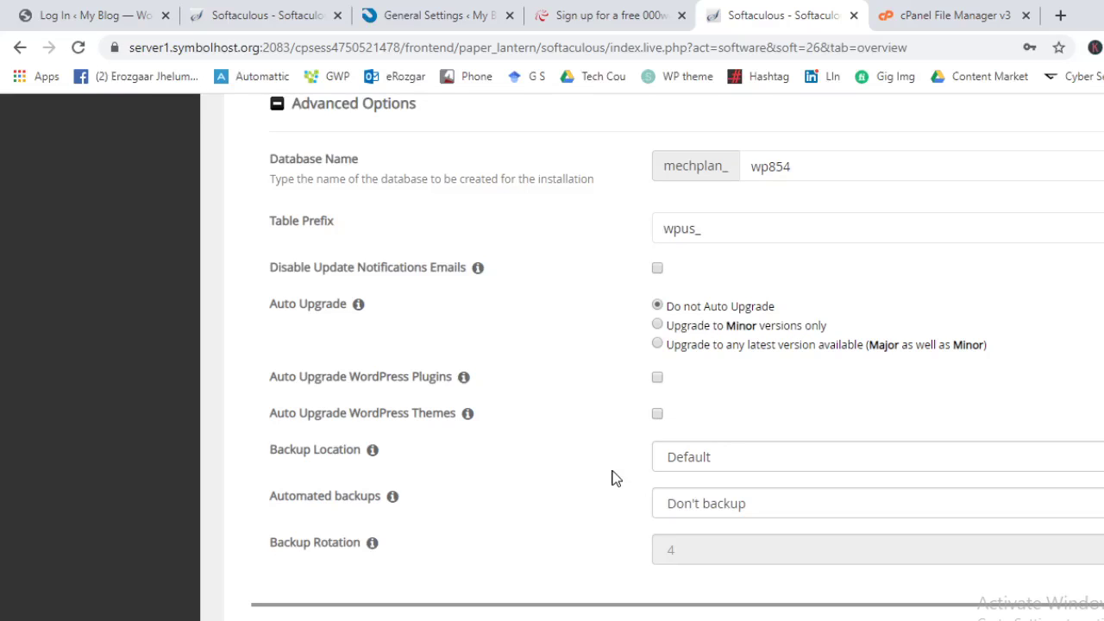
- Keep the Default backup location, set monthly automated backups and a backup rotation of 1
left_click(737, 462)
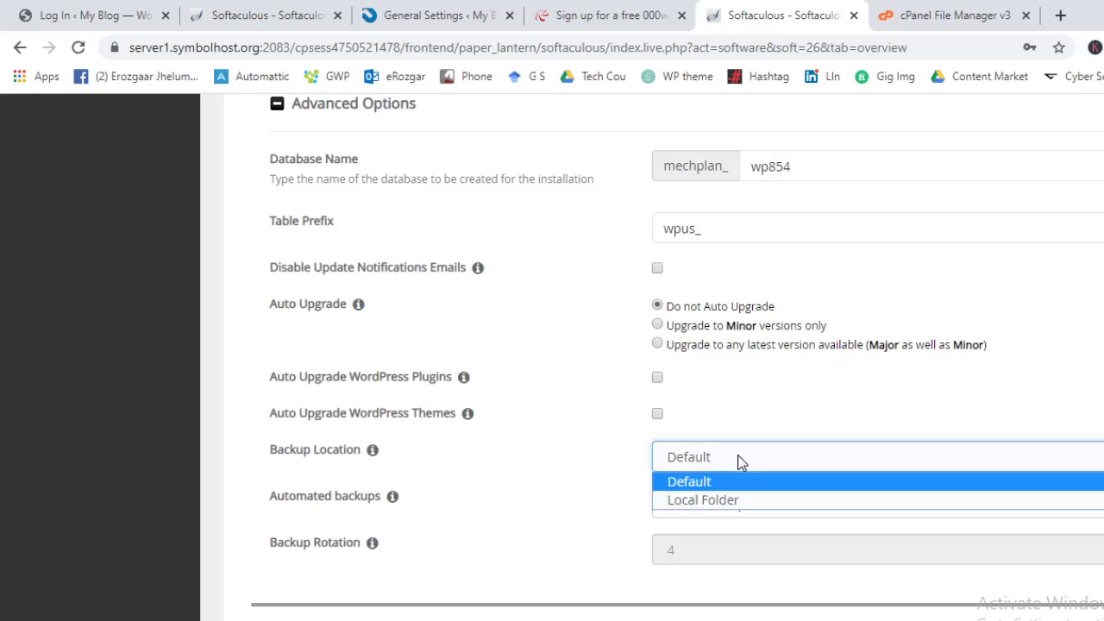
left_click(737, 461)
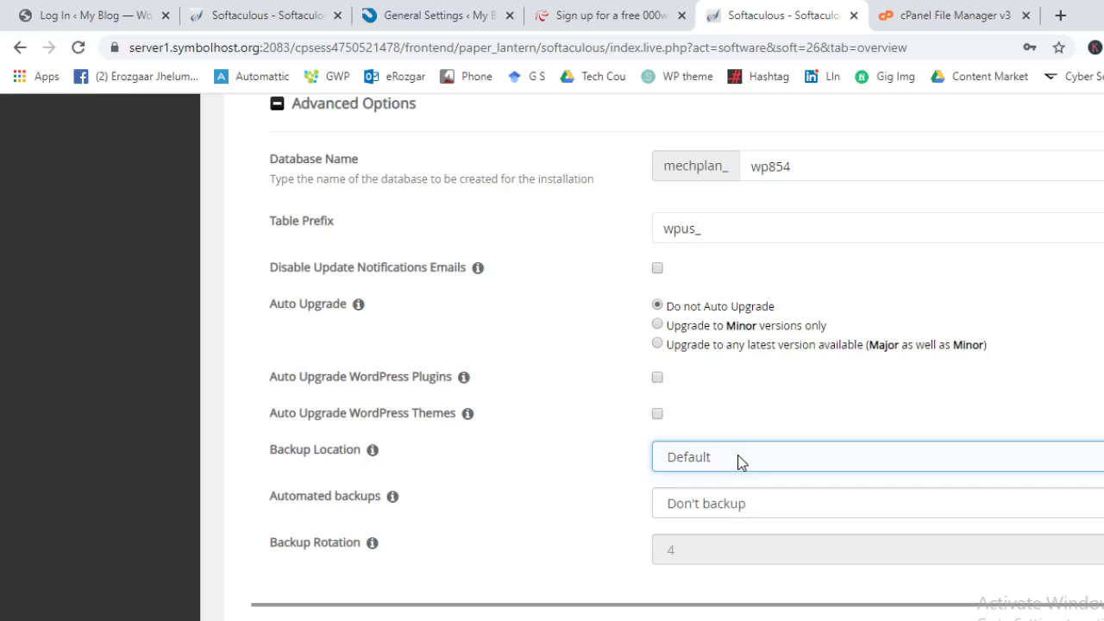
left_click(757, 507)
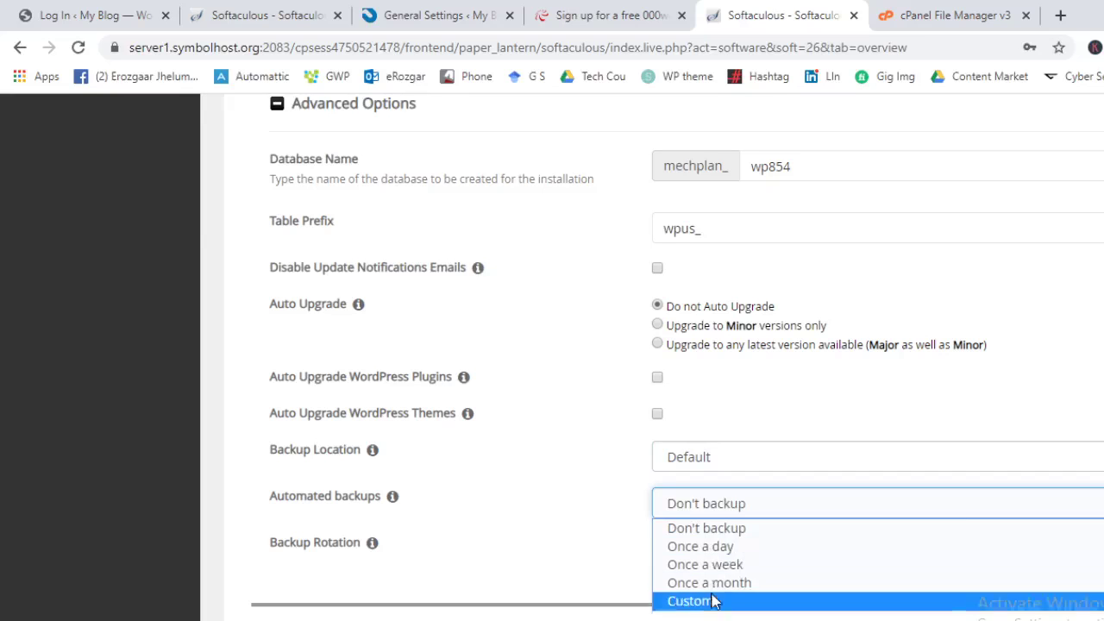
left_click(715, 583)
left_click(739, 551)
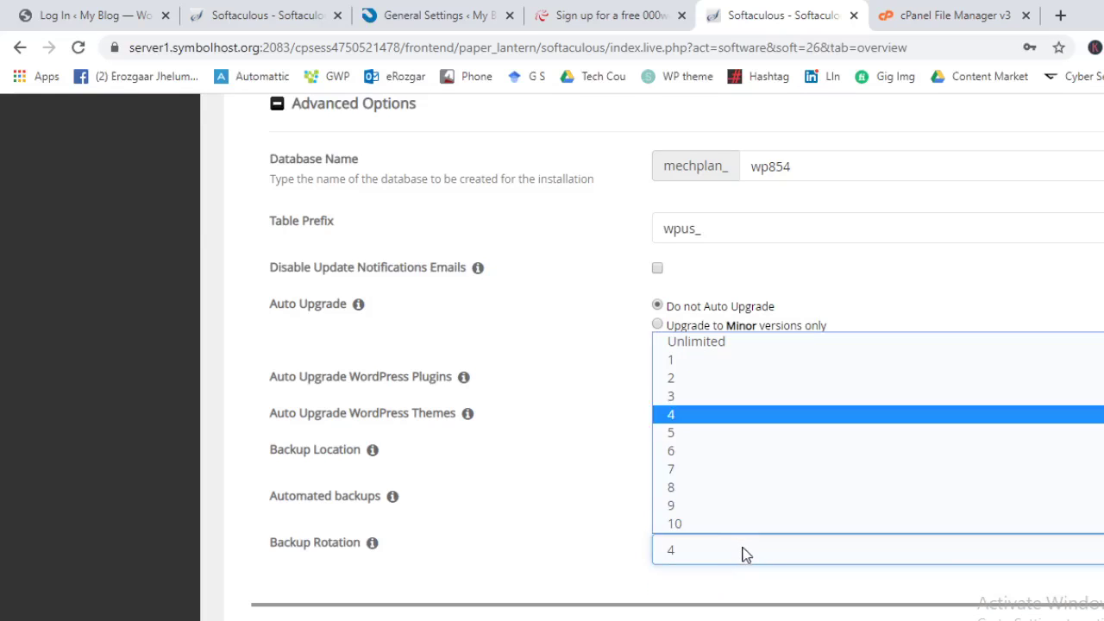
left_click(731, 366)
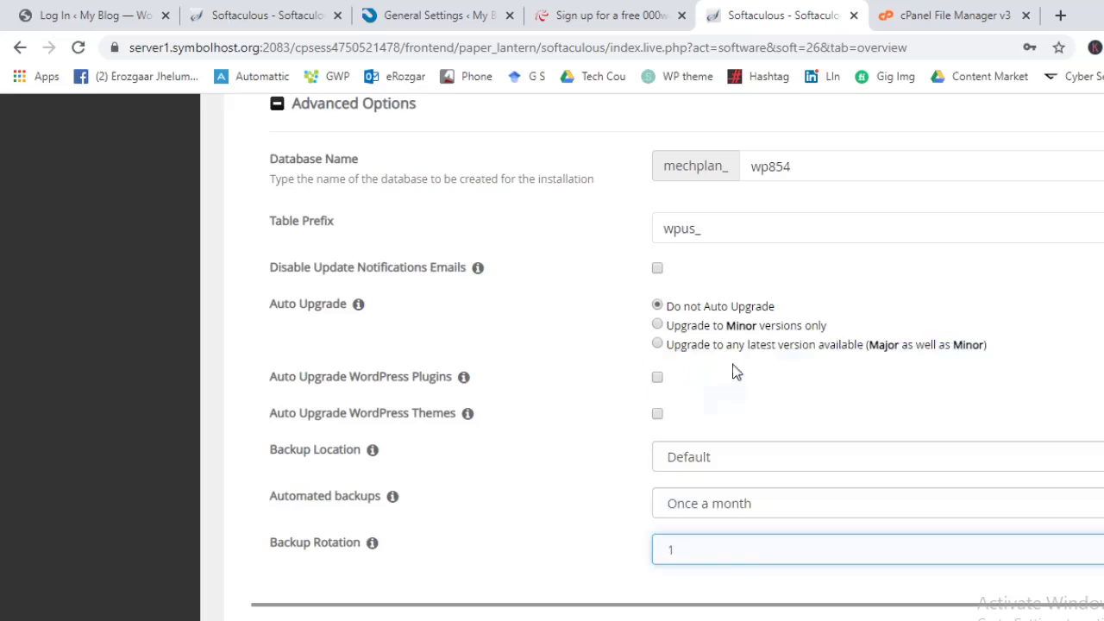
scroll(456, 528, "down", 3)
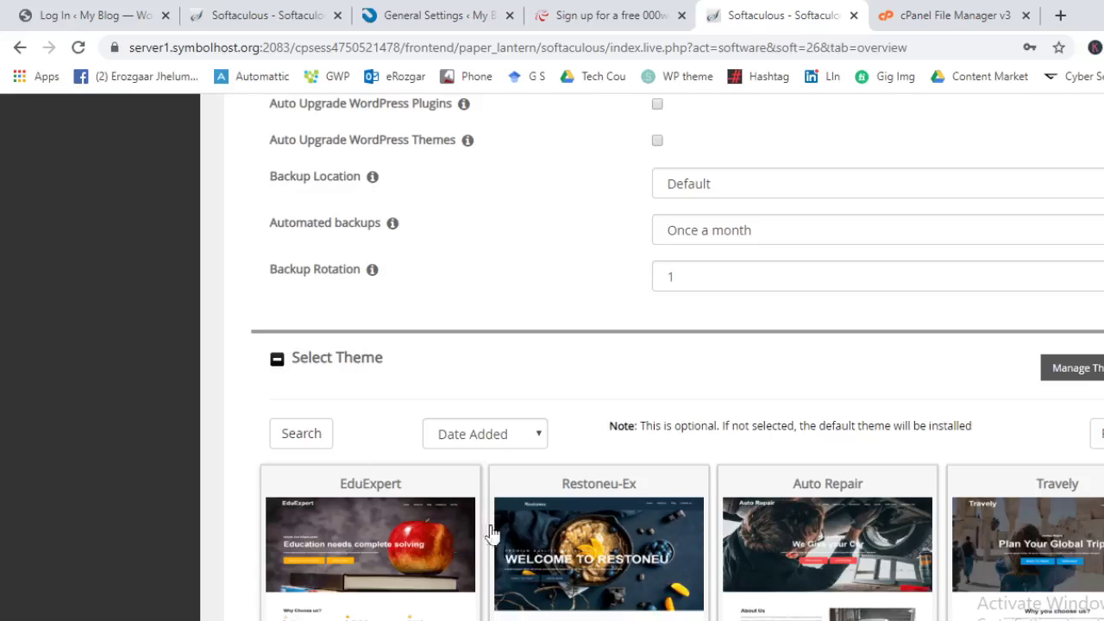
scroll(660, 365, "down", 5)
- Install WordPress, decline saving the password, and open the Administrative URL in a new tab
left_click(712, 437)
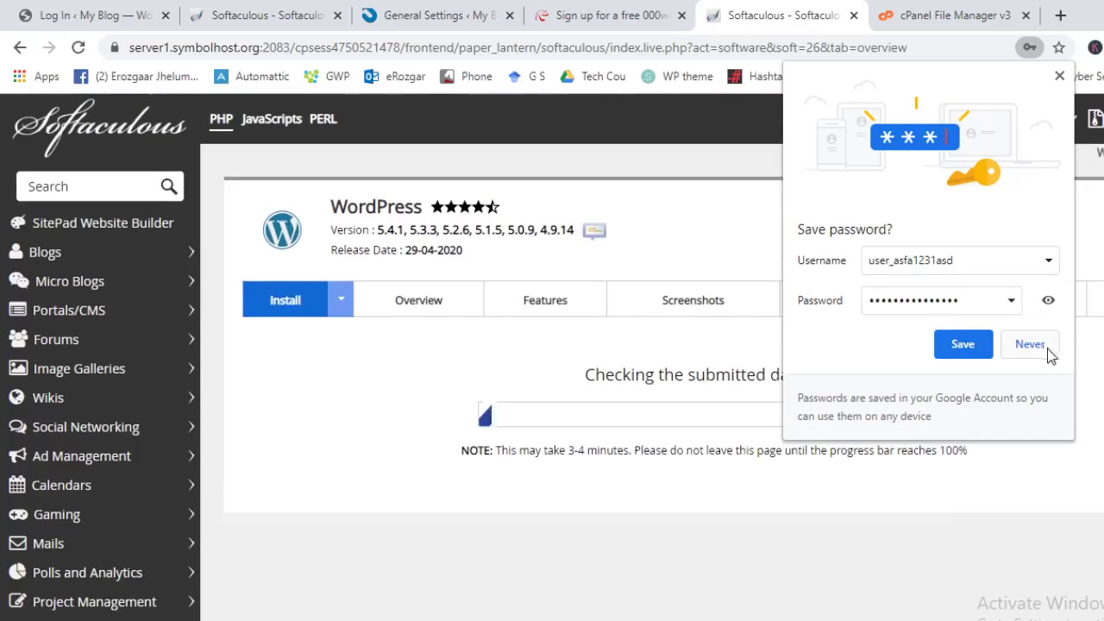
left_click(1031, 344)
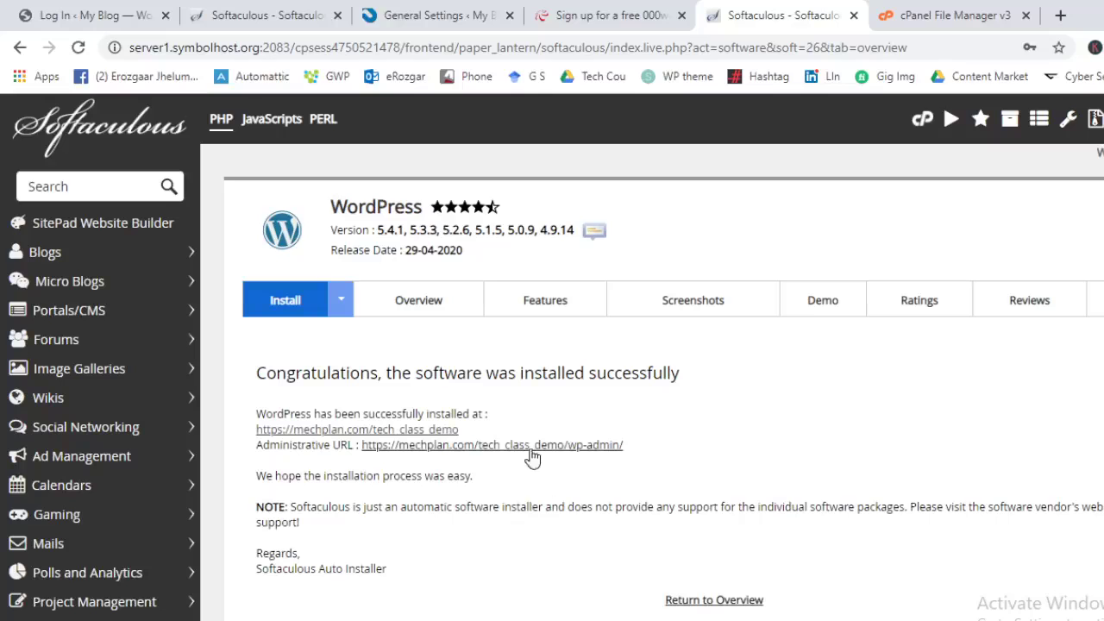
middle_click(527, 446)
left_click(955, 8)
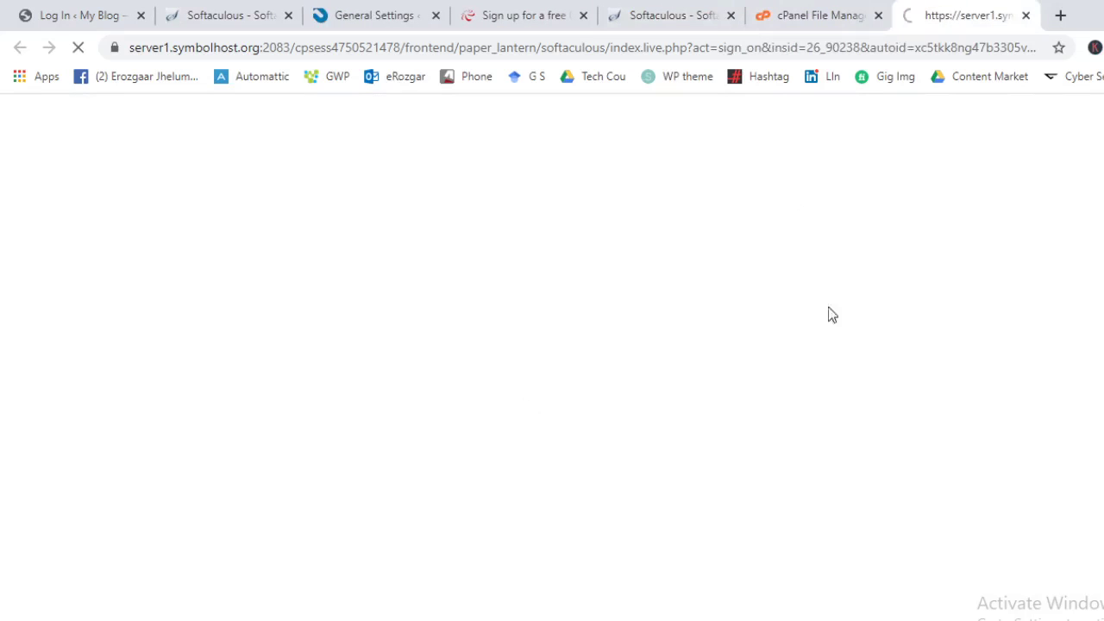
- Open the new tech_class_demo homepage in its own tab and look it over
left_click(764, 10)
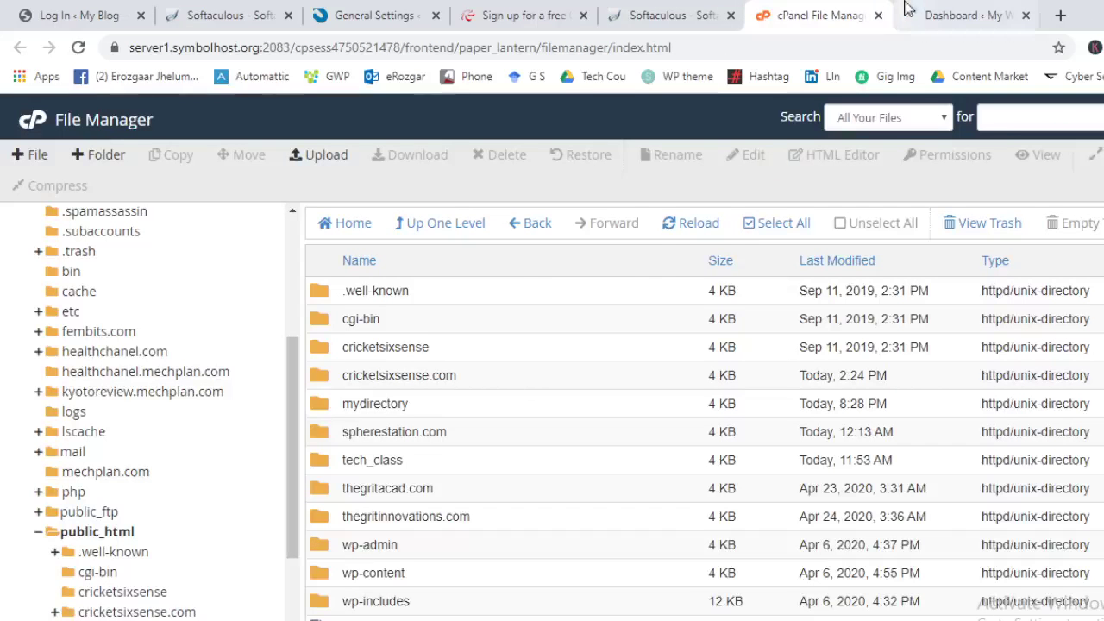
left_click(530, 10)
left_click(671, 13)
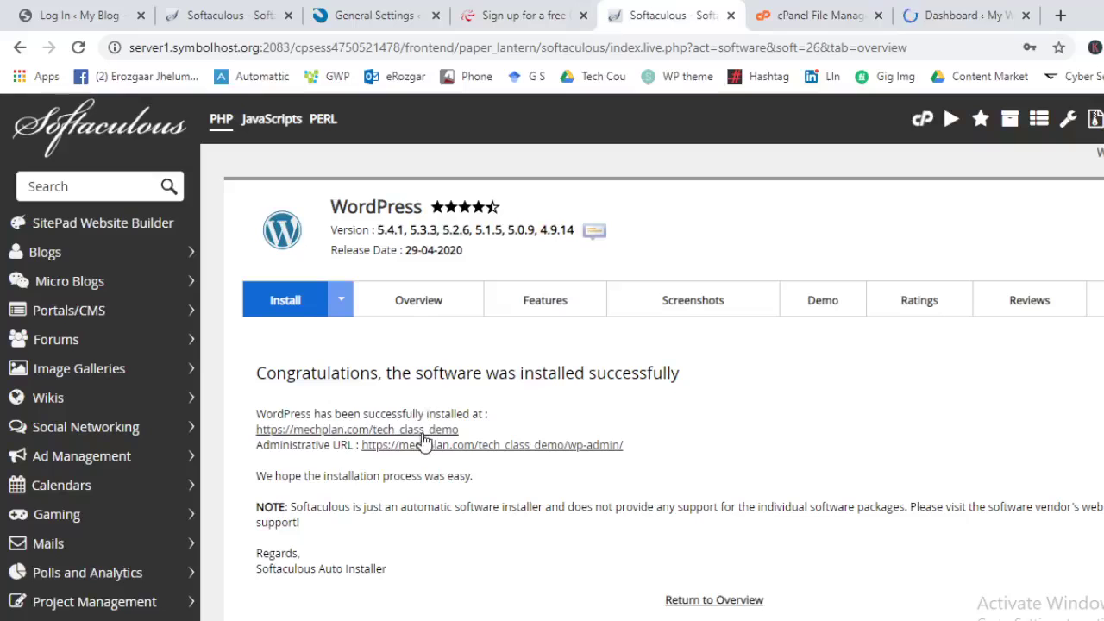
middle_click(357, 429)
left_click(729, 10)
left_click_drag(729, 7, 992, 8)
scroll(568, 290, "down", 10)
scroll(642, 399, "up", 10)
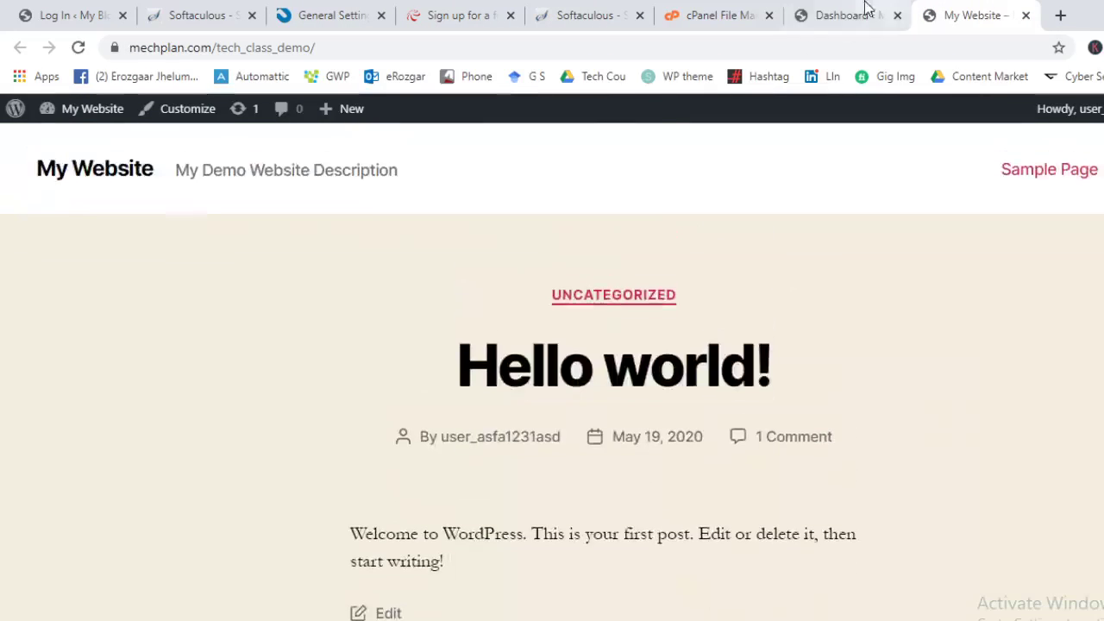
- View the wp-admin Dashboard with its Welcome to WordPress panel
left_click(854, 11)
left_click(720, 11)
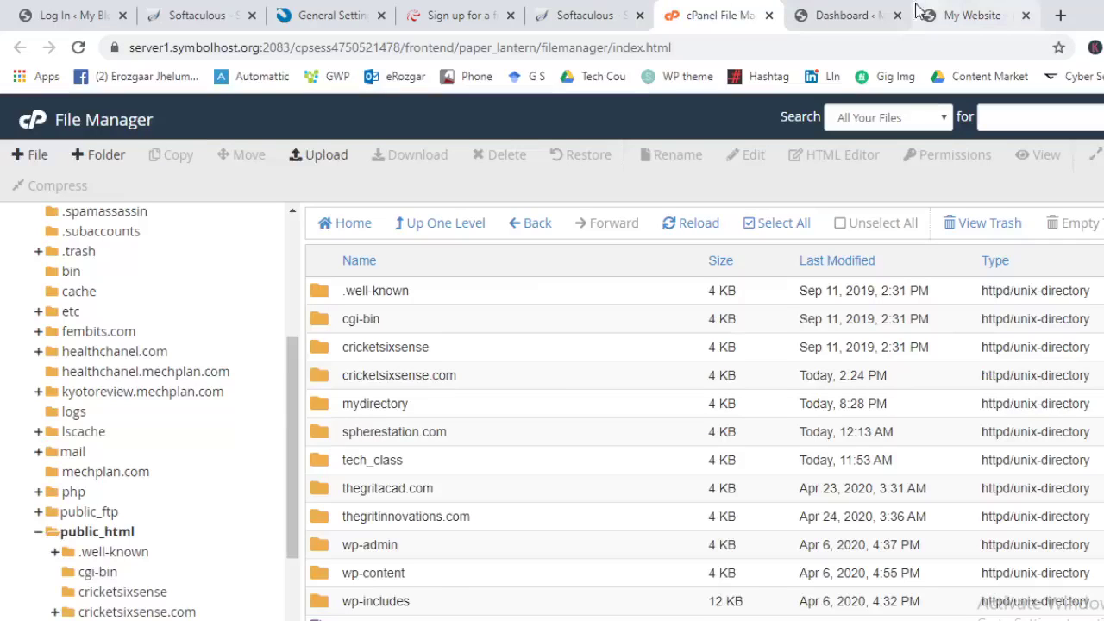
left_click(856, 9)
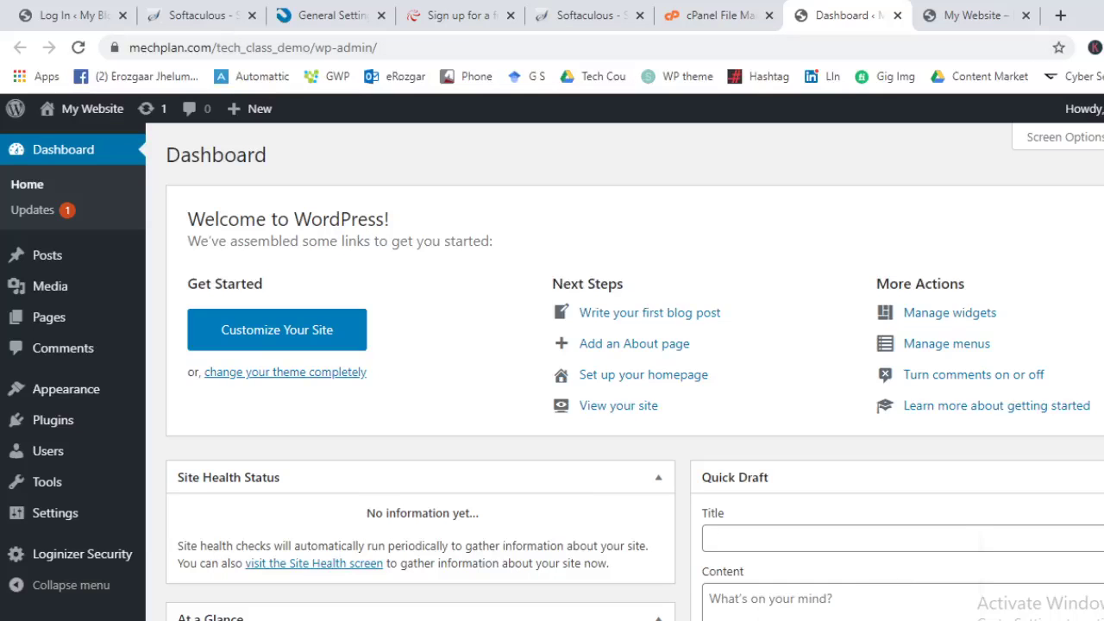
left_click(847, 615)
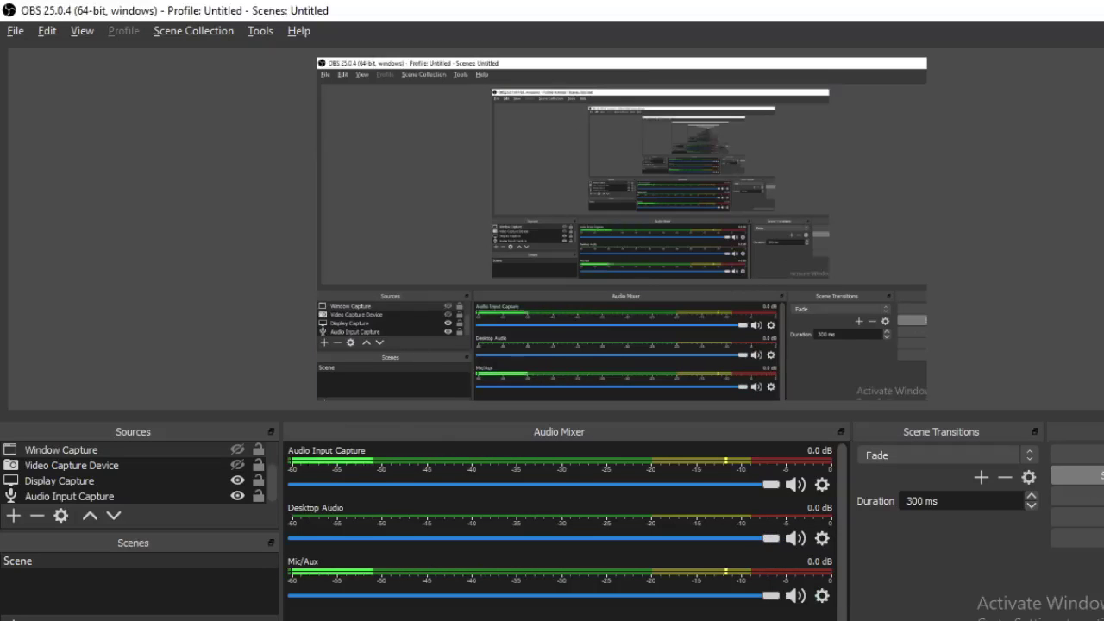